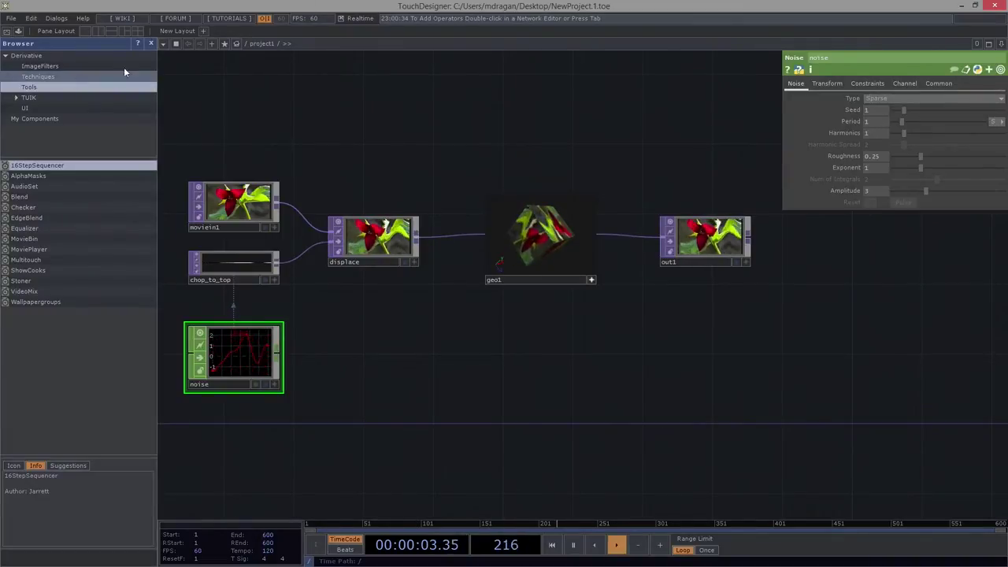
# Close the component browser pane and the floating /container1/null4 viewer window.
pyautogui.click(151, 44)
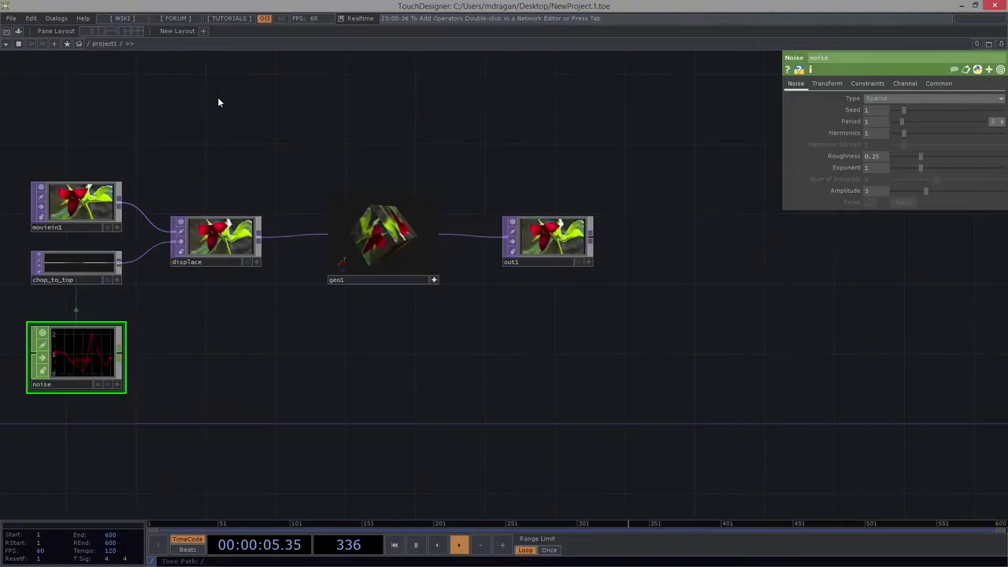
pyautogui.press('h')
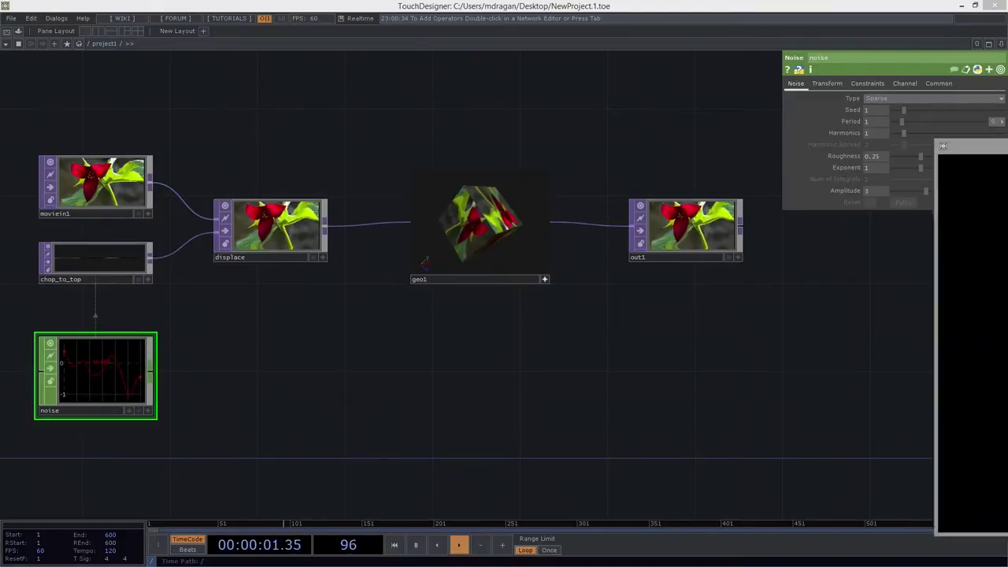
pyautogui.moveTo(1007, 146); pyautogui.dragTo(453, 70)
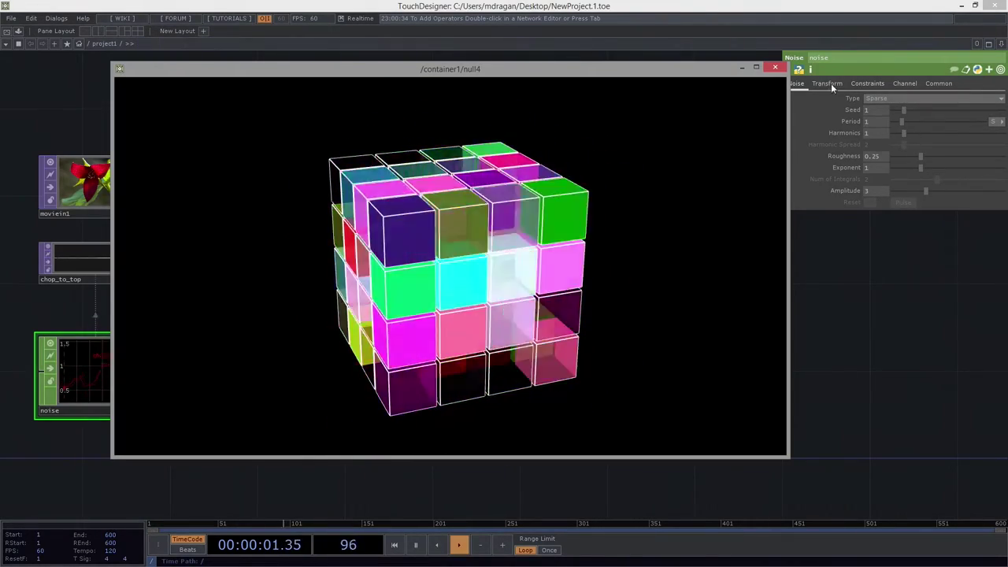
pyautogui.click(774, 68)
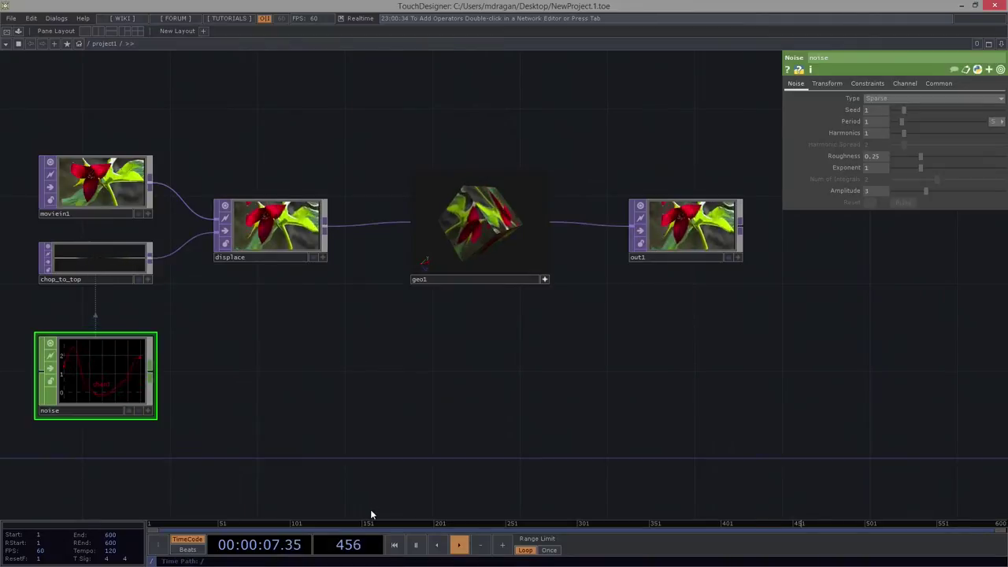
# Go up to the root network and delete the project1 container.
pyautogui.press('u')
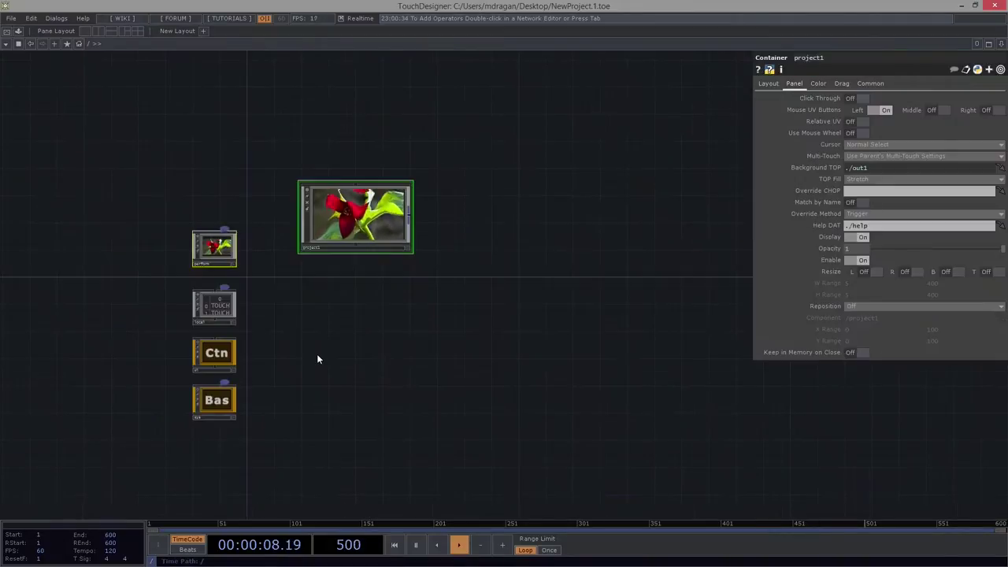
pyautogui.press('Delete')
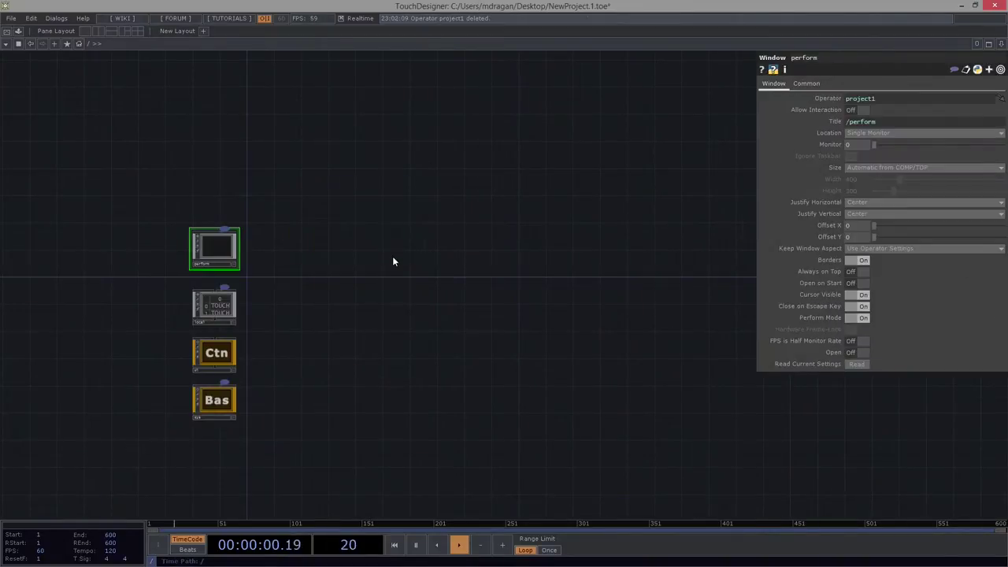
# Add a Container COMP in the root network, in the empty space beside the perform window node.
pyautogui.scroll(4, 373, 268)
pyautogui.press('Tab')
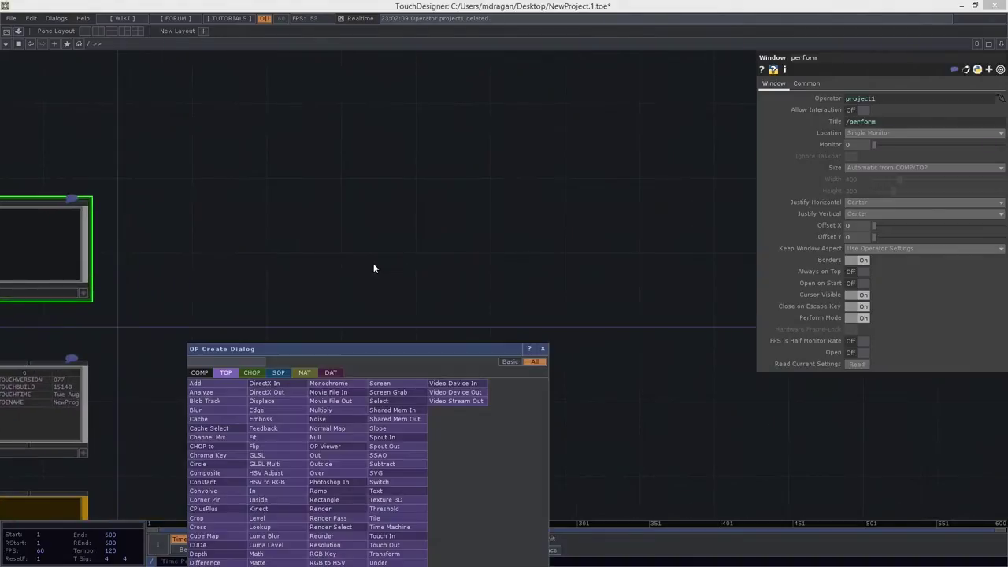
pyautogui.moveTo(378, 347); pyautogui.dragTo(457, 121)
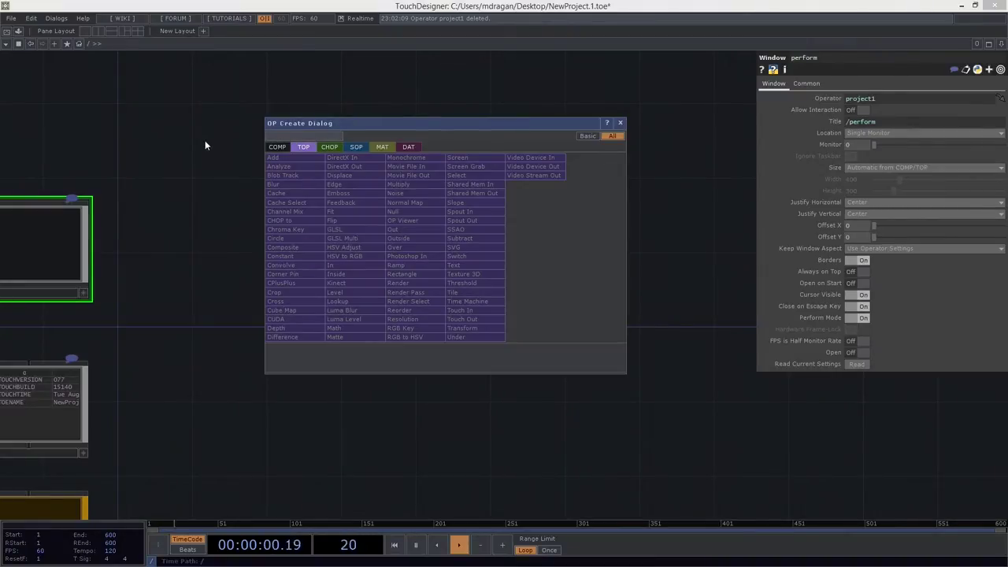
pyautogui.click(277, 146)
pyautogui.click(373, 178)
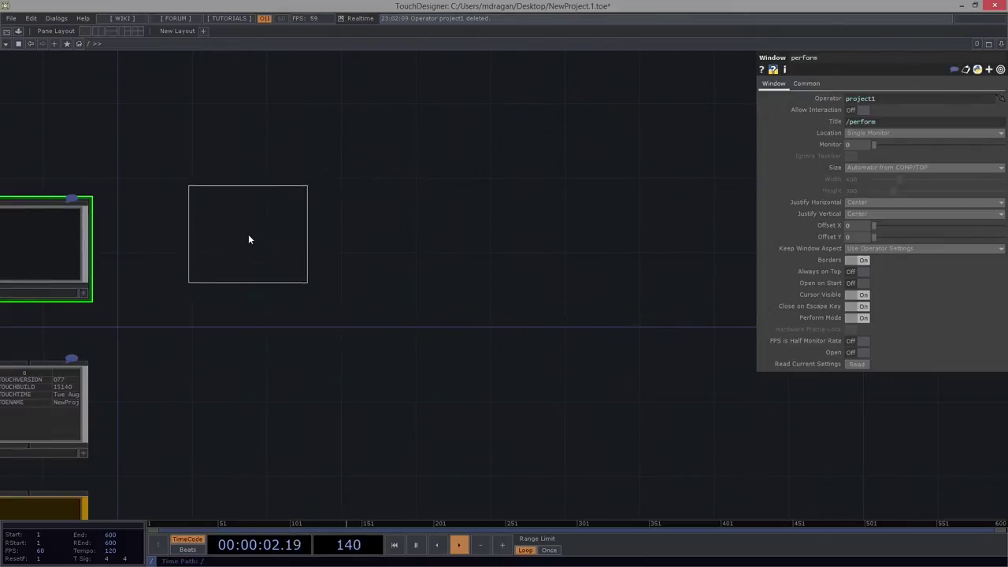
pyautogui.click(224, 247)
pyautogui.moveTo(340, 302); pyautogui.dragTo(462, 302)
pyautogui.scroll(3, 384, 265)
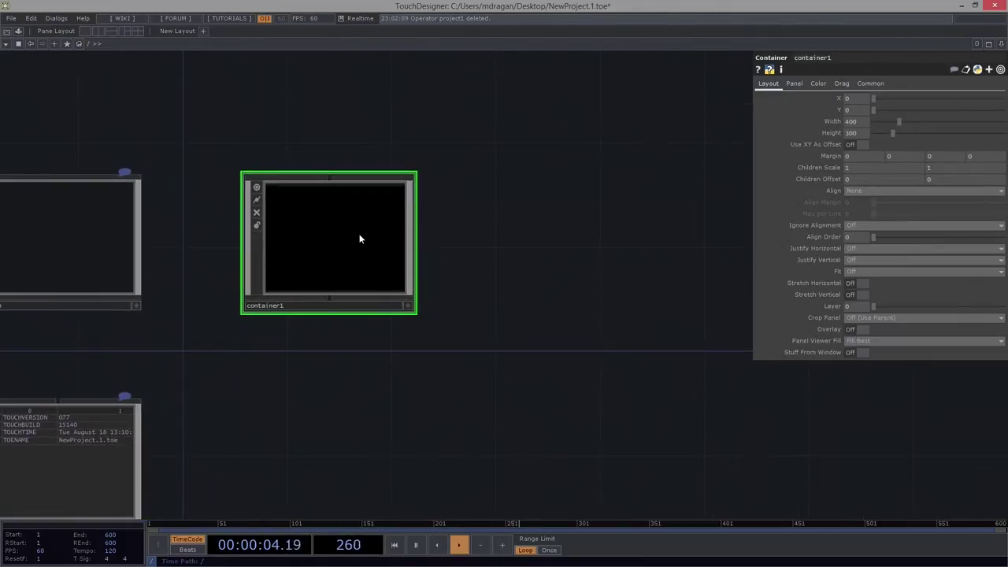
pyautogui.moveTo(360, 236); pyautogui.dragTo(382, 227)
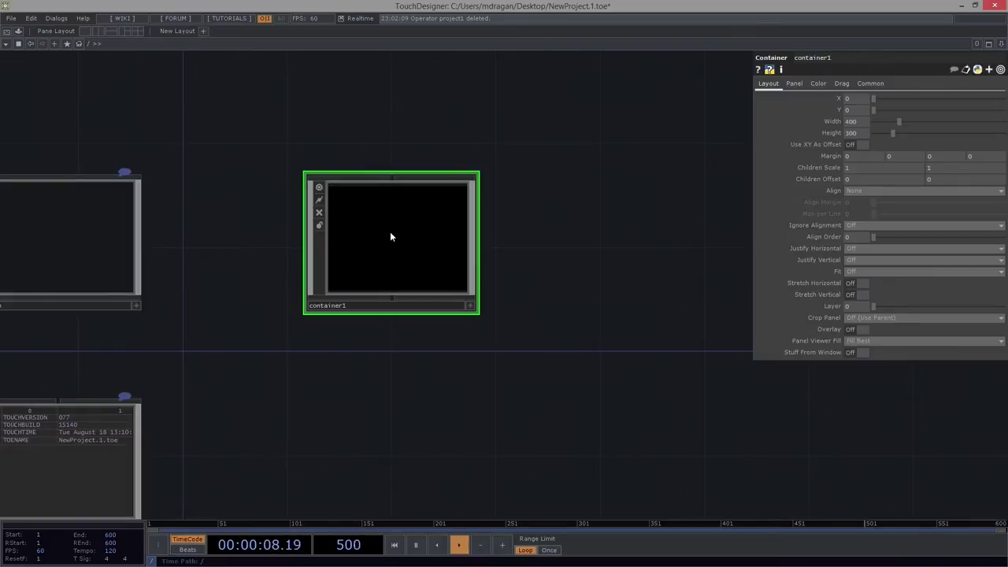
pyautogui.press('Tab')
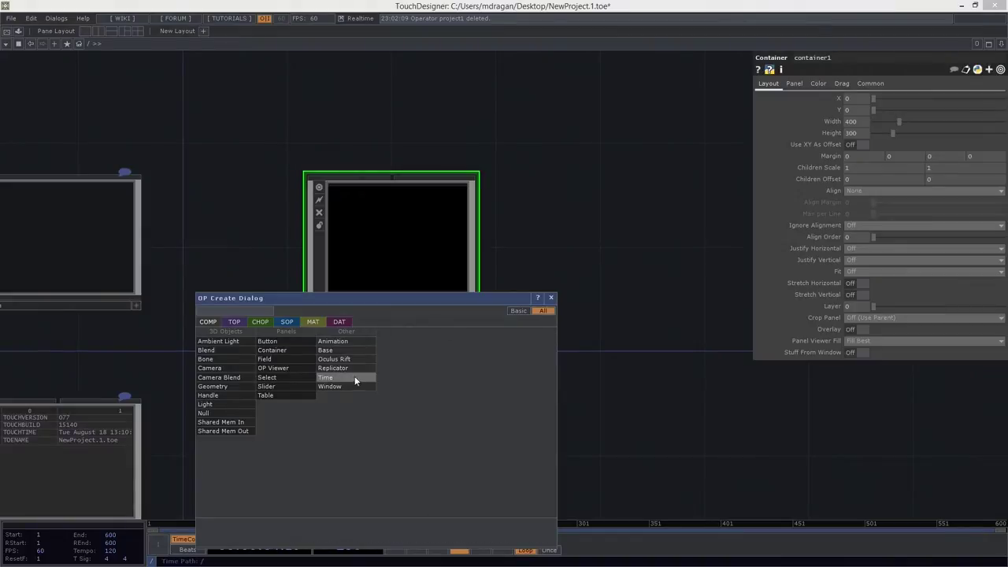
pyautogui.moveTo(419, 298); pyautogui.dragTo(574, 268)
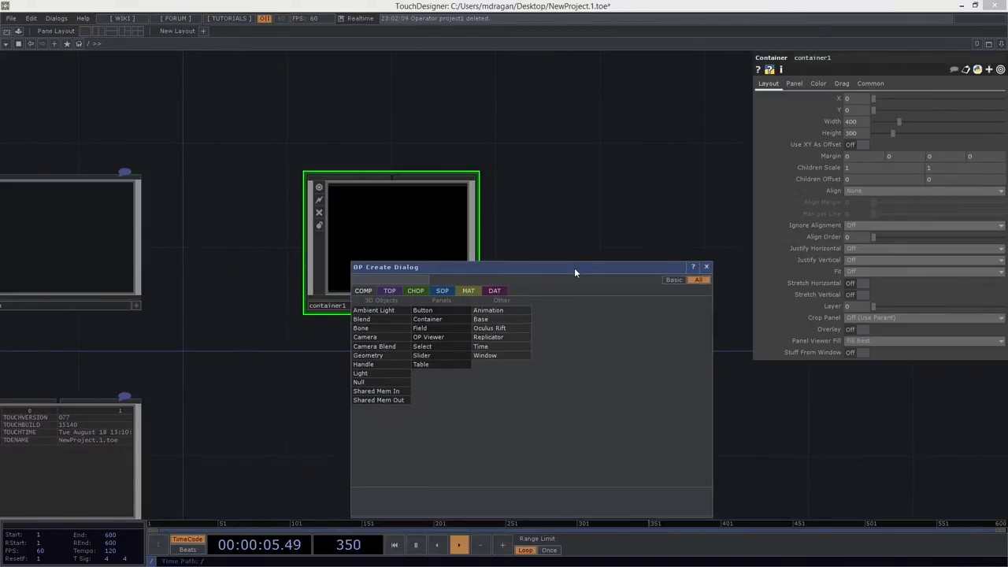
pyautogui.click(708, 268)
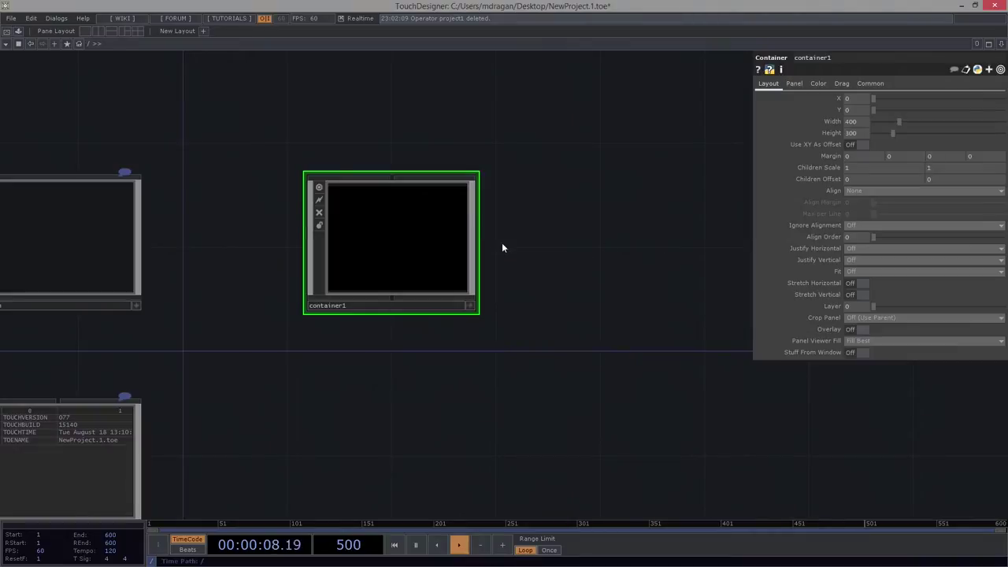
pyautogui.press('i')
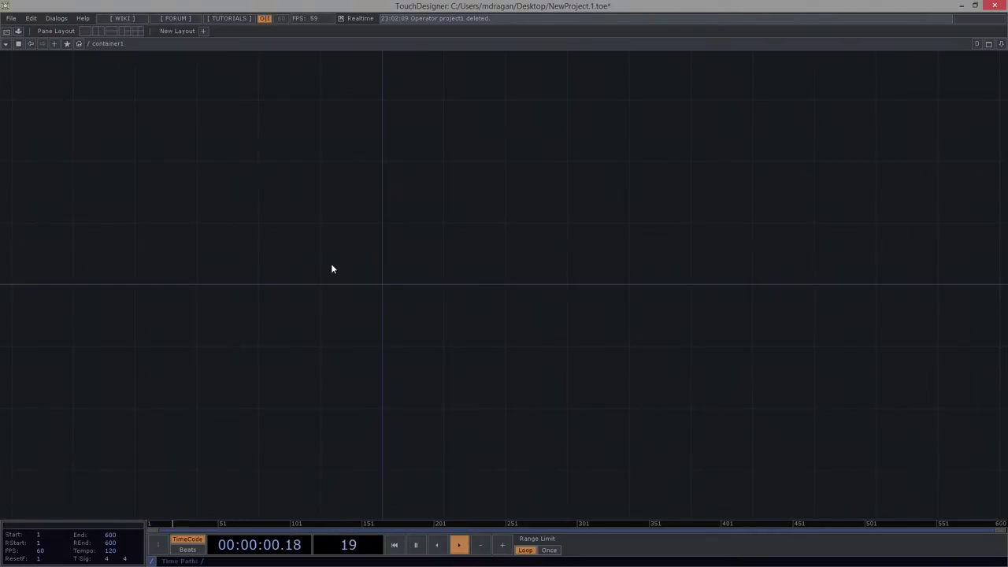
pyautogui.press('u')
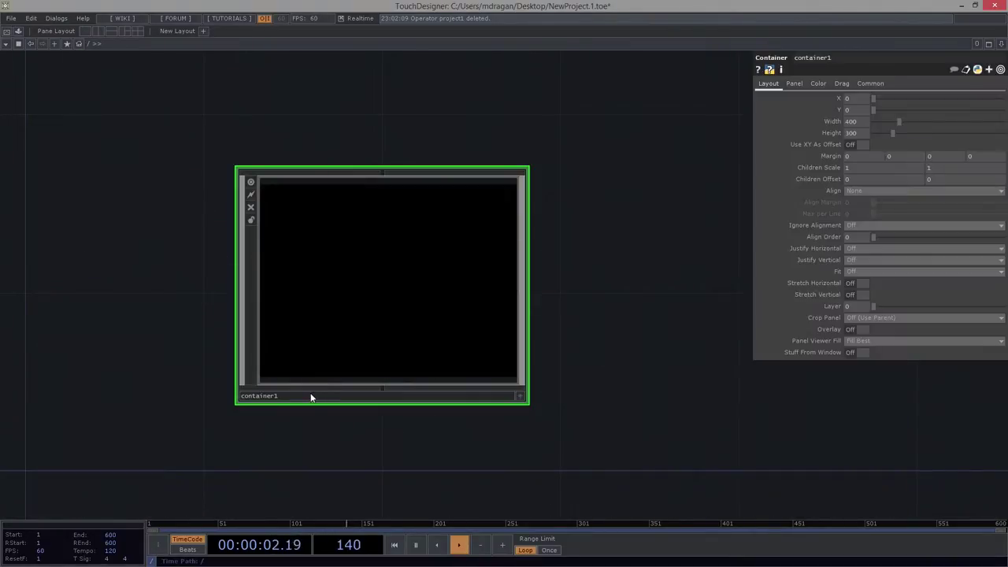
# Rename the new container boxRender.
pyautogui.write('box')
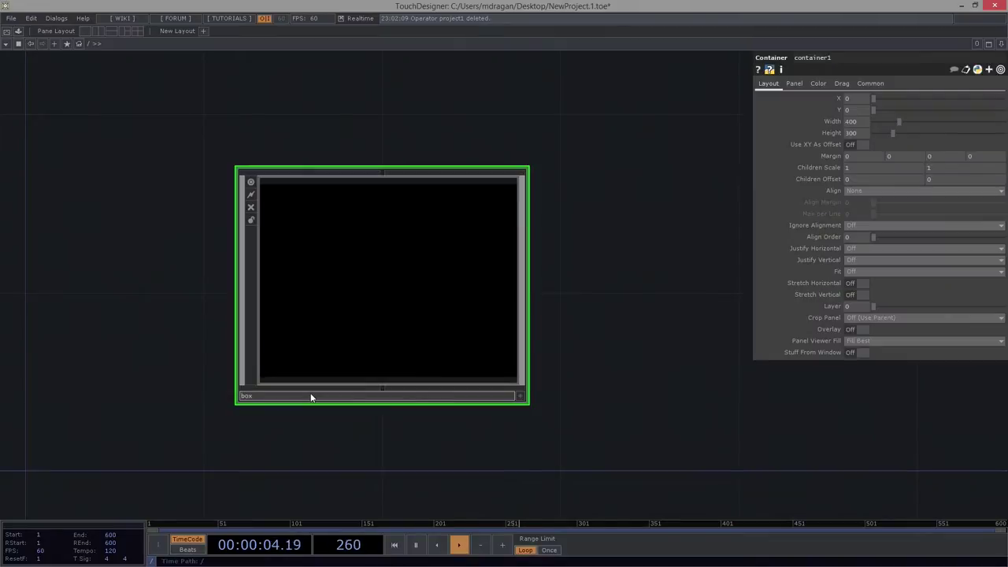
pyautogui.press('BackSpace')
pyautogui.press('BackSpace')
pyautogui.press('BackSpace')
pyautogui.write('Render')
pyautogui.press('Return')
# Enter the boxRender container and add a Camera COMP near the centre of its network.
pyautogui.scroll(5, 377, 307)
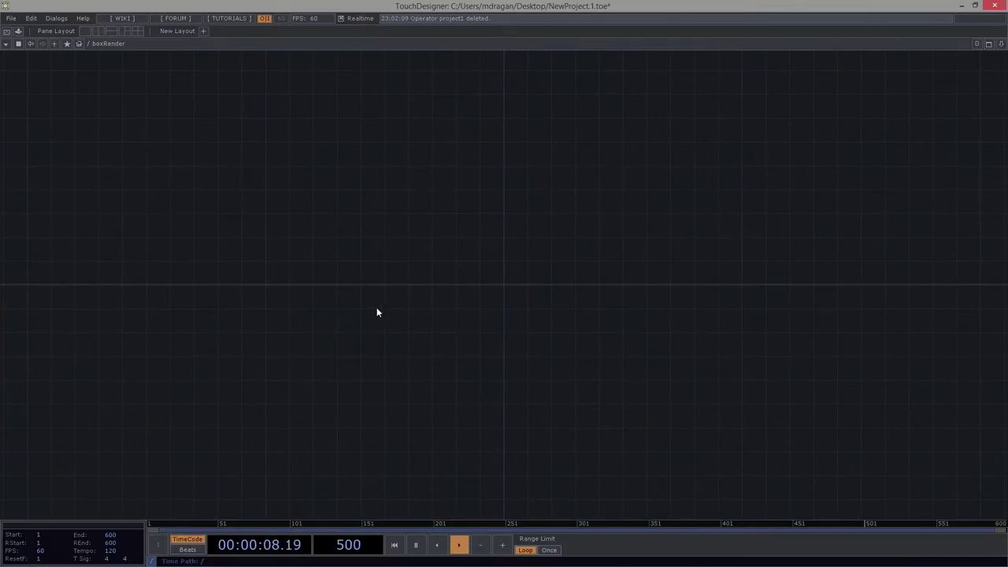
pyautogui.press('Tab')
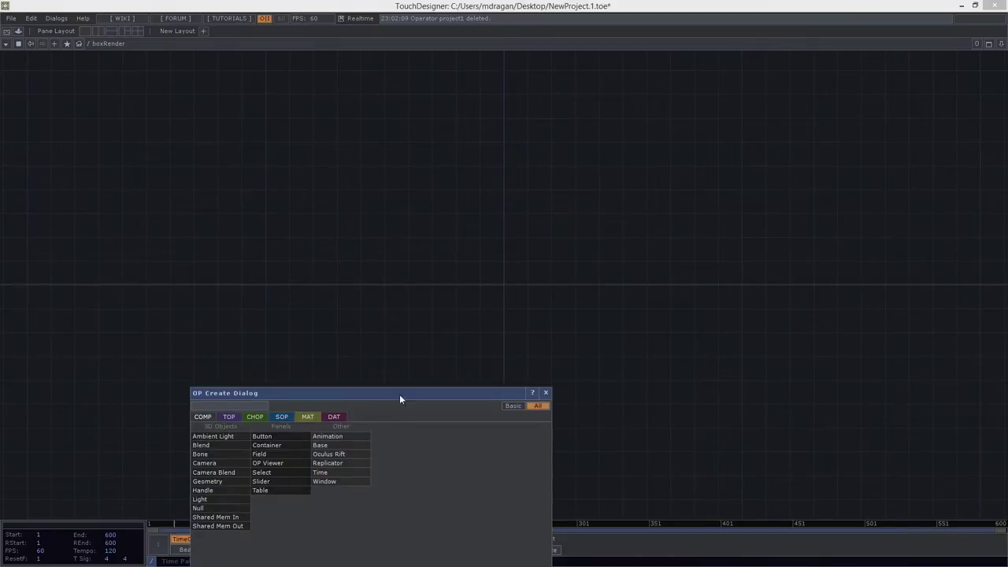
pyautogui.moveTo(399, 398); pyautogui.dragTo(347, 171)
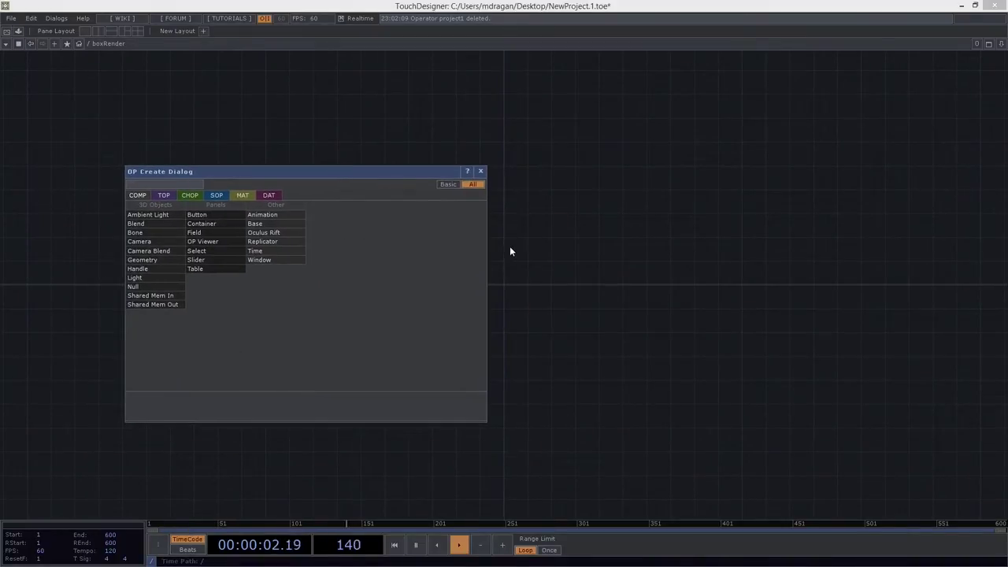
pyautogui.click(148, 241)
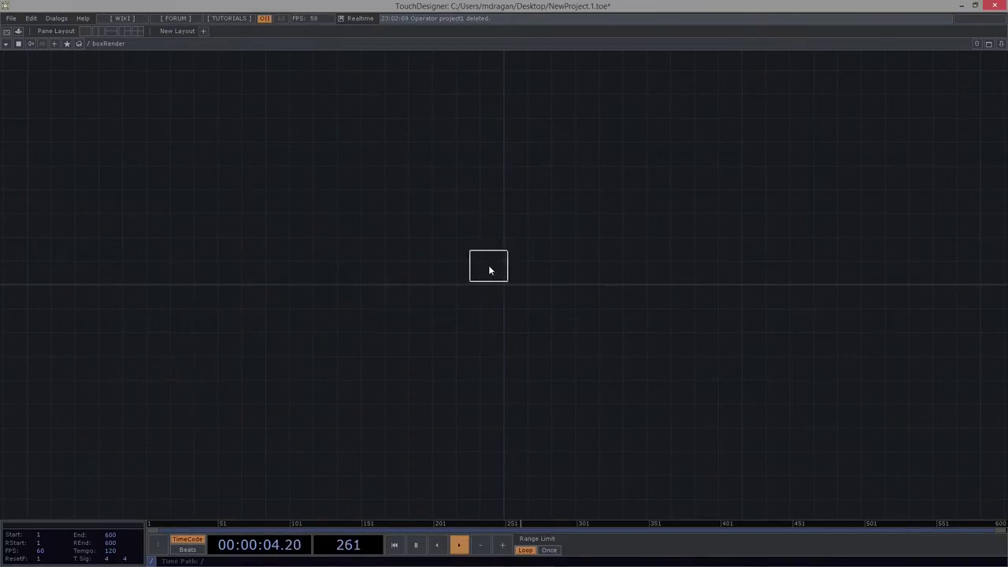
pyautogui.click(497, 251)
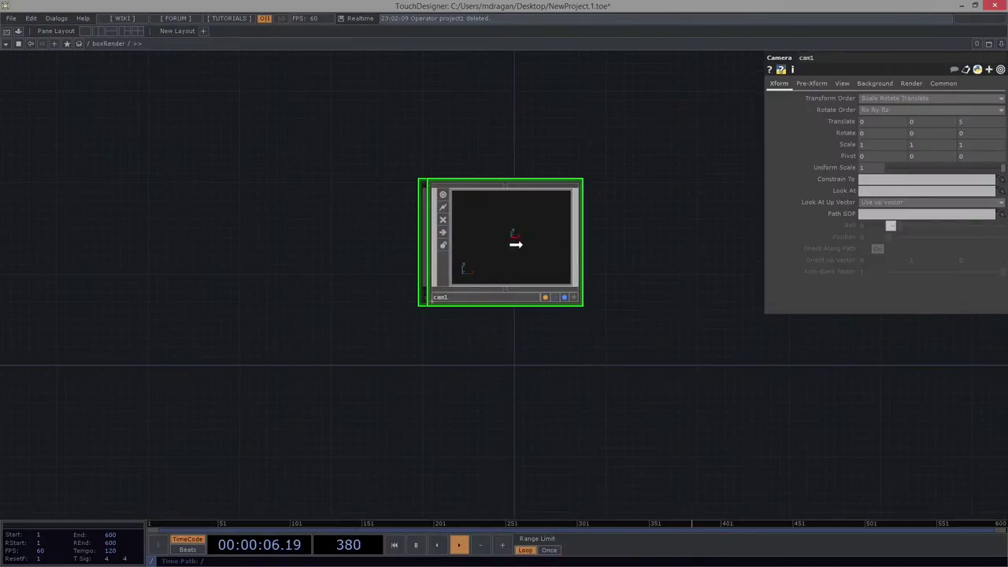
# Add a Geometry COMP directly below the camera node.
pyautogui.press('Tab')
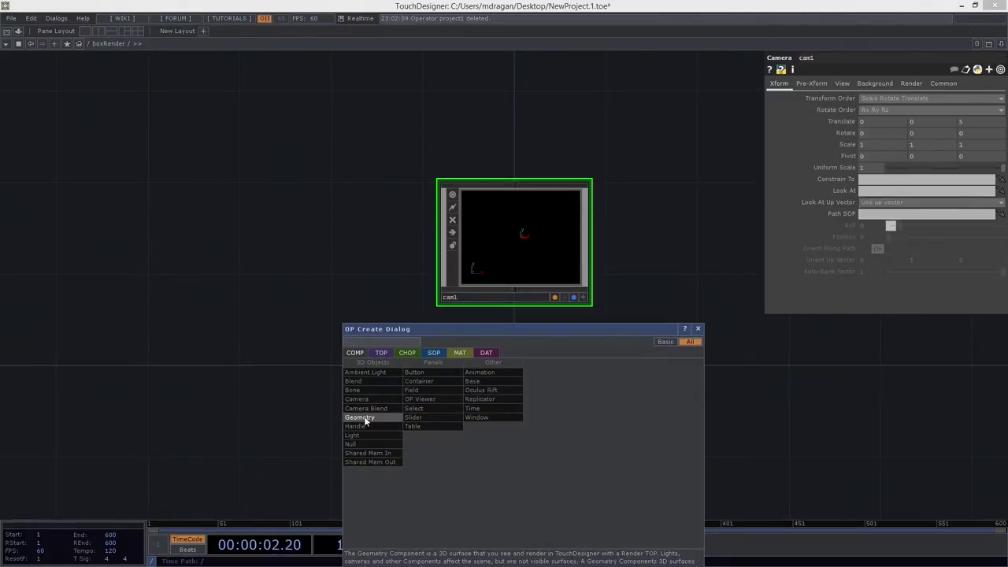
pyautogui.click(365, 418)
pyautogui.click(516, 394)
pyautogui.press('h')
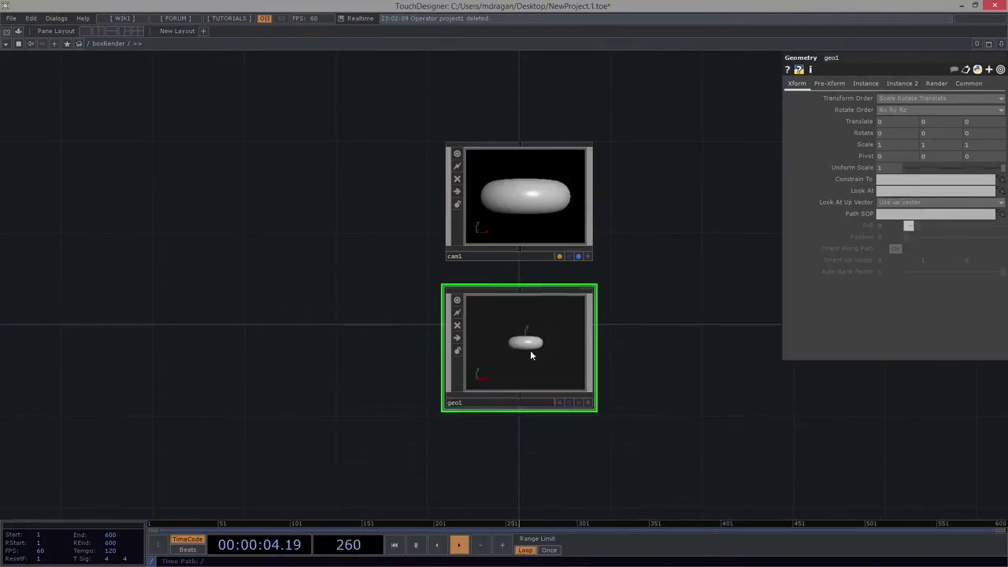
# Add a Light COMP directly below the geometry node.
pyautogui.press('Tab')
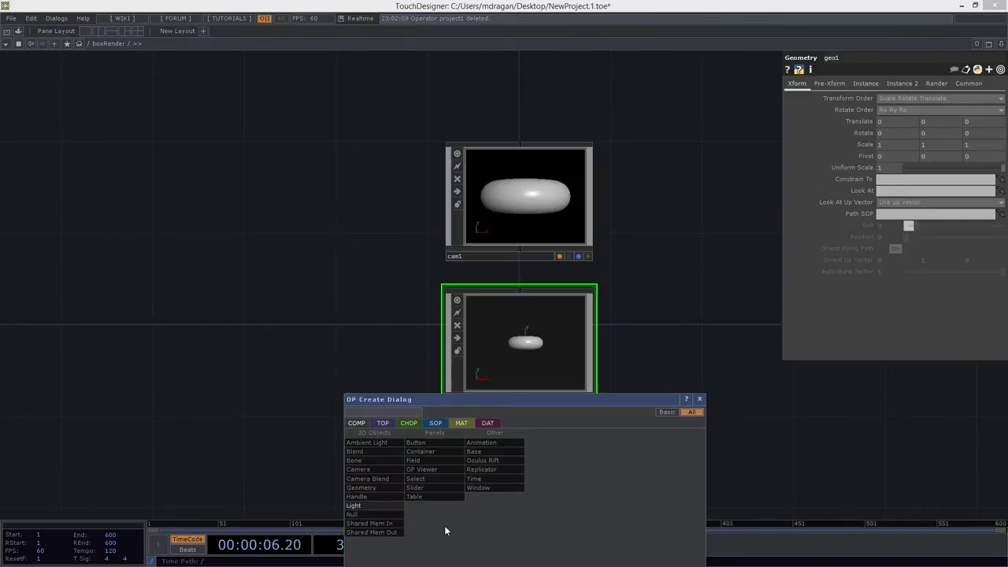
pyautogui.click(373, 503)
pyautogui.click(525, 495)
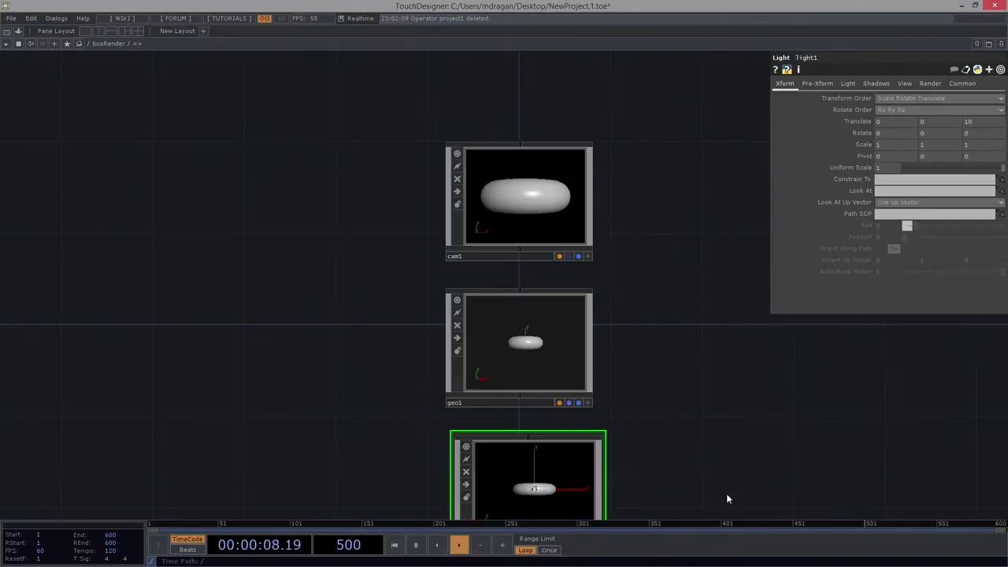
pyautogui.press('h')
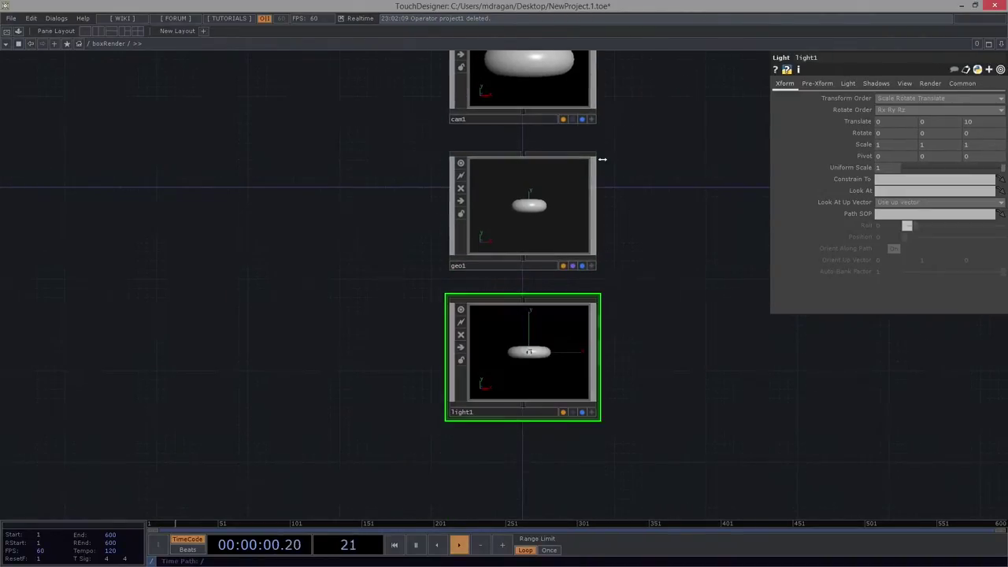
pyautogui.press('h')
# Add a Render TOP beside the geometry node so it renders the camera, geometry and light.
pyautogui.press('Tab')
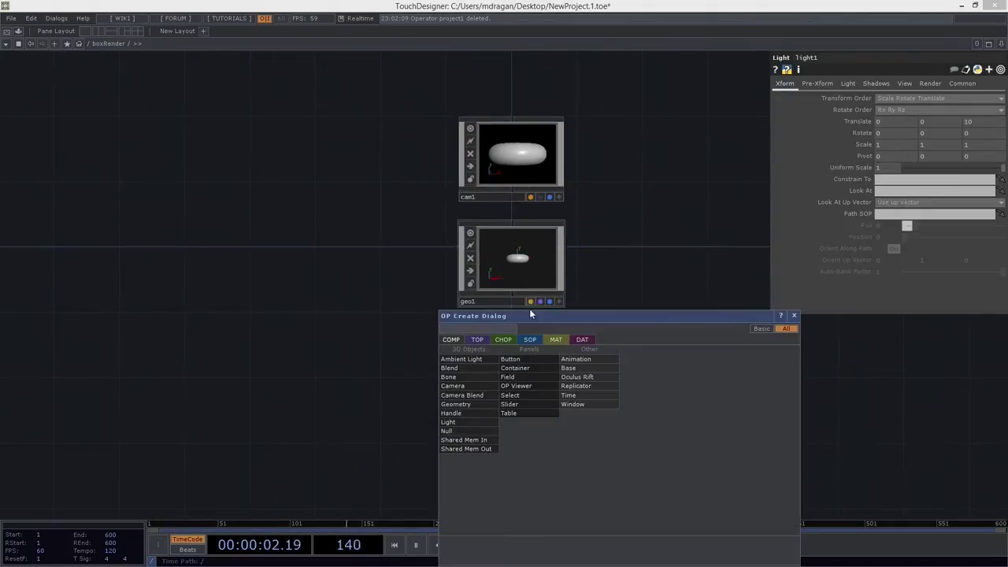
pyautogui.click(477, 339)
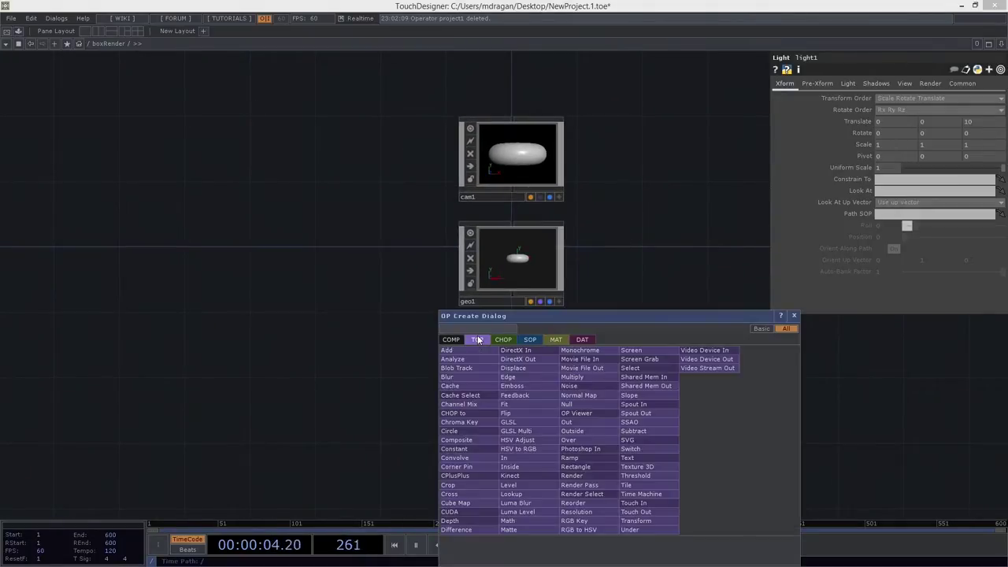
pyautogui.write('ren')
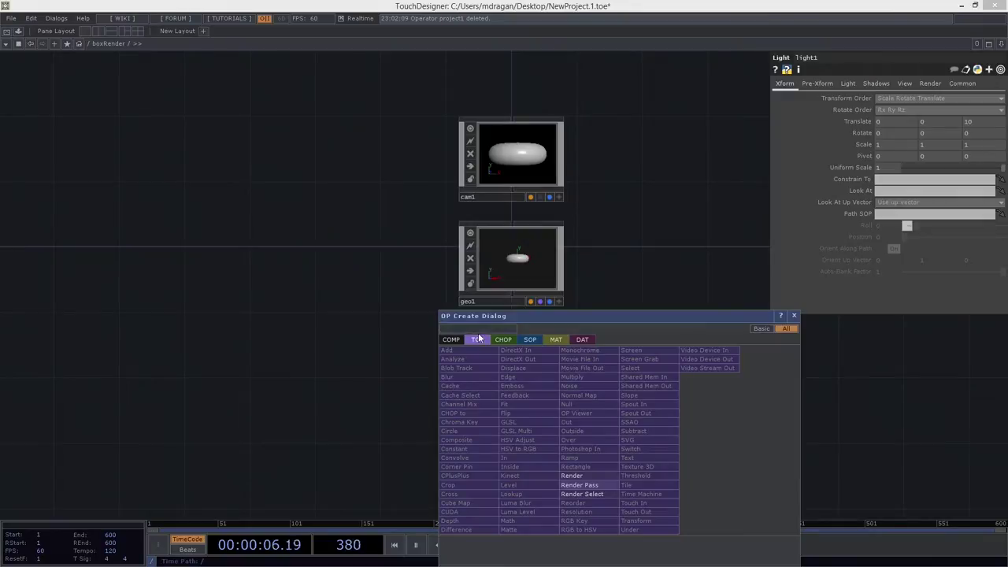
pyautogui.click(576, 476)
pyautogui.click(634, 244)
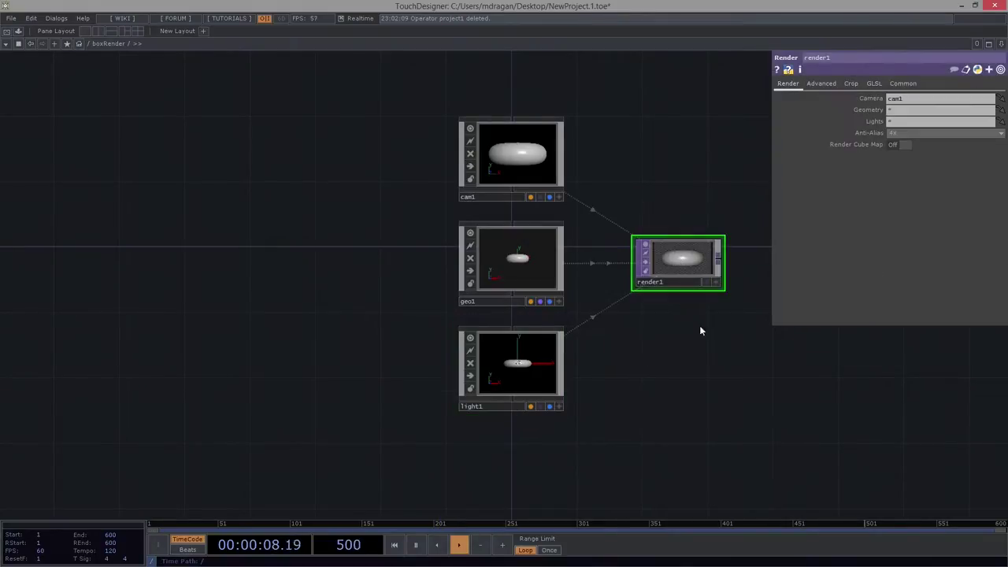
# Select the camera, geometry, light and render nodes together and move them slightly upward in the network.
pyautogui.moveTo(700, 327); pyautogui.dragTo(664, 341)
pyautogui.moveTo(278, 100); pyautogui.dragTo(736, 429, button='right')
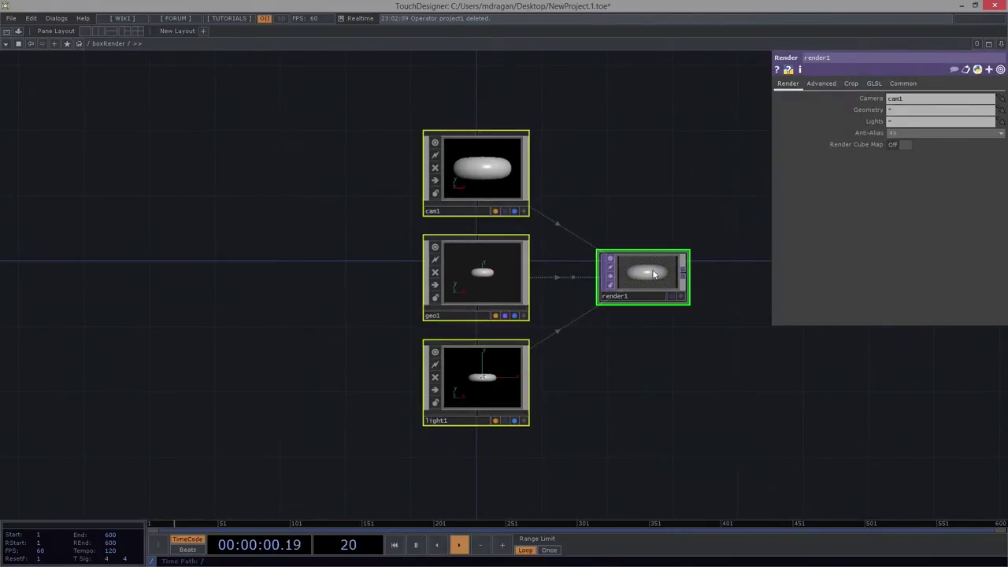
pyautogui.moveTo(653, 272); pyautogui.dragTo(651, 252)
# Append a Normal Map TOP to the output of the Render TOP.
pyautogui.moveTo(718, 286); pyautogui.dragTo(633, 262, button='middle')
pyautogui.moveTo(646, 342); pyautogui.dragTo(419, 340)
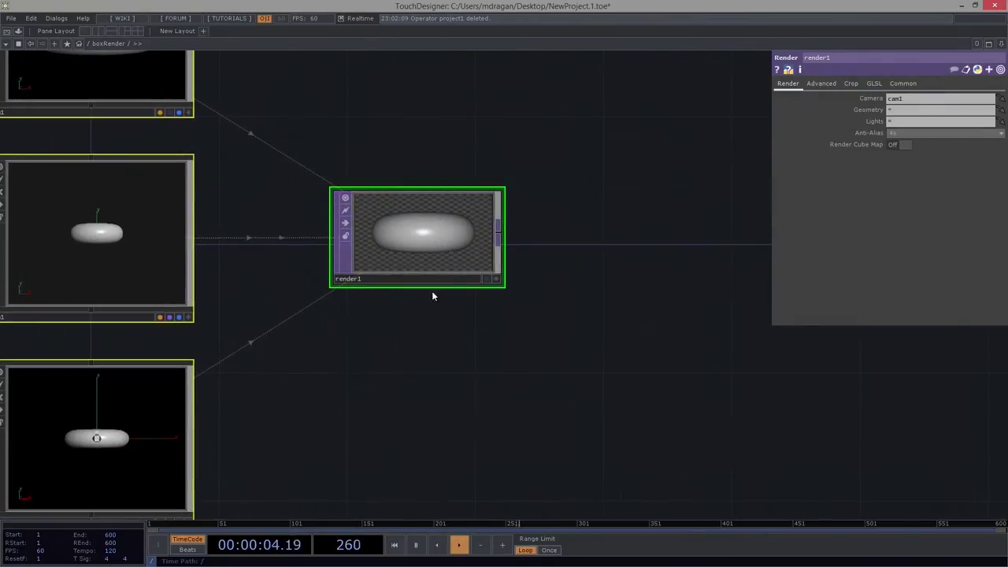
pyautogui.rightClick(499, 236)
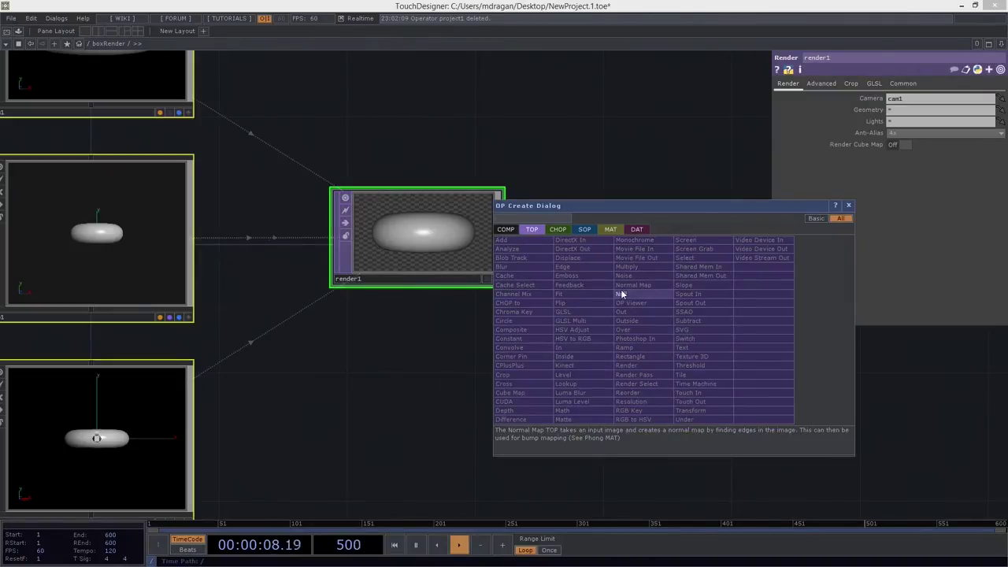
pyautogui.click(620, 286)
pyautogui.click(635, 291)
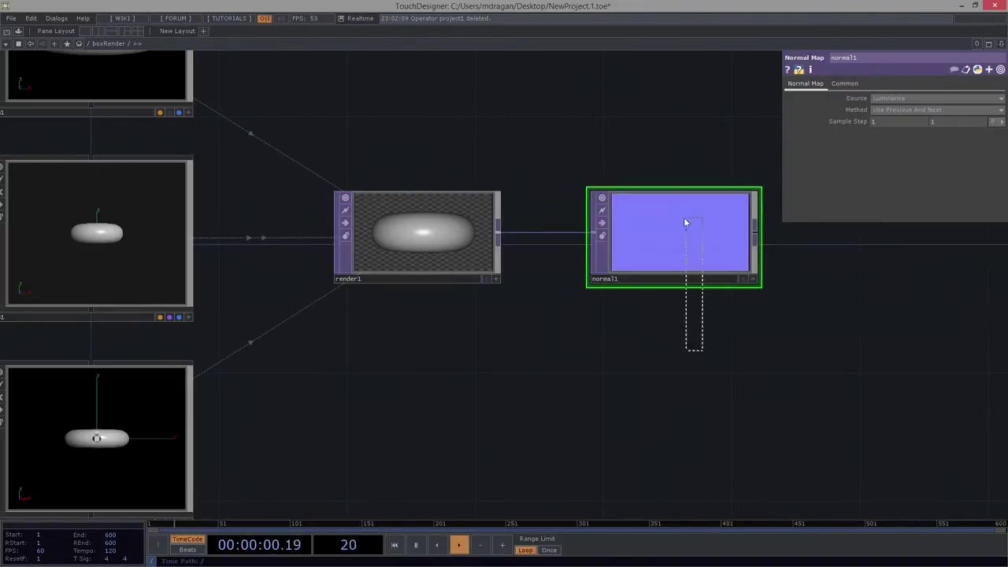
# Replace the Normal Map TOP with a Null TOP and connect the Render TOP's output to it.
pyautogui.press('Delete')
pyautogui.press('Tab')
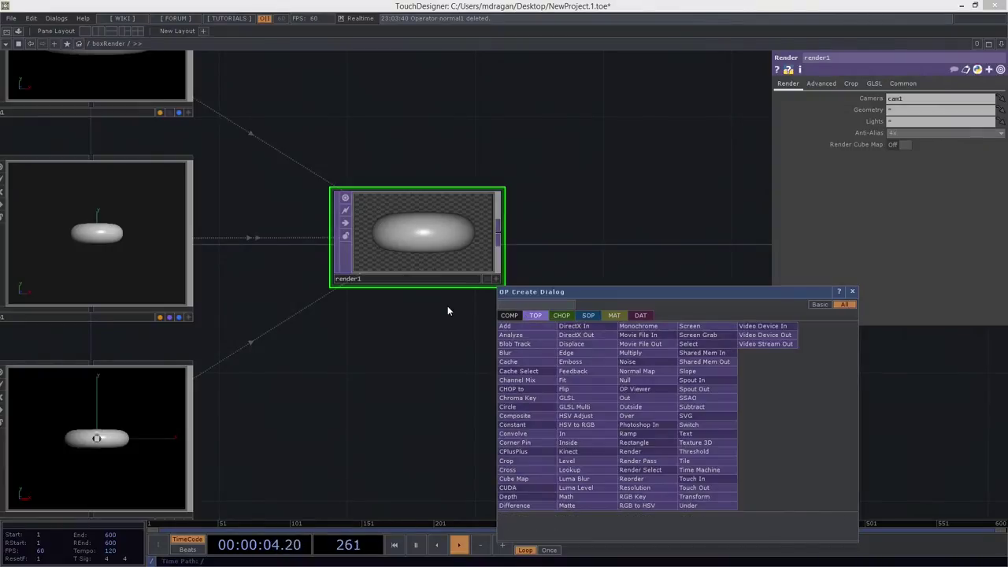
pyautogui.write('nu')
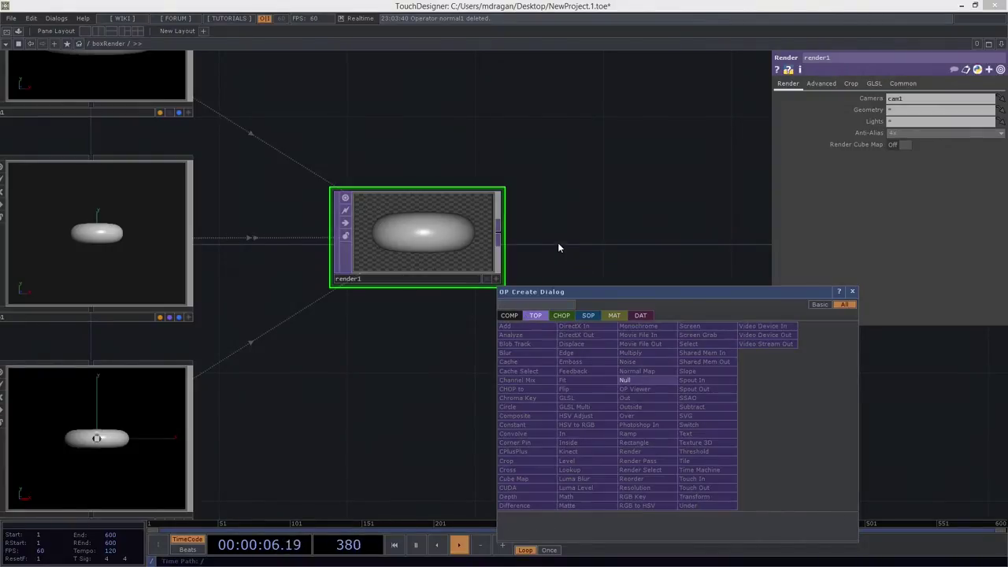
pyautogui.click(644, 379)
pyautogui.click(659, 240)
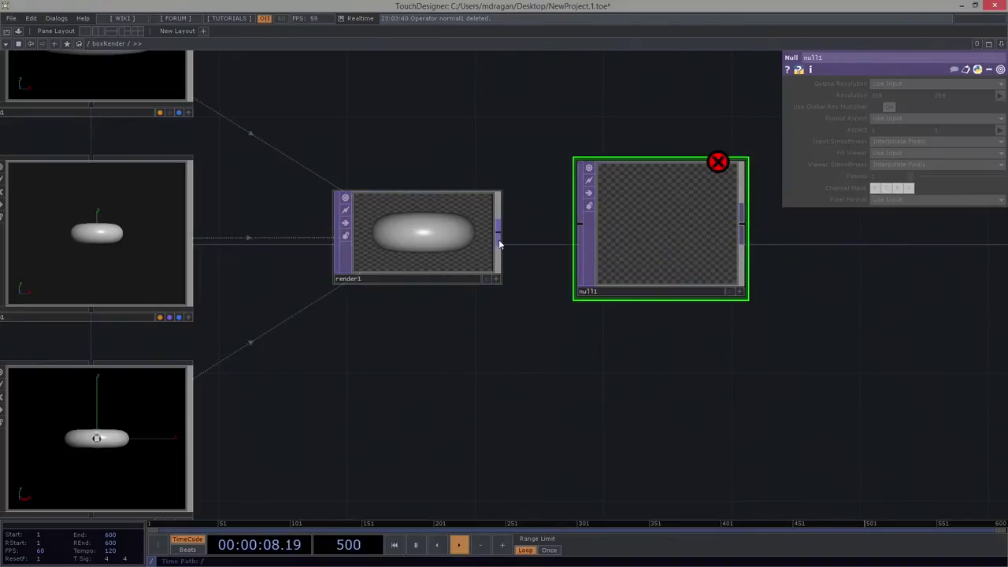
pyautogui.moveTo(498, 244); pyautogui.dragTo(580, 223)
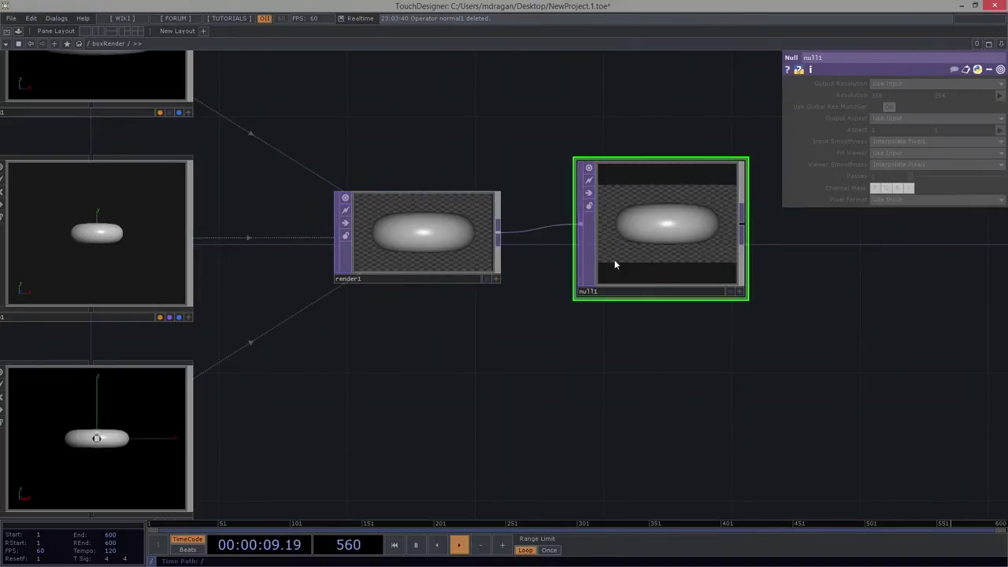
# Reduce the Null TOP's node height and place it farther from the Render TOP, level with it.
pyautogui.click(744, 297)
pyautogui.moveTo(724, 290); pyautogui.dragTo(929, 290)
pyautogui.moveTo(885, 368); pyautogui.dragTo(662, 364)
pyautogui.moveTo(650, 259); pyautogui.dragTo(662, 247)
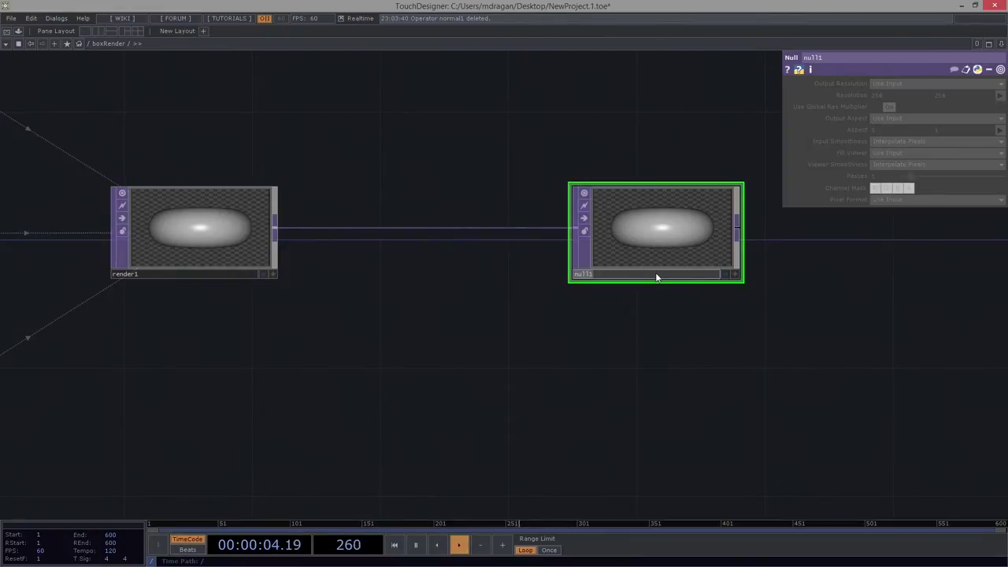
# Rename the Null TOP as final.
pyautogui.click(657, 274)
pyautogui.write('final')
pyautogui.press('Return')
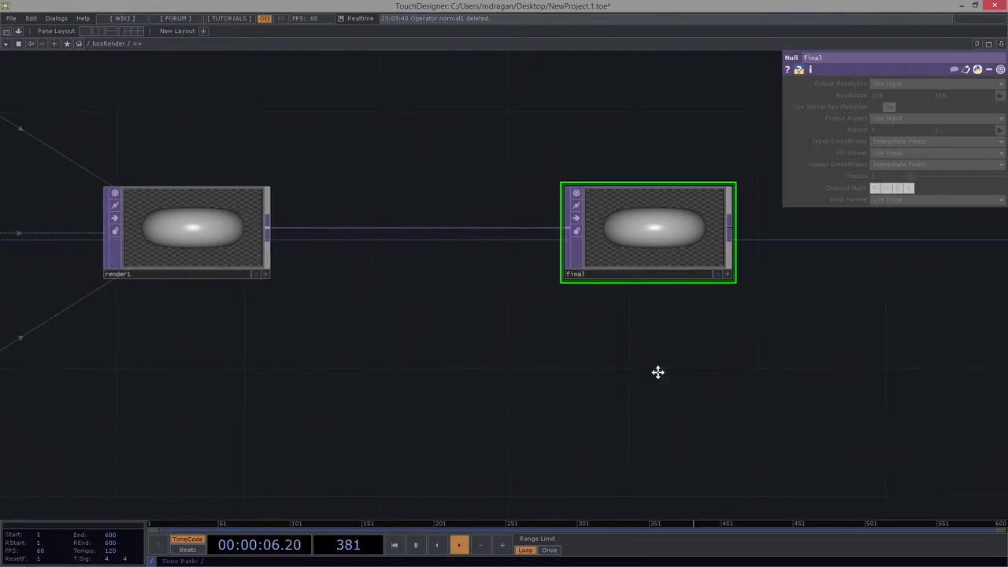
pyautogui.scroll(-3, 656, 370)
pyautogui.moveTo(534, 262); pyautogui.dragTo(646, 263)
pyautogui.press('h')
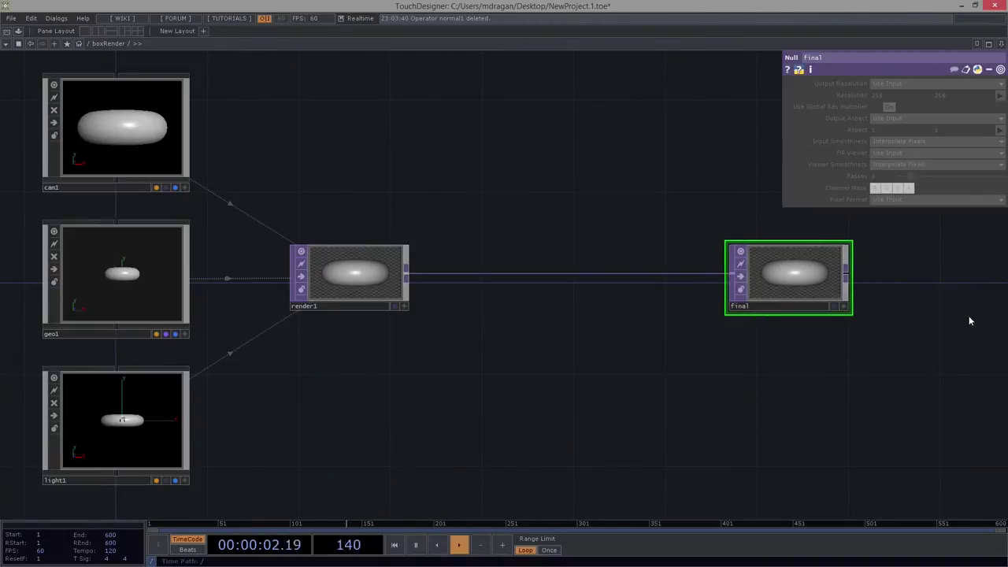
pyautogui.moveTo(677, 188); pyautogui.dragTo(869, 351)
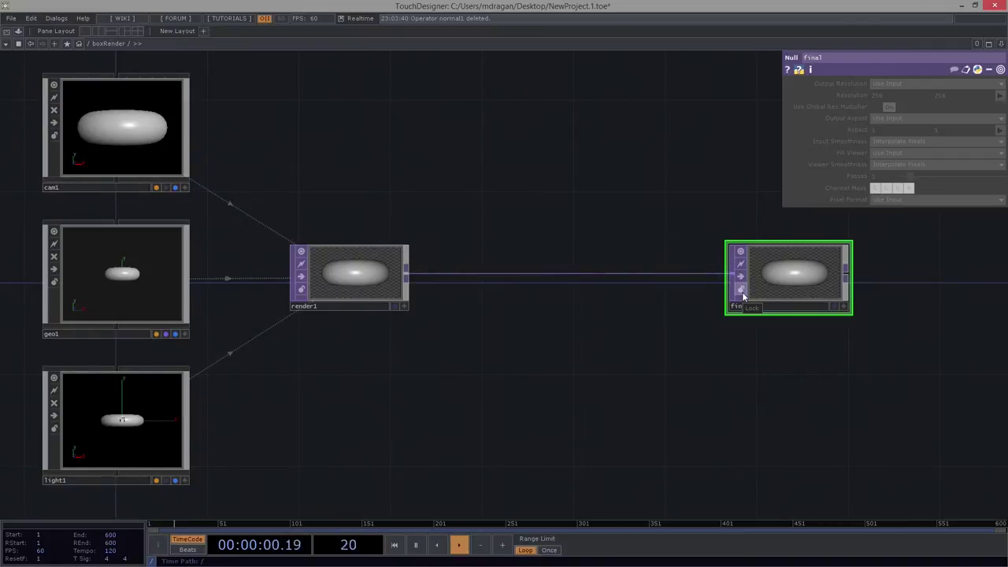
pyautogui.moveTo(569, 340); pyautogui.dragTo(564, 339)
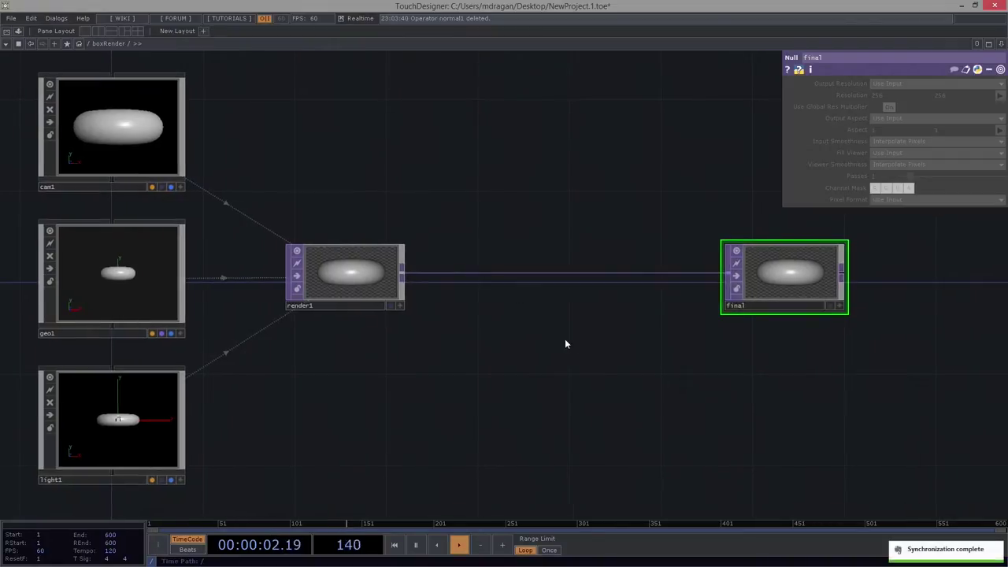
# Return to the parent network and set the boxRender container's Background TOP to ./final.
pyautogui.scroll(-3, 567, 347)
pyautogui.scroll(-10, 569, 351)
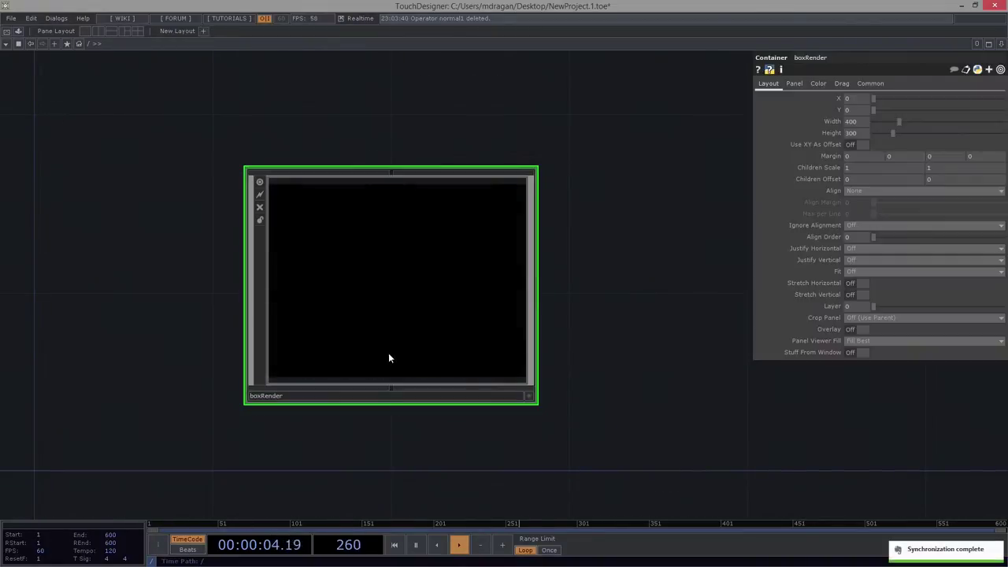
pyautogui.click(791, 83)
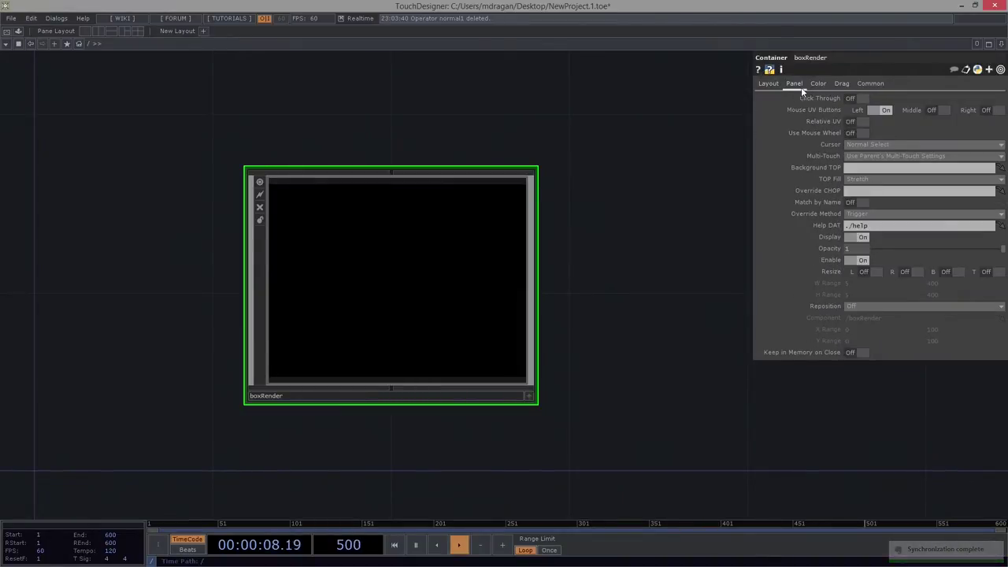
pyautogui.click(848, 171)
pyautogui.write('./')
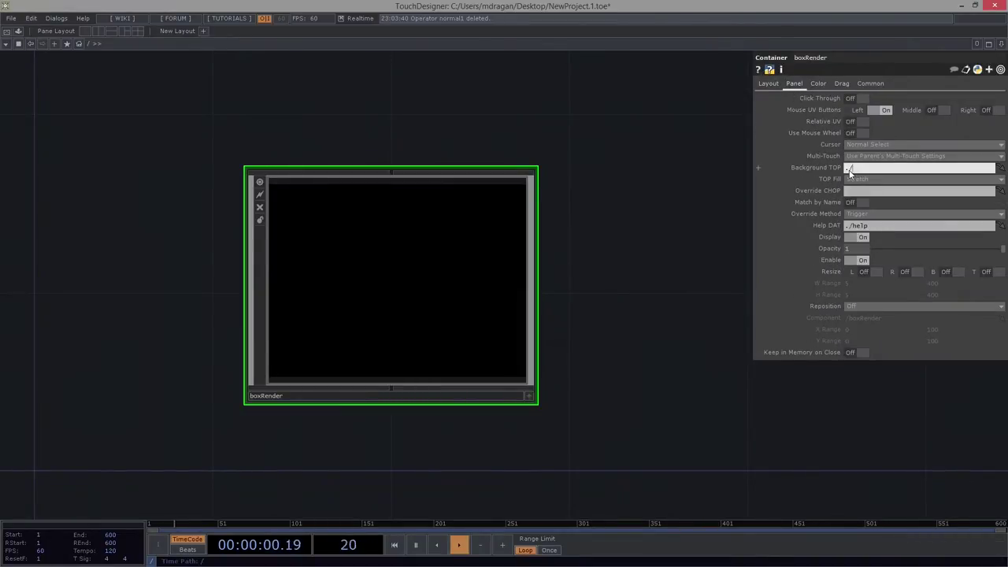
pyautogui.write('final')
pyautogui.press('Return')
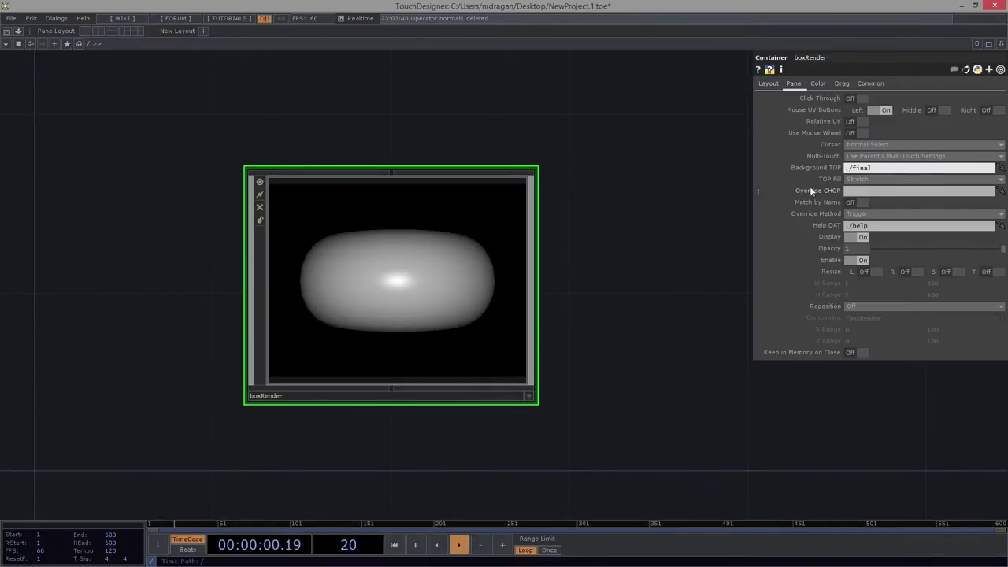
# Check the final Null TOP's resolution and set the boxRender container's width to 1280 and height to 720.
pyautogui.scroll(5, 401, 283)
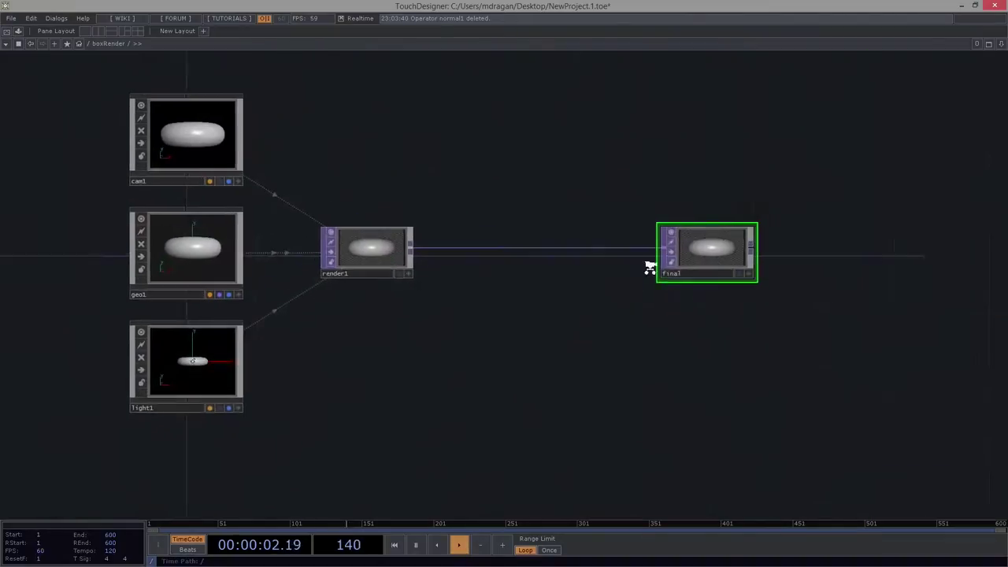
pyautogui.middleClick(684, 283)
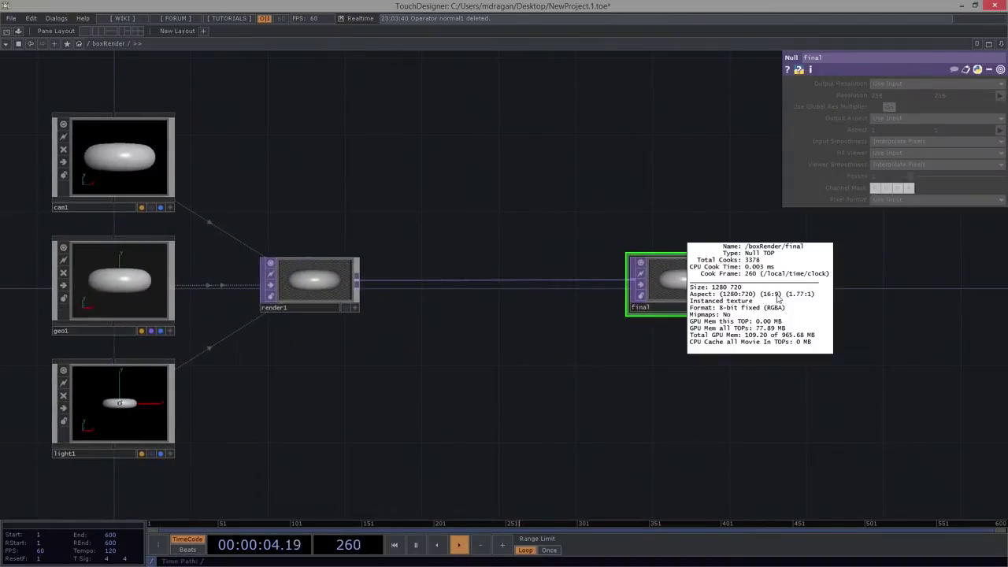
pyautogui.scroll(-5, 505, 202)
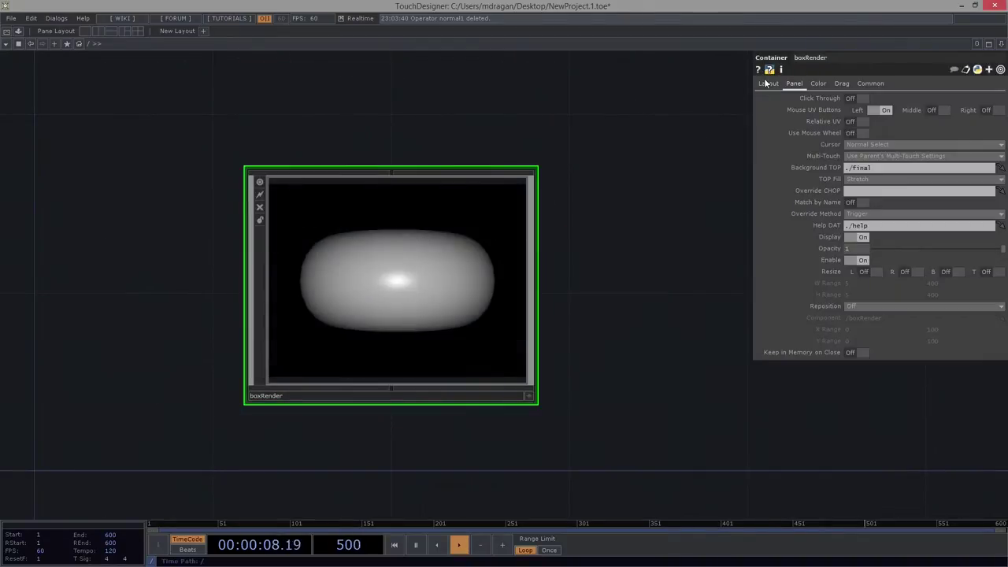
pyautogui.click(767, 83)
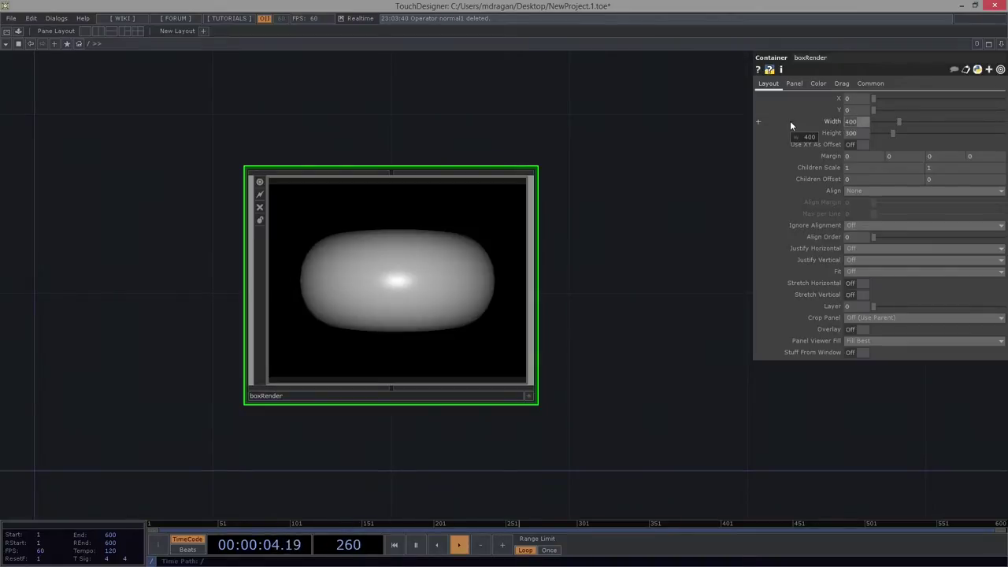
pyautogui.write('1270')
pyautogui.press('Return')
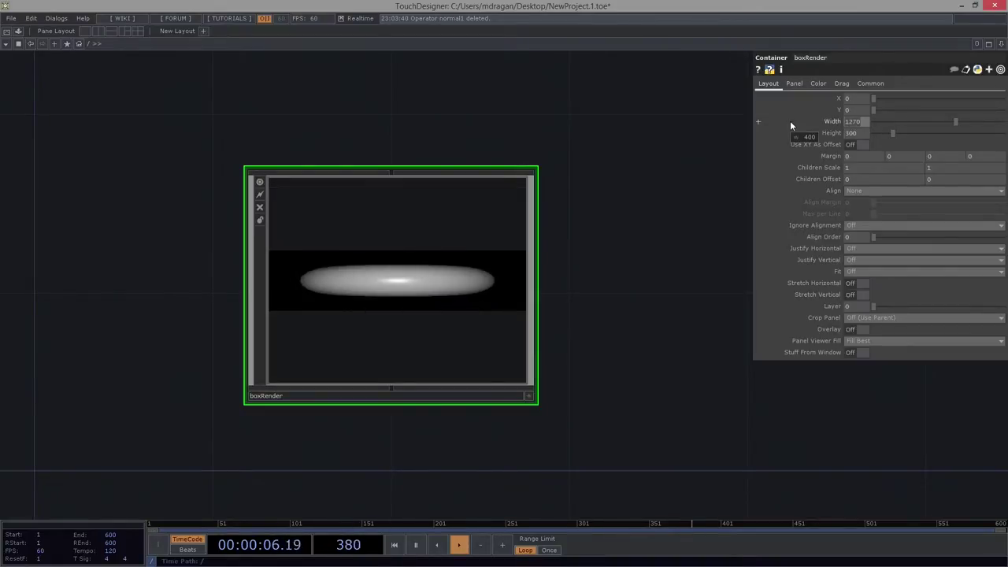
pyautogui.write('1280')
pyautogui.press('Tab')
pyautogui.write('8')
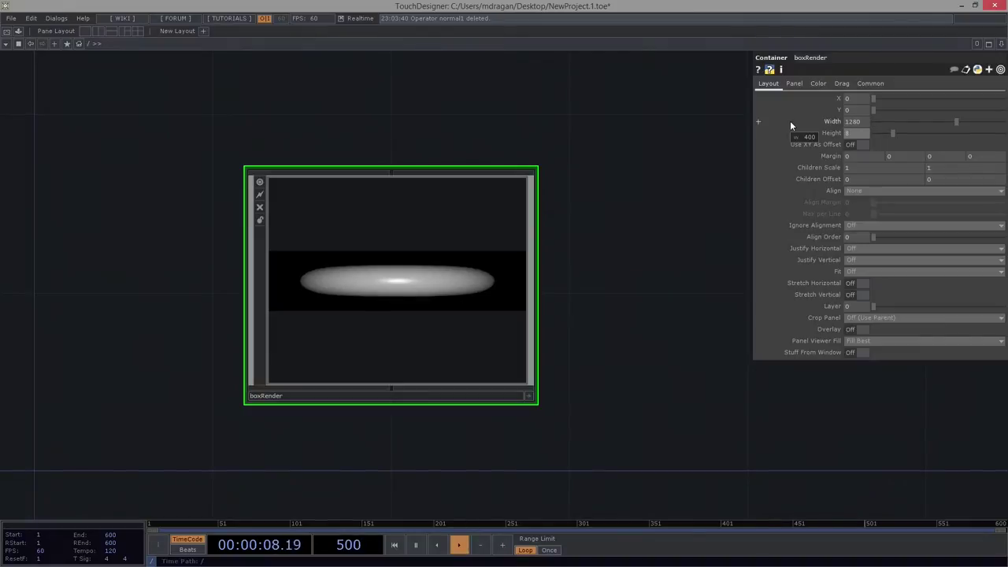
pyautogui.write('20')
pyautogui.press('Return')
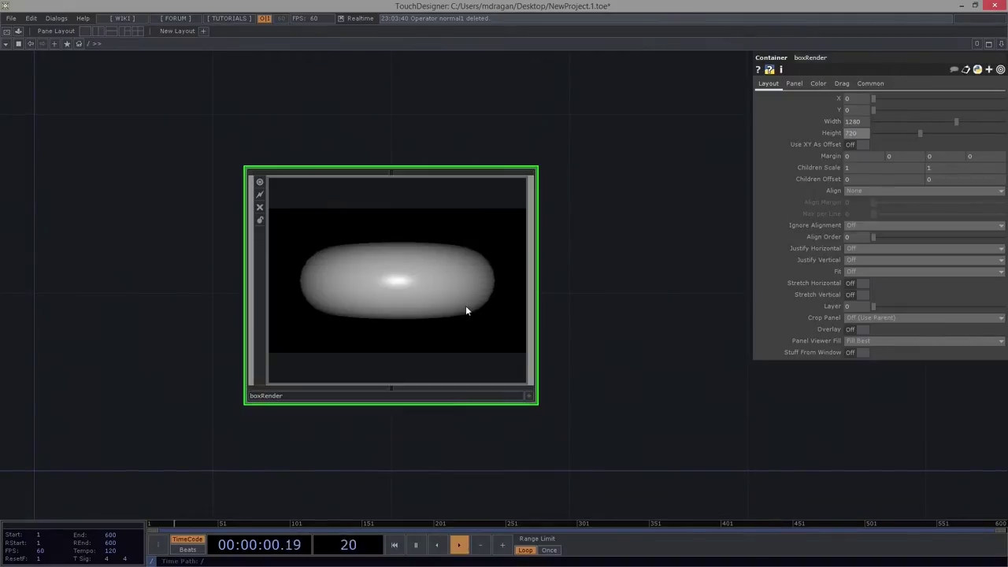
# Widen the boxRender node in the network and inspect the final Null TOP's background inside it.
pyautogui.click(534, 404)
pyautogui.moveTo(454, 280); pyautogui.dragTo(547, 327, button='middle')
pyautogui.scroll(3, 690, 291)
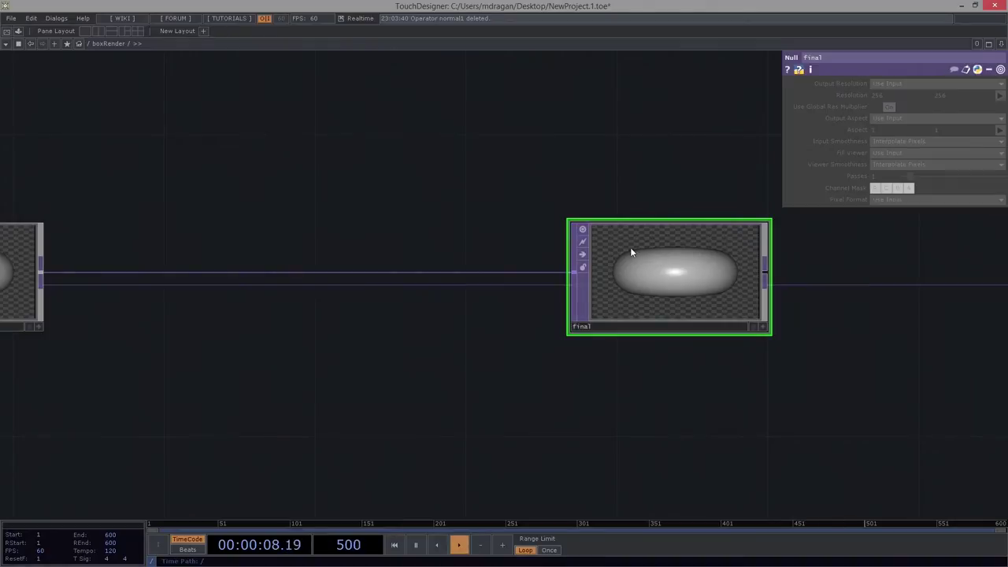
pyautogui.scroll(2, 619, 245)
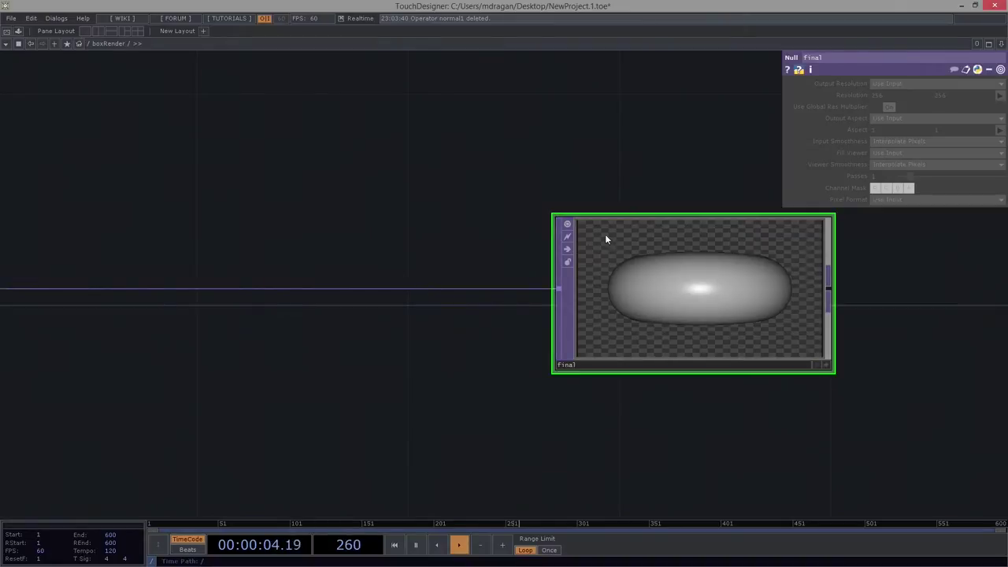
pyautogui.scroll(-6, 298, 207)
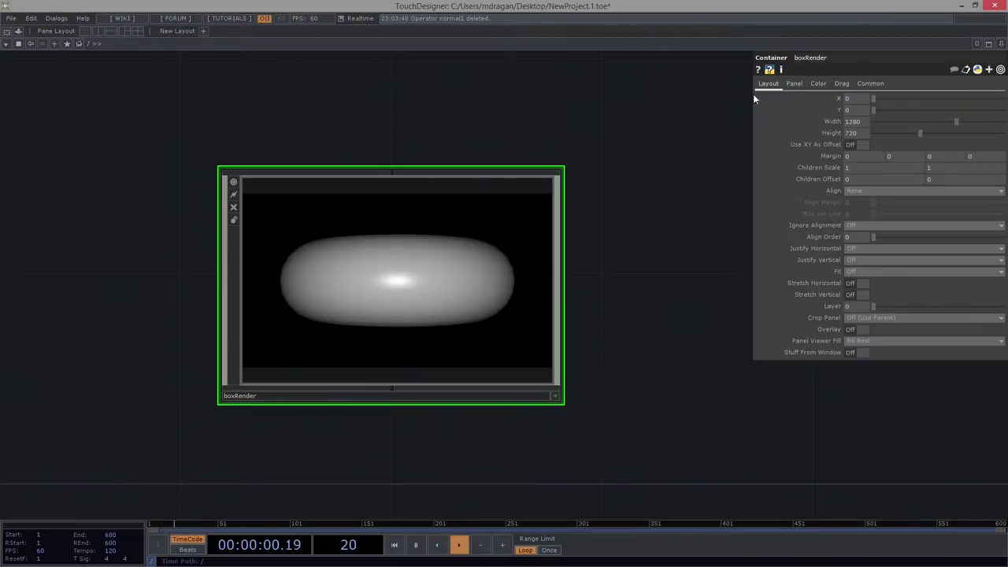
# Set the boxRender container's background color to blue (0, 0.184314, 1) and its background alpha to 1.
pyautogui.click(797, 84)
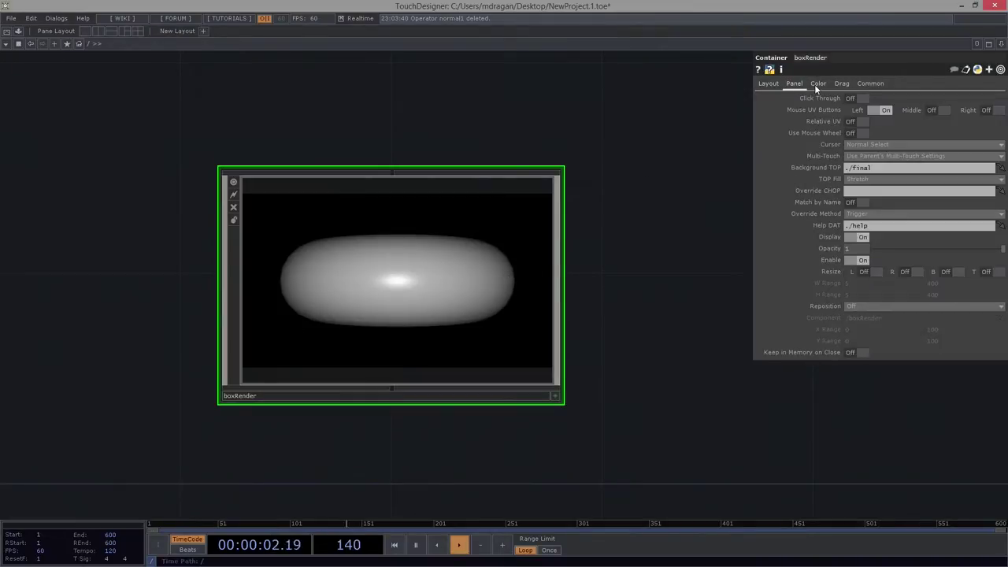
pyautogui.click(815, 85)
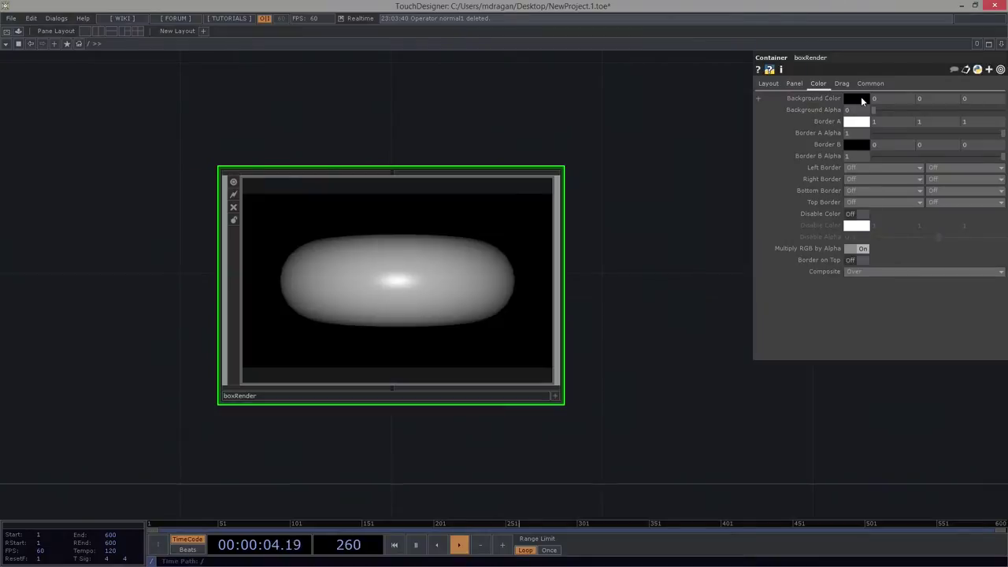
pyautogui.moveTo(903, 109); pyautogui.dragTo(844, 118)
pyautogui.click(856, 99)
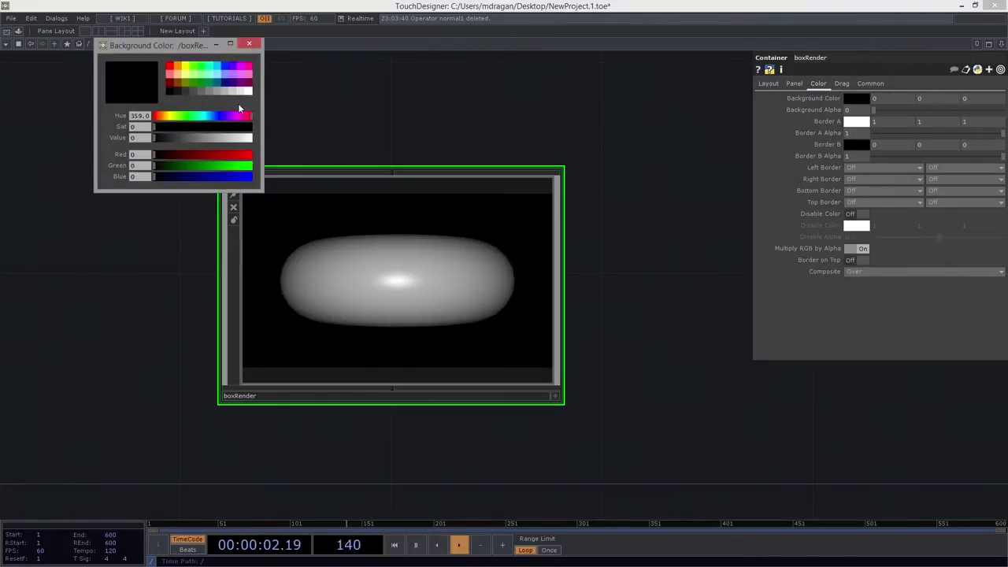
pyautogui.click(228, 71)
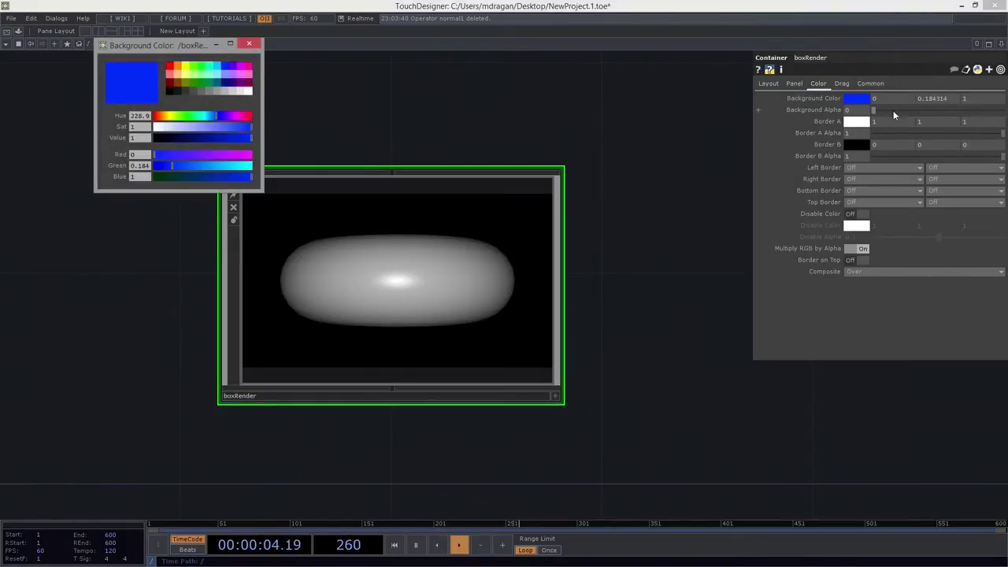
pyautogui.moveTo(873, 111); pyautogui.dragTo(1001, 110)
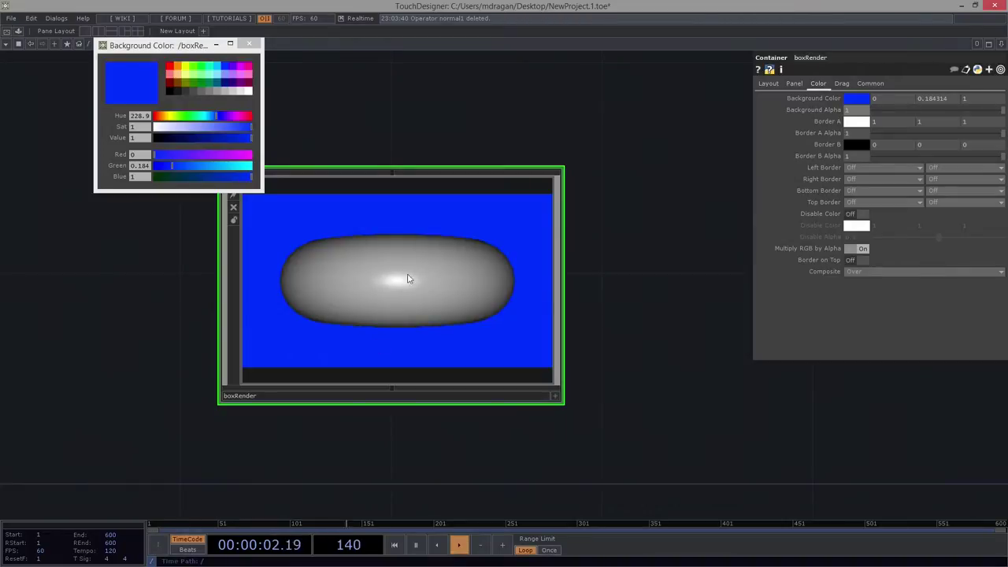
# Review the container's Background TOP setting and examine the final Null TOP's transparent areas inside boxRender.
pyautogui.click(795, 83)
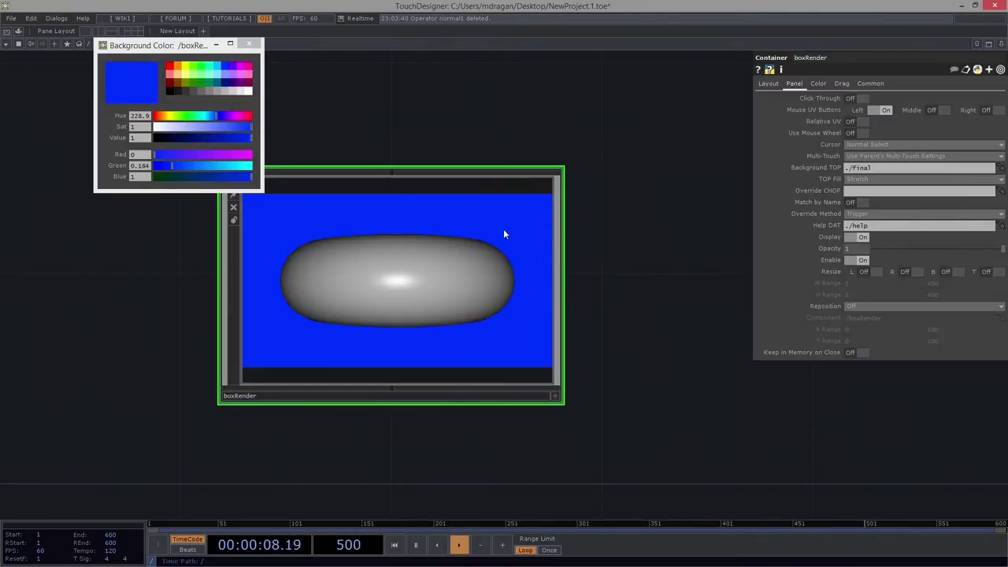
pyautogui.scroll(1, 383, 259)
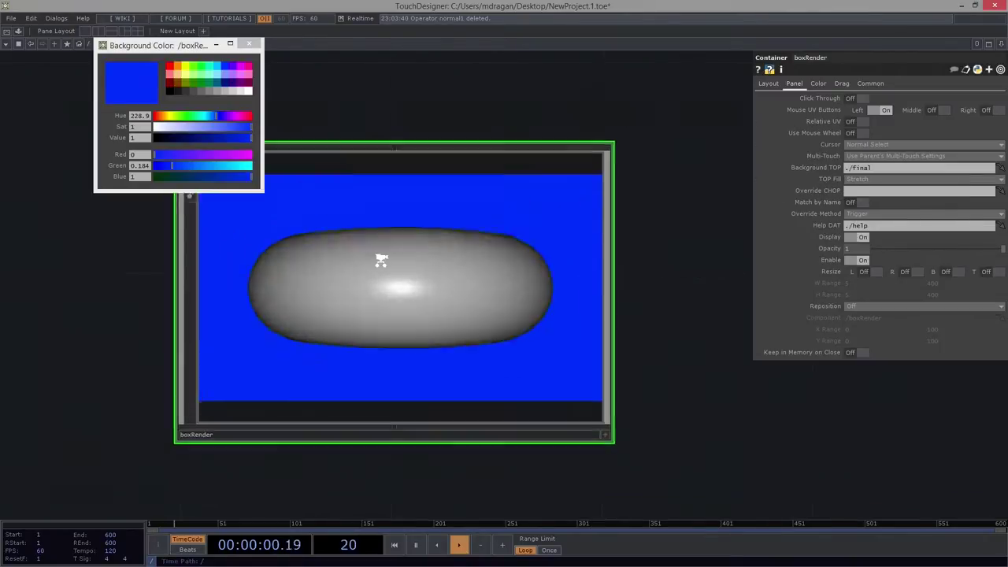
pyautogui.press('h')
pyautogui.click(732, 268)
pyautogui.scroll(3, 755, 291)
pyautogui.scroll(1, 695, 275)
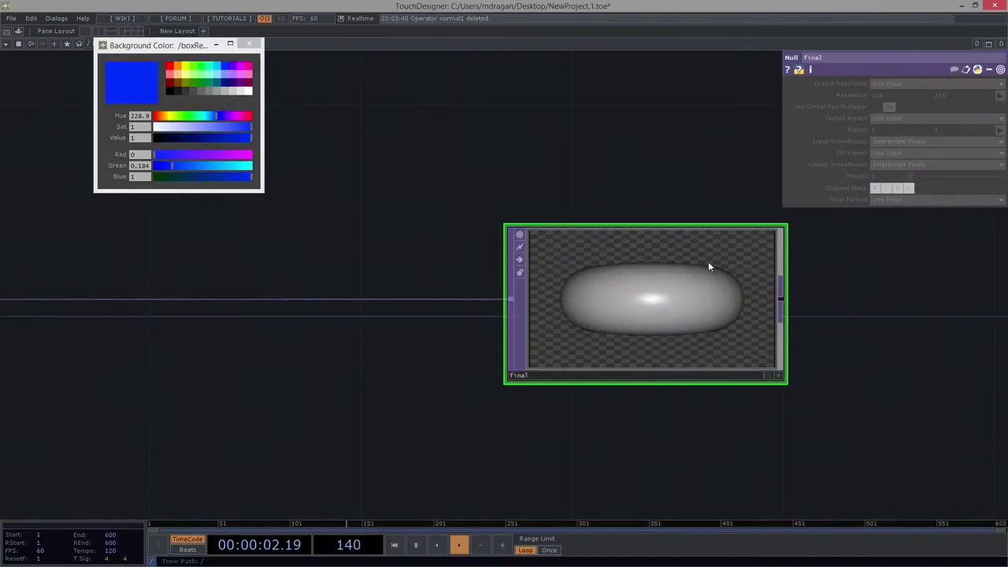
pyautogui.press('u')
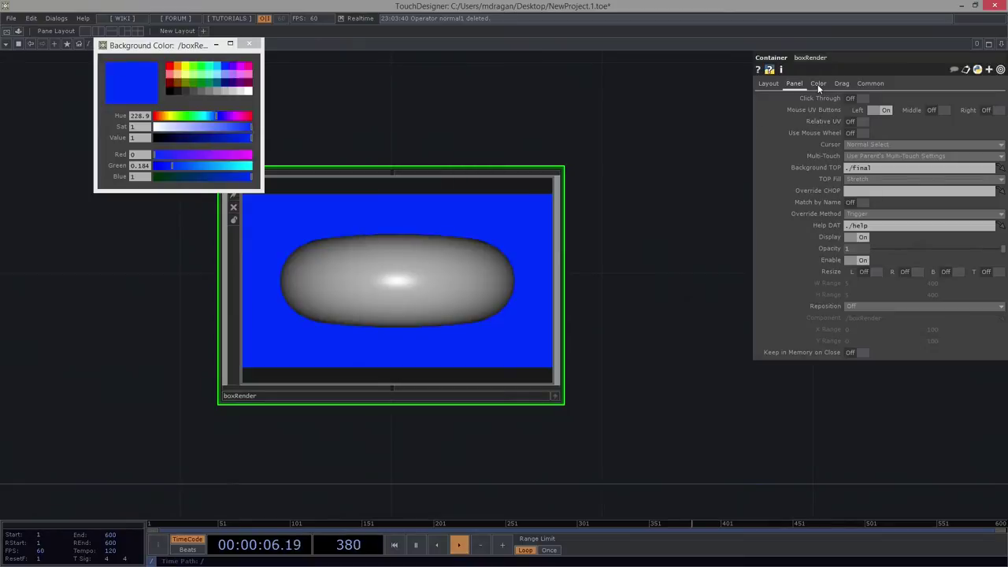
# Set the boxRender container's background alpha to 0 and close the color picker.
pyautogui.click(817, 84)
pyautogui.moveTo(998, 111); pyautogui.dragTo(671, 123)
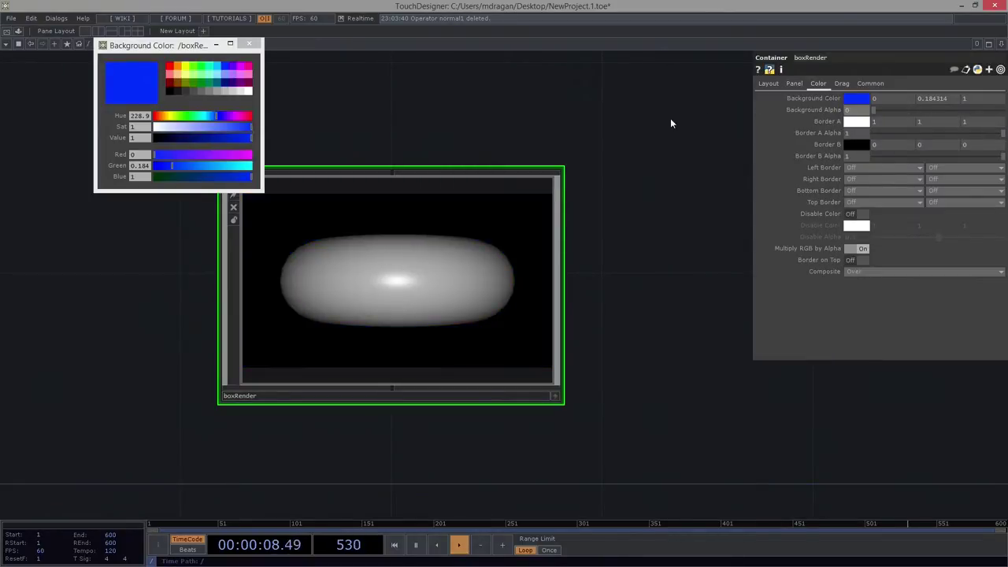
pyautogui.click(250, 45)
# Enter the boxRender container's network.
pyautogui.moveTo(449, 137); pyautogui.dragTo(488, 133)
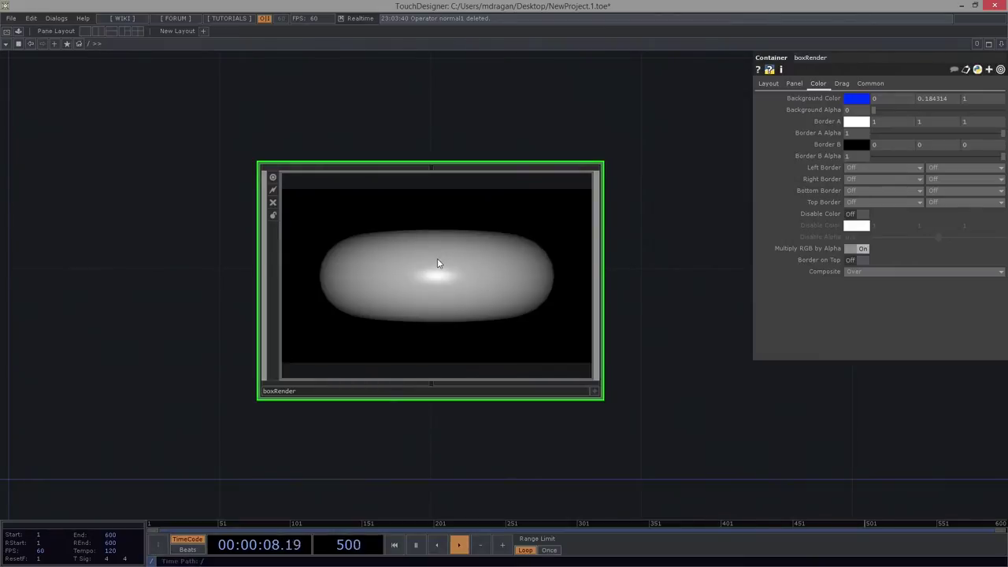
pyautogui.press('i')
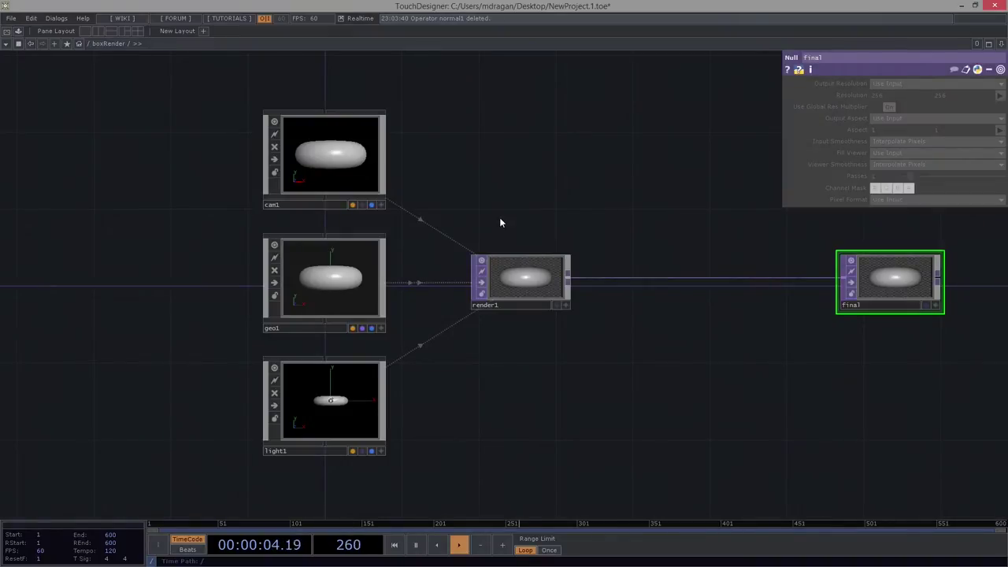
# Enter the geo1 component's network and delete its default torus.
pyautogui.moveTo(208, 266); pyautogui.dragTo(391, 222)
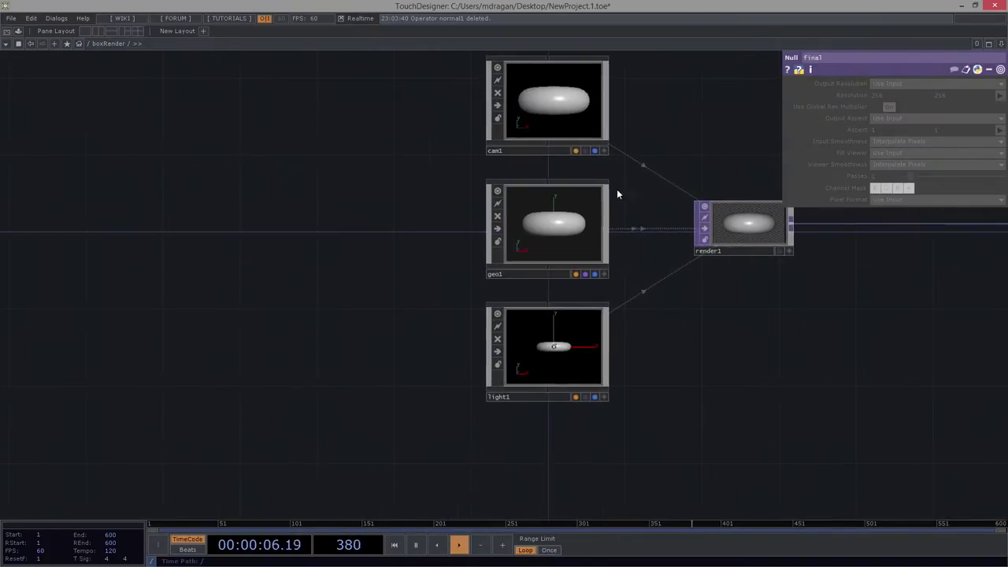
pyautogui.click(521, 274)
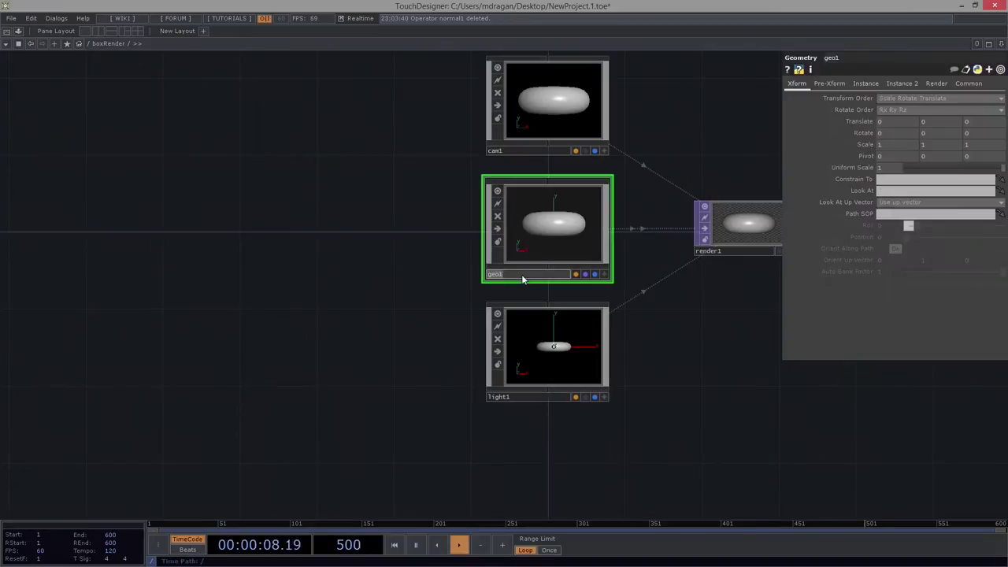
pyautogui.scroll(10, 561, 227)
pyautogui.scroll(3, 557, 230)
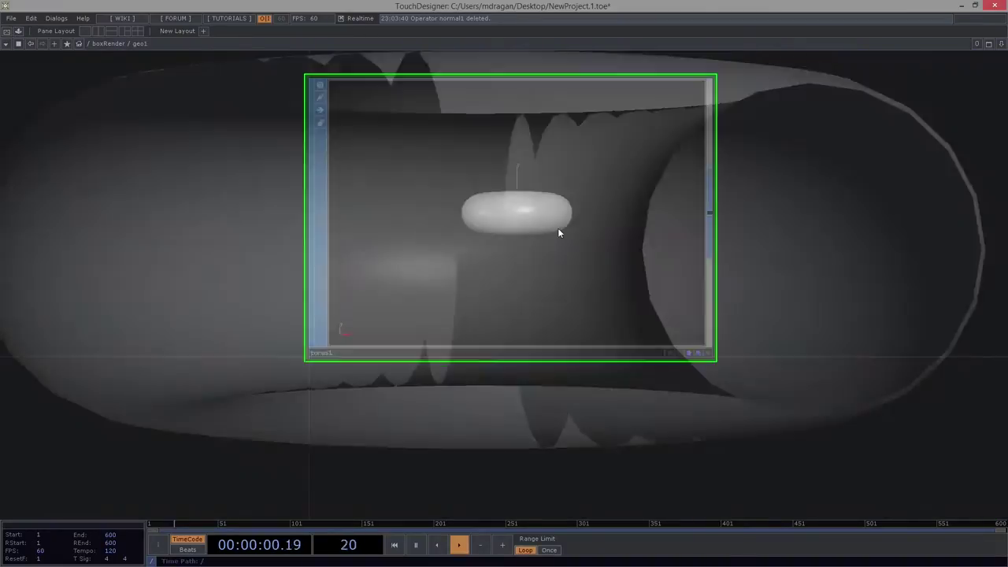
pyautogui.press('Delete')
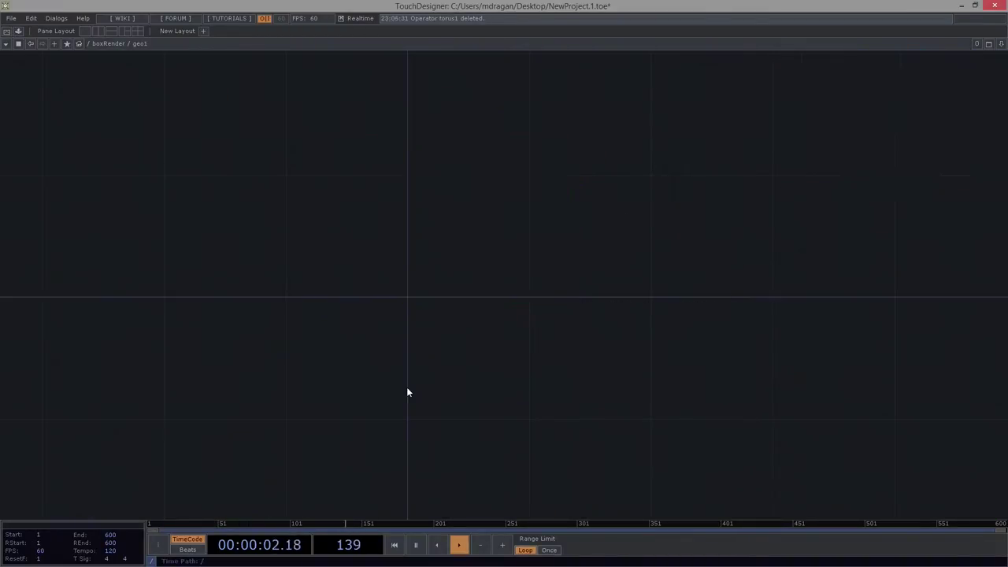
# Add a Box SOP inside geo1.
pyautogui.press('Tab')
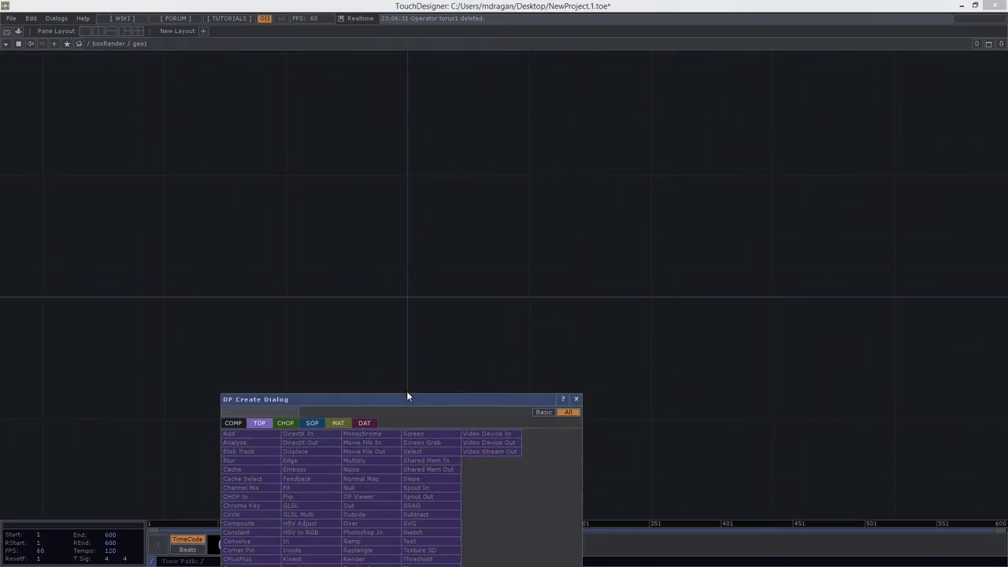
pyautogui.click(308, 423)
pyautogui.moveTo(370, 397); pyautogui.dragTo(330, 111)
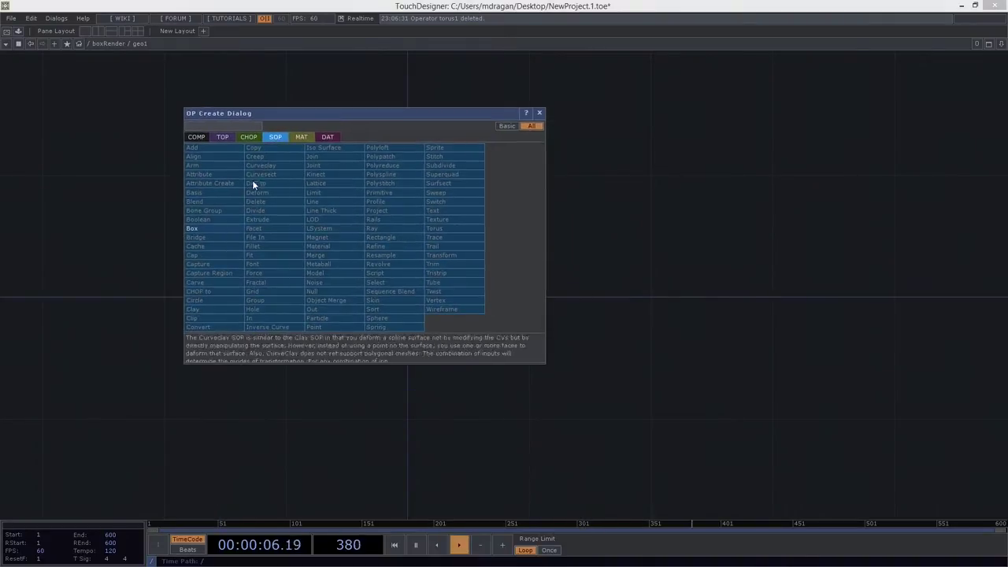
pyautogui.click(217, 231)
pyautogui.click(502, 239)
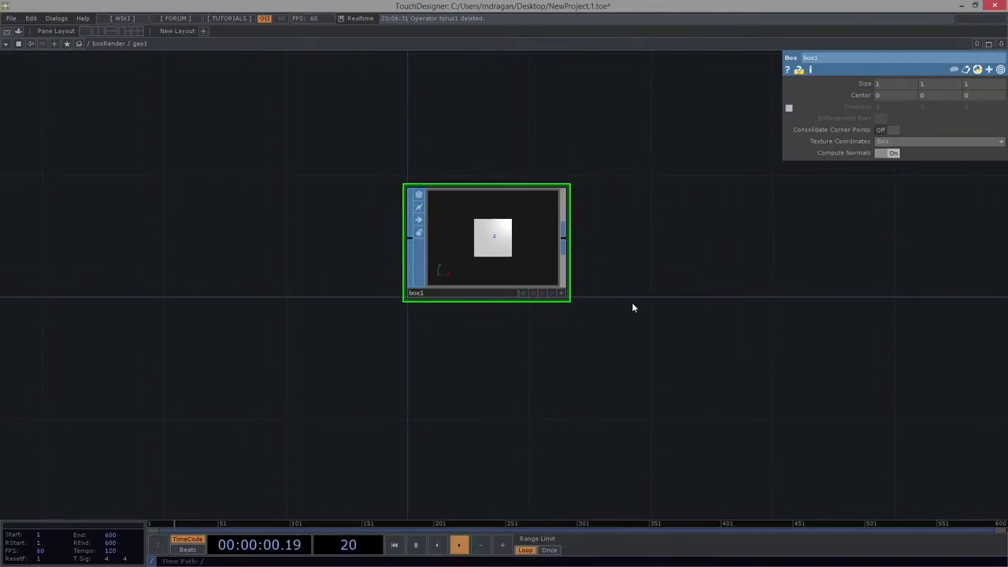
# Append a Null SOP to the box, enable its render and display flags, and return to the boxRender network.
pyautogui.rightClick(564, 240)
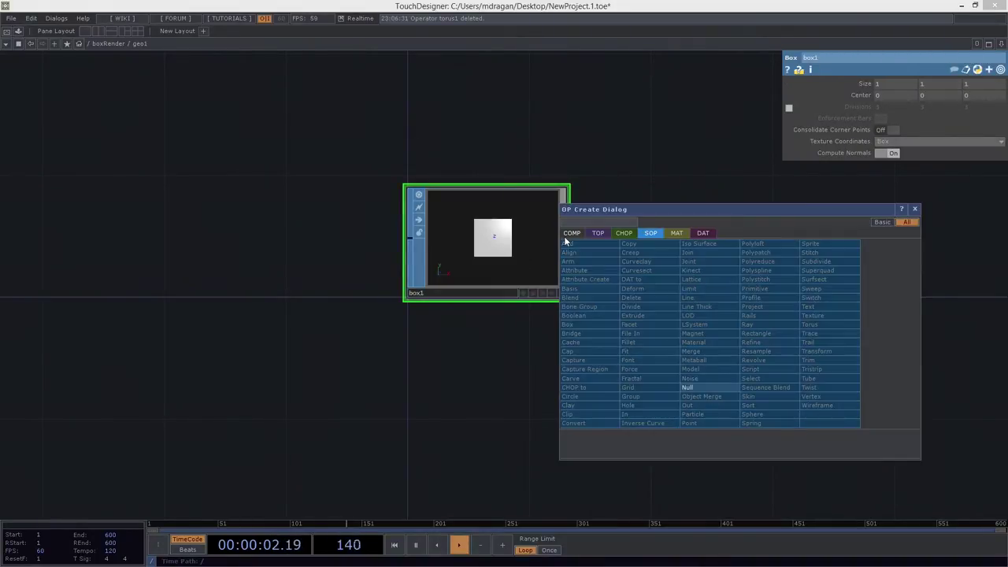
pyautogui.click(687, 388)
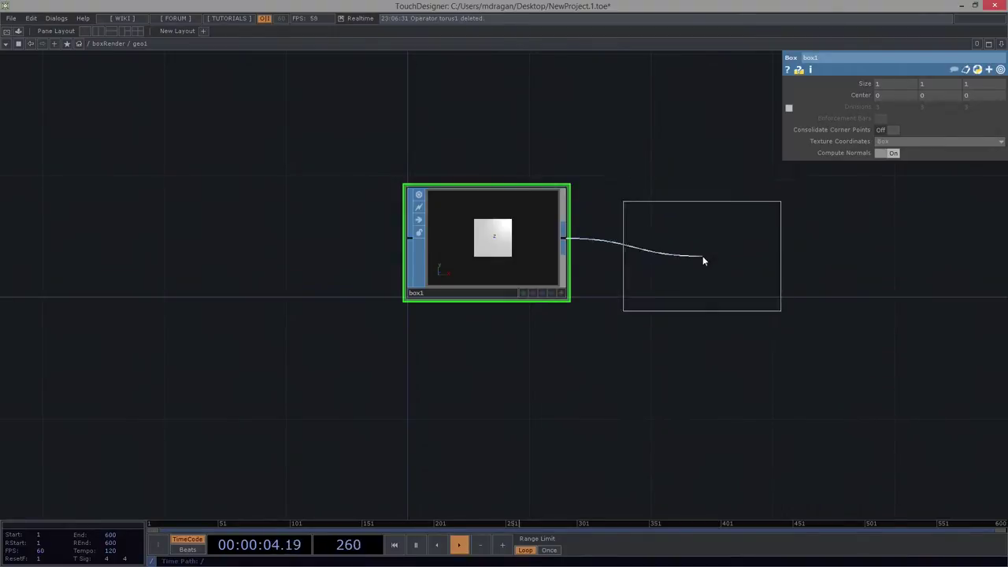
pyautogui.click(699, 244)
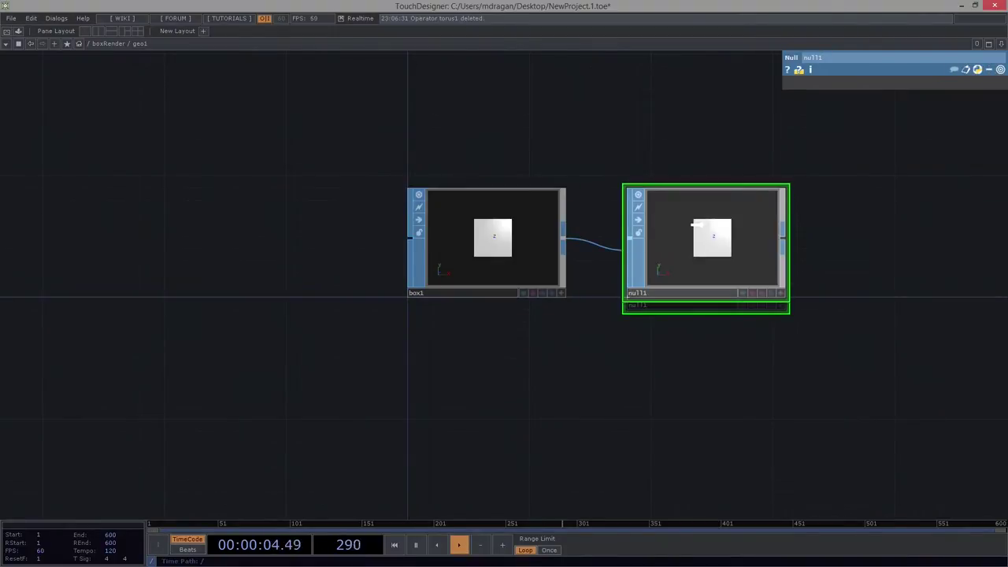
pyautogui.click(770, 294)
pyautogui.click(762, 293)
pyautogui.press('u')
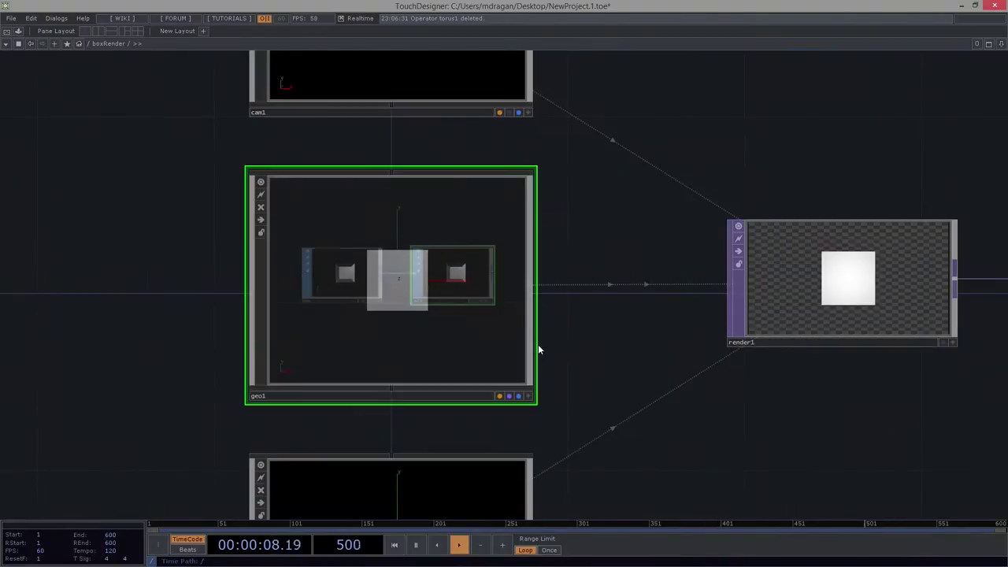
# Examine the box's image in render1 alongside the camera, geometry and light network.
pyautogui.press('p')
pyautogui.moveTo(837, 466); pyautogui.dragTo(449, 418)
pyautogui.scroll(4, 538, 203)
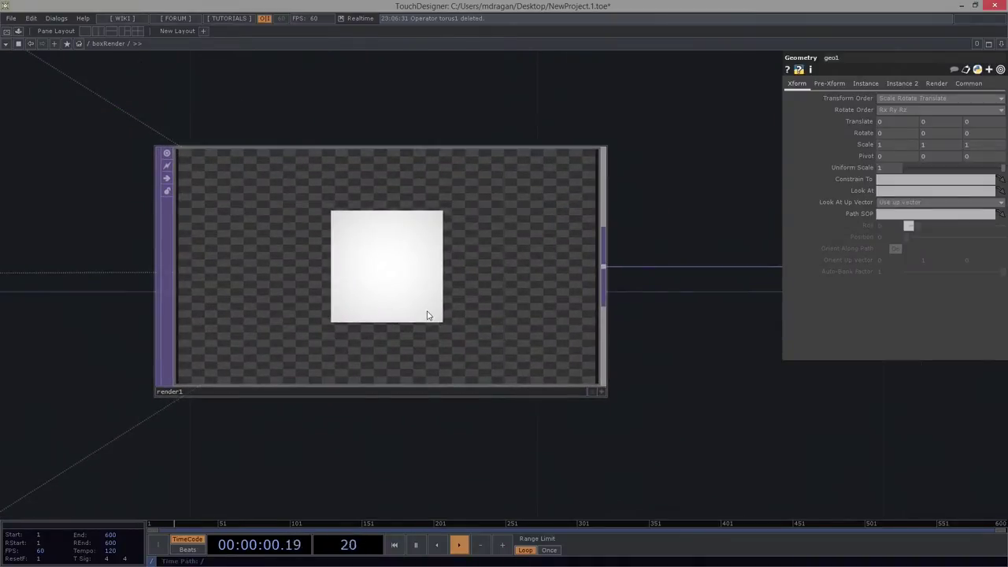
pyautogui.scroll(-6, 428, 316)
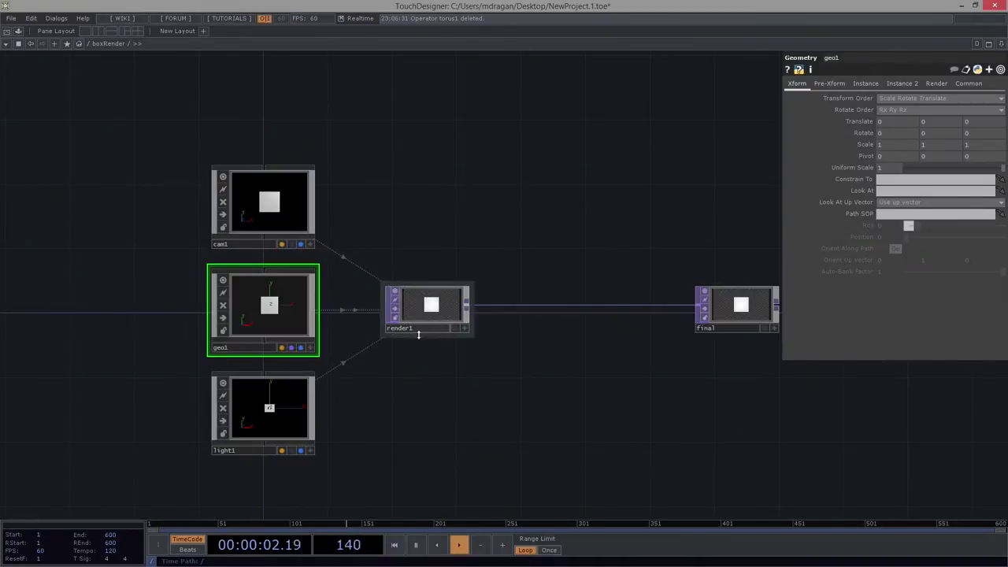
pyautogui.scroll(2, 426, 321)
pyautogui.scroll(4, 426, 321)
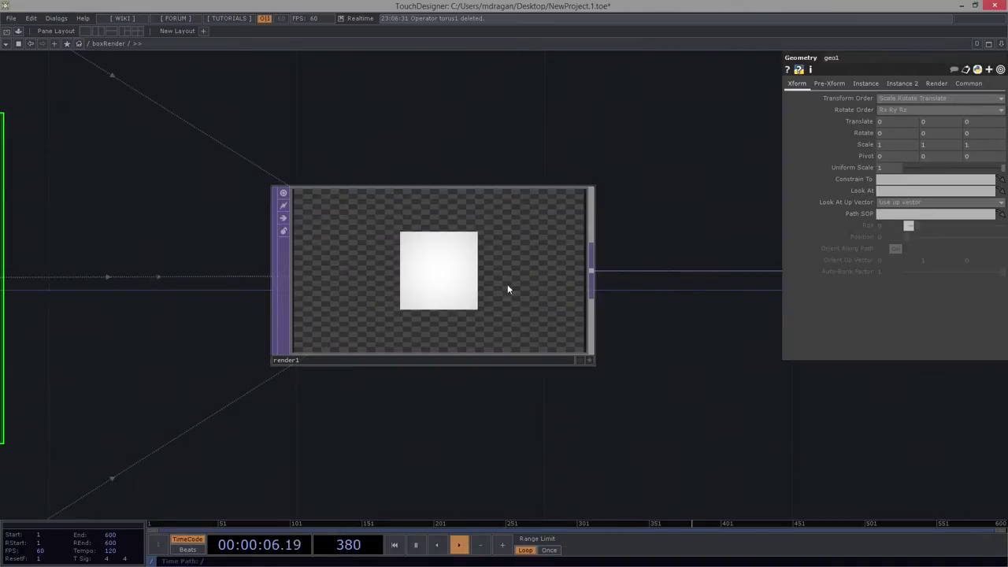
pyautogui.moveTo(414, 159); pyautogui.dragTo(552, 173)
pyautogui.scroll(-3, 550, 172)
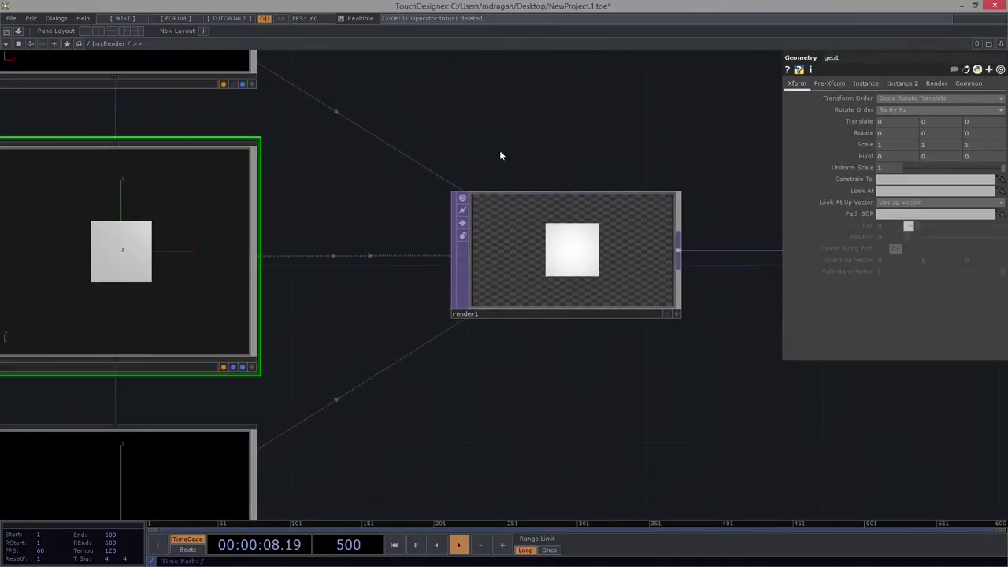
pyautogui.moveTo(499, 151); pyautogui.dragTo(488, 227)
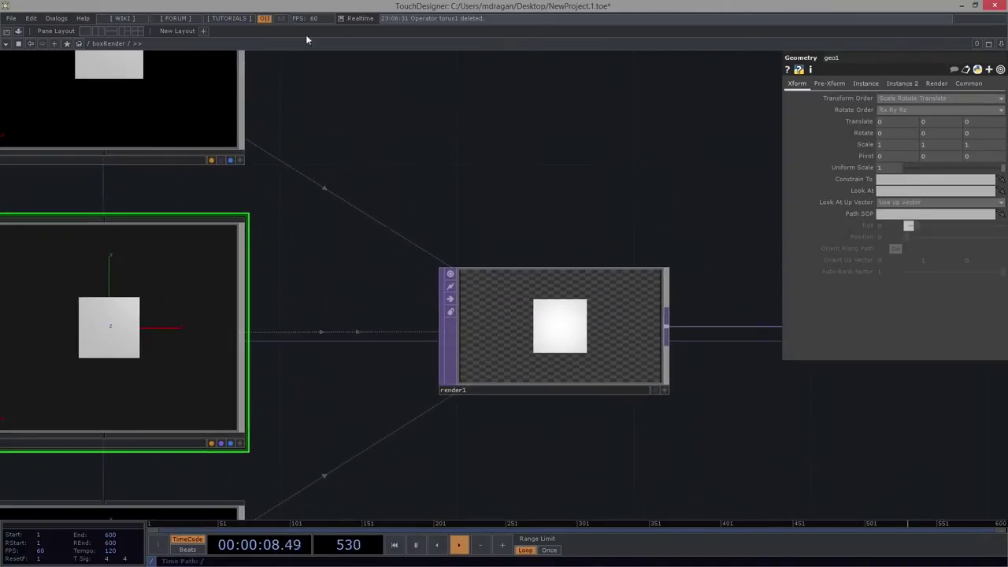
# Inspect the box, camera and light from an angle in a Geometry Viewer in a second pane, and close that pane.
pyautogui.click(104, 30)
pyautogui.click(510, 43)
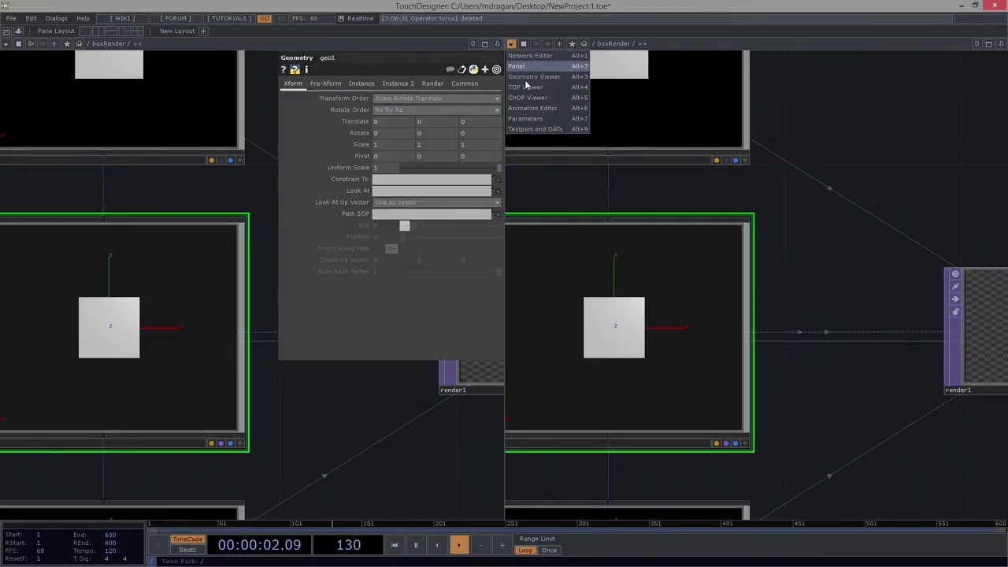
pyautogui.click(543, 88)
pyautogui.moveTo(788, 342); pyautogui.dragTo(745, 349)
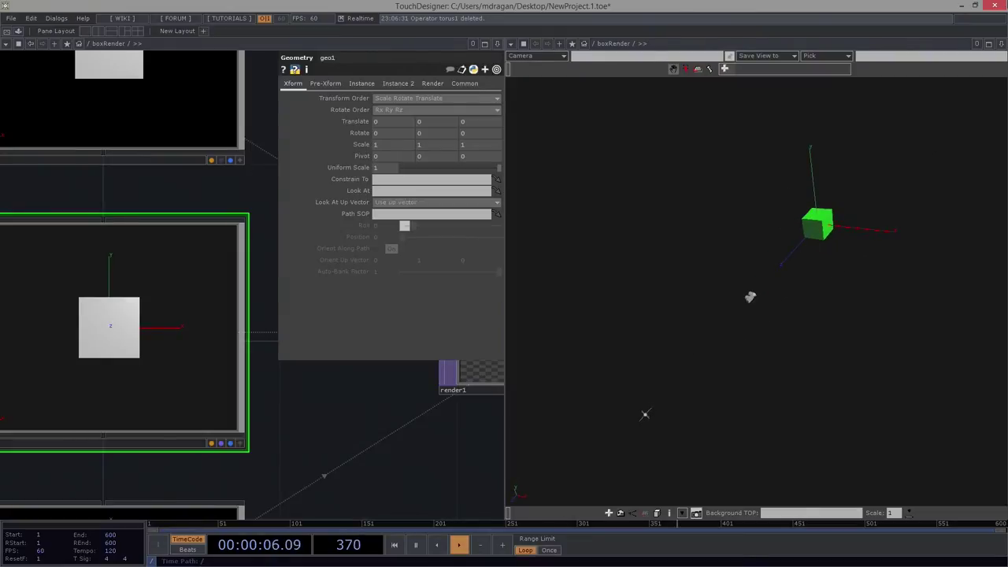
pyautogui.click(997, 43)
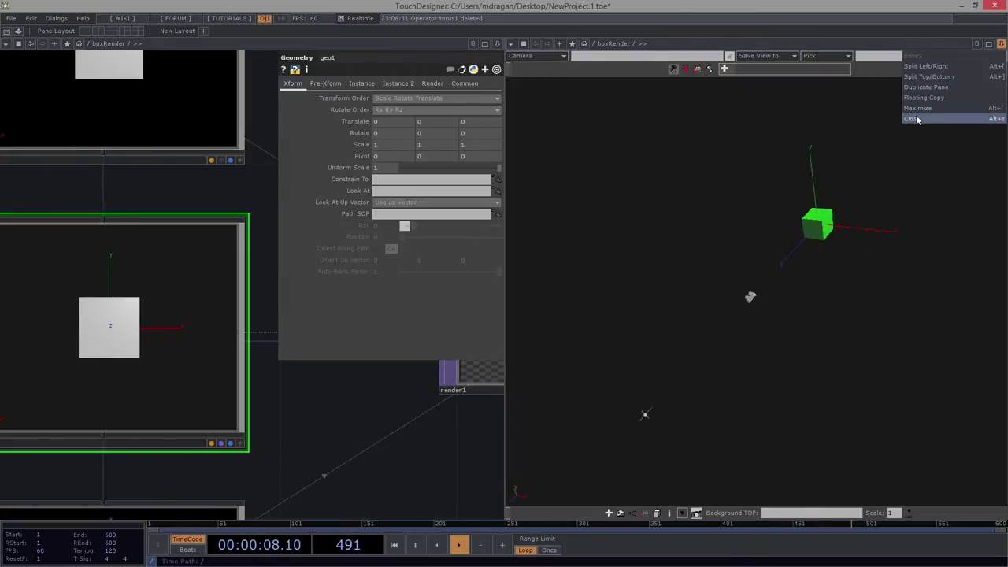
pyautogui.click(940, 117)
# Review the box and Null SOP inside geo1 and return to the boxRender network.
pyautogui.scroll(-5, 551, 347)
pyautogui.scroll(4, 507, 262)
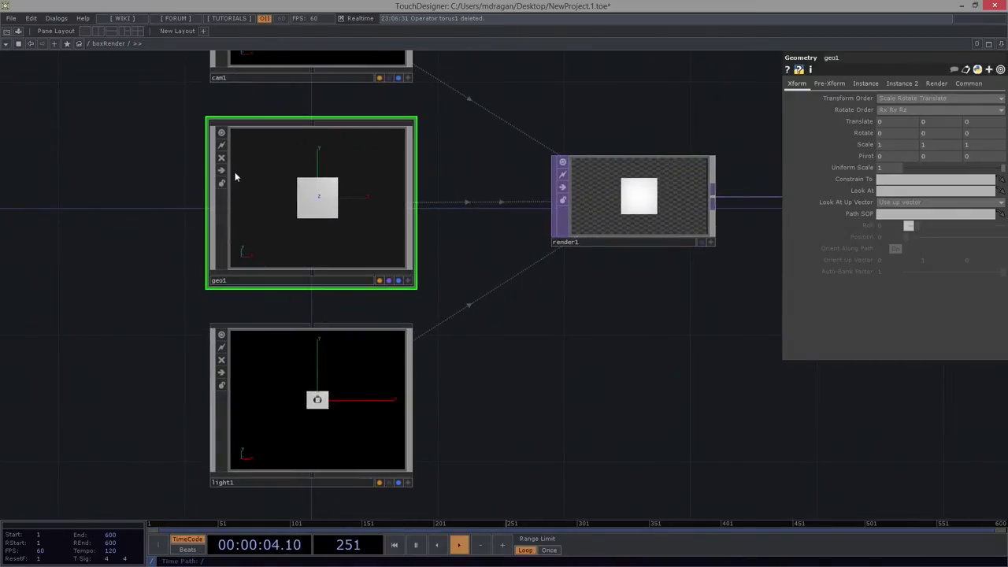
pyautogui.moveTo(112, 126); pyautogui.dragTo(236, 140)
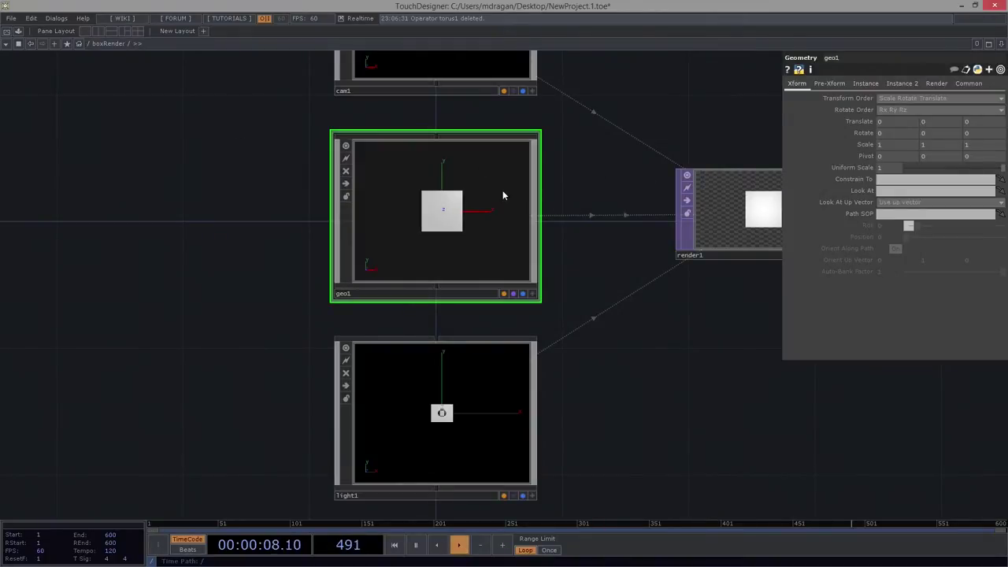
pyautogui.scroll(5, 463, 222)
pyautogui.scroll(3, 463, 225)
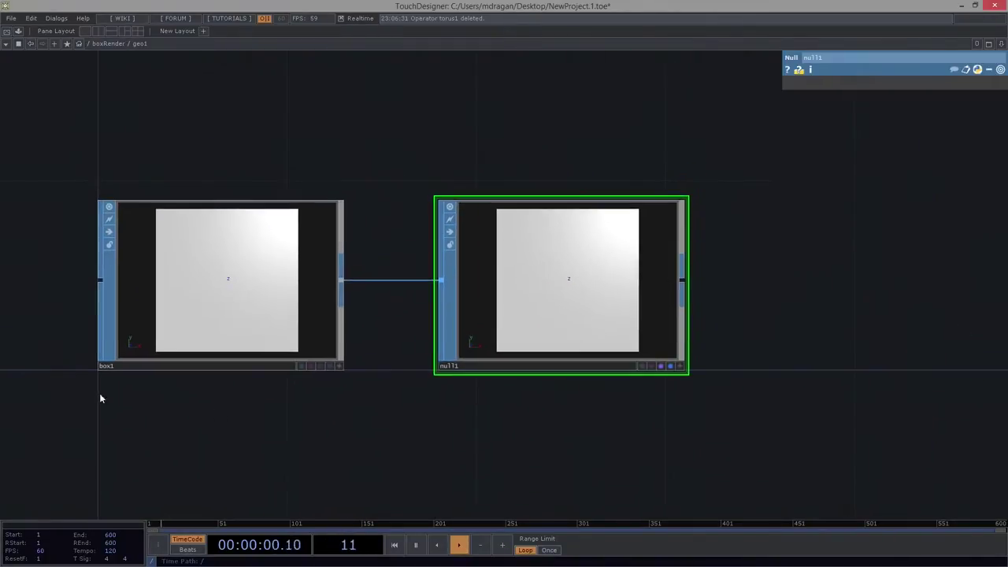
pyautogui.scroll(-5, 338, 404)
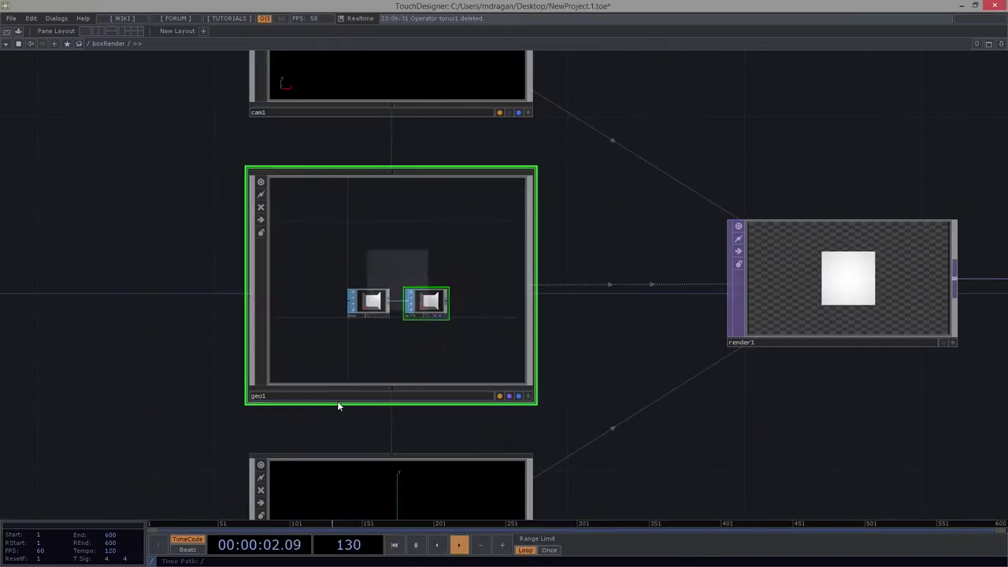
pyautogui.scroll(-2, 337, 401)
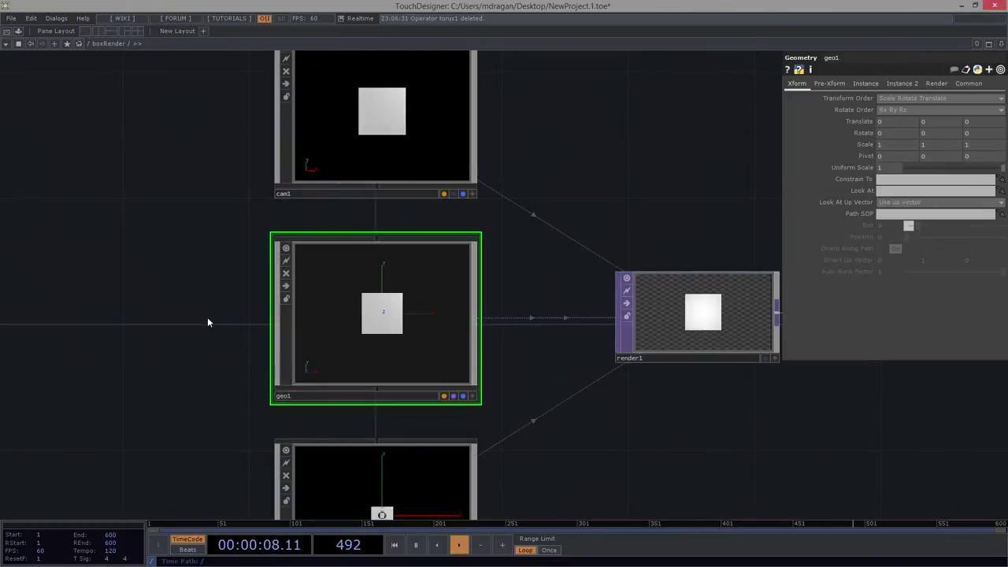
# Add a Box SOP directly in the boxRender network, in the empty area left of geo1.
pyautogui.moveTo(207, 317); pyautogui.dragTo(549, 266)
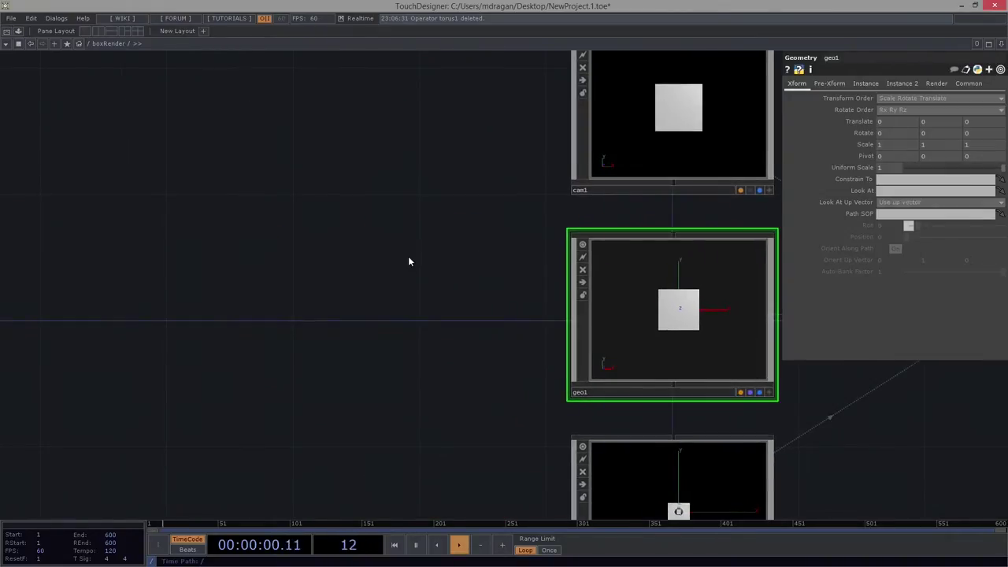
pyautogui.scroll(-2, 408, 255)
pyautogui.press('Tab')
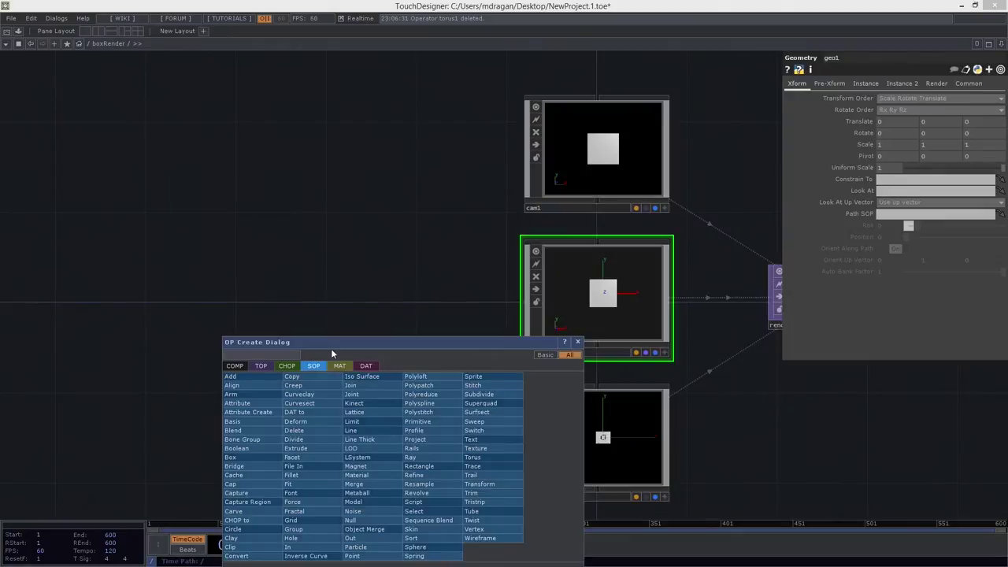
pyautogui.moveTo(331, 346); pyautogui.dragTo(255, 208)
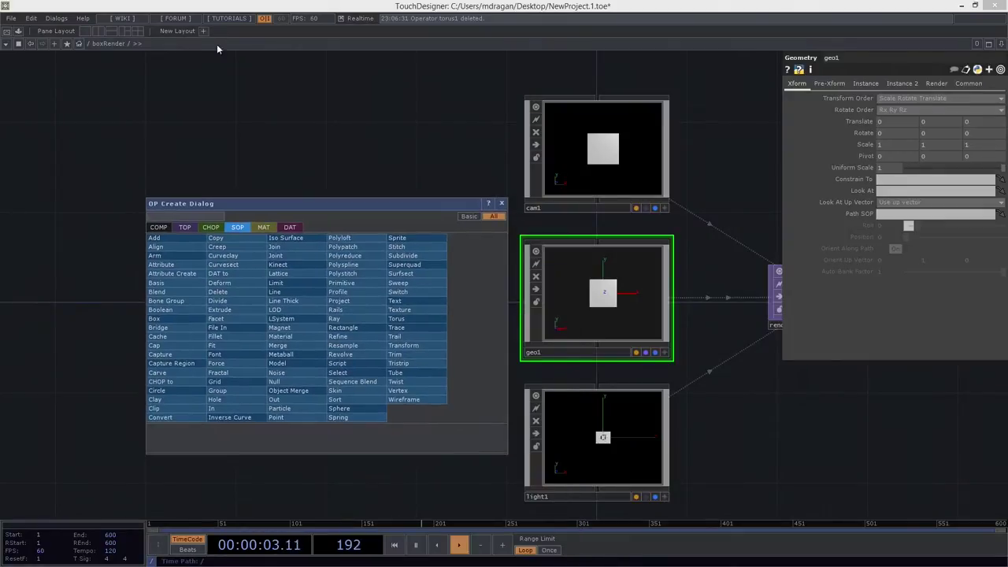
pyautogui.click(207, 228)
pyautogui.click(236, 227)
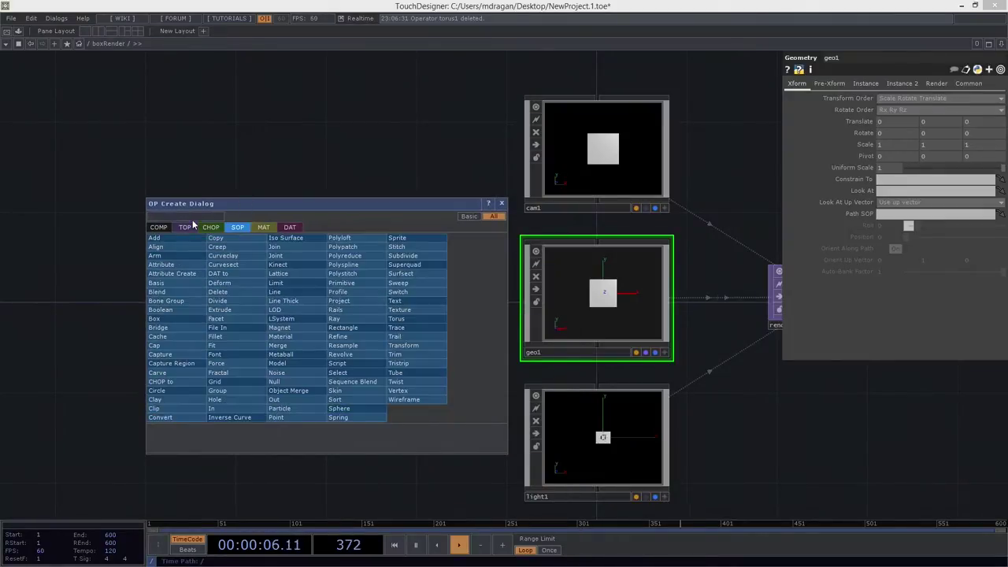
pyautogui.write('box')
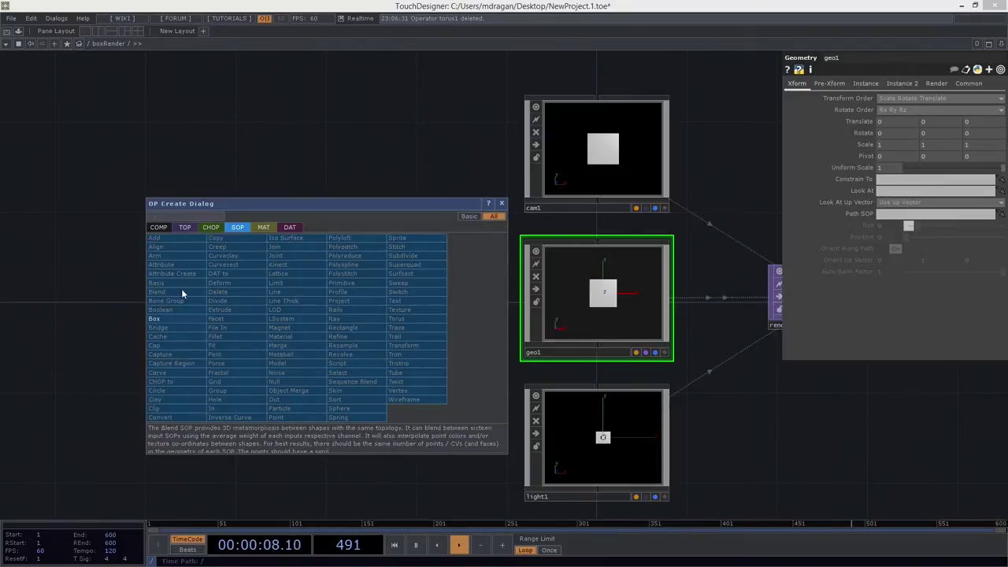
pyautogui.click(179, 319)
pyautogui.click(186, 259)
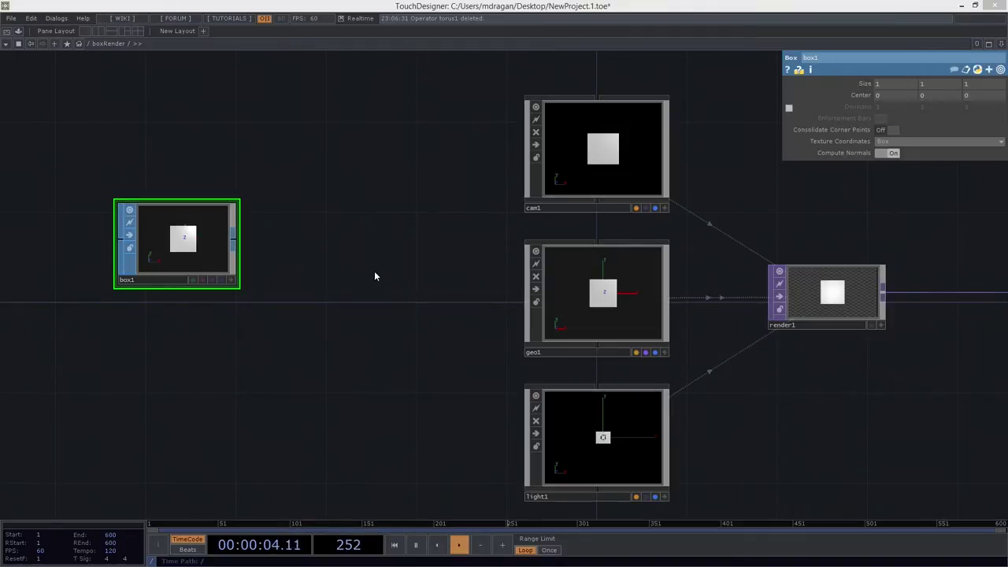
# Set the new Box SOP's size to 4, 4, 4 and place it farther left of the geo1 component.
pyautogui.moveTo(313, 144); pyautogui.dragTo(109, 358)
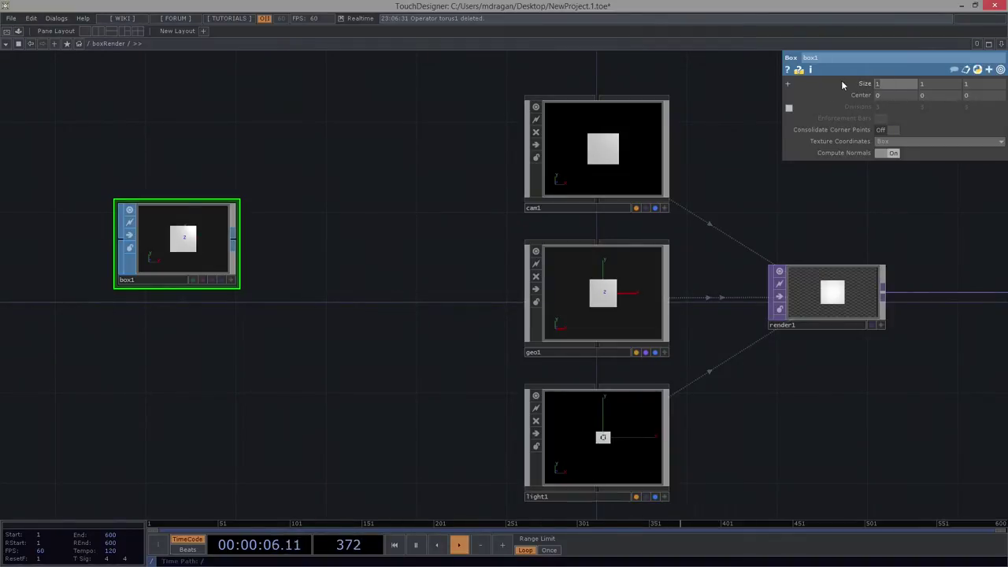
pyautogui.write('4')
pyautogui.press('Tab')
pyautogui.write('4')
pyautogui.press('Tab')
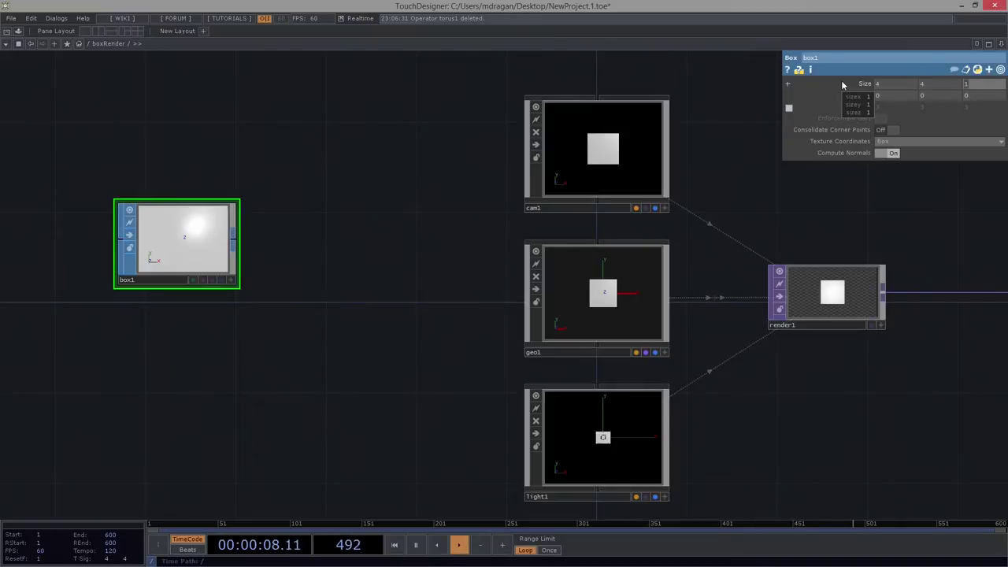
pyautogui.write('4')
pyautogui.moveTo(418, 324); pyautogui.dragTo(707, 350)
pyautogui.moveTo(497, 291); pyautogui.dragTo(272, 265)
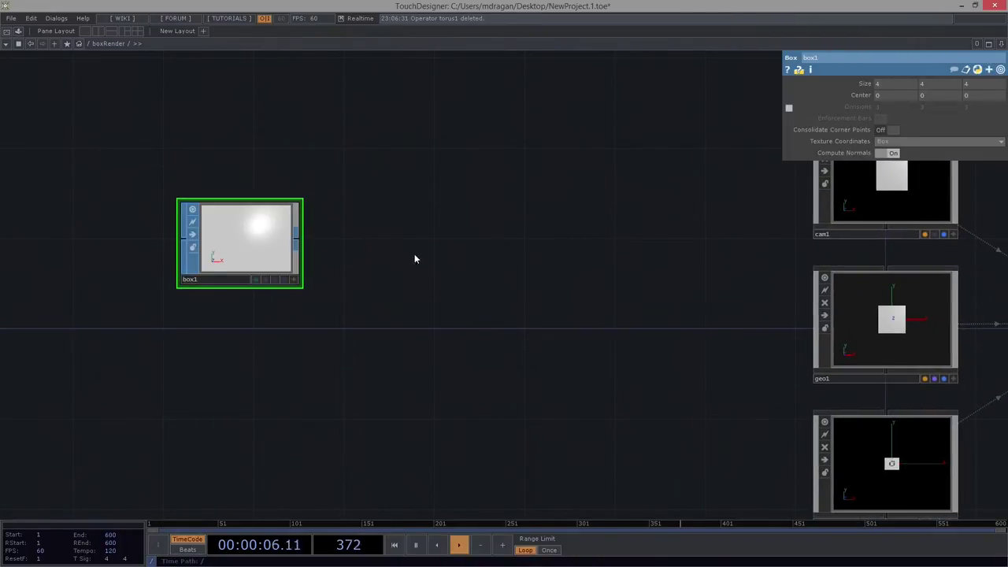
# Enable the display flag on the final Null TOP so its image fills the network background.
pyautogui.moveTo(600, 295); pyautogui.dragTo(128, 283)
pyautogui.moveTo(877, 341); pyautogui.dragTo(477, 343)
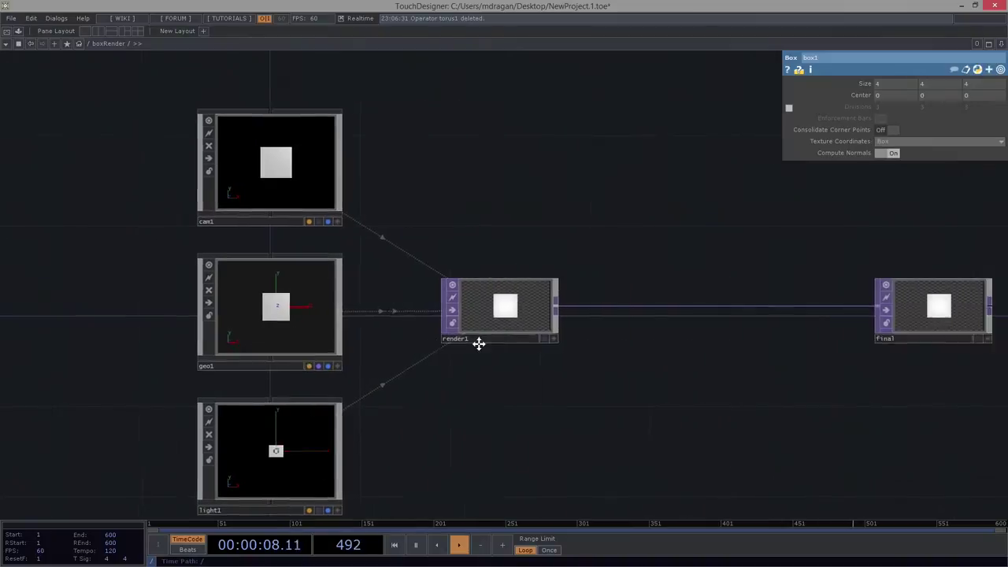
pyautogui.click(721, 340)
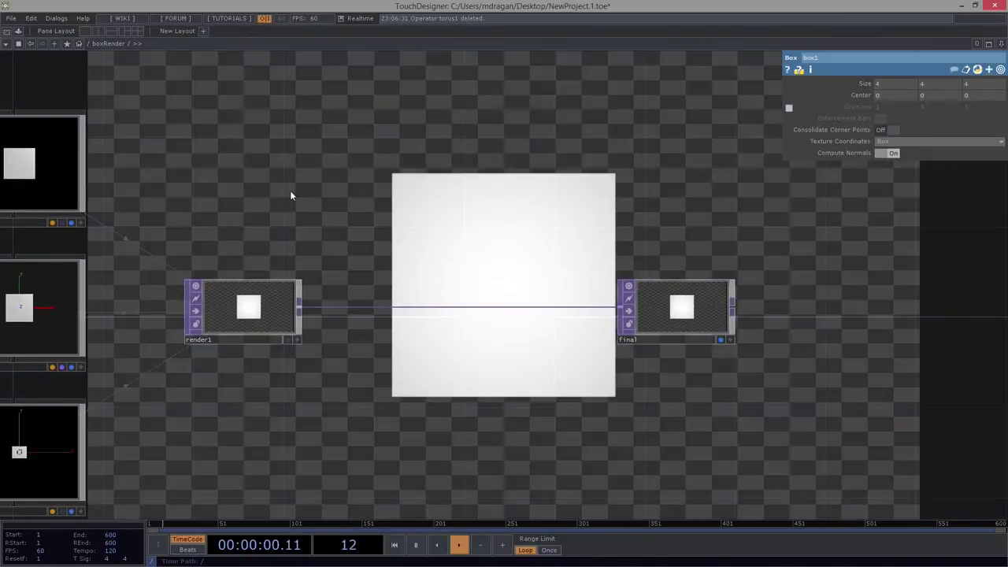
# Add a Null SOP fed by the 4×4×4 Box SOP in the boxRender network.
pyautogui.moveTo(205, 224); pyautogui.dragTo(625, 207)
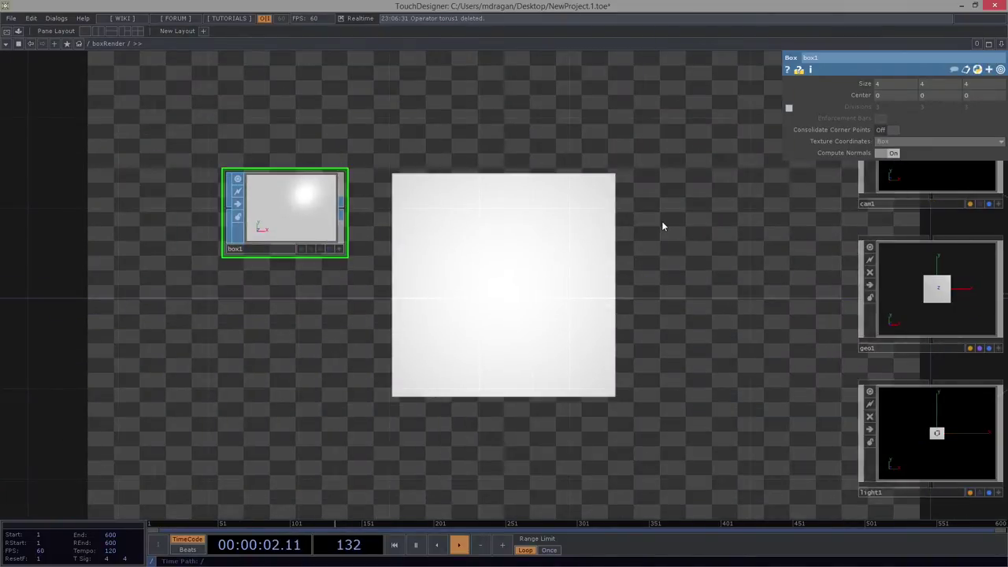
pyautogui.rightClick(343, 209)
pyautogui.write('null')
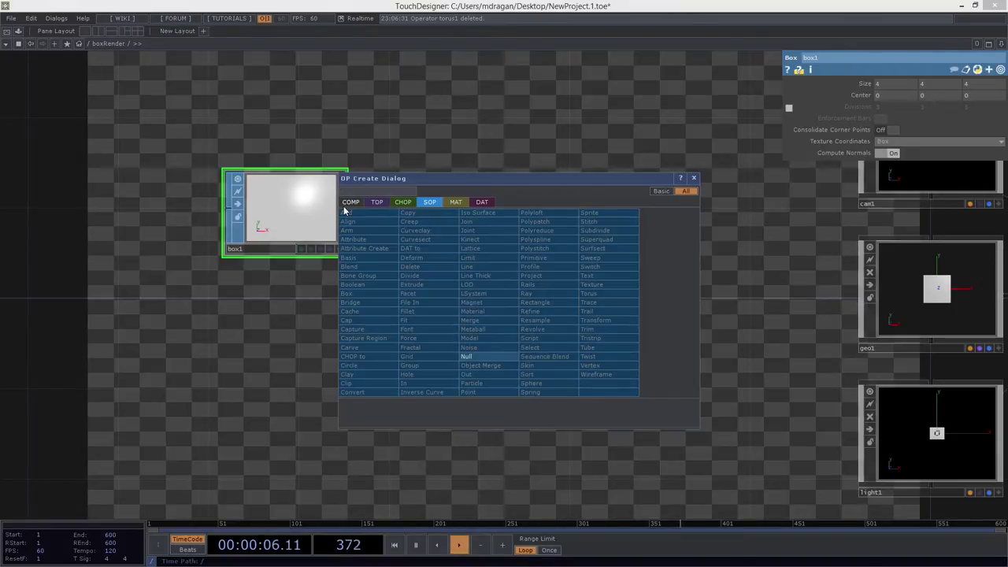
pyautogui.click(485, 358)
pyautogui.click(451, 220)
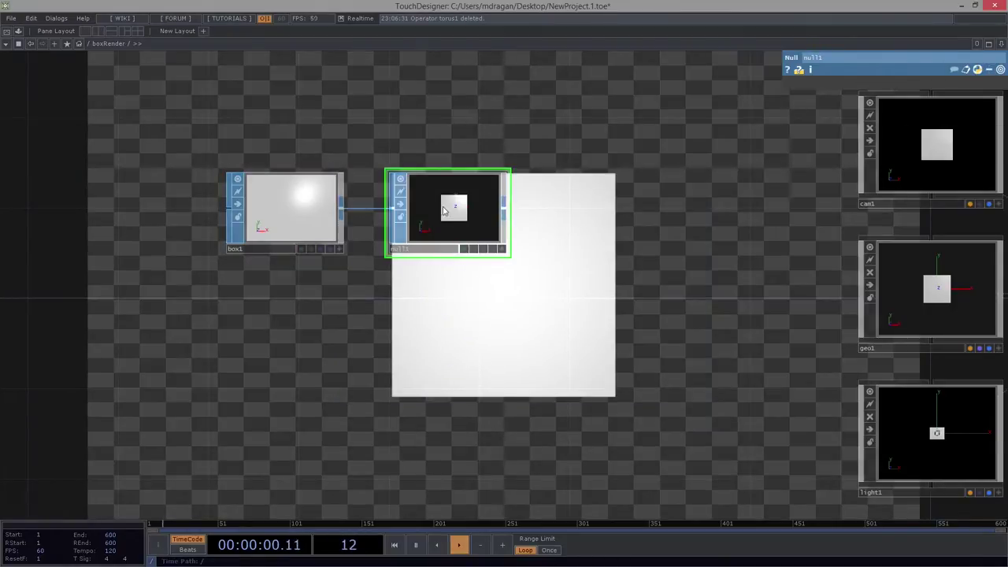
# Move the Box SOP and its Null SOP together up and farther away from the geo1 component.
pyautogui.moveTo(247, 121); pyautogui.dragTo(520, 278, button='right')
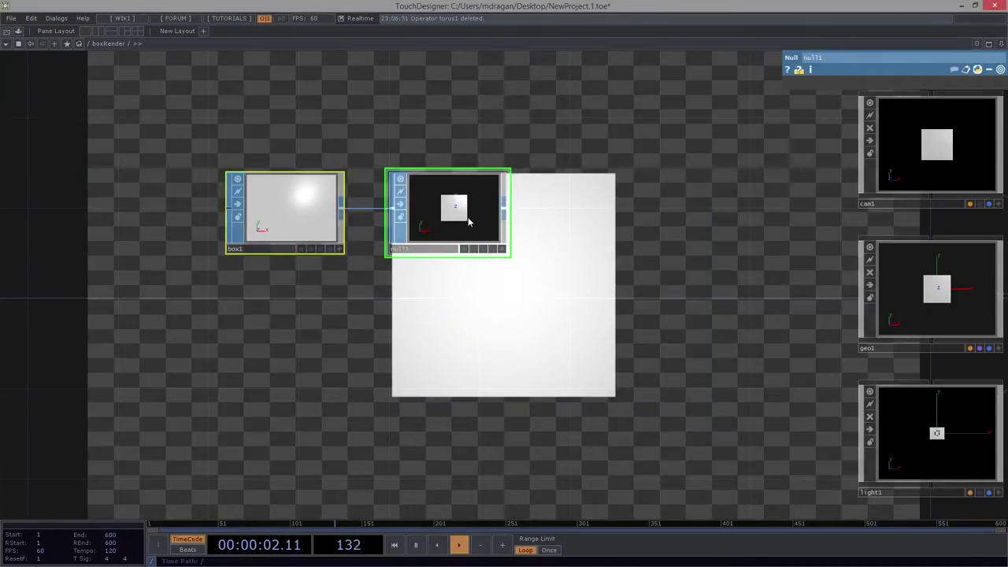
pyautogui.moveTo(468, 217); pyautogui.dragTo(284, 115)
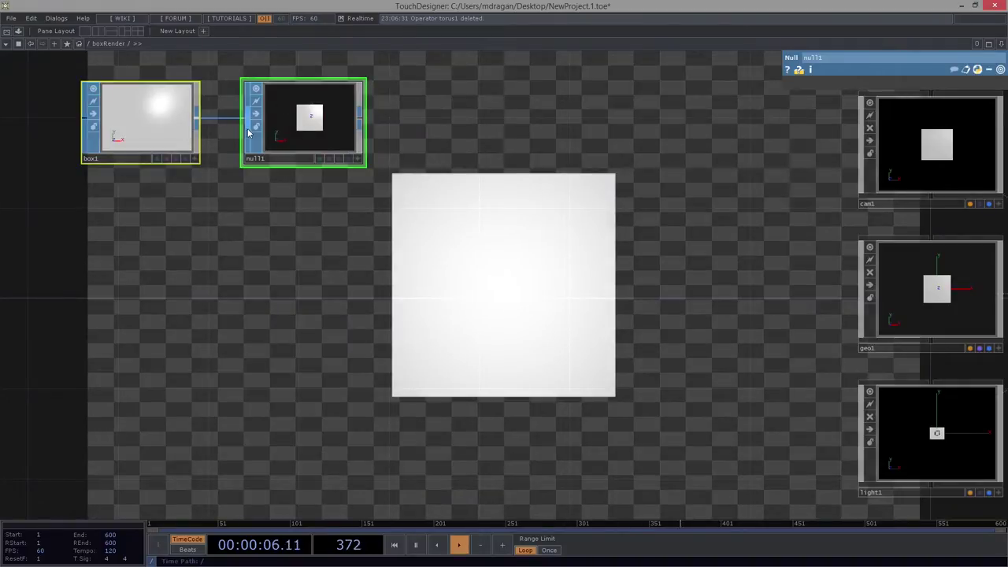
pyautogui.click(278, 160)
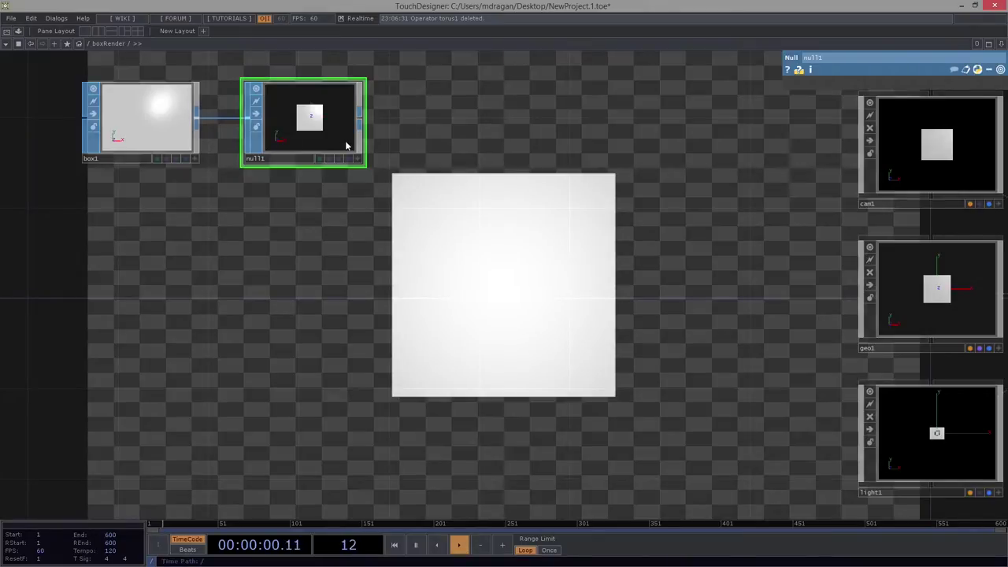
# Add a SOP to DAT that extracts the points of null1 and place it directly below null1.
pyautogui.rightClick(360, 122)
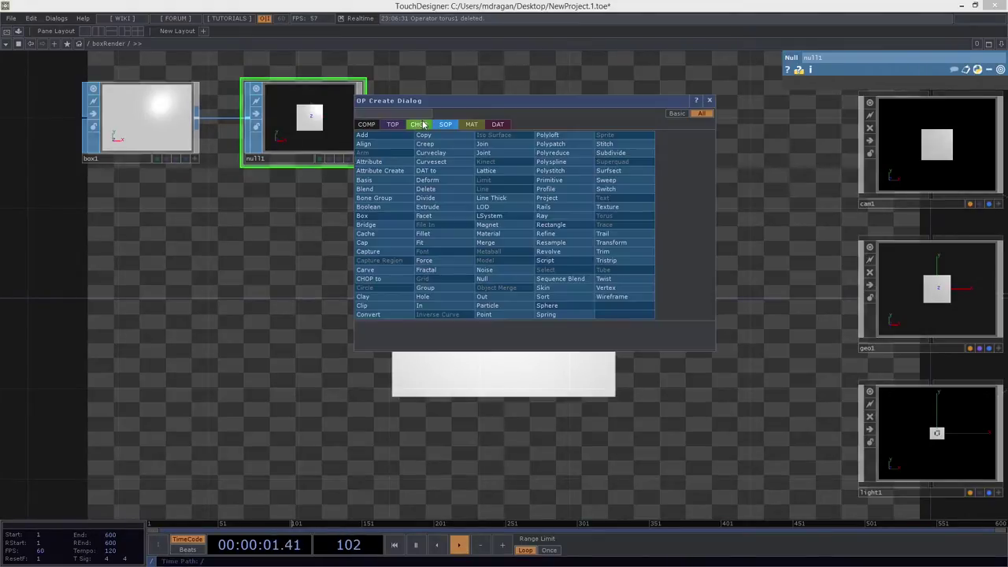
pyautogui.click(498, 125)
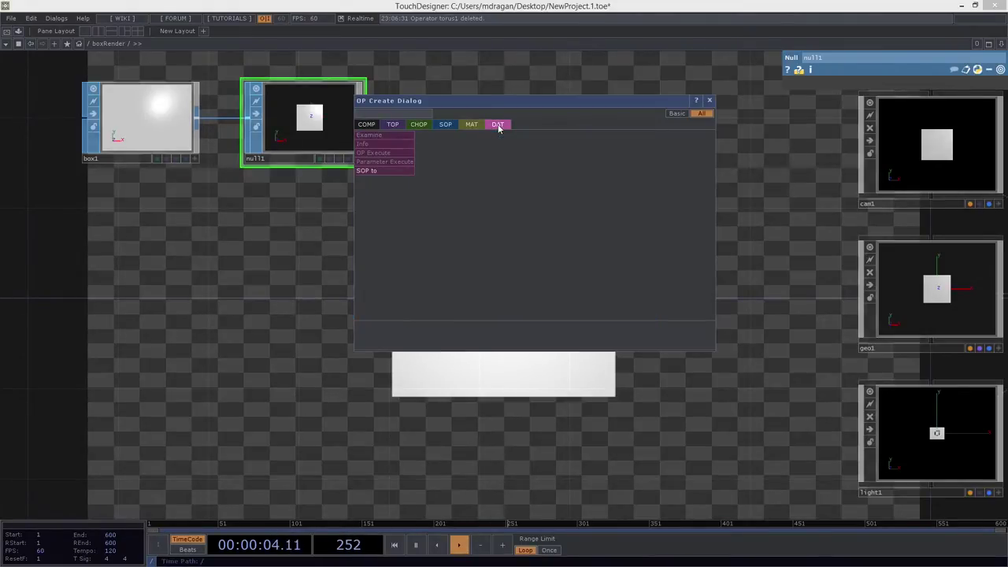
pyautogui.click(384, 170)
pyautogui.click(307, 226)
pyautogui.moveTo(320, 236)
pyautogui.mouseDown()
pyautogui.moveTo(305, 229)
pyautogui.moveTo(314, 237)
pyautogui.mouseUp()
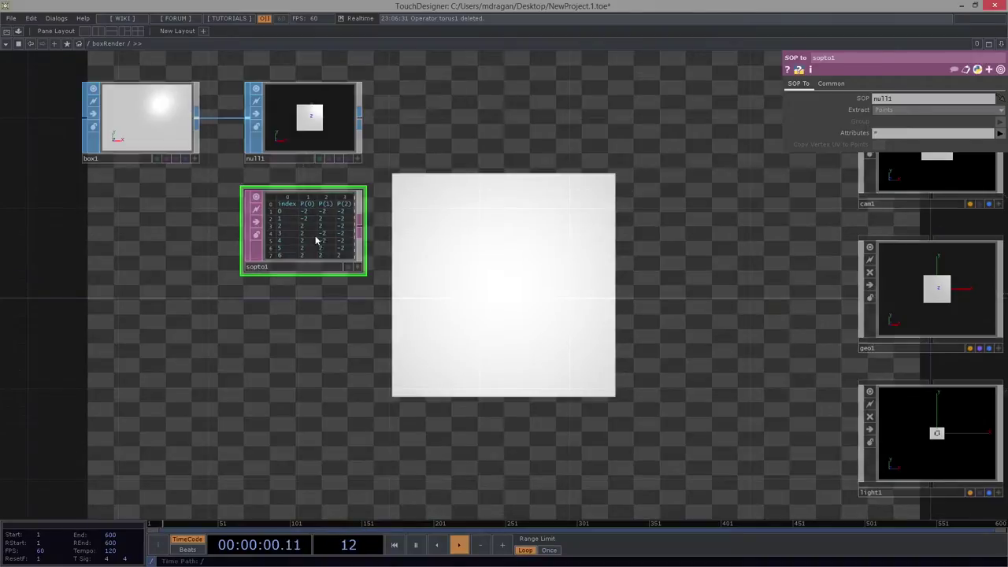
# Add a Null DAT fed by the SOP to DAT and name it instance.
pyautogui.scroll(4, 324, 232)
pyautogui.scroll(1, 326, 201)
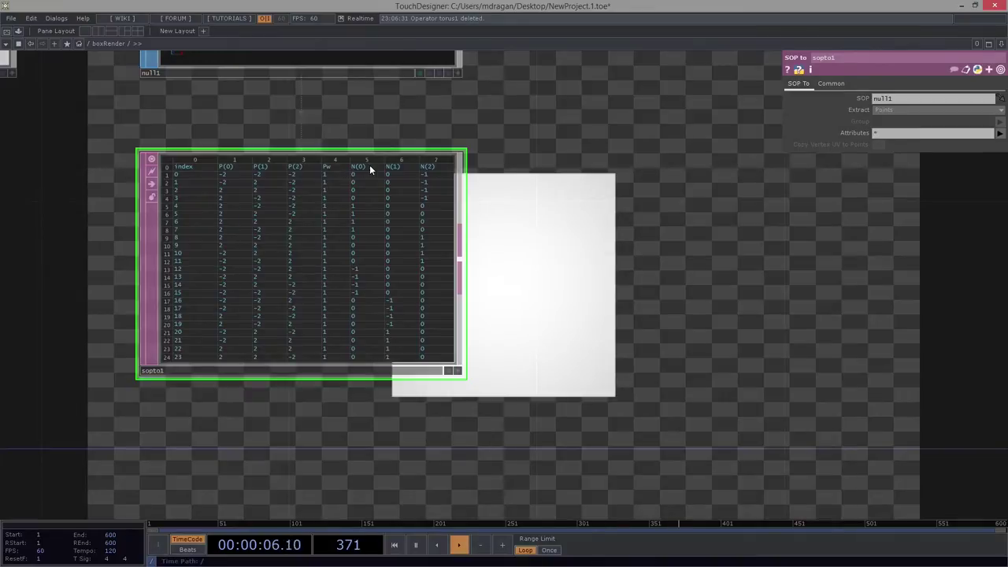
pyautogui.scroll(-3, 639, 304)
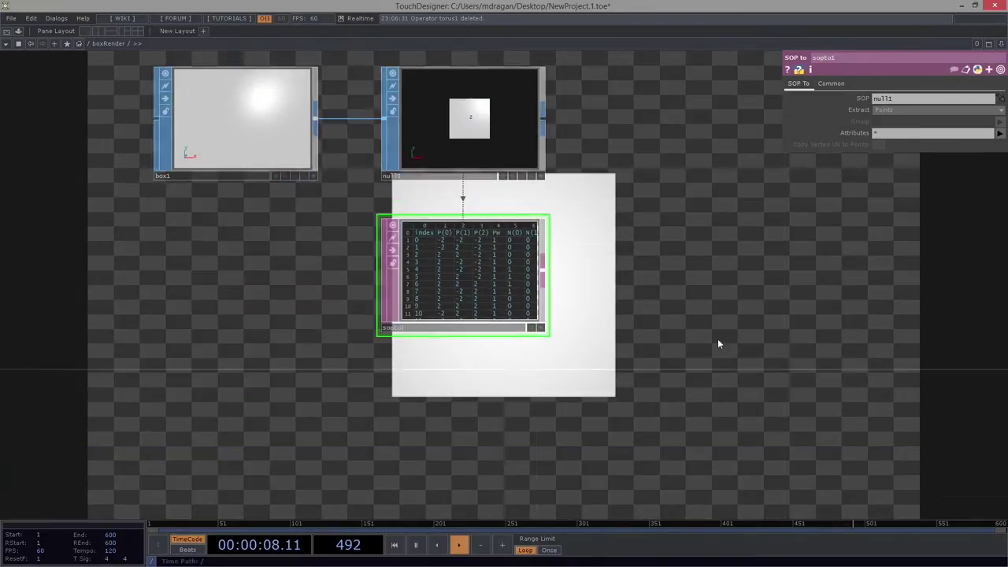
pyautogui.moveTo(647, 320); pyautogui.dragTo(527, 322)
pyautogui.moveTo(486, 277); pyautogui.dragTo(448, 243)
pyautogui.click(386, 240)
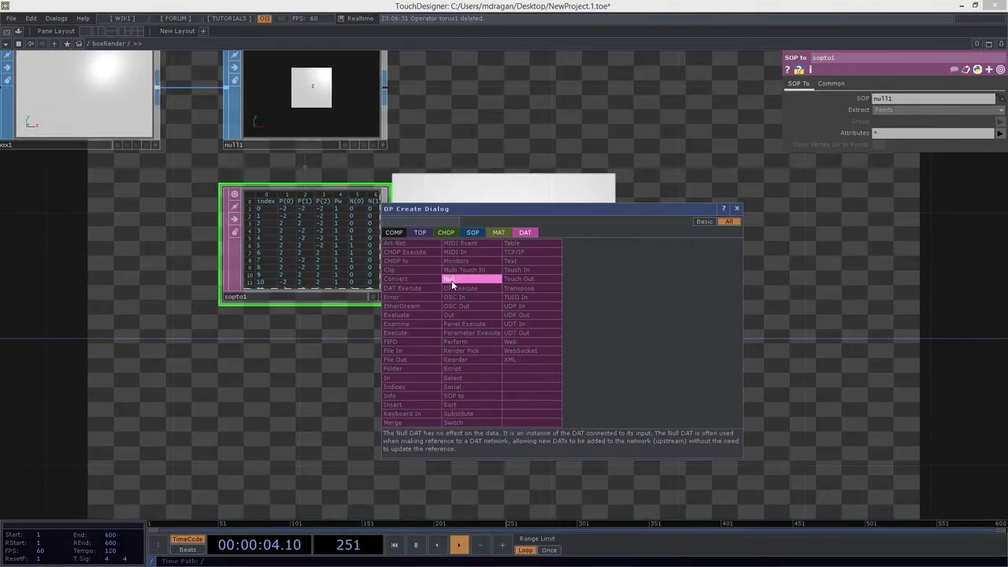
pyautogui.click(451, 280)
pyautogui.click(544, 249)
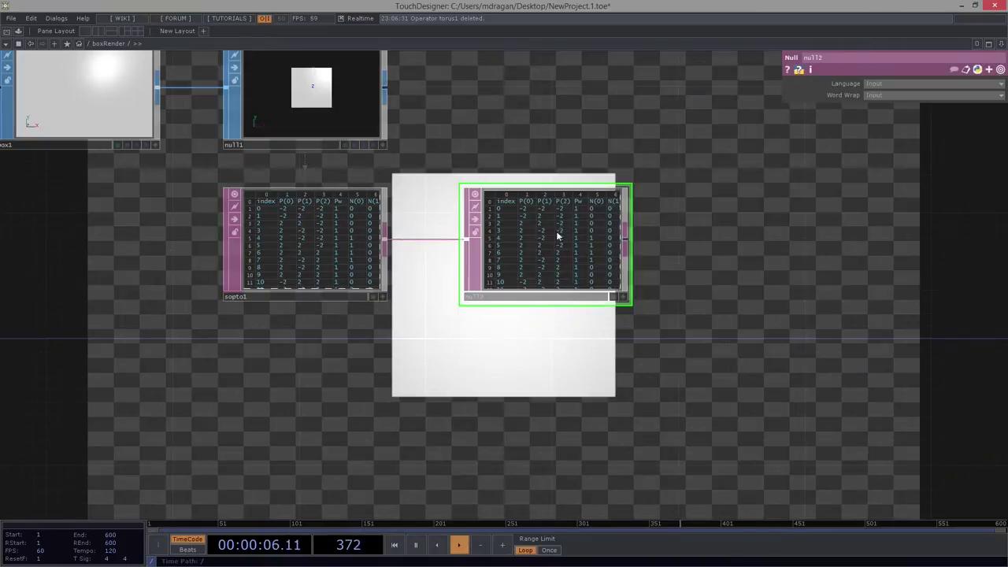
pyautogui.write('instance')
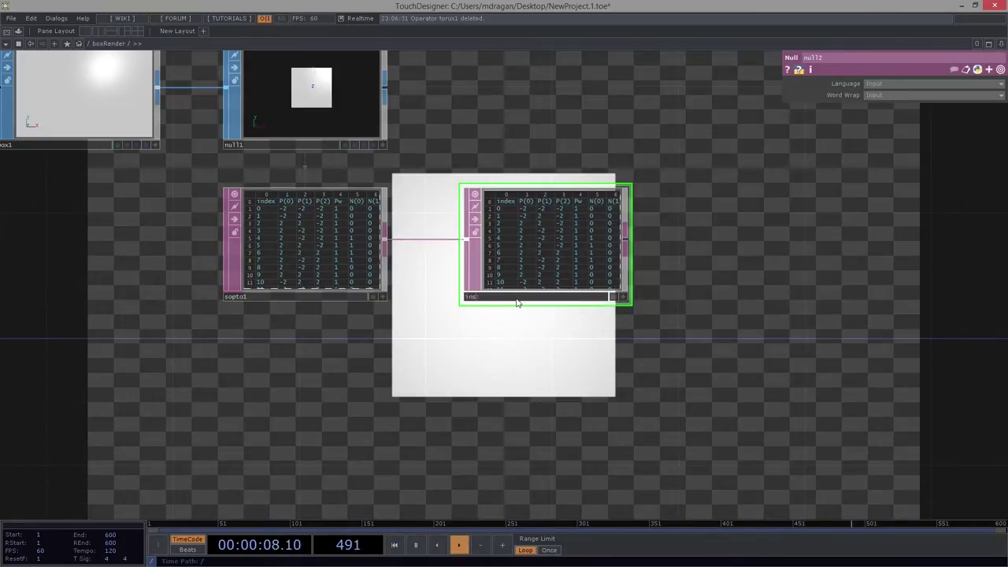
pyautogui.press('Return')
# Move the instance DAT farther from the SOP to DAT, closer to geo1.
pyautogui.scroll(-3, 472, 293)
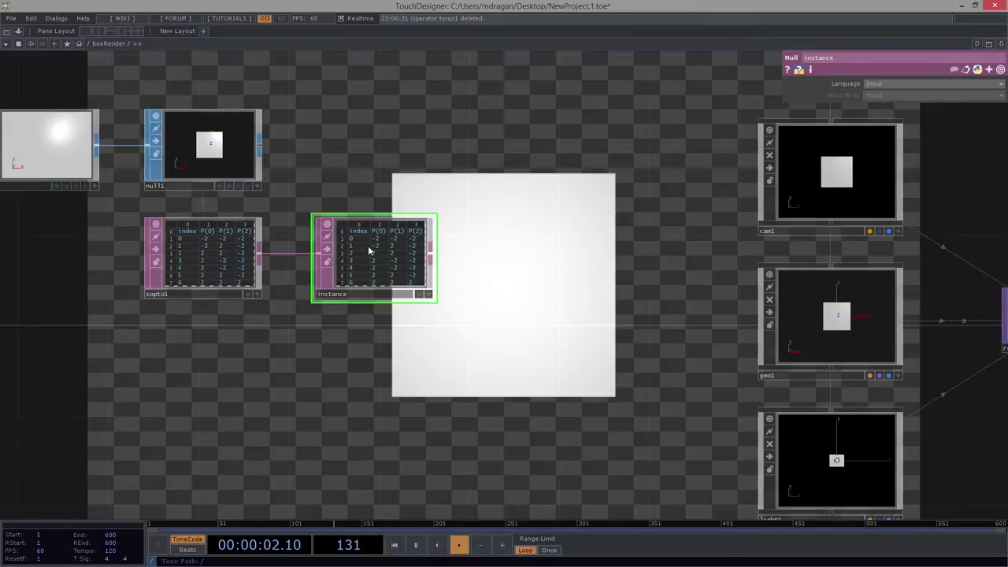
pyautogui.moveTo(368, 250); pyautogui.dragTo(524, 268)
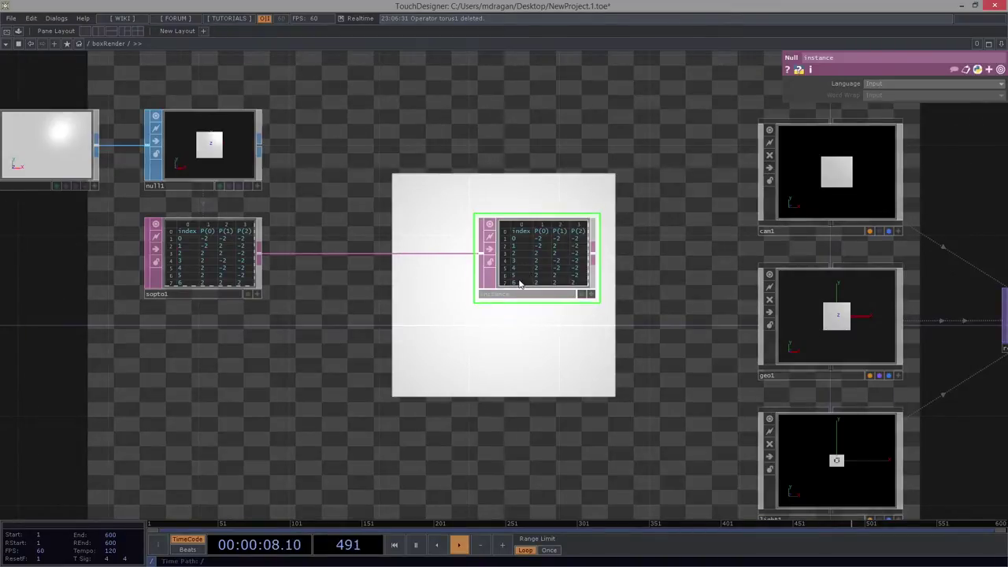
pyautogui.moveTo(706, 371); pyautogui.dragTo(540, 366)
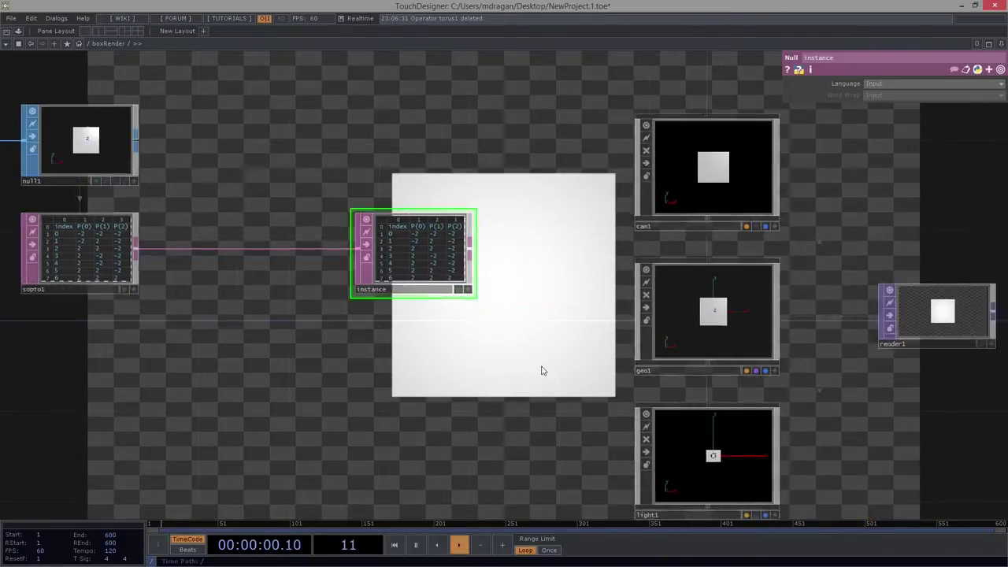
# Turn on instancing for geo1 and assign the instance DAT as its Instance CHOP/DAT.
pyautogui.click(683, 309)
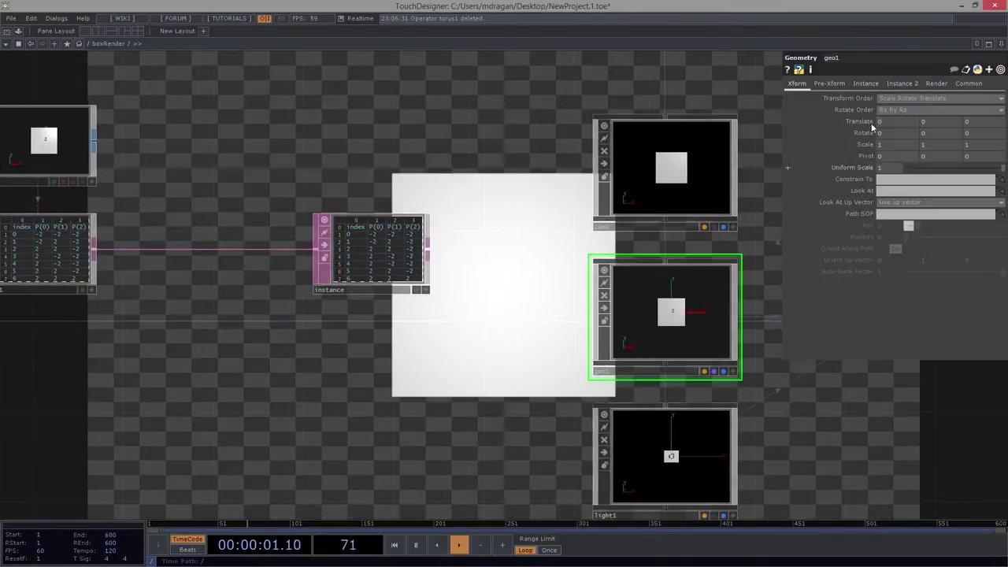
pyautogui.click(865, 83)
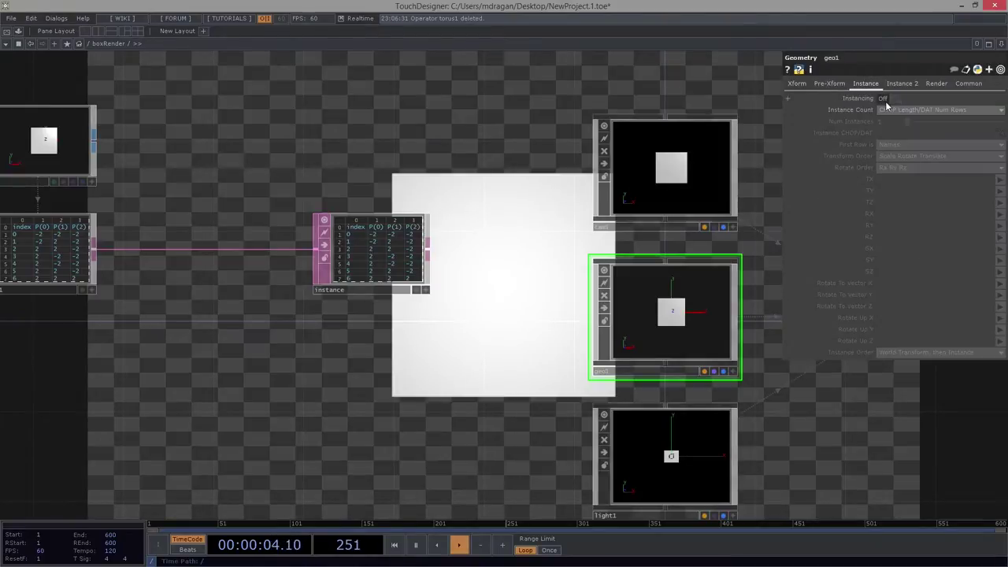
pyautogui.click(885, 99)
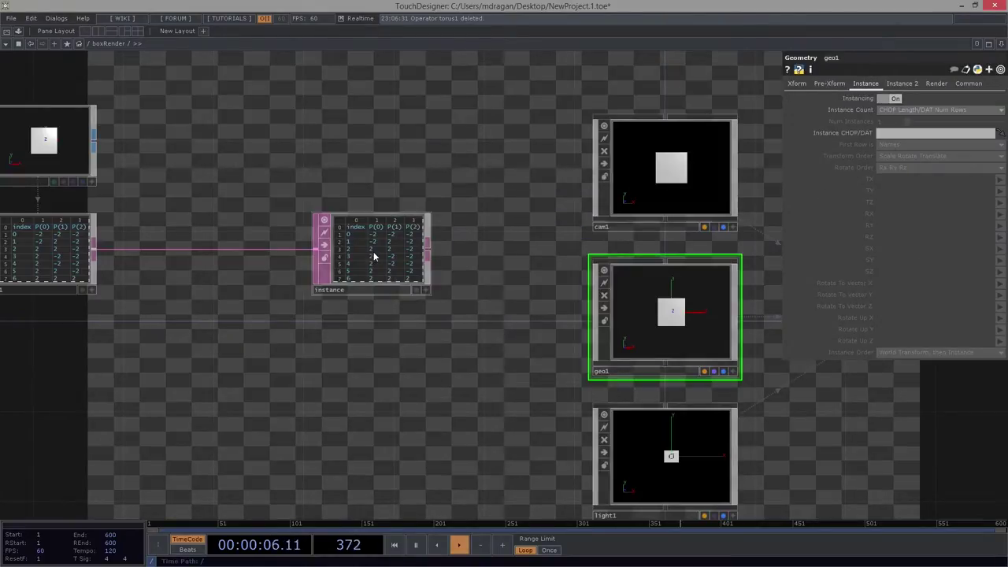
pyautogui.moveTo(374, 256); pyautogui.dragTo(890, 134)
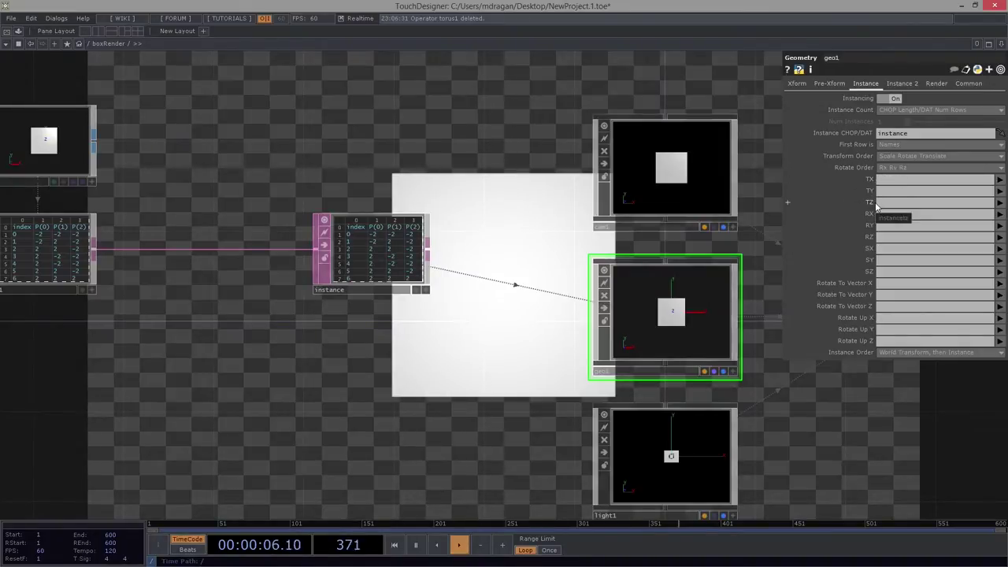
# Map geo1's instance translation to the point columns: TX to P(0), TY to P(1) and TZ to P(2).
pyautogui.click(886, 180)
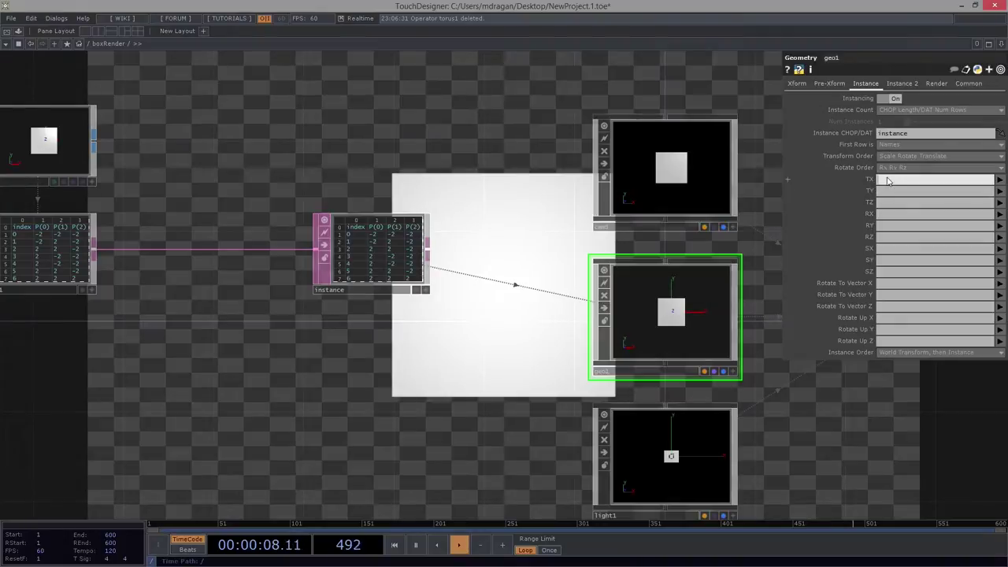
pyautogui.click(999, 180)
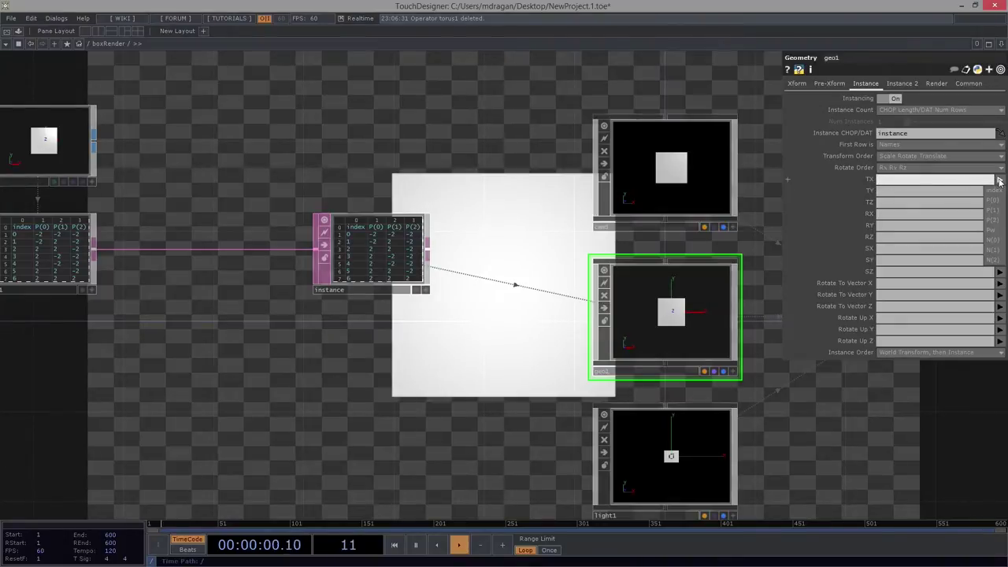
pyautogui.click(993, 200)
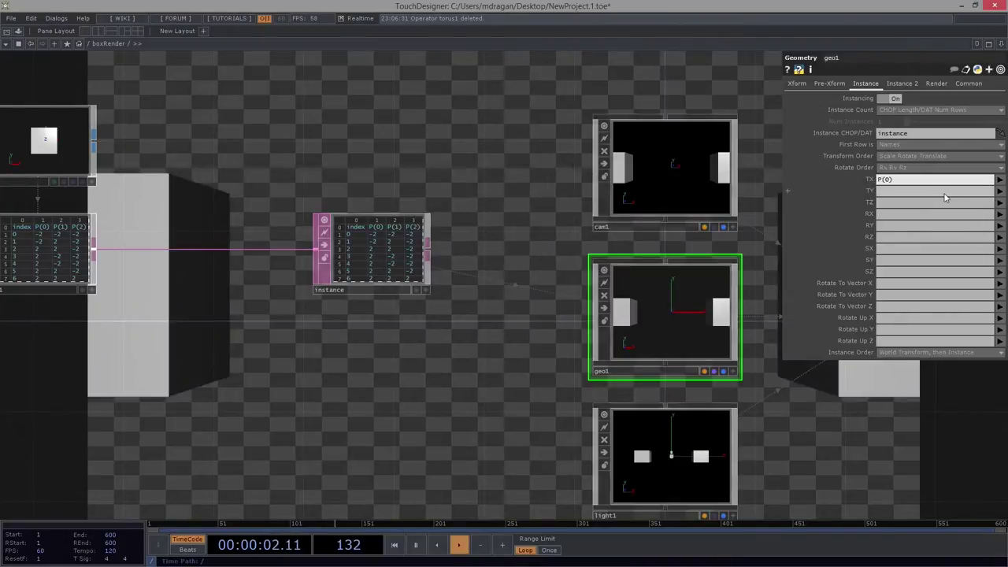
pyautogui.click(945, 193)
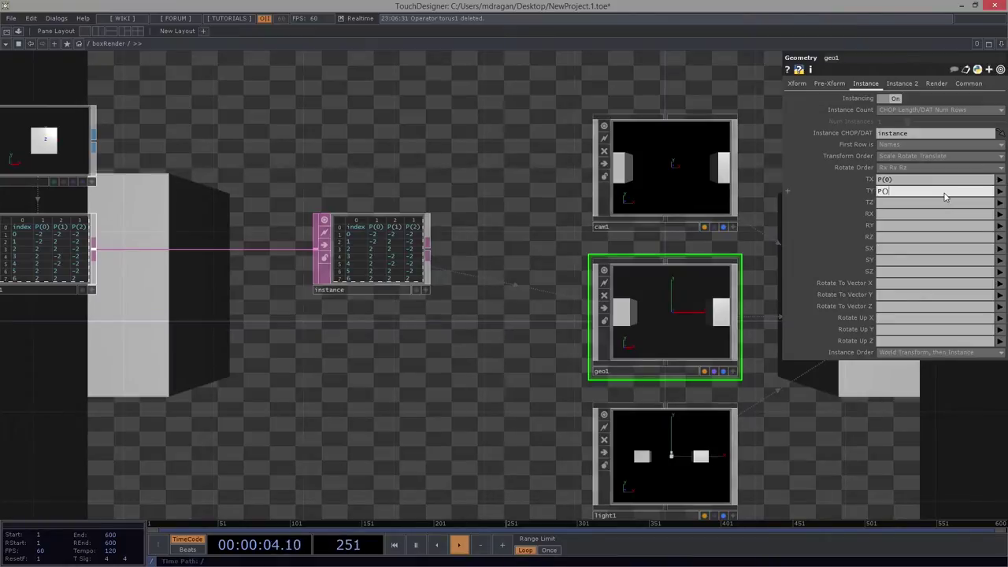
pyautogui.write('P(1)')
pyautogui.press('Return')
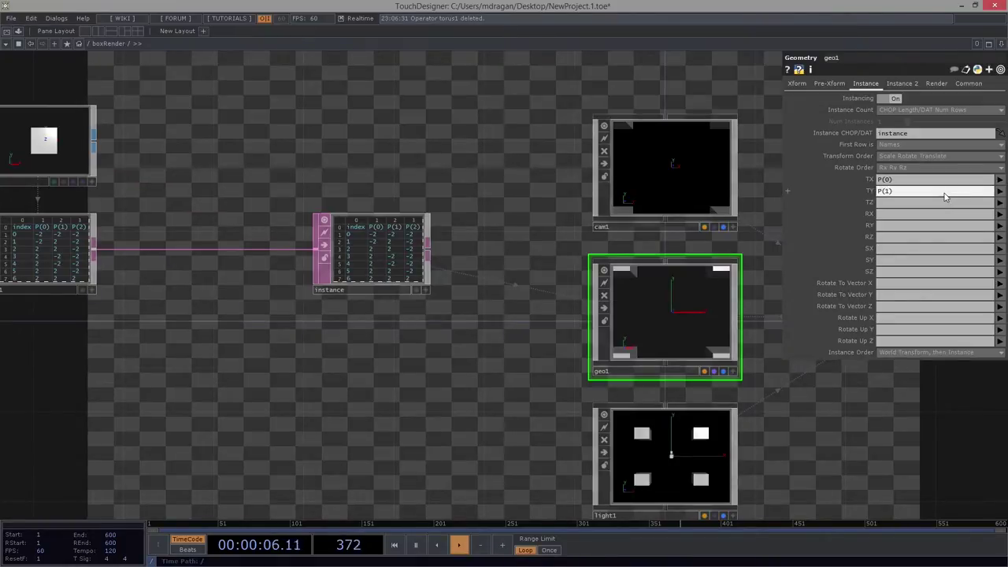
pyautogui.click(941, 206)
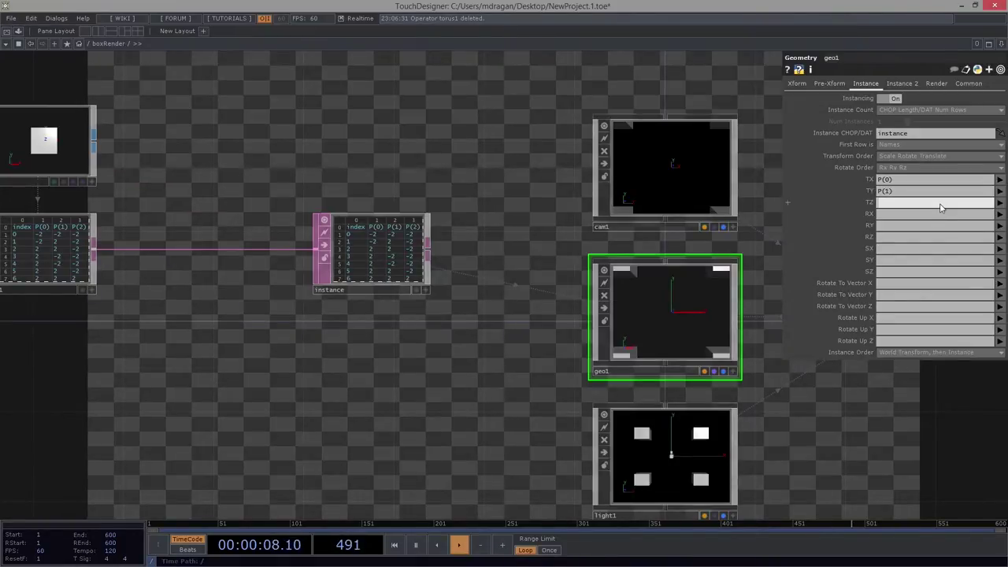
pyautogui.write('P(2)')
pyautogui.press('Return')
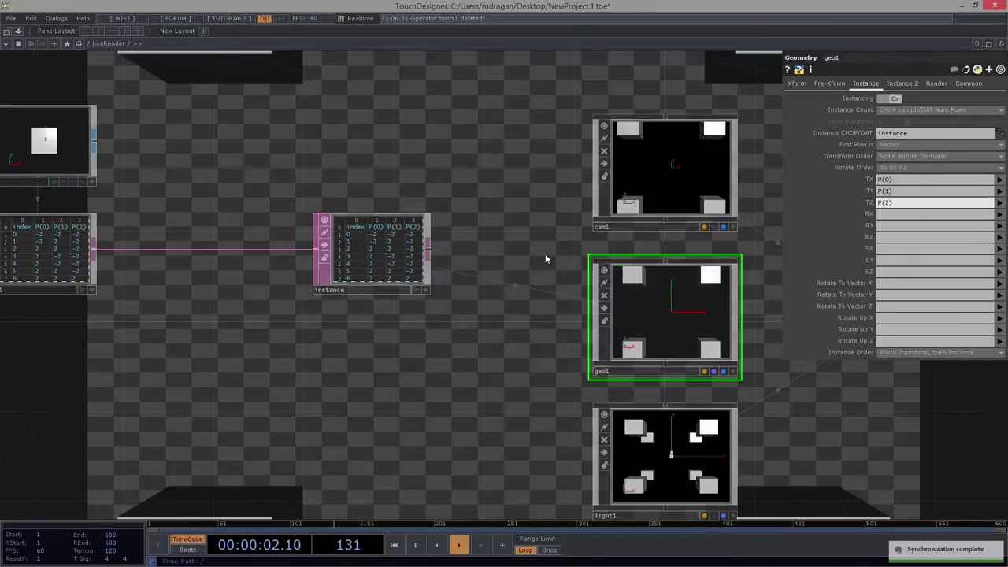
# Set cam1's Z translation to 16 to pull the camera back from the instanced boxes.
pyautogui.moveTo(447, 213); pyautogui.dragTo(383, 215)
pyautogui.scroll(-6, 383, 215)
pyautogui.scroll(3, 653, 254)
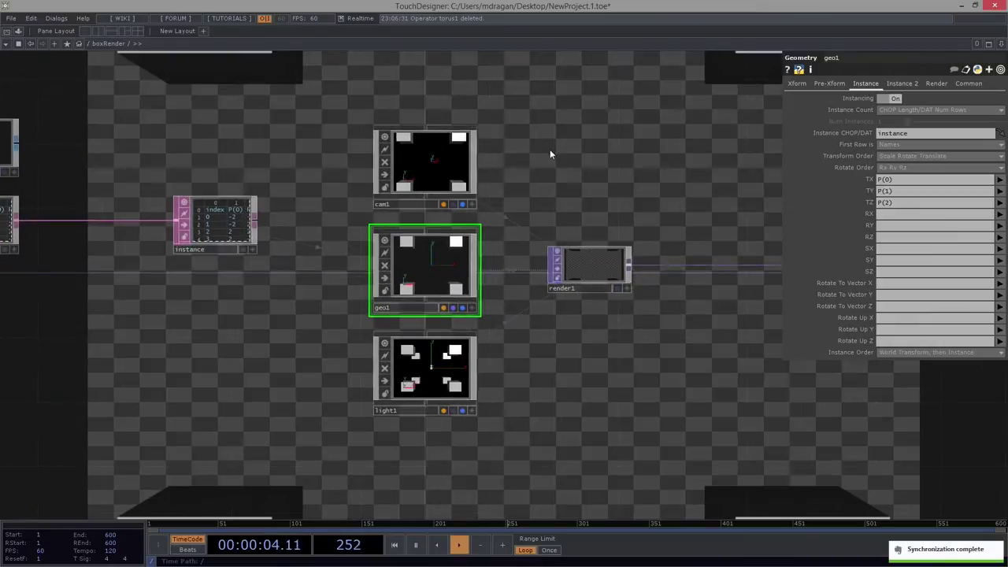
pyautogui.moveTo(549, 149); pyautogui.dragTo(614, 183)
pyautogui.scroll(2, 507, 192)
pyautogui.scroll(-2, 487, 166)
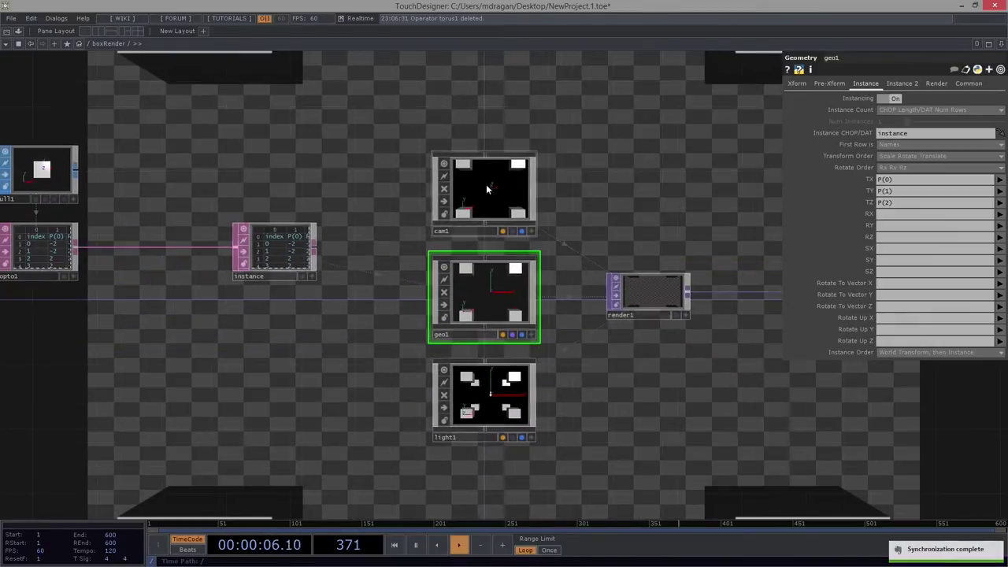
pyautogui.moveTo(636, 124); pyautogui.dragTo(493, 211, button='right')
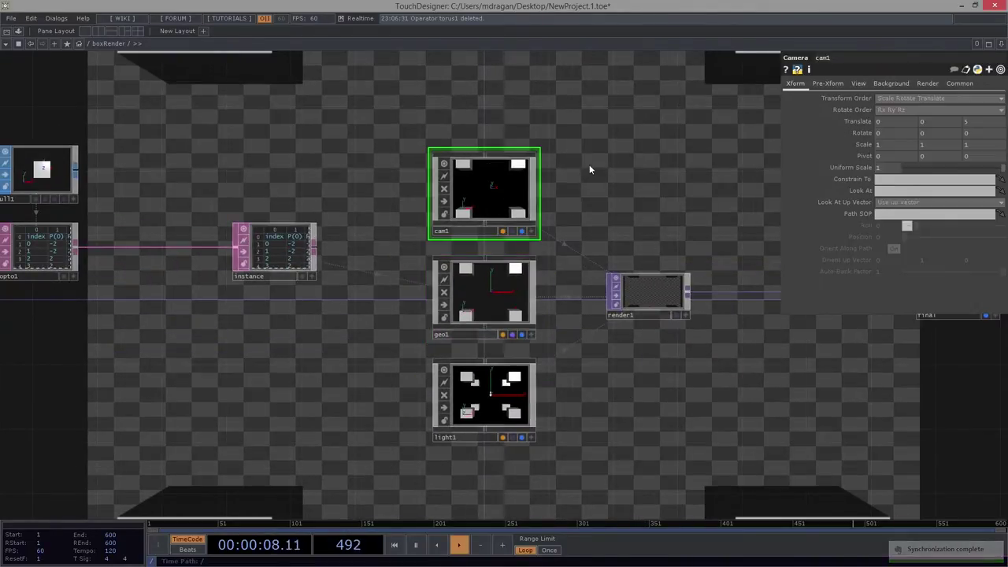
pyautogui.moveTo(988, 122)
pyautogui.mouseDown(button='middle')
pyautogui.moveTo(987, 107)
pyautogui.moveTo(977, 107)
pyautogui.moveTo(995, 105)
pyautogui.moveTo(987, 106)
pyautogui.mouseUp(button='middle')
# Examine the point positions and normals listed in the sopto1 table for all rows.
pyautogui.moveTo(340, 286); pyautogui.dragTo(615, 341)
pyautogui.moveTo(554, 206); pyautogui.dragTo(596, 219)
pyautogui.moveTo(477, 243); pyautogui.dragTo(648, 241, button='middle')
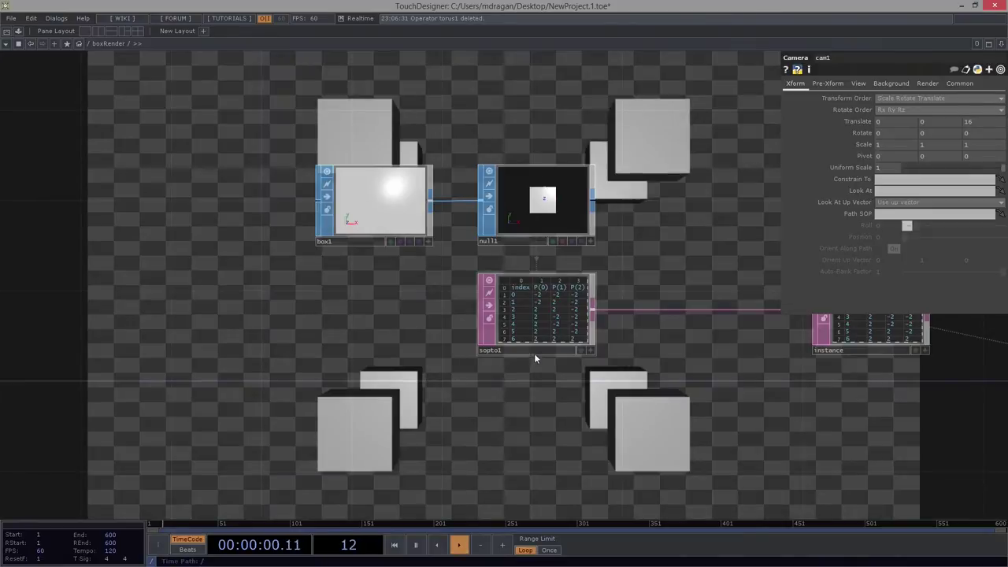
pyautogui.scroll(3, 543, 346)
pyautogui.scroll(3, 555, 335)
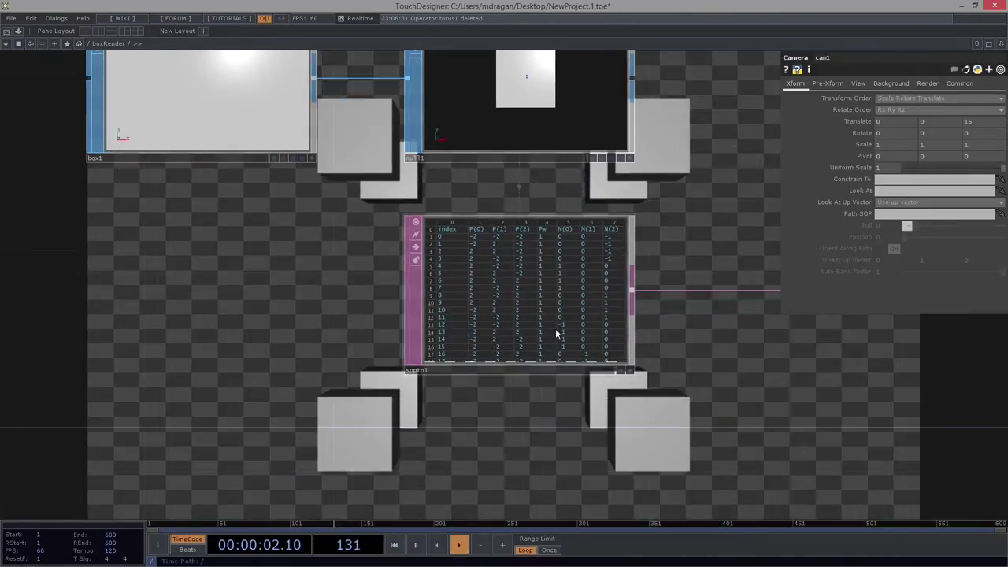
pyautogui.scroll(3, 628, 296)
pyautogui.scroll(2, 349, 211)
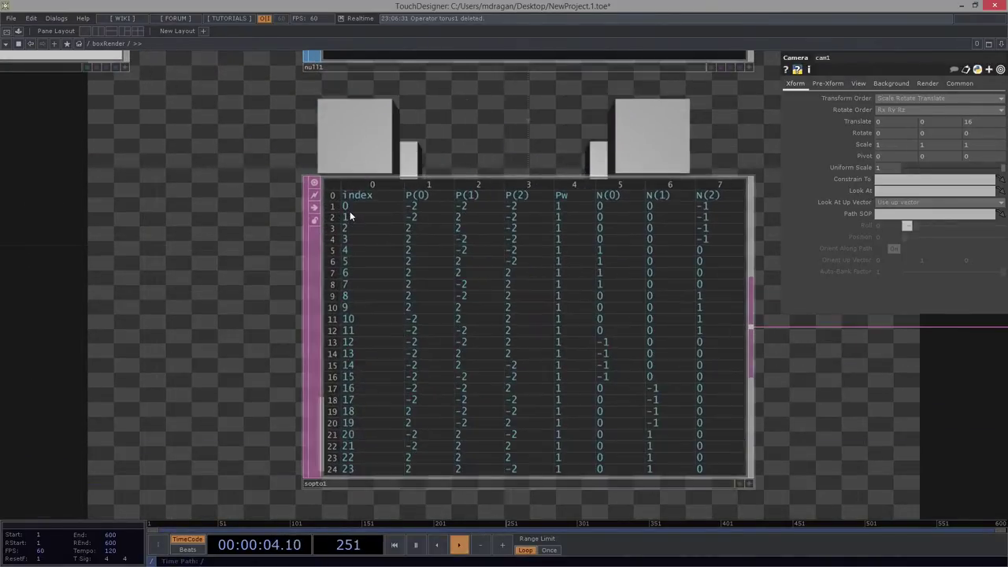
pyautogui.scroll(-2, 349, 211)
pyautogui.moveTo(873, 317); pyautogui.dragTo(639, 326)
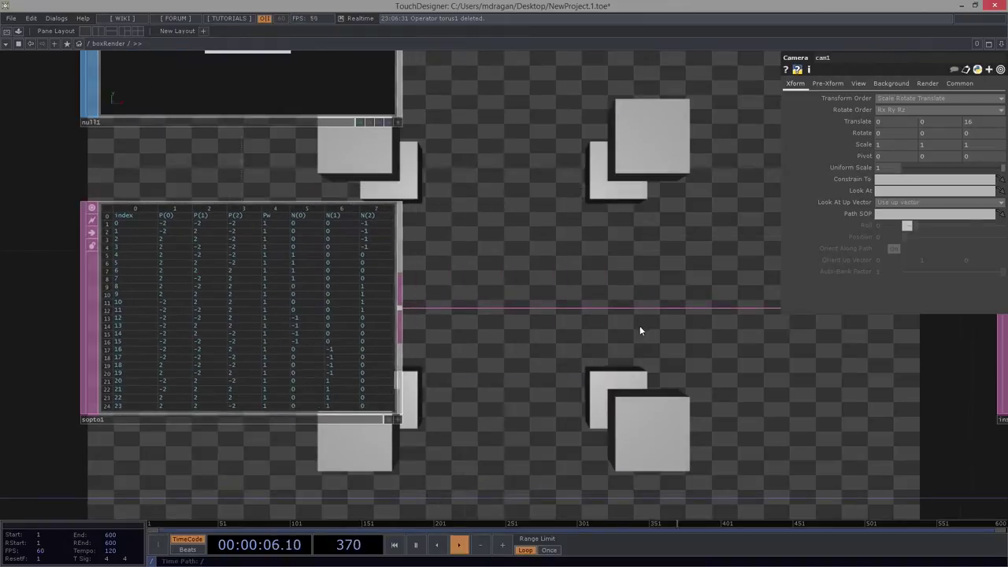
# Enable divisions on box1 at 3 × 3 × 3 to generate more instance points.
pyautogui.scroll(-3, 642, 323)
pyautogui.moveTo(728, 274); pyautogui.dragTo(135, 298)
pyautogui.scroll(-3, 135, 301)
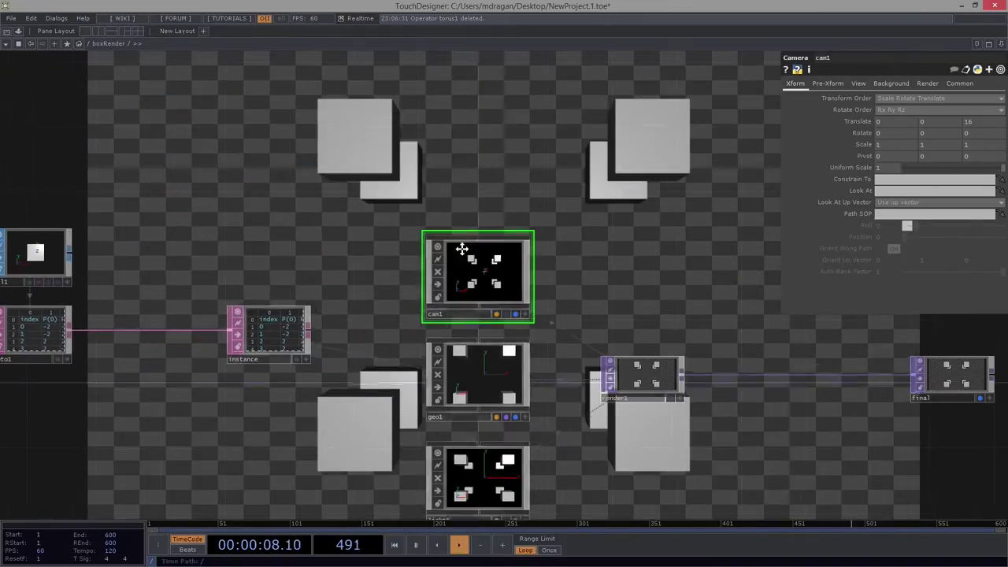
pyautogui.moveTo(617, 256); pyautogui.dragTo(404, 219)
pyautogui.moveTo(404, 191); pyautogui.dragTo(234, 275, button='right')
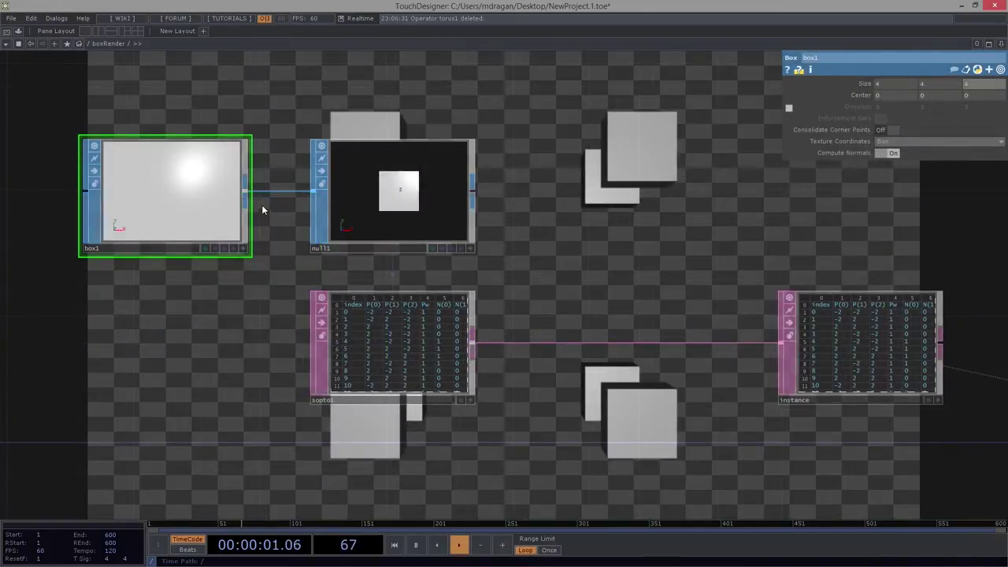
pyautogui.click(789, 109)
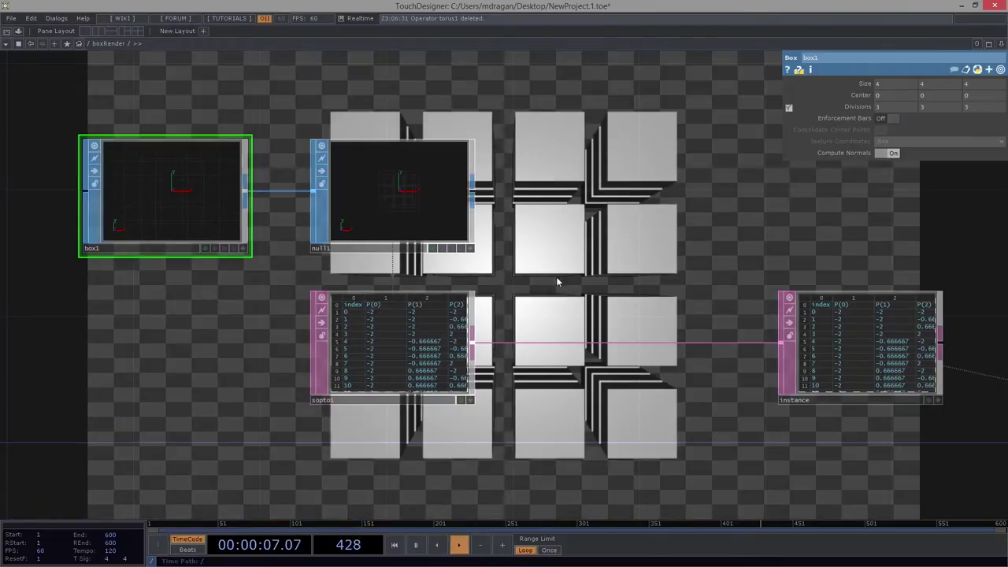
pyautogui.scroll(2, 391, 196)
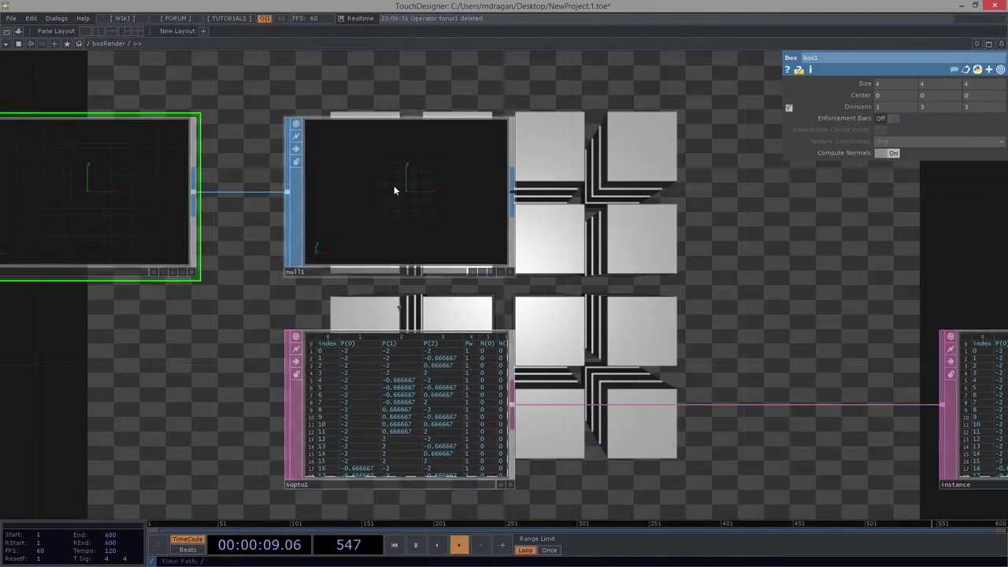
pyautogui.scroll(-2, 394, 187)
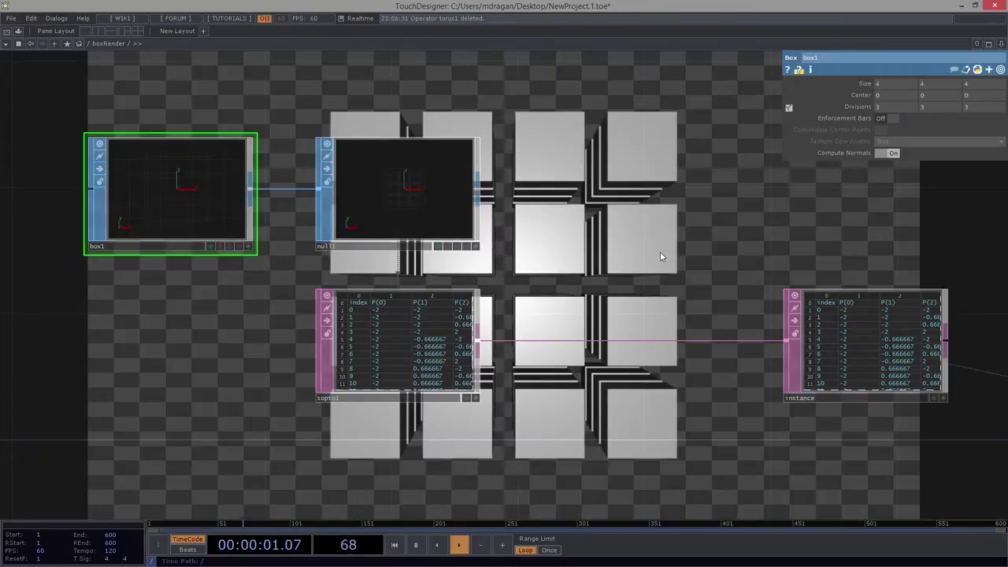
# Orbit geo1's interactive viewer to examine the instanced cube grid from several angles.
pyautogui.moveTo(660, 257); pyautogui.dragTo(174, 232)
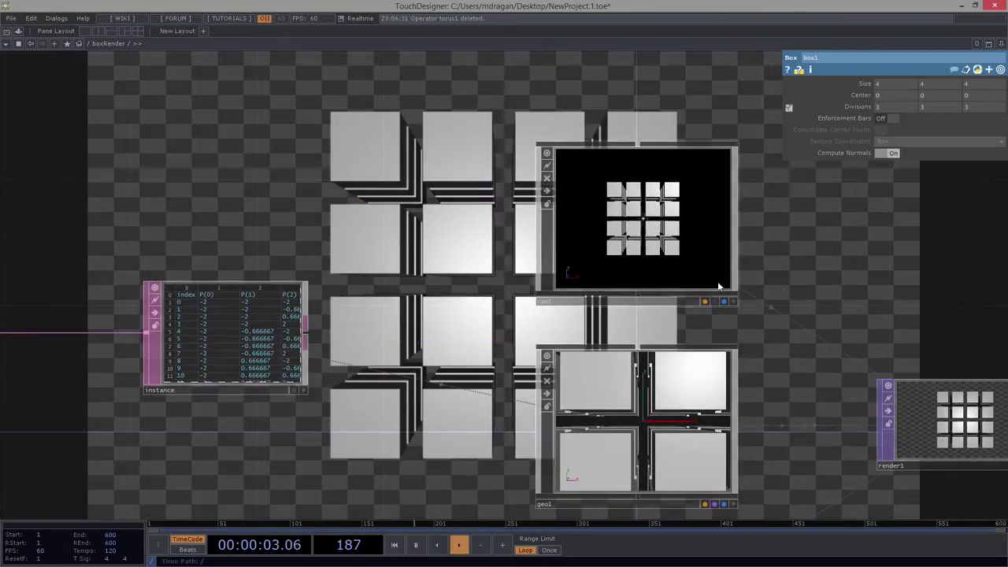
pyautogui.moveTo(800, 400); pyautogui.dragTo(799, 314)
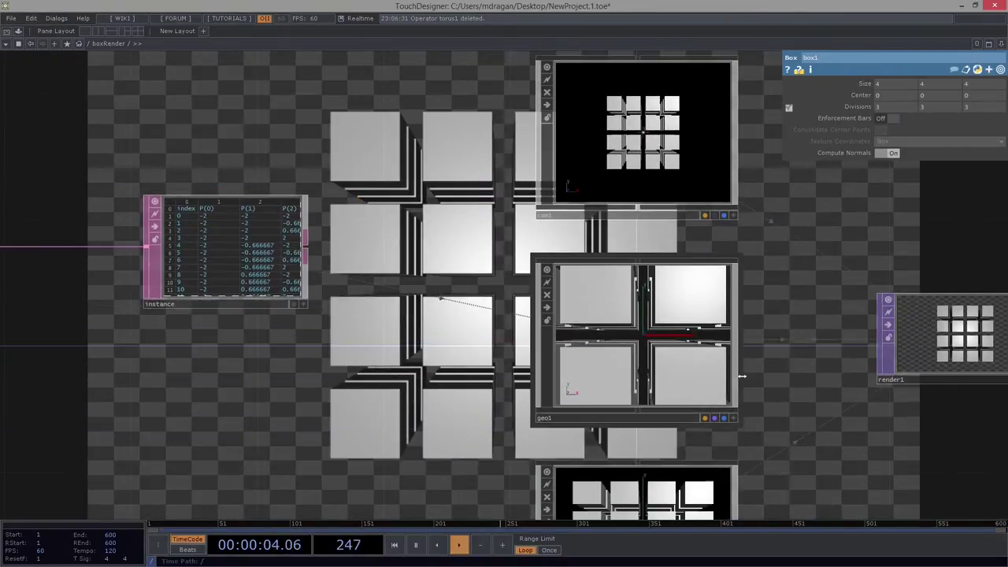
pyautogui.click(732, 419)
pyautogui.moveTo(694, 338); pyautogui.dragTo(670, 347)
pyautogui.moveTo(670, 346); pyautogui.dragTo(662, 412, button='middle')
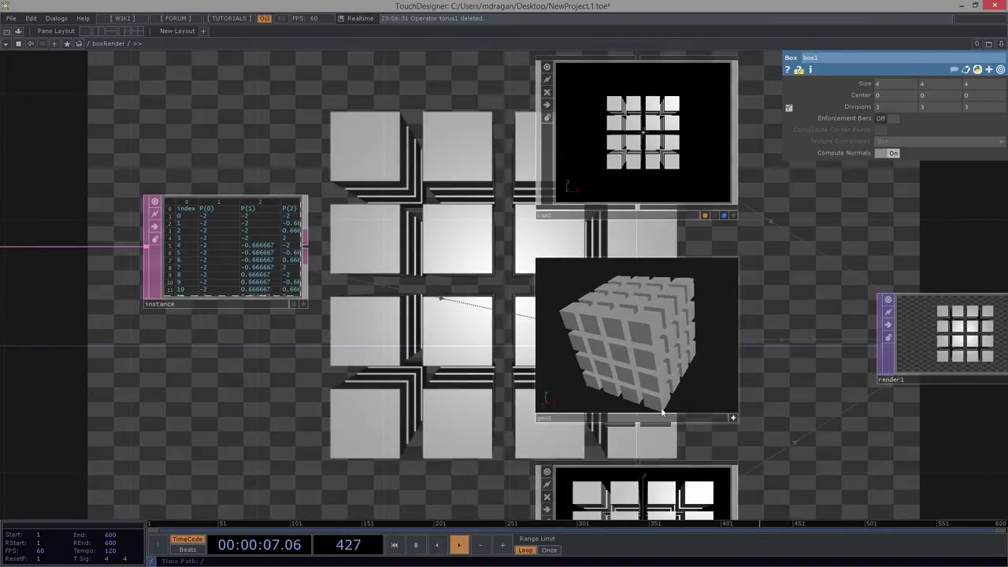
pyautogui.moveTo(661, 410); pyautogui.dragTo(620, 371)
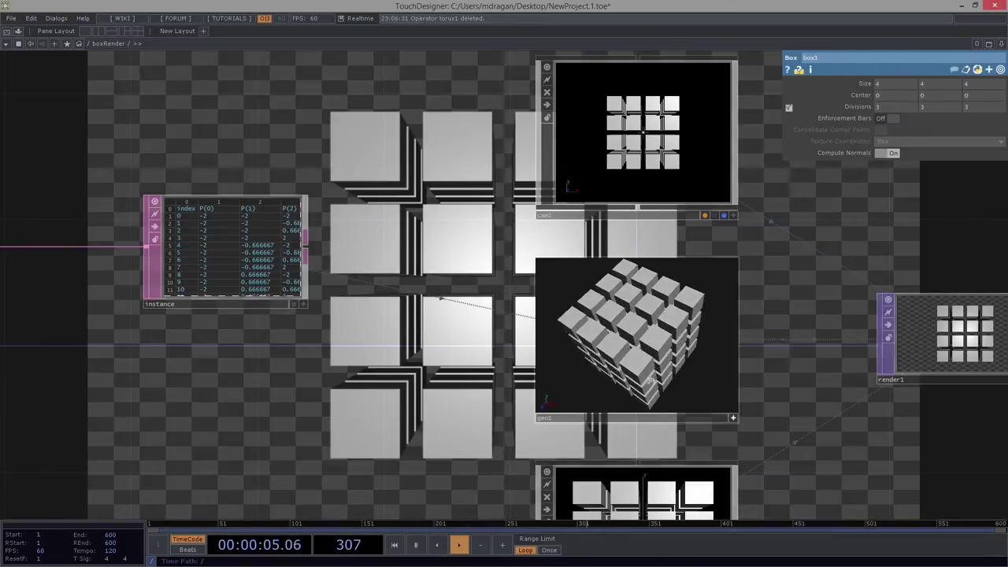
pyautogui.click(731, 418)
# Examine the point positions listed in the instance DAT table down to its last row.
pyautogui.moveTo(421, 281); pyautogui.dragTo(657, 291)
pyautogui.scroll(5, 639, 279)
pyautogui.moveTo(645, 255); pyautogui.dragTo(1000, 262)
pyautogui.scroll(2, 590, 290)
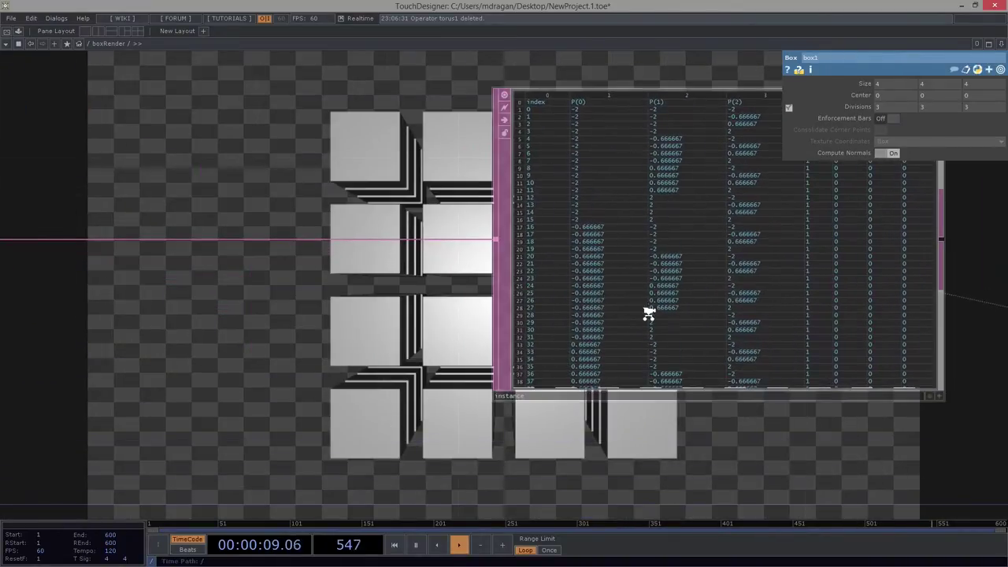
pyautogui.scroll(4, 646, 310)
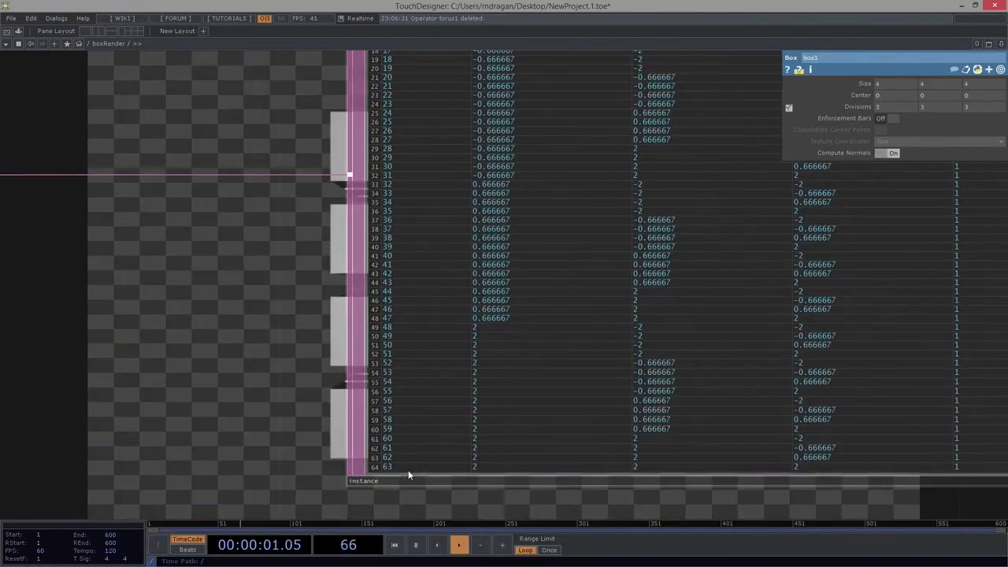
pyautogui.scroll(-8, 369, 437)
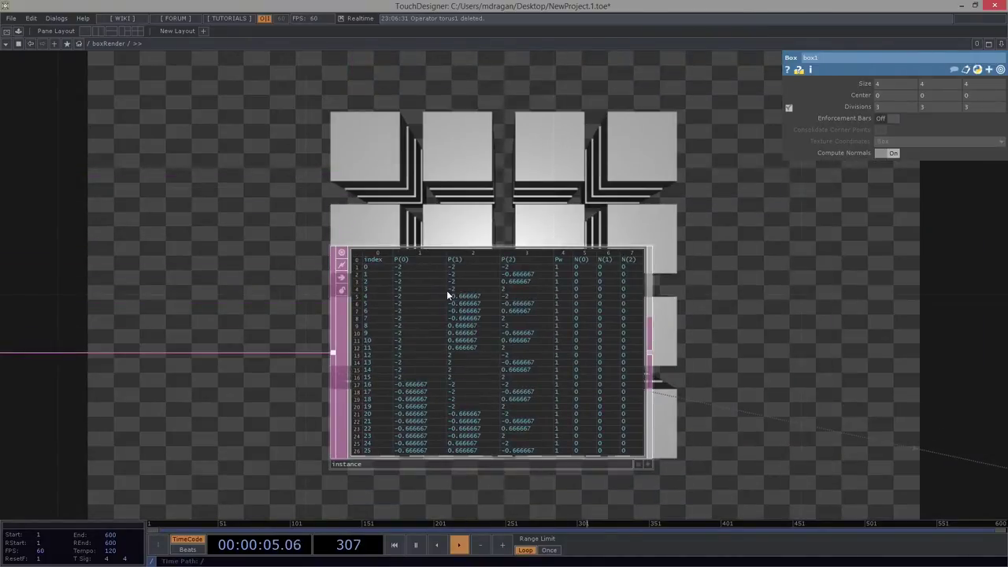
# Turn off the data preview on the instance DAT node.
pyautogui.click(339, 254)
pyautogui.moveTo(373, 88); pyautogui.dragTo(598, 99)
pyautogui.scroll(-3, 599, 100)
pyautogui.moveTo(535, 152); pyautogui.dragTo(603, 239)
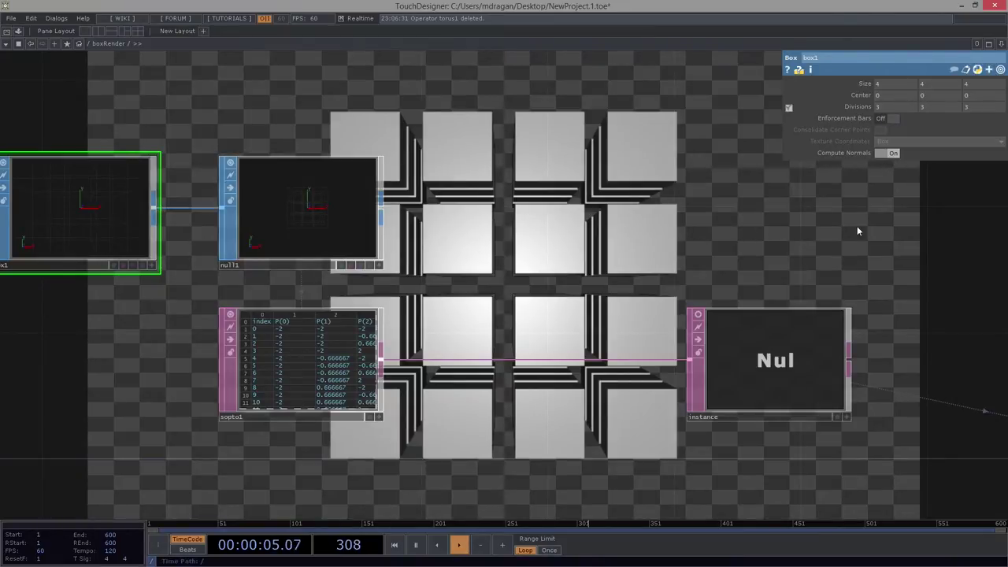
pyautogui.moveTo(894, 238); pyautogui.dragTo(466, 227)
pyautogui.scroll(-3, 318, 213)
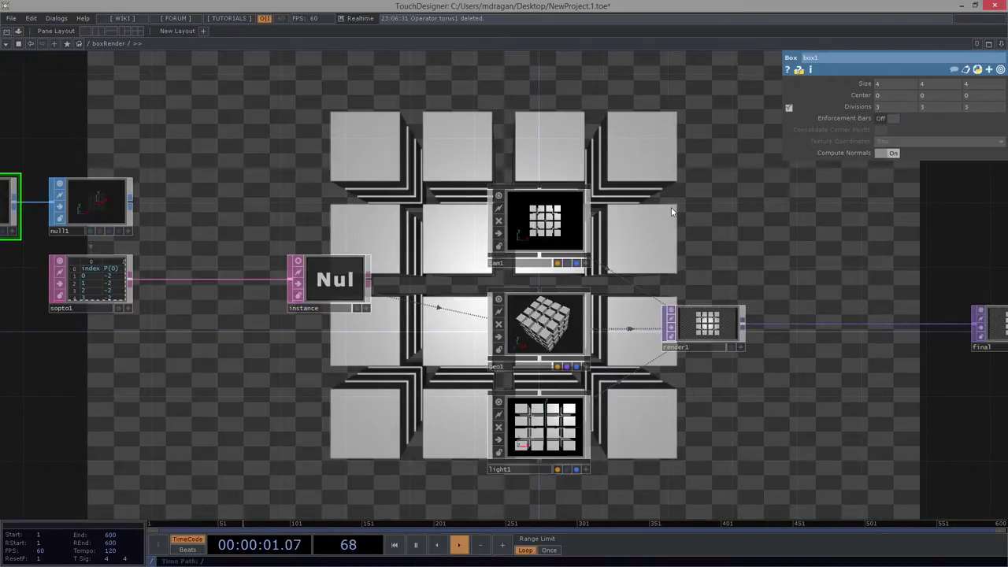
pyautogui.scroll(3, 553, 233)
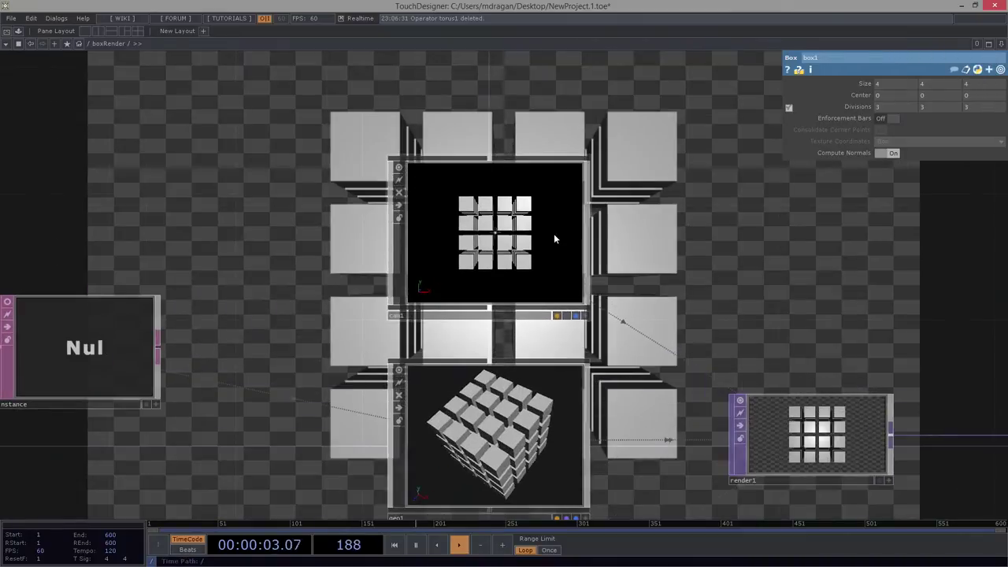
pyautogui.moveTo(712, 229); pyautogui.dragTo(623, 220)
pyautogui.press('Tab')
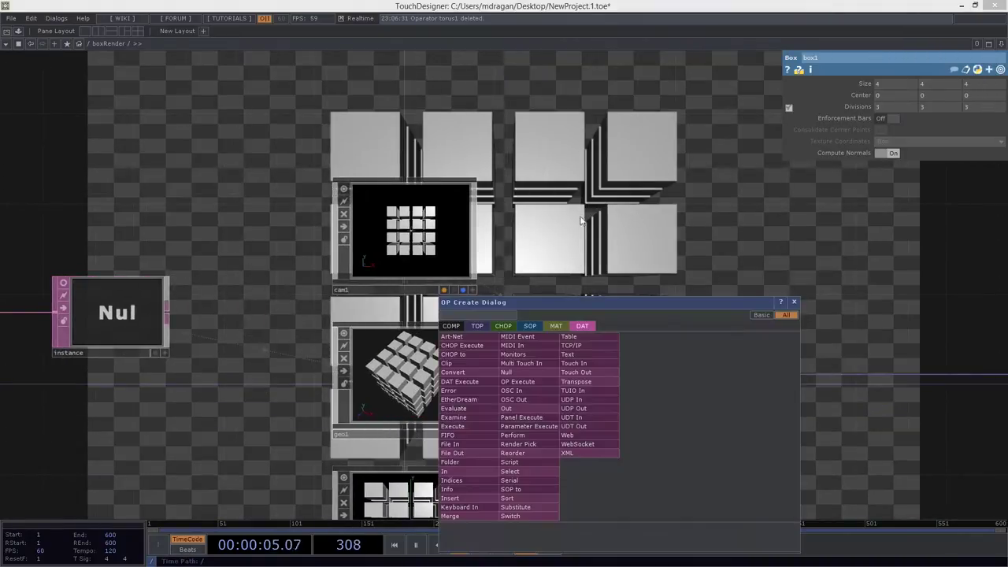
pyautogui.moveTo(518, 312); pyautogui.dragTo(635, 262)
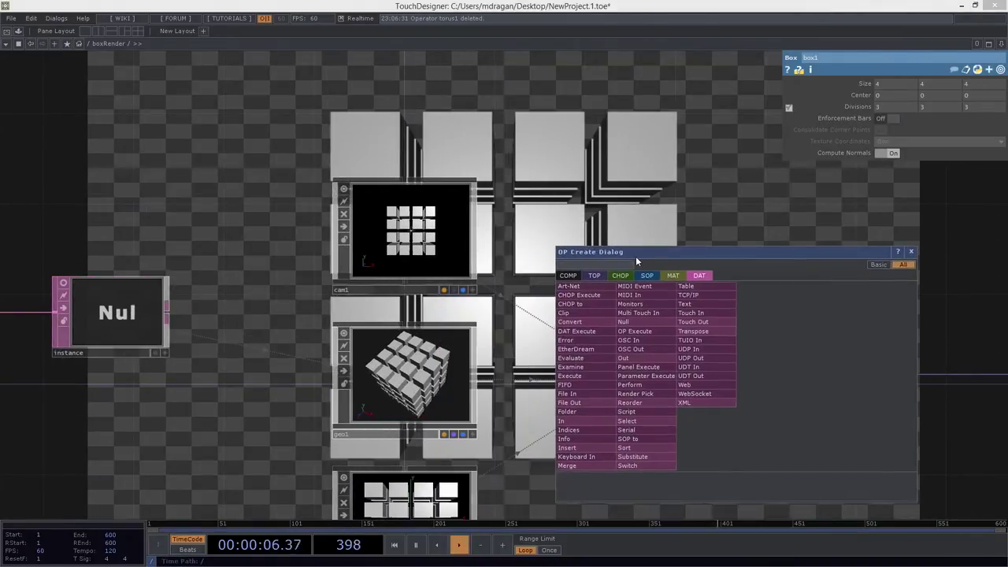
pyautogui.click(909, 252)
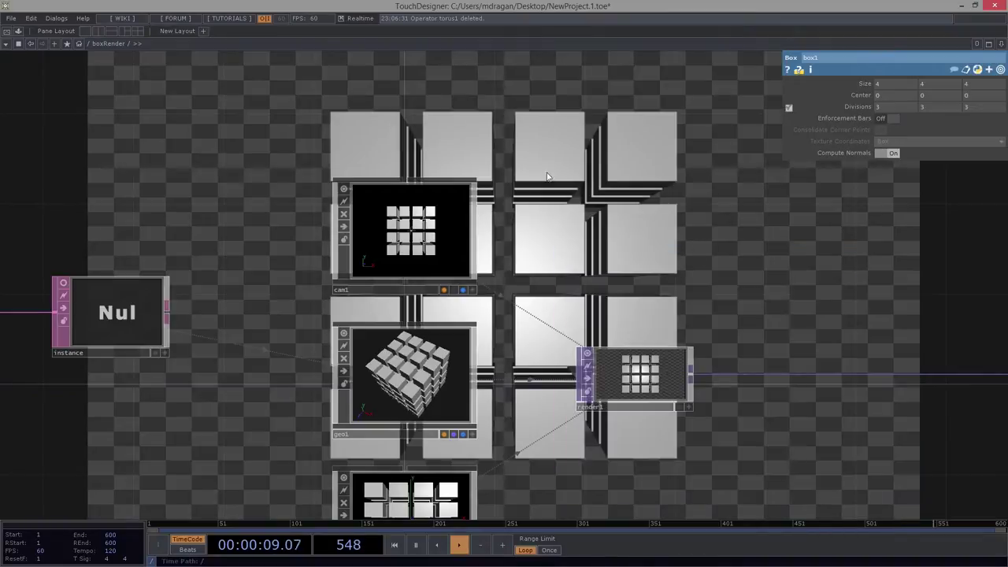
# Set cam1's Z translation to 17 and try offsetting it with translation X -5, Y 1 and rotation X -12, Y -5.
pyautogui.click(420, 238)
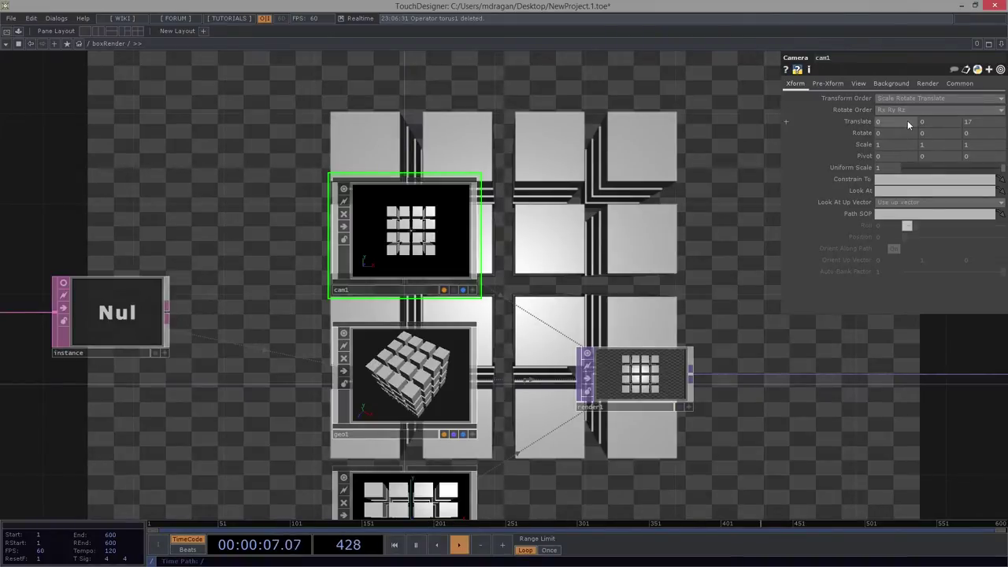
pyautogui.moveTo(900, 121); pyautogui.dragTo(946, 114, button='middle')
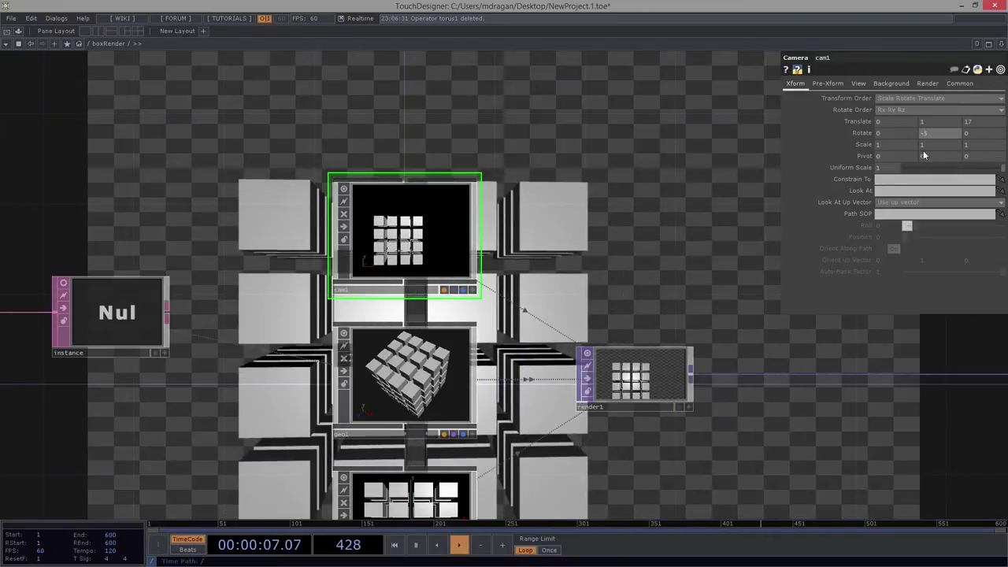
pyautogui.moveTo(891, 133)
pyautogui.mouseDown(button='middle')
pyautogui.moveTo(891, 117)
pyautogui.moveTo(909, 117)
pyautogui.moveTo(888, 115)
pyautogui.moveTo(904, 111)
pyautogui.moveTo(901, 103)
pyautogui.moveTo(905, 128)
pyautogui.mouseUp(button='middle')
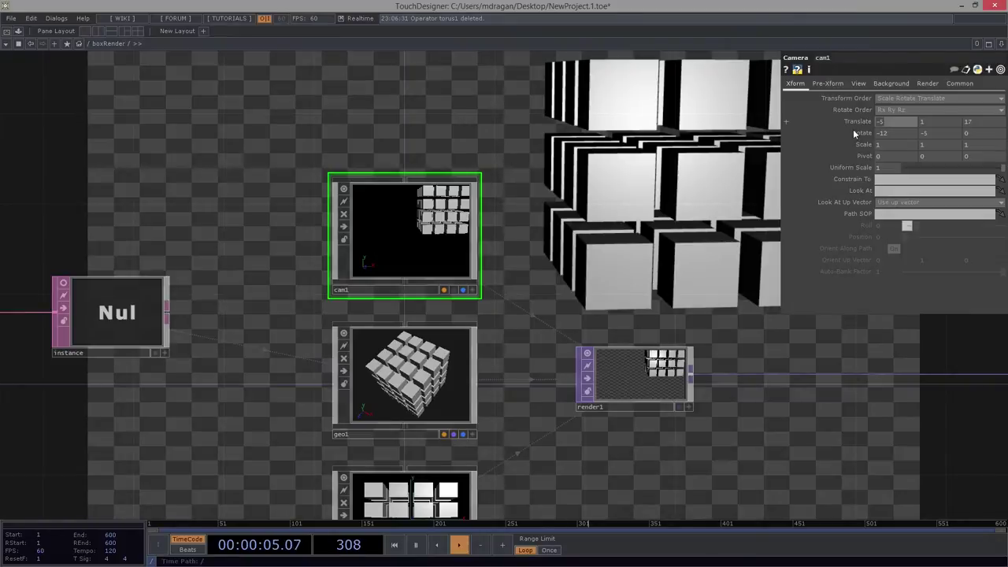
# Reset cam1's X and Y translation and its X and Y rotation to 0.
pyautogui.write('0')
pyautogui.press('Tab')
pyautogui.press('Tab')
pyautogui.press('Tab')
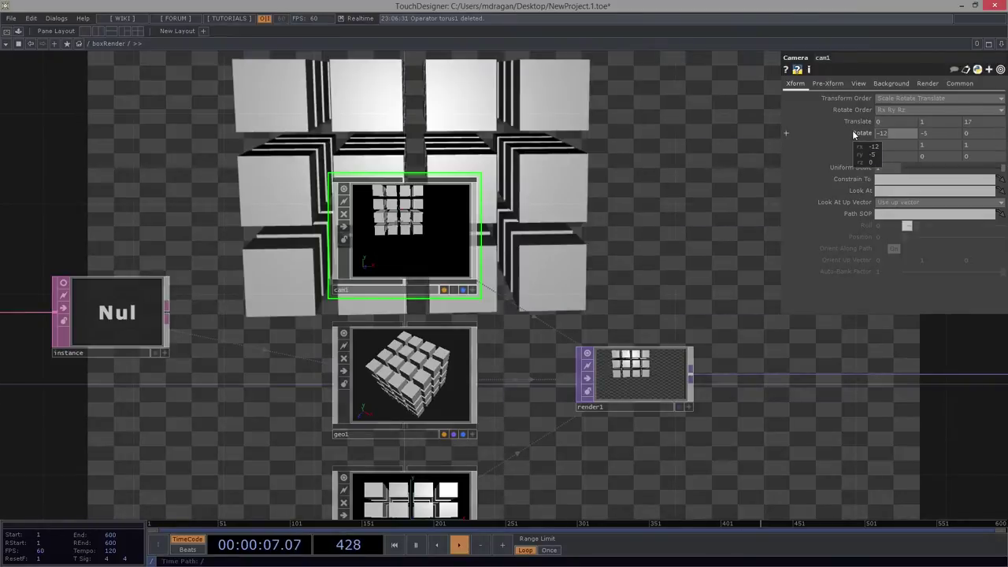
pyautogui.write('0')
pyautogui.press('Tab')
pyautogui.write('0')
pyautogui.press('Return')
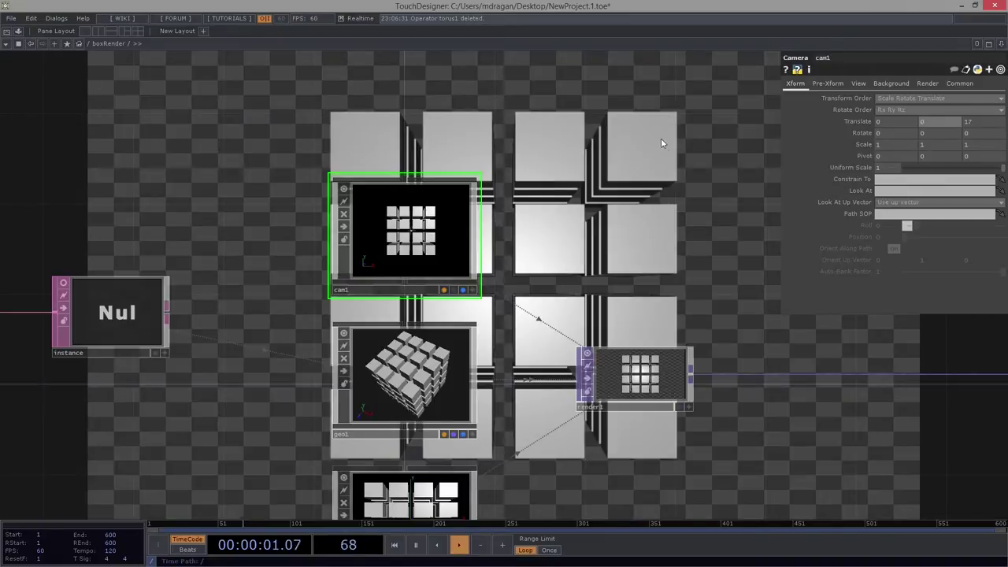
# Turn off the background display of the final TOP and place a Null component level with cam1, beside it.
pyautogui.moveTo(606, 223); pyautogui.dragTo(461, 230)
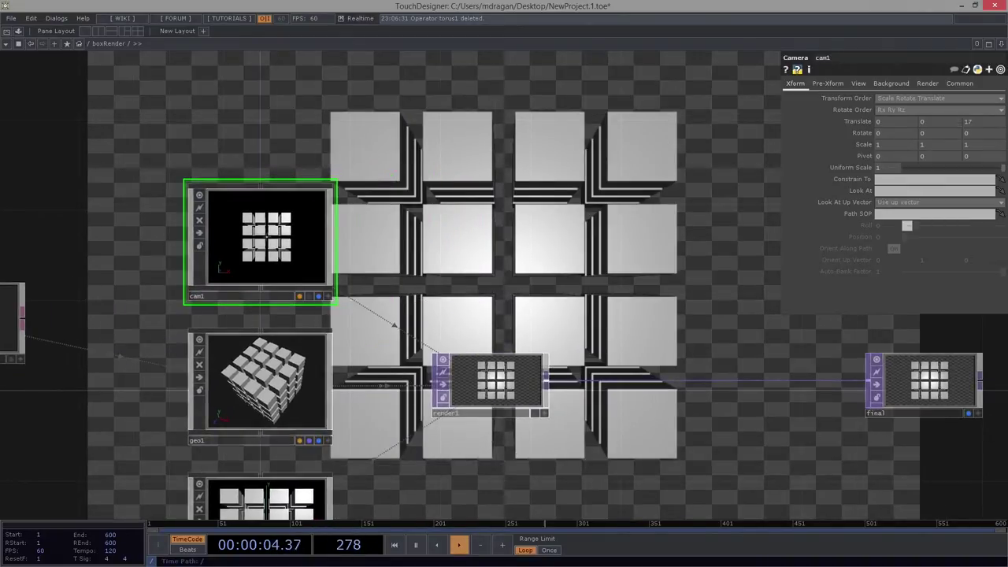
pyautogui.click(969, 413)
pyautogui.press('Tab')
pyautogui.click(433, 382)
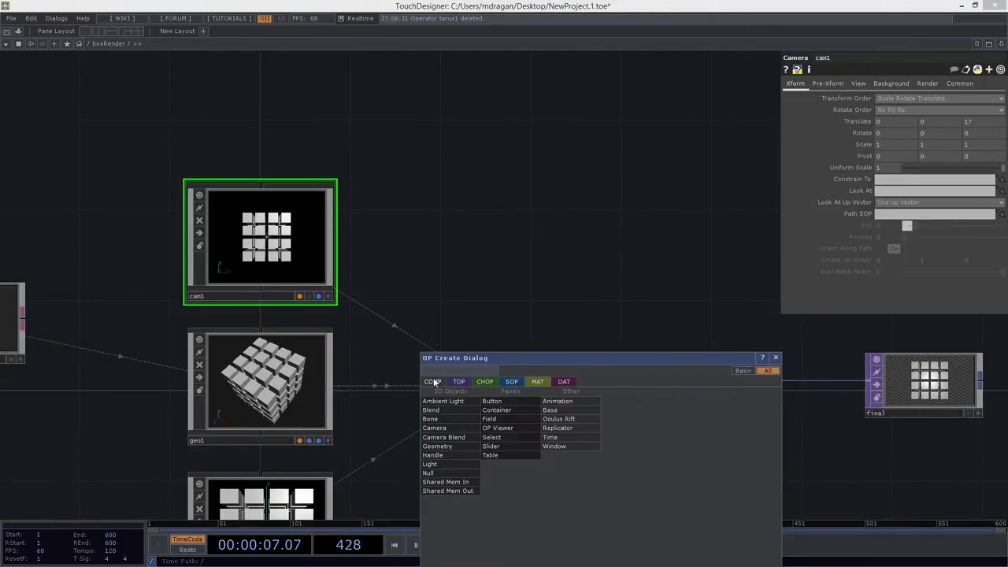
pyautogui.write('n')
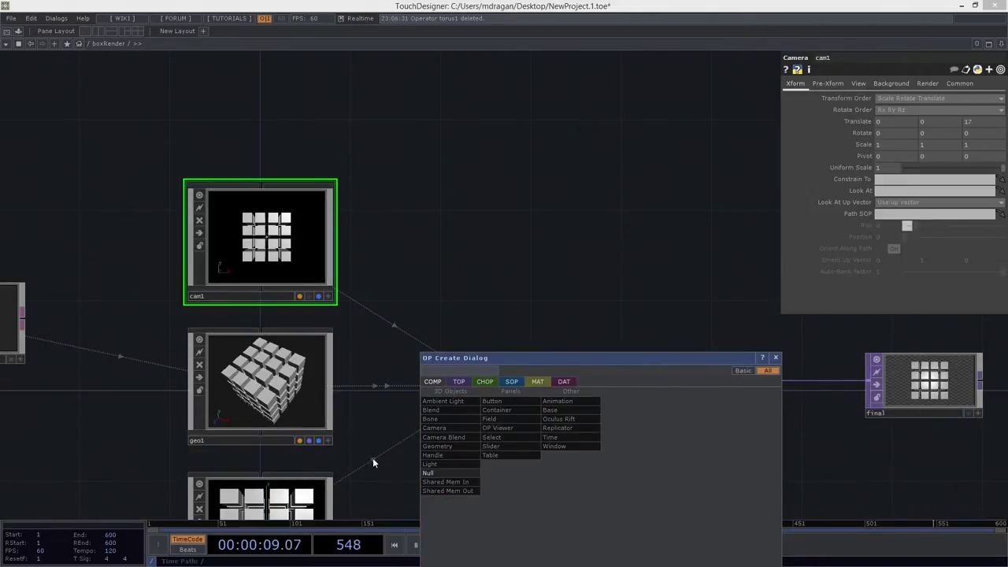
pyautogui.click(449, 473)
pyautogui.click(455, 249)
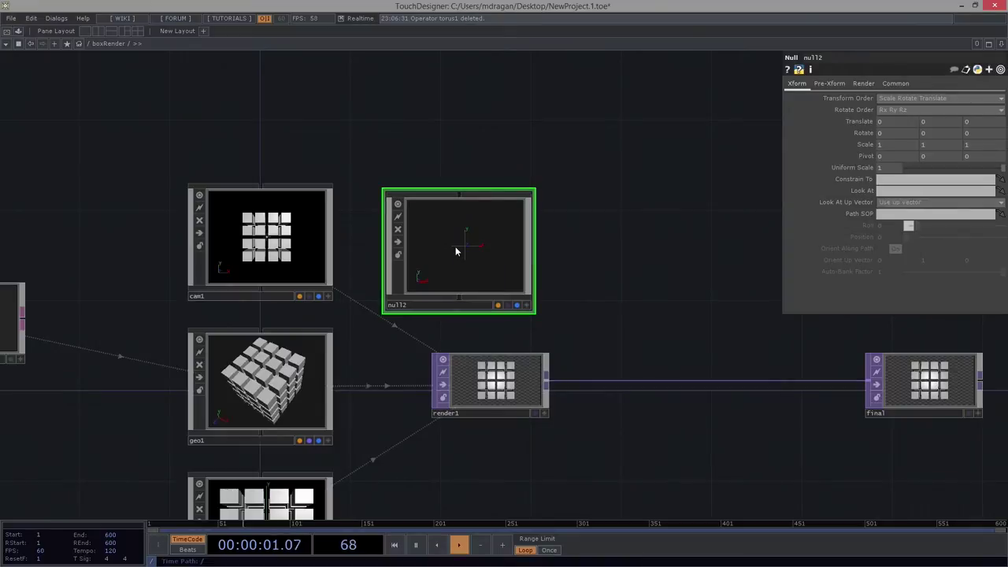
pyautogui.moveTo(461, 250)
pyautogui.mouseDown()
pyautogui.moveTo(449, 241)
pyautogui.moveTo(463, 250)
pyautogui.mouseUp()
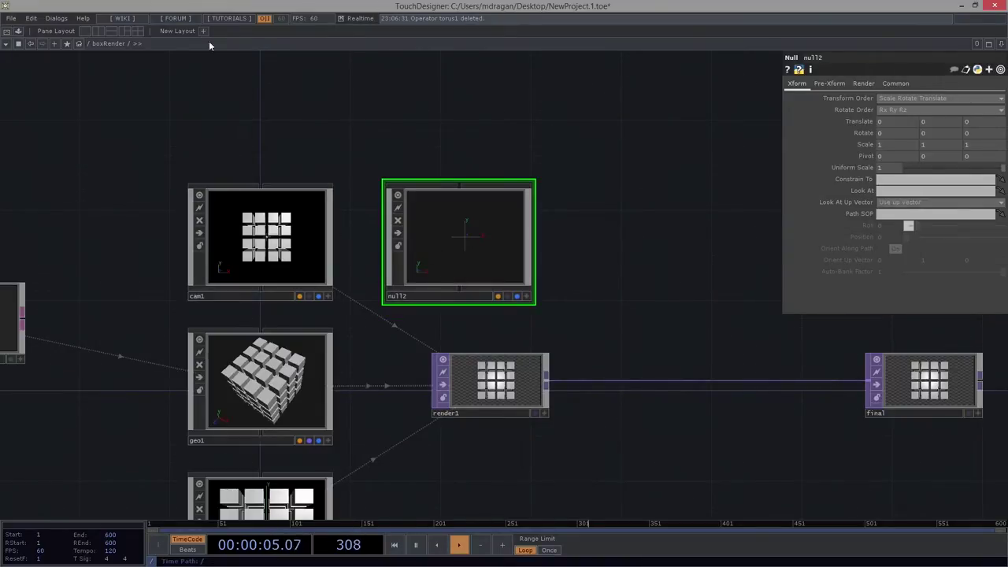
# Split the workspace into two side-by-side panes and show the scene at an angle in a Geometry Viewer in the second.
pyautogui.click(103, 30)
pyautogui.click(510, 43)
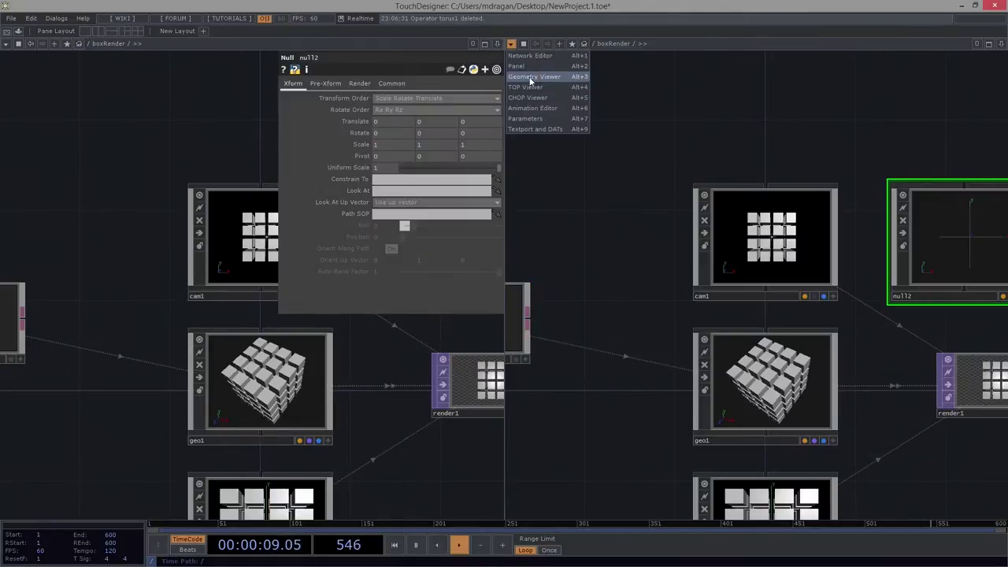
pyautogui.click(531, 77)
pyautogui.moveTo(347, 355); pyautogui.dragTo(240, 363)
pyautogui.moveTo(896, 260); pyautogui.dragTo(758, 322, button='middle')
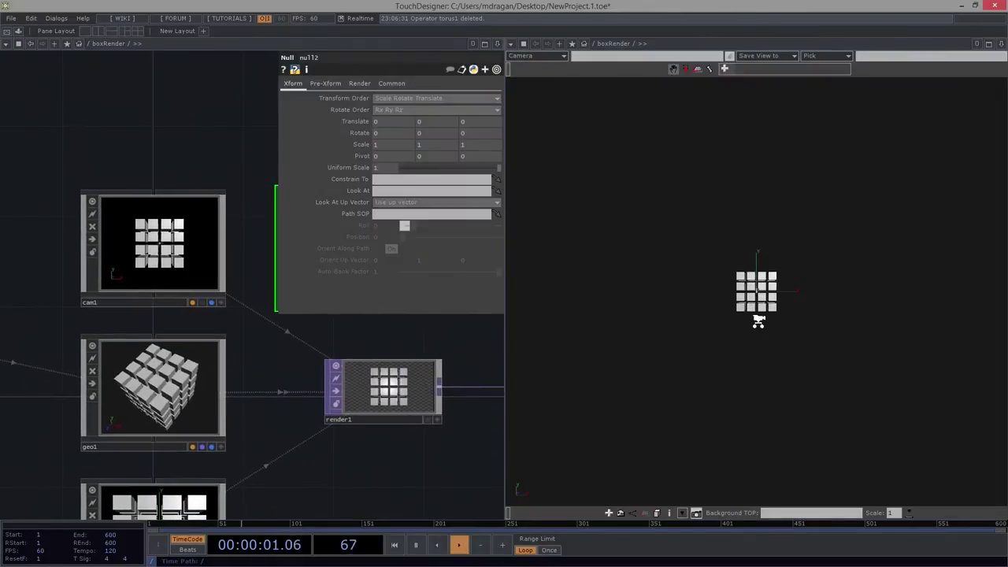
pyautogui.moveTo(774, 299)
pyautogui.mouseDown()
pyautogui.moveTo(711, 317)
pyautogui.moveTo(730, 315)
pyautogui.moveTo(768, 285)
pyautogui.mouseUp()
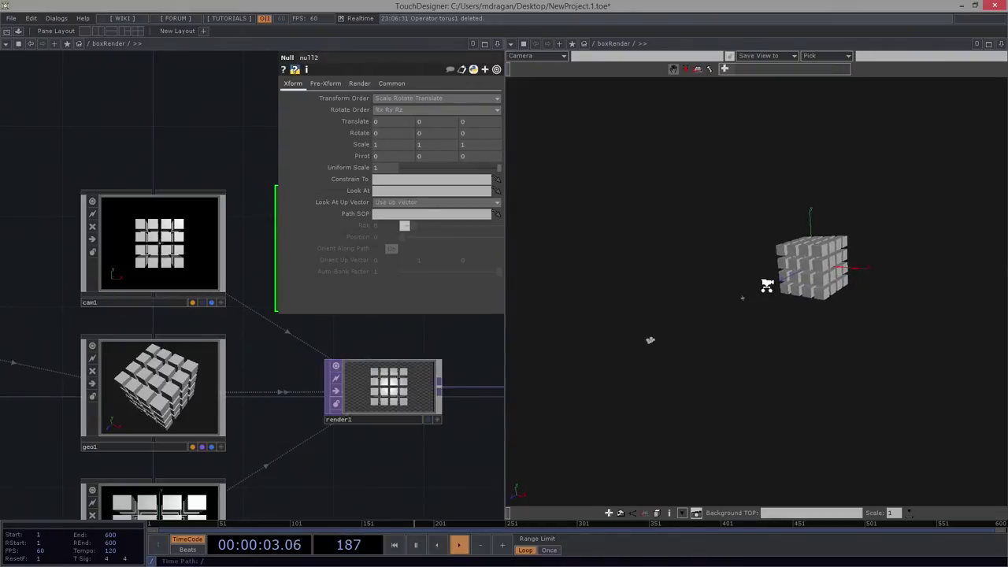
# Set the uniform scale of cam1 and the new Null component to 5 so the camera is easier to see.
pyautogui.click(145, 248)
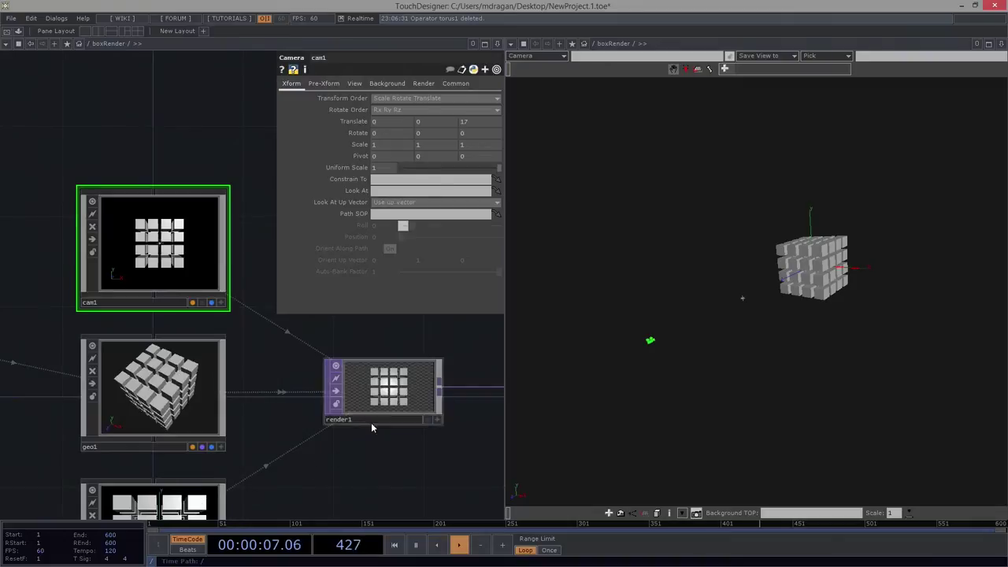
pyautogui.moveTo(354, 429); pyautogui.dragTo(341, 342)
pyautogui.moveTo(272, 404); pyautogui.dragTo(226, 448)
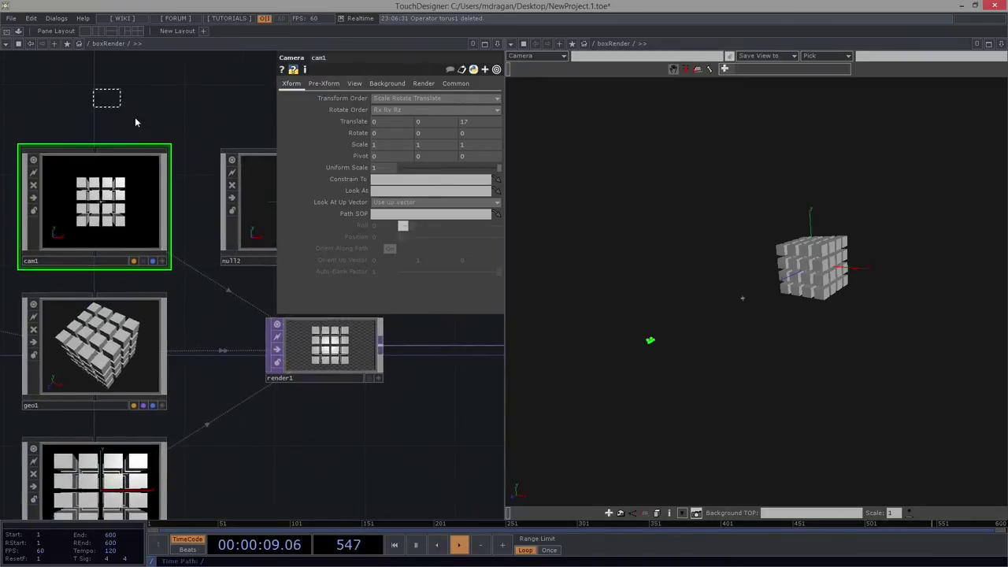
pyautogui.moveTo(247, 172); pyautogui.dragTo(248, 170, button='right')
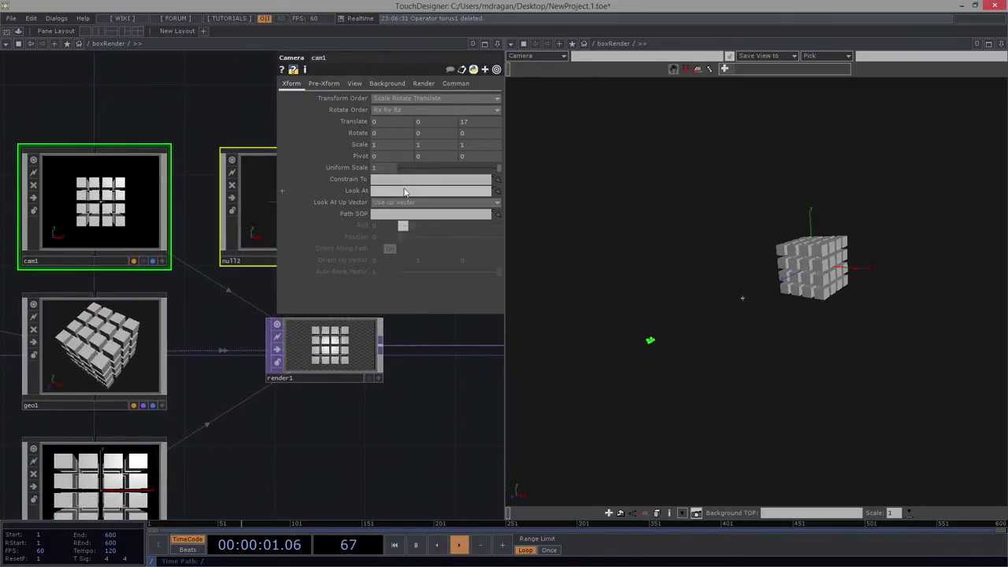
pyautogui.write('5')
pyautogui.press('Return')
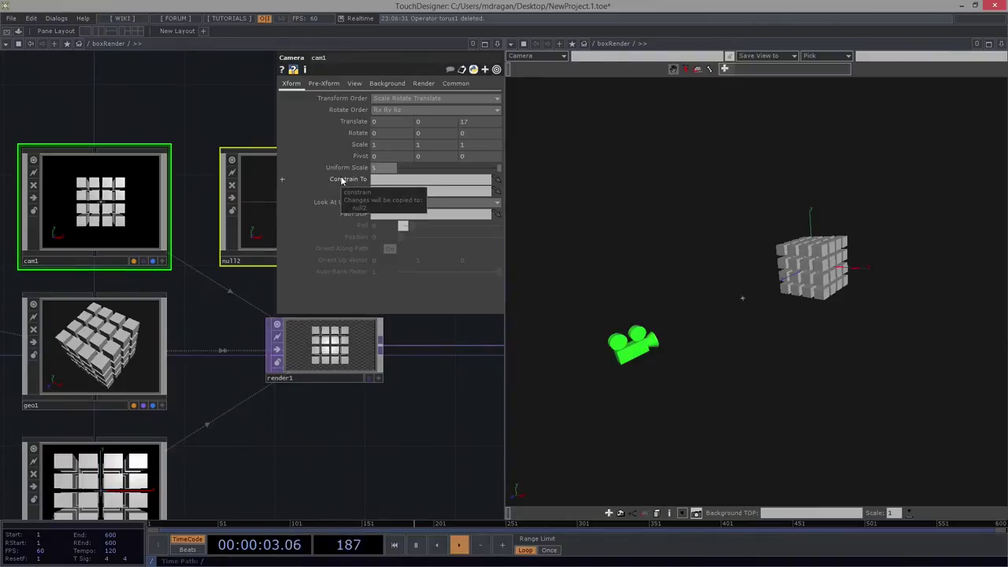
# Set the uniform scale of light1 to 5 so it is easier to see in the Geometry Viewer.
pyautogui.moveTo(693, 337); pyautogui.dragTo(723, 339)
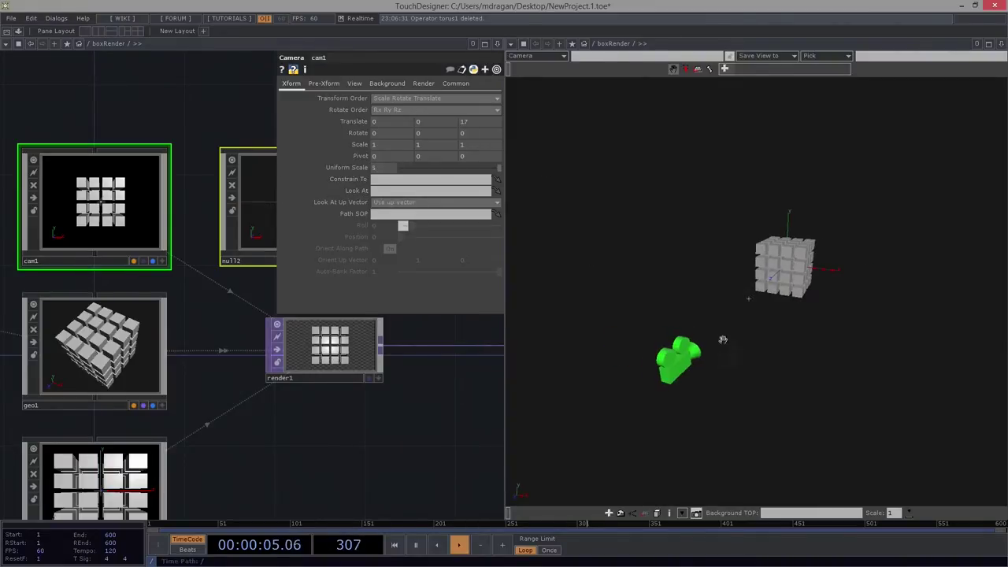
pyautogui.moveTo(333, 446); pyautogui.dragTo(342, 401)
pyautogui.click(103, 449)
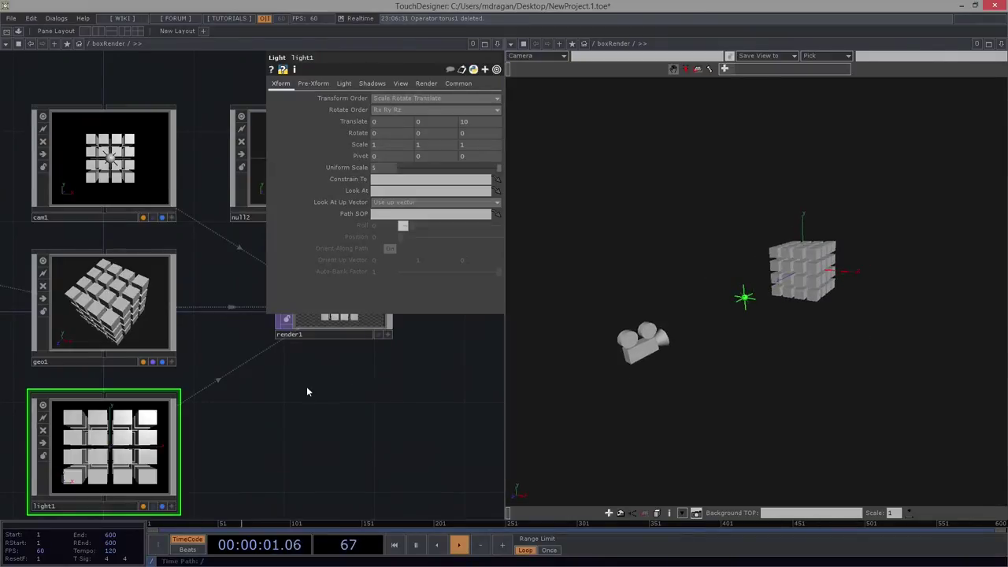
pyautogui.moveTo(307, 391); pyautogui.dragTo(292, 435)
# Set cam1's X translation to -1.1 and test moving it along Y and Z, keeping the Z translation at 17.
pyautogui.click(112, 161)
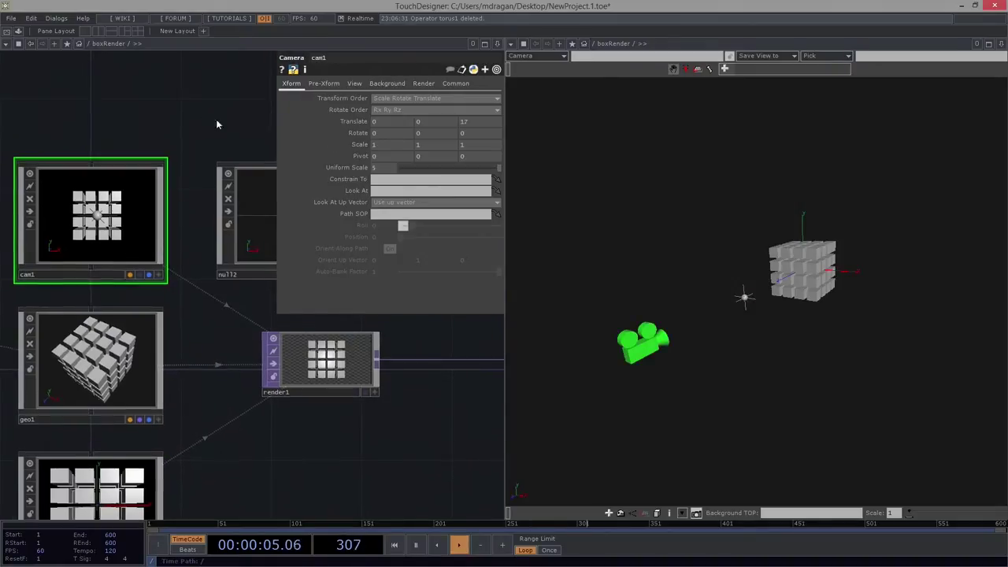
pyautogui.middleClick(399, 124)
pyautogui.moveTo(407, 107)
pyautogui.mouseDown(button='middle')
pyautogui.moveTo(419, 108)
pyautogui.moveTo(397, 105)
pyautogui.moveTo(408, 106)
pyautogui.mouseUp(button='middle')
pyautogui.scroll(2, 398, 125)
pyautogui.moveTo(699, 288); pyautogui.dragTo(719, 338)
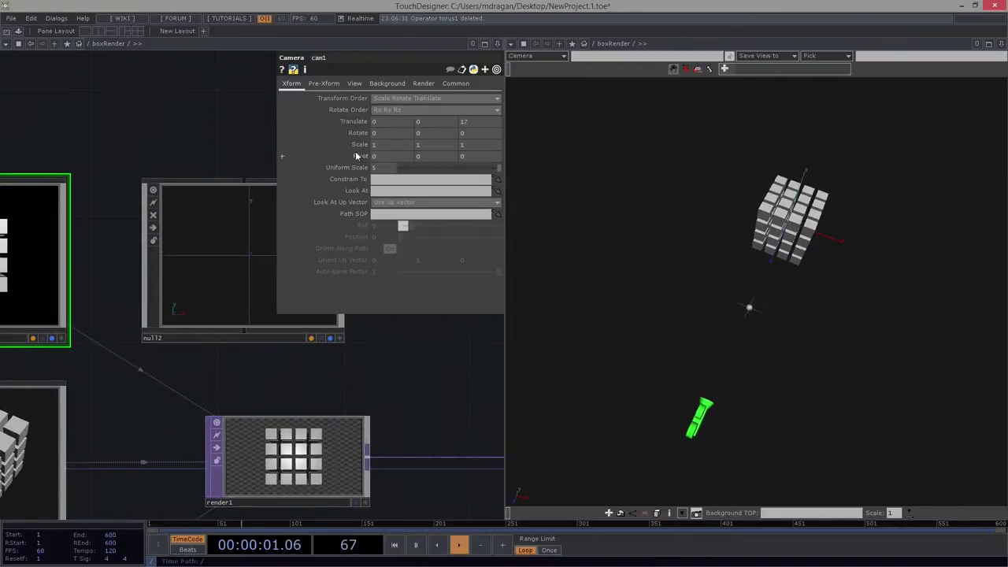
pyautogui.moveTo(384, 126); pyautogui.dragTo(383, 105, button='middle')
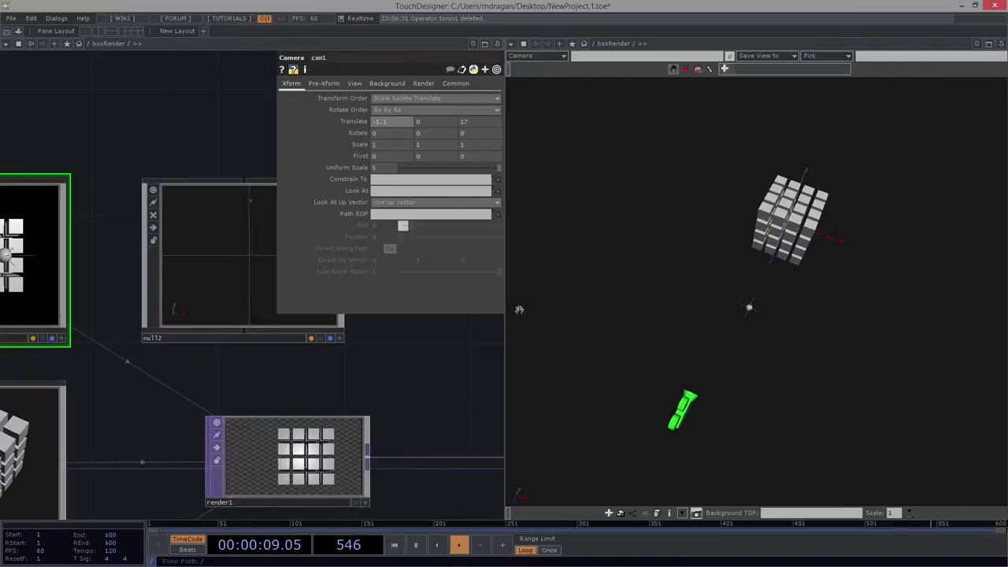
pyautogui.moveTo(440, 125); pyautogui.dragTo(477, 103, button='middle')
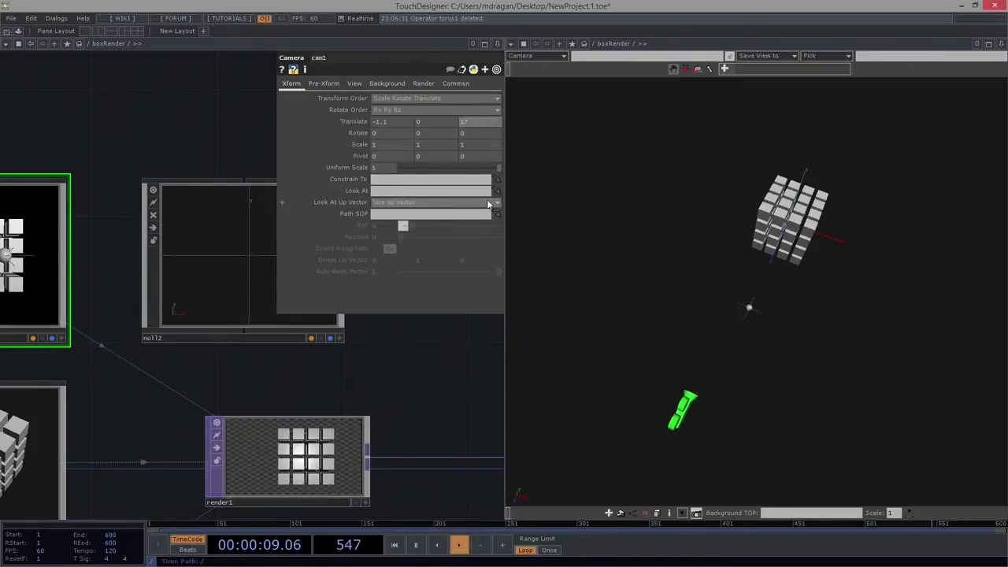
# Try rotating cam1 about its X and Y axes, and reset its X rotation to 0.
pyautogui.moveTo(405, 391); pyautogui.dragTo(446, 357)
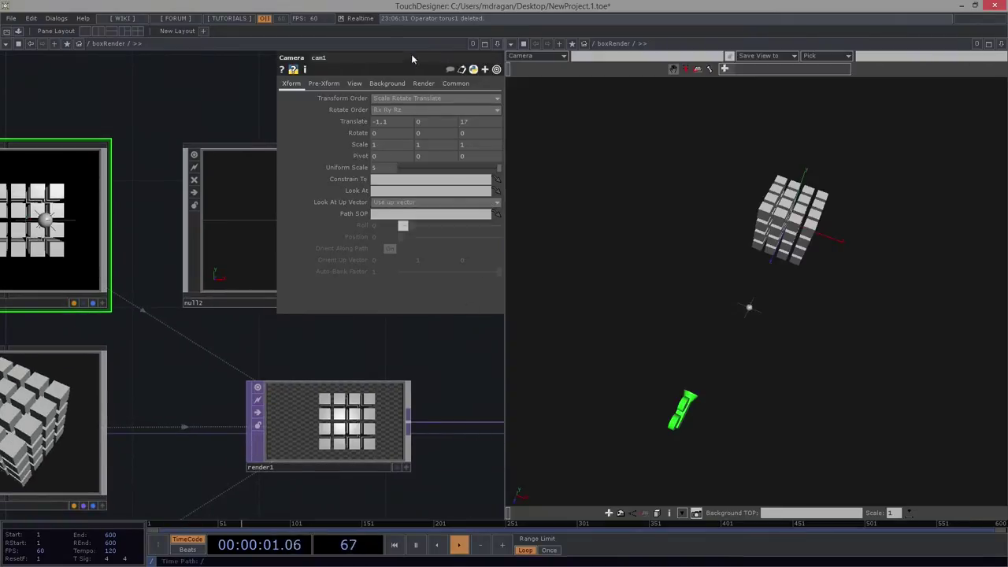
pyautogui.moveTo(407, 136); pyautogui.dragTo(400, 114, button='middle')
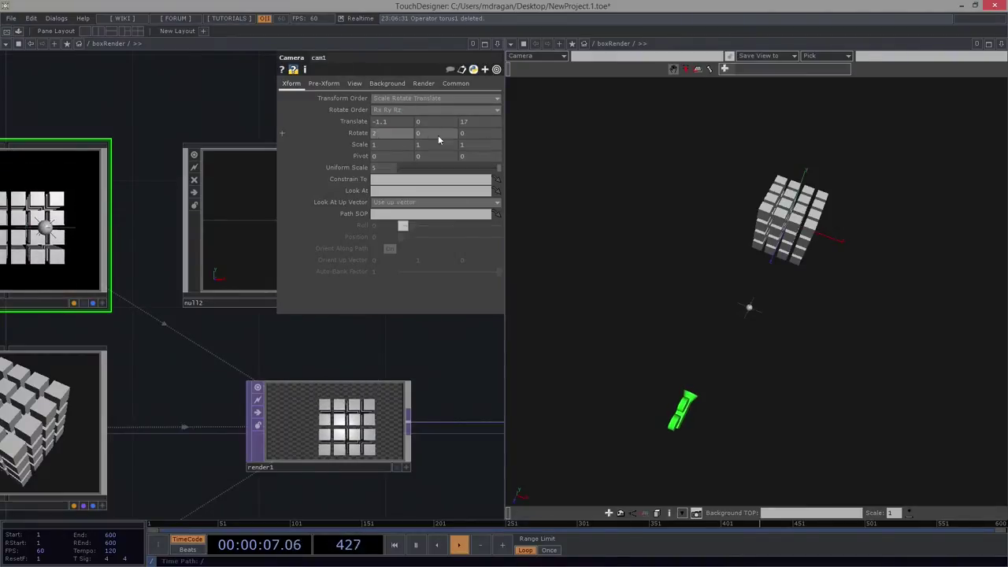
pyautogui.moveTo(437, 135)
pyautogui.mouseDown()
pyautogui.moveTo(421, 118)
pyautogui.moveTo(426, 140)
pyautogui.mouseUp()
pyautogui.write('0')
pyautogui.press('Return')
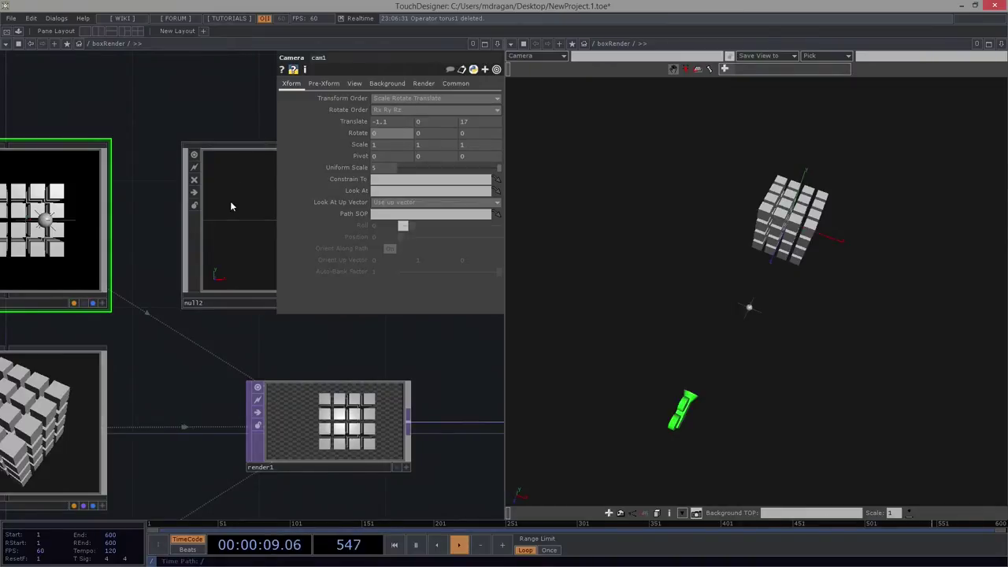
# Set the Z translation of null2 to 13 to place it between the camera and the cubes.
pyautogui.moveTo(204, 127); pyautogui.dragTo(265, 149)
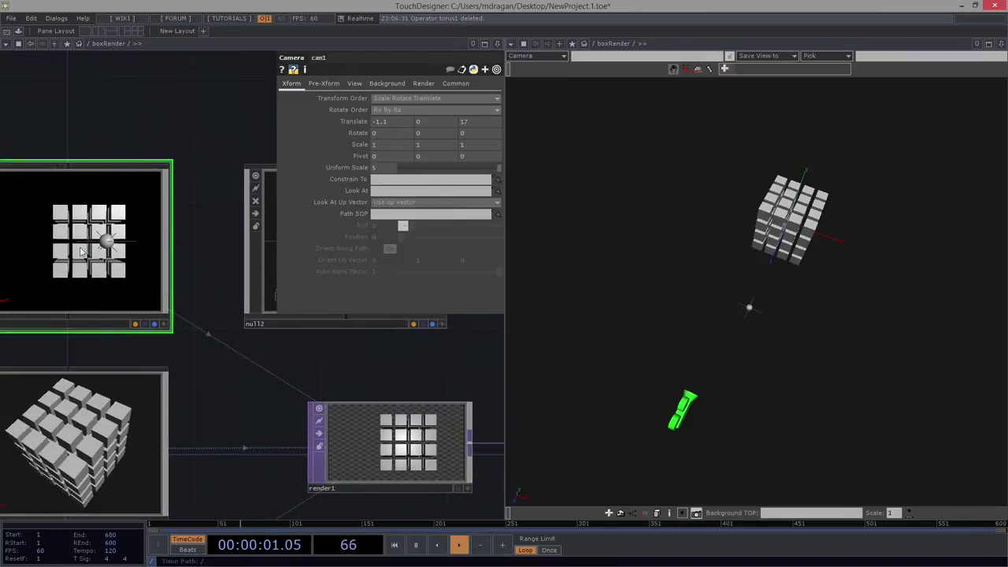
pyautogui.moveTo(174, 133); pyautogui.dragTo(227, 134)
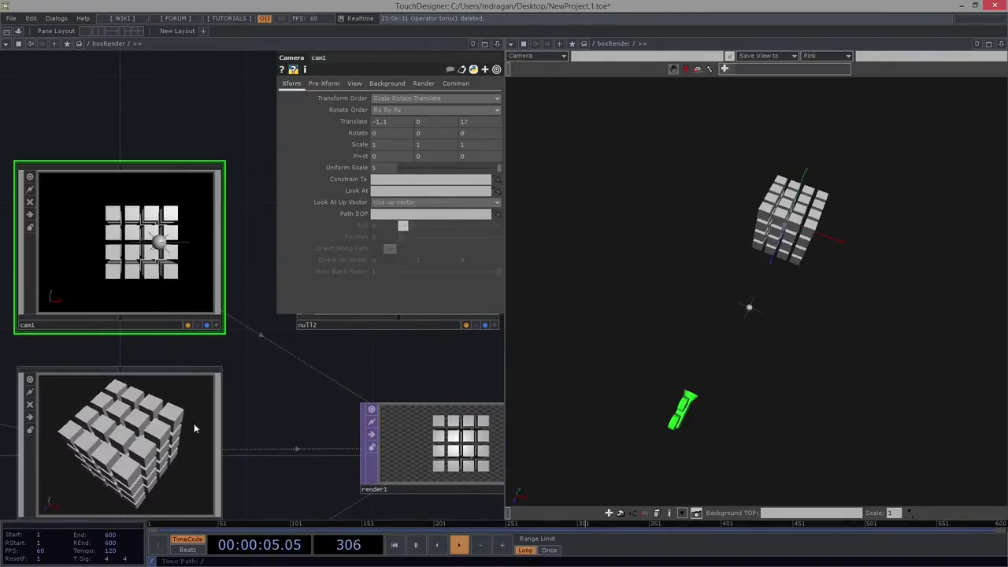
pyautogui.moveTo(280, 409); pyautogui.dragTo(261, 477)
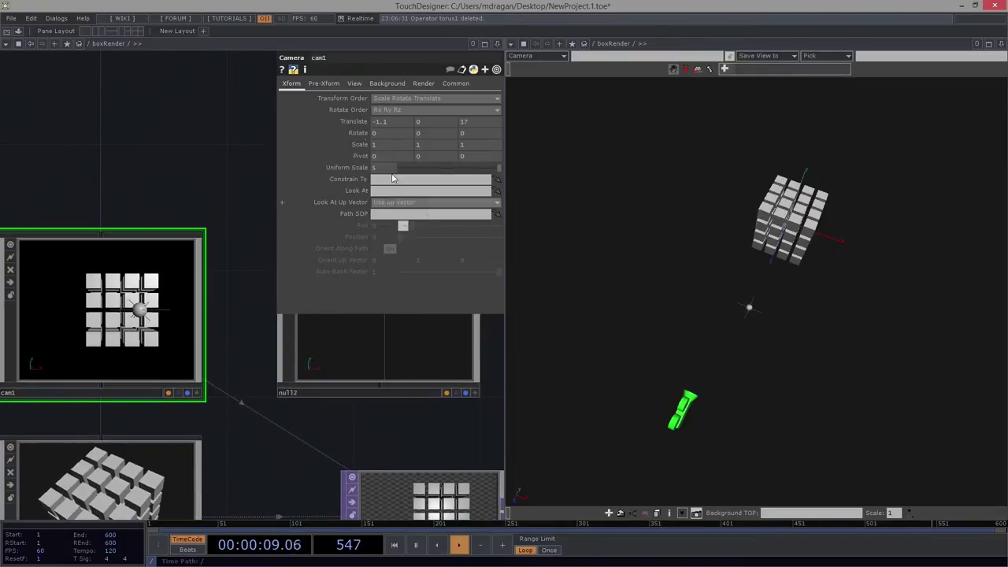
pyautogui.click(439, 380)
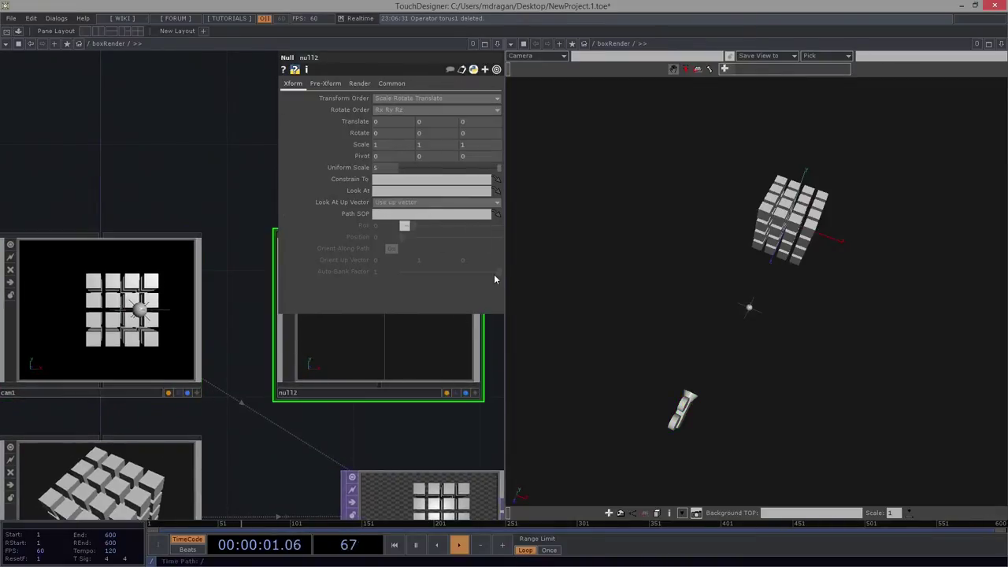
pyautogui.moveTo(468, 122); pyautogui.dragTo(472, 103, button='middle')
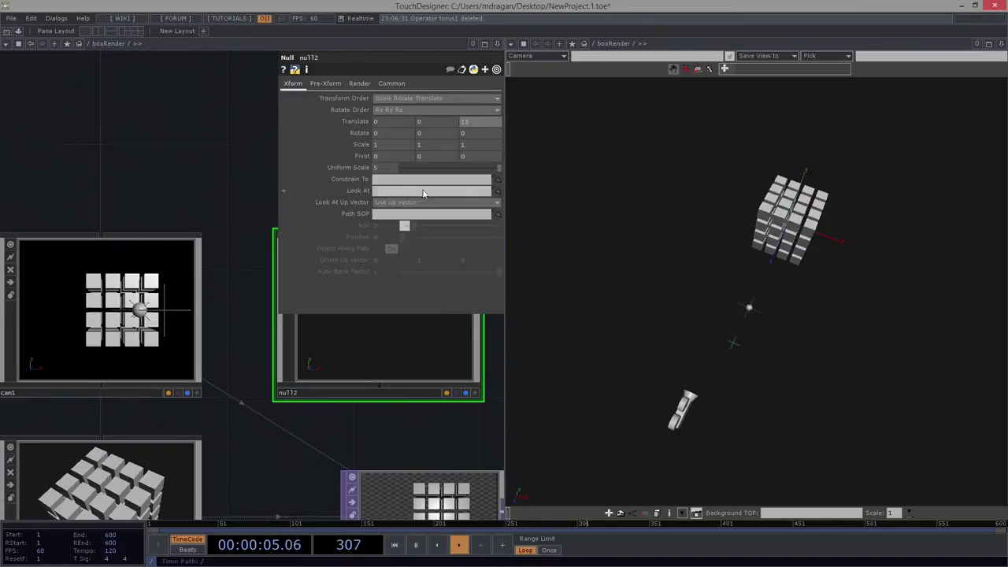
# Make cam1 look at null2 and view the camera's new orientation in the Geometry Viewer.
pyautogui.moveTo(737, 344); pyautogui.dragTo(714, 312)
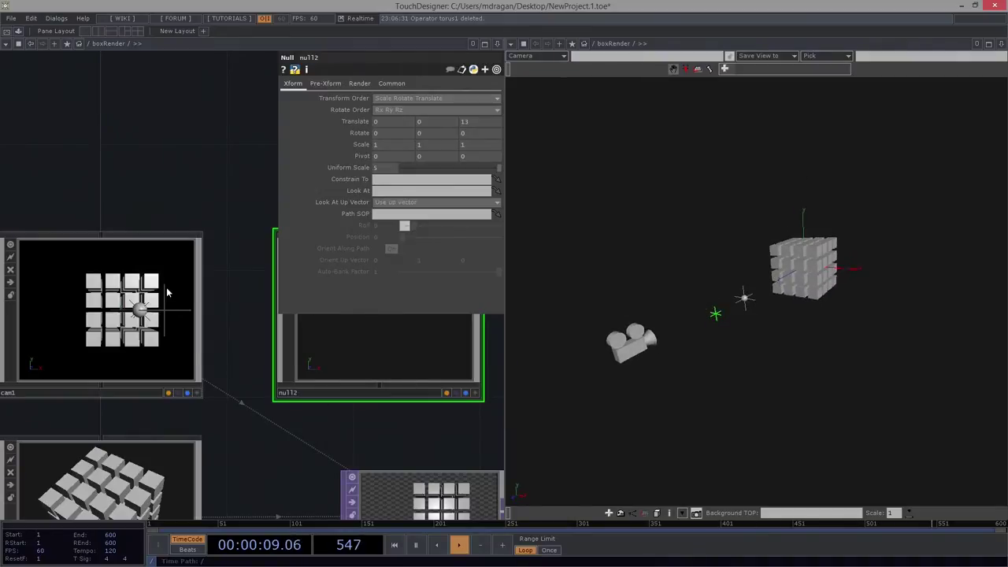
pyautogui.click(139, 330)
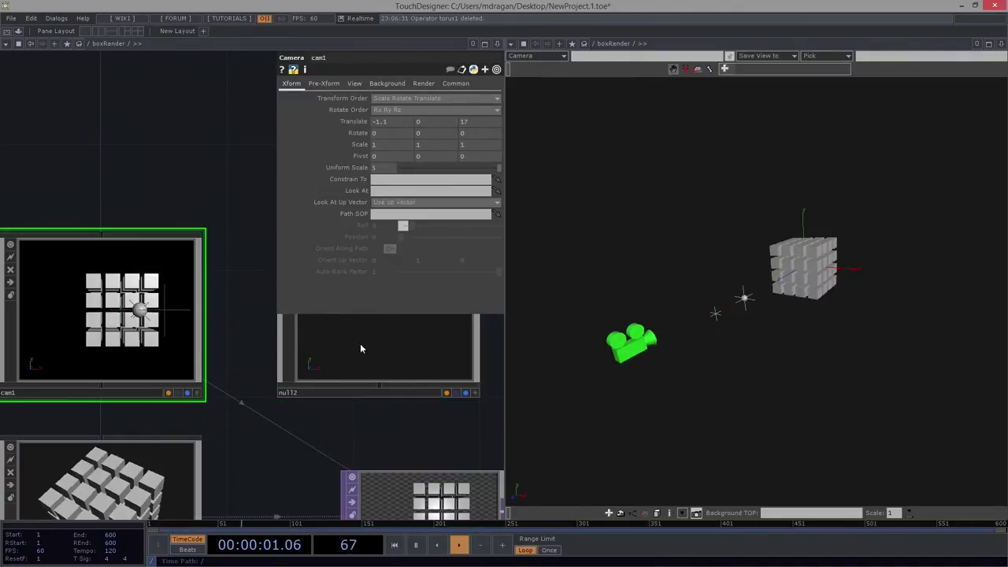
pyautogui.moveTo(360, 343); pyautogui.dragTo(387, 192)
pyautogui.moveTo(669, 322); pyautogui.dragTo(702, 335)
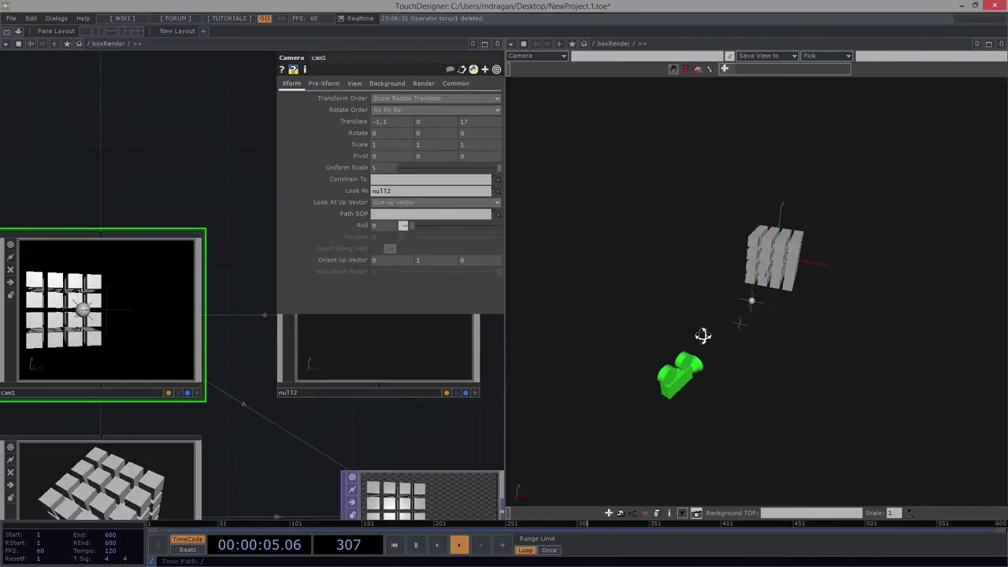
# Try moving null2 along Y with the camera tracking it, and reset its Z translation to 0.
pyautogui.click(354, 363)
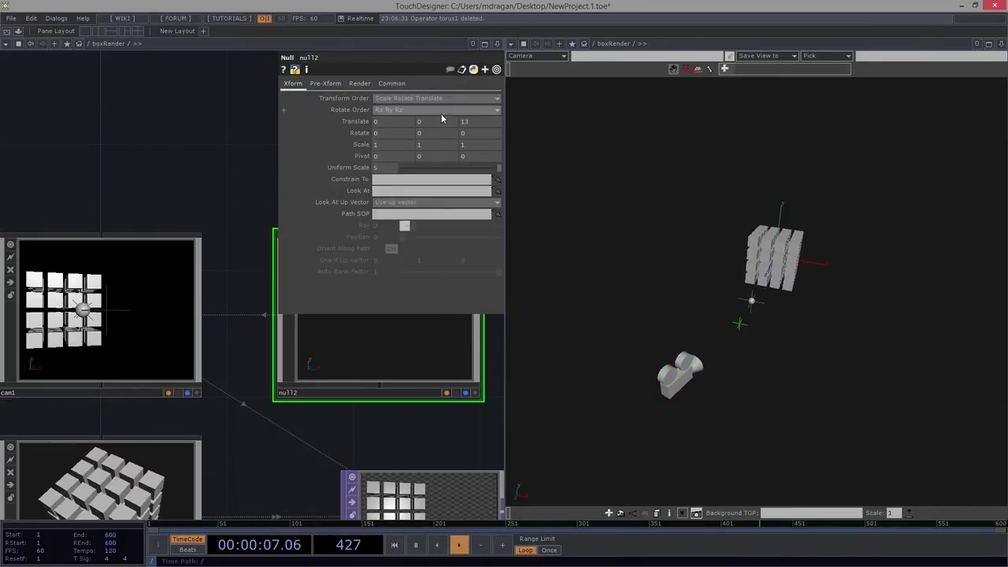
pyautogui.moveTo(436, 120)
pyautogui.mouseDown(button='middle')
pyautogui.moveTo(529, 110)
pyautogui.moveTo(397, 109)
pyautogui.moveTo(452, 109)
pyautogui.moveTo(420, 109)
pyautogui.moveTo(434, 103)
pyautogui.mouseUp(button='middle')
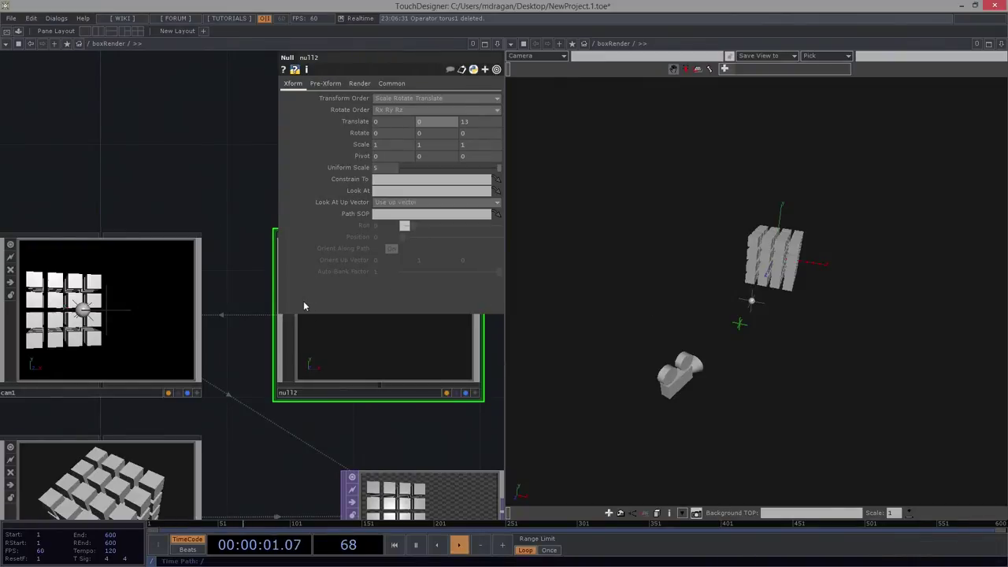
pyautogui.moveTo(349, 420); pyautogui.dragTo(314, 419)
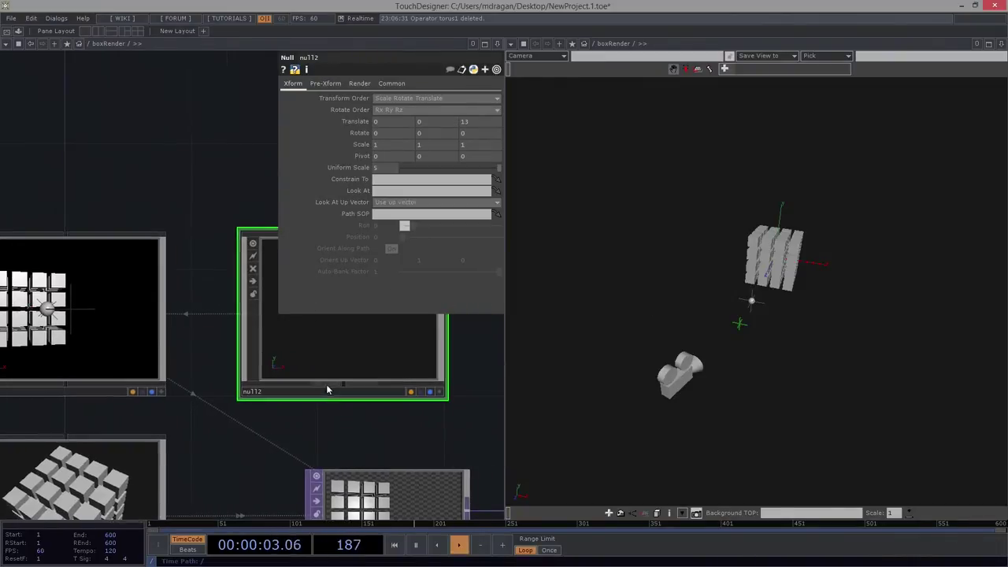
pyautogui.click(475, 124)
pyautogui.write('0')
pyautogui.press('Return')
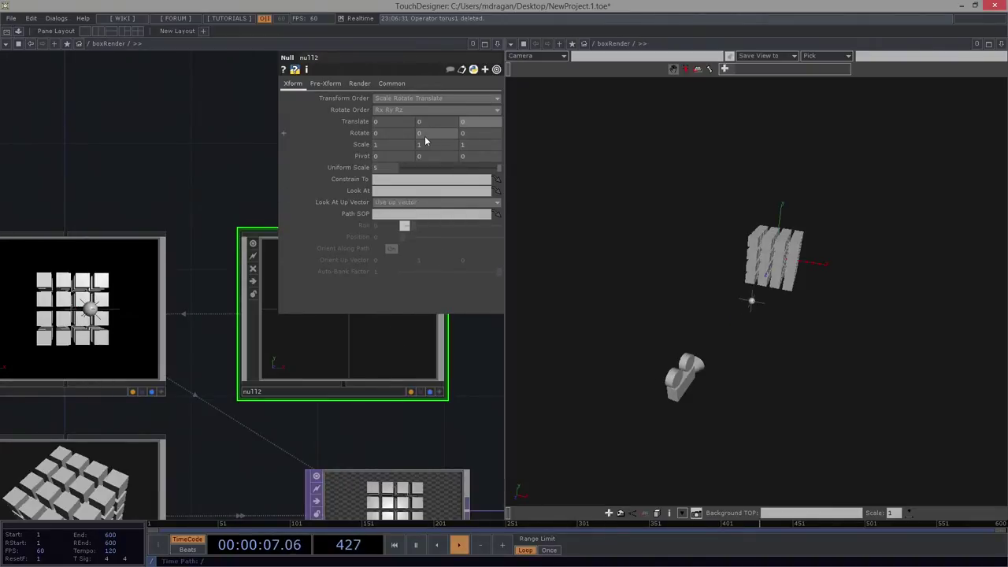
# Set cam1's X translation to -12.1 so it moves sideways while aimed at null2.
pyautogui.moveTo(156, 148)
pyautogui.mouseDown()
pyautogui.moveTo(131, 146)
pyautogui.moveTo(159, 151)
pyautogui.mouseUp()
pyautogui.moveTo(159, 154); pyautogui.dragTo(105, 284, button='right')
pyautogui.click(107, 287)
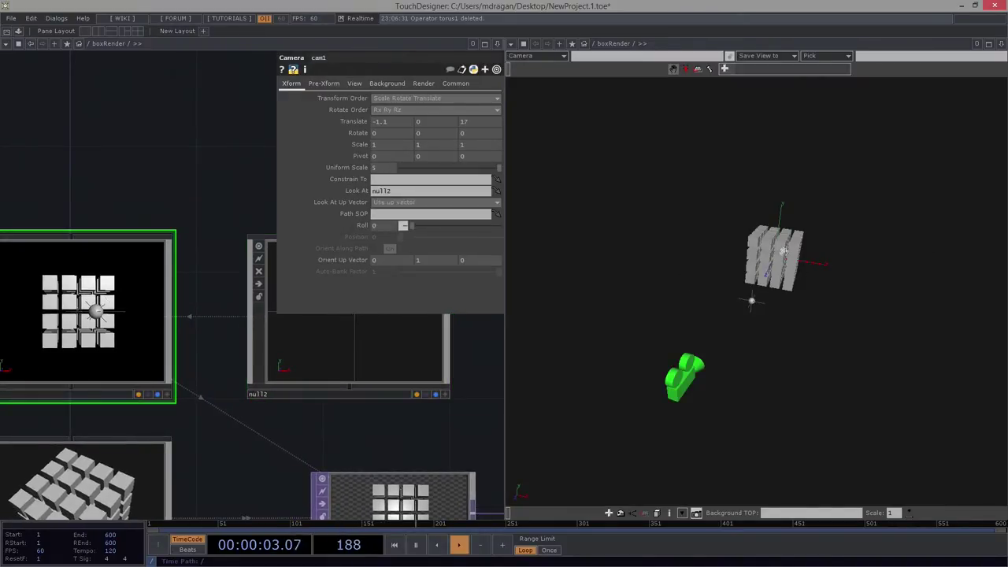
pyautogui.moveTo(230, 488); pyautogui.dragTo(252, 361)
pyautogui.moveTo(239, 297); pyautogui.dragTo(240, 201)
pyautogui.moveTo(213, 357); pyautogui.dragTo(265, 381)
pyautogui.moveTo(883, 219); pyautogui.dragTo(784, 294)
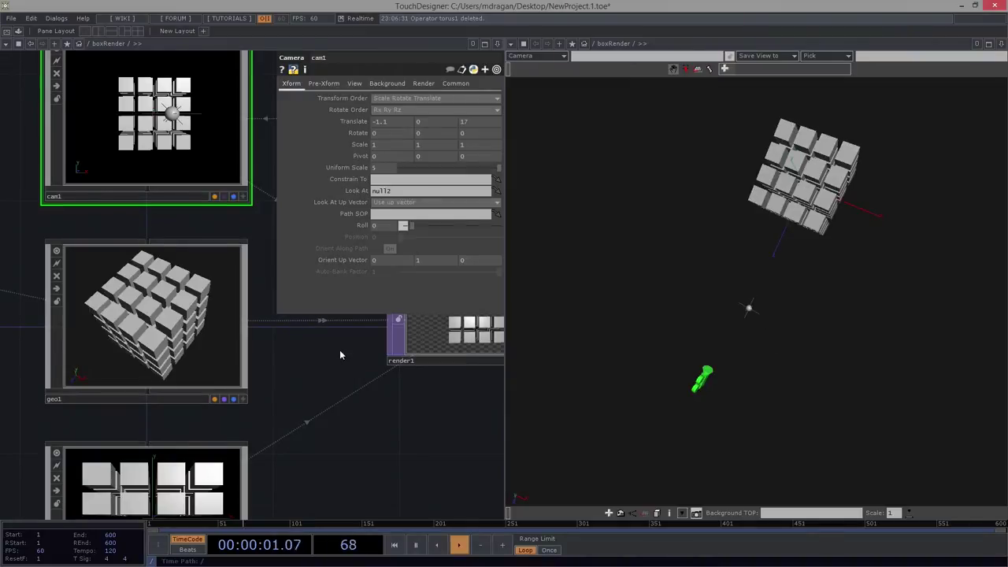
pyautogui.scroll(7, 339, 349)
pyautogui.moveTo(360, 378); pyautogui.dragTo(346, 398)
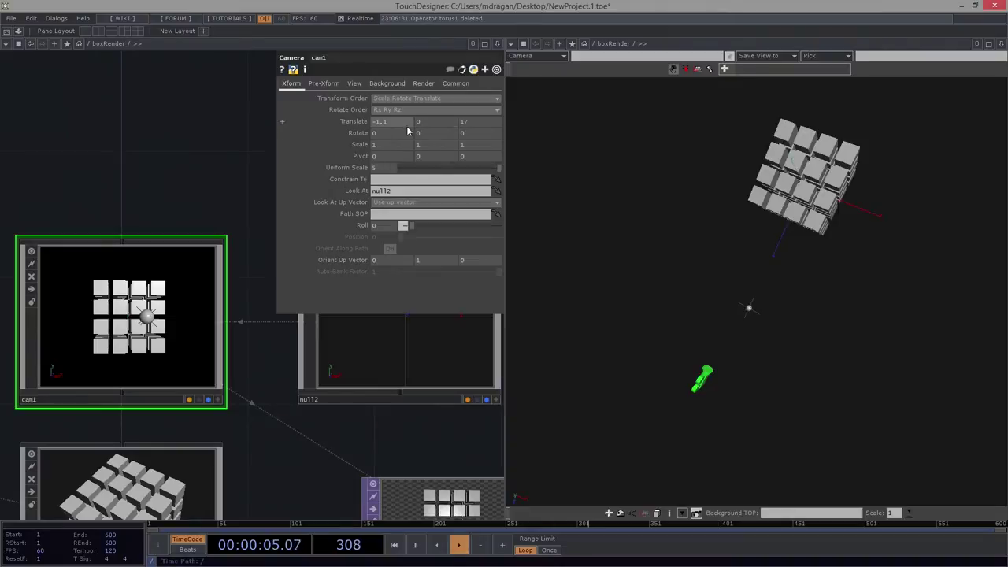
pyautogui.moveTo(405, 124)
pyautogui.mouseDown(button='middle')
pyautogui.moveTo(407, 103)
pyautogui.moveTo(399, 105)
pyautogui.mouseUp(button='middle')
# Try moving null2 along its axes, return its translation to 0, and inspect the result in render1.
pyautogui.click(414, 337)
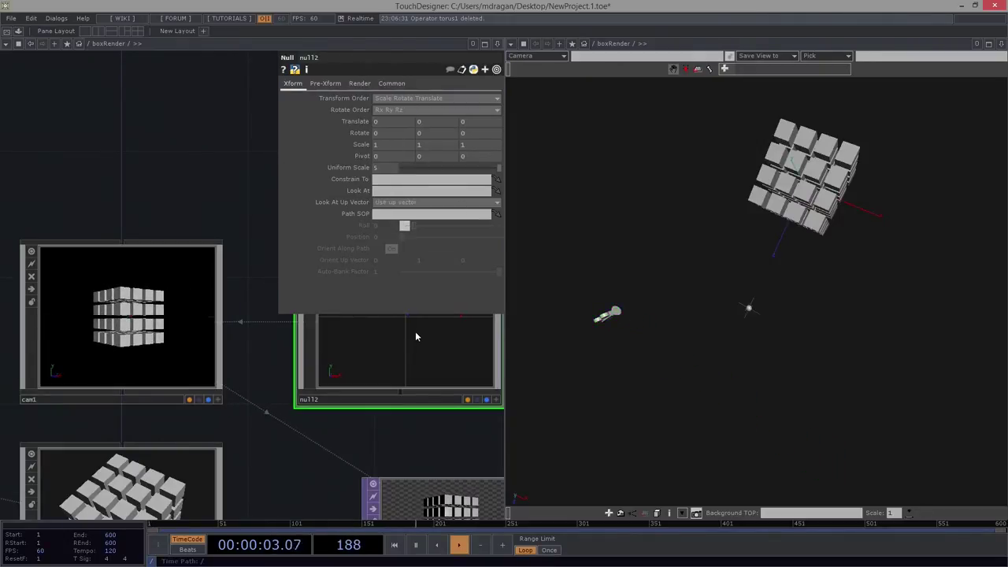
pyautogui.moveTo(475, 123)
pyautogui.mouseDown(button='middle')
pyautogui.moveTo(479, 95)
pyautogui.moveTo(488, 104)
pyautogui.moveTo(476, 107)
pyautogui.mouseUp(button='middle')
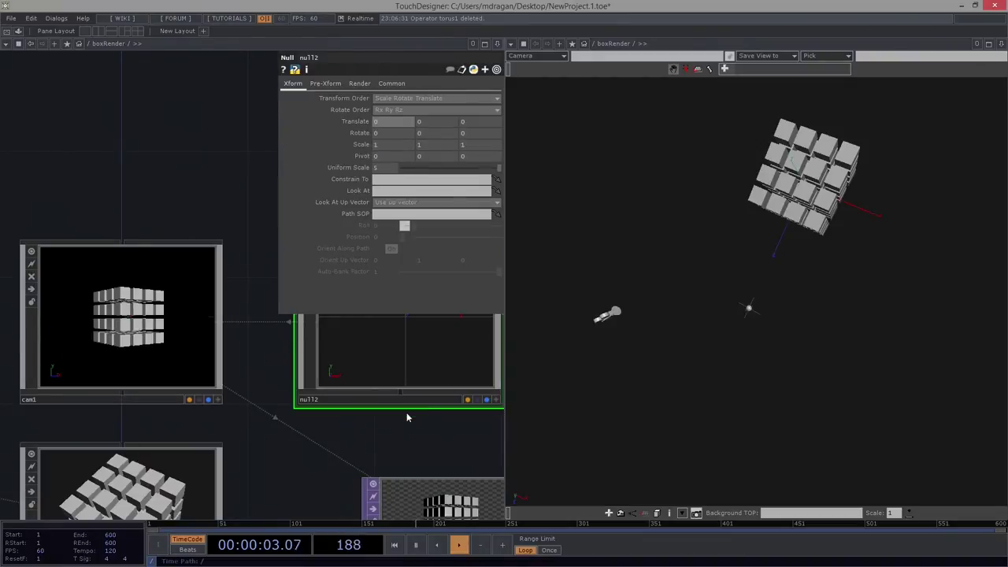
pyautogui.moveTo(371, 426); pyautogui.dragTo(292, 393)
pyautogui.moveTo(444, 397); pyautogui.dragTo(439, 333)
pyautogui.scroll(5, 383, 412)
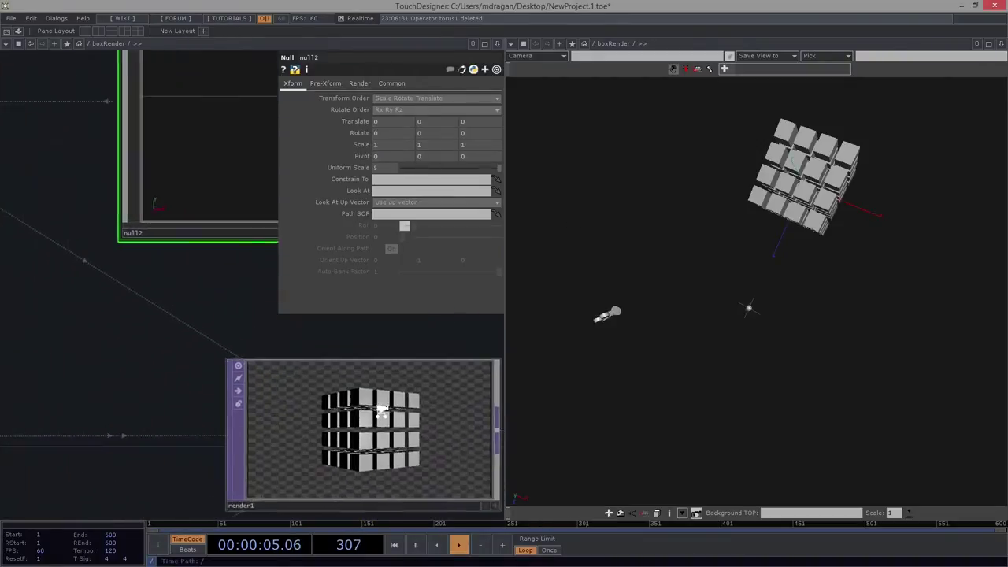
pyautogui.scroll(-3, 369, 409)
pyautogui.moveTo(156, 329); pyautogui.dragTo(227, 296)
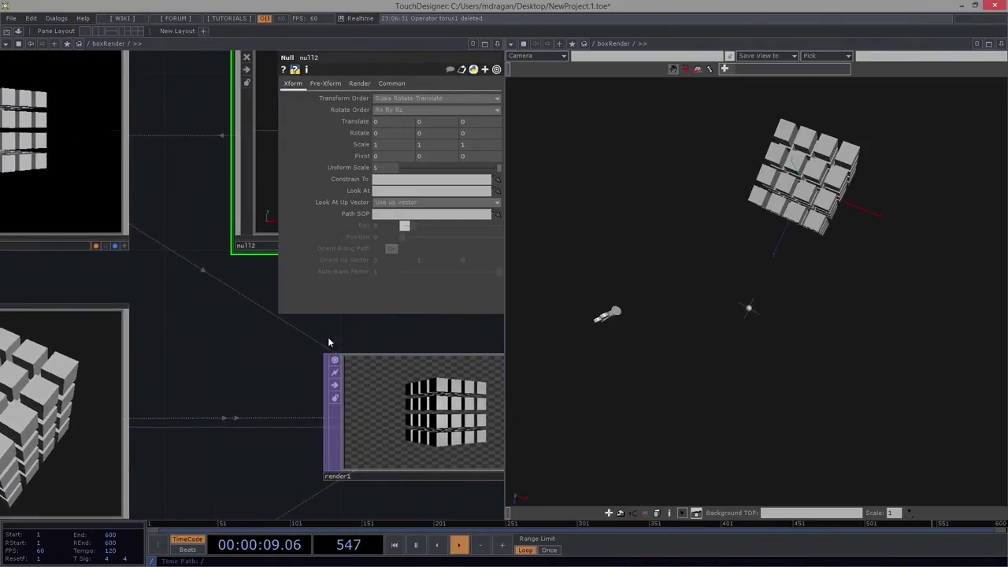
# Close the Geometry Viewer pane and turn on the background display of the final TOP.
pyautogui.click(1001, 45)
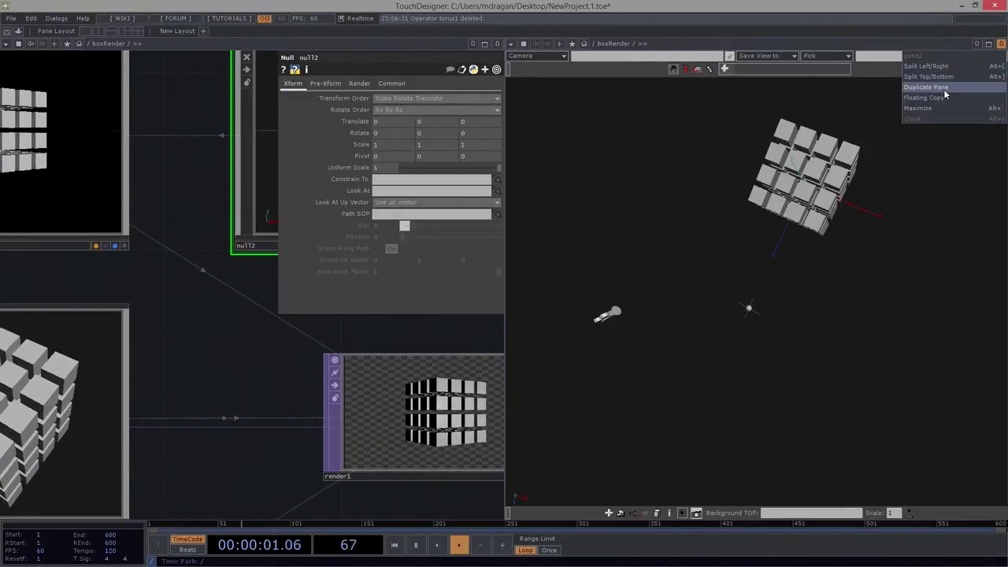
pyautogui.click(912, 118)
pyautogui.moveTo(643, 244); pyautogui.dragTo(126, 197)
pyautogui.scroll(-3, 843, 381)
pyautogui.click(823, 386)
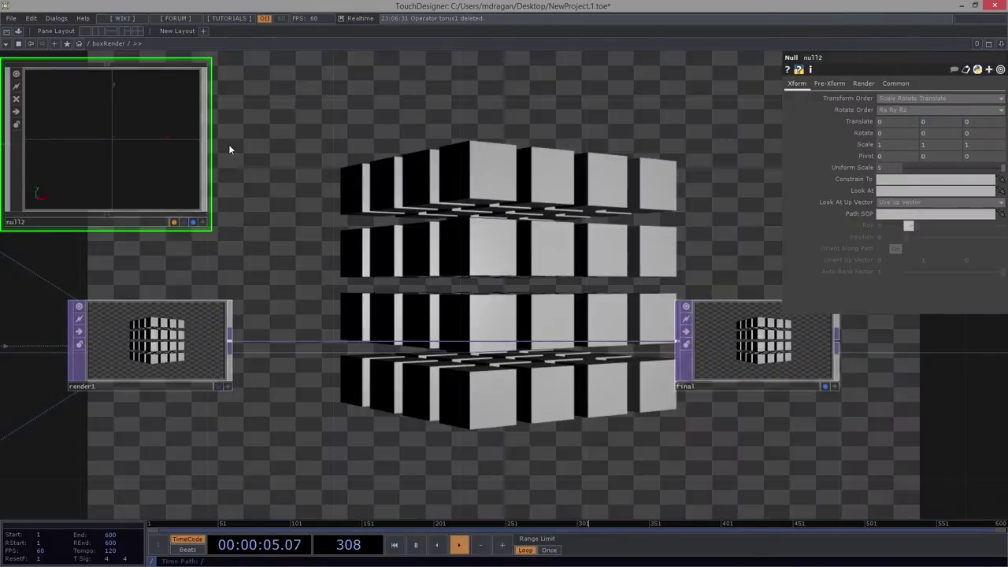
# Set cam1's translation to 14.9, 17, 8 to view the cube grid from above and to the side.
pyautogui.moveTo(401, 140); pyautogui.dragTo(637, 191)
pyautogui.moveTo(193, 125); pyautogui.dragTo(327, 172)
pyautogui.click(240, 275)
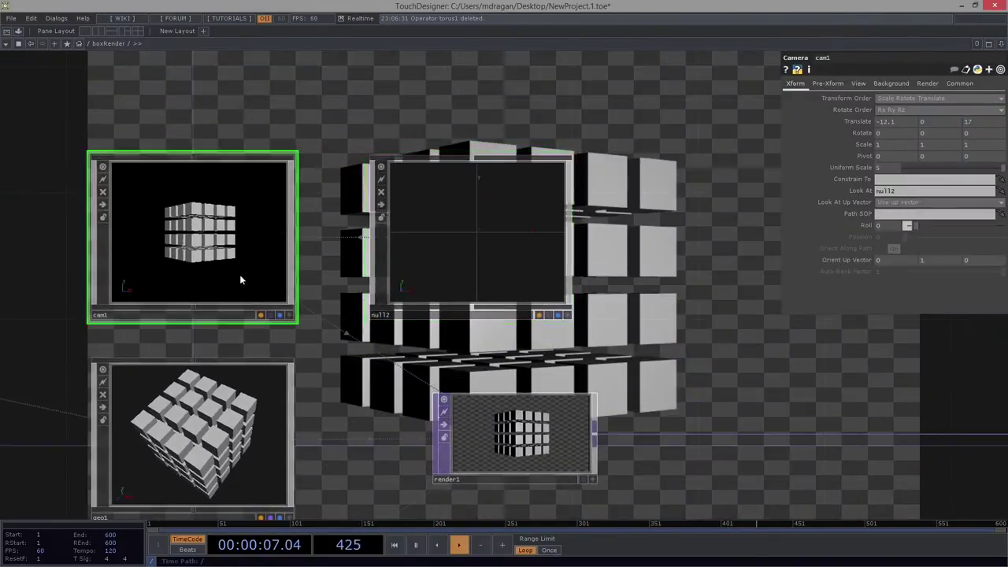
pyautogui.click(527, 169)
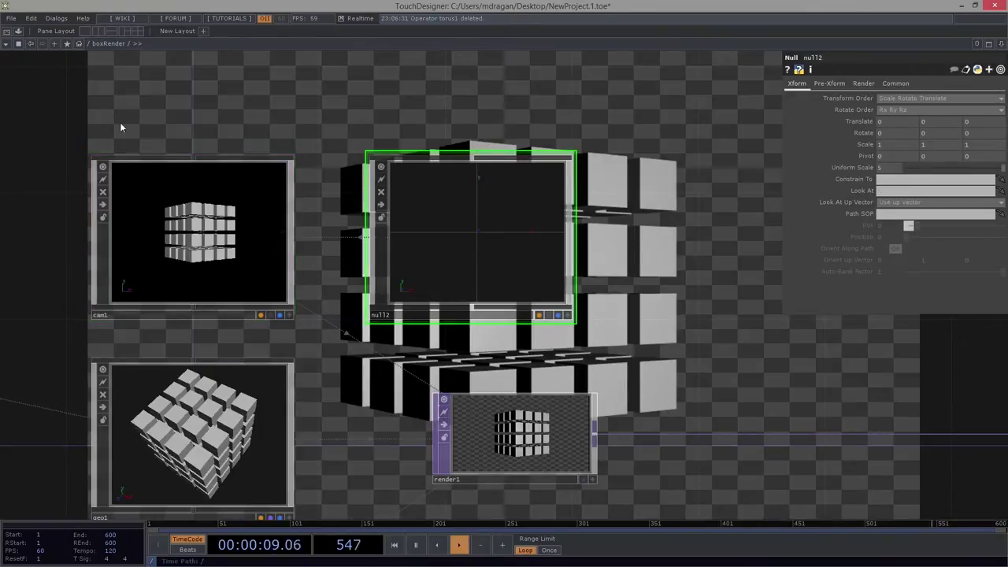
pyautogui.click(278, 206)
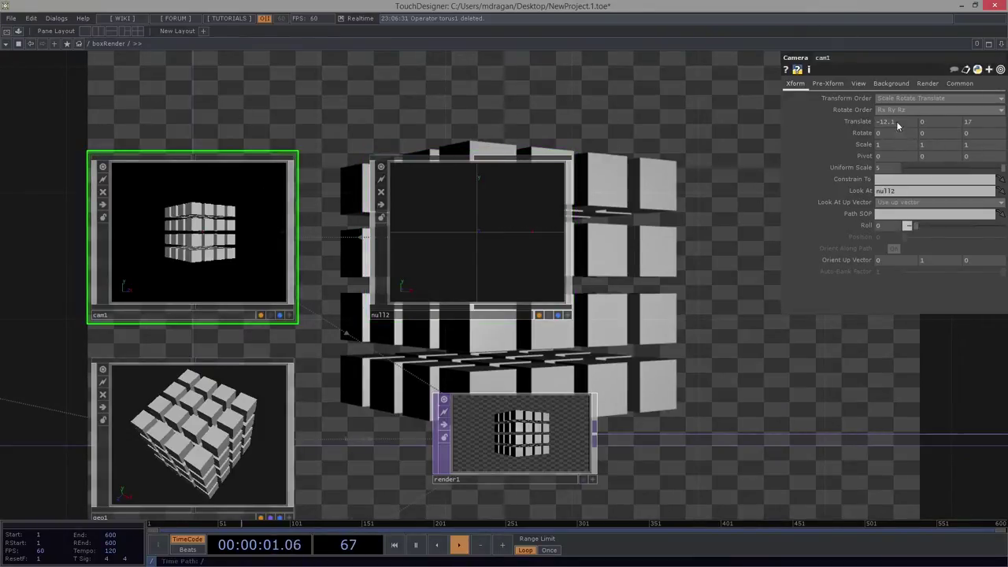
pyautogui.moveTo(909, 110); pyautogui.dragTo(977, 104, button='middle')
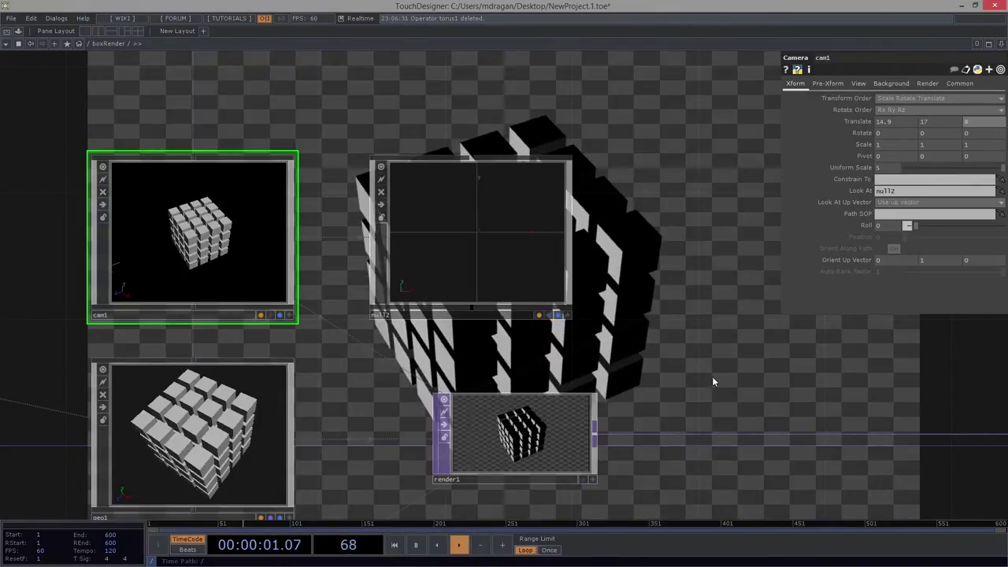
pyautogui.moveTo(650, 368); pyautogui.dragTo(549, 463)
pyautogui.moveTo(582, 255); pyautogui.dragTo(470, 277)
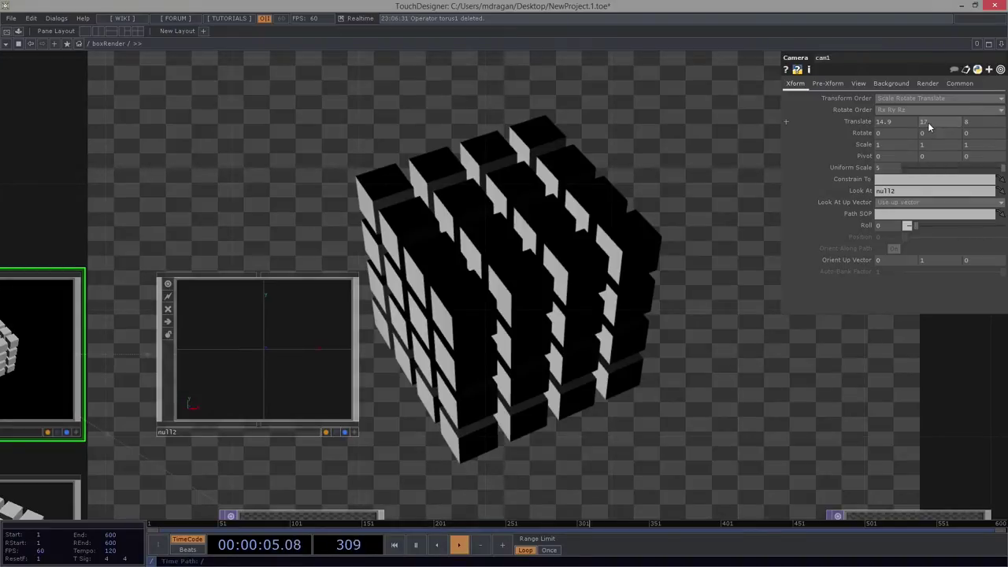
# Set cam1's X translation to 9.8 and turn off the background display of the final TOP.
pyautogui.moveTo(879, 122); pyautogui.dragTo(933, 112, button='middle')
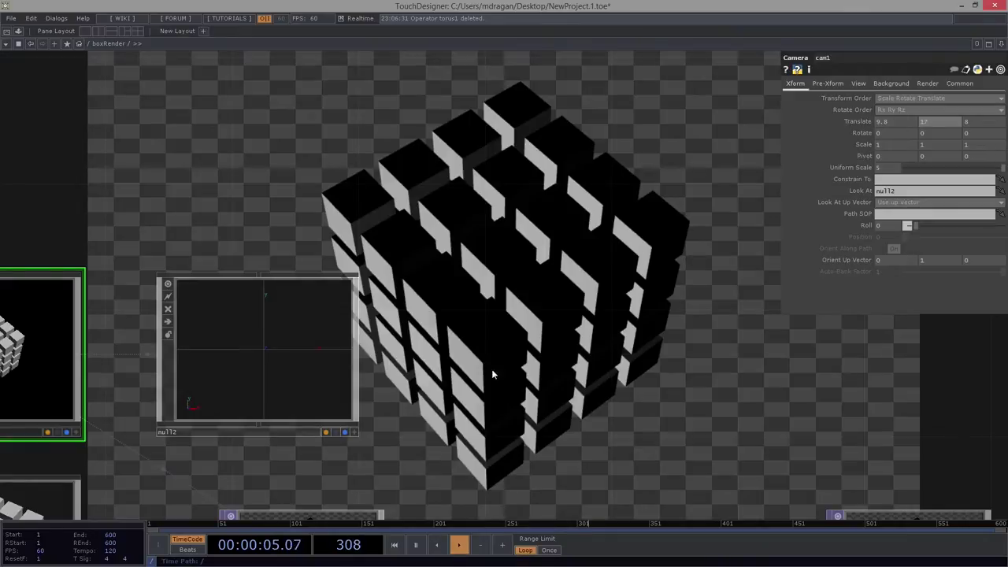
pyautogui.moveTo(493, 375); pyautogui.dragTo(502, 186)
pyautogui.scroll(-4, 503, 181)
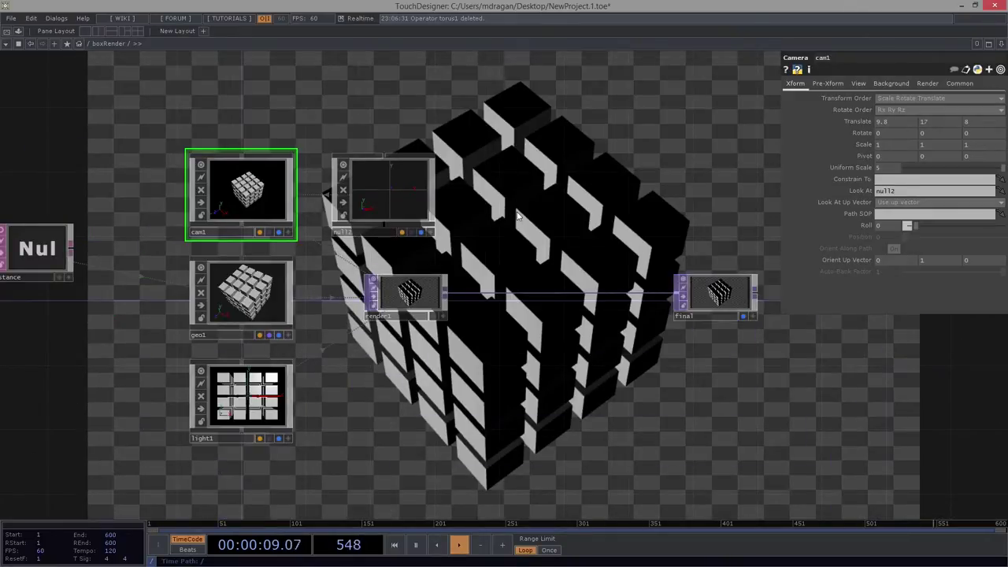
pyautogui.moveTo(669, 391); pyautogui.dragTo(745, 435)
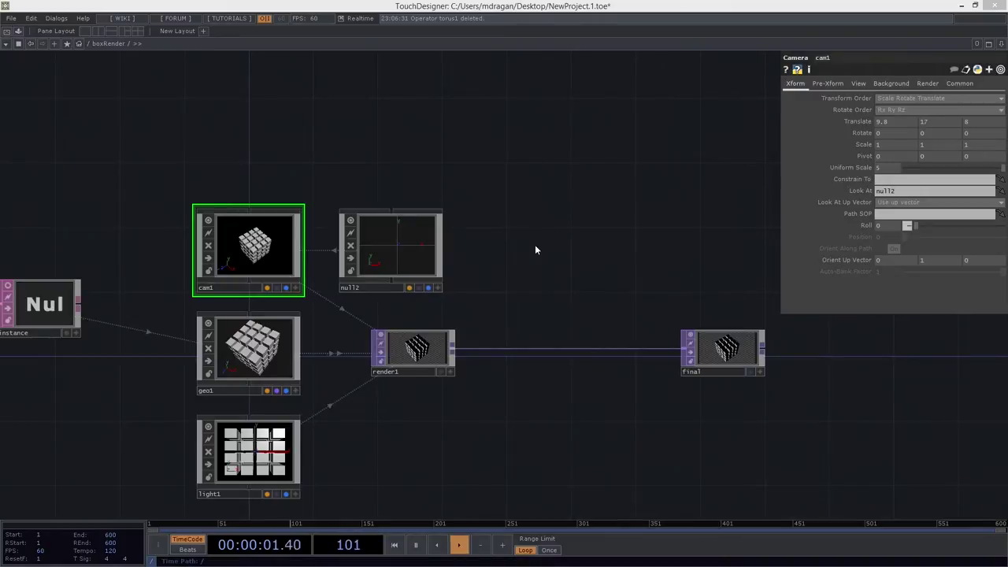
pyautogui.scroll(4, 521, 243)
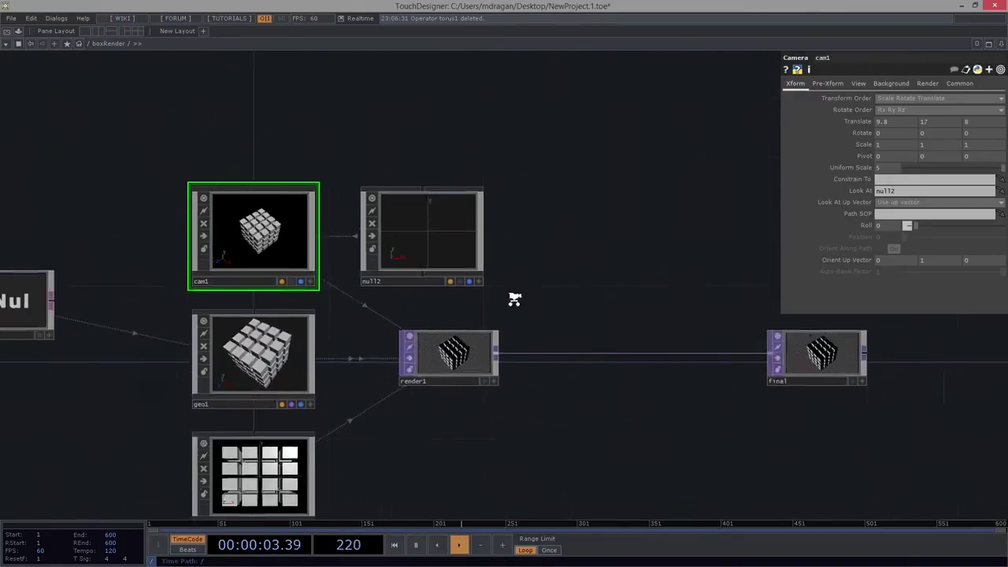
pyautogui.moveTo(659, 257); pyautogui.dragTo(698, 222)
pyautogui.moveTo(508, 405); pyautogui.dragTo(81, 383)
pyautogui.scroll(4, 687, 316)
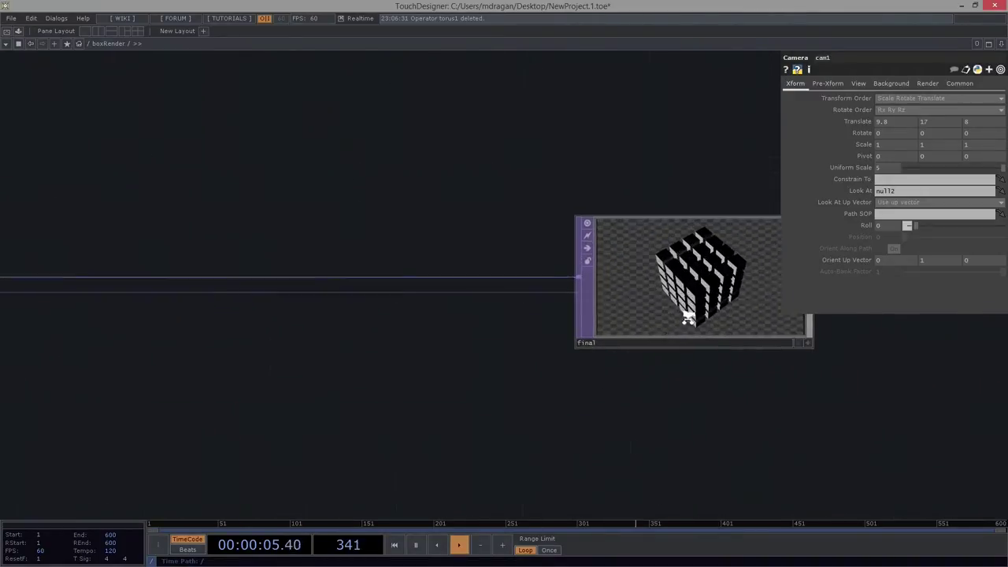
pyautogui.moveTo(738, 431); pyautogui.dragTo(479, 437)
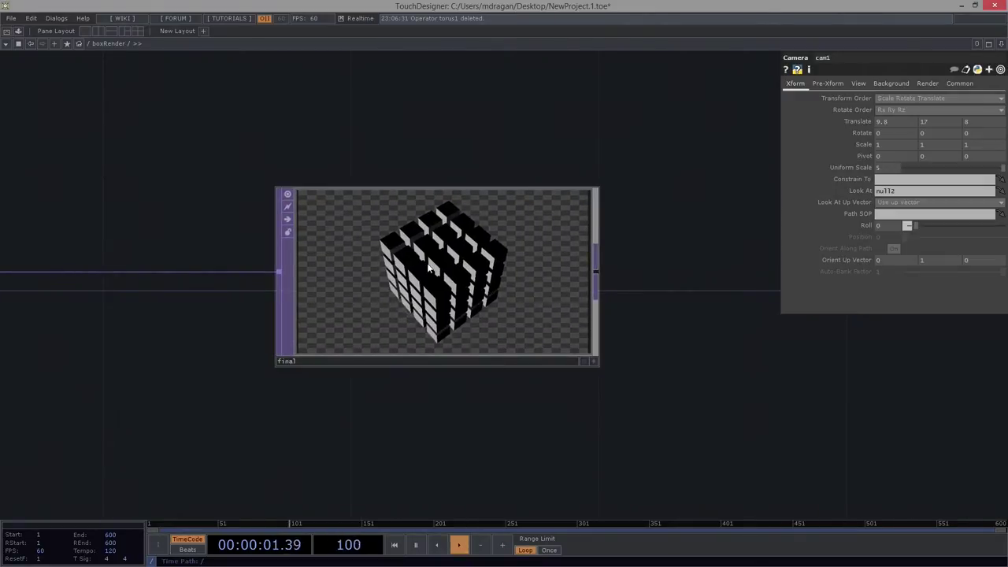
# Insert a Transform SOP into the connection between box1 and null1.
pyautogui.scroll(-5, 435, 270)
pyautogui.moveTo(228, 247); pyautogui.dragTo(604, 303)
pyautogui.scroll(-7, 612, 302)
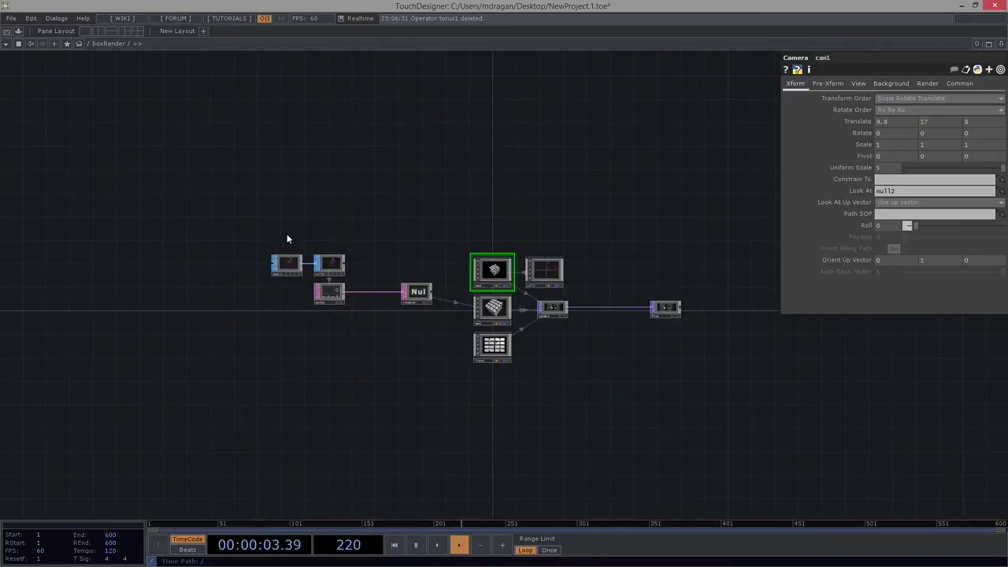
pyautogui.moveTo(303, 258); pyautogui.dragTo(438, 229)
pyautogui.scroll(3, 438, 231)
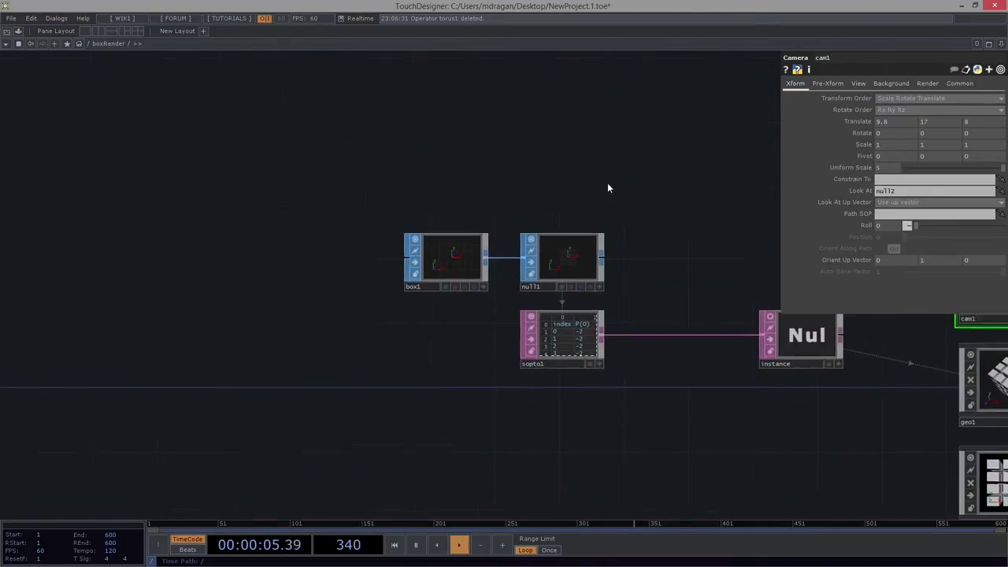
pyautogui.scroll(3, 538, 244)
pyautogui.moveTo(538, 244); pyautogui.dragTo(86, 228)
pyautogui.rightClick(306, 245)
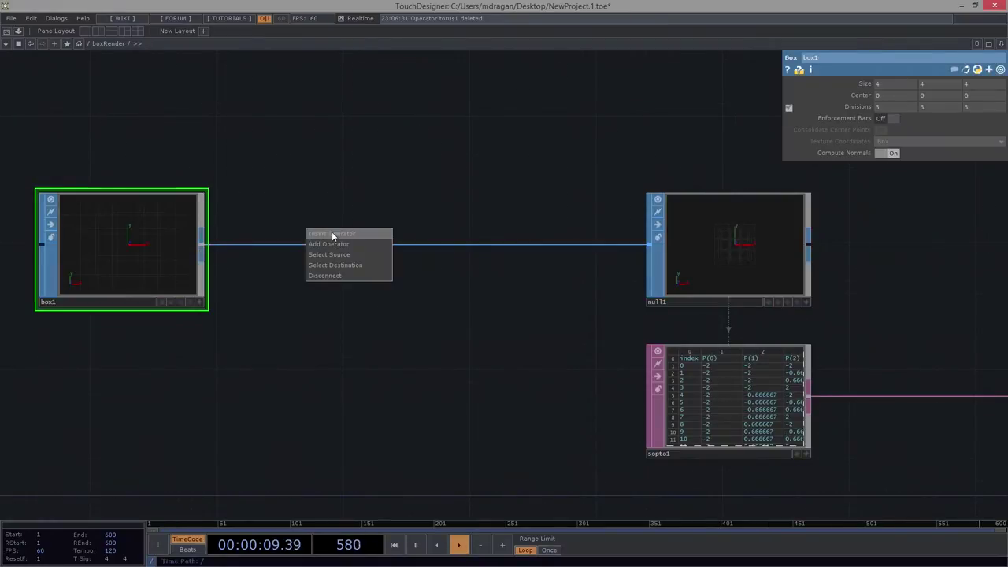
pyautogui.click(342, 234)
pyautogui.write('tran')
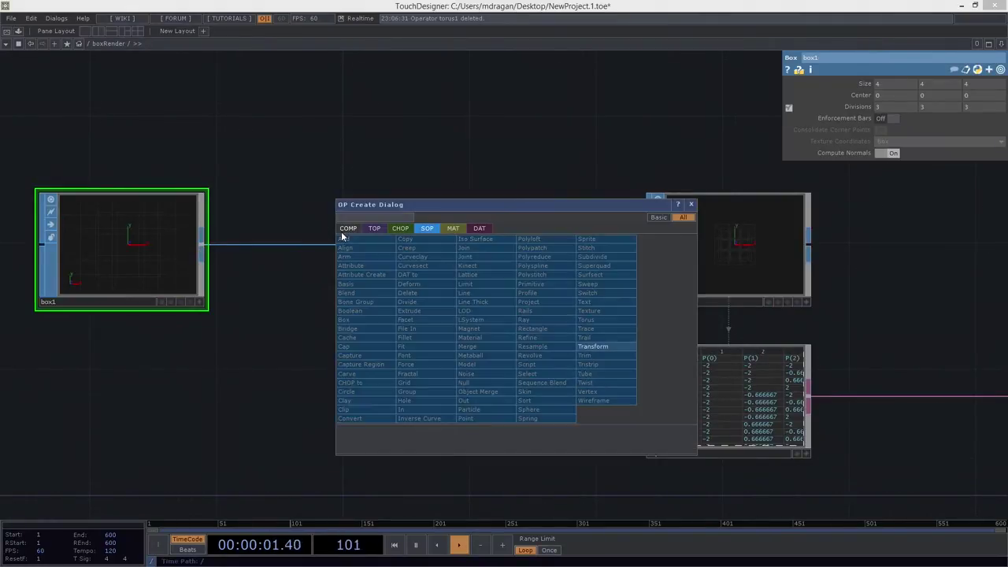
pyautogui.click(620, 350)
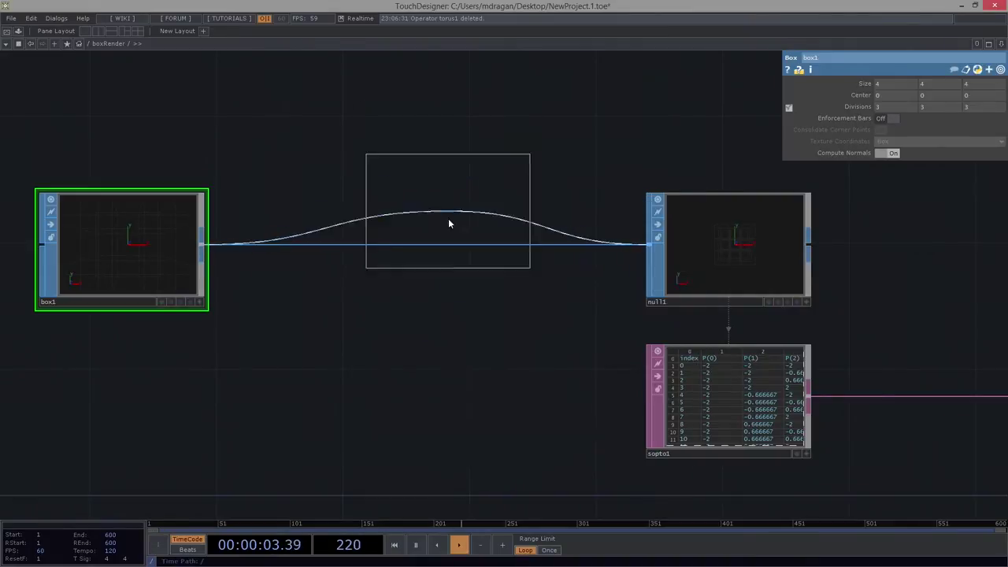
pyautogui.click(444, 250)
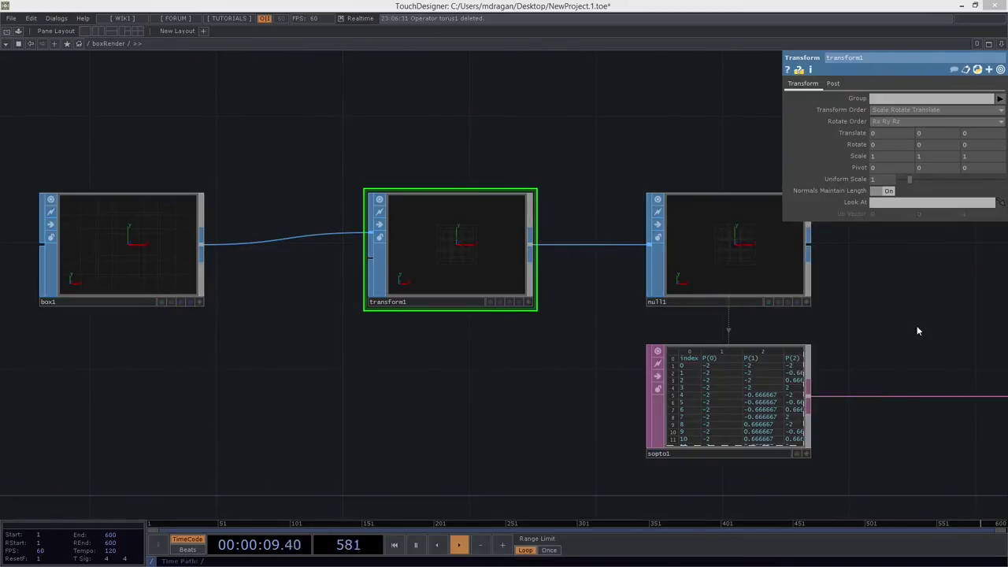
# Vary transform1's Uniform Scale while watching the cube spacing in render1, and leave it at 1.02.
pyautogui.moveTo(916, 326); pyautogui.dragTo(292, 285)
pyautogui.moveTo(776, 255); pyautogui.dragTo(50, 245)
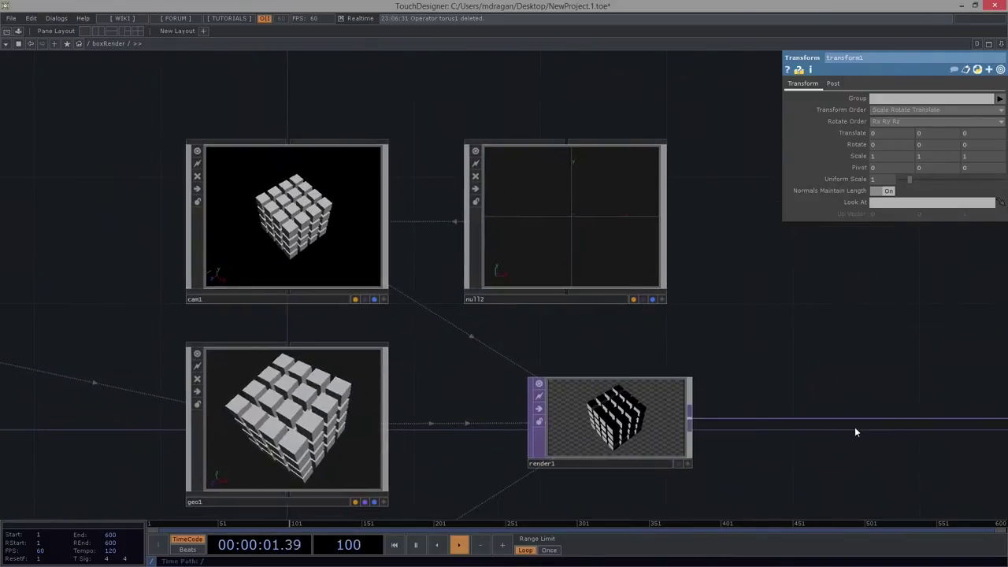
pyautogui.moveTo(872, 381); pyautogui.dragTo(845, 289)
pyautogui.moveTo(501, 339); pyautogui.dragTo(530, 364, button='middle')
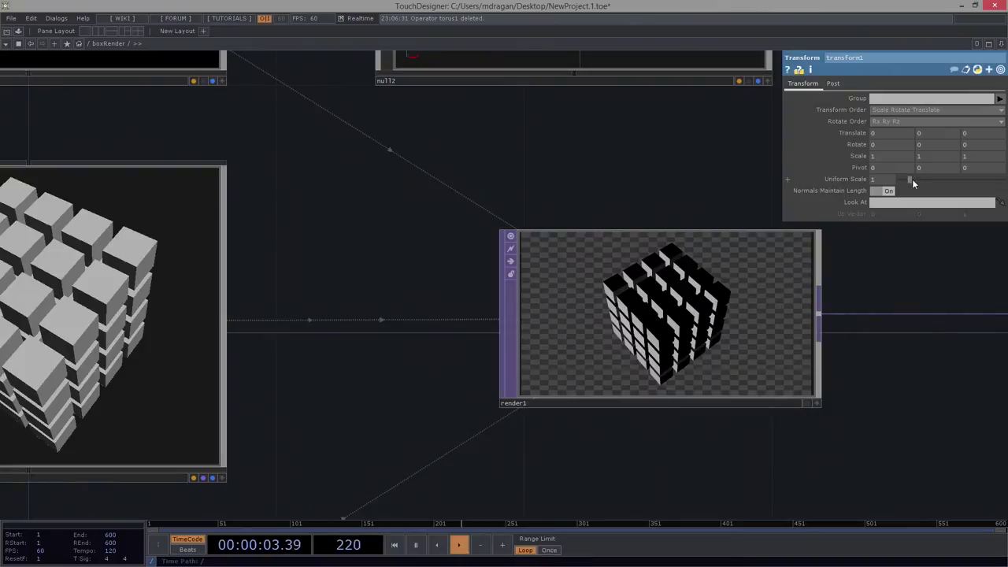
pyautogui.moveTo(912, 178)
pyautogui.mouseDown()
pyautogui.moveTo(945, 174)
pyautogui.moveTo(893, 182)
pyautogui.moveTo(945, 177)
pyautogui.moveTo(912, 192)
pyautogui.moveTo(1002, 179)
pyautogui.moveTo(898, 180)
pyautogui.moveTo(907, 180)
pyautogui.mouseUp()
pyautogui.scroll(3, 989, 281)
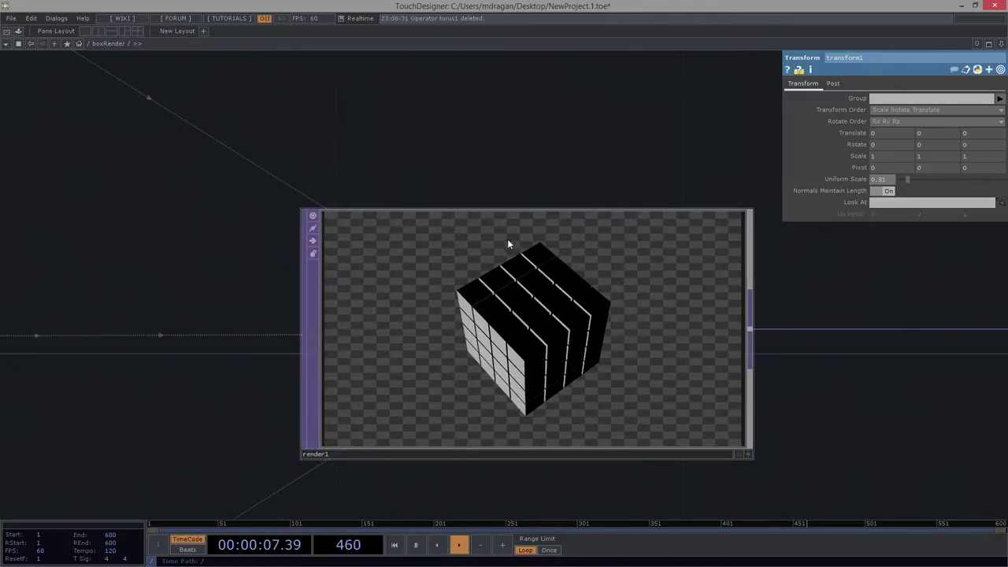
pyautogui.moveTo(886, 187); pyautogui.dragTo(888, 163, button='middle')
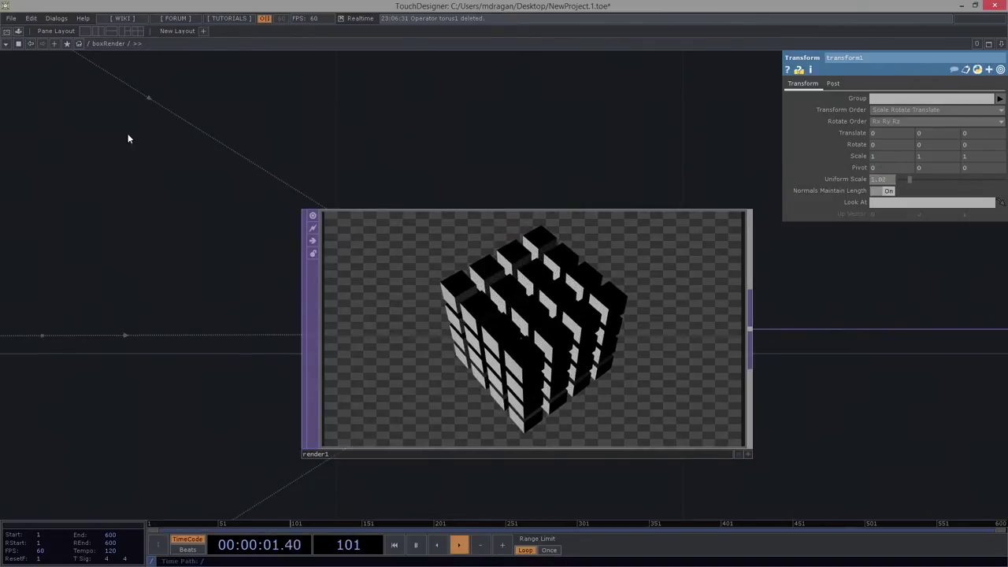
# Create an LFO CHOP in the empty network area above box1.
pyautogui.moveTo(721, 197); pyautogui.dragTo(745, 237)
pyautogui.scroll(-8, 720, 245)
pyautogui.moveTo(469, 181); pyautogui.dragTo(595, 208)
pyautogui.scroll(7, 257, 172)
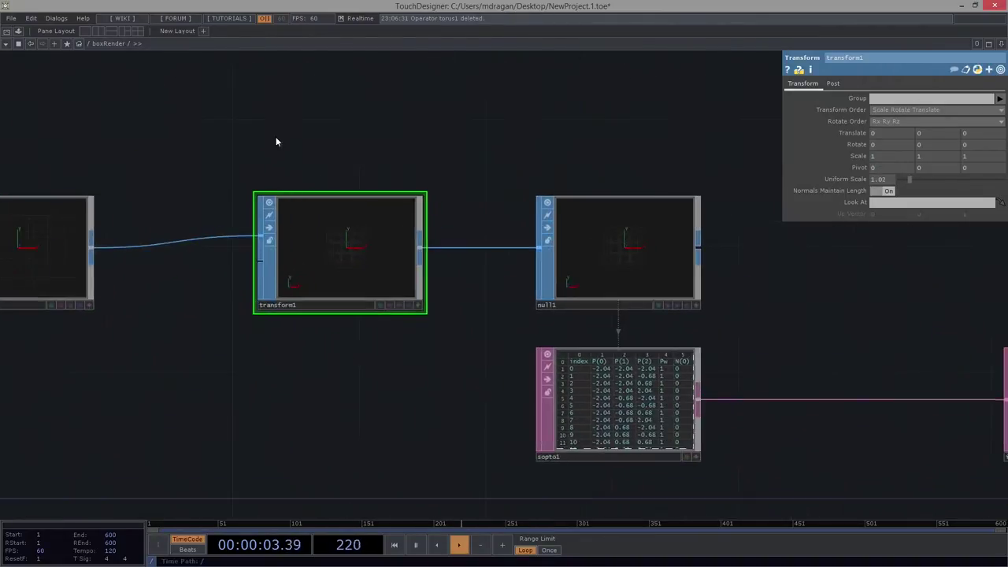
pyautogui.scroll(-2, 238, 108)
pyautogui.moveTo(238, 109); pyautogui.dragTo(517, 235)
pyautogui.scroll(-1, 517, 236)
pyautogui.press('Tab')
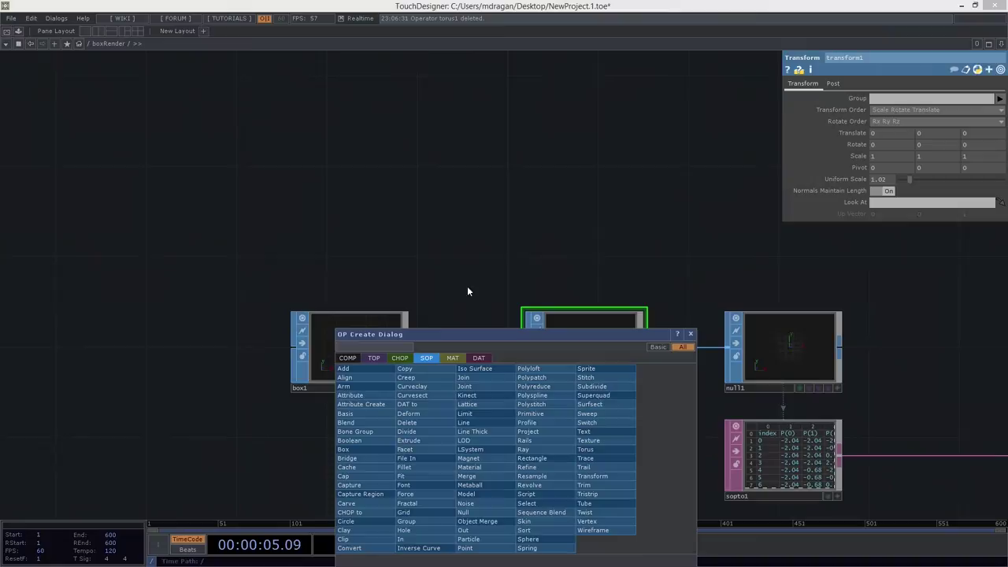
pyautogui.click(400, 357)
pyautogui.write('lfo')
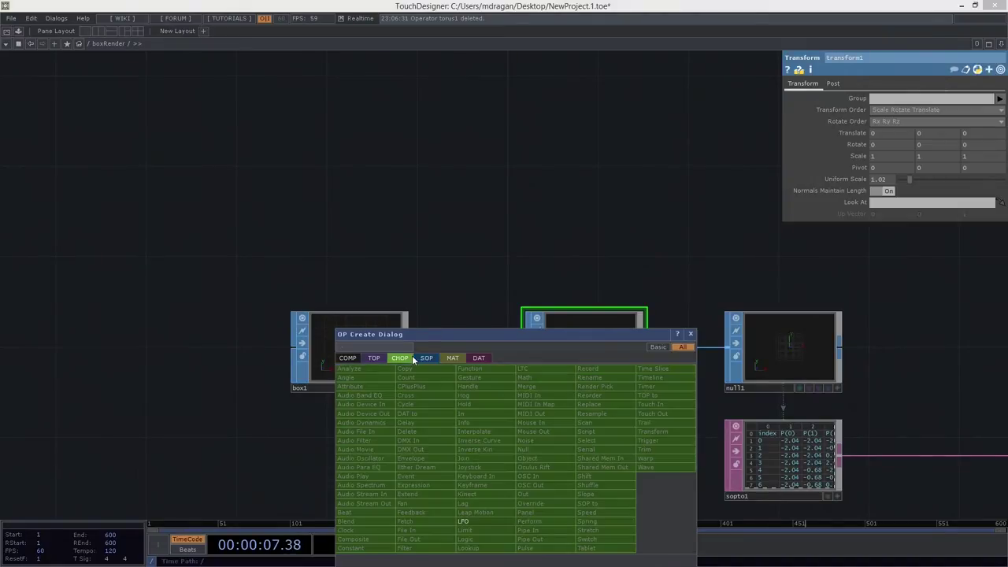
pyautogui.click(499, 524)
pyautogui.click(366, 169)
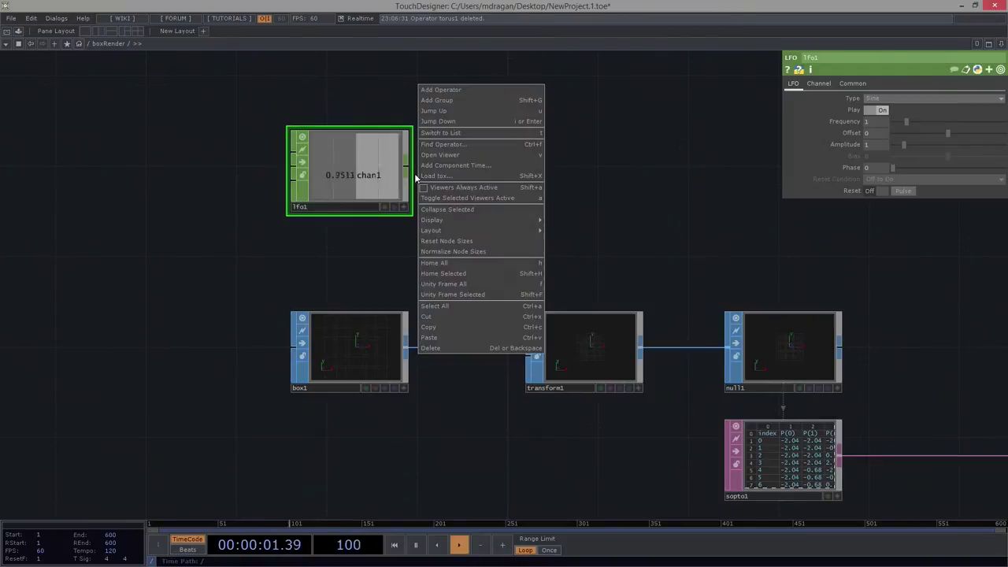
# Append a Math CHOP to the output of lfo1.
pyautogui.rightClick(414, 174)
pyautogui.click(403, 134)
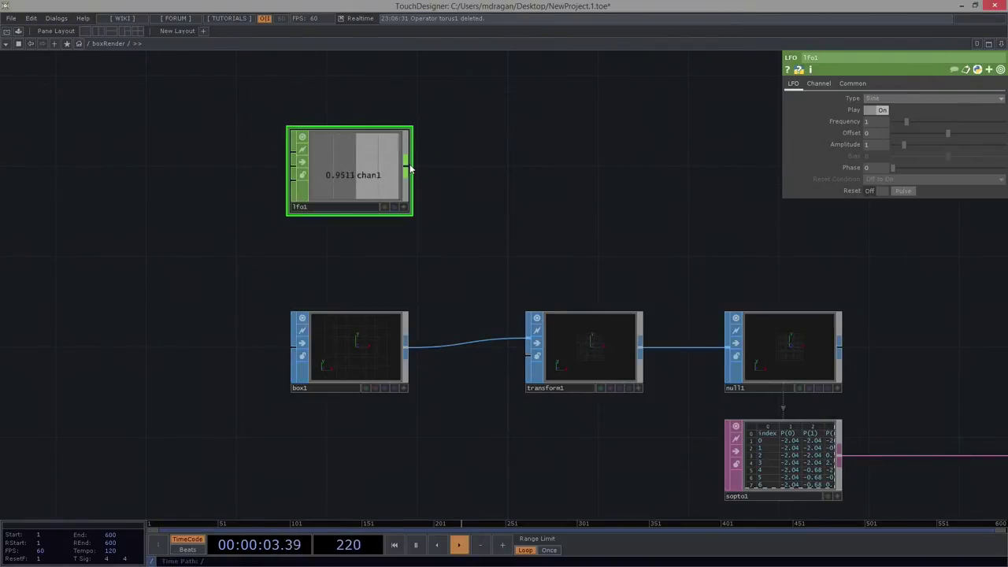
pyautogui.rightClick(404, 171)
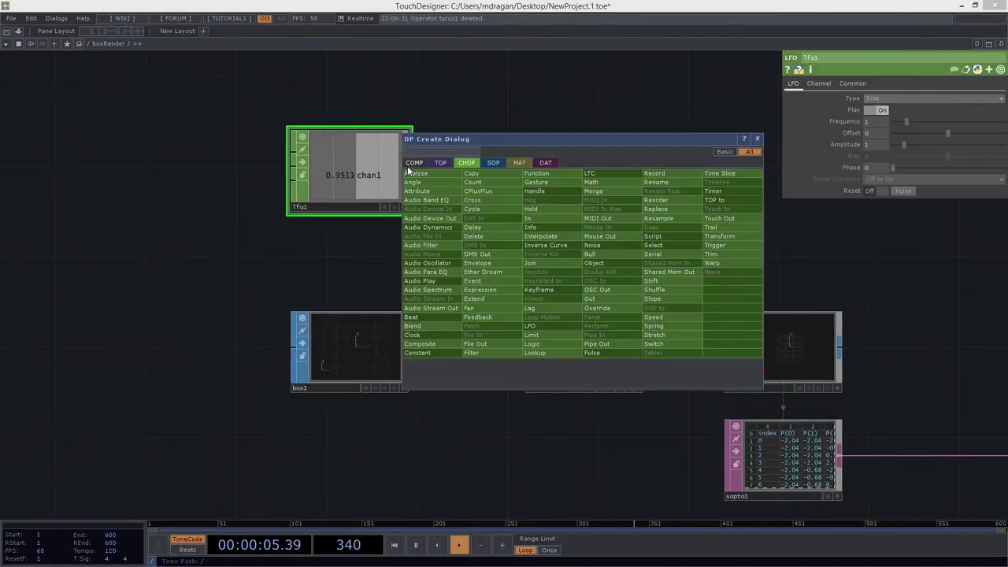
pyautogui.click(590, 182)
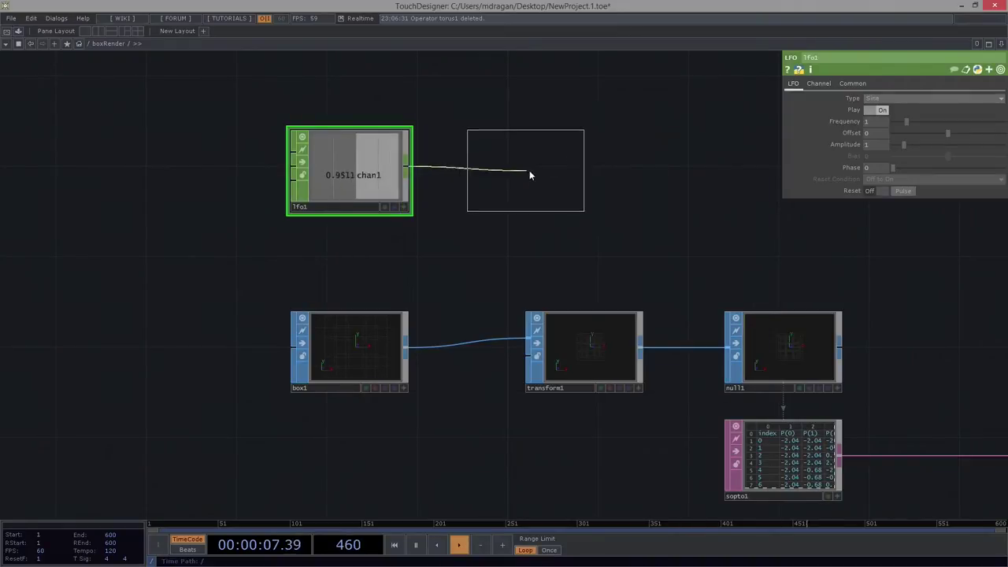
pyautogui.click(549, 172)
# Append a Null CHOP to math1 and arrange the three CHOPs in a compact row above the SOP chain.
pyautogui.rightClick(596, 167)
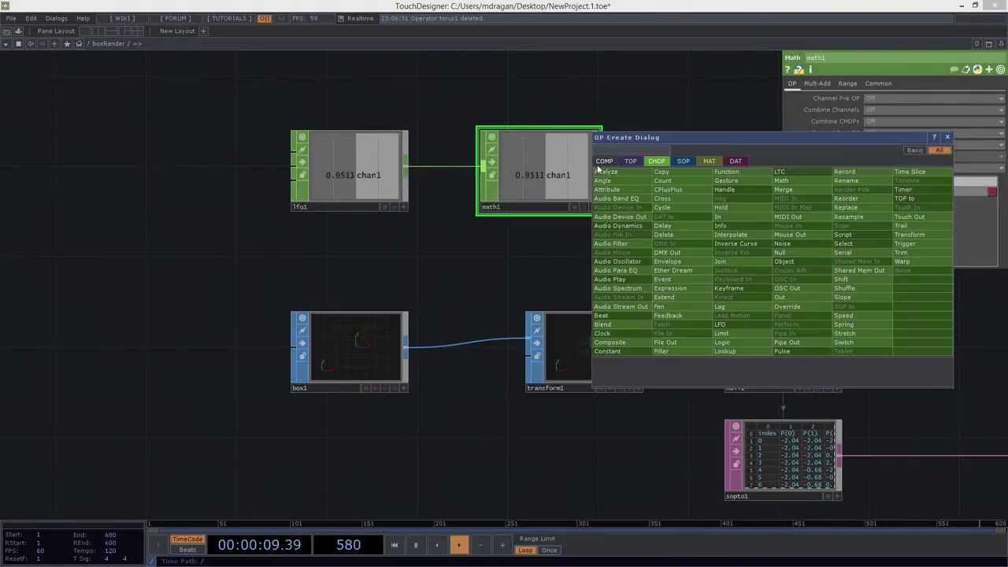
pyautogui.click(815, 255)
pyautogui.click(701, 177)
pyautogui.moveTo(542, 169); pyautogui.dragTo(498, 169)
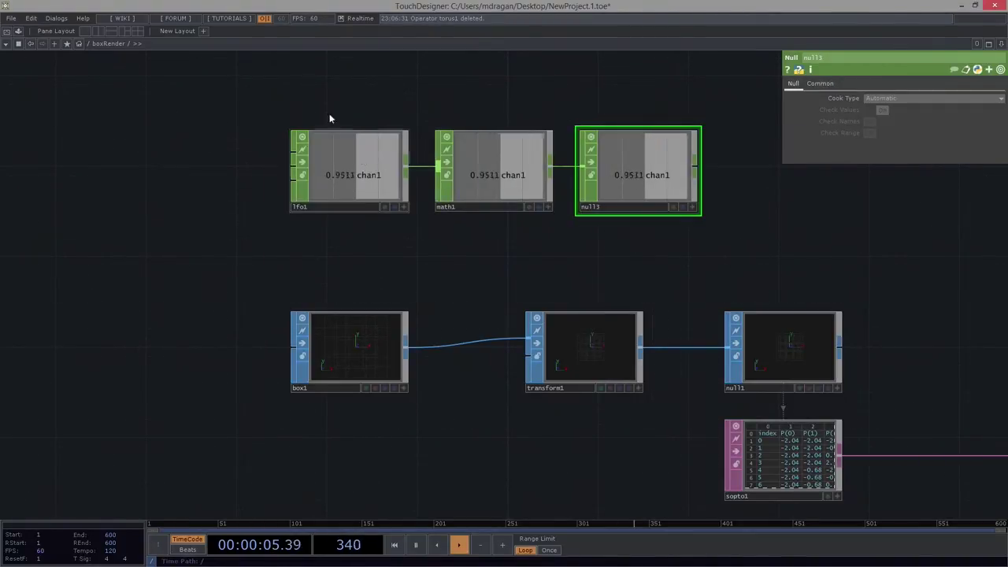
pyautogui.moveTo(330, 117); pyautogui.dragTo(742, 259)
pyautogui.moveTo(644, 187); pyautogui.dragTo(597, 186)
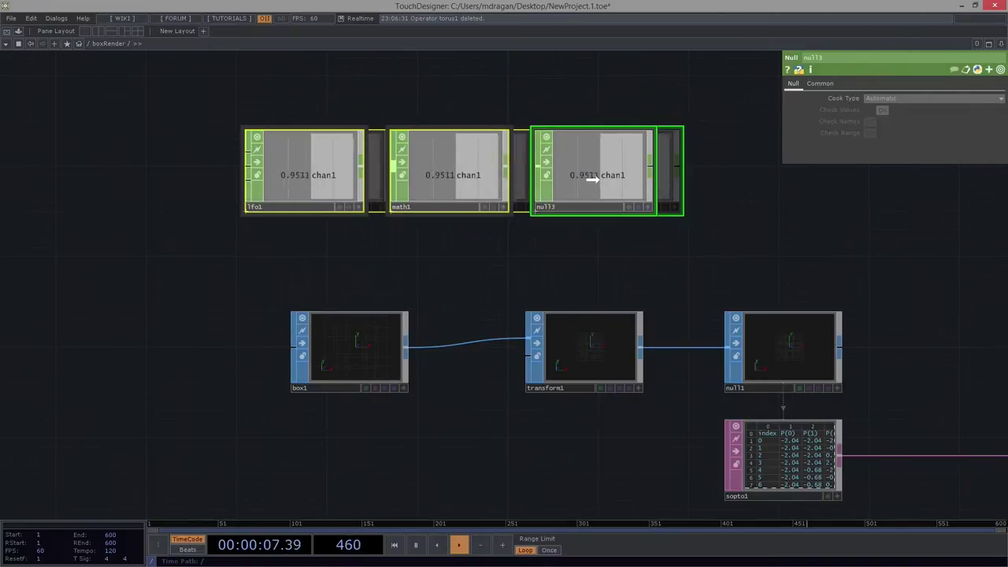
# Change lfo1's waveform type to Gaussian.
pyautogui.click(297, 187)
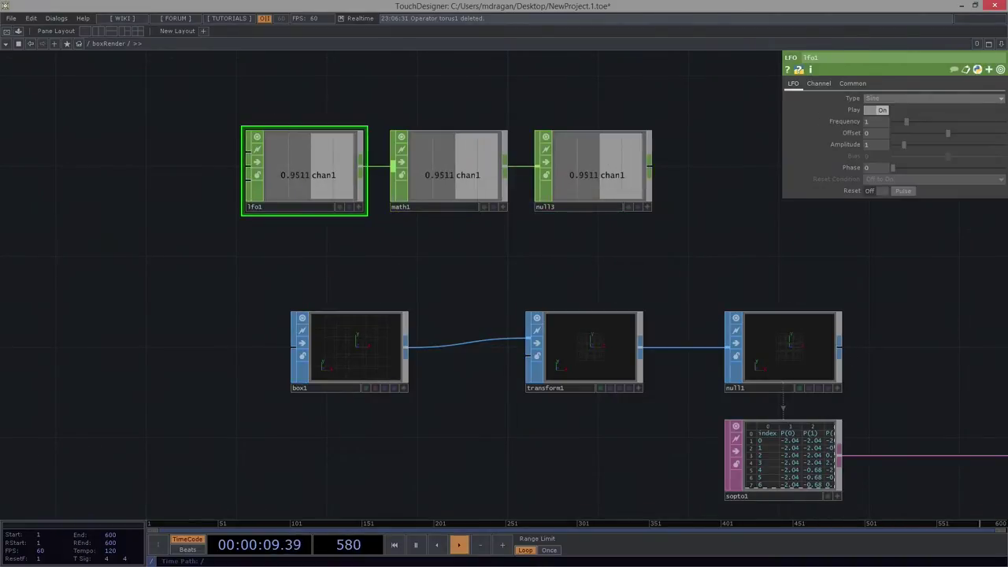
pyautogui.click(894, 98)
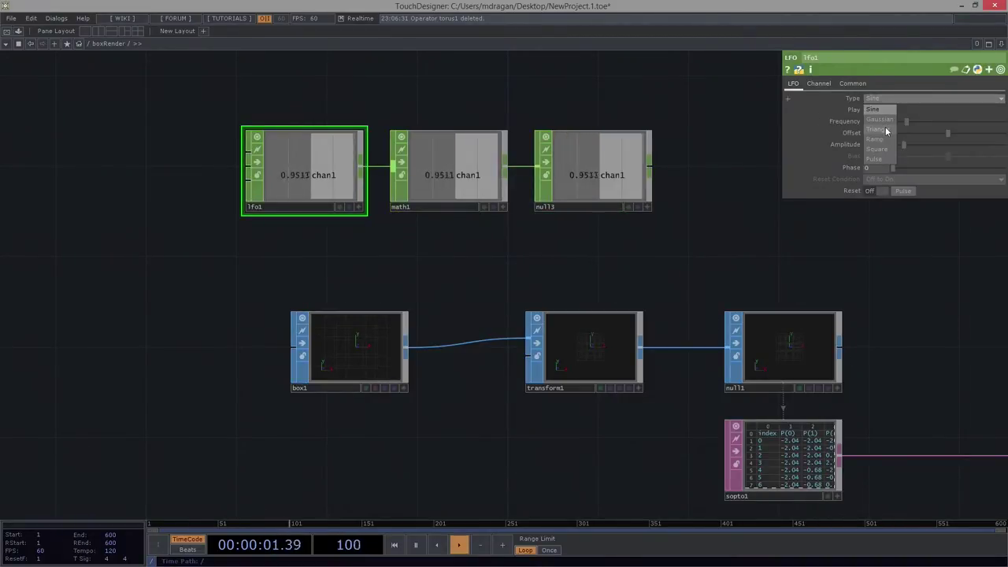
pyautogui.click(880, 120)
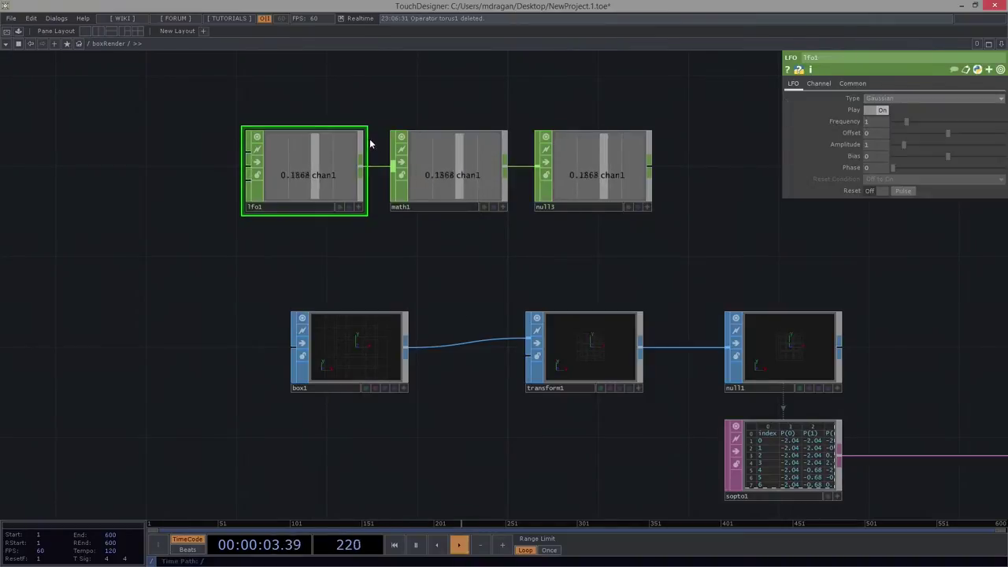
# Set math1's To Range to 0.8 and 1.2.
pyautogui.click(464, 197)
pyautogui.click(848, 82)
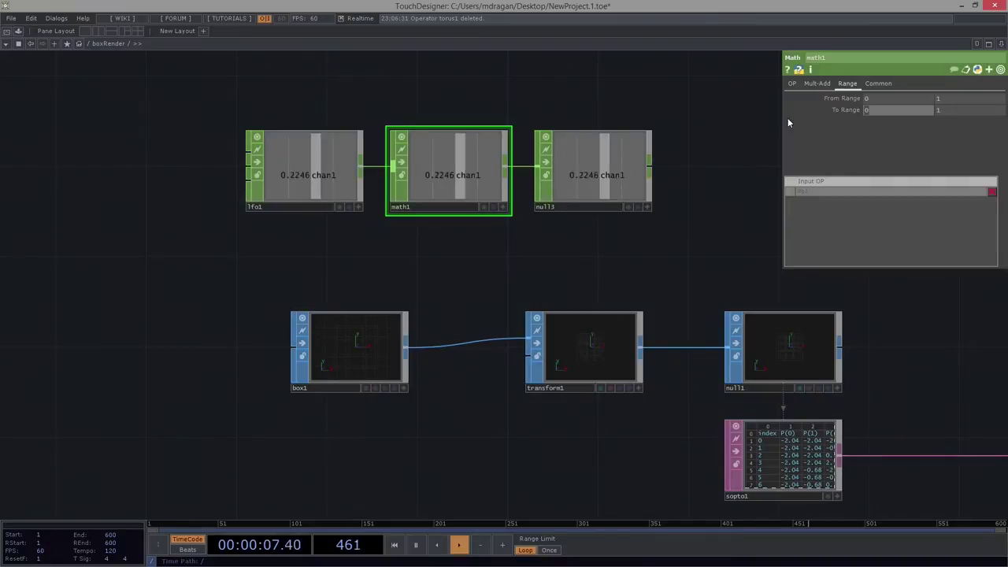
pyautogui.write('0.8')
pyautogui.press('Tab')
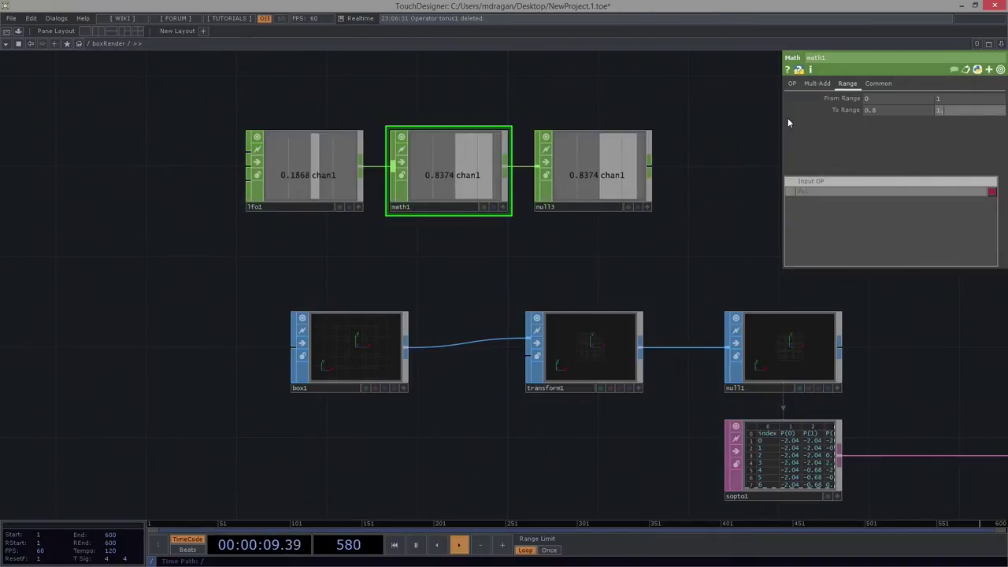
pyautogui.write('.')
pyautogui.write('2')
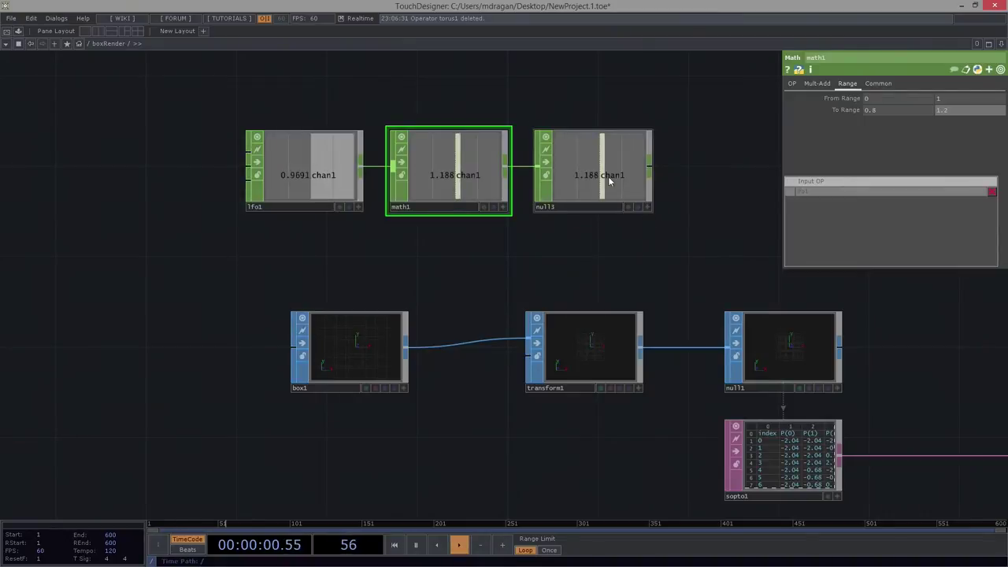
# Link null3's chan1 channel to transform1's Uniform Scale and align the CHOP row above transform1.
pyautogui.click(645, 206)
pyautogui.moveTo(611, 179); pyautogui.dragTo(595, 295)
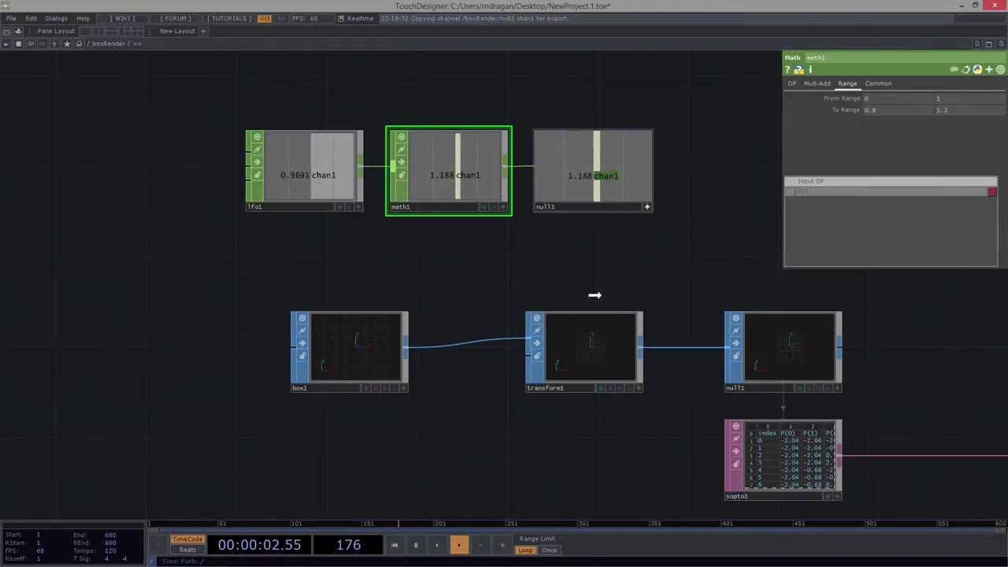
pyautogui.moveTo(592, 347); pyautogui.dragTo(592, 348)
pyautogui.moveTo(864, 142); pyautogui.dragTo(883, 181)
pyautogui.click(901, 185)
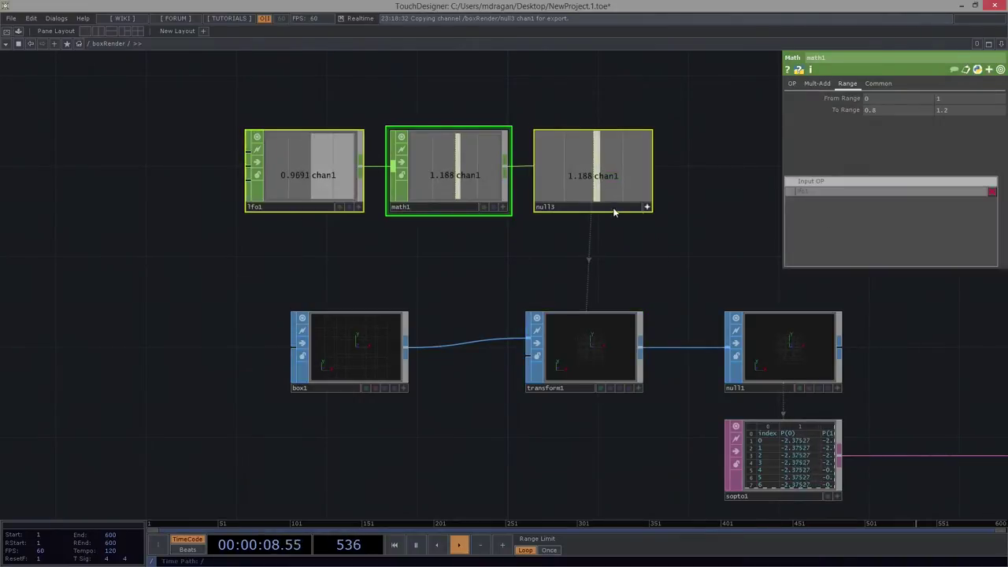
pyautogui.click(647, 207)
pyautogui.moveTo(635, 198); pyautogui.dragTo(623, 198)
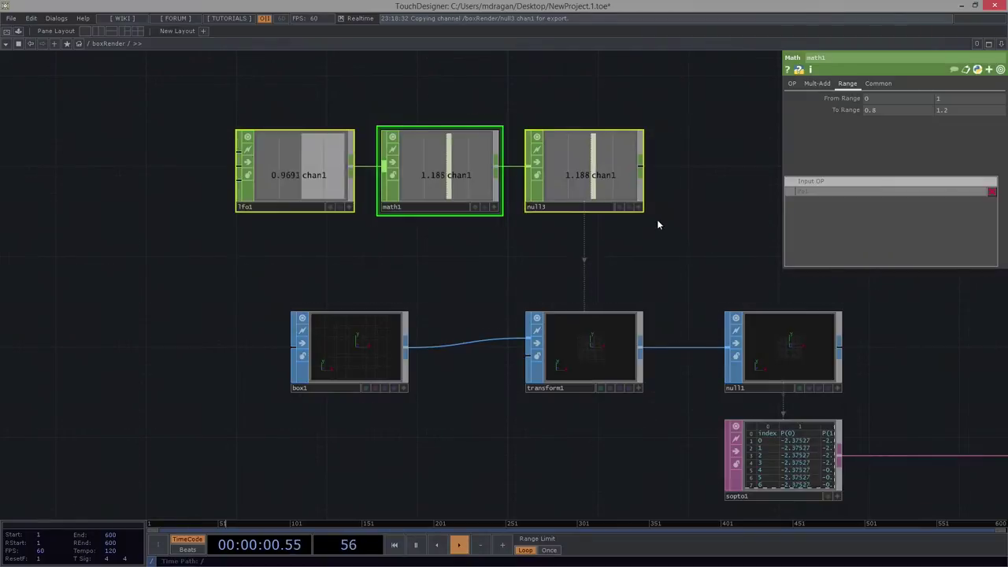
# Examine the animated cube grid in the final TOP's output.
pyautogui.moveTo(538, 226); pyautogui.dragTo(386, 225)
pyautogui.scroll(-3, 441, 226)
pyautogui.moveTo(964, 355); pyautogui.dragTo(510, 265)
pyautogui.scroll(3, 687, 304)
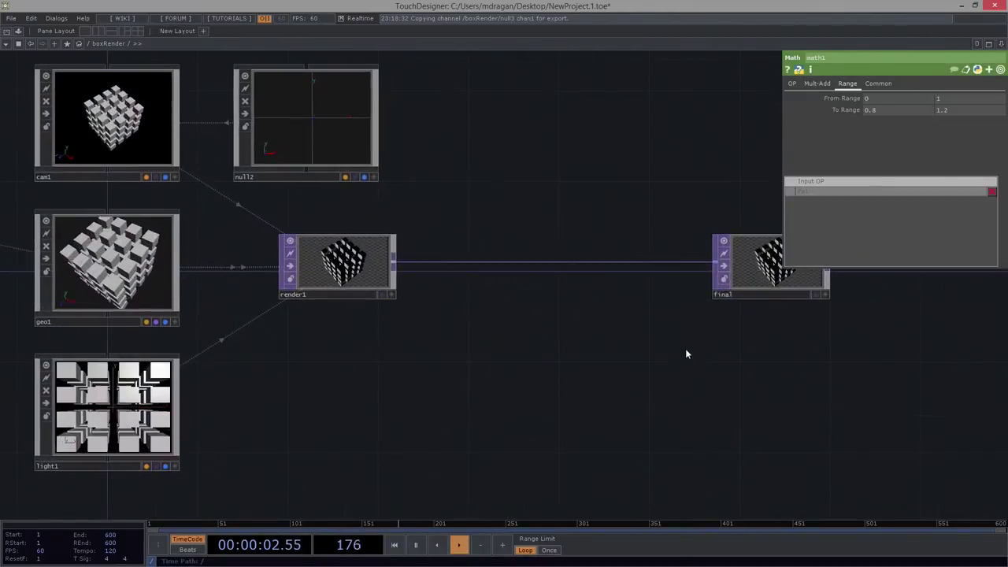
pyautogui.moveTo(686, 350); pyautogui.dragTo(526, 352)
pyautogui.scroll(5, 563, 306)
pyautogui.moveTo(658, 382); pyautogui.dragTo(569, 429)
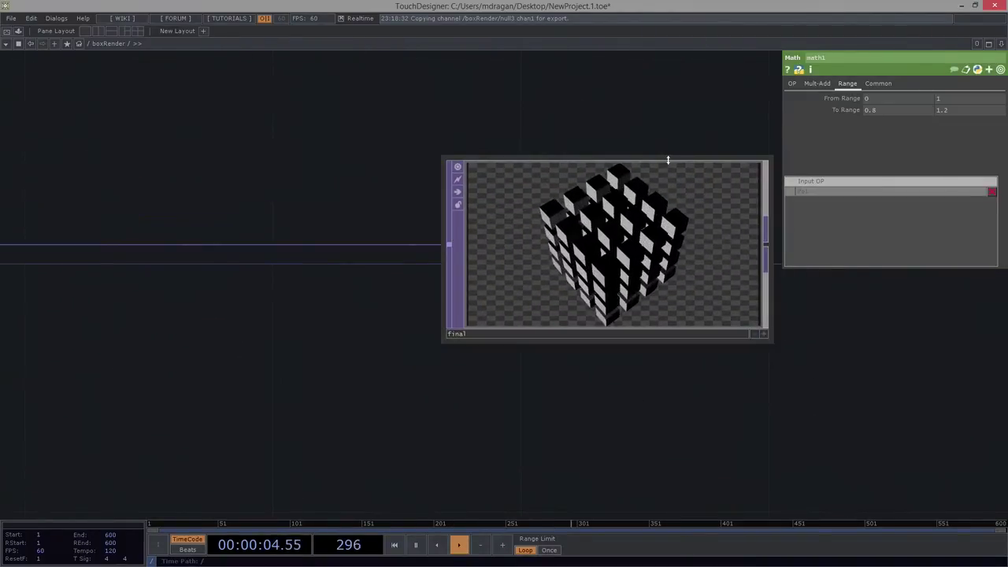
# Set lfo1's Frequency to 0.1.
pyautogui.scroll(-5, 668, 160)
pyautogui.moveTo(342, 112); pyautogui.dragTo(517, 248)
pyautogui.scroll(3, 320, 205)
pyautogui.moveTo(86, 143); pyautogui.dragTo(248, 154)
pyautogui.scroll(5, 247, 156)
pyautogui.click(396, 234)
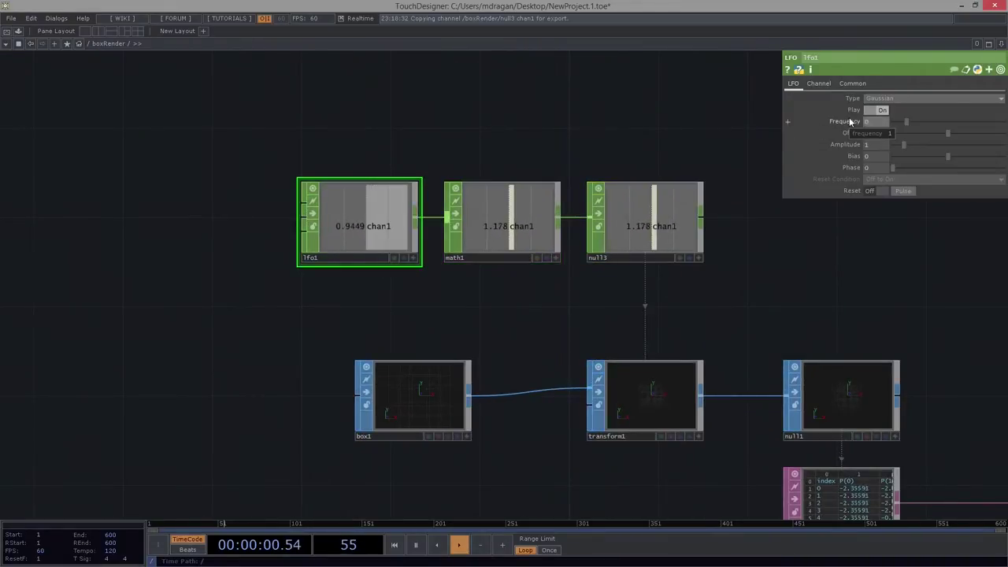
# Examine the cube spacing animation at its new speed in render1's output.
pyautogui.moveTo(862, 277); pyautogui.dragTo(331, 240)
pyautogui.scroll(-3, 330, 240)
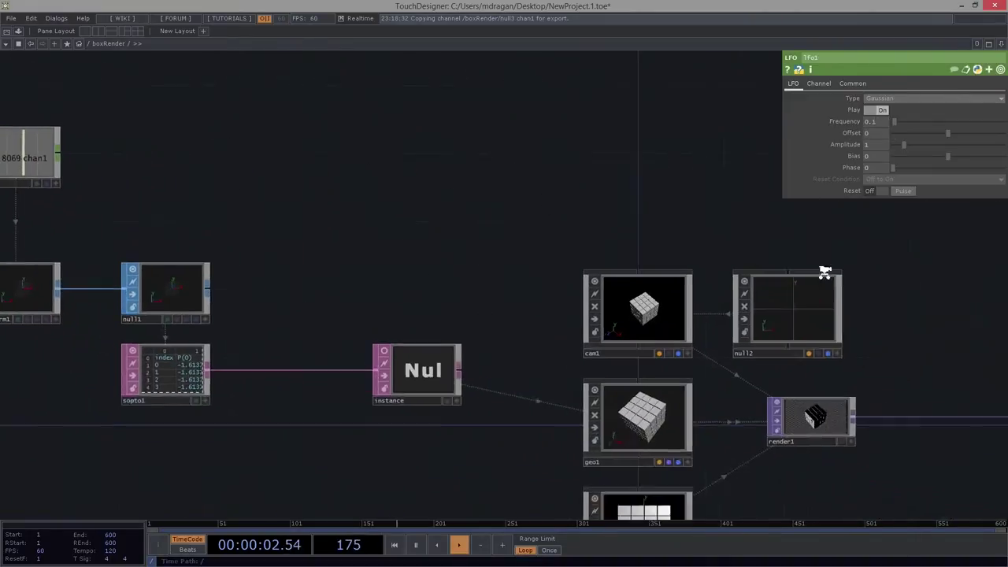
pyautogui.moveTo(827, 355); pyautogui.dragTo(747, 342)
pyautogui.scroll(6, 702, 432)
pyautogui.moveTo(701, 432); pyautogui.dragTo(511, 404)
pyautogui.scroll(3, 627, 370)
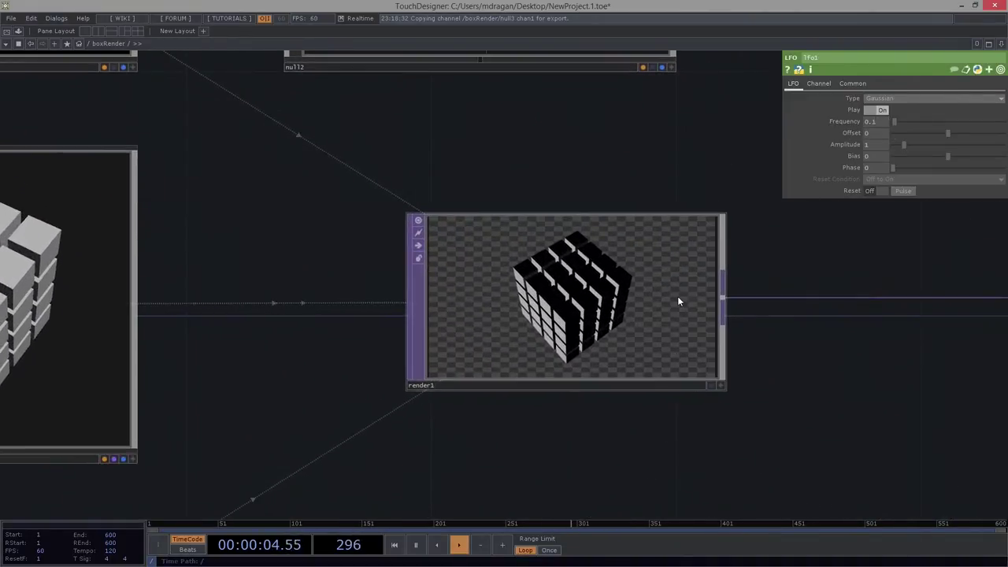
pyautogui.scroll(3, 546, 264)
pyautogui.scroll(-2, 545, 262)
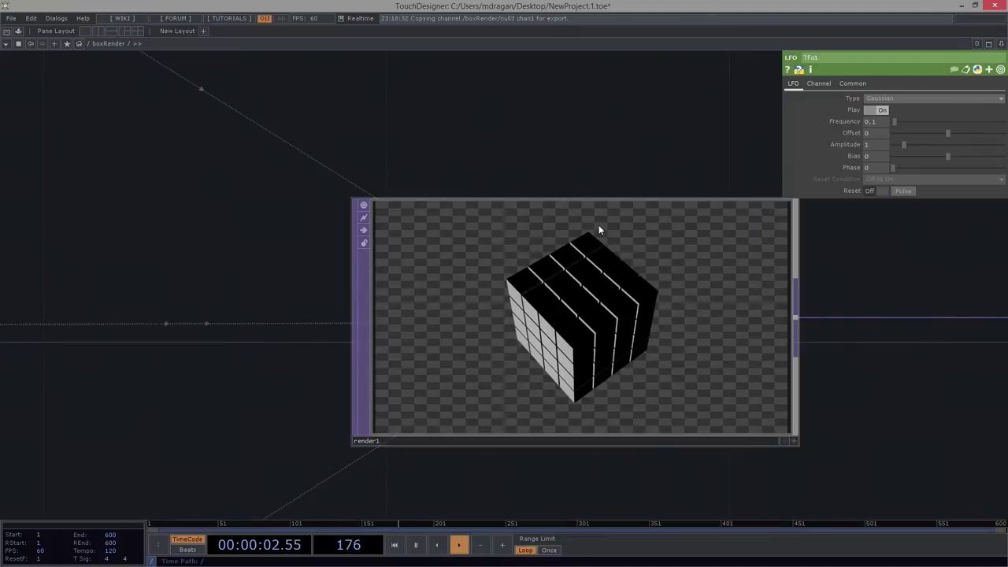
# Move box1 so it lines up directly below lfo1.
pyautogui.scroll(-6, 449, 231)
pyautogui.moveTo(355, 185); pyautogui.dragTo(505, 216)
pyautogui.scroll(-4, 720, 283)
pyautogui.moveTo(158, 119); pyautogui.dragTo(753, 286)
pyautogui.moveTo(385, 174); pyautogui.dragTo(847, 326)
pyautogui.scroll(5, 494, 267)
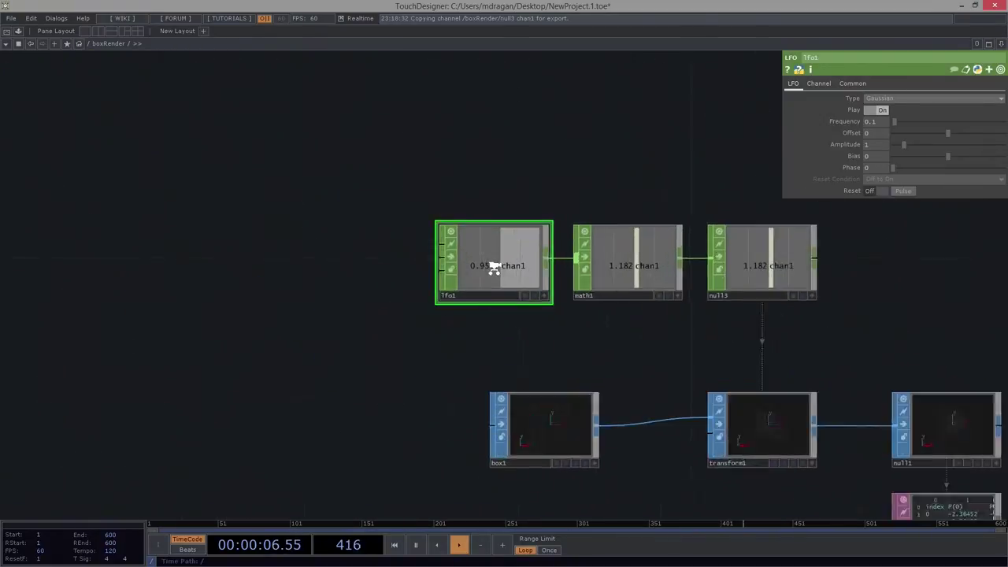
pyautogui.moveTo(705, 343); pyautogui.dragTo(588, 344)
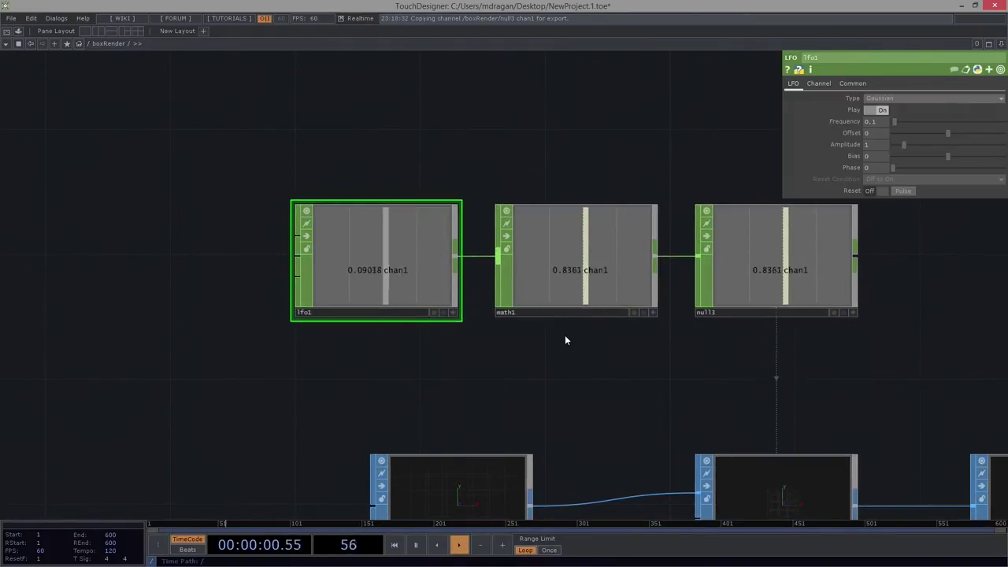
pyautogui.moveTo(598, 371); pyautogui.dragTo(486, 341)
pyautogui.moveTo(437, 369); pyautogui.dragTo(454, 302)
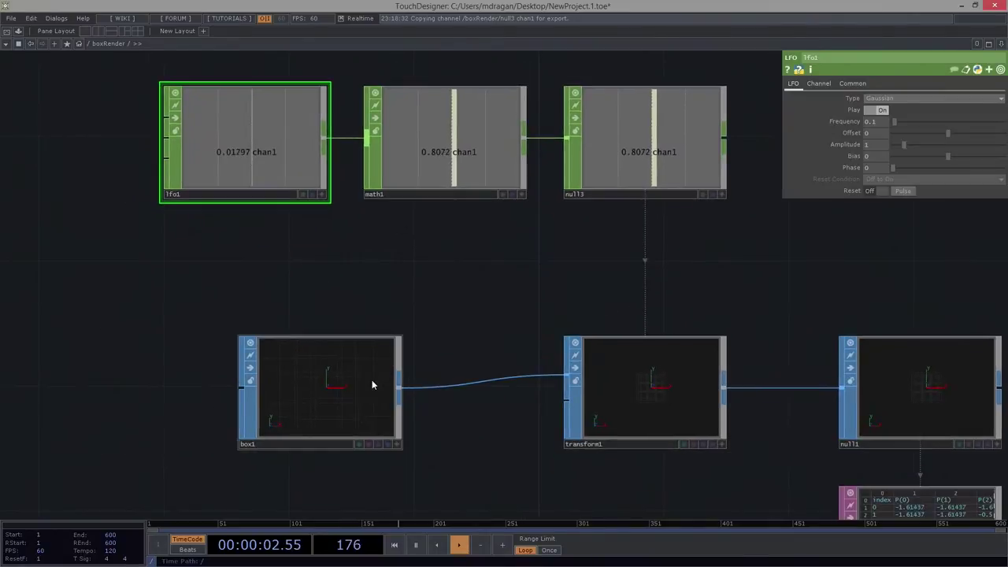
pyautogui.moveTo(355, 383); pyautogui.dragTo(275, 382)
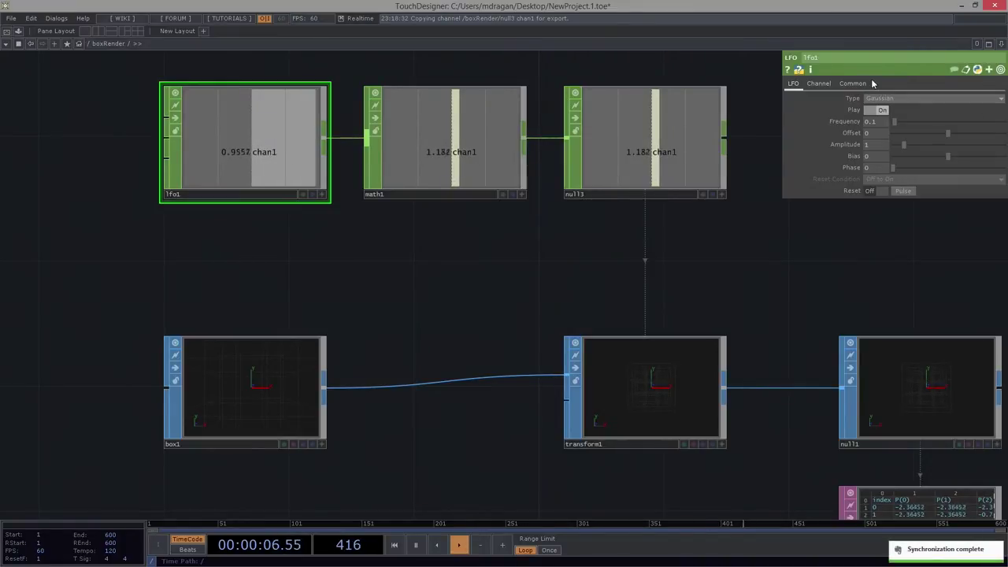
# Rename lfo1's output channel to uScale and show the expression behind transform1's Uniform Scale.
pyautogui.click(819, 84)
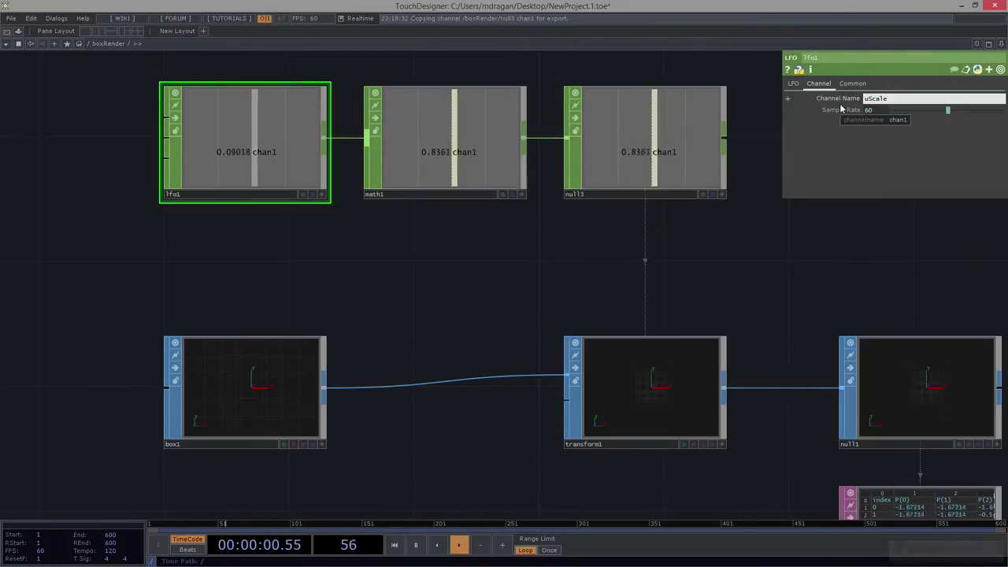
pyautogui.press('Return')
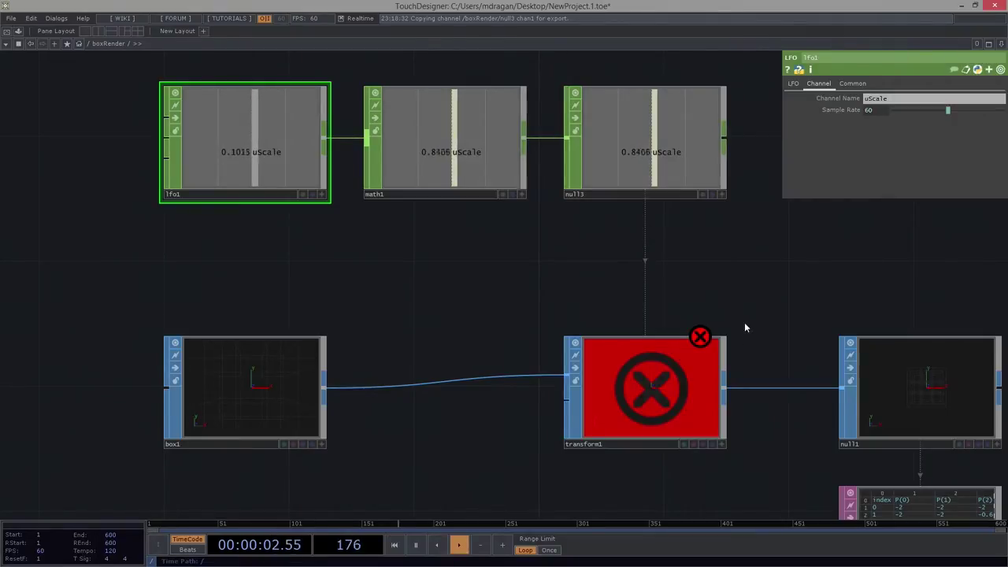
pyautogui.moveTo(731, 388); pyautogui.dragTo(773, 389)
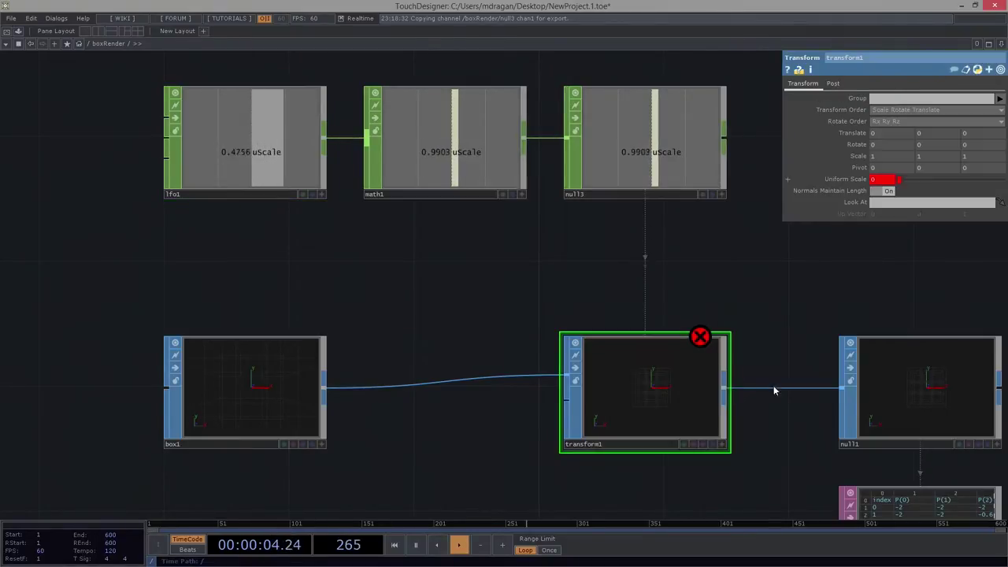
pyautogui.click(840, 181)
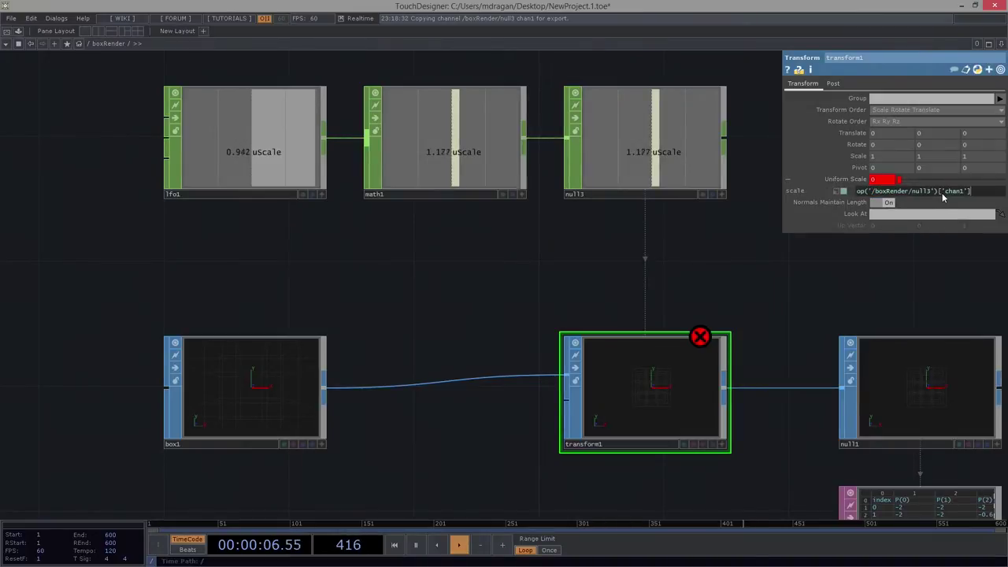
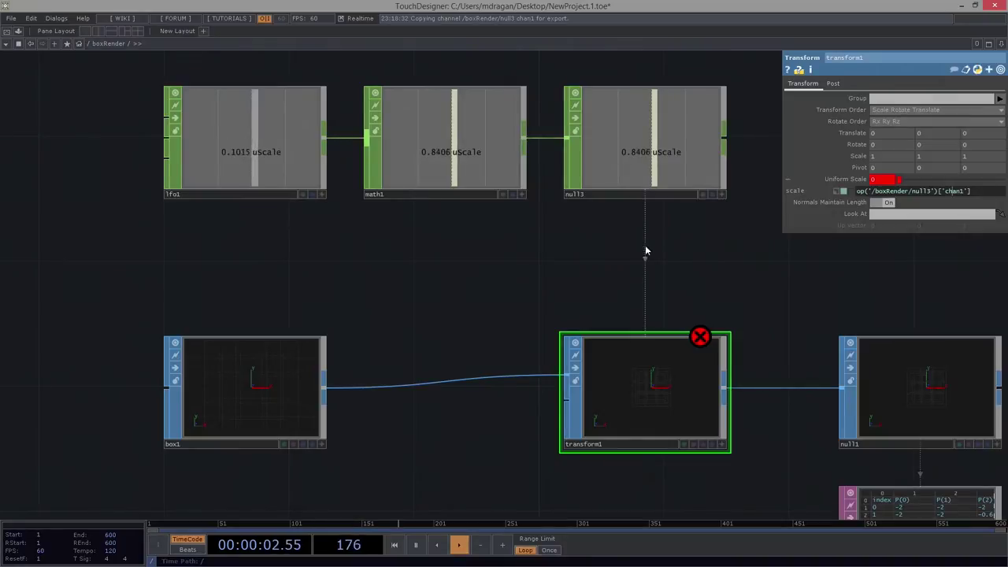
# Add a second LFO CHOP in the empty network area above the lfo1 row.
pyautogui.moveTo(555, 220); pyautogui.dragTo(551, 251)
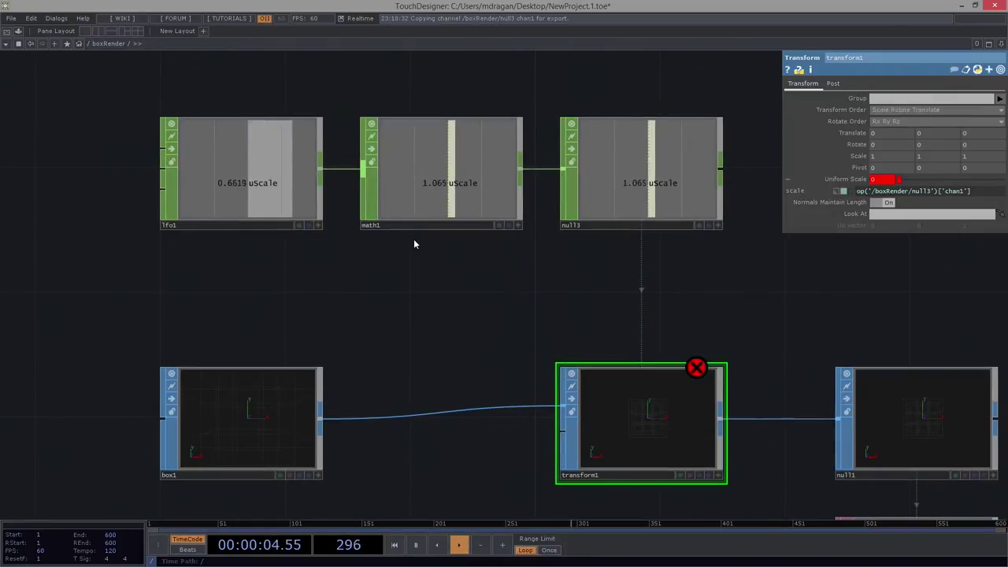
pyautogui.moveTo(414, 240); pyautogui.dragTo(494, 292)
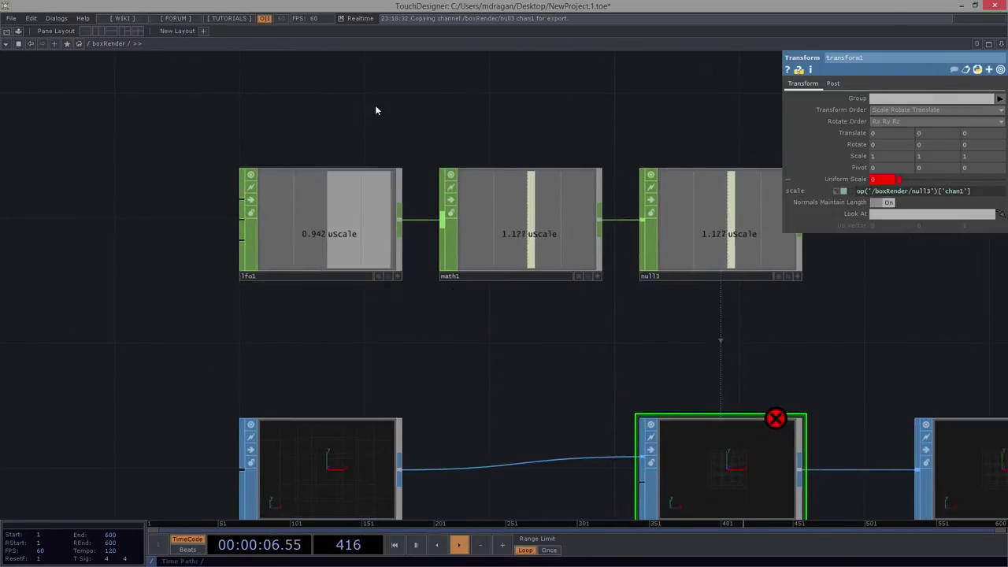
pyautogui.moveTo(430, 271); pyautogui.dragTo(467, 516)
pyautogui.press('Tab')
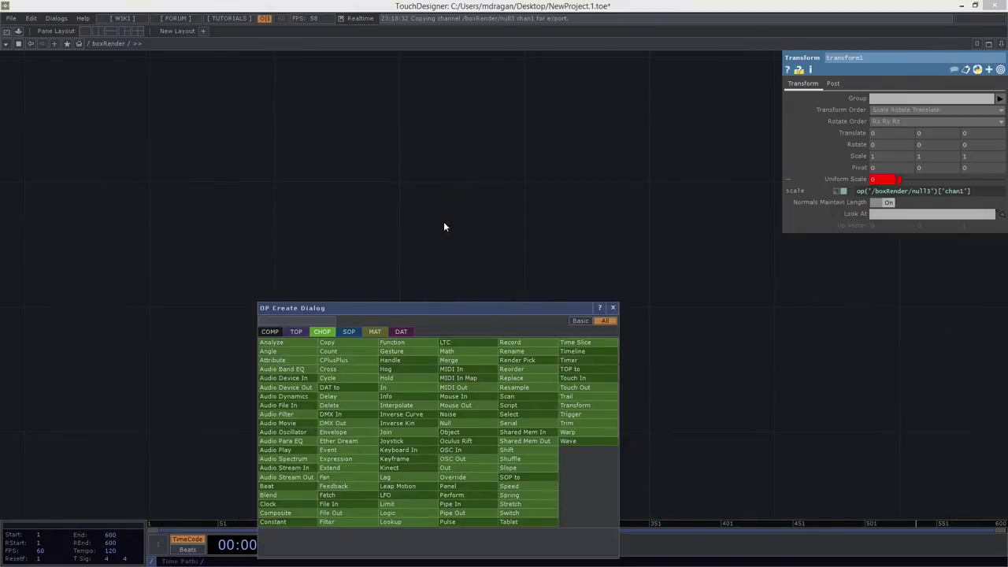
pyautogui.write('lfo')
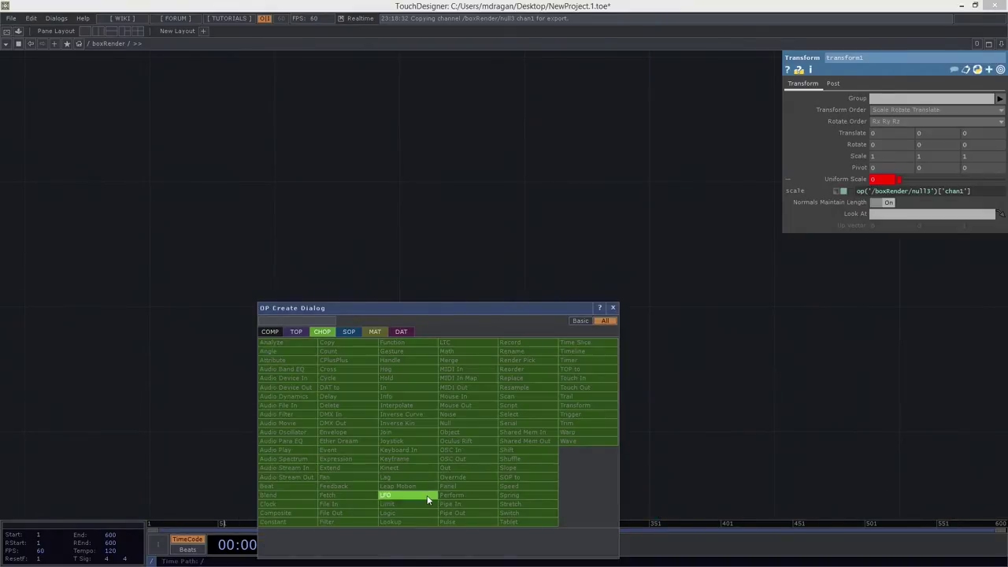
pyautogui.click(428, 499)
pyautogui.click(394, 323)
pyautogui.moveTo(392, 344); pyautogui.dragTo(278, 150)
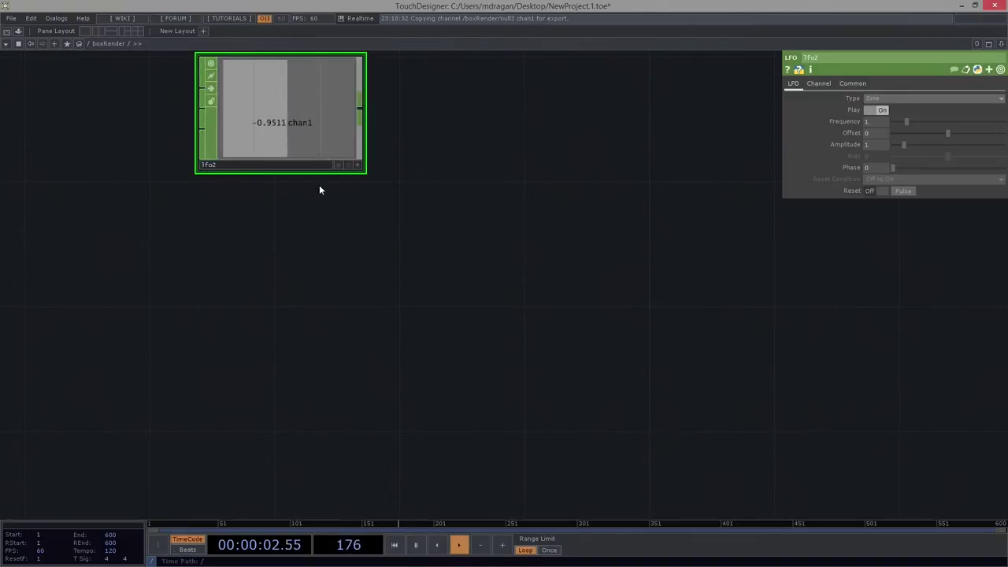
# Duplicate lfo2 directly below itself and set the copy's Frequency to 2.32.
pyautogui.hotkey('ctrl', 'c')
pyautogui.hotkey('ctrl', 'v')
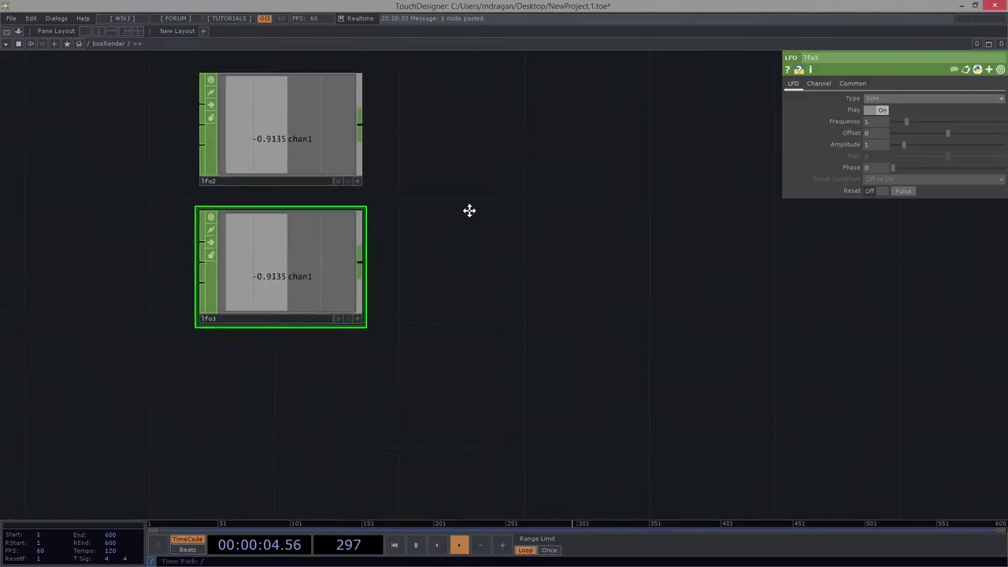
pyautogui.moveTo(470, 211); pyautogui.dragTo(468, 225)
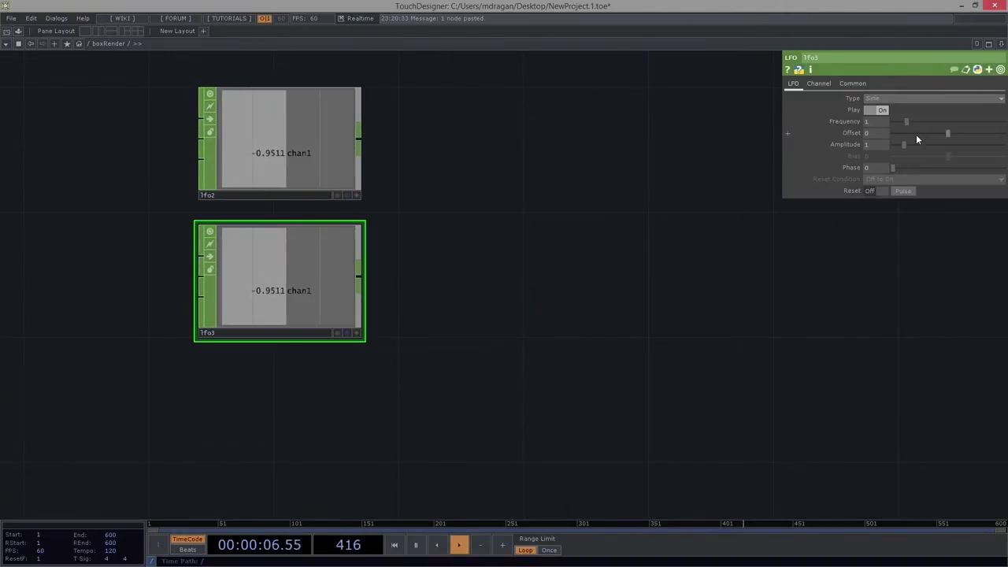
pyautogui.moveTo(913, 121); pyautogui.dragTo(926, 119)
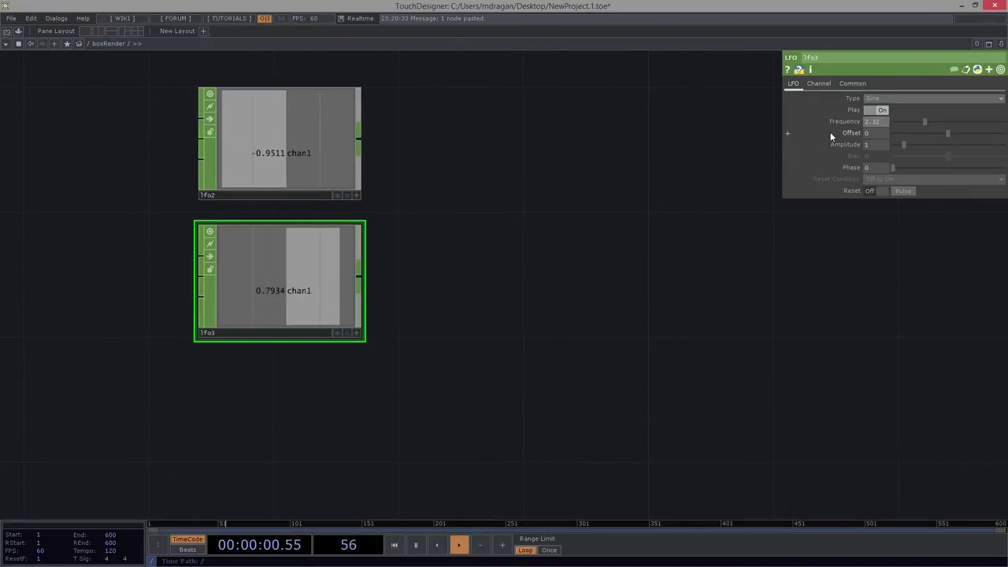
# Add a Merge CHOP beside the lfo2 and lfo3 pair.
pyautogui.press('Tab')
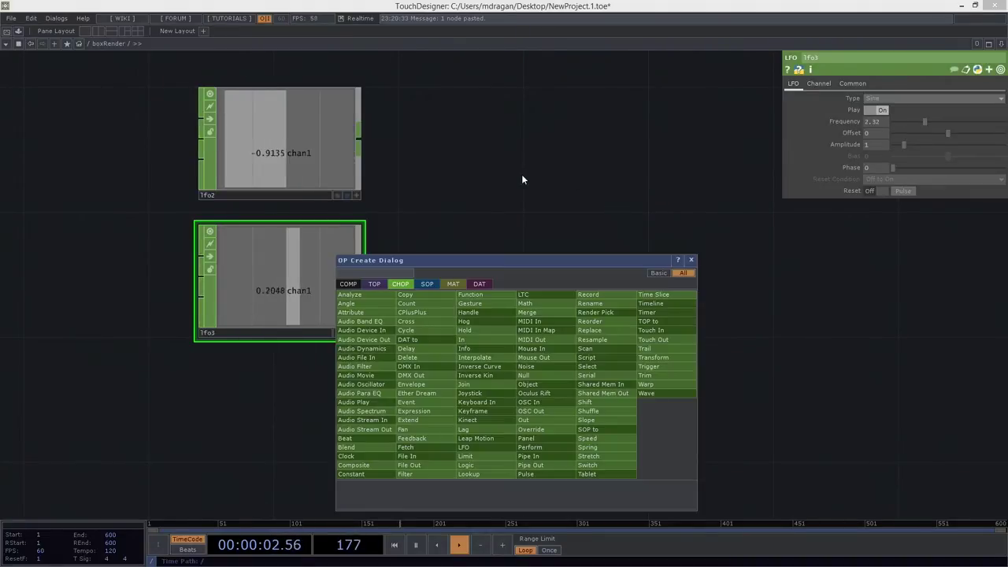
pyautogui.click(554, 312)
pyautogui.press('Escape')
pyautogui.press('Tab')
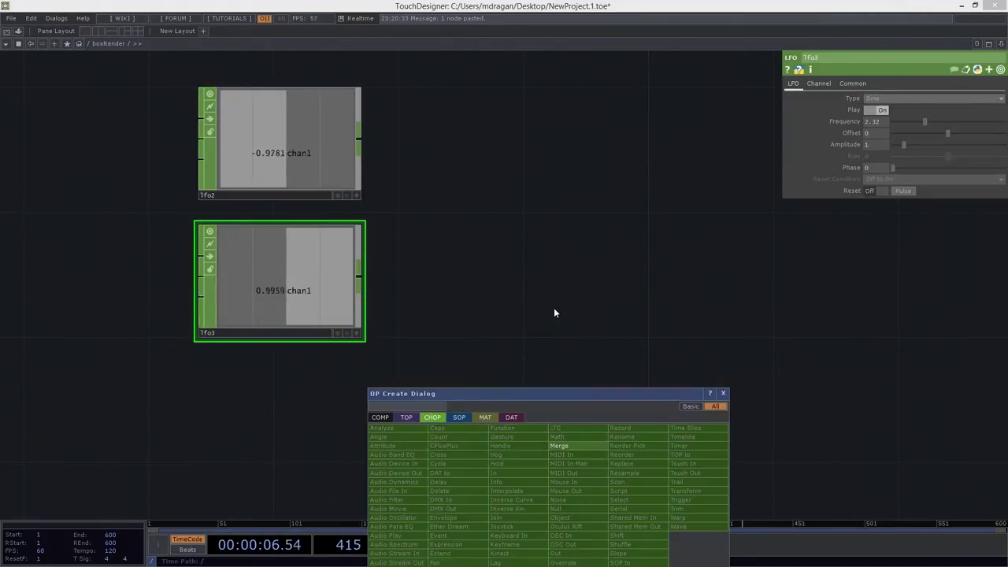
pyautogui.click(559, 445)
pyautogui.click(598, 203)
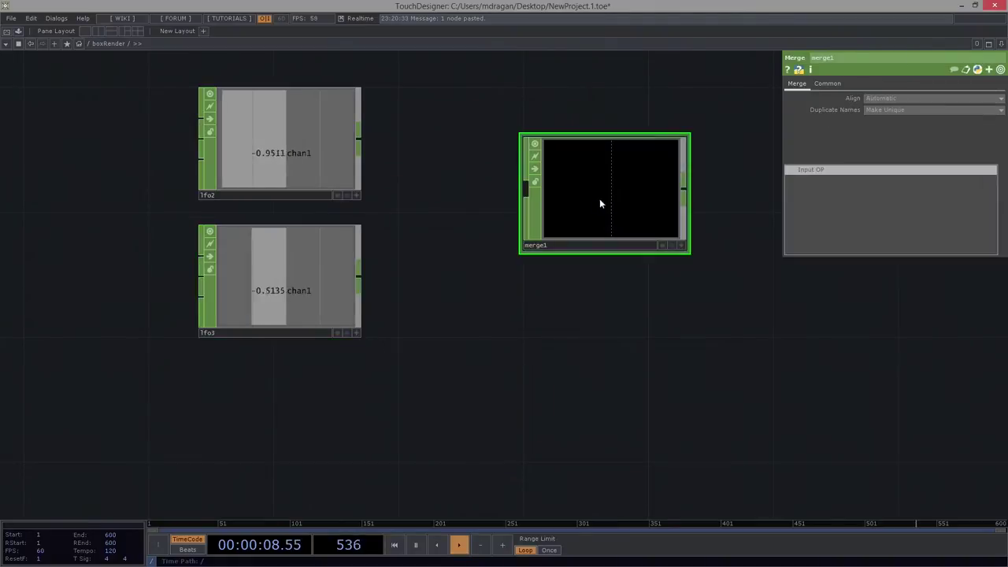
# Connect both lfo2 and lfo3 to merge1's input.
pyautogui.moveTo(443, 128); pyautogui.dragTo(319, 333)
pyautogui.moveTo(607, 192); pyautogui.dragTo(612, 200)
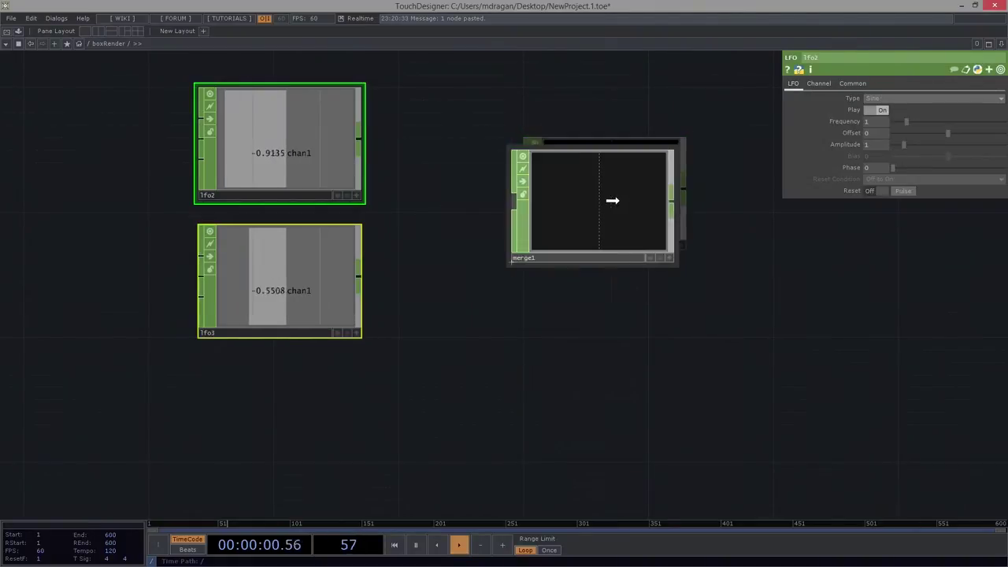
pyautogui.click(612, 200)
pyautogui.moveTo(359, 140); pyautogui.dragTo(515, 201)
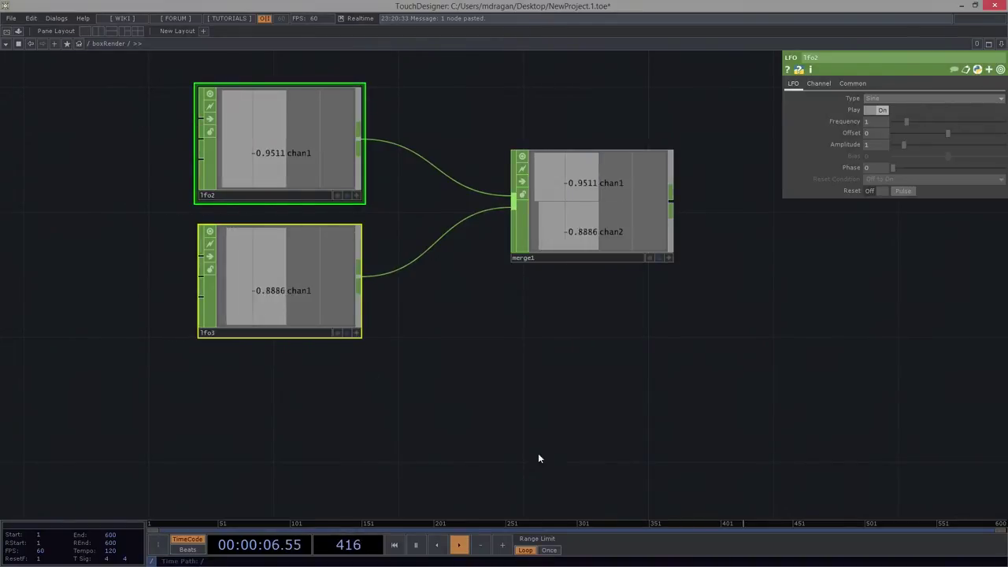
# Inspect merge1's Duplicate Names options, leaving the choice at Make Unique.
pyautogui.moveTo(626, 446); pyautogui.dragTo(638, 192, button='right')
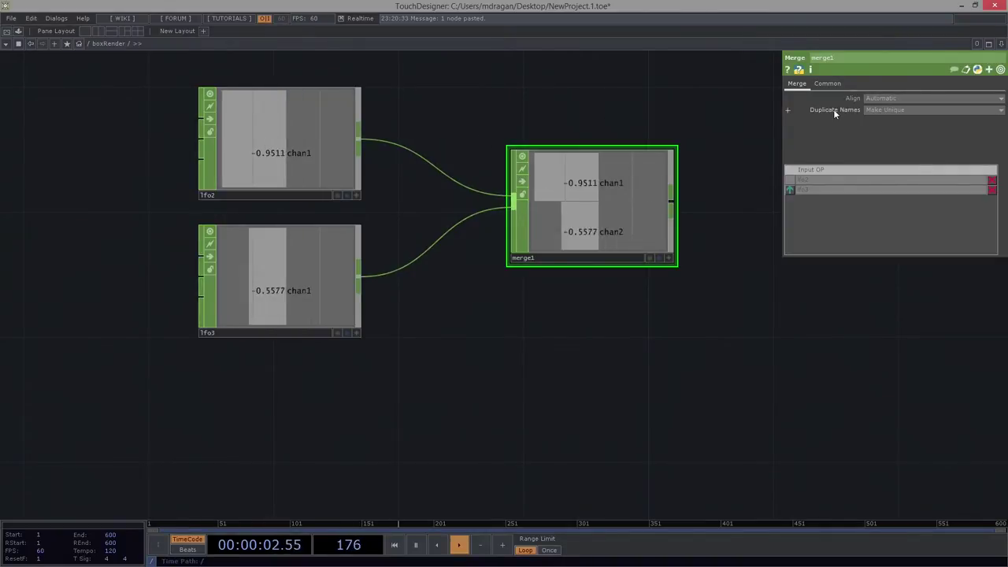
pyautogui.click(886, 111)
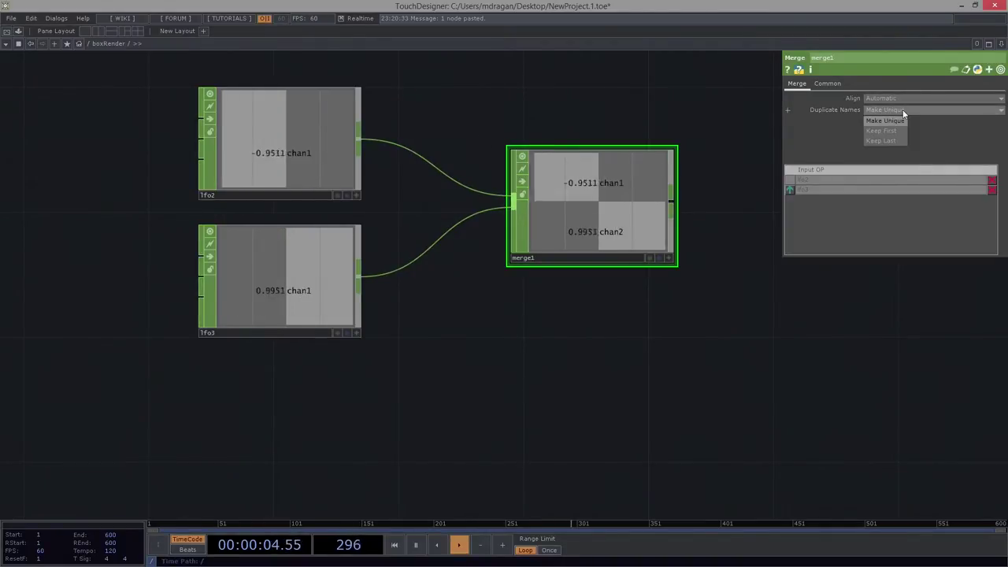
pyautogui.click(943, 111)
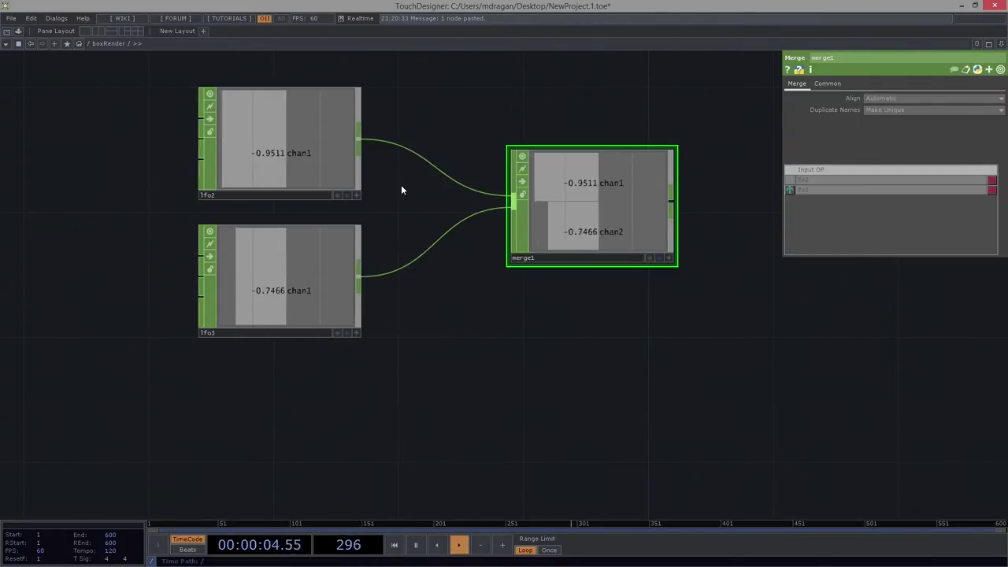
# Examine the channel naming along the lfo1, math1 and null3 chain, and return to the merged LFOs.
pyautogui.scroll(-3, 401, 189)
pyautogui.moveTo(555, 411); pyautogui.dragTo(399, 211)
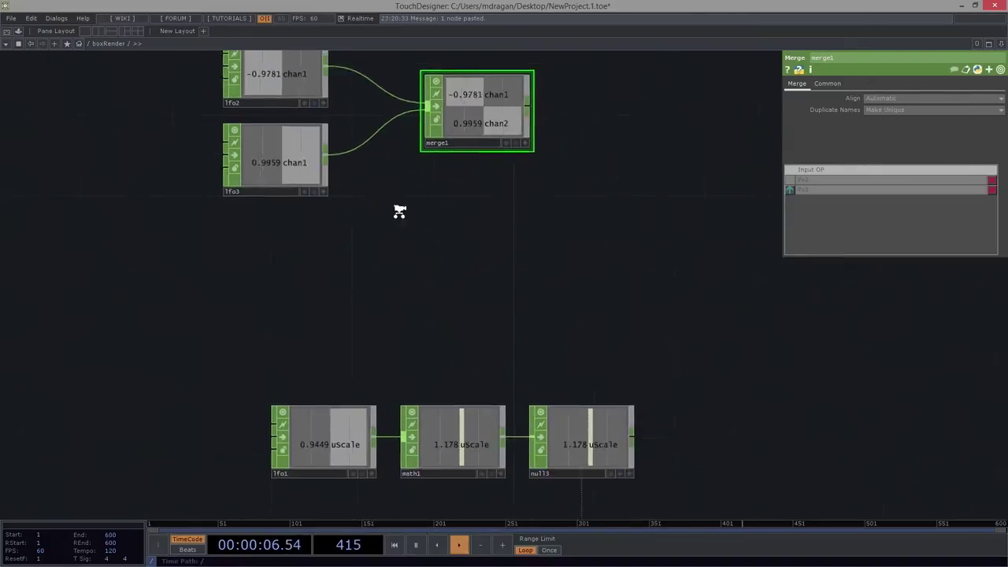
pyautogui.scroll(-1, 399, 211)
pyautogui.scroll(3, 483, 420)
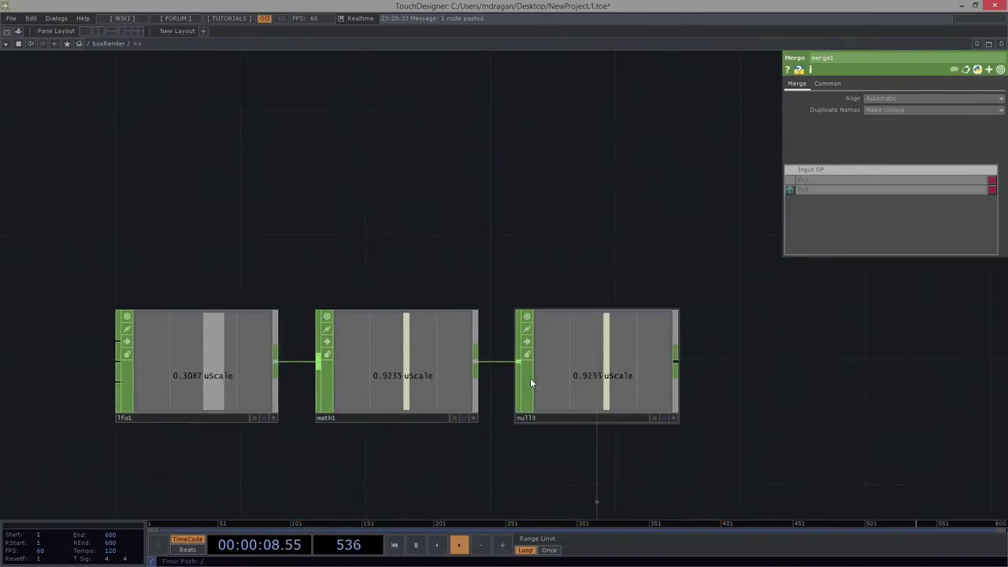
pyautogui.moveTo(394, 85); pyautogui.dragTo(475, 298)
pyautogui.moveTo(380, 120); pyautogui.dragTo(411, 184)
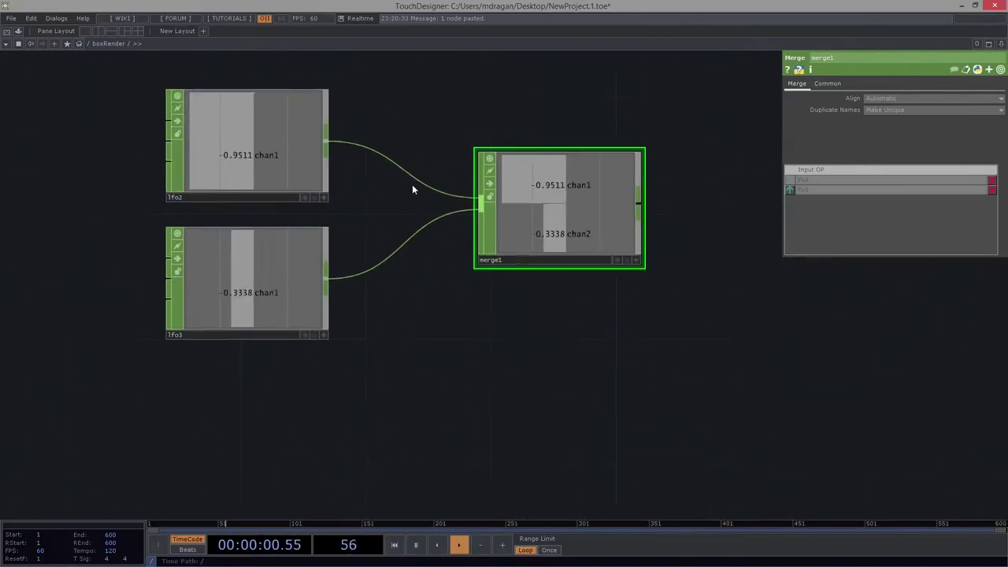
# Set lfo2's Channel Name to xScale.
pyautogui.click(227, 180)
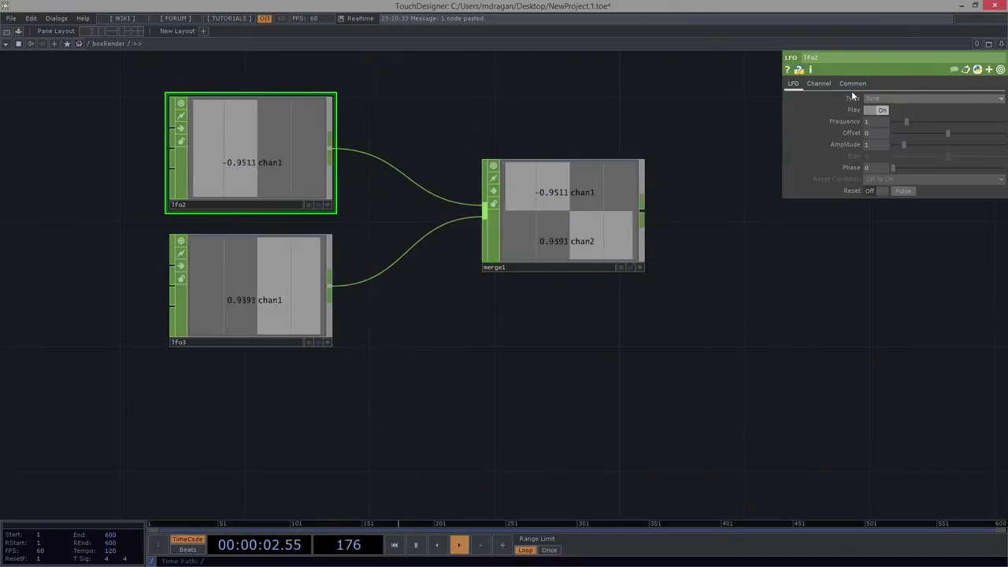
pyautogui.click(818, 83)
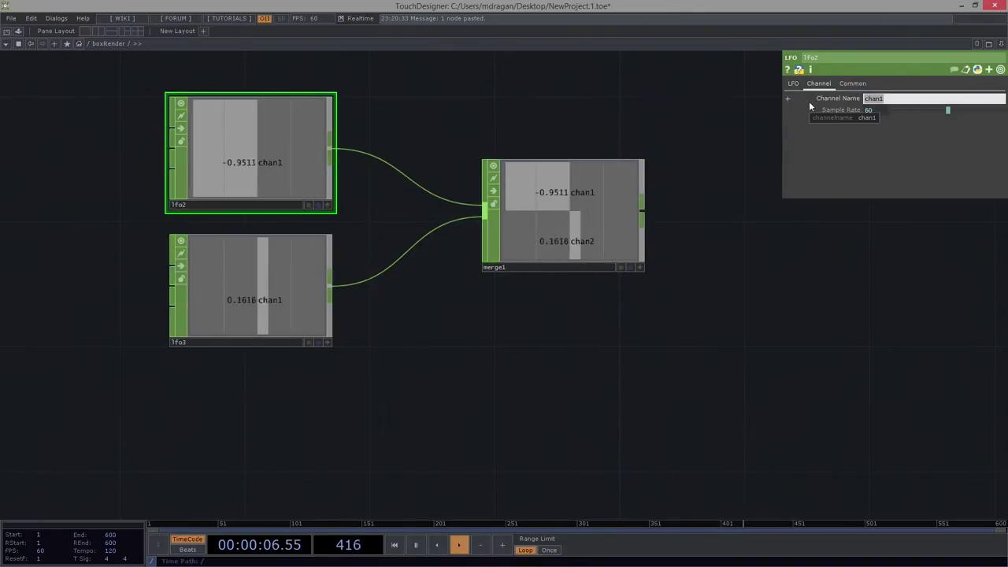
pyautogui.write('xSc')
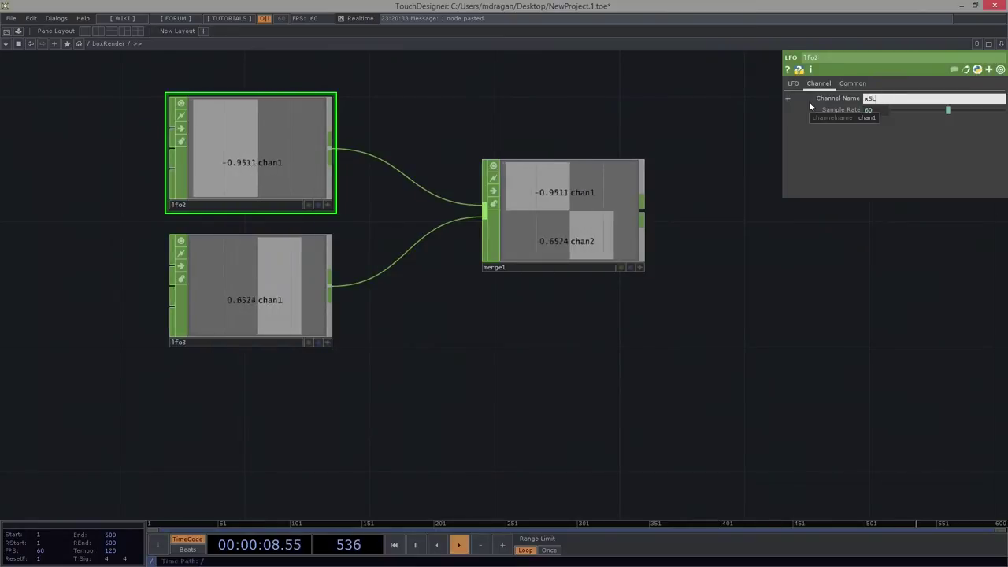
pyautogui.write('ale')
pyautogui.press('Return')
# Set lfo3's Channel Name to yScale.
pyautogui.click(282, 287)
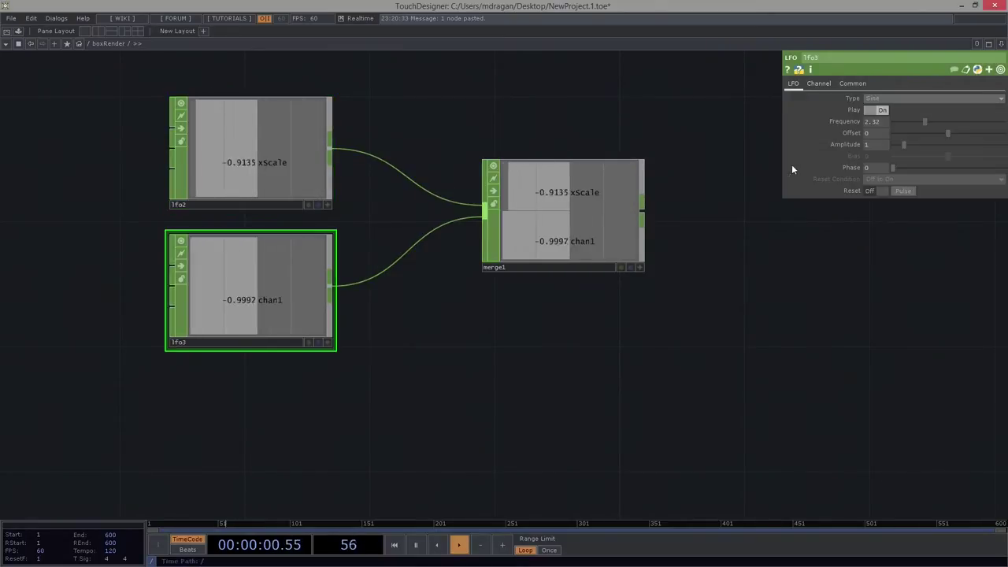
pyautogui.click(818, 83)
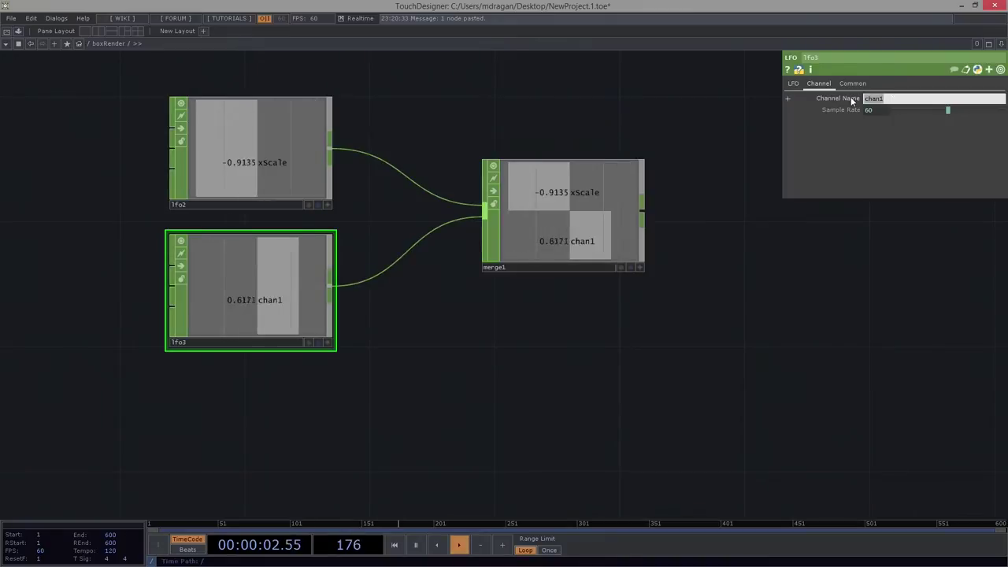
pyautogui.write('yScale')
pyautogui.press('Return')
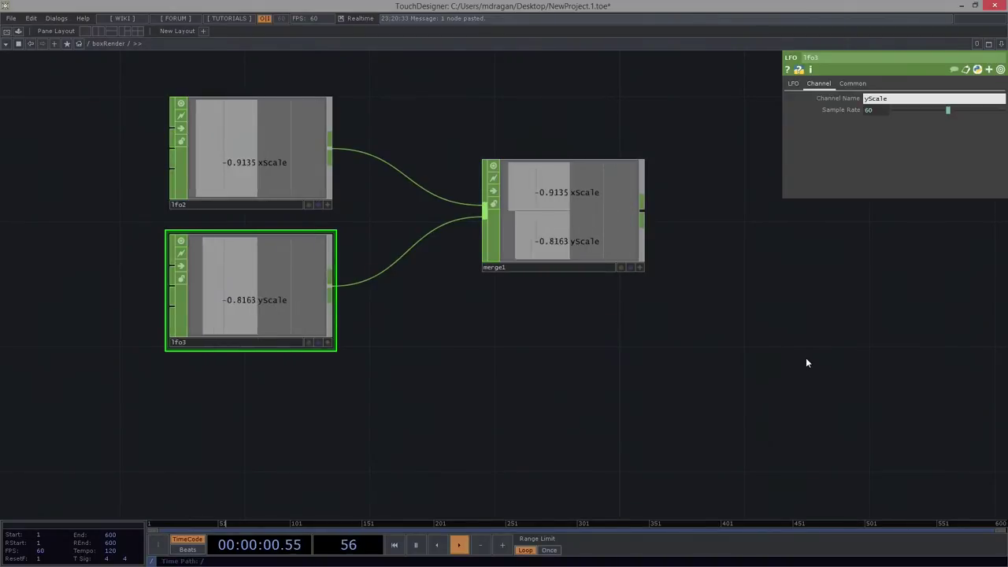
# Paste a copy of lfo3 directly below it and connect the copy to merge1 as a third input.
pyautogui.moveTo(393, 397); pyautogui.dragTo(400, 350)
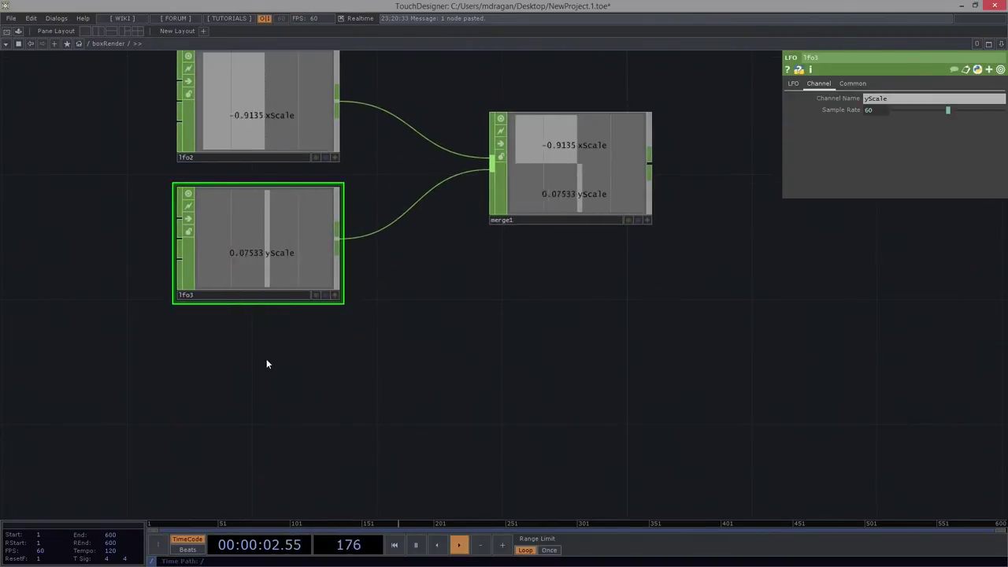
pyautogui.hotkey('ctrl', 'v')
pyautogui.moveTo(373, 330); pyautogui.dragTo(414, 367)
pyautogui.moveTo(379, 411); pyautogui.dragTo(536, 206)
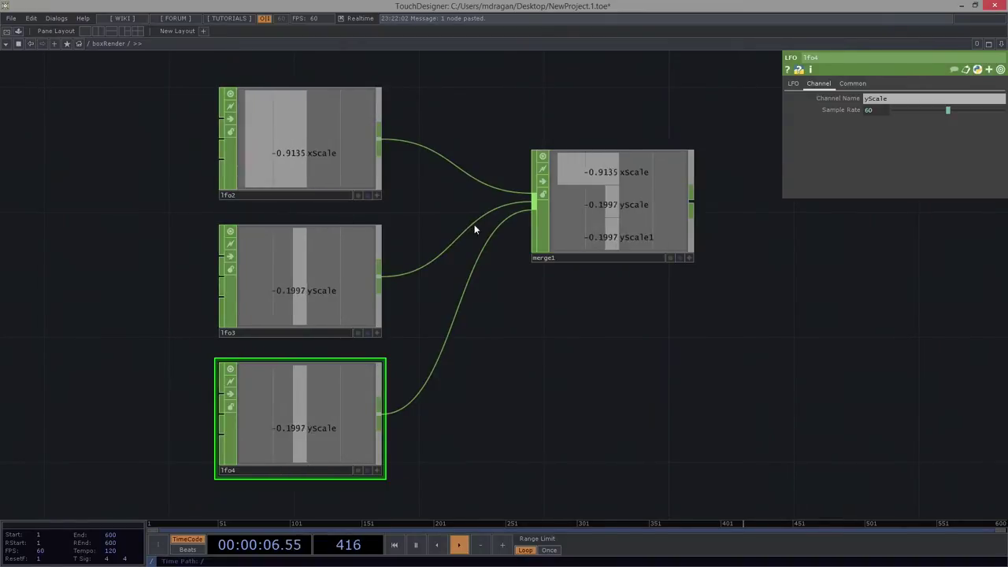
# Delete the lfo2, lfo3, lfo4 and merge1 operators from the boxRender network.
pyautogui.moveTo(124, 123); pyautogui.dragTo(761, 443, button='right')
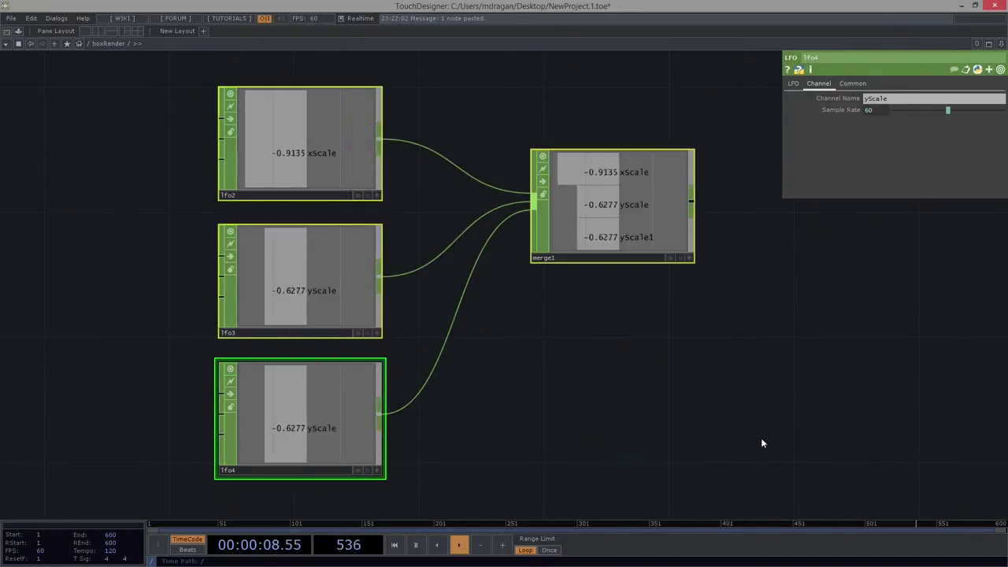
pyautogui.press('Delete')
# Set transform1's uniform scale expression to op('null3')['uScale'].
pyautogui.press('h')
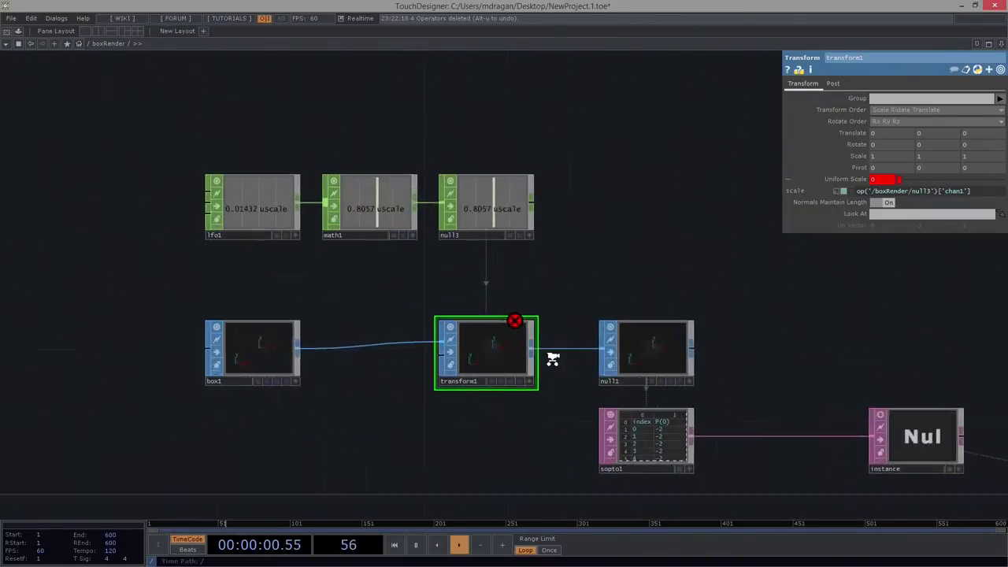
pyautogui.scroll(1, 552, 361)
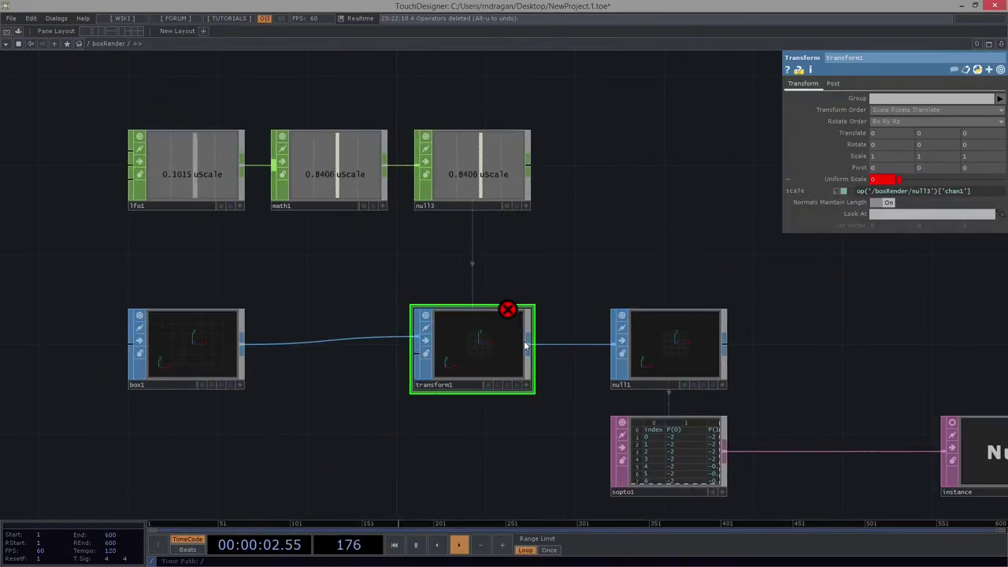
pyautogui.scroll(2, 402, 285)
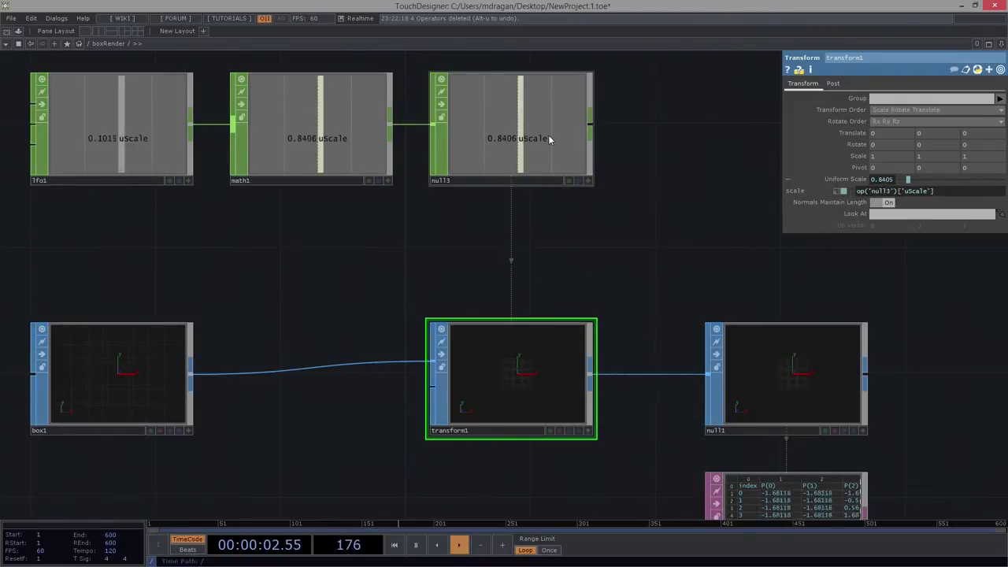
# Follow the network from transform1 to the final operator and examine the animated cube render closely.
pyautogui.moveTo(875, 477); pyautogui.dragTo(755, 331)
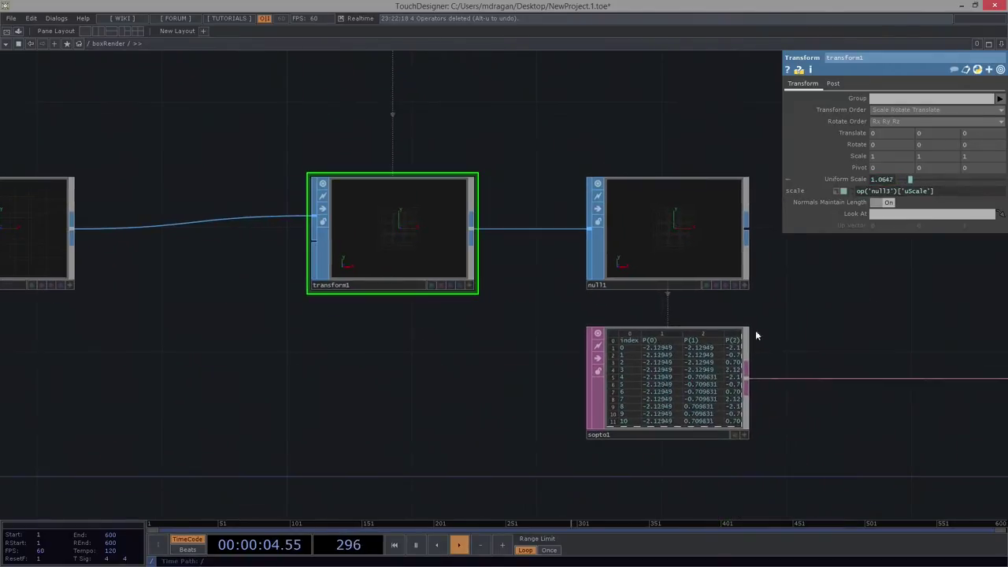
pyautogui.scroll(3, 674, 241)
pyautogui.scroll(-7, 674, 241)
pyautogui.moveTo(825, 405); pyautogui.dragTo(206, 375)
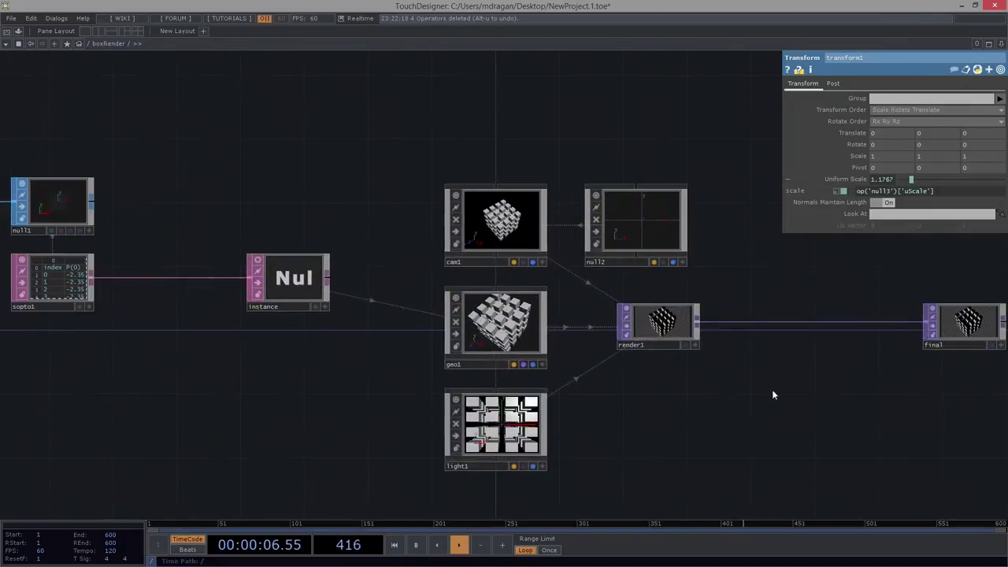
pyautogui.moveTo(981, 375); pyautogui.dragTo(619, 348)
pyautogui.scroll(6, 668, 319)
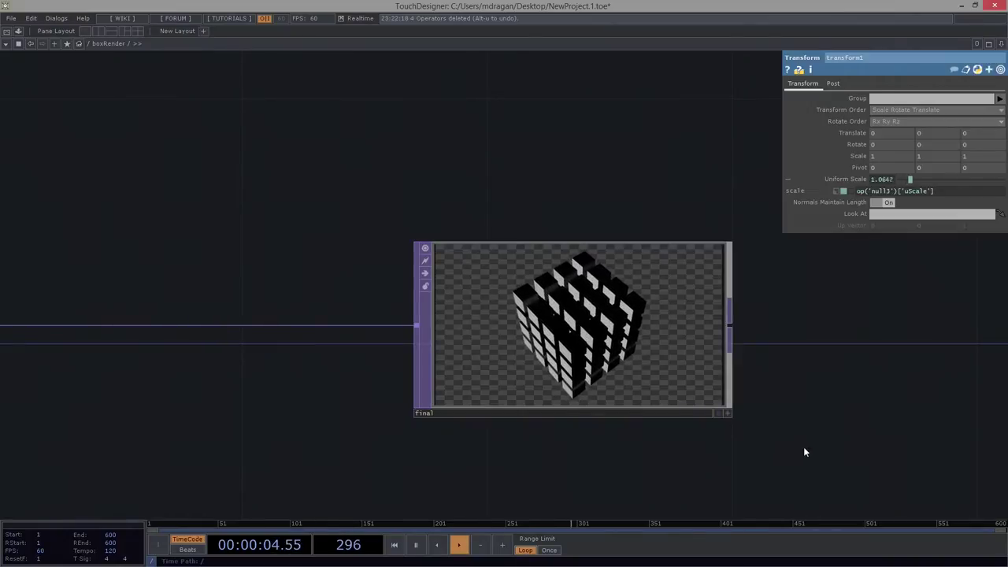
pyautogui.moveTo(804, 451); pyautogui.dragTo(890, 438)
pyautogui.scroll(2, 684, 318)
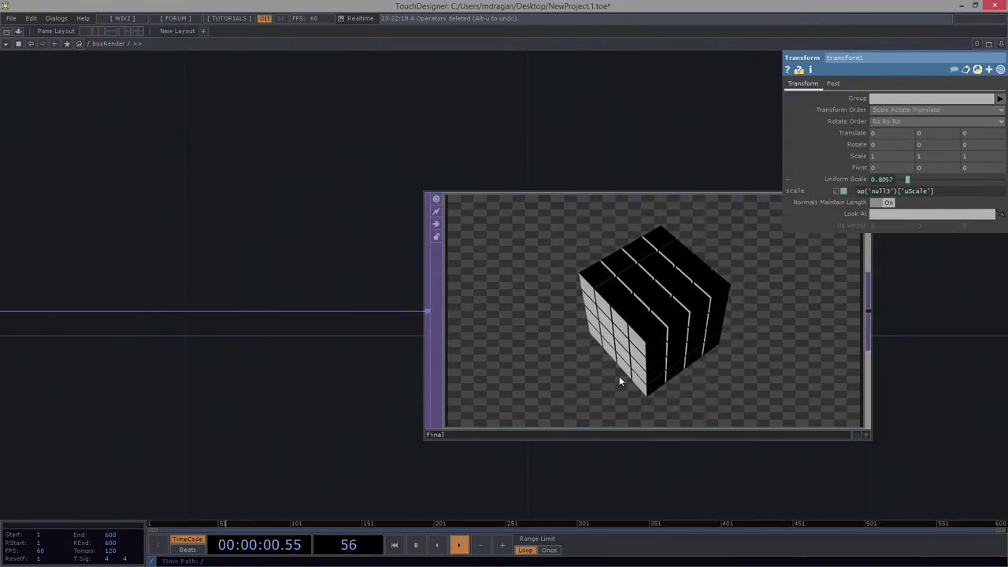
# Delete the light1 operator that feeds render1.
pyautogui.moveTo(430, 276); pyautogui.dragTo(633, 234)
pyautogui.scroll(-3, 669, 259)
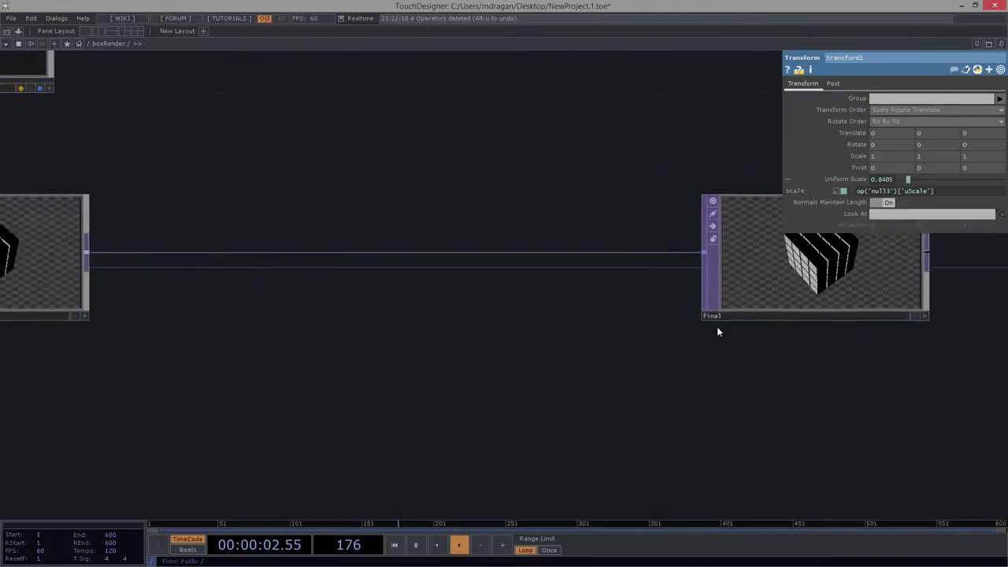
pyautogui.scroll(-3, 717, 326)
pyautogui.scroll(1, 400, 361)
pyautogui.moveTo(389, 365); pyautogui.dragTo(431, 319)
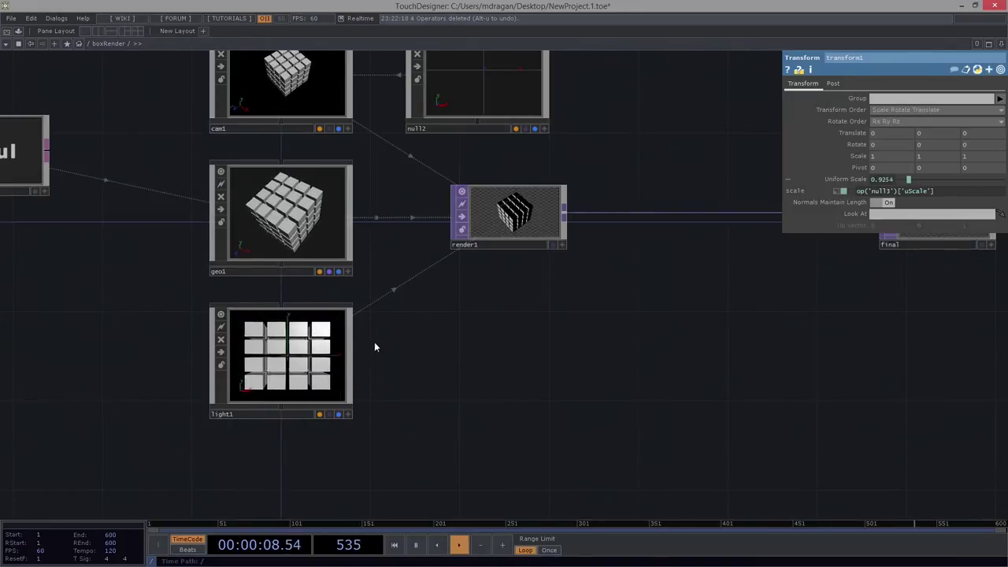
pyautogui.moveTo(427, 370); pyautogui.dragTo(191, 512, button='right')
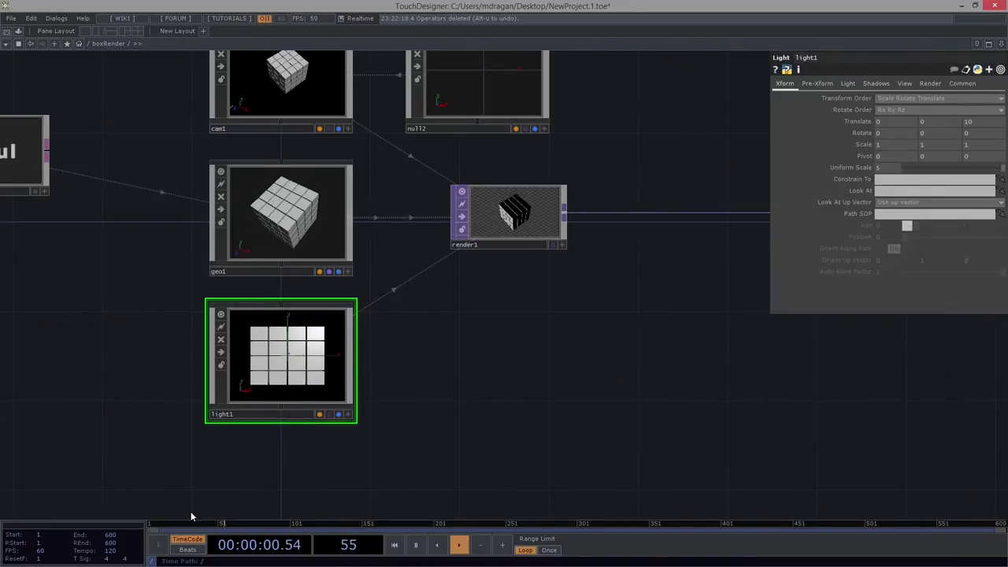
pyautogui.press('Delete')
# Examine how the cubes render in the final and render1 operators without a light.
pyautogui.scroll(3, 951, 251)
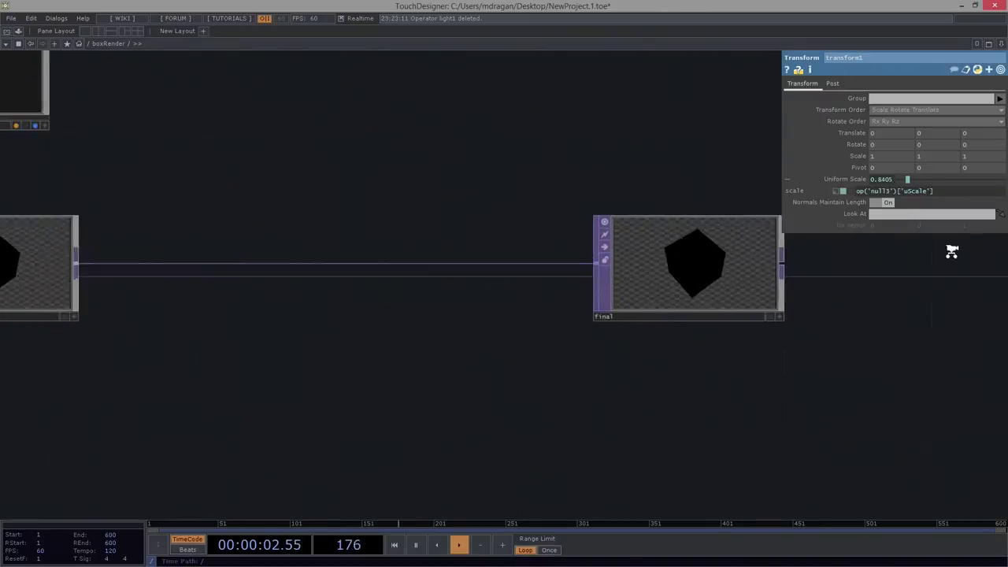
pyautogui.scroll(3, 762, 272)
pyautogui.scroll(2, 642, 281)
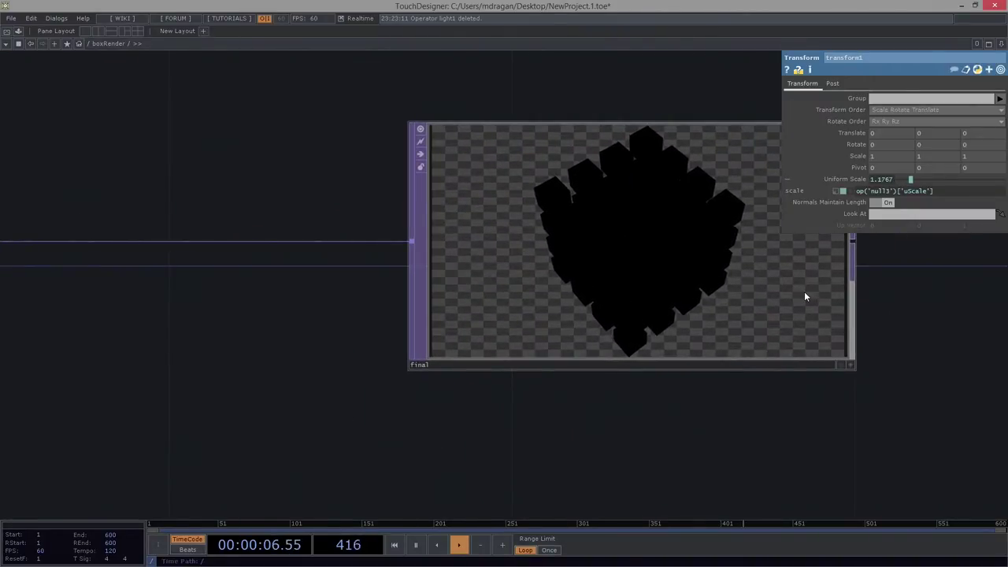
pyautogui.scroll(-5, 560, 365)
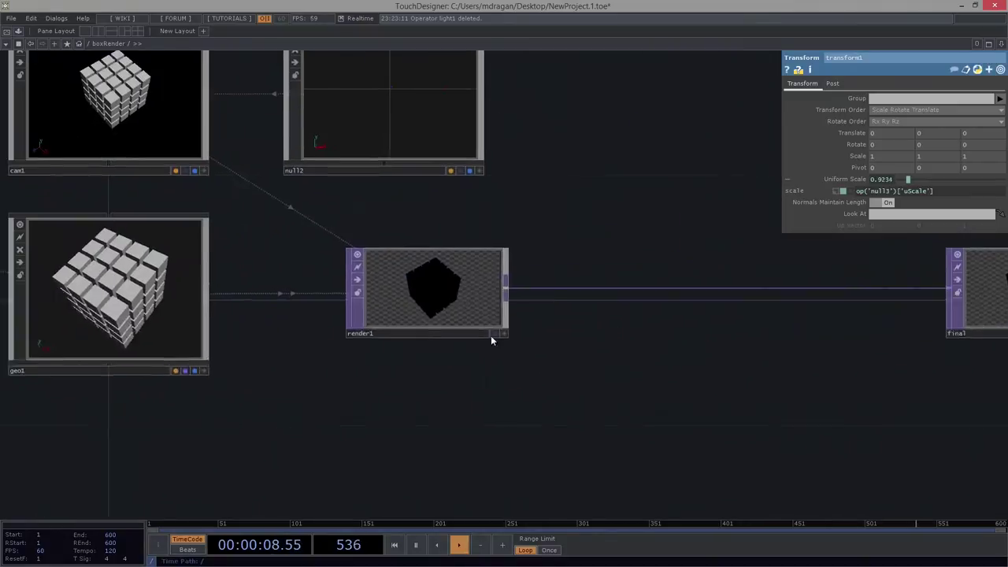
pyautogui.moveTo(491, 336); pyautogui.dragTo(527, 334)
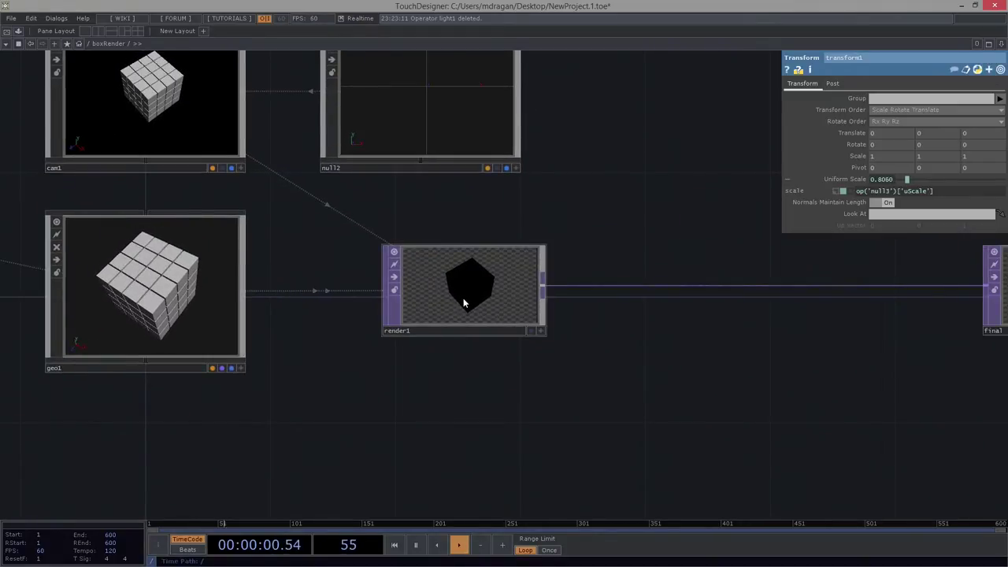
pyautogui.moveTo(228, 408); pyautogui.dragTo(457, 402)
pyautogui.scroll(-3, 803, 370)
pyautogui.moveTo(787, 392); pyautogui.dragTo(595, 393)
pyautogui.scroll(-3, 395, 211)
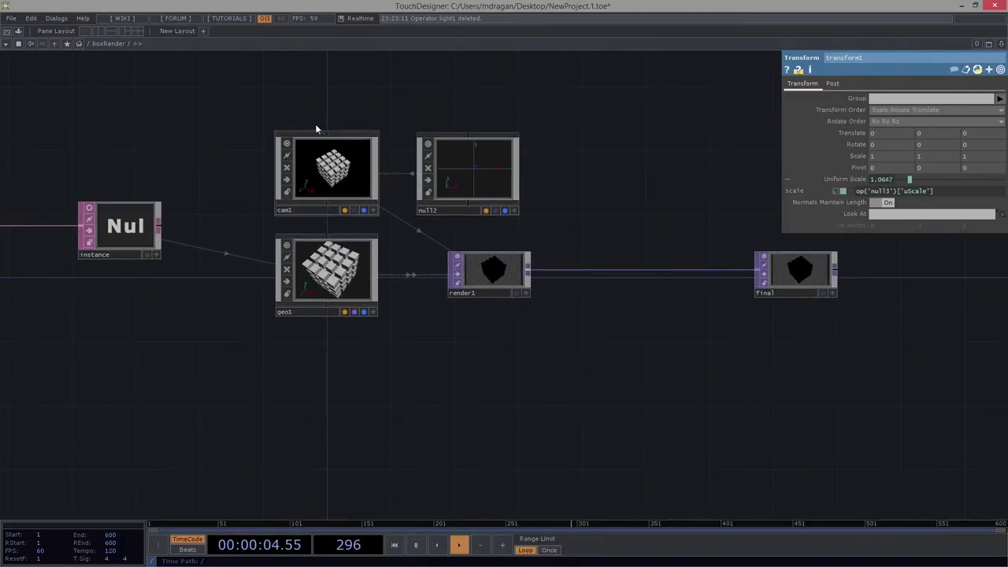
# Move cam1, null2, geo1, render1 and final together to the right, widening the gap after the instance operator.
pyautogui.moveTo(306, 107); pyautogui.dragTo(877, 430)
pyautogui.moveTo(441, 291); pyautogui.dragTo(478, 291)
pyautogui.moveTo(371, 276); pyautogui.dragTo(424, 277)
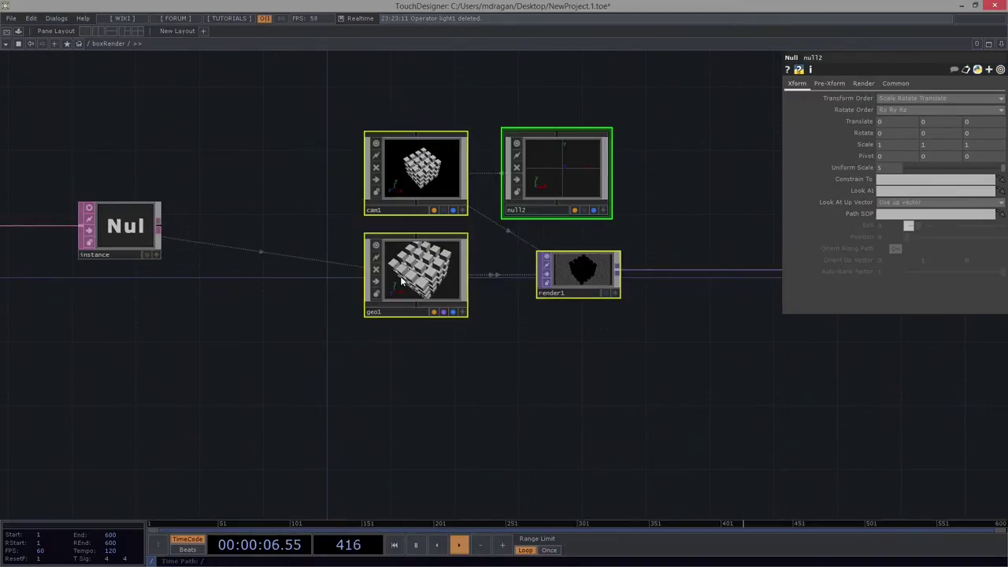
pyautogui.moveTo(371, 327); pyautogui.dragTo(378, 328)
pyautogui.scroll(-7, 396, 454)
pyautogui.scroll(-3, 396, 458)
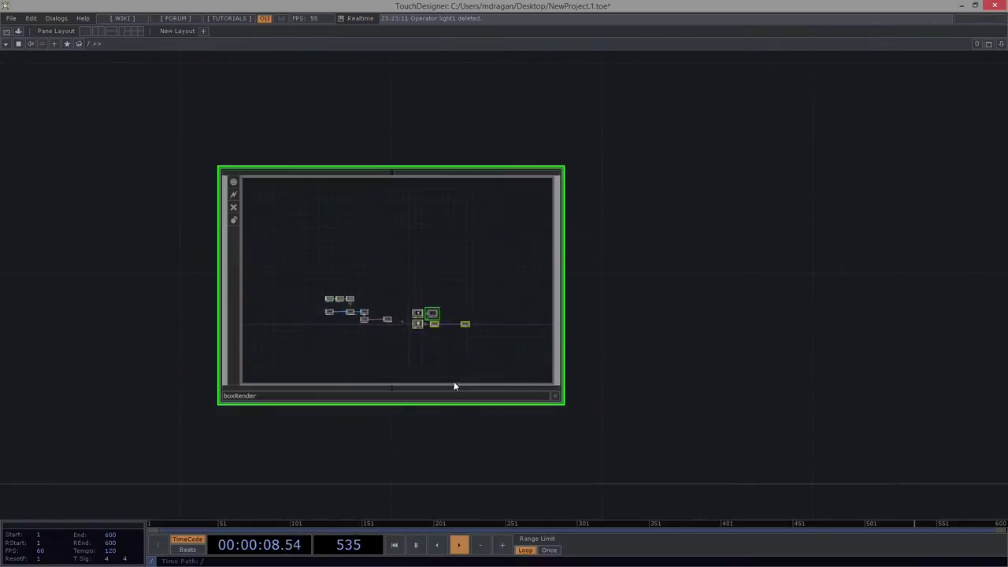
pyautogui.click(398, 225)
pyautogui.scroll(5, 411, 301)
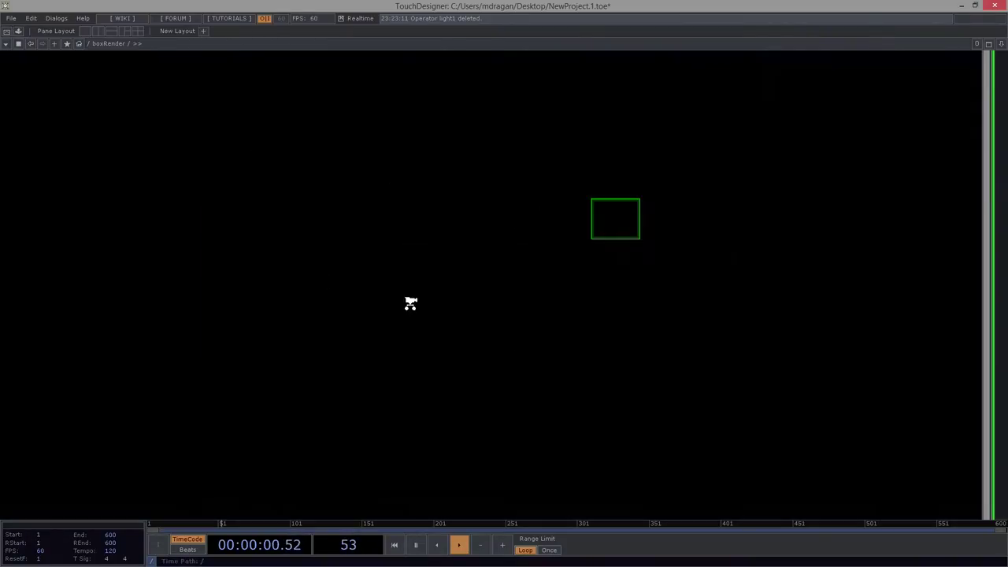
pyautogui.scroll(5, 530, 393)
# Add a Constant material operator between the instance and geo1 operators.
pyautogui.press('Tab')
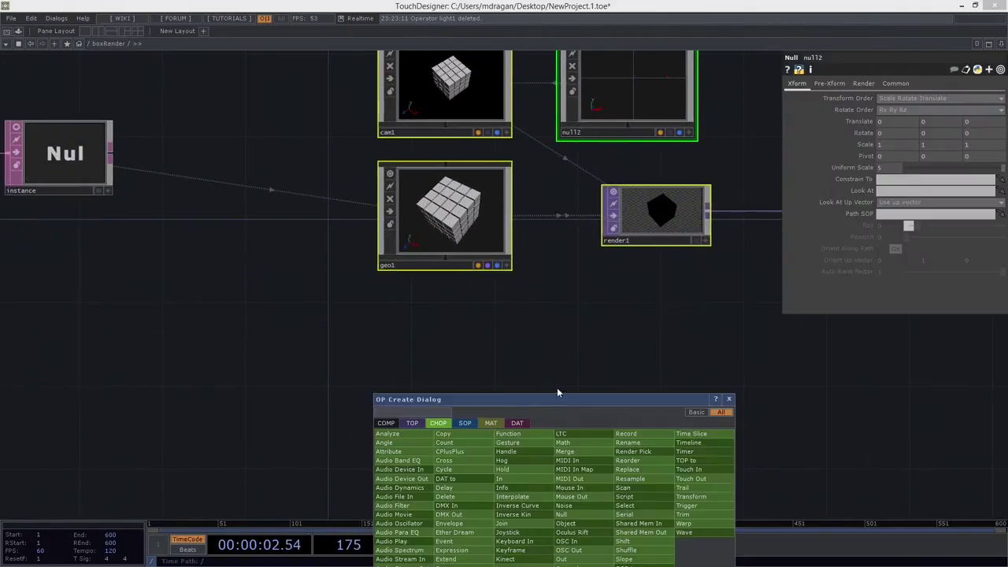
pyautogui.click(557, 338)
pyautogui.click(468, 204)
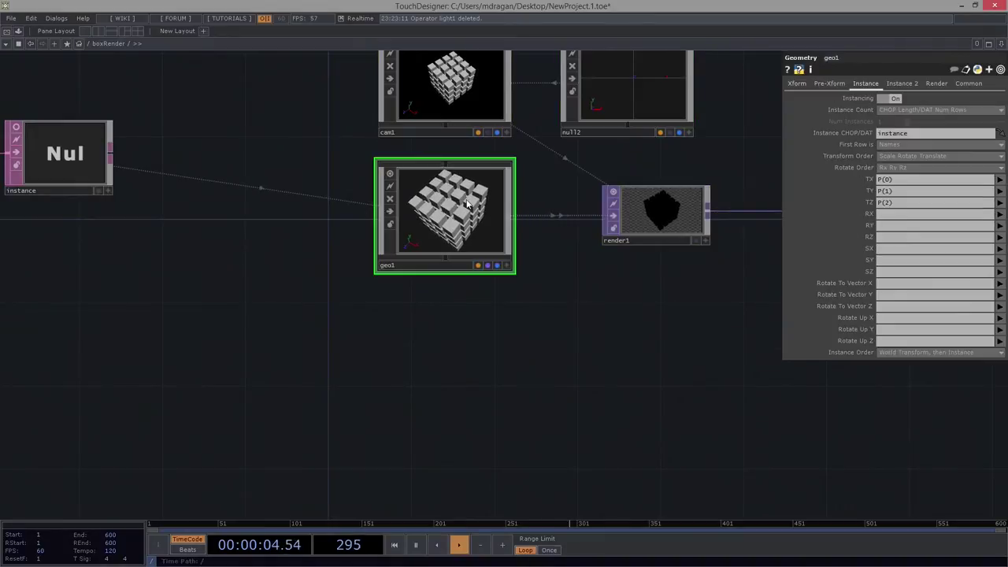
pyautogui.press('Tab')
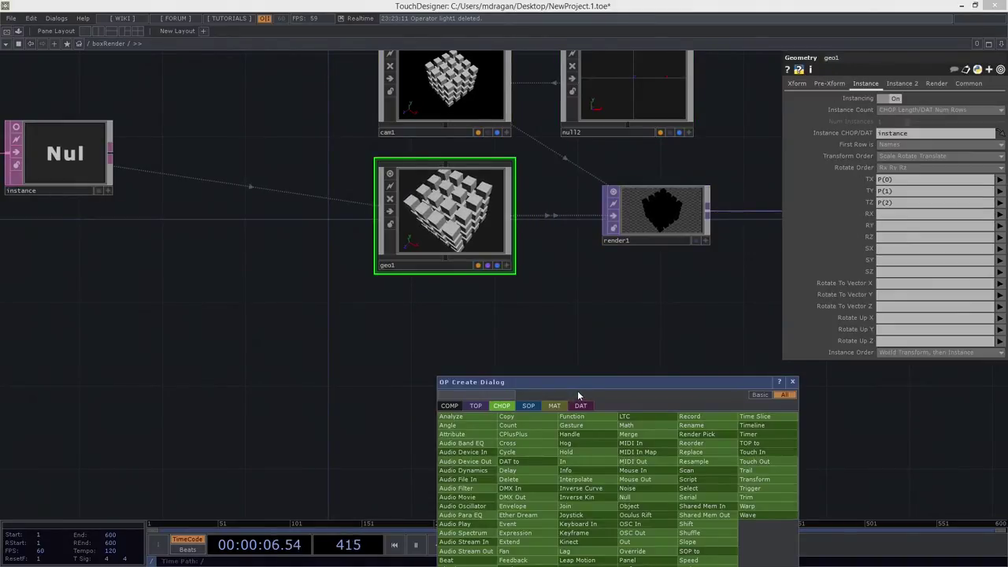
pyautogui.moveTo(577, 390); pyautogui.dragTo(529, 220)
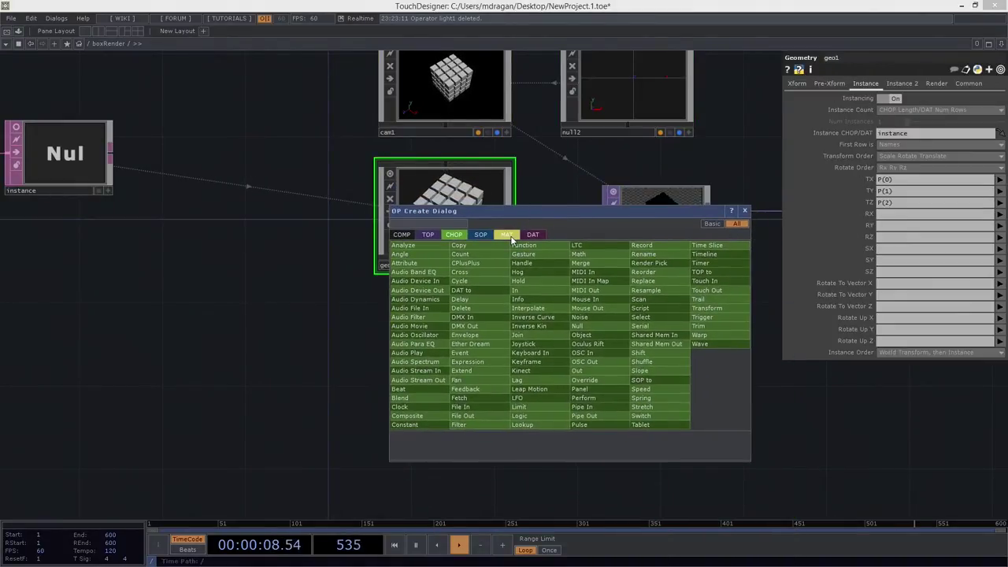
pyautogui.click(507, 235)
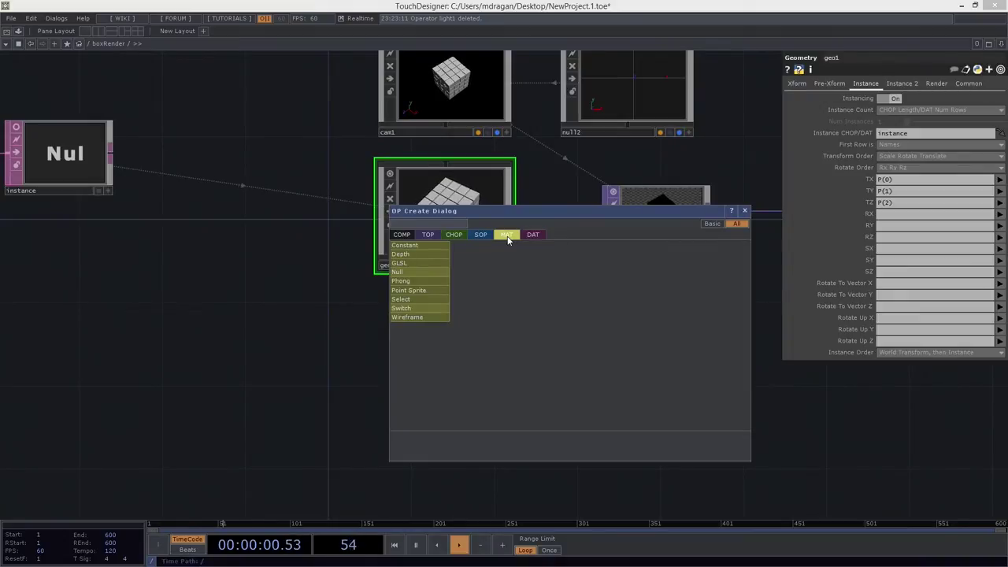
pyautogui.write('c')
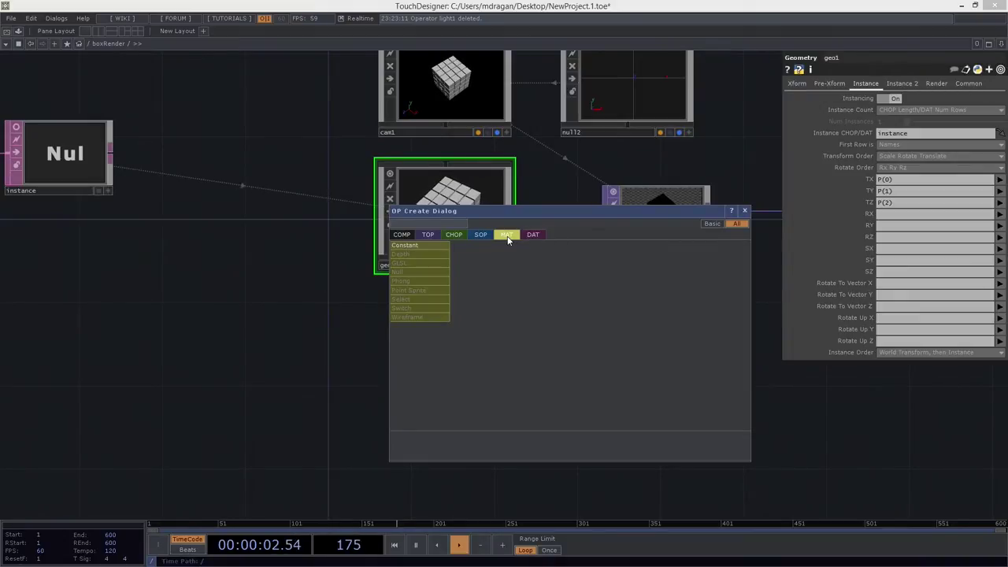
pyautogui.click(438, 246)
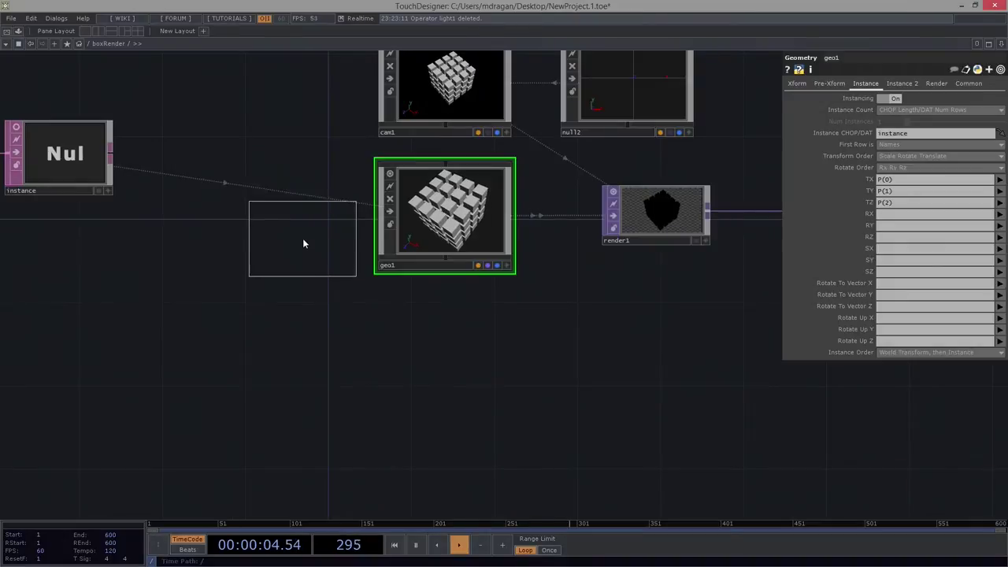
pyautogui.click(304, 233)
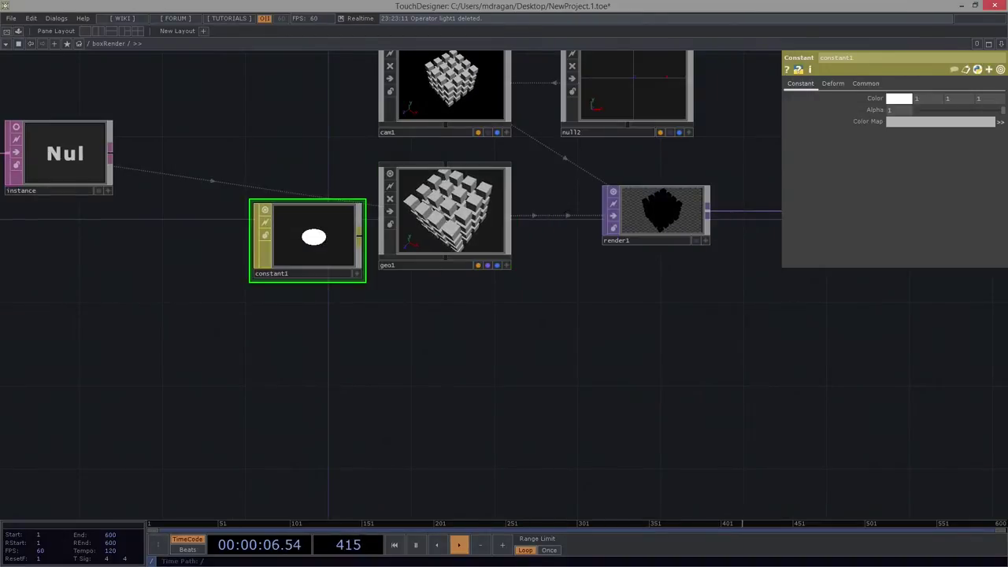
# Try to assign constant1 to geo1 as its material directly in the network.
pyautogui.moveTo(307, 286); pyautogui.dragTo(434, 361)
pyautogui.scroll(5, 434, 347)
pyautogui.moveTo(455, 311); pyautogui.dragTo(457, 284)
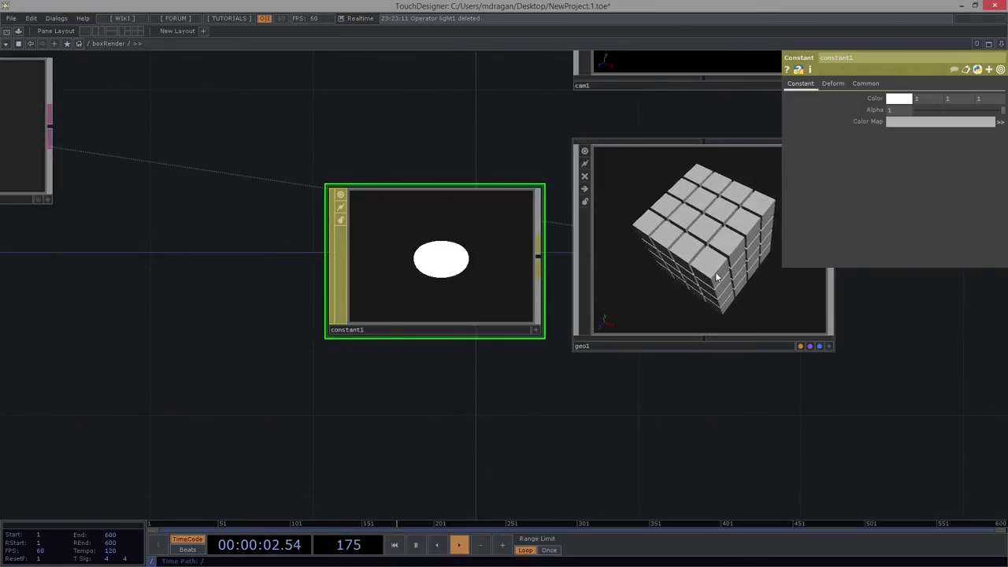
pyautogui.moveTo(901, 362); pyautogui.dragTo(384, 370)
pyautogui.scroll(5, 548, 214)
pyautogui.scroll(-3, 573, 227)
pyautogui.hscroll(-5, 430, 355)
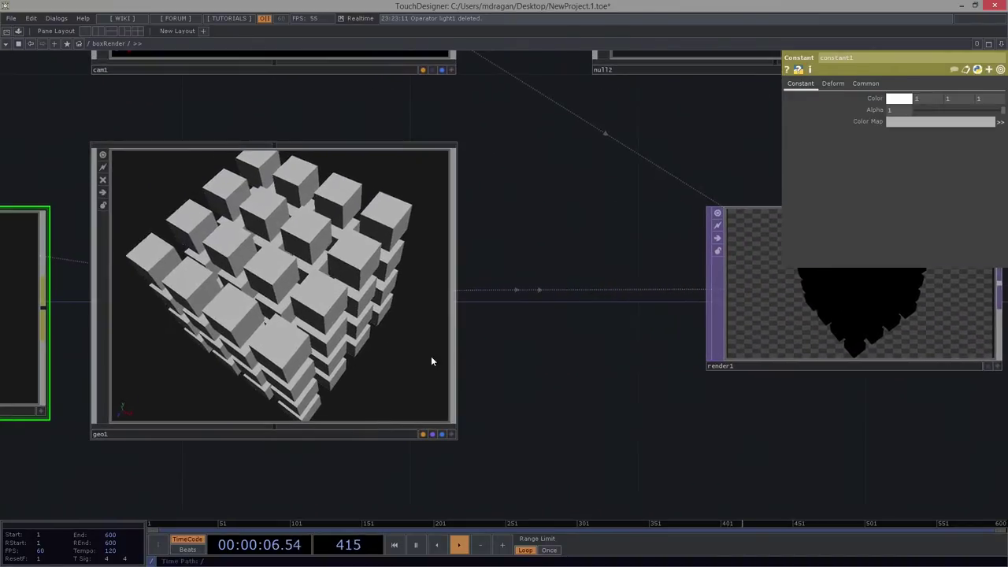
pyautogui.hscroll(-2, 340, 468)
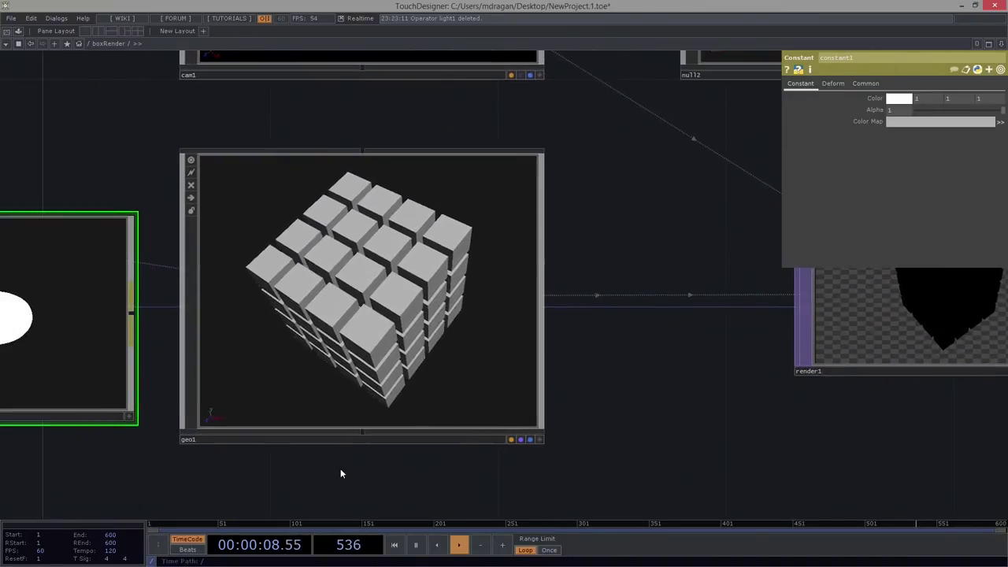
pyautogui.scroll(-3, 236, 473)
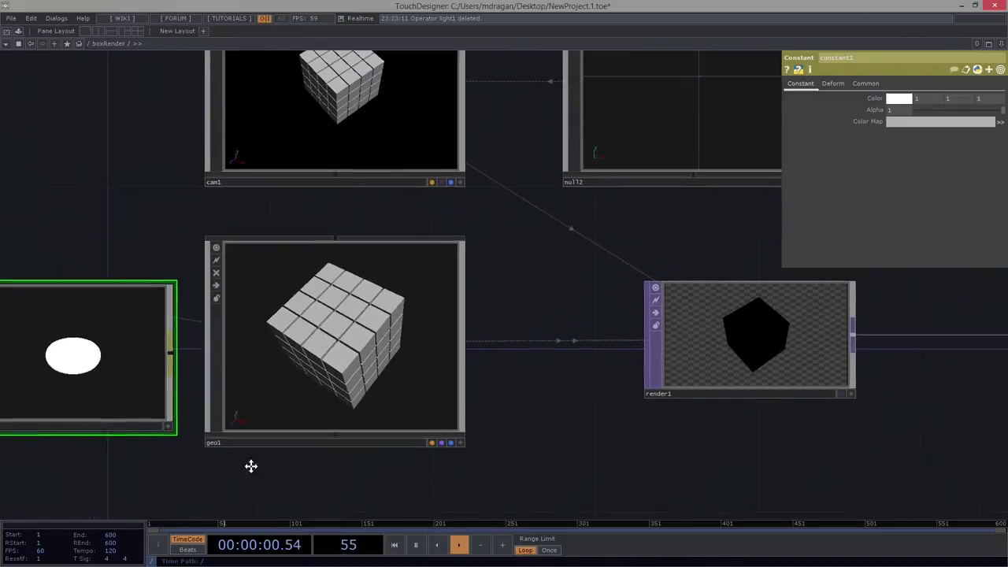
pyautogui.scroll(2, 254, 457)
pyautogui.moveTo(202, 331); pyautogui.dragTo(449, 297)
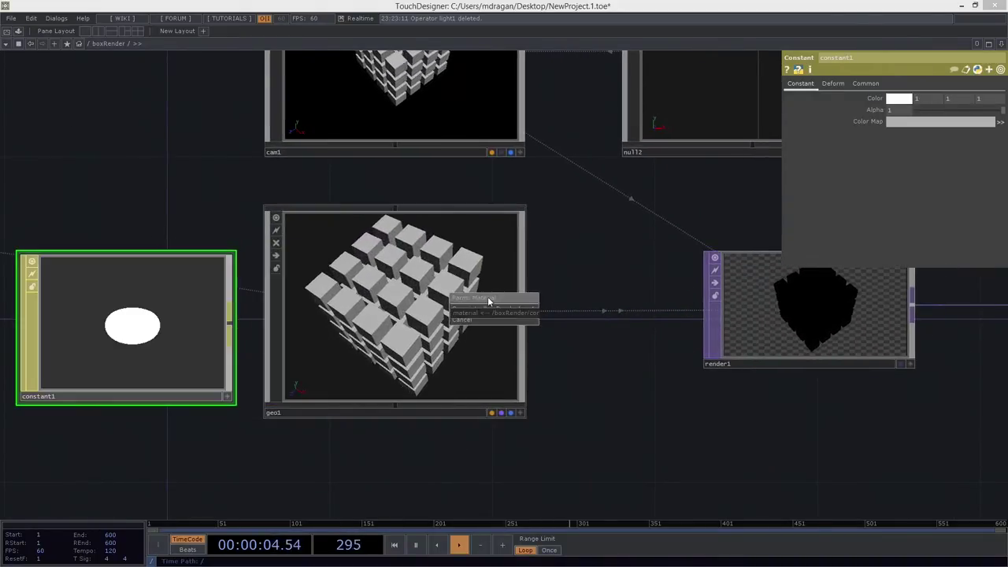
pyautogui.click(546, 353)
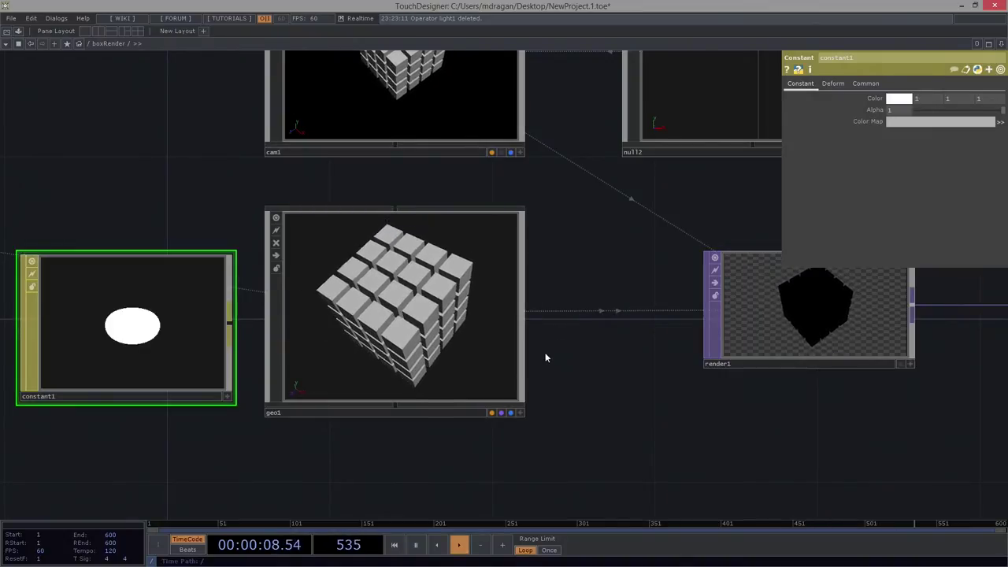
# Assign constant1 as the material of geo1.
pyautogui.click(323, 316)
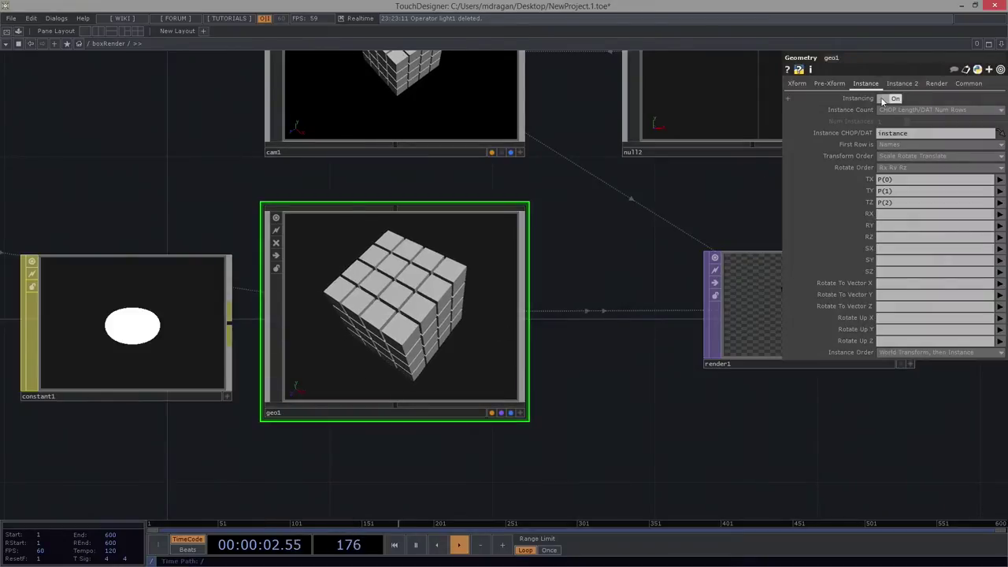
pyautogui.click(936, 83)
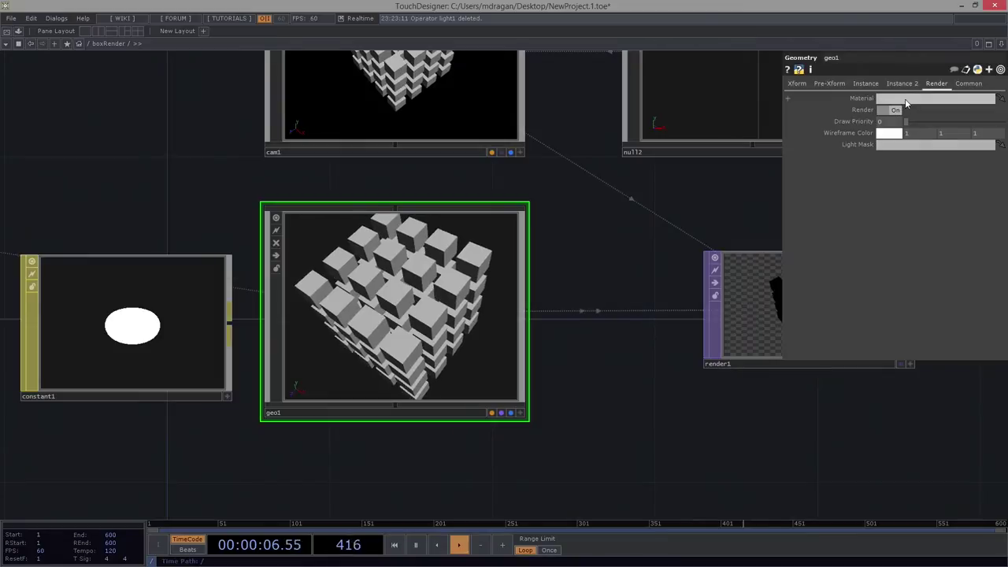
pyautogui.moveTo(185, 353); pyautogui.dragTo(430, 331)
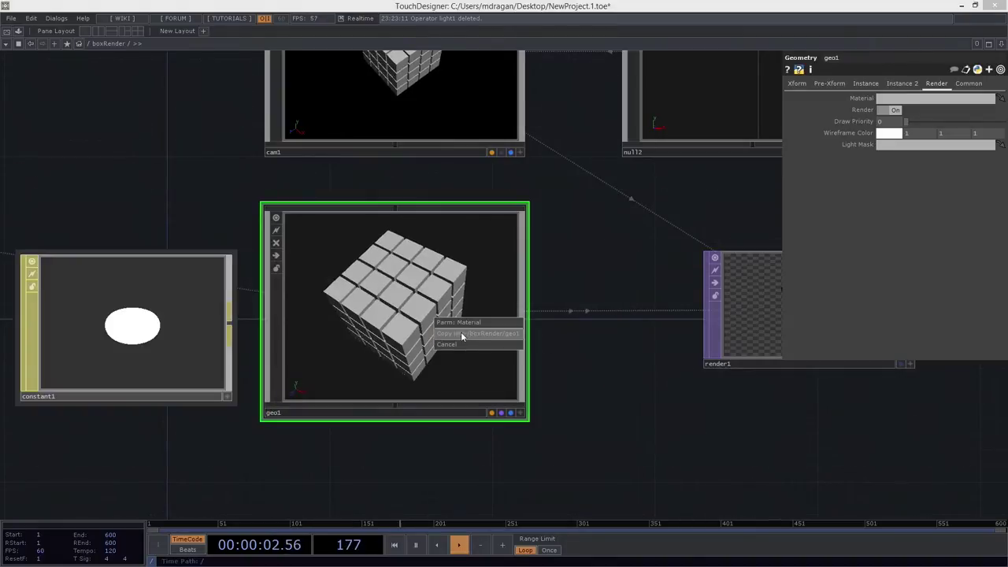
pyautogui.click(479, 322)
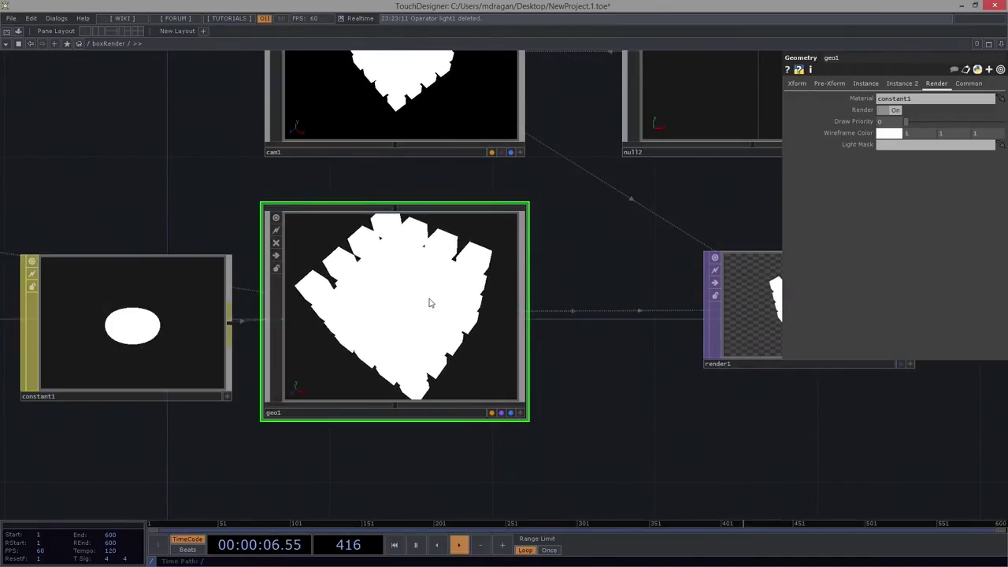
# Examine how the cubes in geo1 and render1 look with the constant material applied.
pyautogui.moveTo(696, 396); pyautogui.dragTo(675, 377)
pyautogui.scroll(4, 619, 290)
pyautogui.scroll(-4, 620, 290)
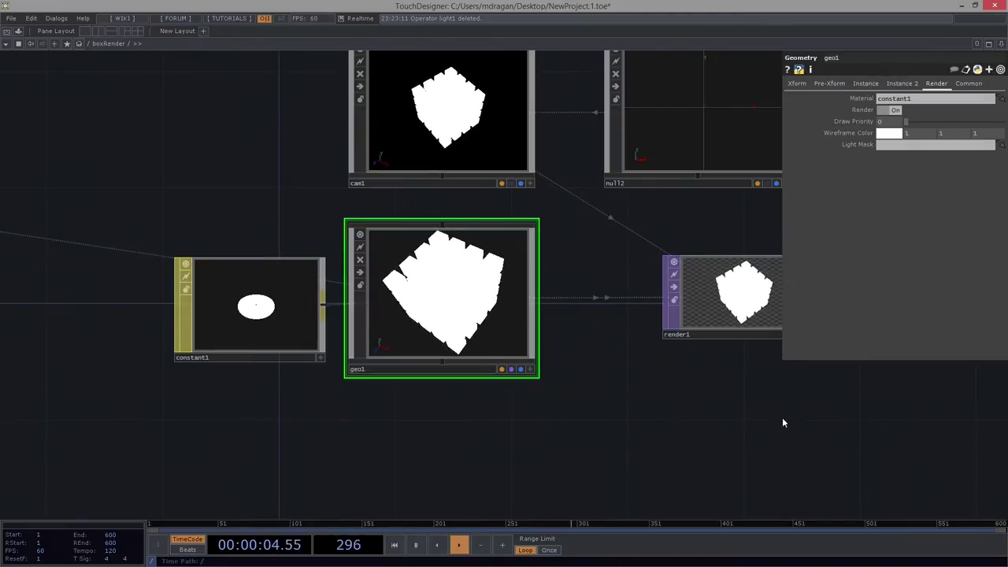
pyautogui.moveTo(782, 418); pyautogui.dragTo(551, 416)
pyautogui.scroll(4, 591, 234)
pyautogui.scroll(-4, 509, 337)
pyautogui.moveTo(382, 445); pyautogui.dragTo(657, 409)
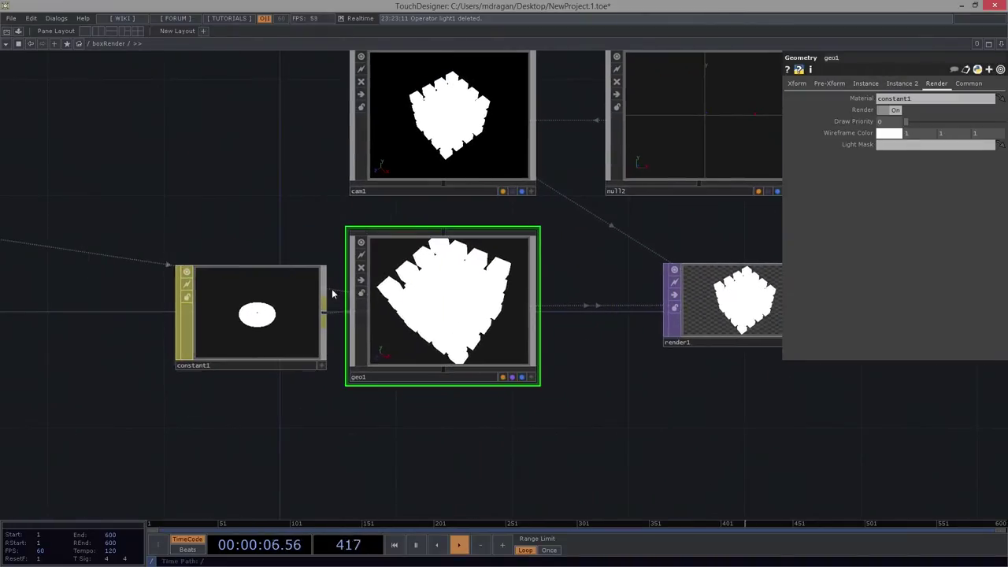
# Set constant1's color to orange (1, 0.545, 0) and its alpha to about 0.68.
pyautogui.click(303, 296)
pyautogui.moveTo(555, 390); pyautogui.dragTo(477, 390)
pyautogui.scroll(4, 677, 304)
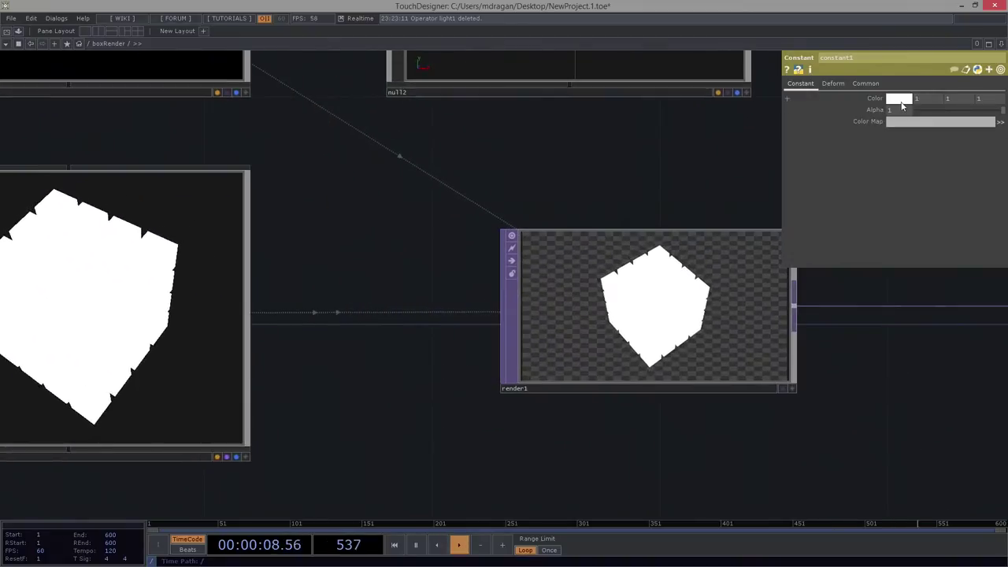
pyautogui.click(899, 97)
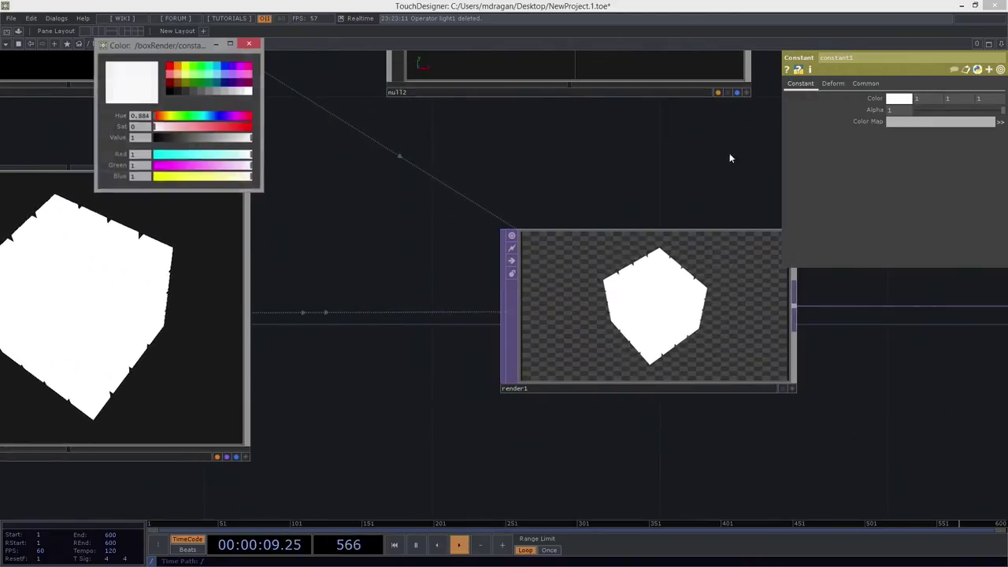
pyautogui.click(183, 68)
pyautogui.moveTo(992, 114); pyautogui.dragTo(958, 116)
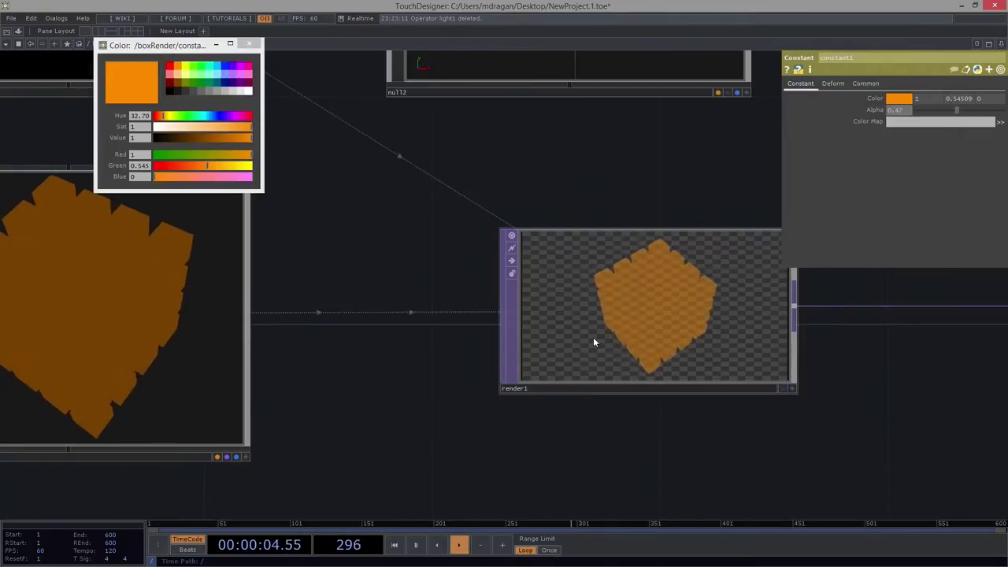
pyautogui.scroll(3, 598, 331)
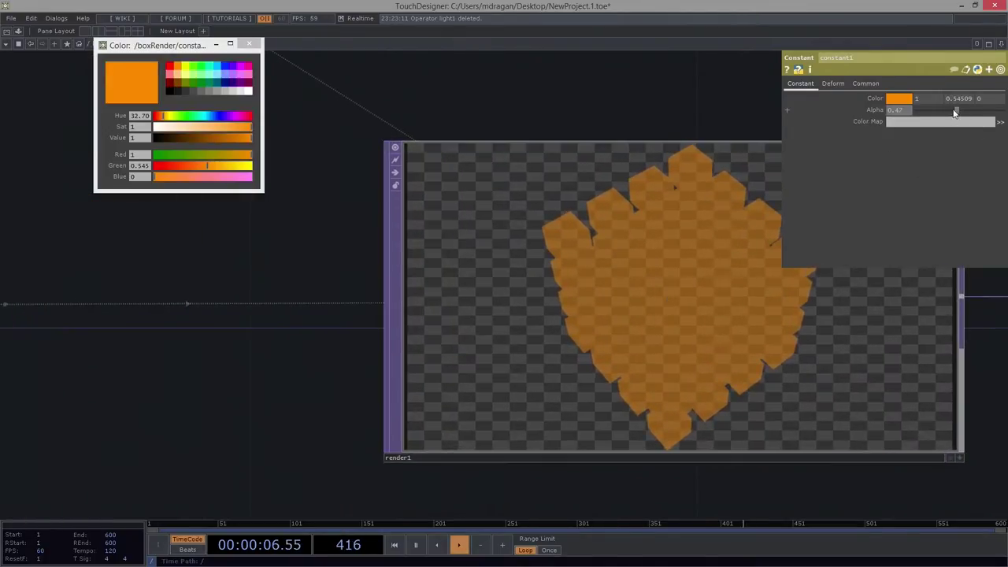
pyautogui.moveTo(954, 112); pyautogui.dragTo(975, 113)
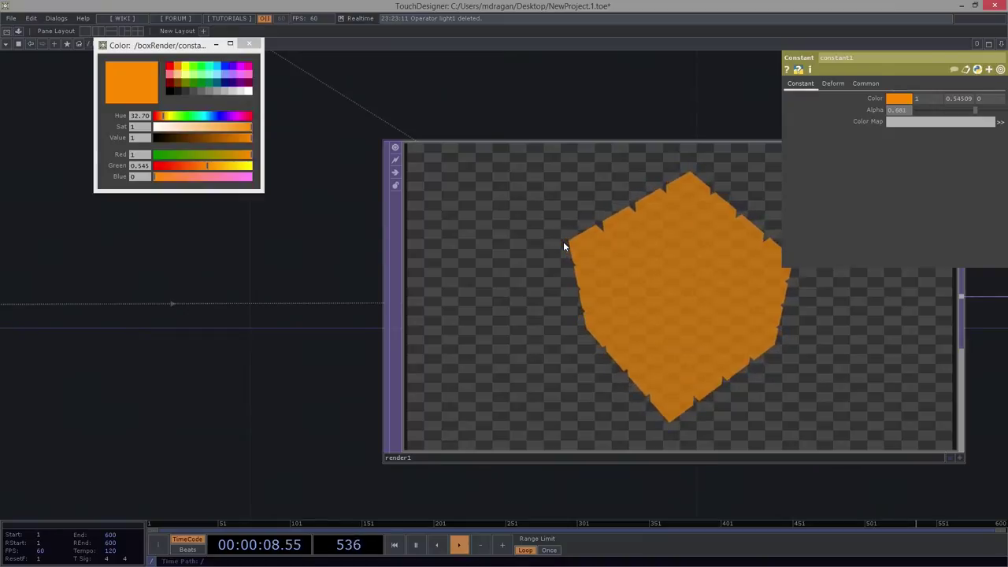
# Enable Blending (Transparency) on constant1 and check the overlapping cubes in render1.
pyautogui.moveTo(346, 311); pyautogui.dragTo(846, 282)
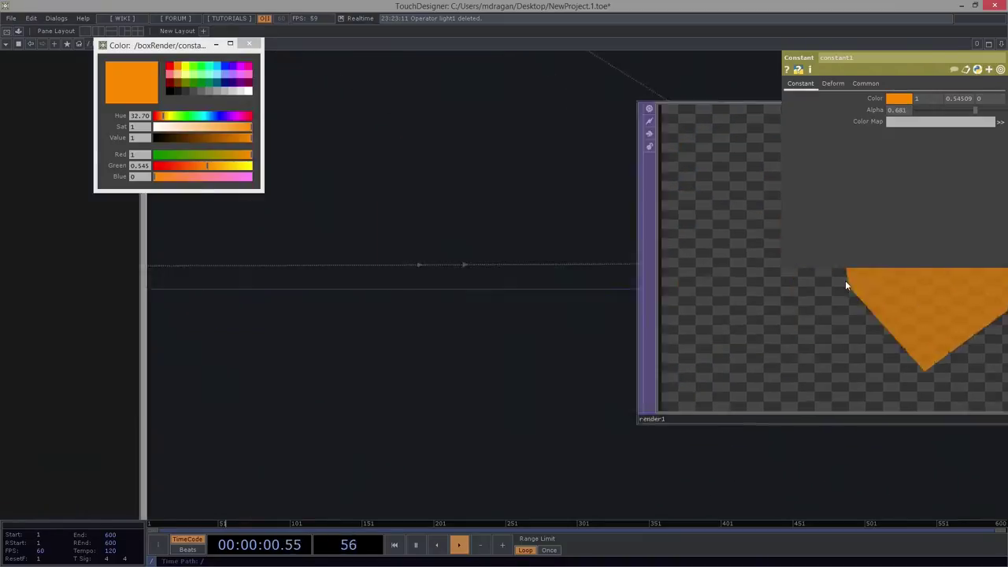
pyautogui.scroll(-5, 845, 280)
pyautogui.moveTo(138, 279); pyautogui.dragTo(136, 274)
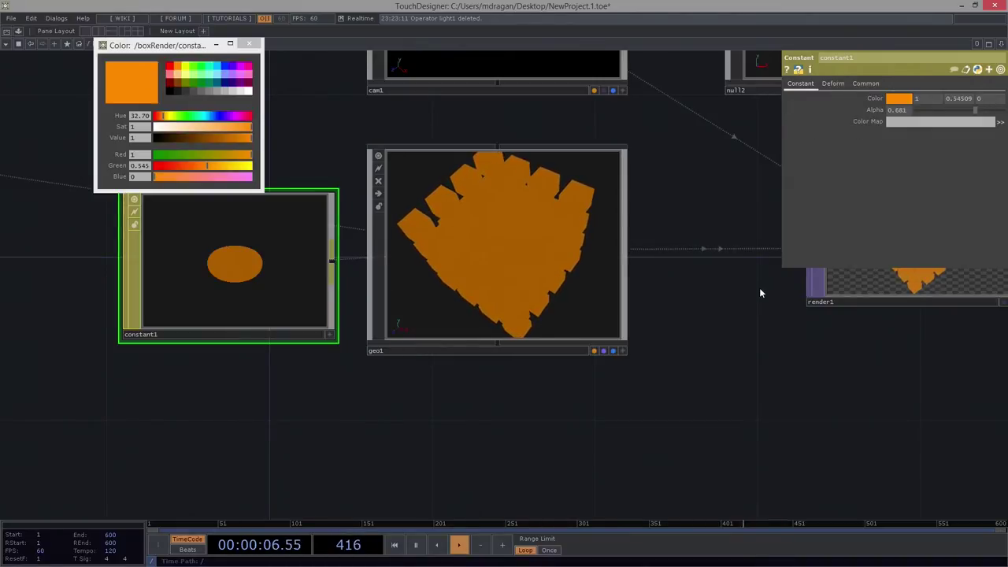
pyautogui.moveTo(759, 293); pyautogui.dragTo(658, 347)
pyautogui.click(835, 84)
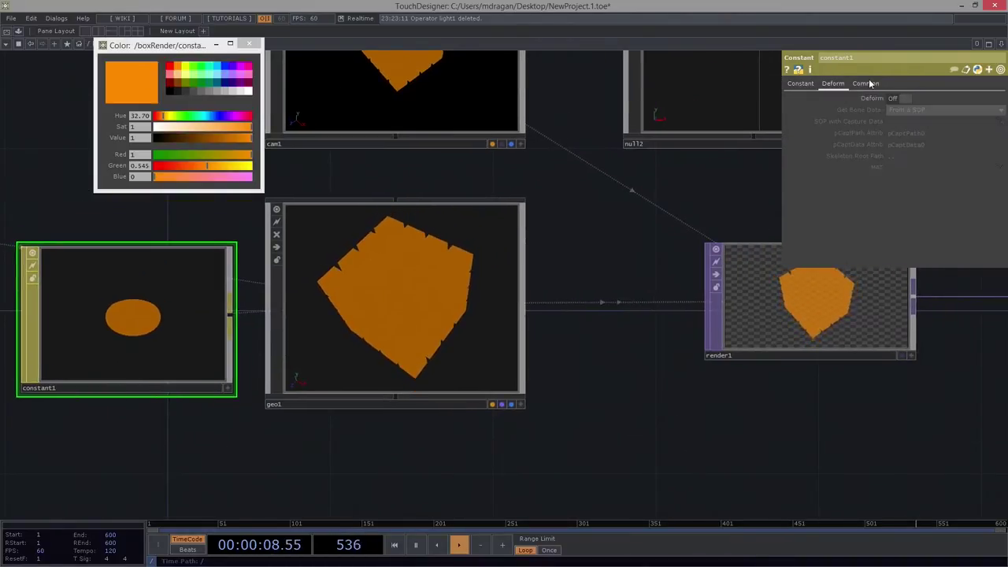
pyautogui.click(867, 84)
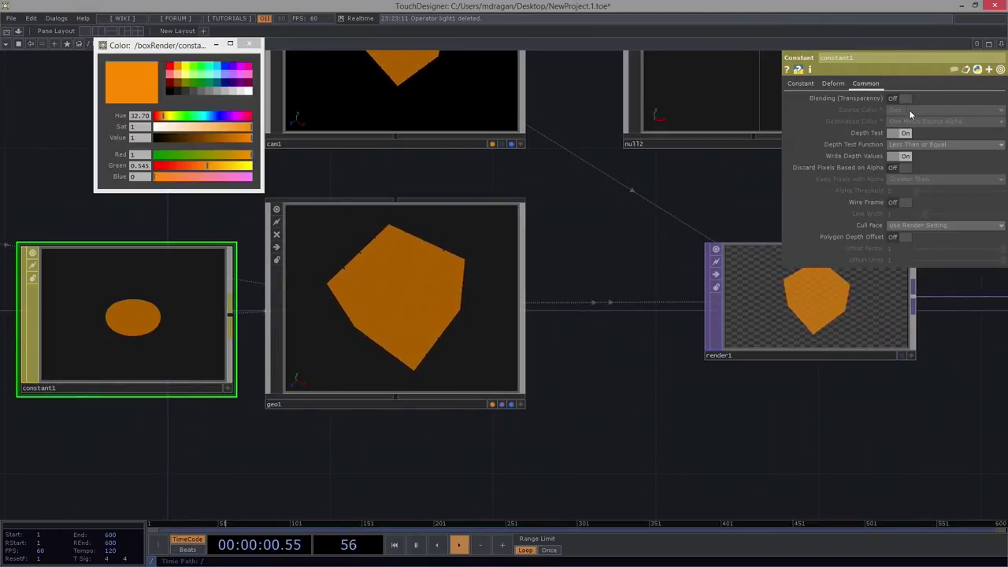
pyautogui.moveTo(855, 321); pyautogui.dragTo(738, 349)
pyautogui.scroll(4, 738, 349)
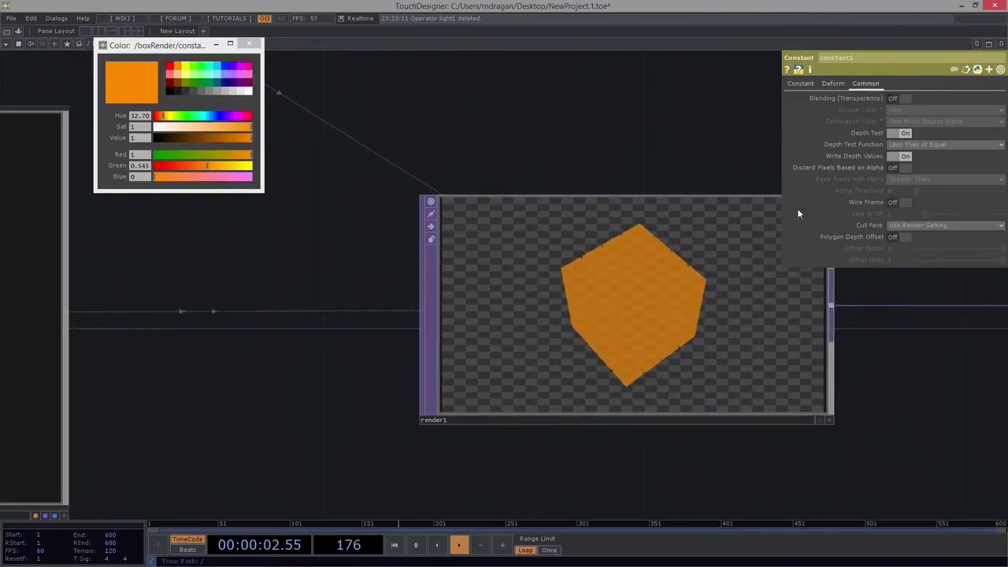
pyautogui.click(902, 99)
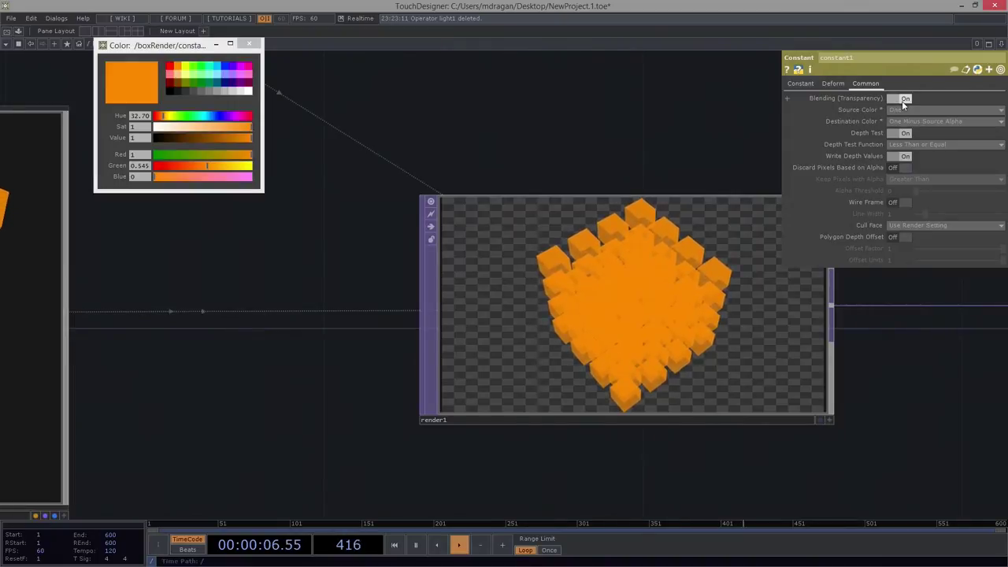
pyautogui.moveTo(898, 453); pyautogui.dragTo(842, 452)
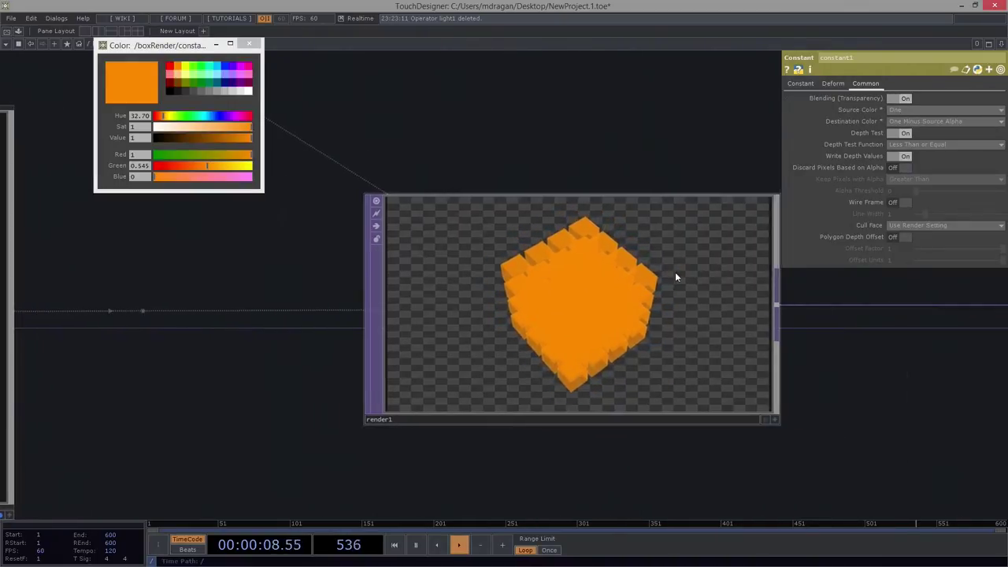
pyautogui.scroll(2, 675, 276)
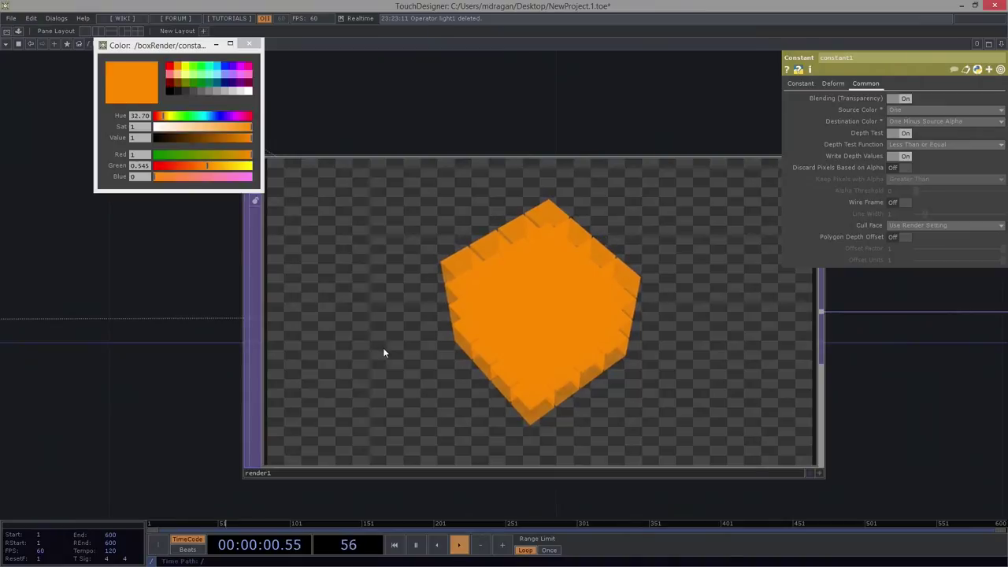
# Try constant1's alpha at about 0.105 and at 1, and settle on about 0.187.
pyautogui.moveTo(196, 420); pyautogui.dragTo(754, 378)
pyautogui.moveTo(754, 378); pyautogui.dragTo(535, 394, button='middle')
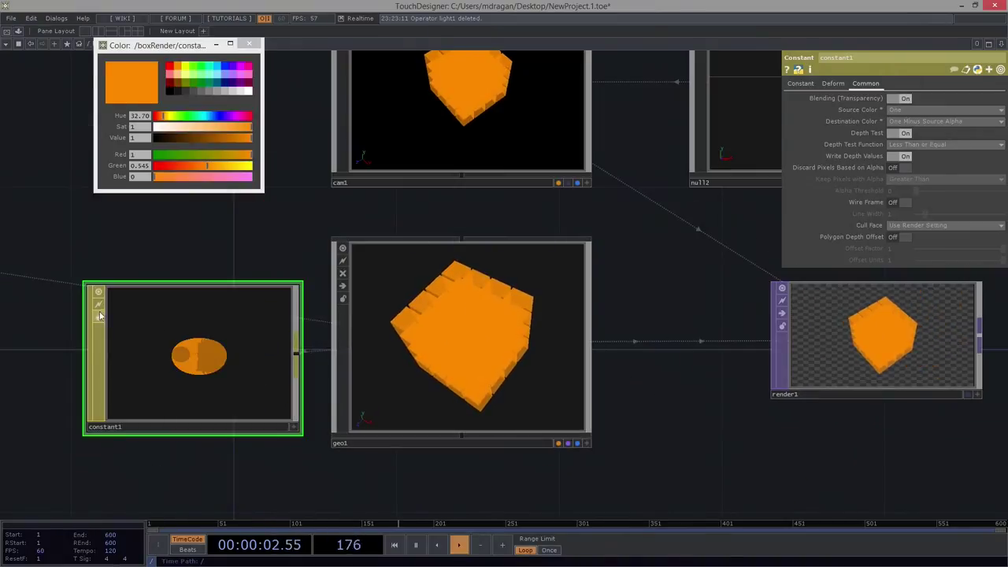
pyautogui.click(799, 83)
pyautogui.moveTo(981, 113); pyautogui.dragTo(928, 127)
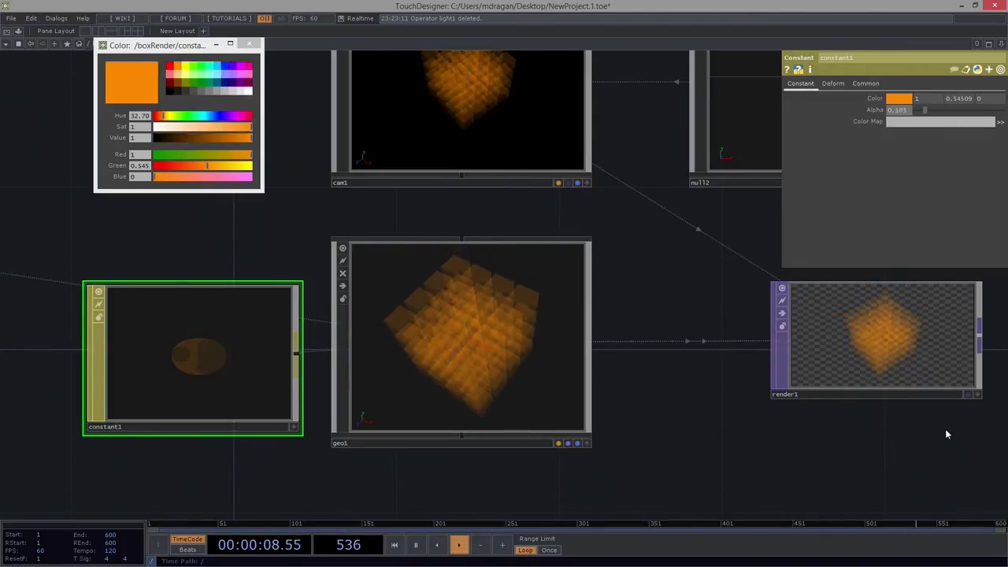
pyautogui.moveTo(947, 434); pyautogui.dragTo(627, 358)
pyautogui.scroll(5, 626, 358)
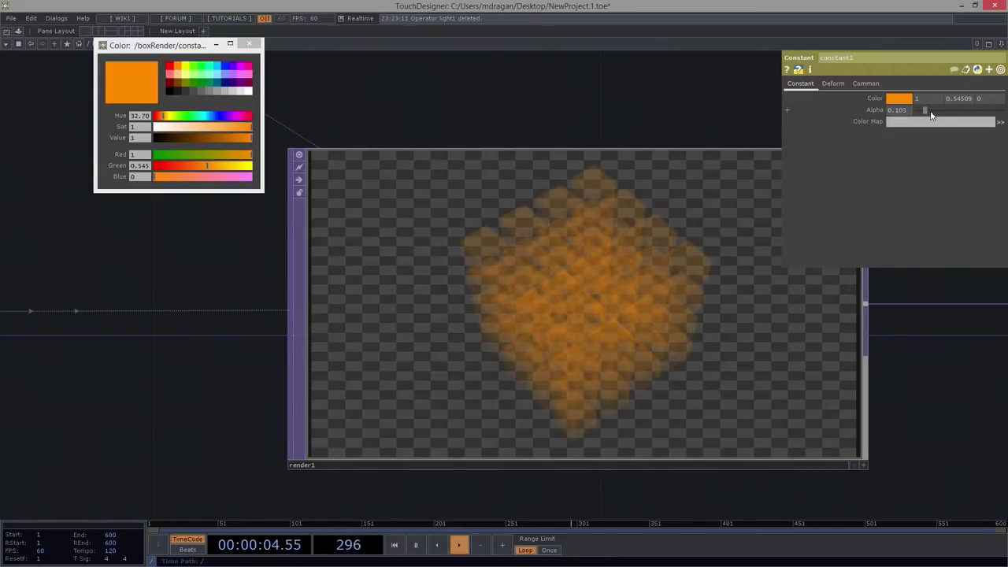
pyautogui.moveTo(931, 114); pyautogui.dragTo(987, 109)
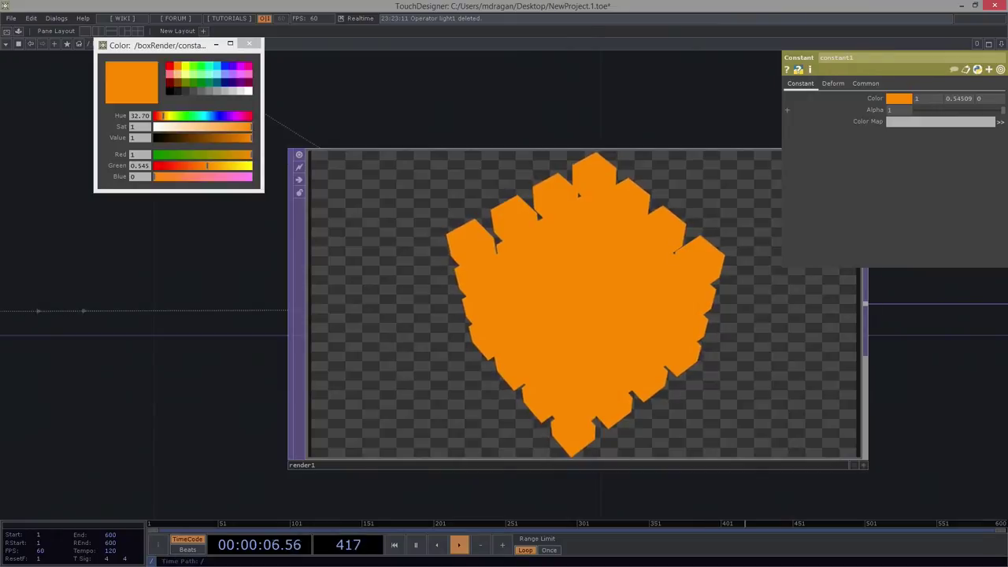
pyautogui.moveTo(987, 109); pyautogui.dragTo(930, 110)
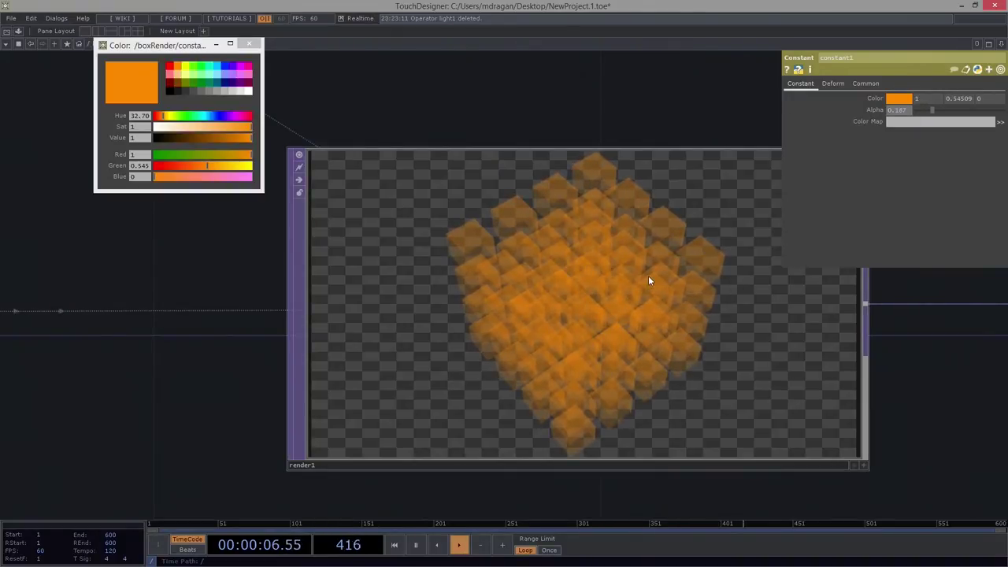
# Examine the translucent orange cubes in render1 and across the rest of the render network.
pyautogui.scroll(-4, 647, 277)
pyautogui.scroll(-3, 647, 277)
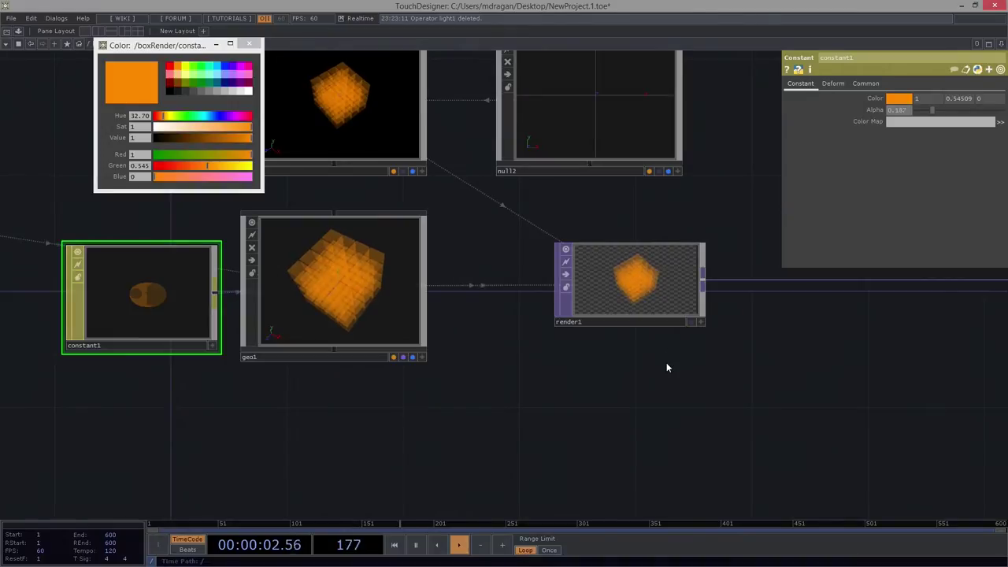
pyautogui.scroll(4, 622, 331)
pyautogui.scroll(2, 513, 314)
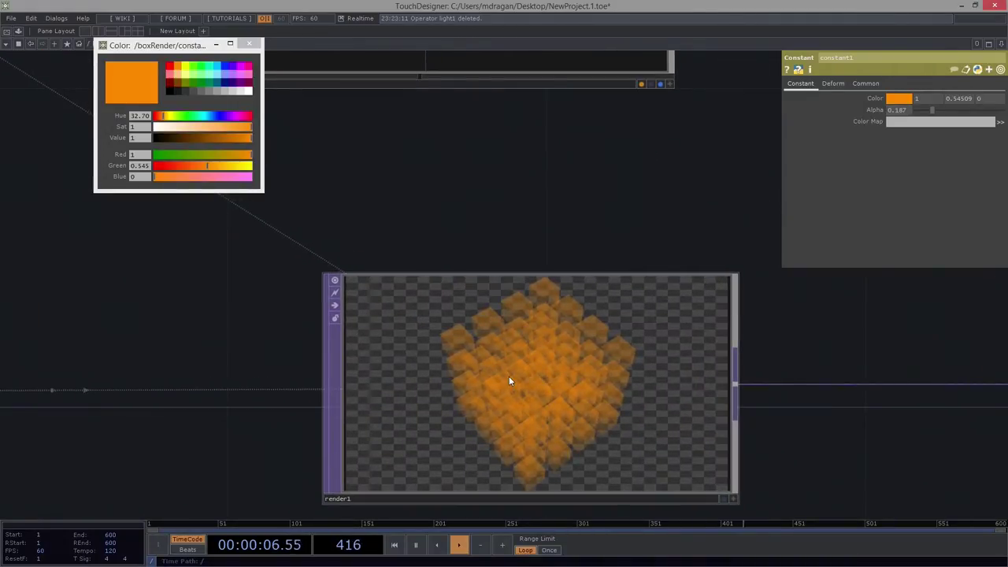
pyautogui.scroll(-3, 509, 379)
pyautogui.moveTo(466, 418); pyautogui.dragTo(419, 420, button='middle')
pyautogui.moveTo(419, 421); pyautogui.dragTo(581, 371)
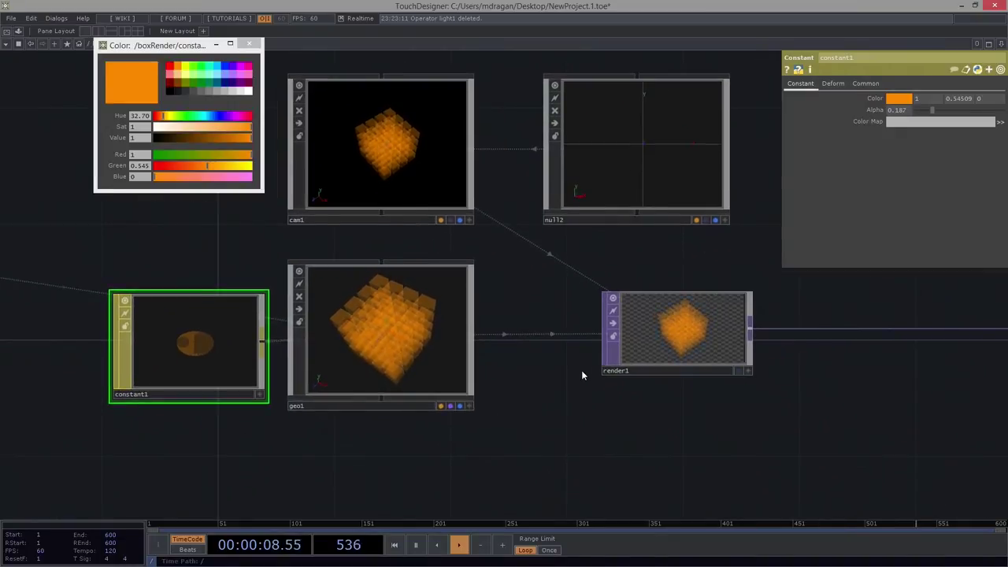
pyautogui.moveTo(532, 467); pyautogui.dragTo(531, 367)
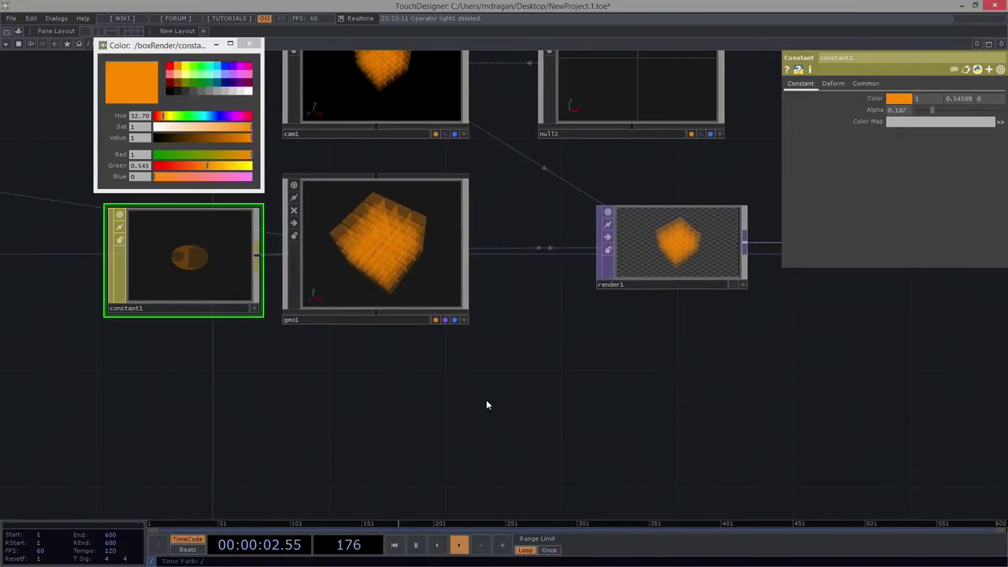
pyautogui.press('Tab')
pyautogui.moveTo(459, 410); pyautogui.dragTo(658, 253)
pyautogui.click(529, 271)
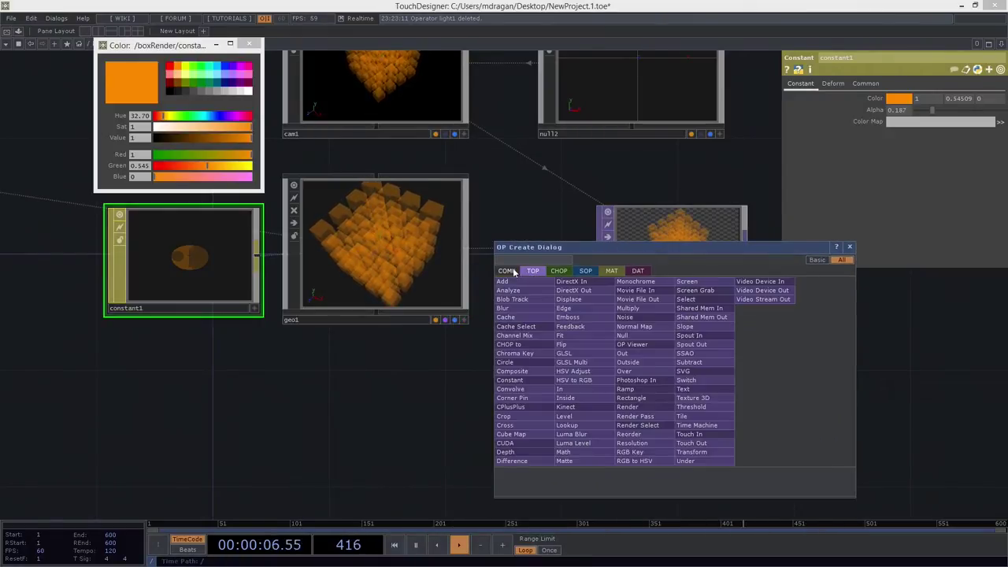
pyautogui.click(506, 271)
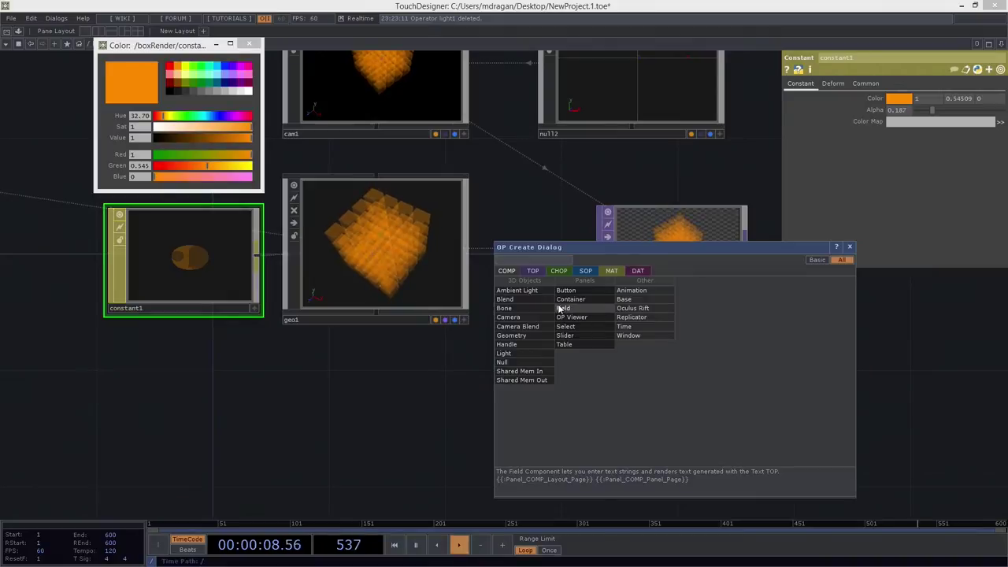
pyautogui.click(485, 347)
# Add a second Geometry component directly below geo1.
pyautogui.moveTo(579, 326); pyautogui.dragTo(672, 338)
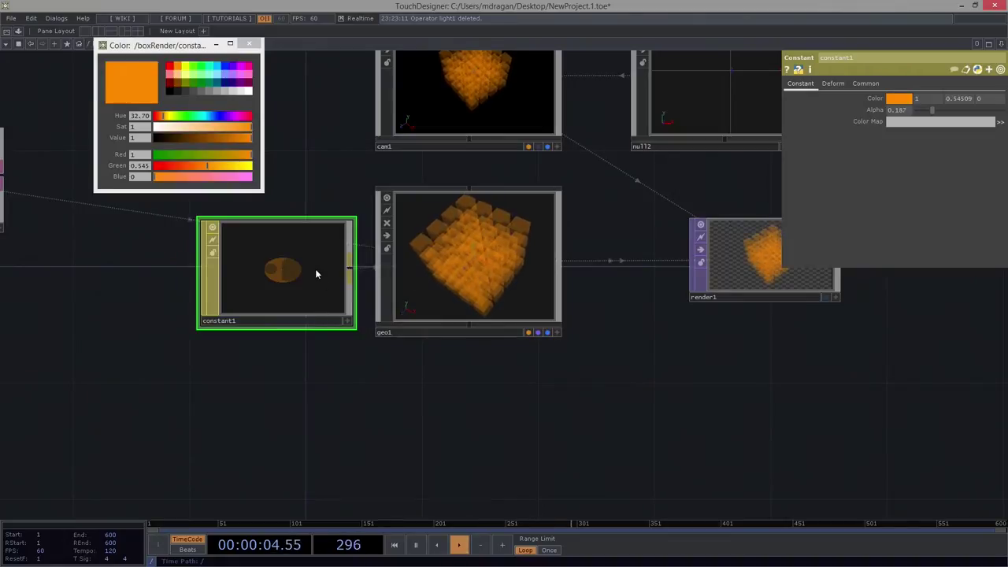
pyautogui.click(489, 332)
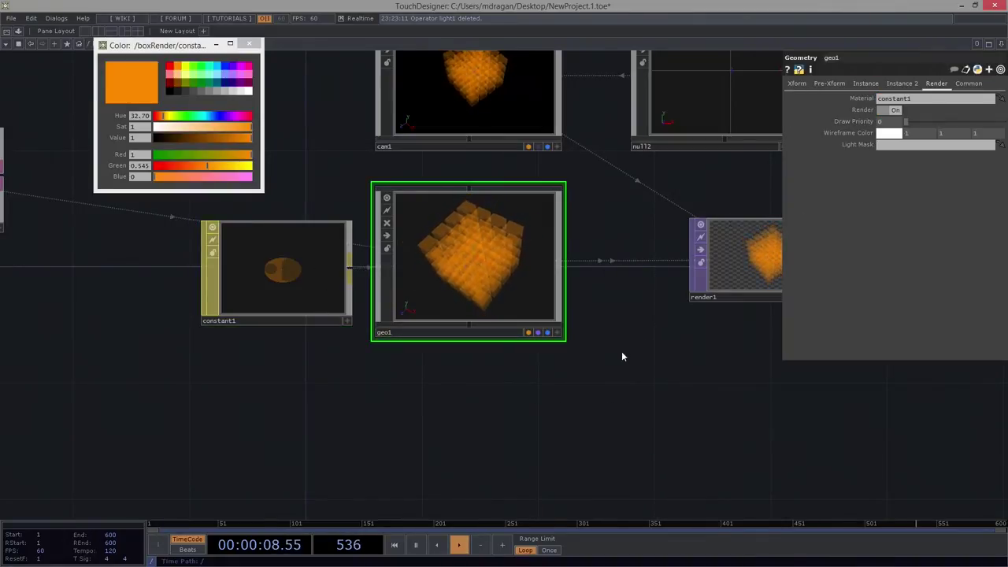
pyautogui.press('Tab')
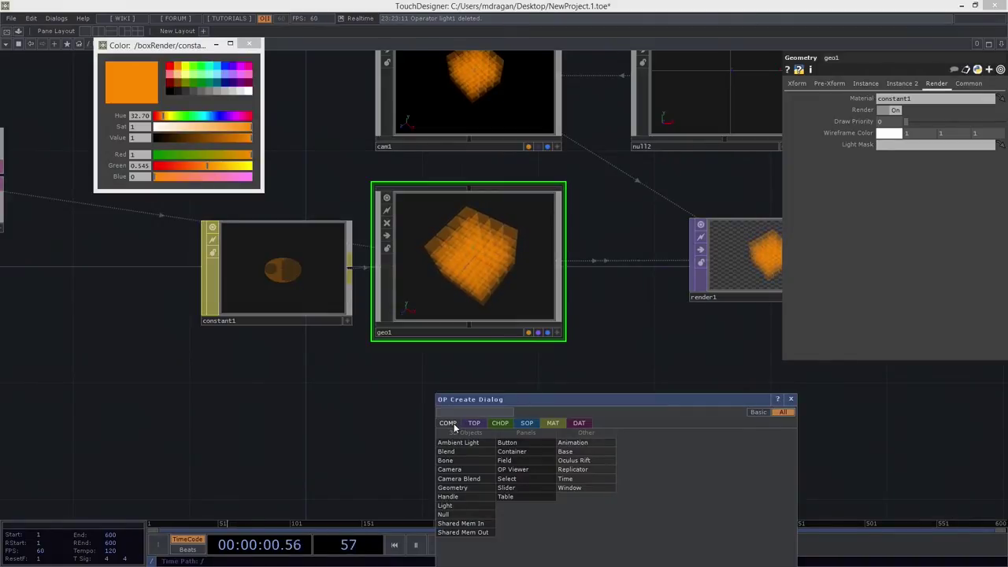
pyautogui.click(461, 488)
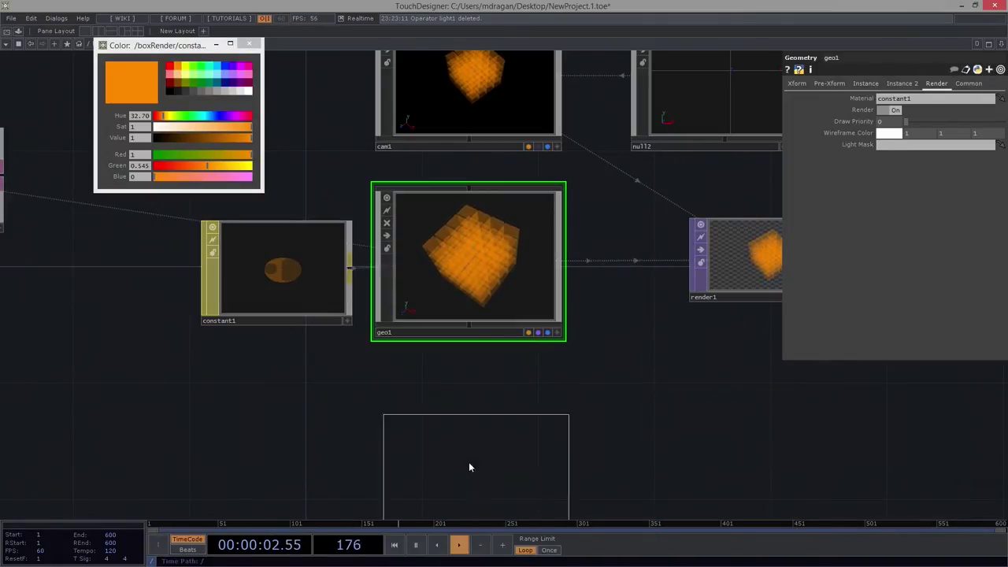
pyautogui.click(473, 435)
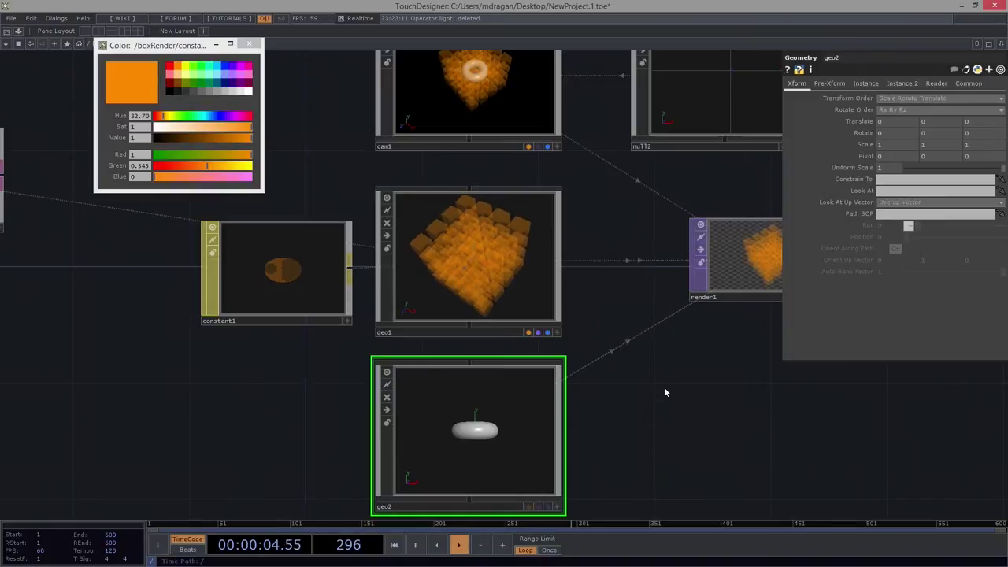
# Examine the translucent orange cubes in render1 up close and follow the connection back to the second Geometry component.
pyautogui.moveTo(664, 386); pyautogui.dragTo(383, 386)
pyautogui.scroll(5, 388, 276)
pyautogui.scroll(3, 389, 276)
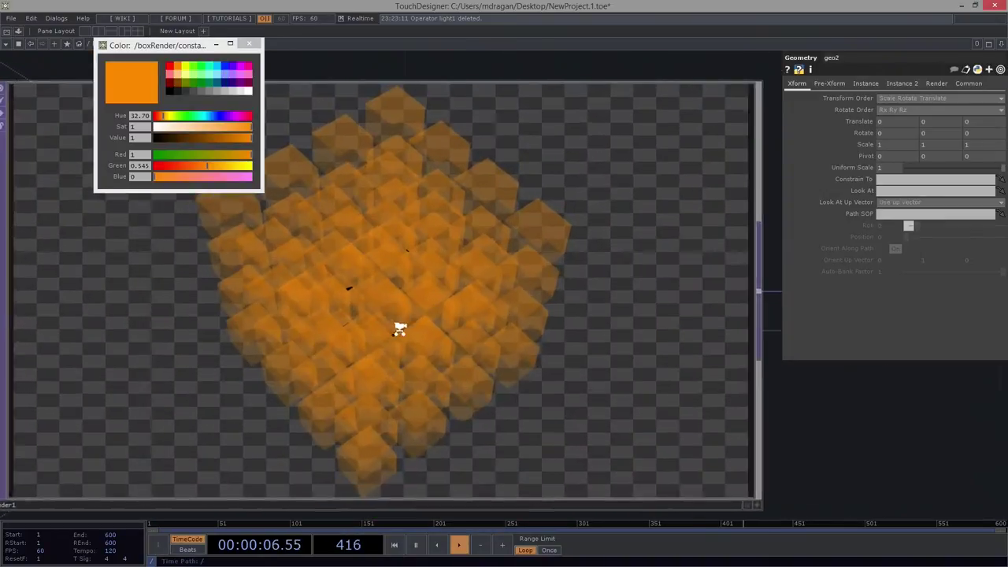
pyautogui.scroll(-3, 411, 264)
pyautogui.scroll(-3, 409, 269)
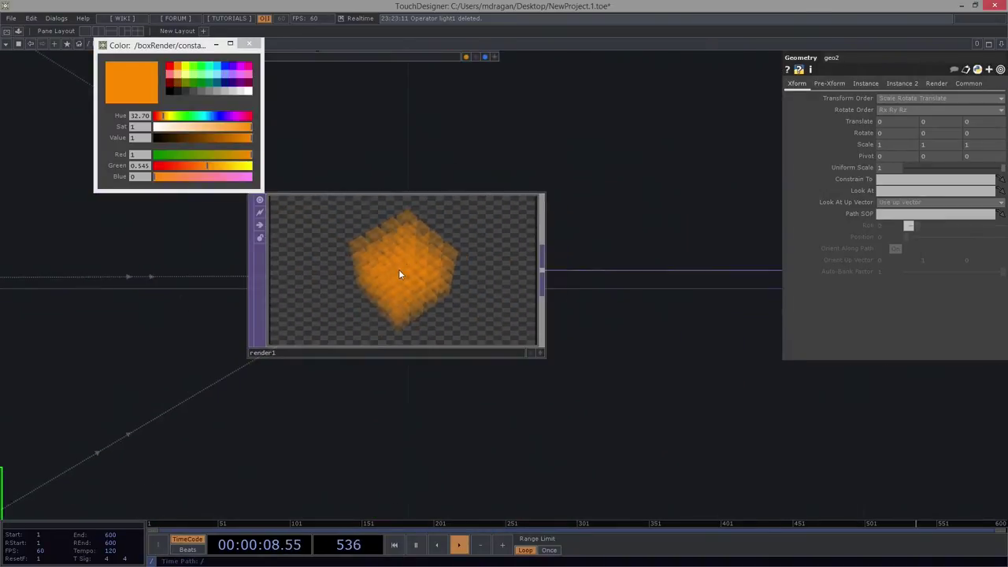
pyautogui.scroll(5, 397, 270)
pyautogui.scroll(-6, 463, 264)
pyautogui.moveTo(292, 457); pyautogui.dragTo(716, 347)
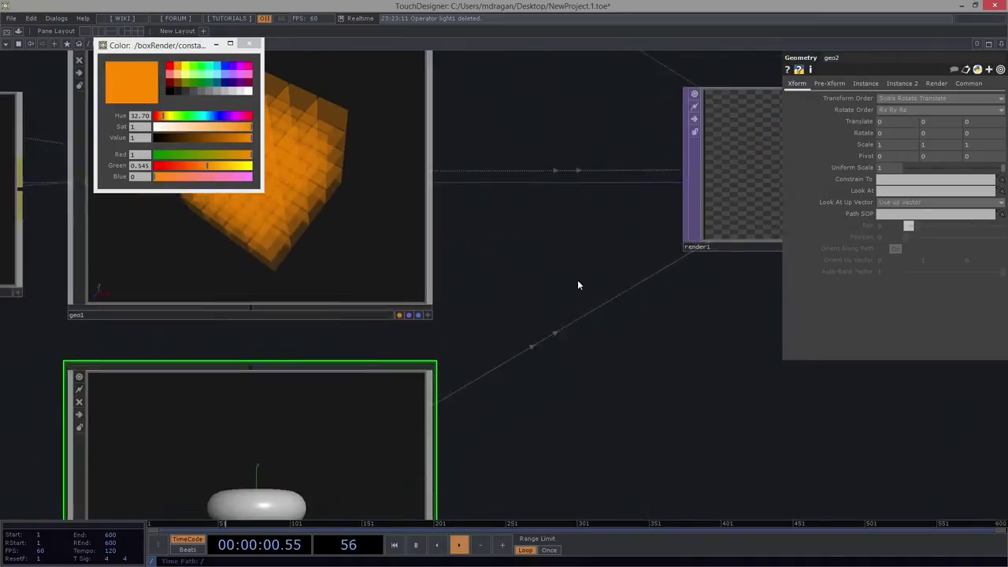
# Go inside geo2 and delete its default torus.
pyautogui.moveTo(556, 346); pyautogui.dragTo(574, 232)
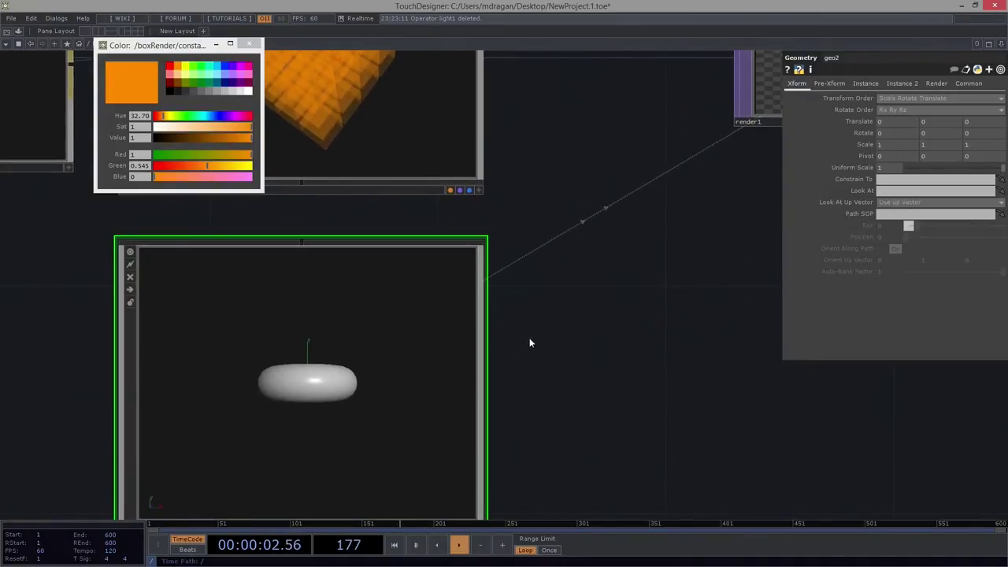
pyautogui.moveTo(496, 320); pyautogui.dragTo(679, 319)
pyautogui.scroll(-3, 680, 320)
pyautogui.scroll(5, 530, 355)
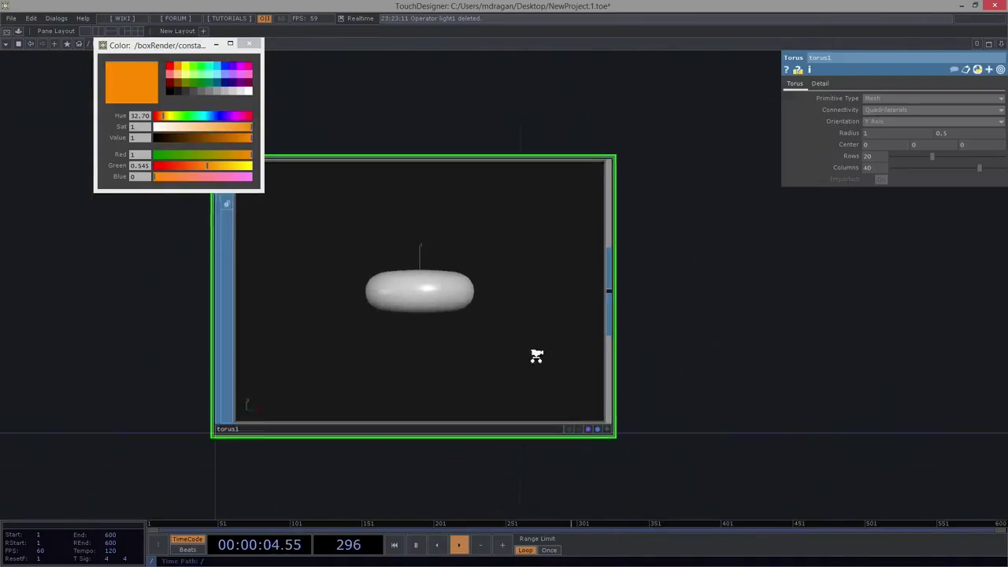
pyautogui.scroll(-2, 536, 356)
pyautogui.press('Delete')
# Add a Box SOP inside geo2.
pyautogui.press('Tab')
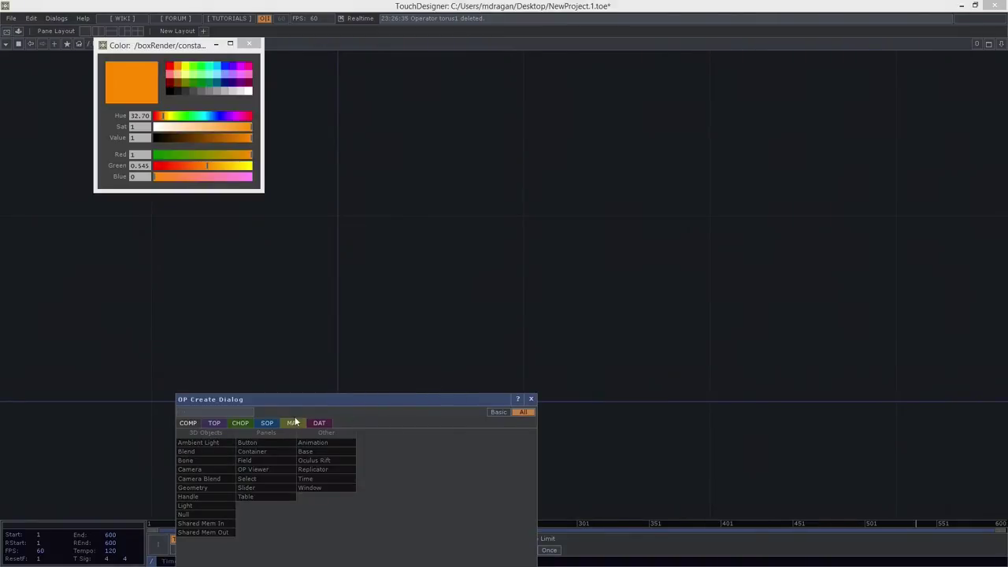
pyautogui.click(266, 423)
pyautogui.click(187, 516)
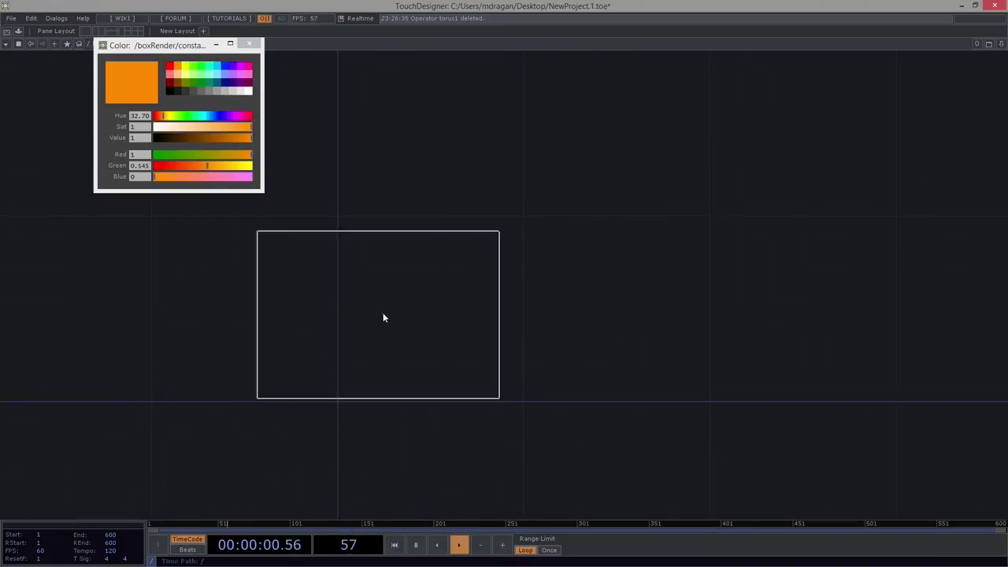
pyautogui.click(468, 313)
# Append a Null SOP after the box in geo2 and turn on its display and render flags.
pyautogui.rightClick(576, 306)
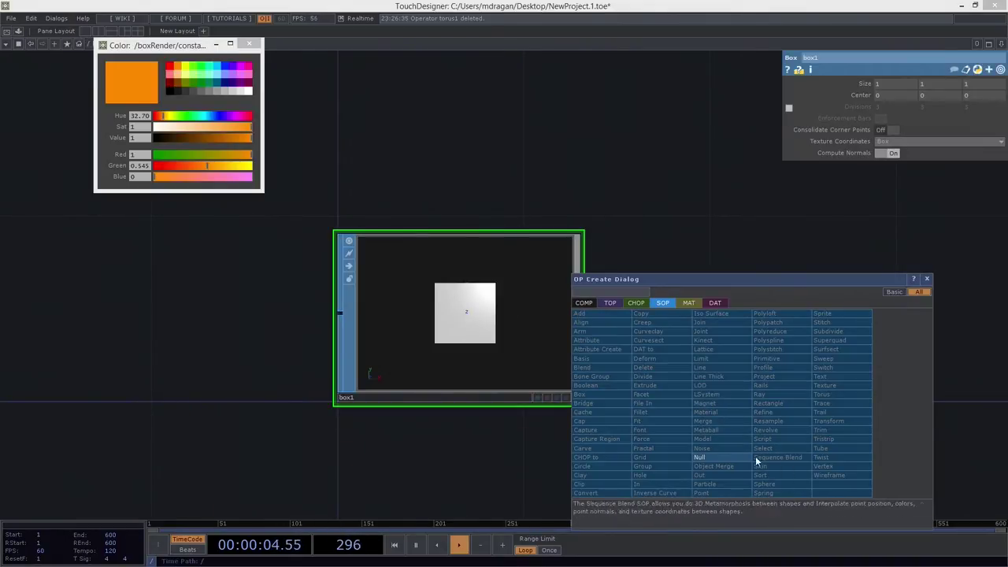
pyautogui.click(699, 456)
pyautogui.click(829, 314)
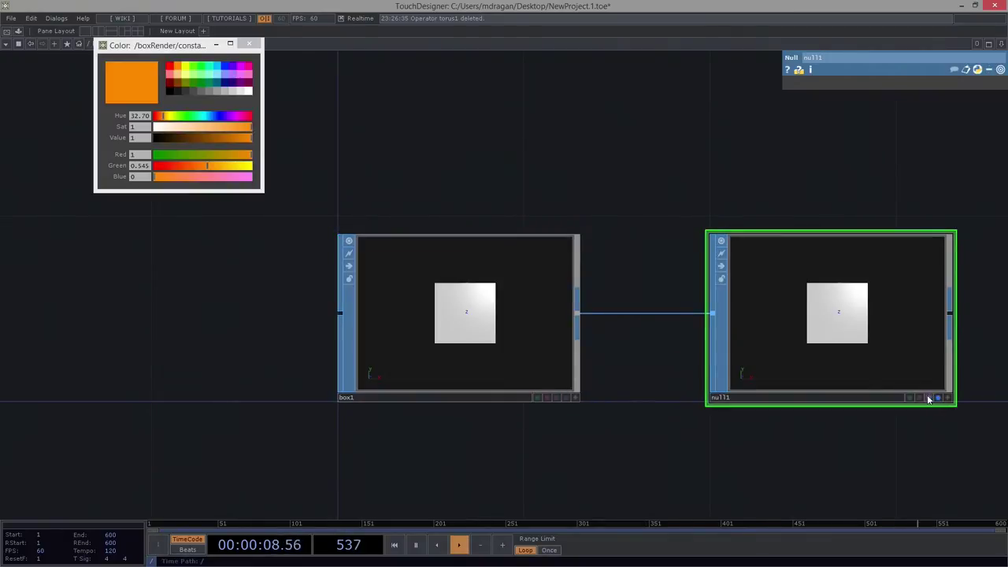
pyautogui.scroll(-8, 899, 427)
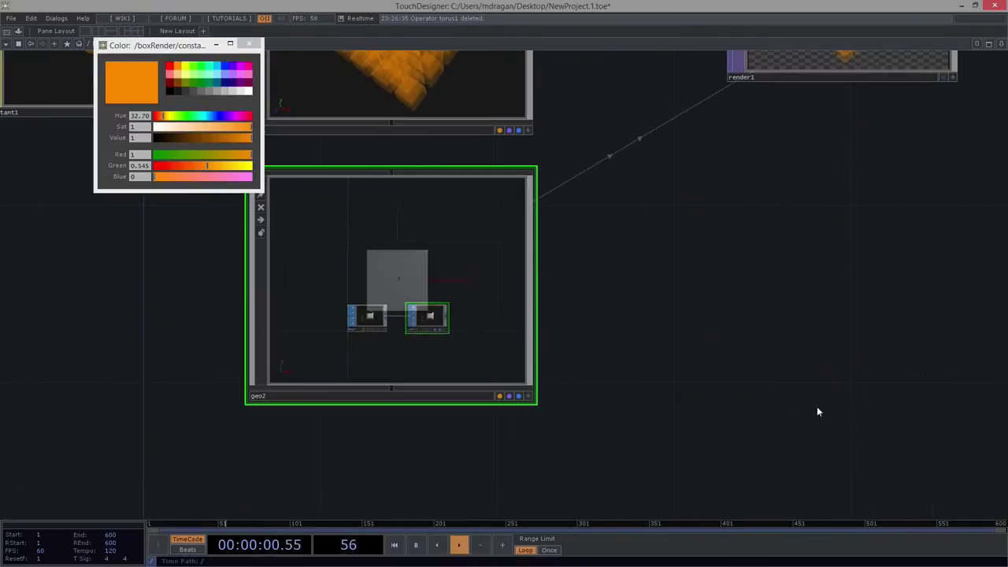
# Return to the boxRender network and turn on Instancing for geo2.
pyautogui.press('p')
pyautogui.moveTo(613, 284); pyautogui.dragTo(398, 503)
pyautogui.scroll(3, 535, 287)
pyautogui.scroll(-3, 554, 284)
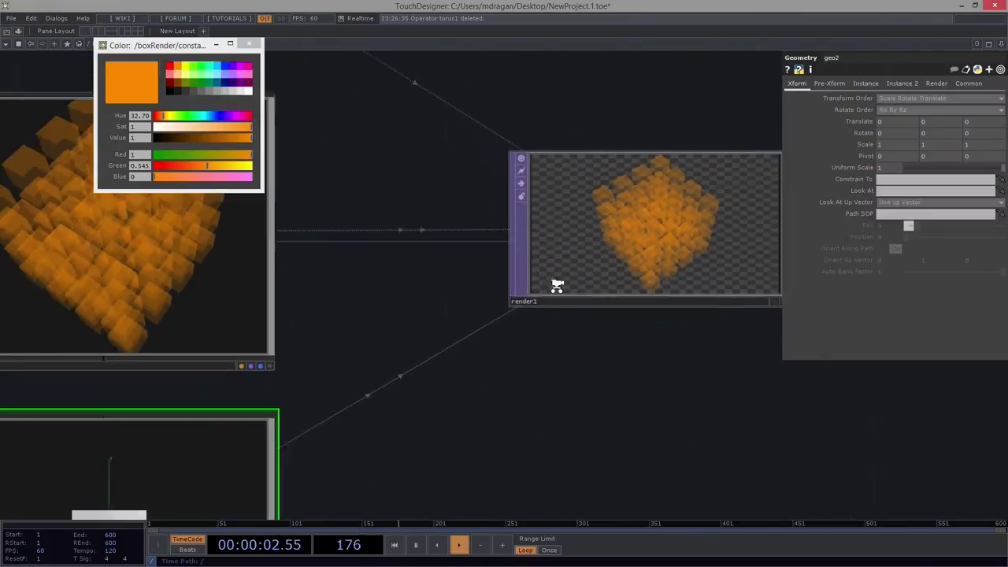
pyautogui.moveTo(529, 370); pyautogui.dragTo(756, 315)
pyautogui.scroll(-3, 677, 335)
pyautogui.moveTo(703, 364); pyautogui.dragTo(549, 410, button='right')
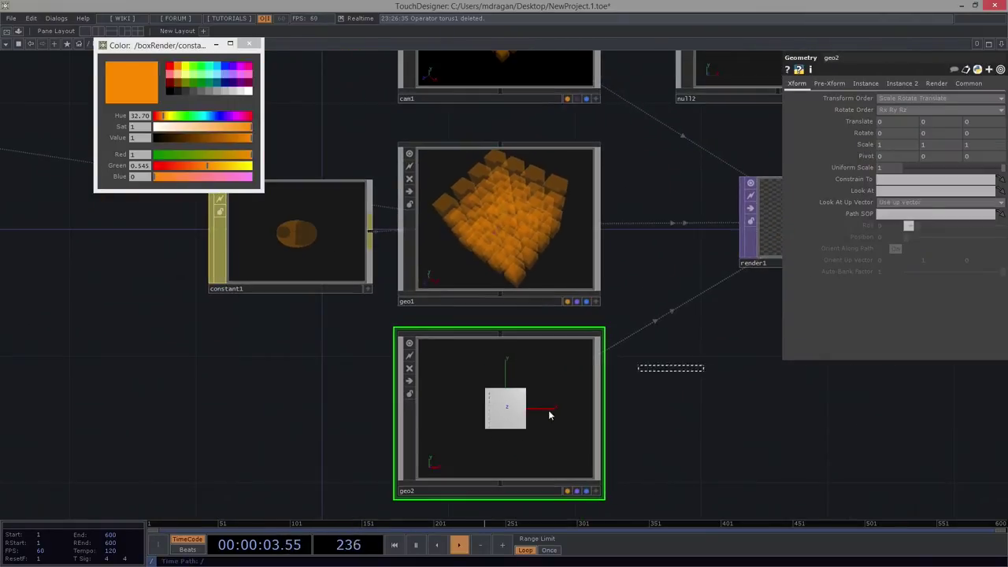
pyautogui.click(865, 83)
pyautogui.click(885, 98)
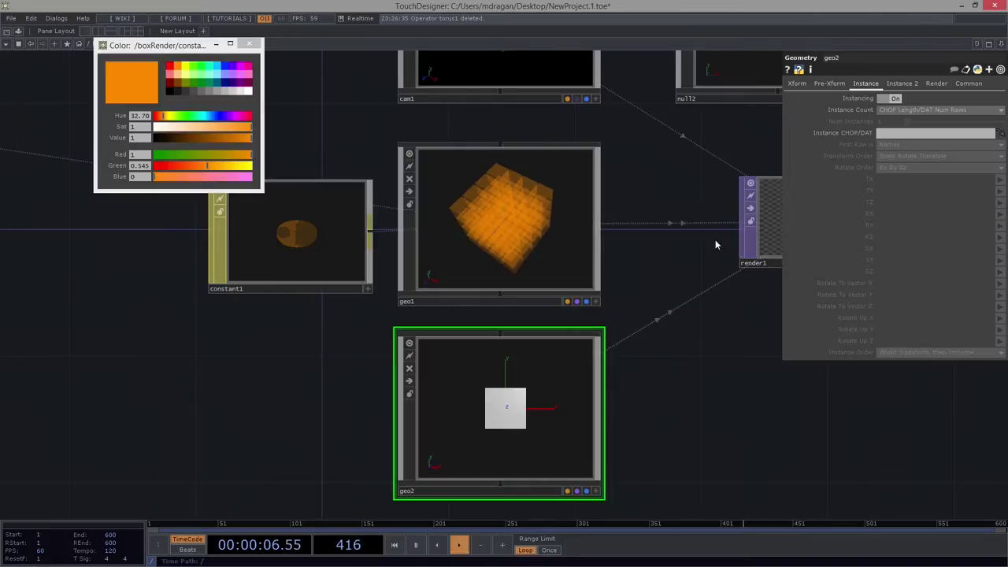
# Set geo2's Instance CHOP/DAT to "instance".
pyautogui.moveTo(188, 251); pyautogui.dragTo(238, 292)
pyautogui.scroll(-3, 238, 292)
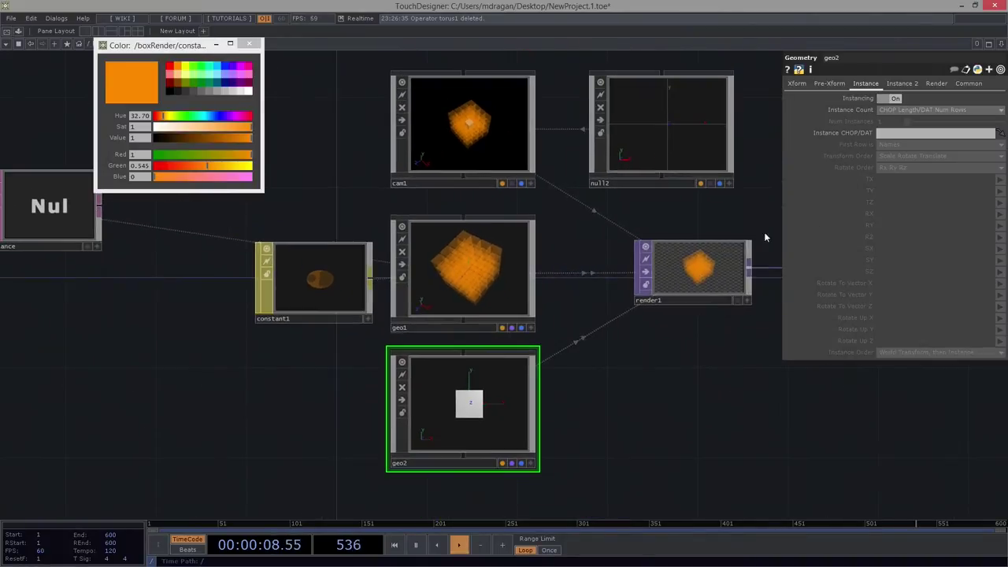
pyautogui.click(917, 134)
pyautogui.write('instance')
pyautogui.press('Return')
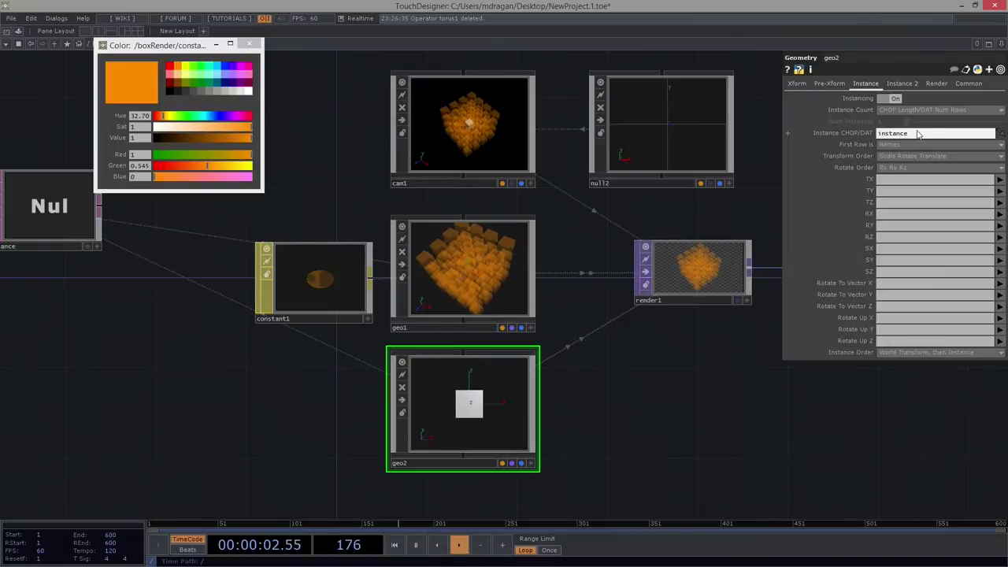
# Set geo2's instance TX attribute to P(0).
pyautogui.click(895, 181)
pyautogui.write('t')
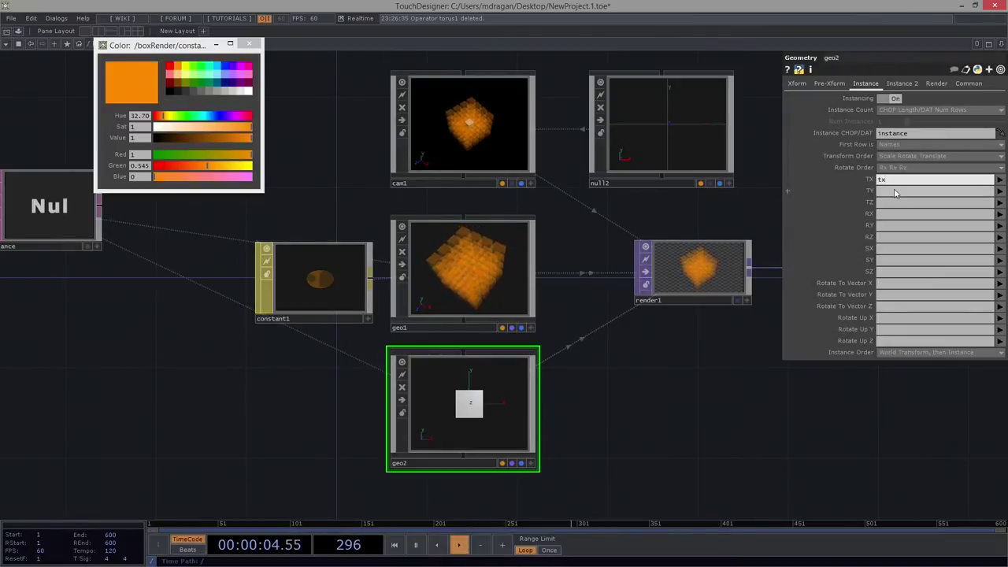
pyautogui.write('x')
pyautogui.press('BackSpace')
pyautogui.press('BackSpace')
pyautogui.write('P')
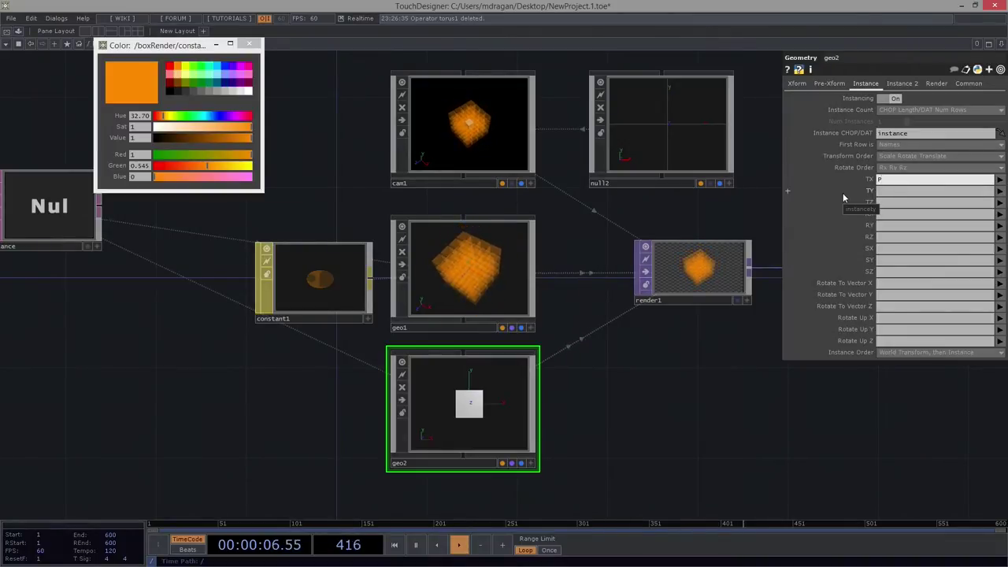
pyautogui.write('O0)')
pyautogui.press('Return')
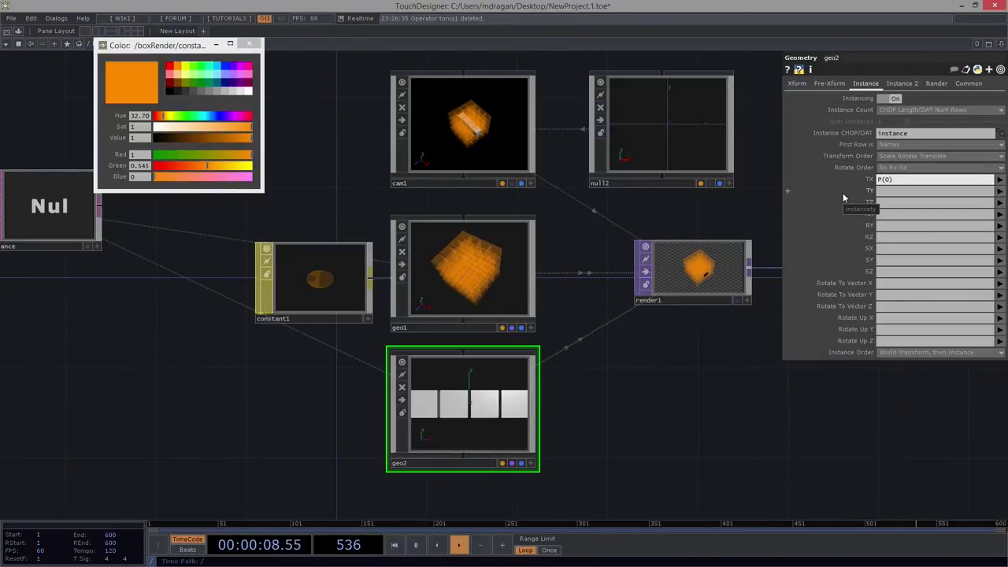
# Set geo2's instance TY attribute to P(1) and its TZ attribute to P(2).
pyautogui.click(906, 191)
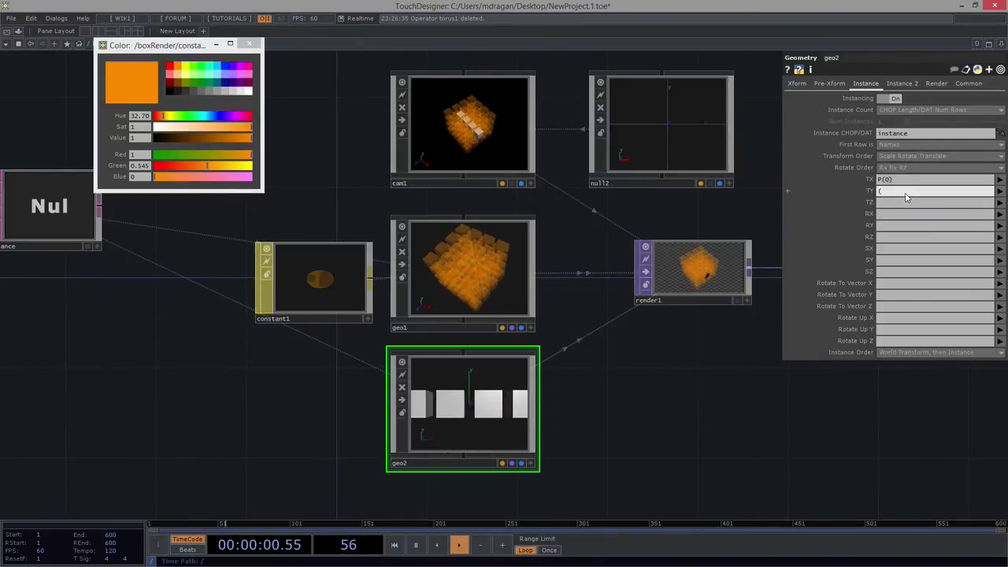
pyautogui.write('P()')
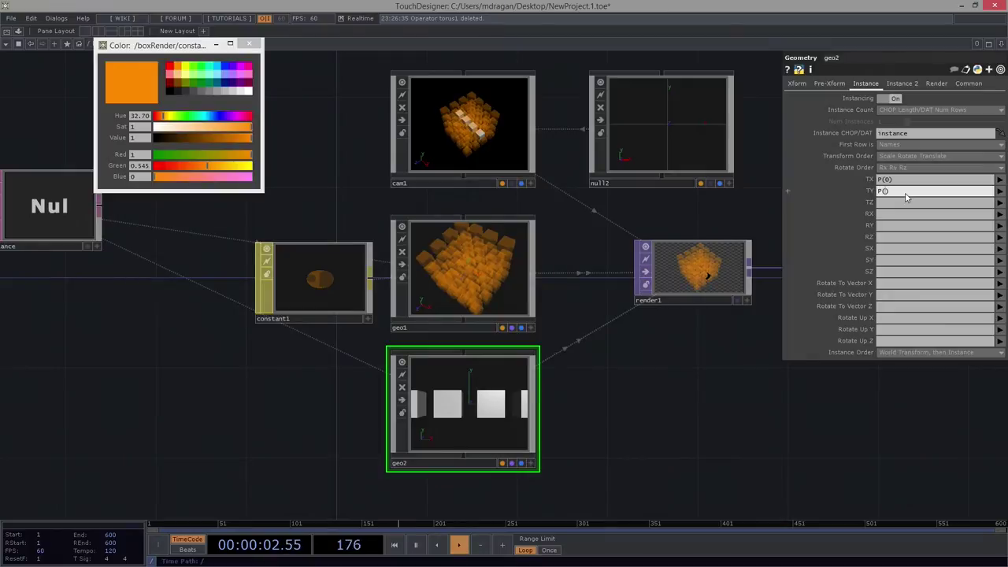
pyautogui.write('1')
pyautogui.press('Return')
pyautogui.click(906, 203)
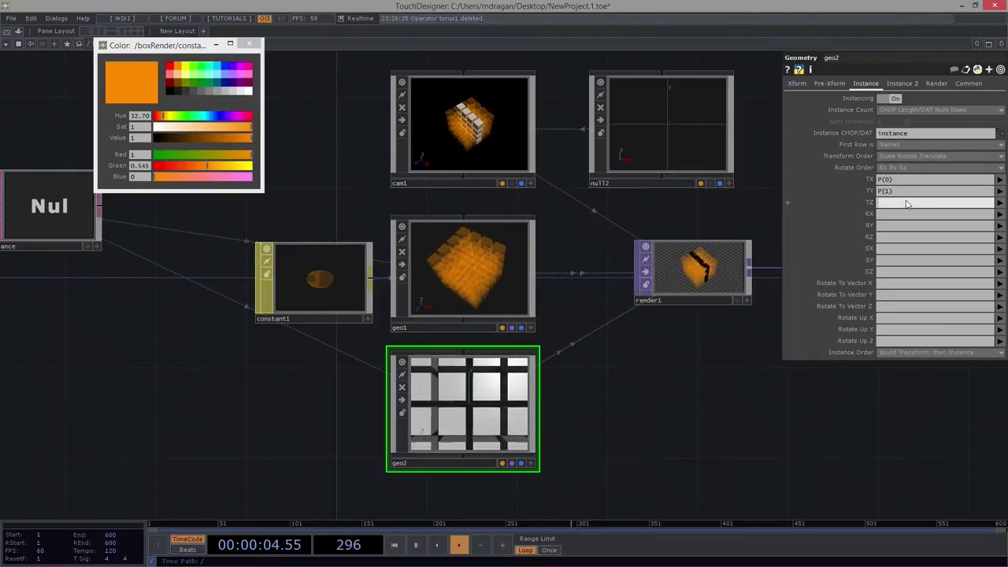
pyautogui.write('P(2)')
pyautogui.press('Return')
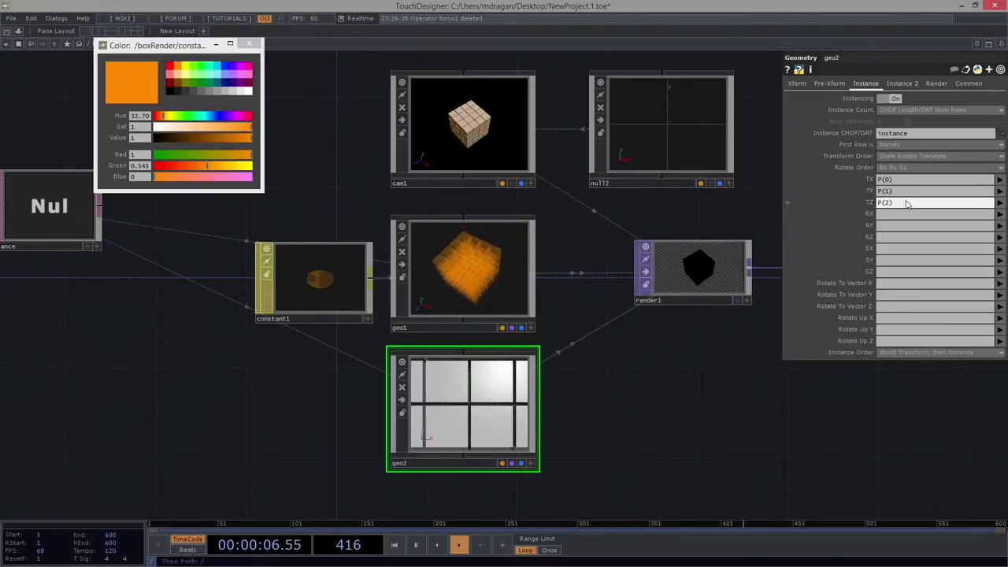
# Examine how geo2's instanced cubes appear in render1 and compare geo2 with geo1.
pyautogui.scroll(5, 674, 412)
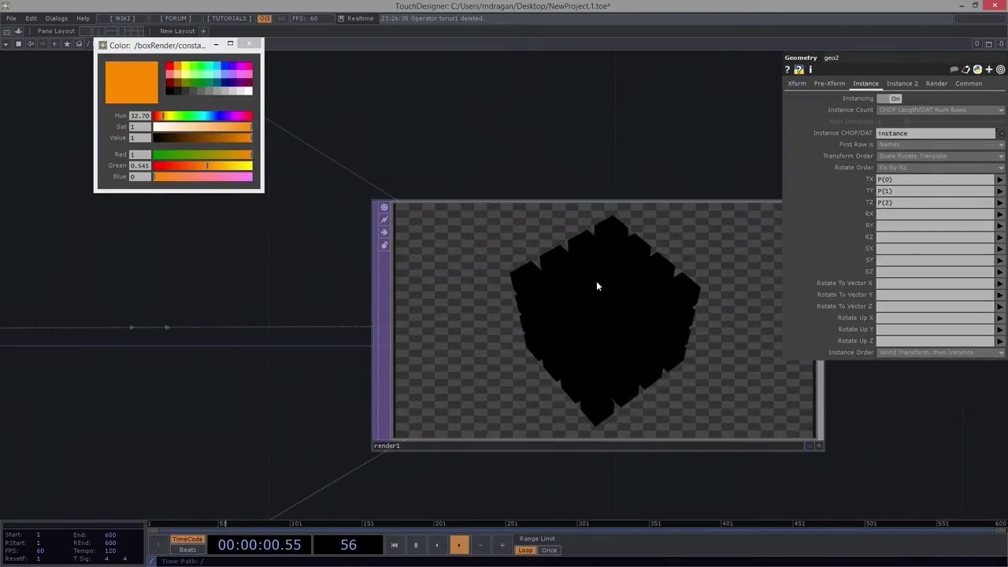
pyautogui.scroll(3, 619, 279)
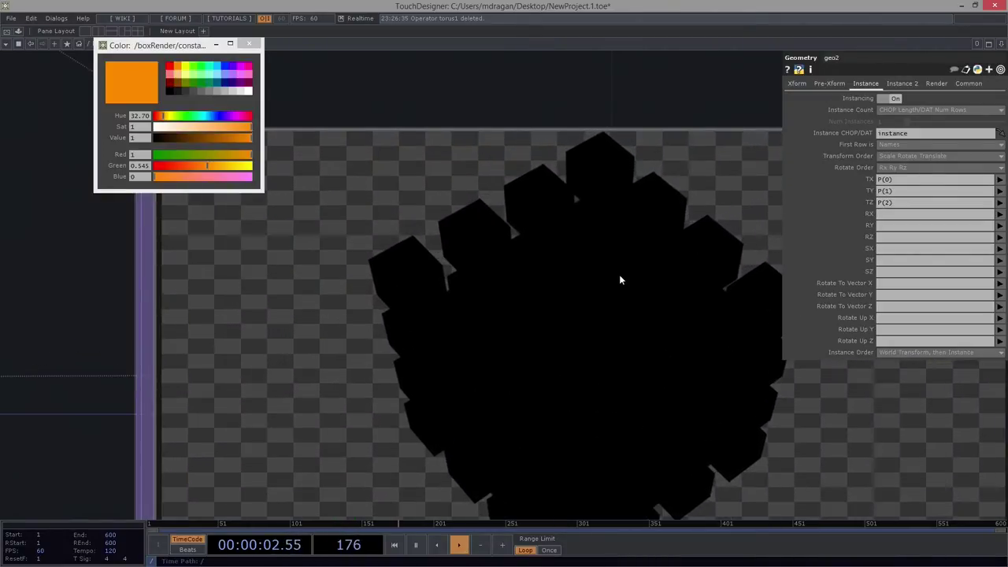
pyautogui.scroll(-8, 618, 281)
pyautogui.moveTo(488, 410); pyautogui.dragTo(600, 269)
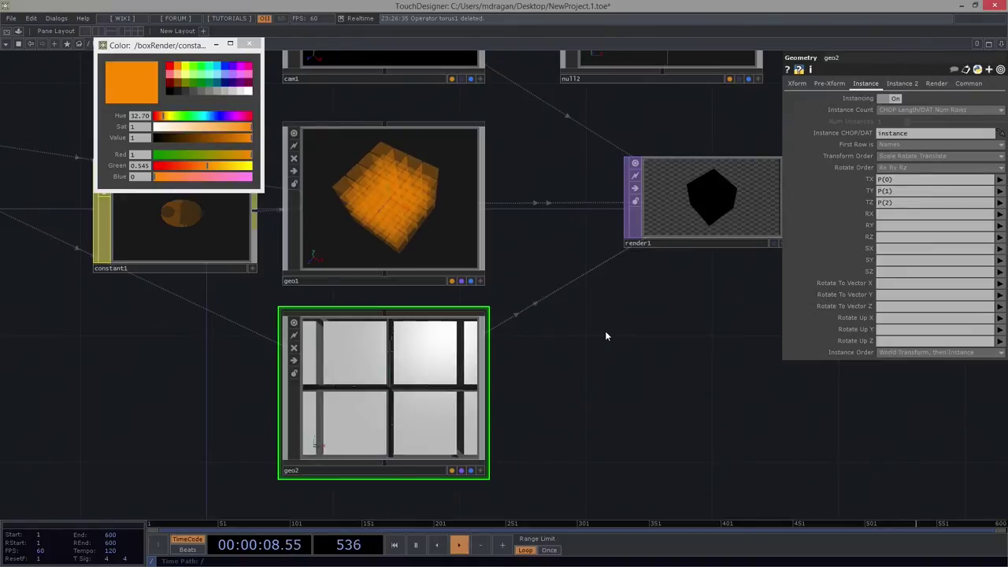
pyautogui.moveTo(616, 358); pyautogui.dragTo(660, 376)
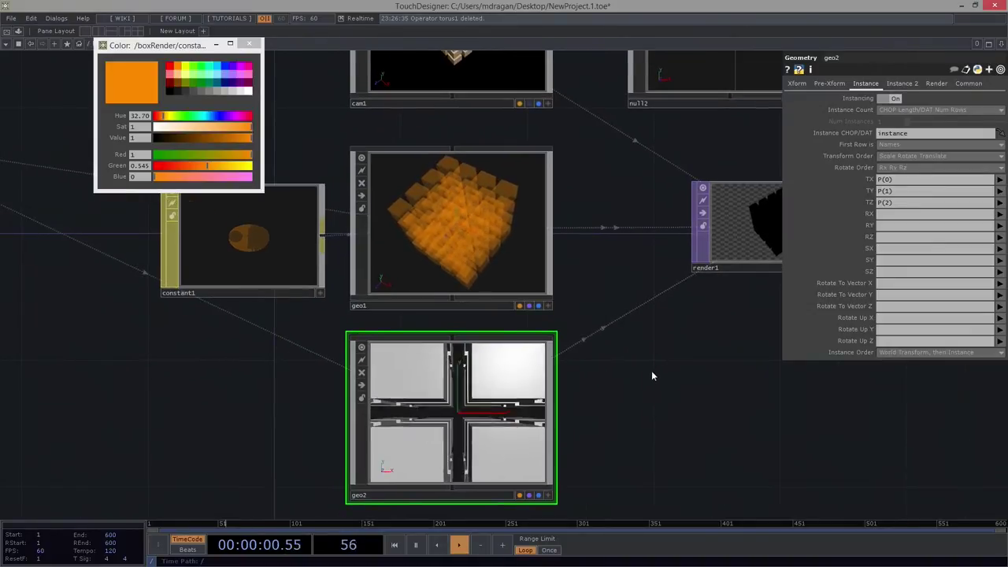
pyautogui.moveTo(610, 281); pyautogui.dragTo(638, 299)
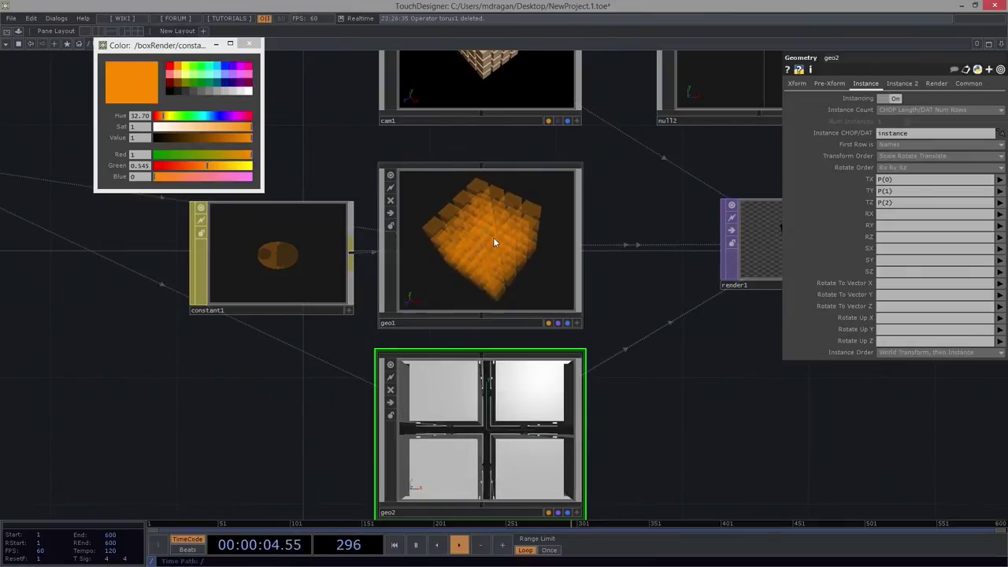
# Close the colour picker and split the workspace into two panes, one showing geo1's inner network and the other boxRender.
pyautogui.scroll(5, 486, 259)
pyautogui.scroll(3, 486, 258)
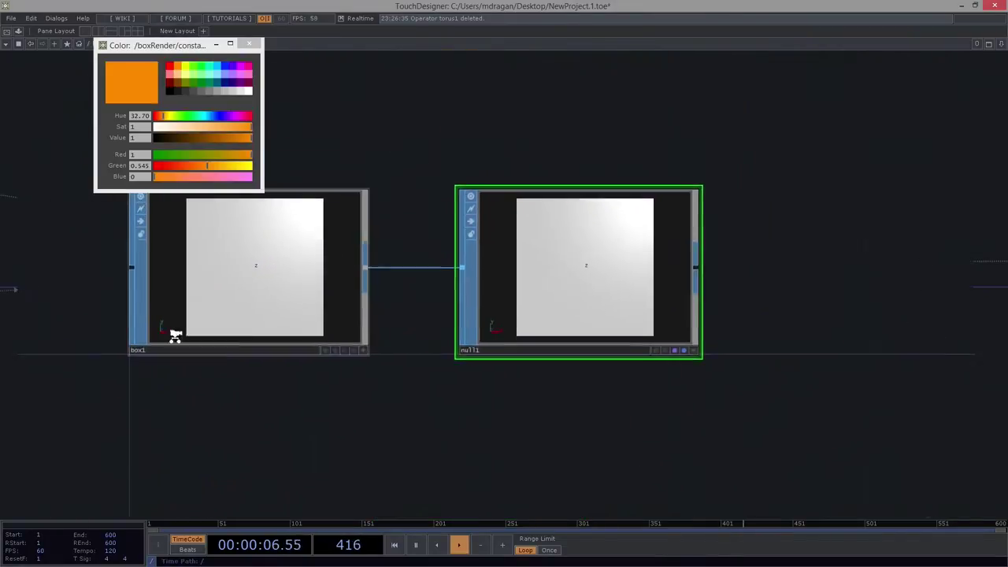
pyautogui.click(249, 43)
pyautogui.click(99, 31)
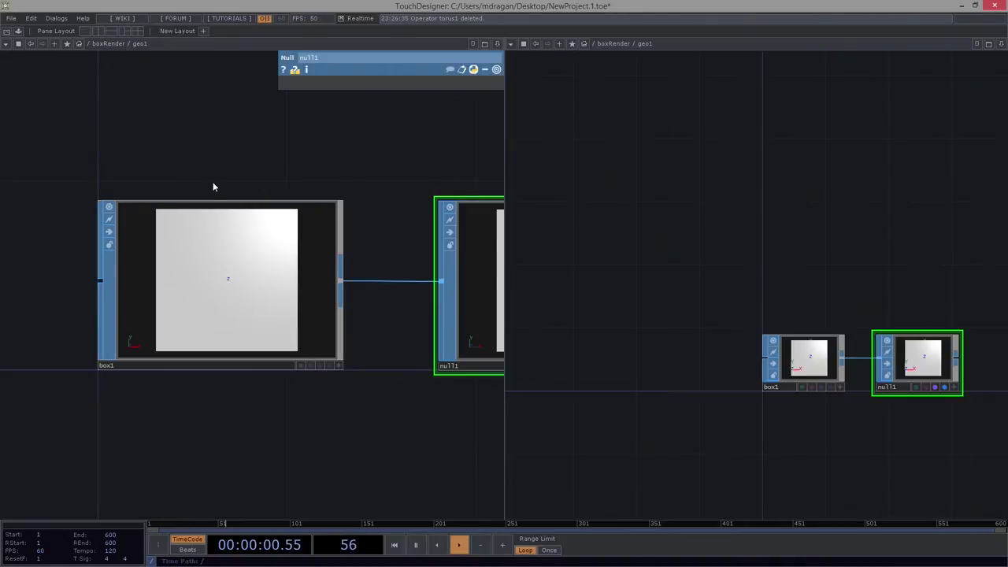
pyautogui.scroll(-5, 239, 420)
pyautogui.scroll(-5, 740, 345)
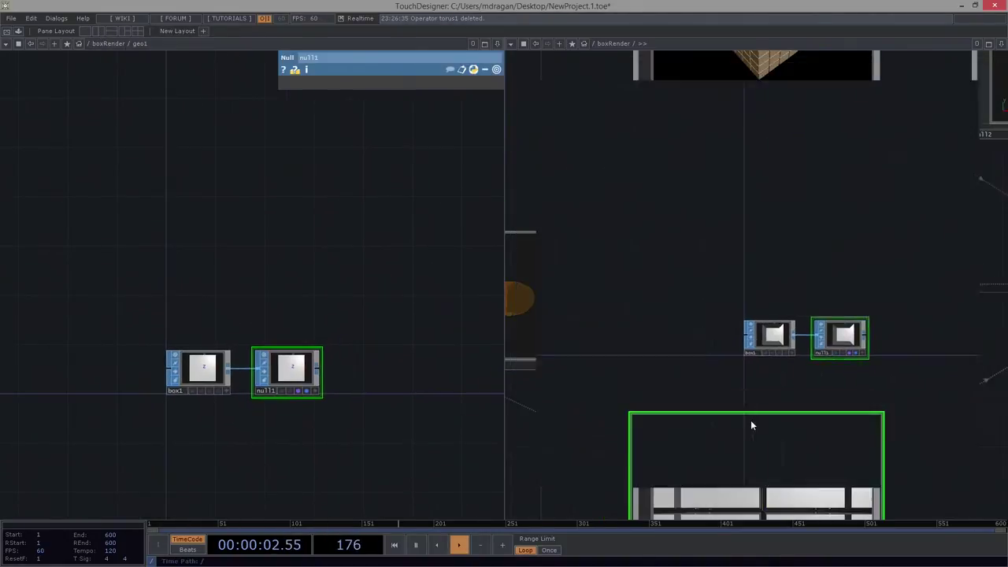
pyautogui.scroll(4, 753, 306)
pyautogui.moveTo(807, 320); pyautogui.dragTo(947, 376)
pyautogui.scroll(-2, 759, 246)
pyautogui.moveTo(226, 330); pyautogui.dragTo(285, 285)
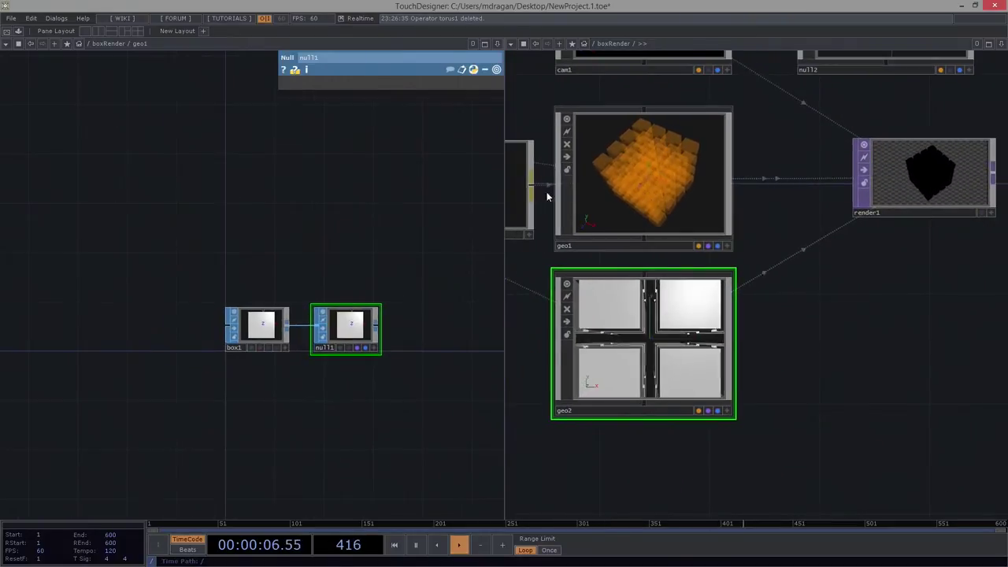
# Add a Sphere SOP above box1 inside geo1, connect it to null1 in place of the box, and check render1.
pyautogui.press('Tab')
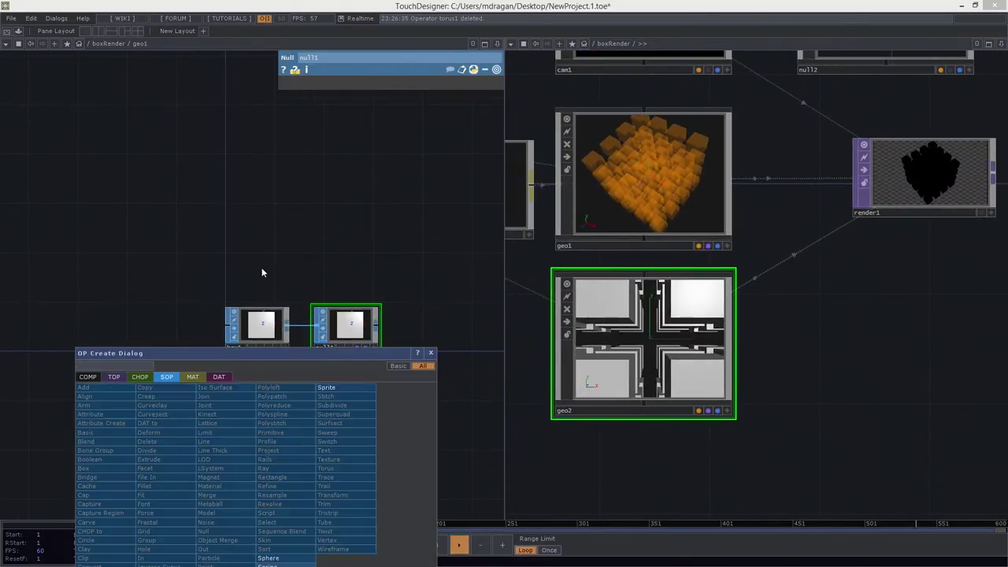
pyautogui.click(291, 558)
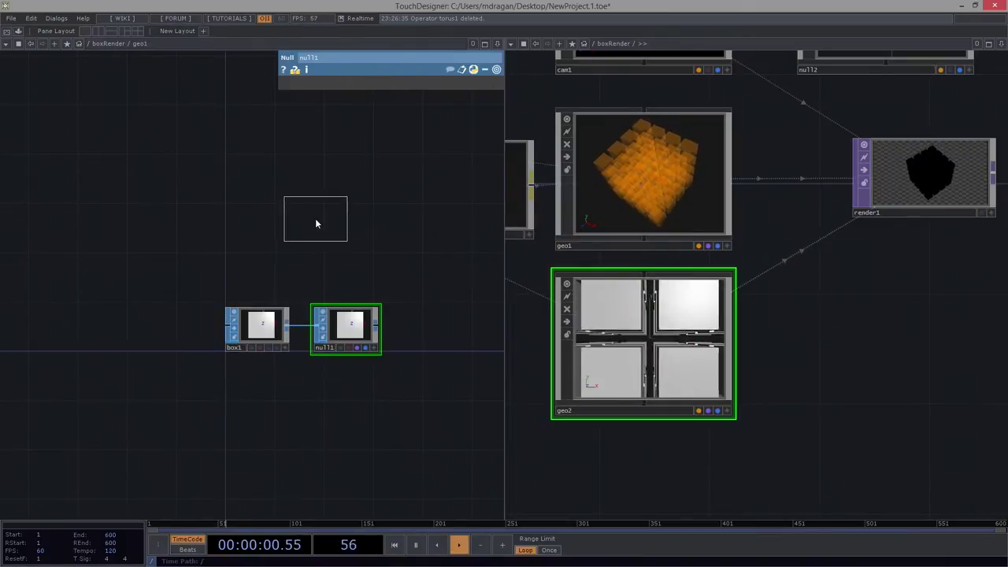
pyautogui.click(265, 278)
pyautogui.moveTo(289, 271); pyautogui.dragTo(317, 323)
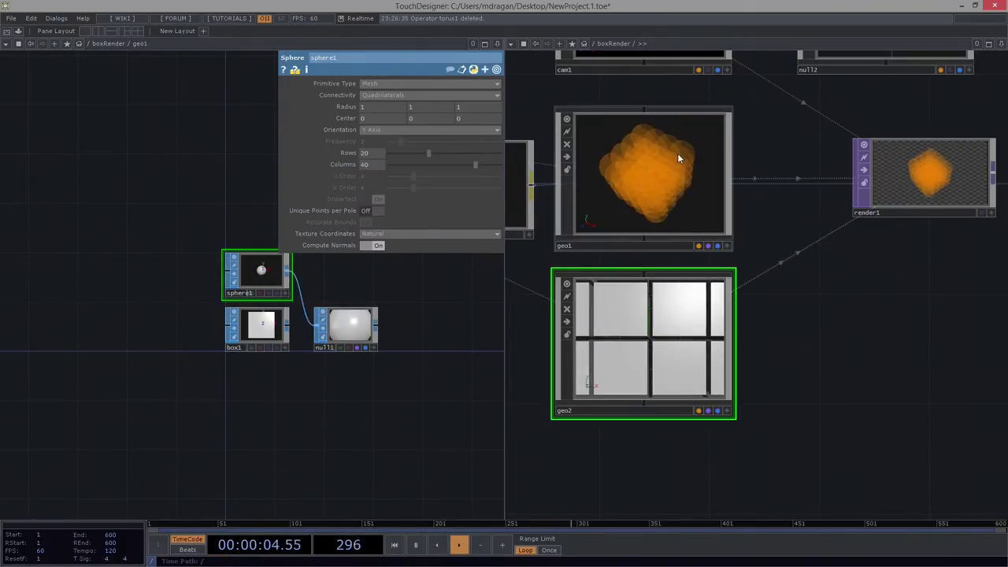
pyautogui.moveTo(817, 401); pyautogui.dragTo(649, 471)
pyautogui.scroll(6, 762, 227)
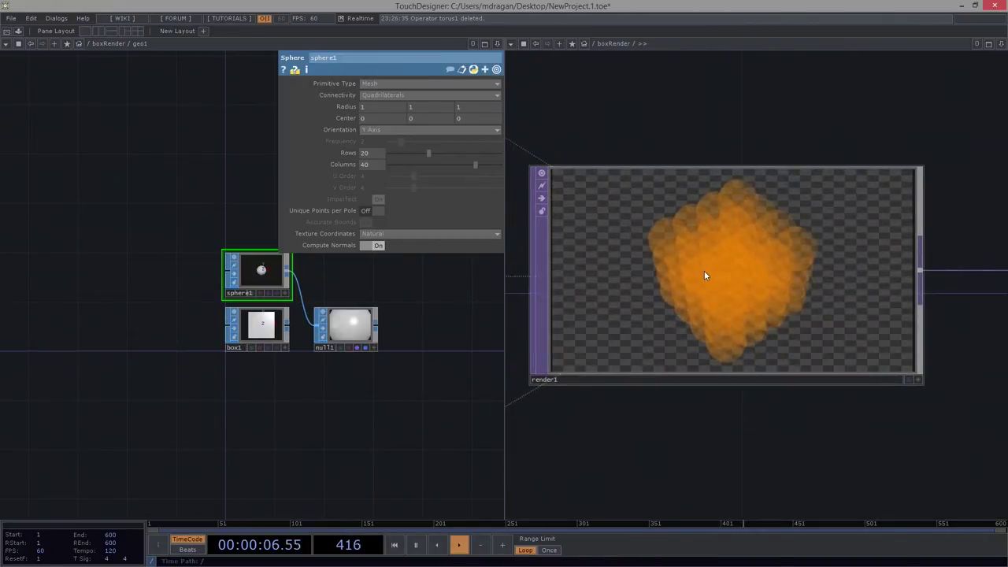
# Add a Sphere SOP above box1 inside geo2 and connect it to null1 in place of the box.
pyautogui.scroll(-5, 824, 362)
pyautogui.scroll(1, 768, 378)
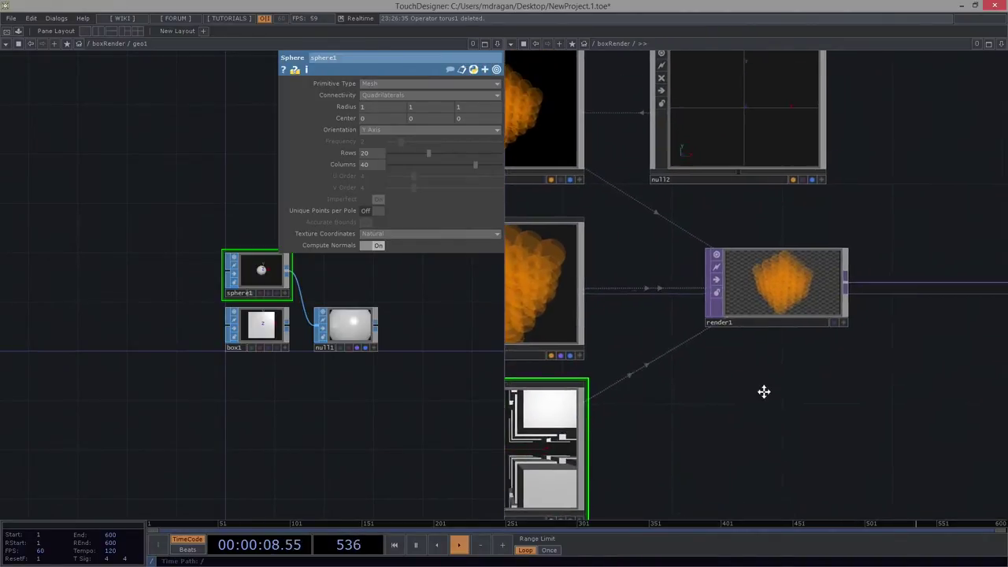
pyautogui.scroll(5, 788, 307)
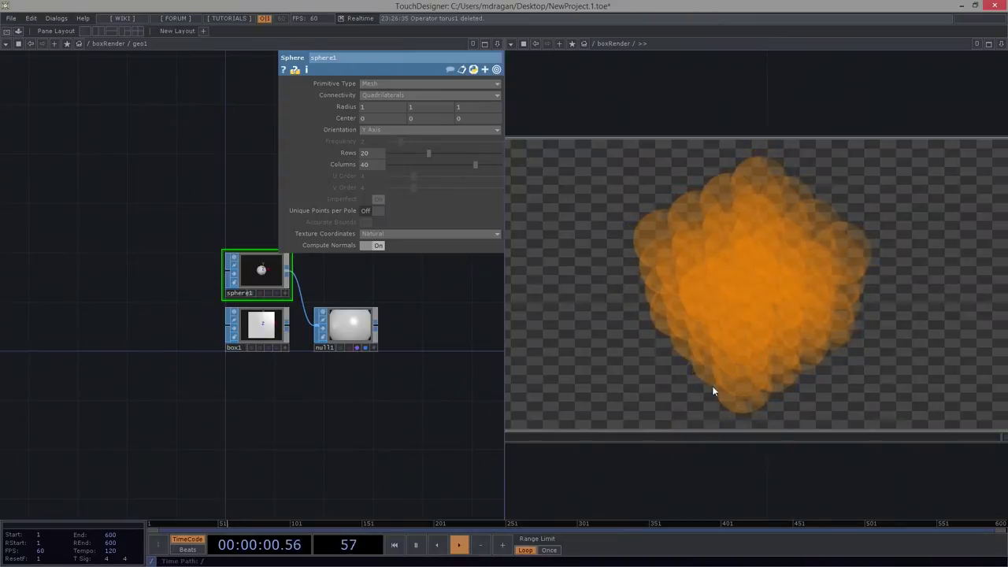
pyautogui.moveTo(625, 485); pyautogui.dragTo(919, 303)
pyautogui.scroll(8, 643, 306)
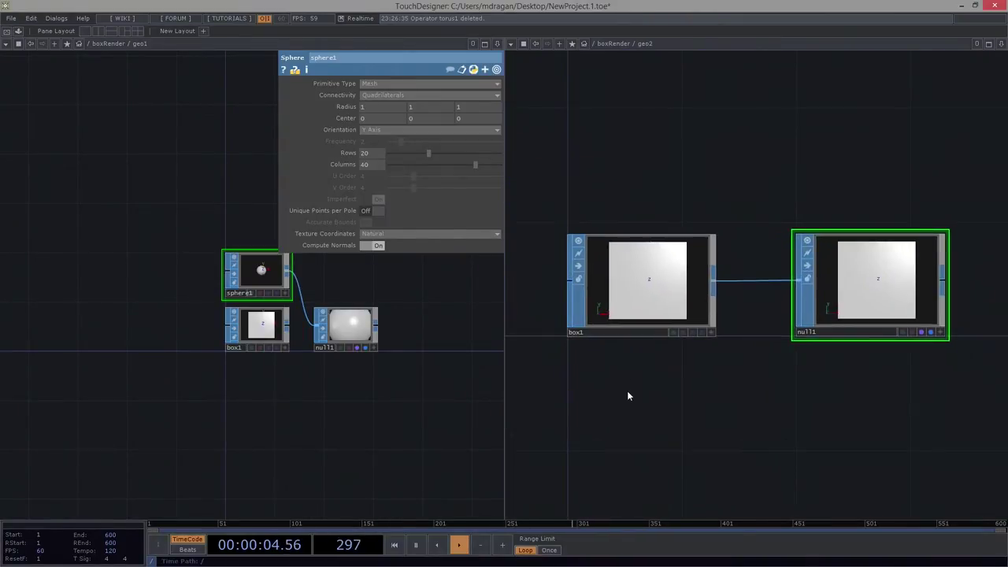
pyautogui.press('Tab')
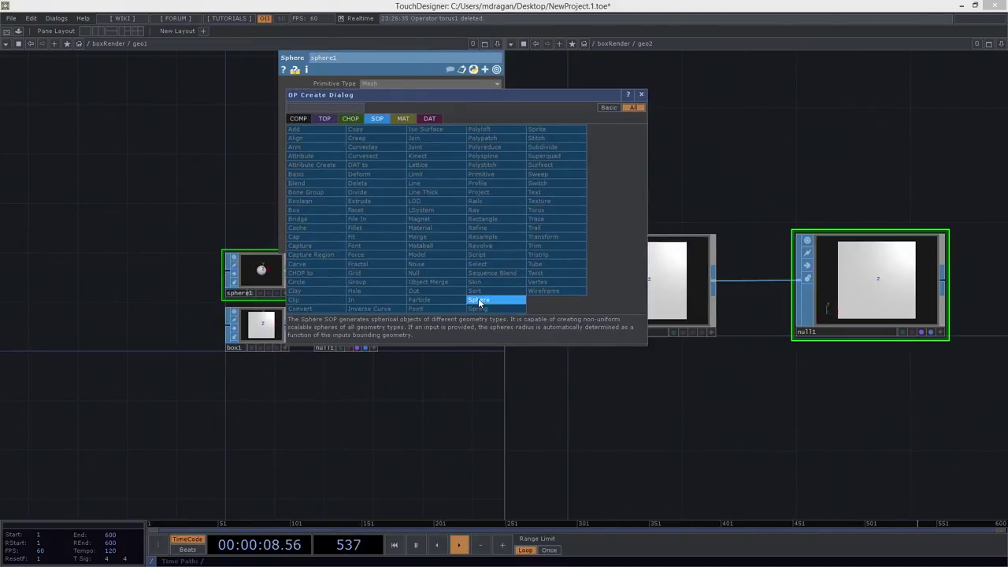
pyautogui.click(495, 295)
pyautogui.click(641, 150)
pyautogui.moveTo(715, 146); pyautogui.dragTo(800, 277)
pyautogui.scroll(-8, 814, 341)
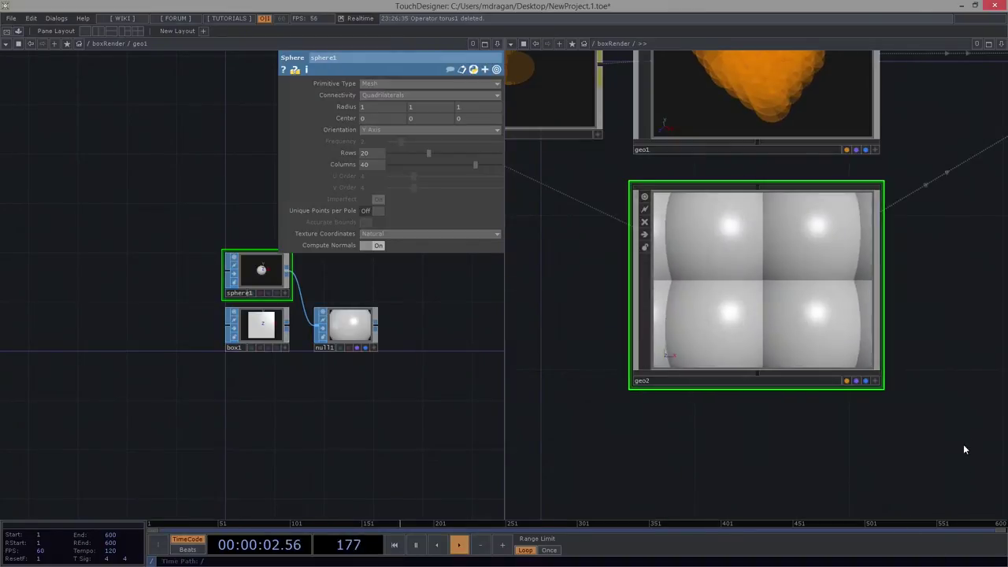
# Examine render1 with spheres instanced in both geometry components, and compare it with geo1 and geo2.
pyautogui.moveTo(964, 447); pyautogui.dragTo(694, 367)
pyautogui.scroll(-1, 695, 367)
pyautogui.moveTo(781, 192); pyautogui.dragTo(721, 289)
pyautogui.scroll(3, 625, 327)
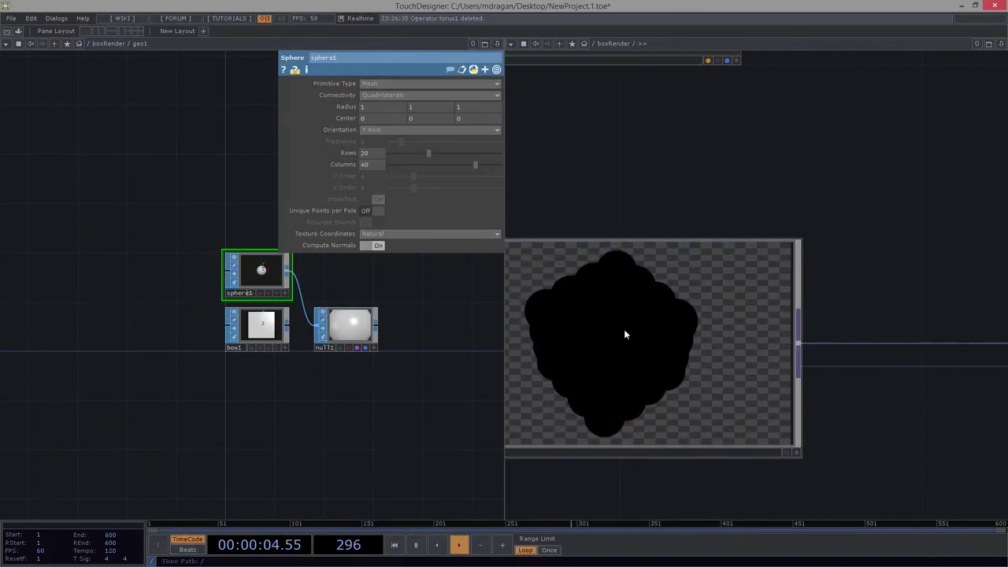
pyautogui.scroll(-2, 624, 329)
pyautogui.moveTo(598, 344); pyautogui.dragTo(859, 238)
pyautogui.moveTo(848, 357); pyautogui.dragTo(896, 295)
pyautogui.moveTo(897, 295); pyautogui.dragTo(858, 351, button='middle')
pyautogui.scroll(-3, 857, 352)
pyautogui.scroll(3, 697, 336)
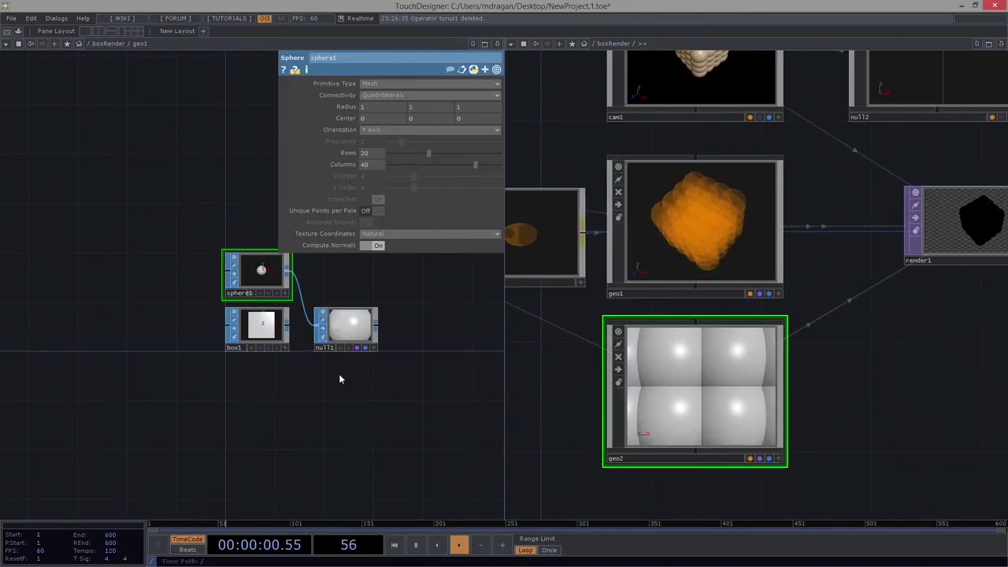
# Delete sphere1 and box1 inside geo2, keeping only null1.
pyautogui.scroll(5, 736, 400)
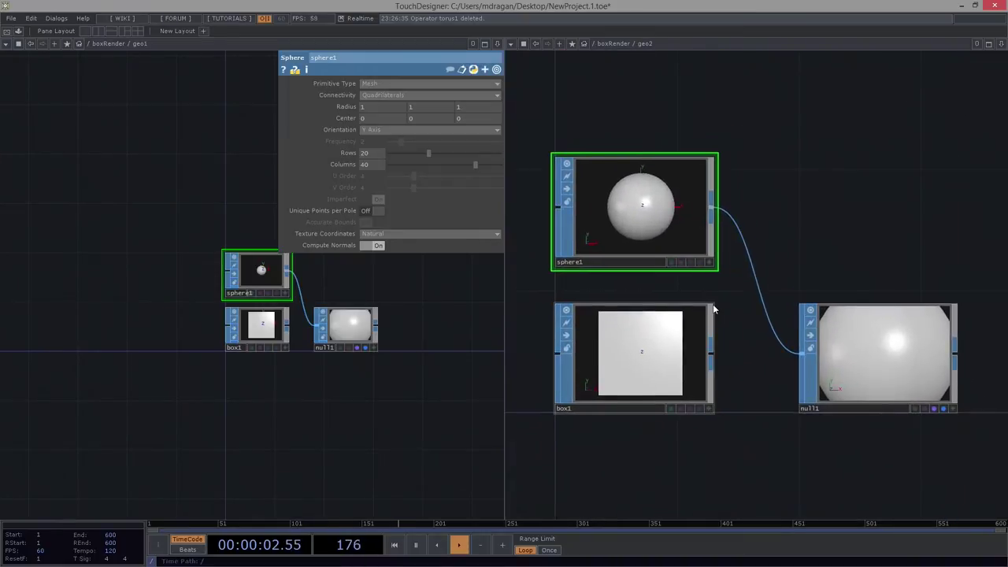
pyautogui.moveTo(658, 466); pyautogui.dragTo(685, 488)
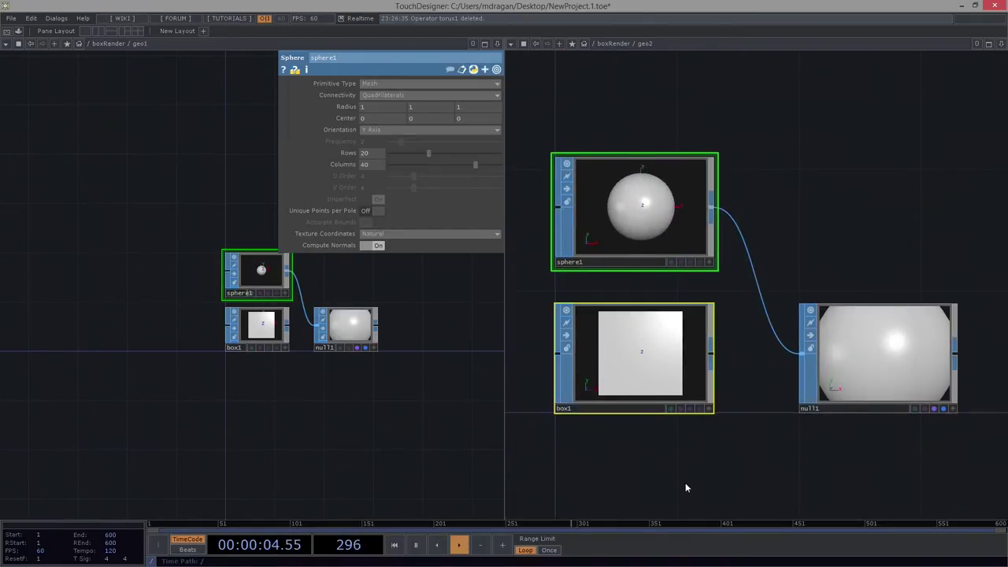
pyautogui.press('Delete')
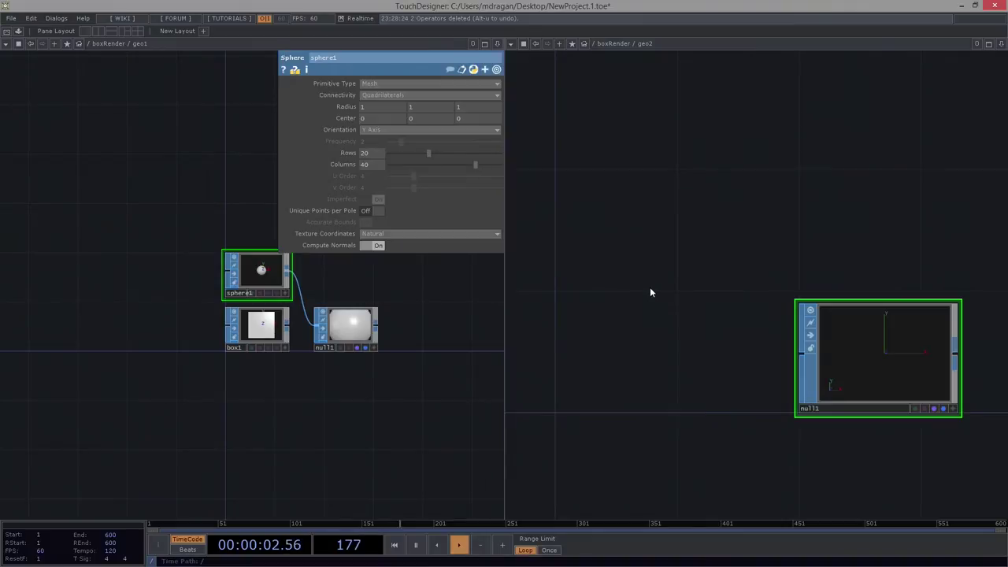
# Add a Select SOP inside geo2 and connect its output to null1.
pyautogui.press('Tab')
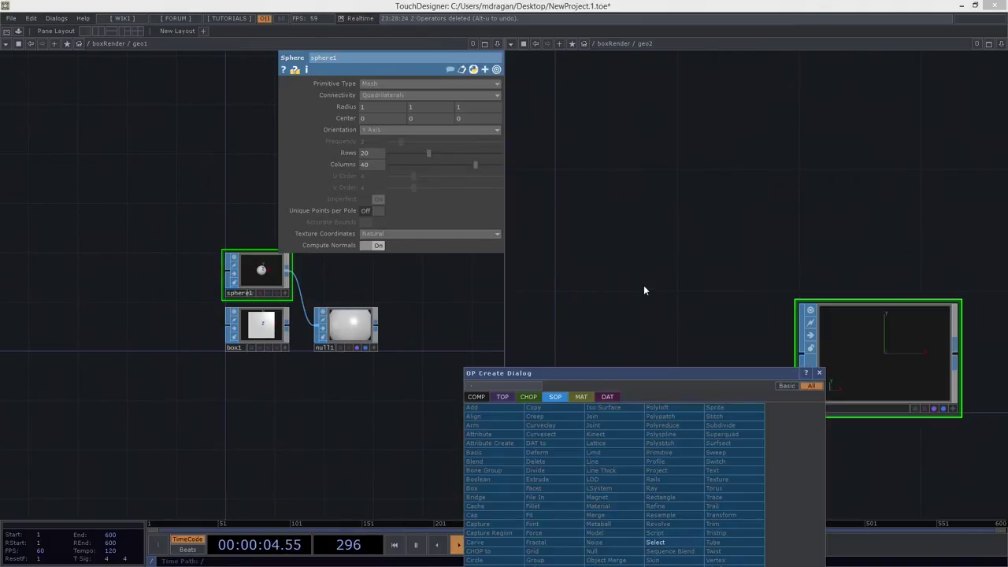
pyautogui.moveTo(560, 379); pyautogui.dragTo(352, 166)
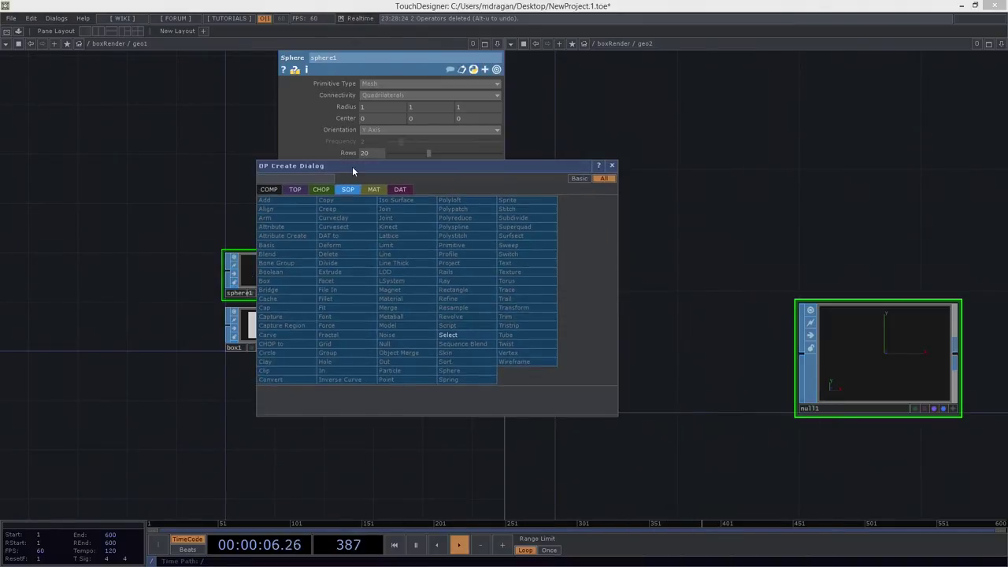
pyautogui.click(462, 310)
pyautogui.click(635, 355)
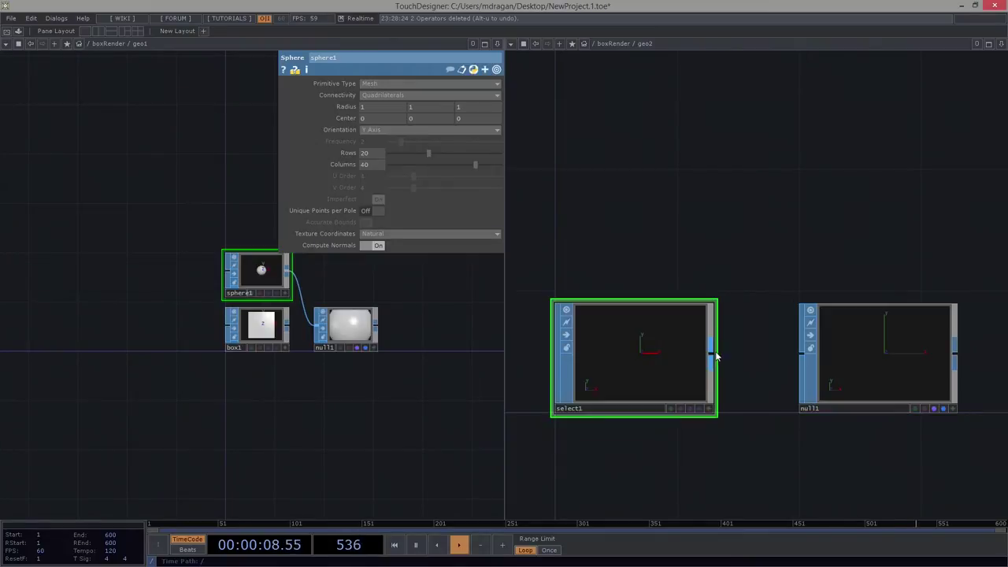
pyautogui.moveTo(716, 357); pyautogui.dragTo(787, 362)
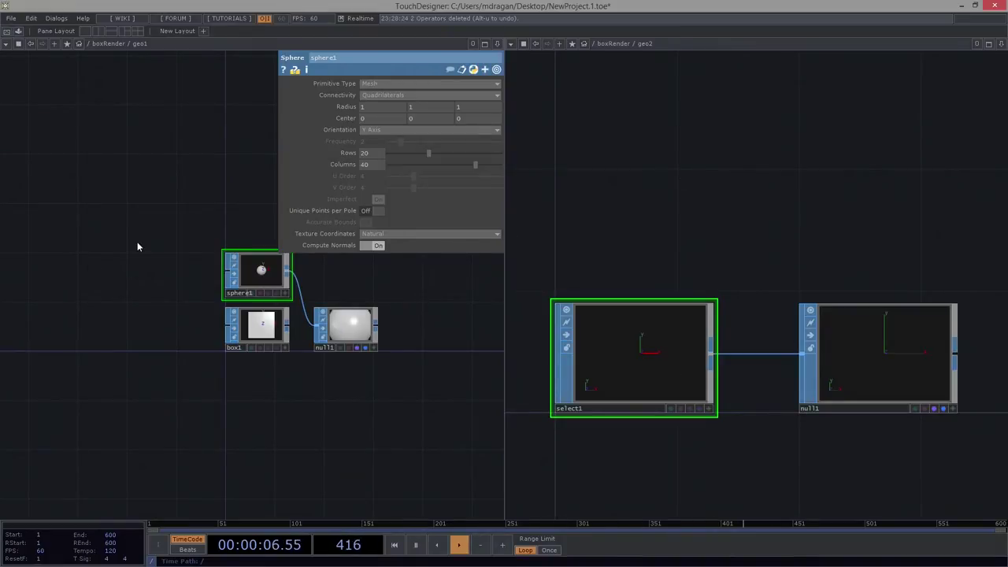
# Set the SOP reference of geo2's select1 to the null1 inside geo1.
pyautogui.scroll(-6, 138, 246)
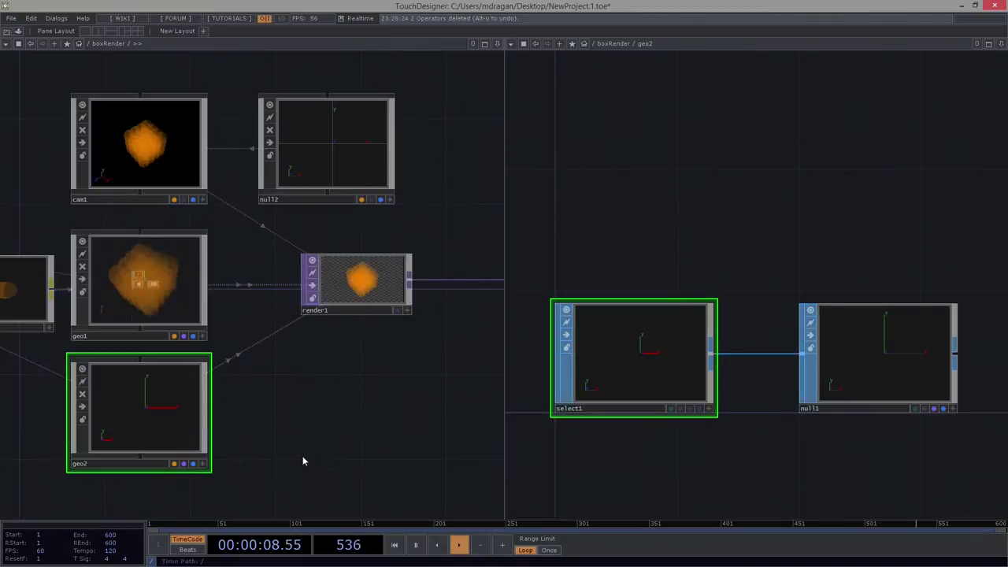
pyautogui.press('p')
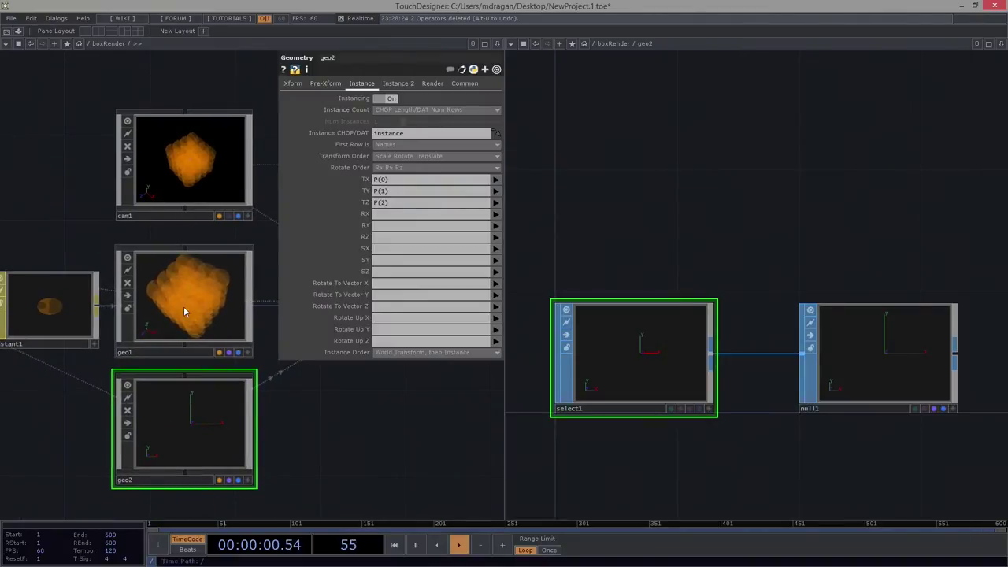
pyautogui.scroll(5, 171, 288)
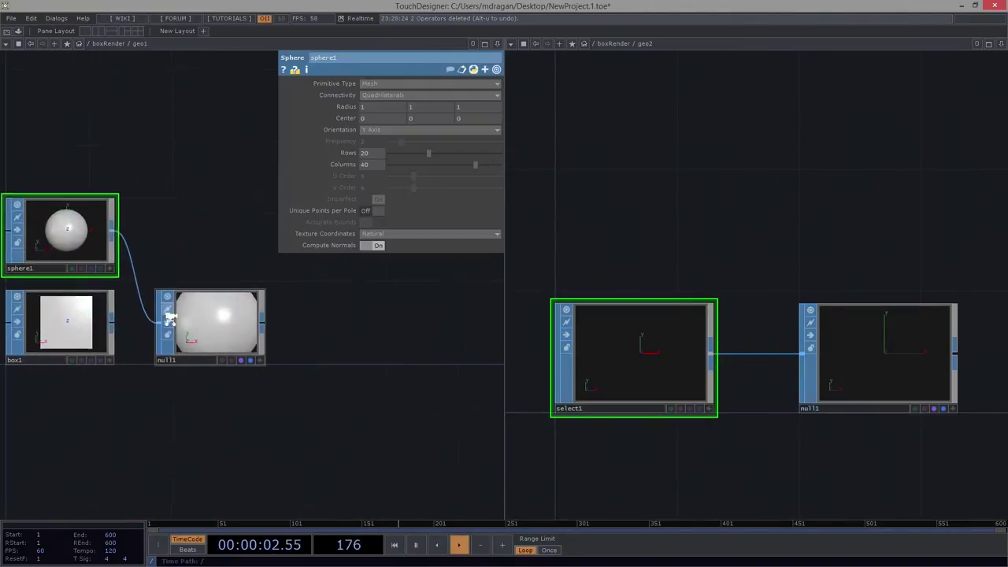
pyautogui.moveTo(169, 316); pyautogui.dragTo(665, 359)
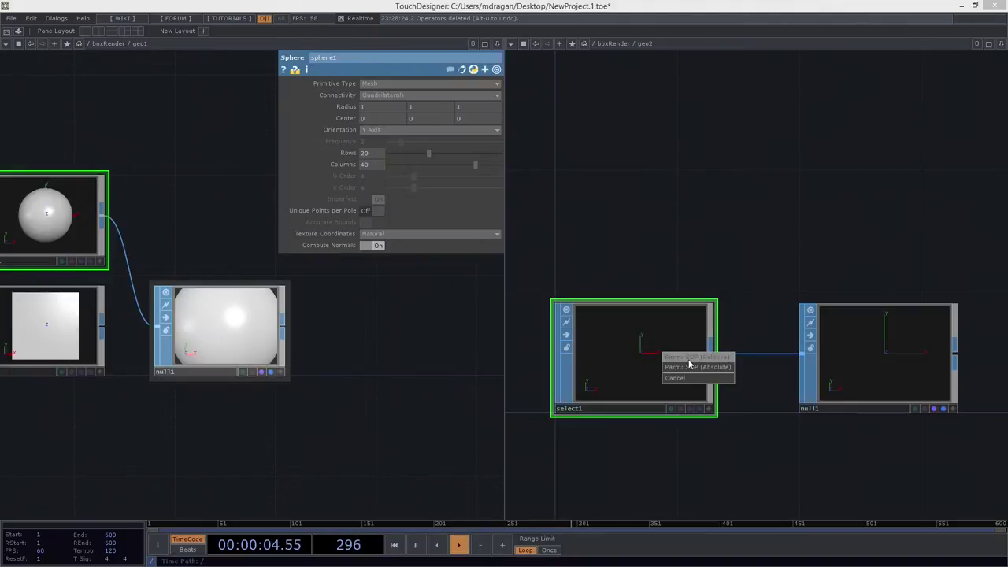
pyautogui.click(690, 366)
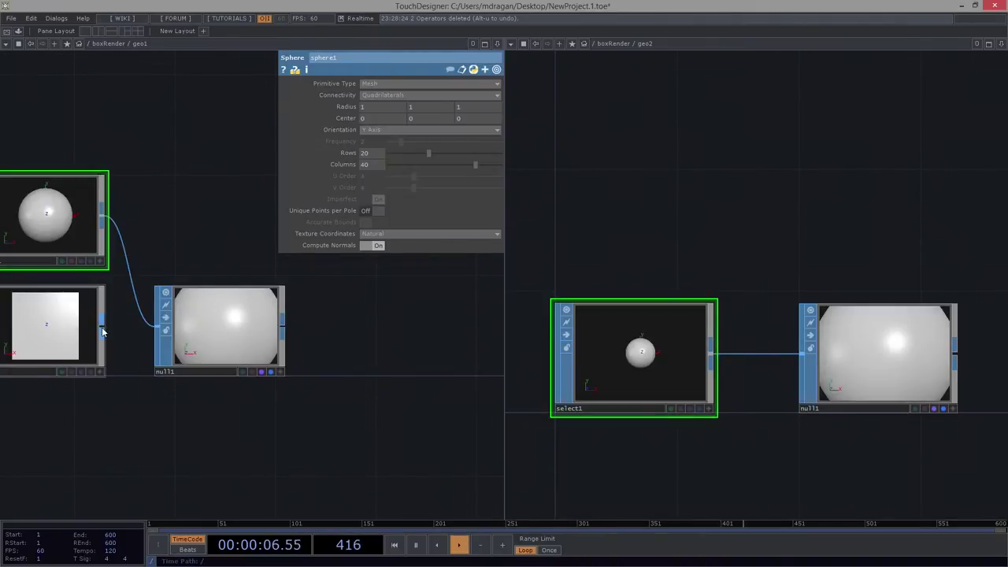
# Reconnect box1 to null1 inside geo1 in place of the sphere, and check geo1, geo2 and render1.
pyautogui.moveTo(101, 329); pyautogui.dragTo(158, 322)
pyautogui.press('h')
pyautogui.scroll(-5, 172, 309)
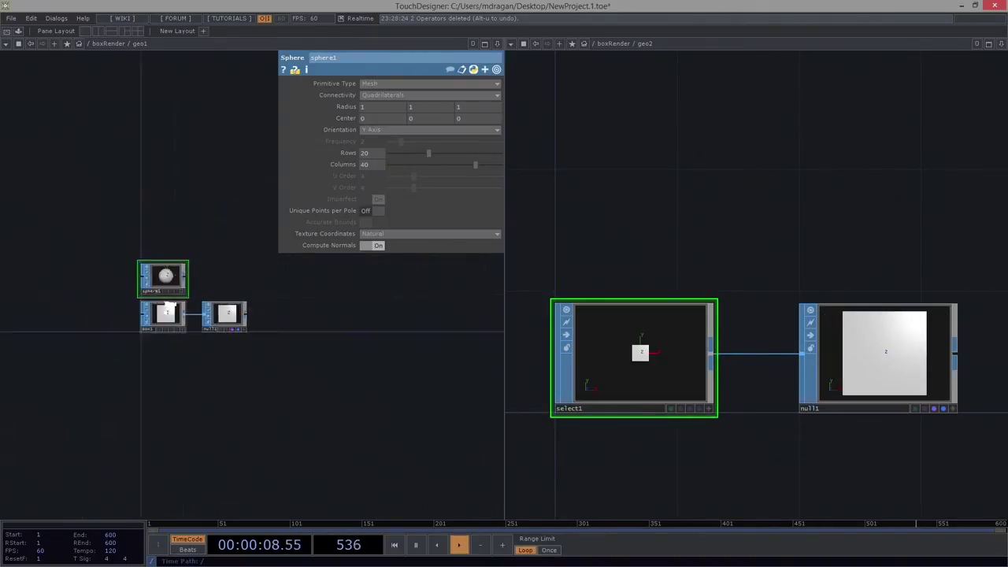
pyautogui.scroll(-3, 171, 306)
pyautogui.moveTo(246, 372); pyautogui.dragTo(189, 383)
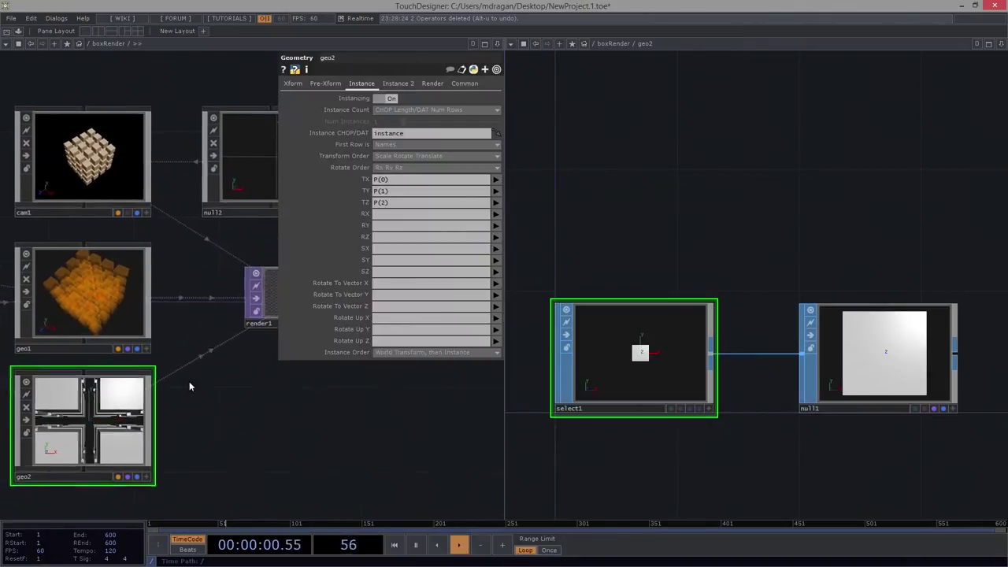
pyautogui.scroll(5, 224, 322)
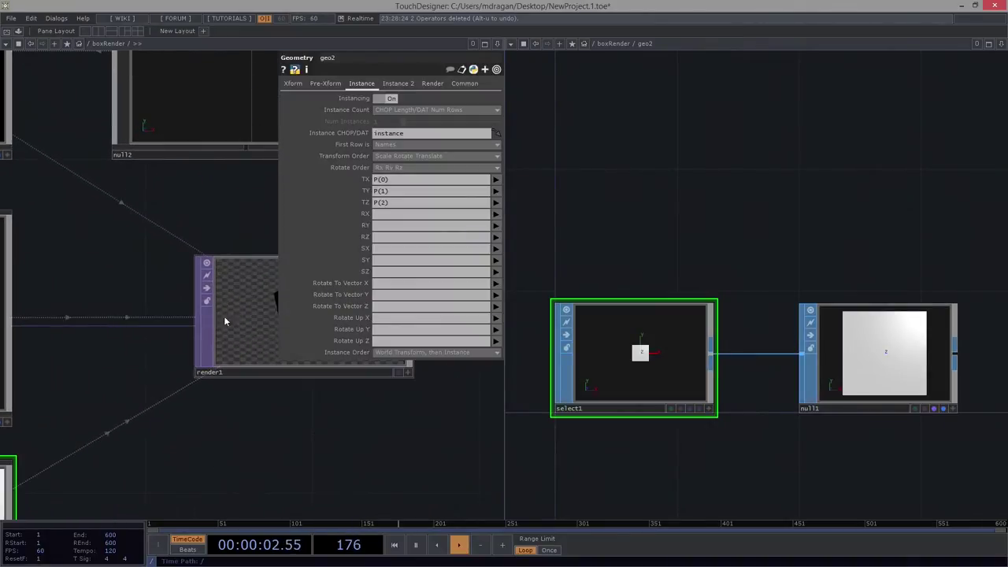
pyautogui.moveTo(408, 418); pyautogui.dragTo(667, 332)
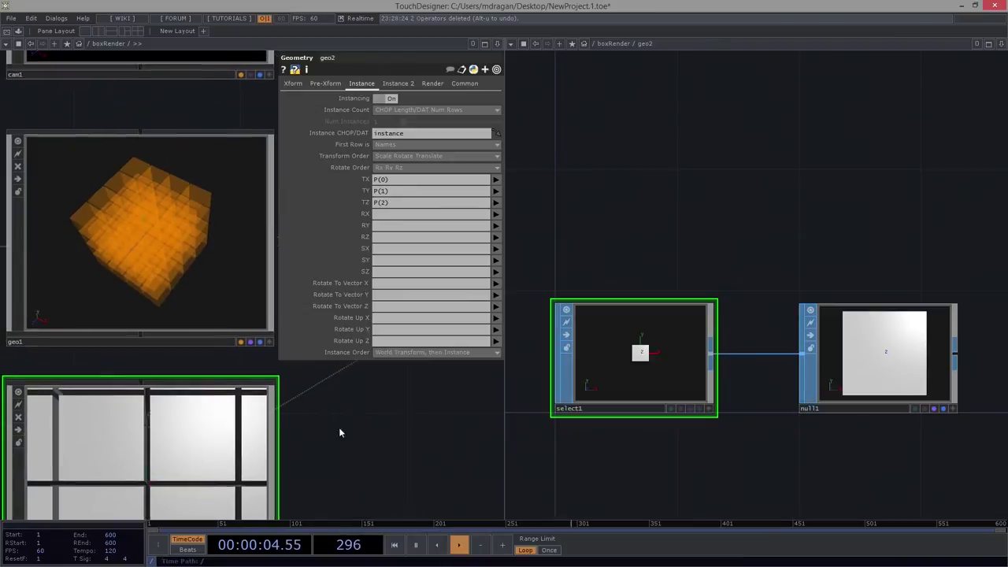
# Delete sphere1 from geo1 and close the pane showing geo2's network.
pyautogui.scroll(8, 149, 270)
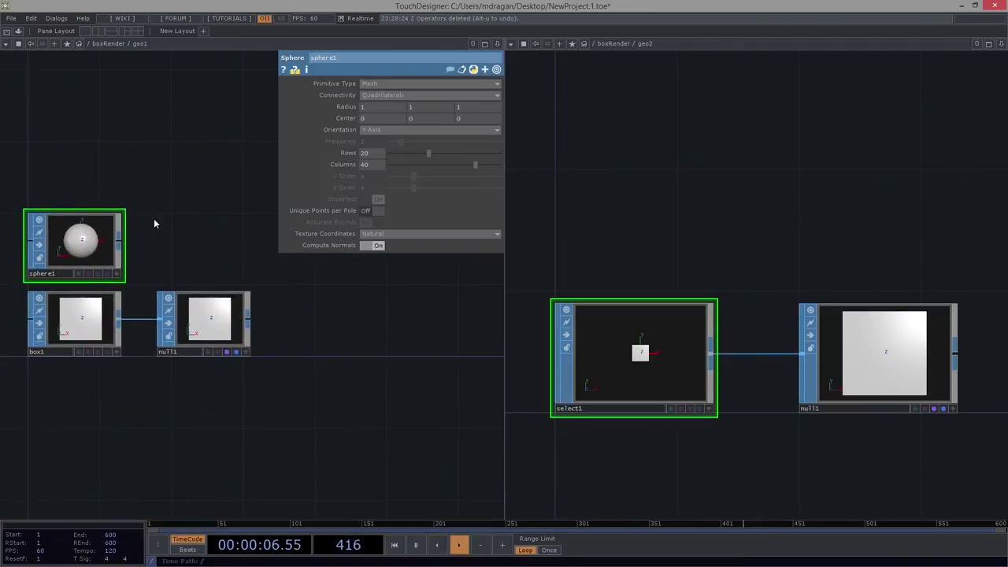
pyautogui.press('Delete')
pyautogui.scroll(-6, 359, 320)
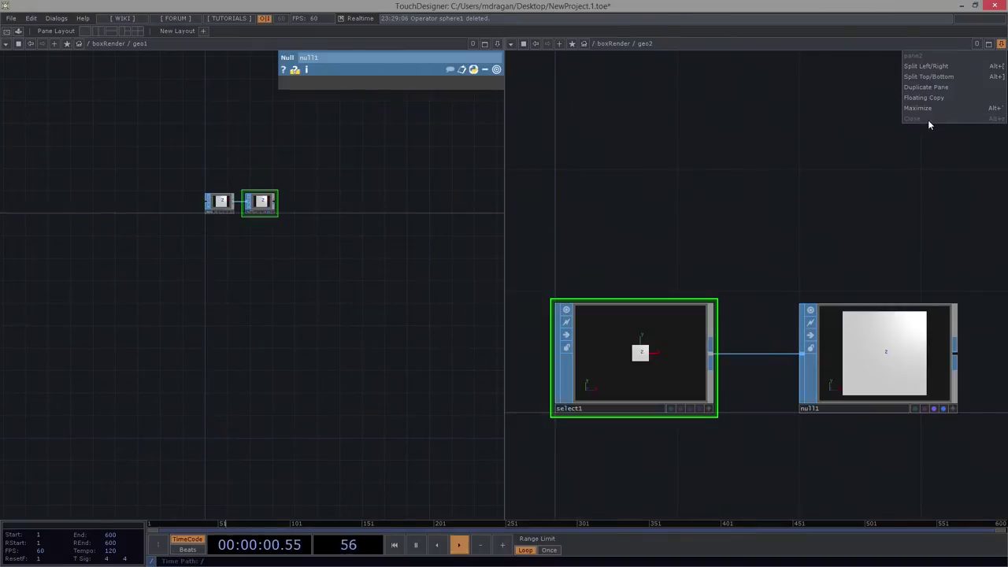
pyautogui.click(927, 118)
# Add a Constant MAT beside geo2 in the boxRender network and assign it as geo2's material.
pyautogui.scroll(-5, 387, 220)
pyautogui.press('p')
pyautogui.scroll(-6, 387, 216)
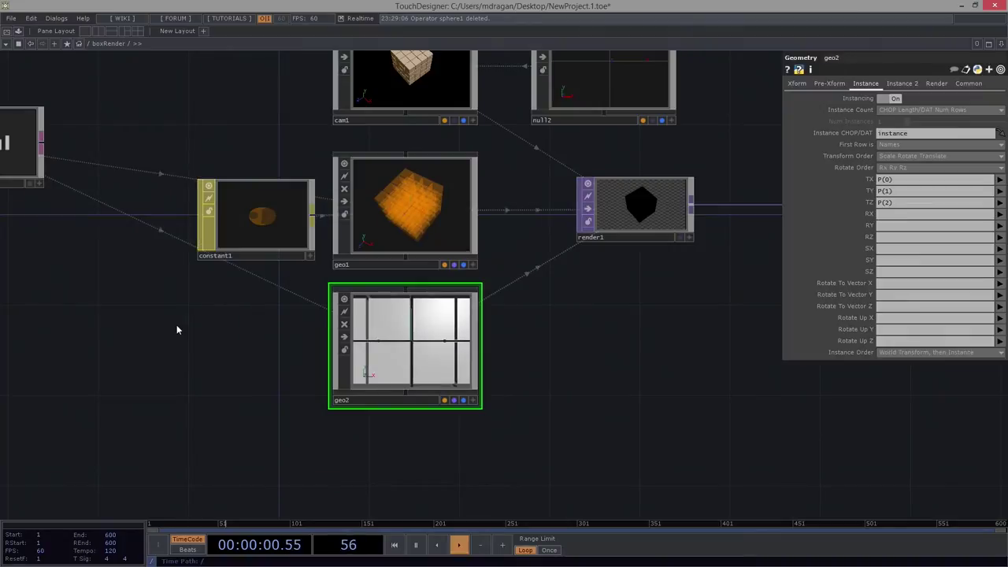
pyautogui.press('Tab')
pyautogui.click(118, 339)
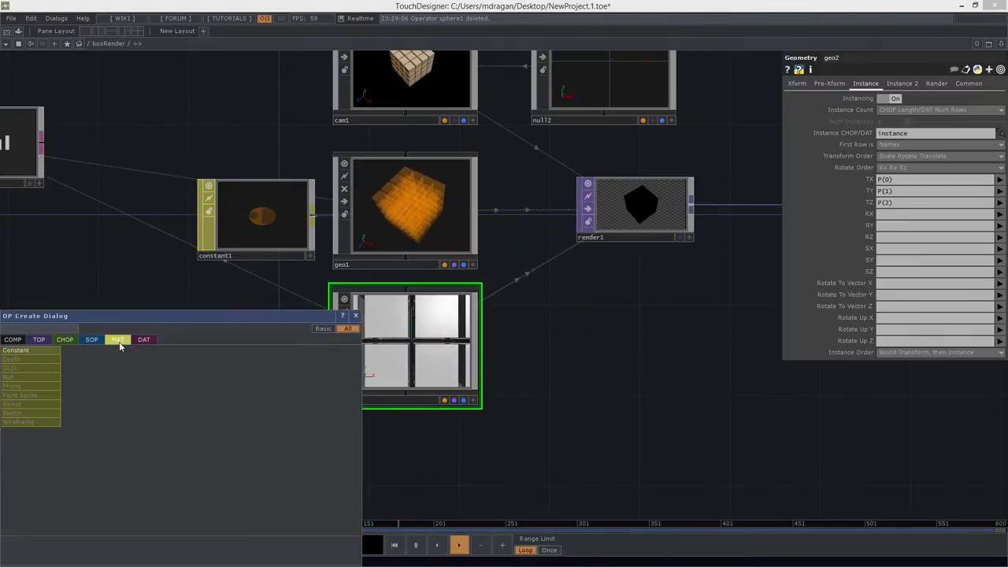
pyautogui.press('Escape')
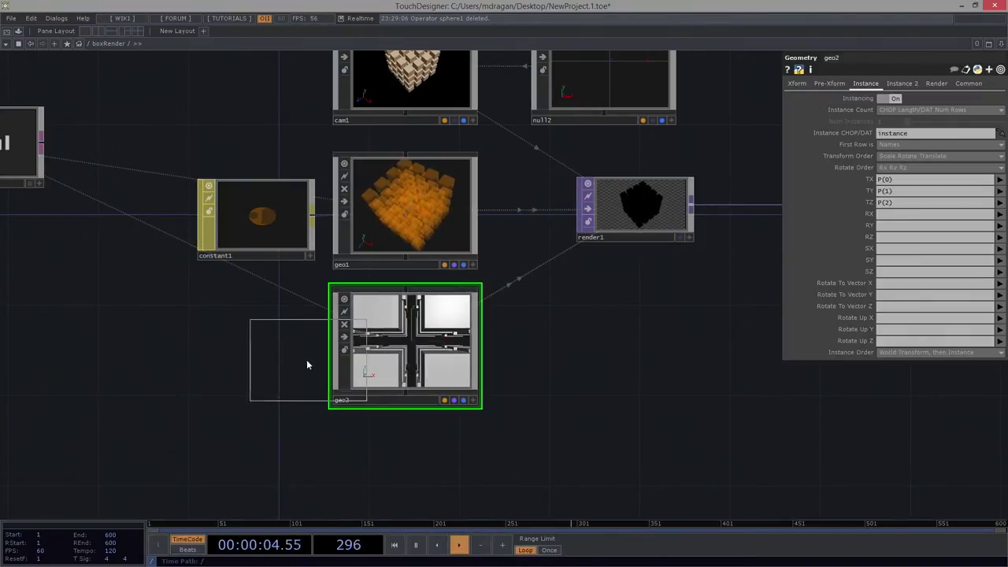
pyautogui.click(247, 352)
pyautogui.scroll(3, 244, 348)
pyautogui.moveTo(247, 348); pyautogui.dragTo(638, 340)
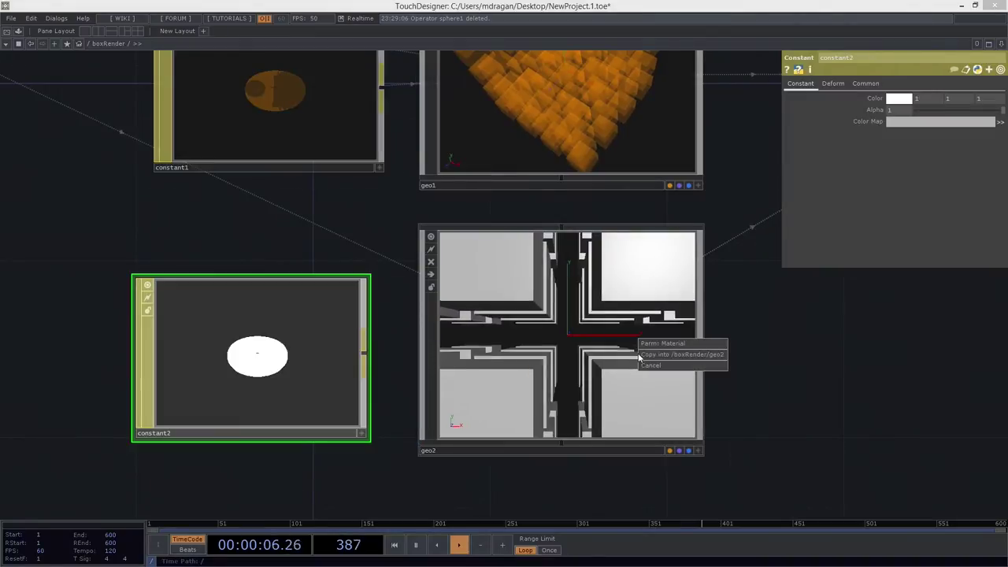
pyautogui.click(686, 344)
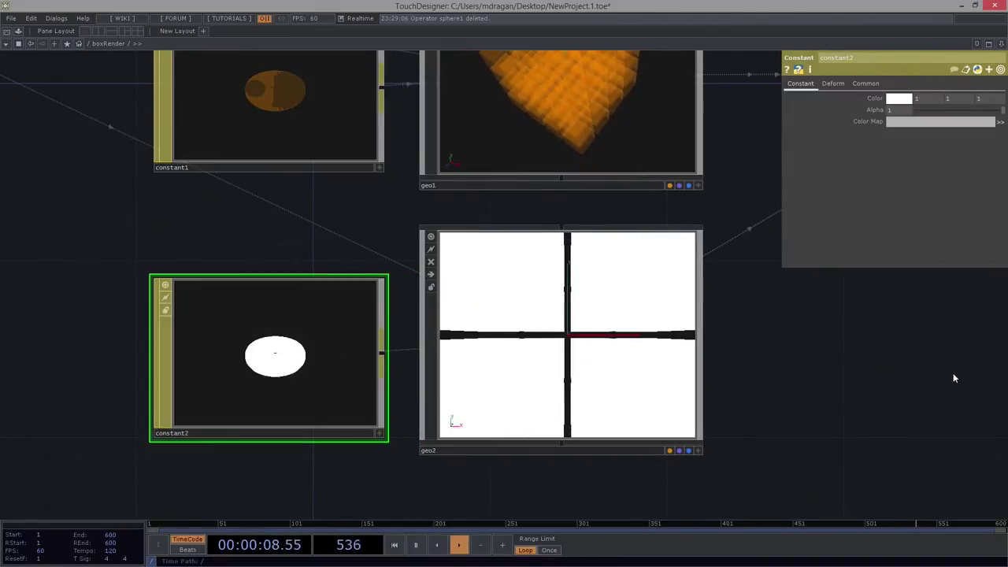
# Examine how geo2's instanced boxes appear in render1 with the new Constant material.
pyautogui.moveTo(743, 336); pyautogui.dragTo(94, 510)
pyautogui.scroll(4, 429, 220)
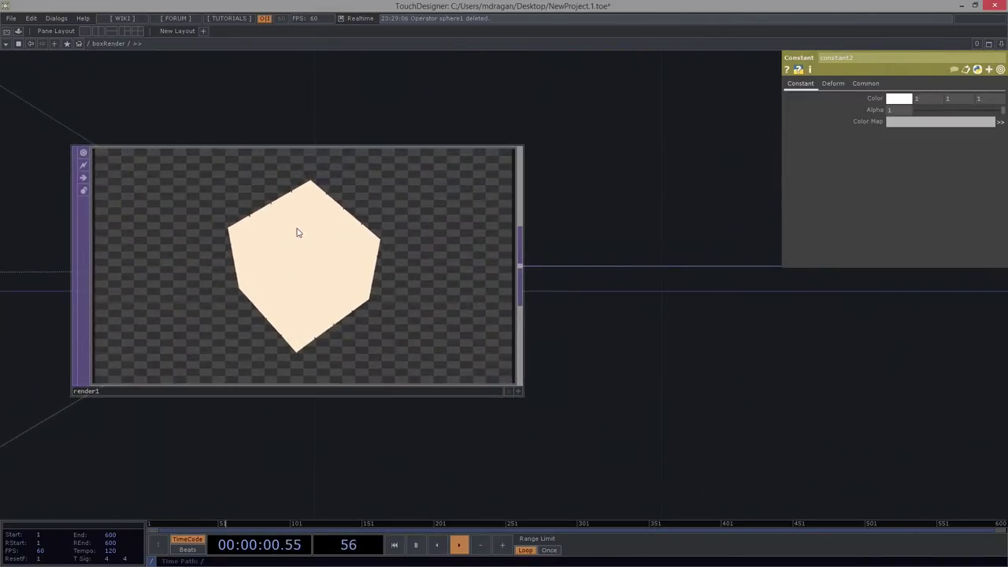
pyautogui.scroll(4, 297, 232)
pyautogui.scroll(-5, 333, 216)
pyautogui.moveTo(297, 404); pyautogui.dragTo(445, 333)
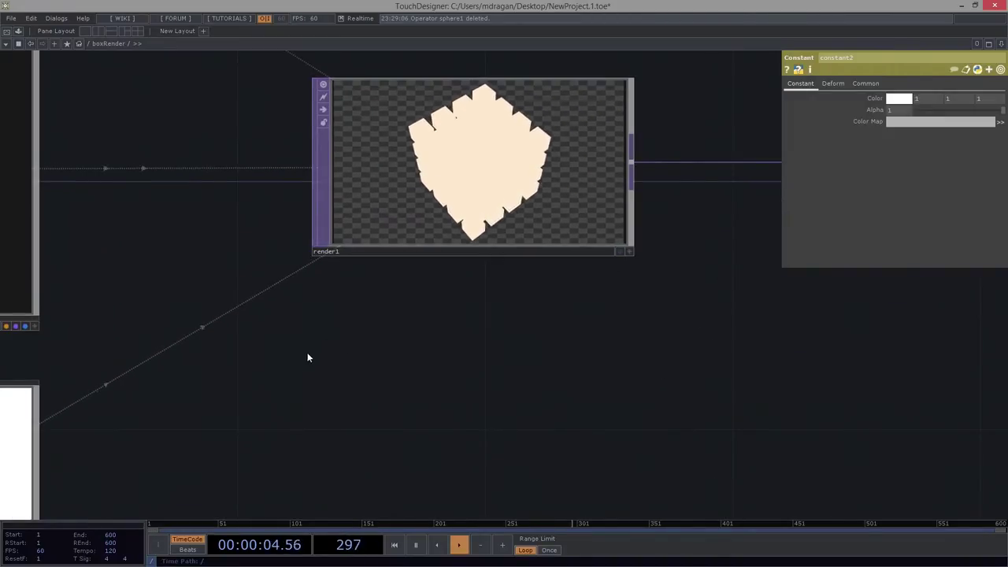
pyautogui.moveTo(307, 352); pyautogui.dragTo(596, 296)
pyautogui.moveTo(501, 389); pyautogui.dragTo(670, 286)
pyautogui.scroll(-3, 644, 78)
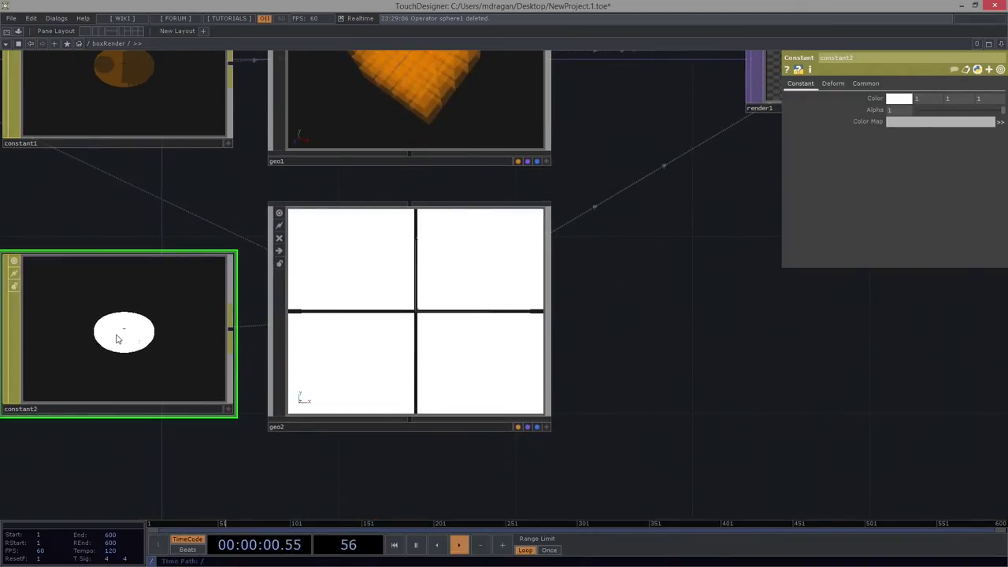
pyautogui.moveTo(703, 189); pyautogui.dragTo(311, 441)
pyautogui.scroll(4, 528, 238)
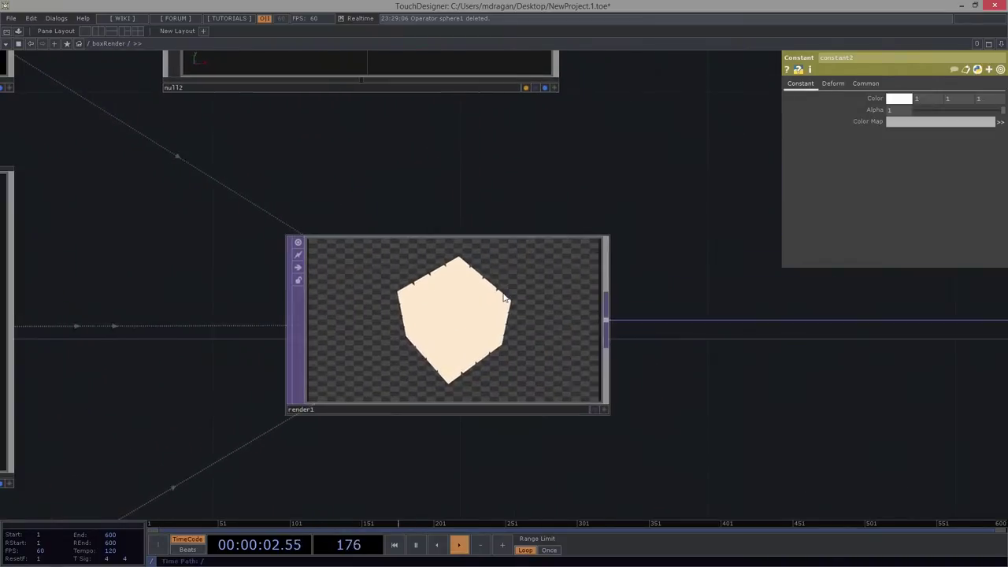
pyautogui.scroll(-2, 504, 297)
# Turn on wireframe rendering for the constant2 material and set its line width to 2.3.
pyautogui.click(866, 83)
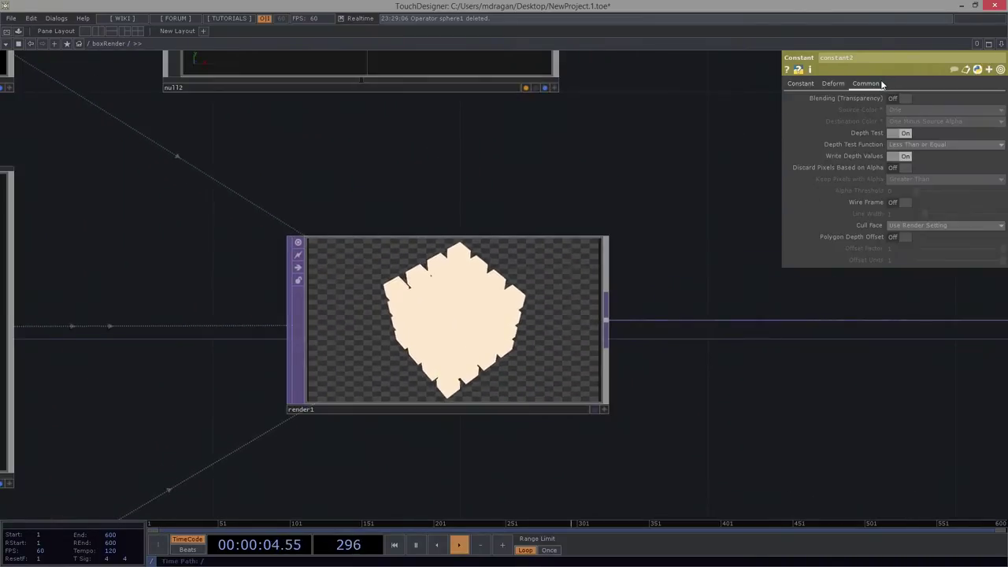
pyautogui.click(901, 203)
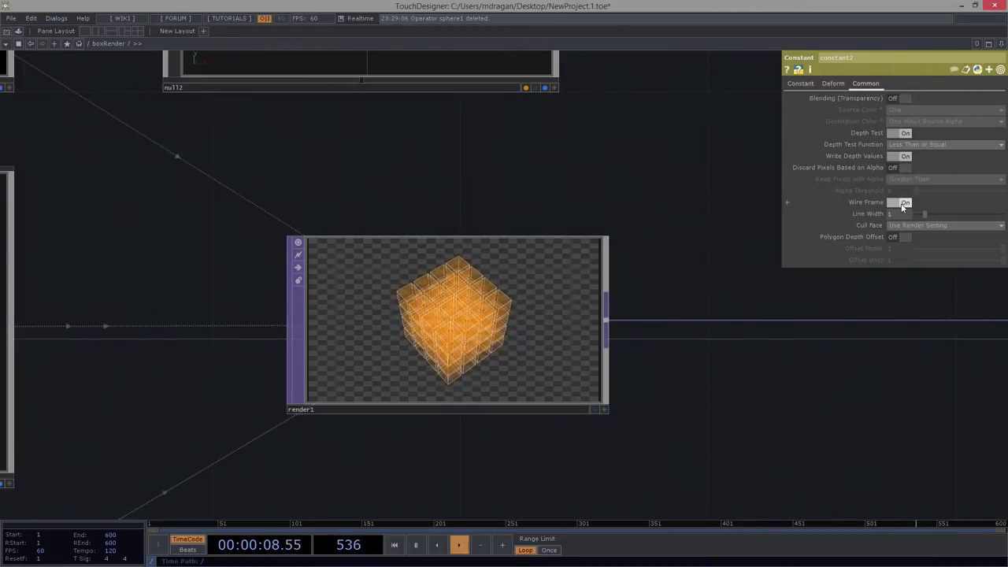
pyautogui.scroll(5, 462, 286)
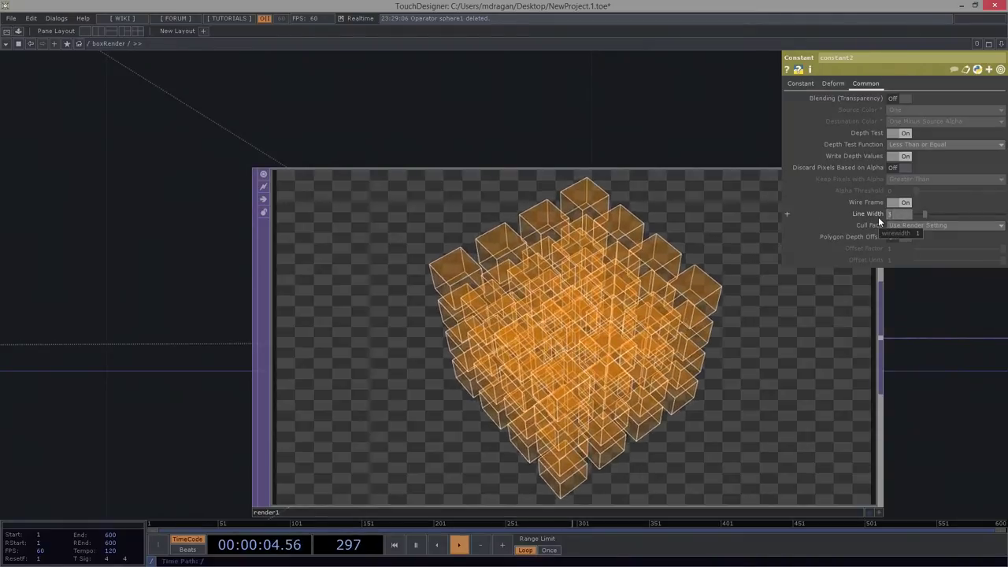
pyautogui.scroll(2, 884, 219)
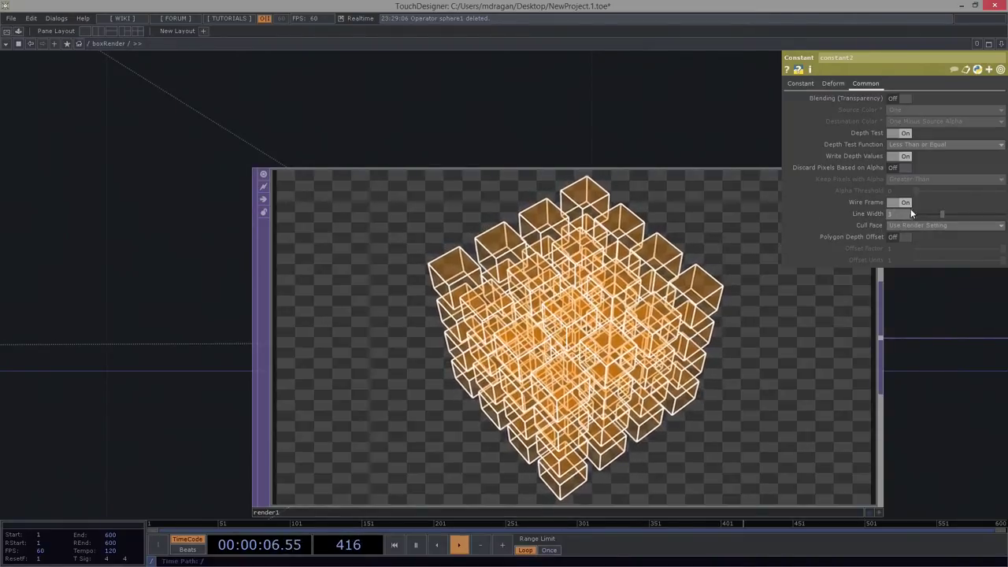
pyautogui.scroll(-1, 882, 219)
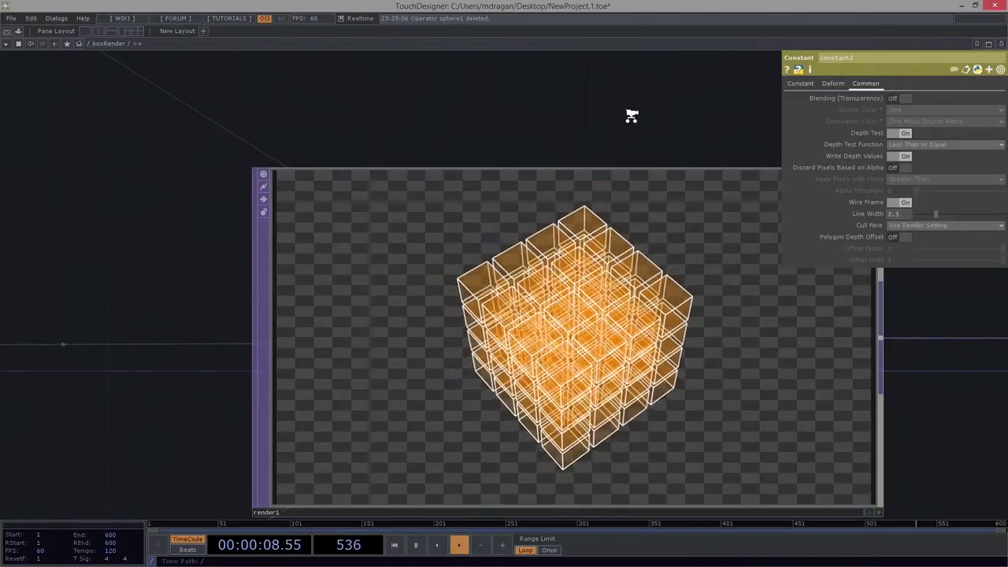
pyautogui.scroll(-3, 632, 112)
pyautogui.moveTo(565, 366); pyautogui.dragTo(566, 363)
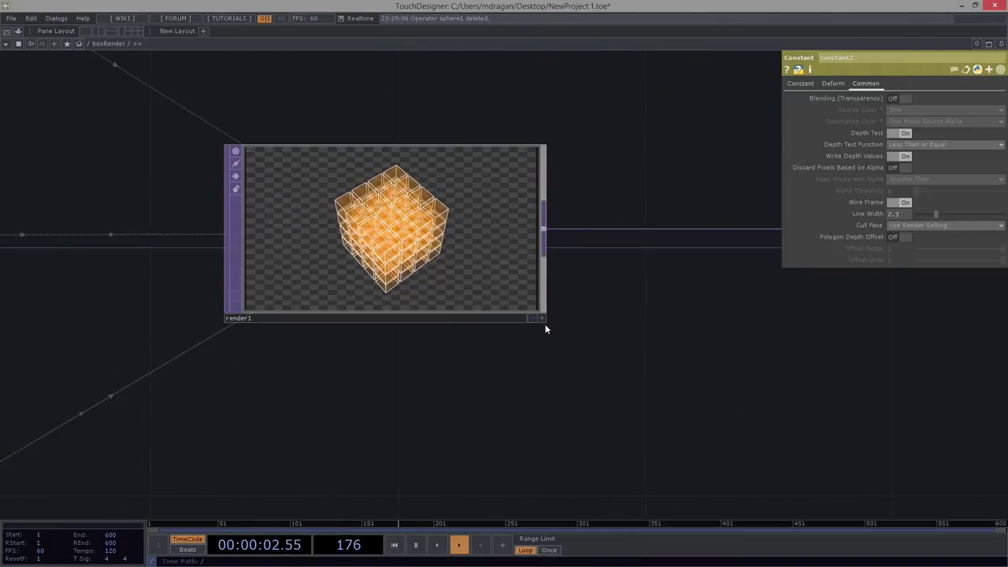
pyautogui.moveTo(546, 328); pyautogui.dragTo(533, 352)
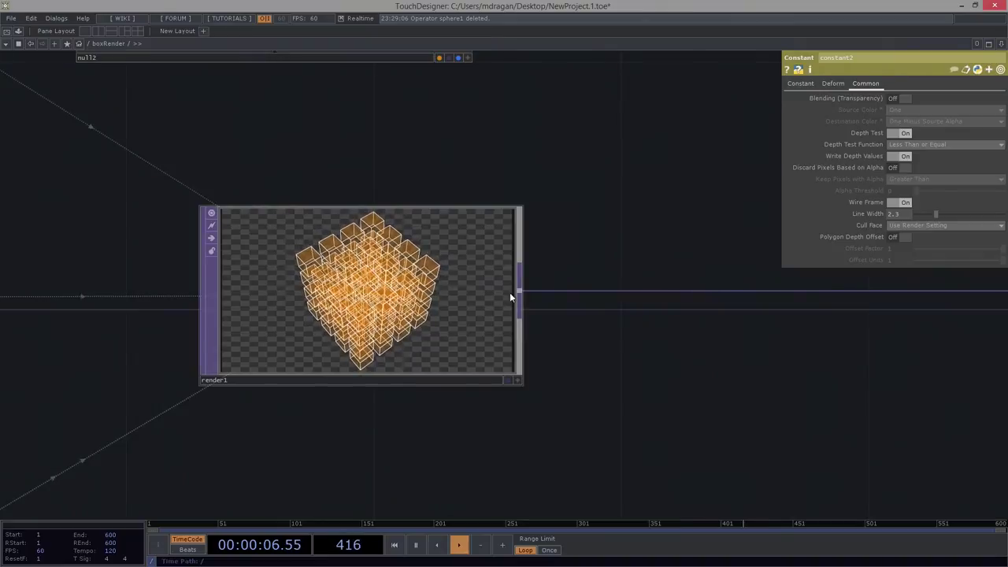
# Restrict the geometry rendered by render1 to geo1.
pyautogui.moveTo(415, 459); pyautogui.dragTo(414, 459, button='right')
pyautogui.moveTo(529, 370); pyautogui.dragTo(670, 362)
pyautogui.scroll(-3, 669, 361)
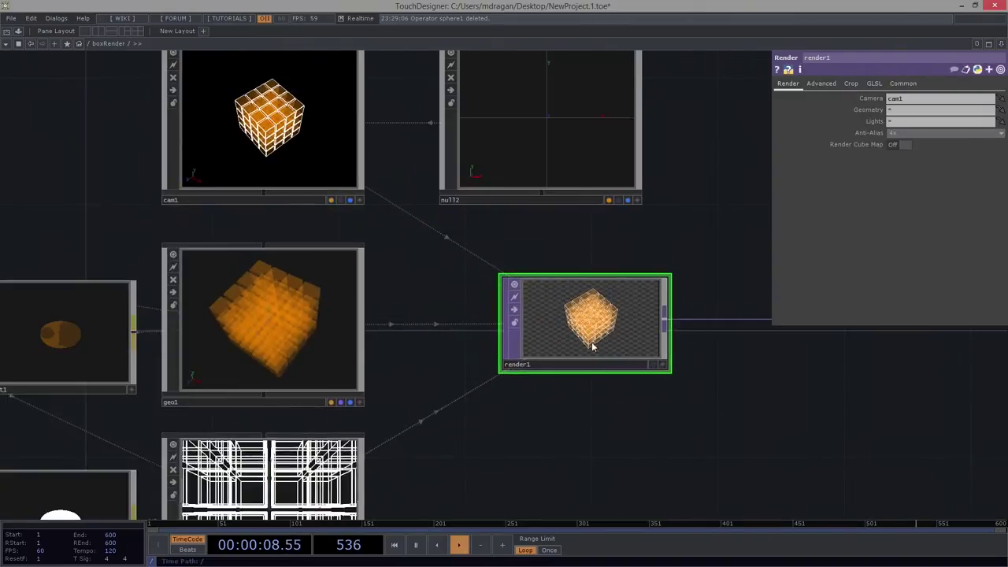
pyautogui.scroll(2, 591, 345)
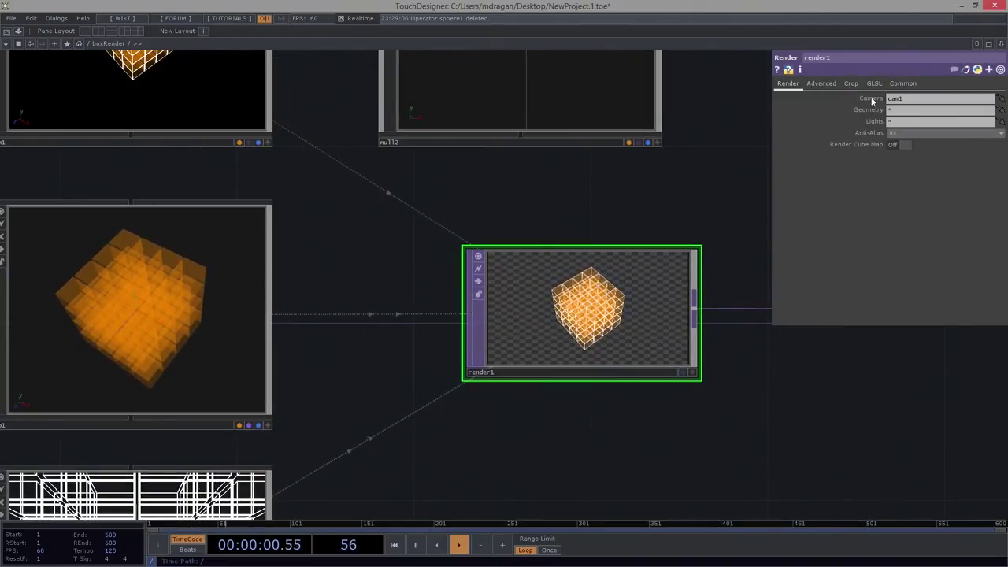
pyautogui.click(918, 110)
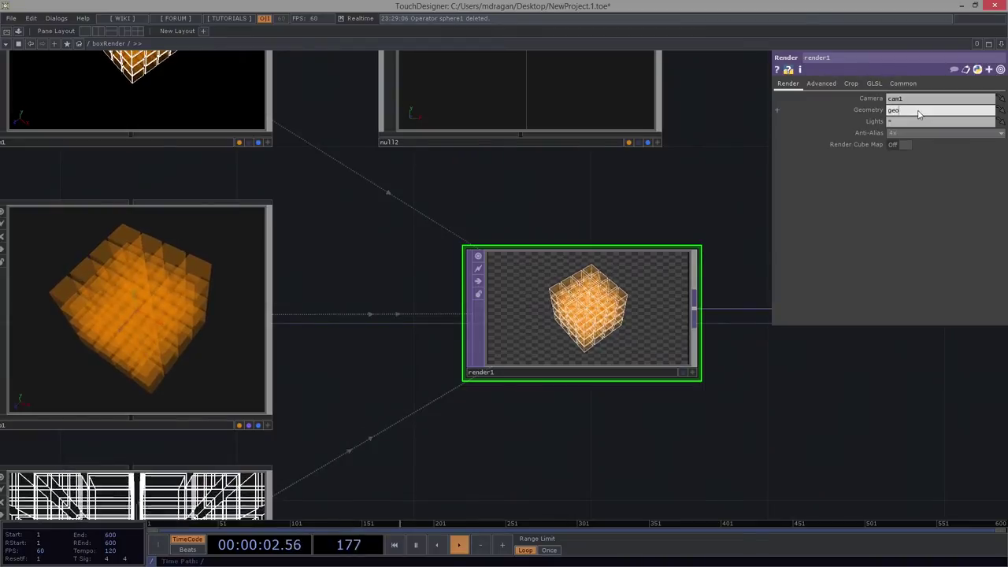
pyautogui.write('geo1')
pyautogui.press('Return')
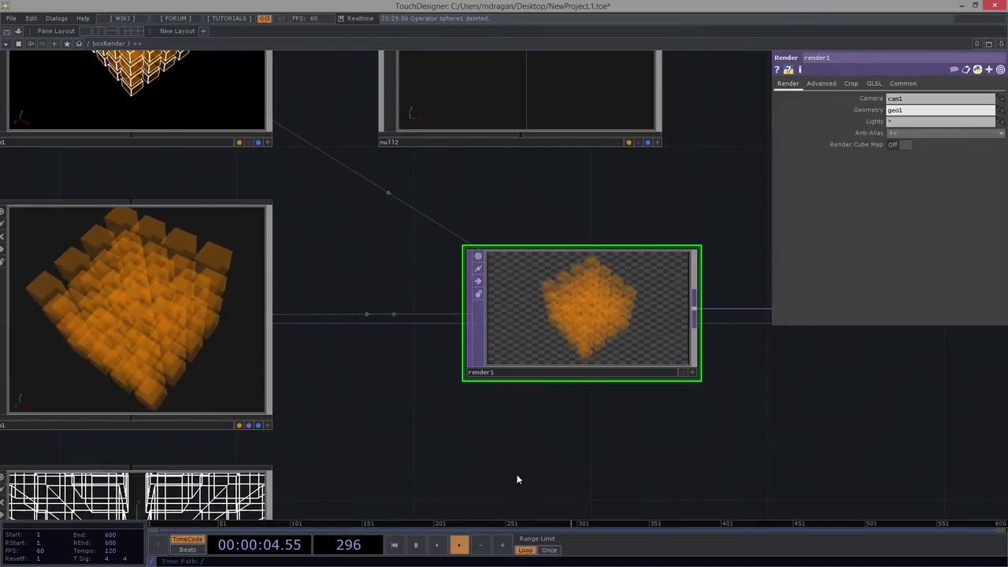
# Compare render1 with its geometry set to * and to geo1, leaving it on geo1.
pyautogui.moveTo(567, 396); pyautogui.dragTo(640, 311)
pyautogui.scroll(-3, 640, 311)
pyautogui.moveTo(584, 371); pyautogui.dragTo(603, 332)
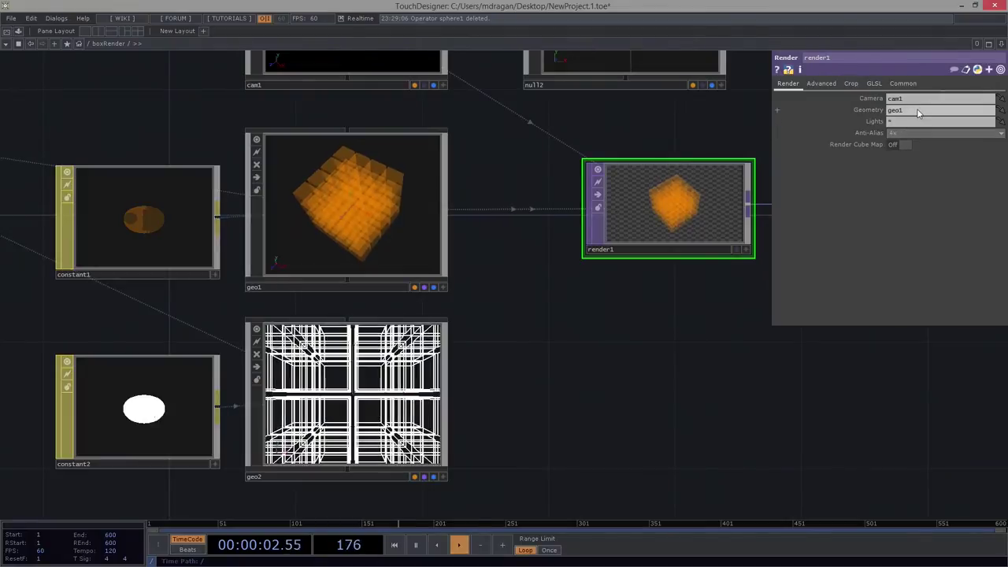
pyautogui.write('*')
pyautogui.press('Return')
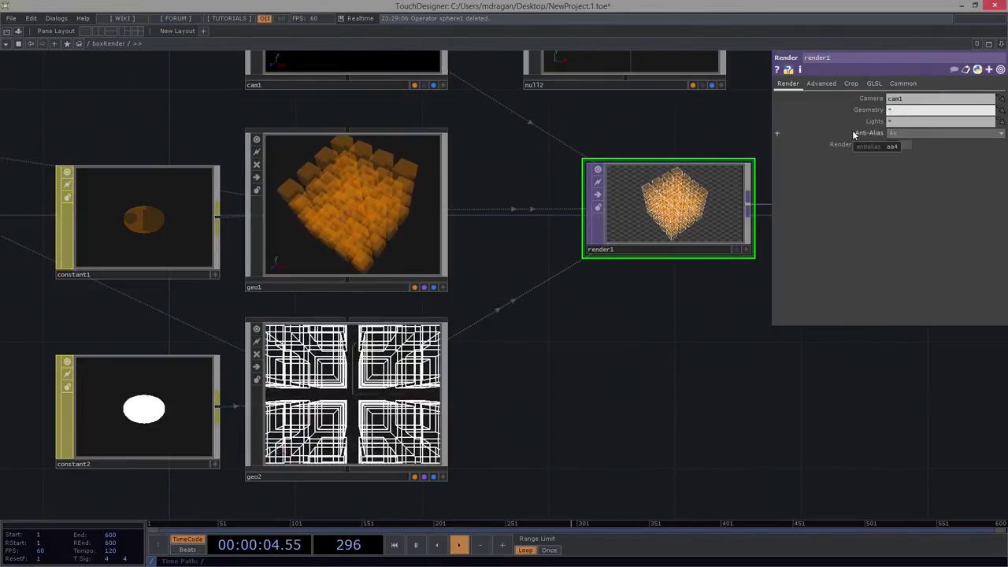
pyautogui.click(903, 103)
pyautogui.moveTo(903, 111); pyautogui.dragTo(855, 116)
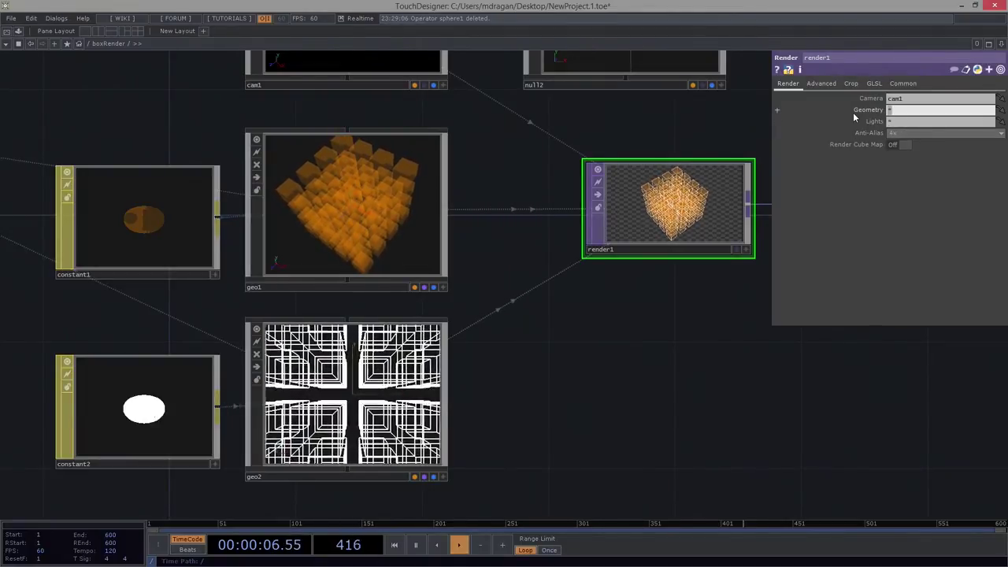
pyautogui.write('geo1')
pyautogui.press('Return')
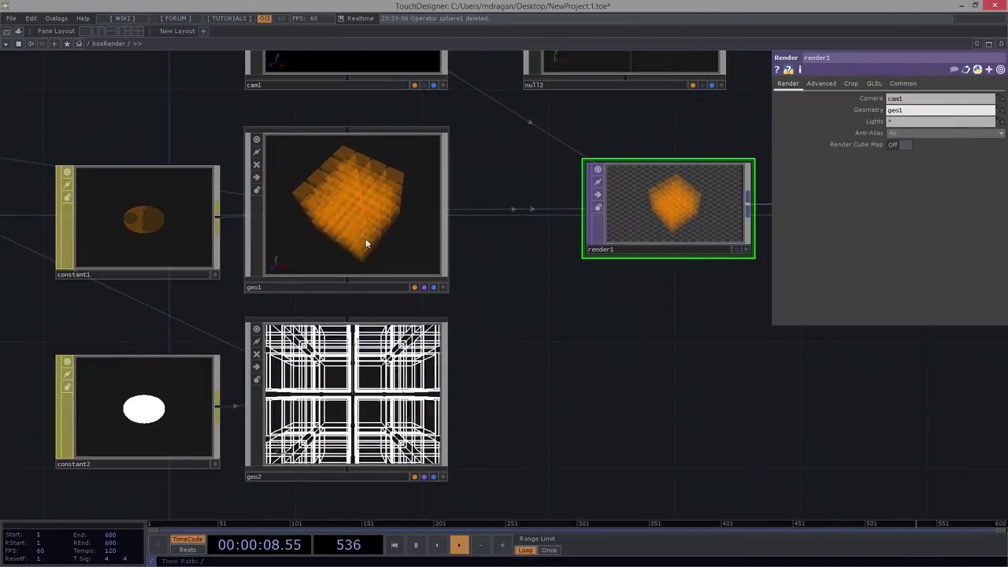
# Insert a Render Pass TOP on the output wire of render1.
pyautogui.moveTo(700, 274); pyautogui.dragTo(441, 321)
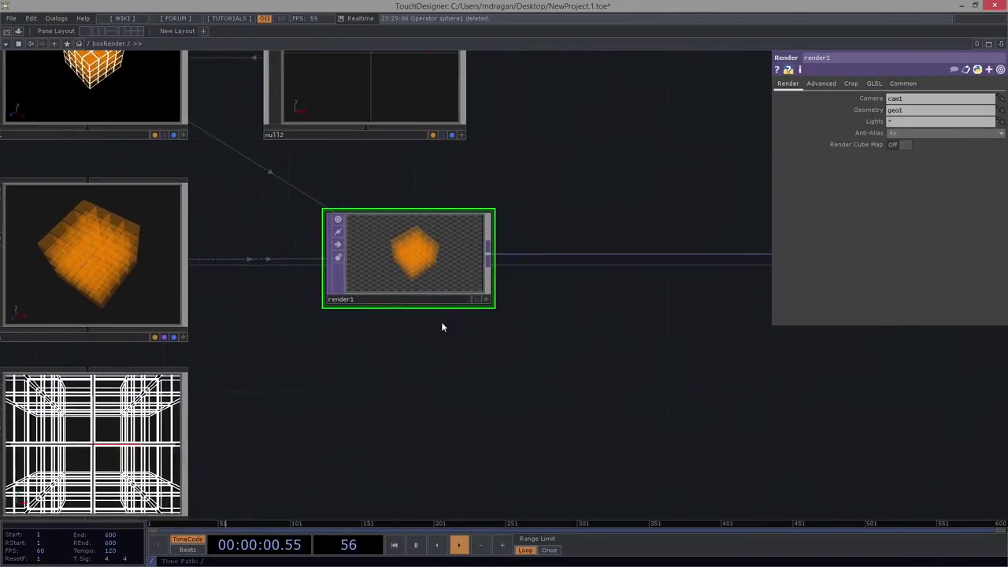
pyautogui.scroll(5, 457, 321)
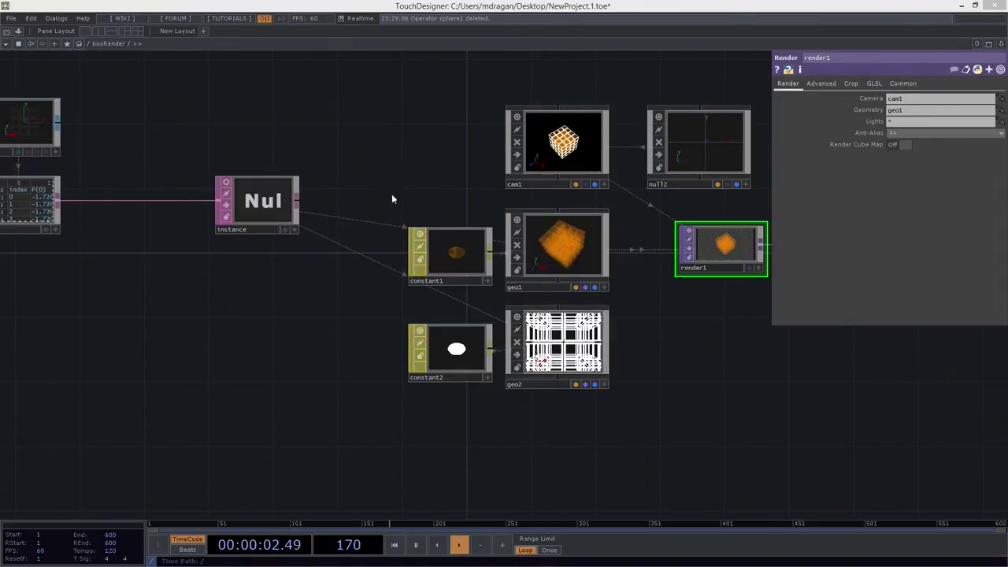
pyautogui.scroll(5, 643, 275)
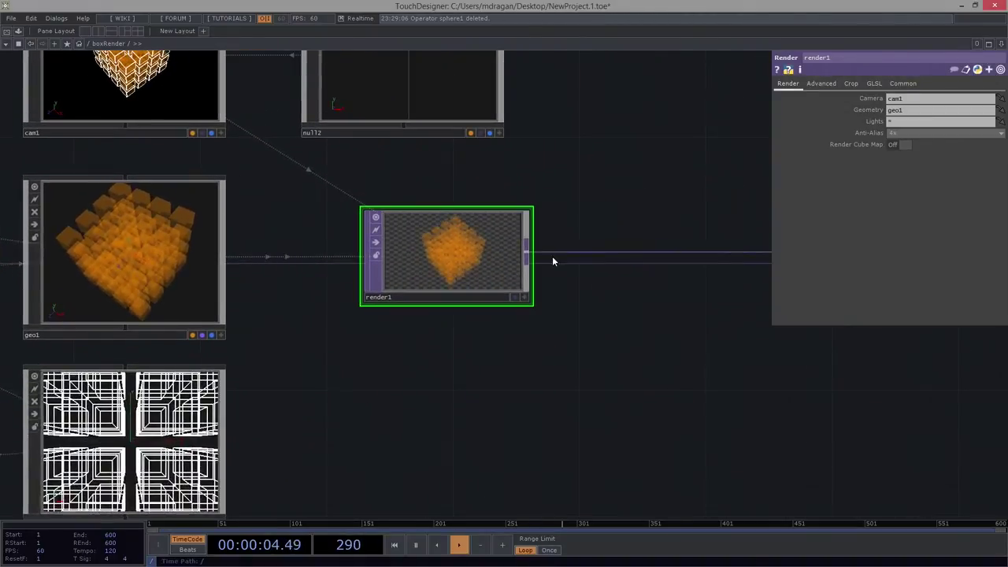
pyautogui.rightClick(557, 252)
pyautogui.click(547, 252)
pyautogui.rightClick(546, 252)
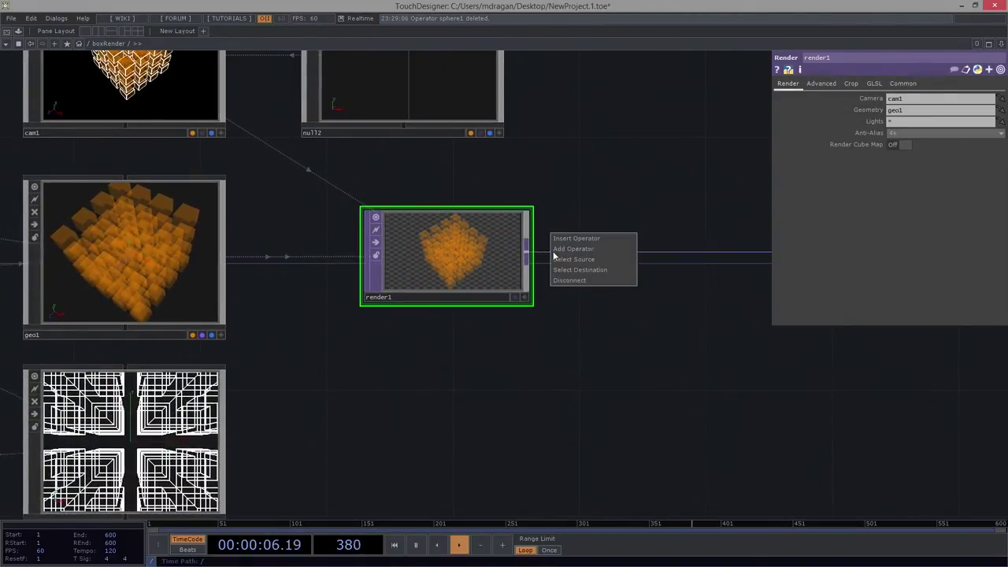
pyautogui.click(598, 242)
pyautogui.click(736, 393)
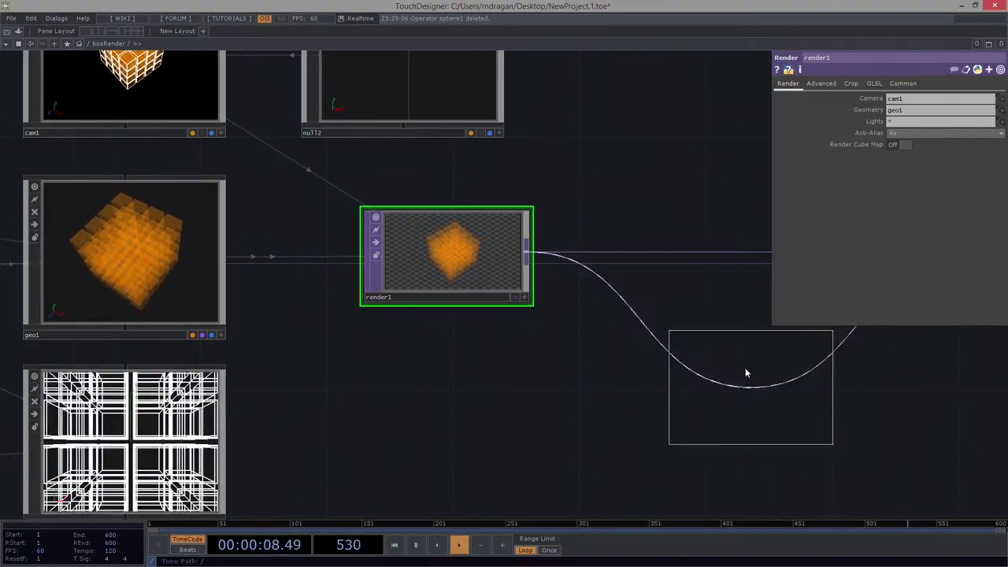
pyautogui.click(638, 248)
# Set the geometry of renderpass1 to geo2.
pyautogui.scroll(5, 626, 275)
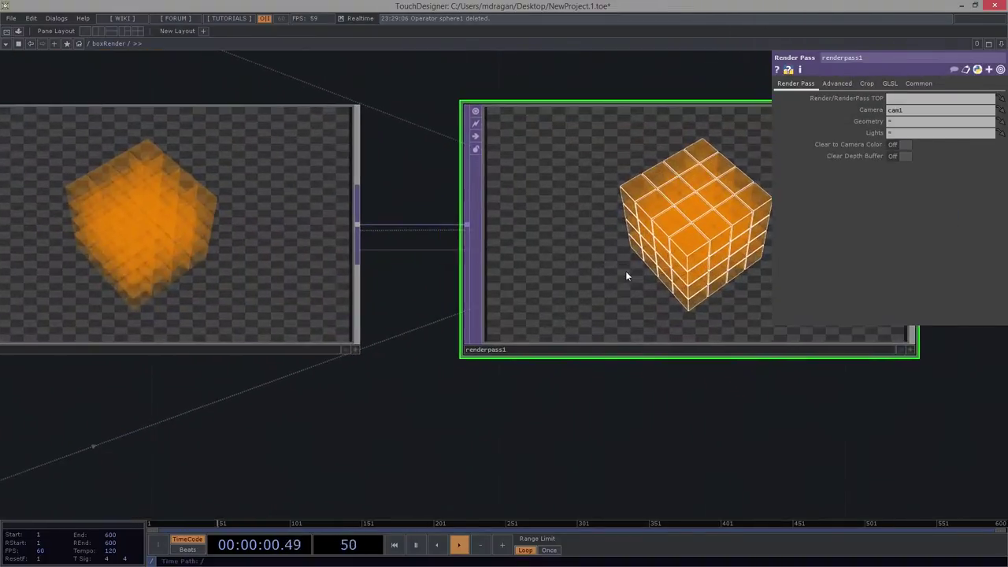
pyautogui.moveTo(757, 431); pyautogui.dragTo(629, 452)
pyautogui.scroll(2, 564, 291)
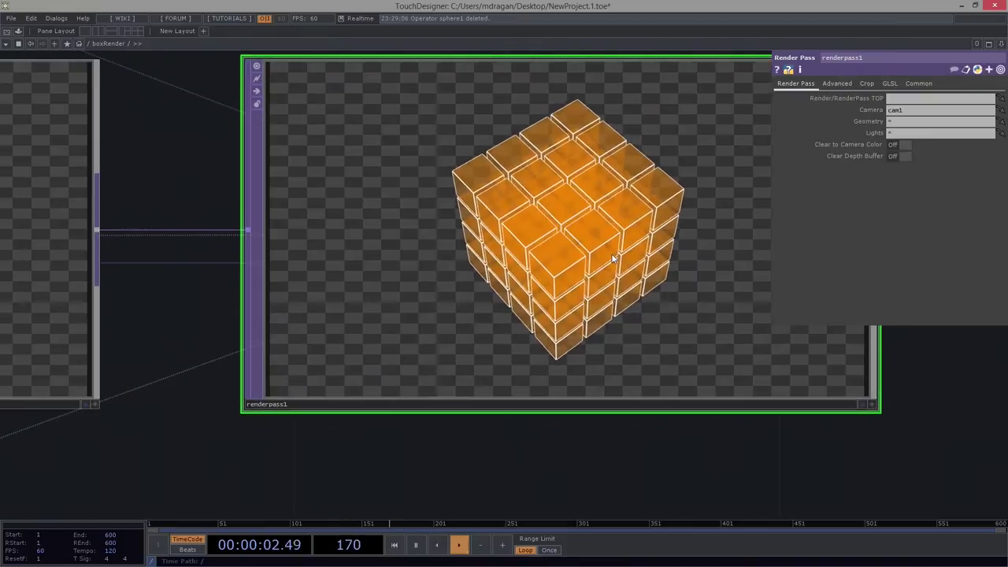
pyautogui.click(905, 122)
pyautogui.write('geo')
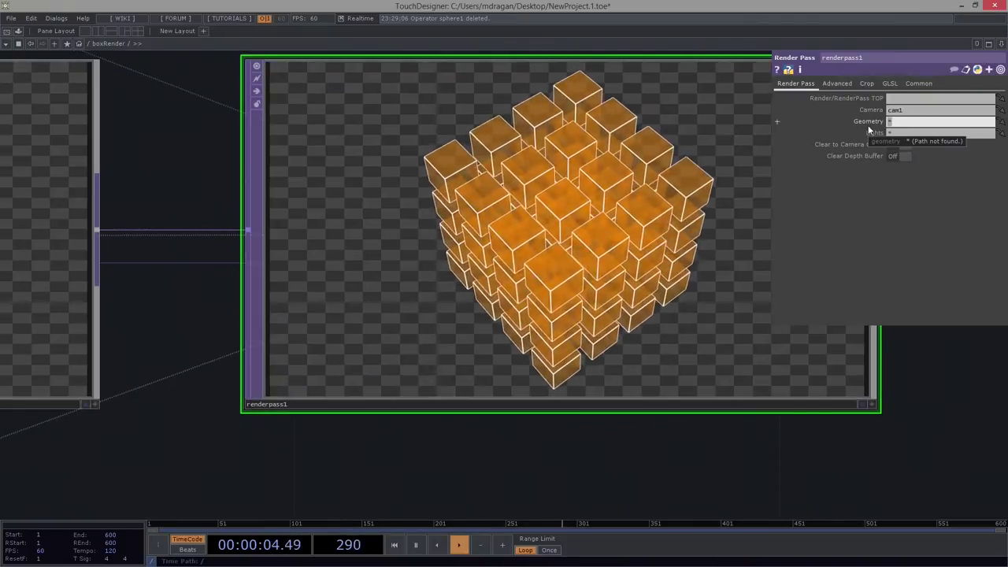
pyautogui.write('2')
pyautogui.press('Return')
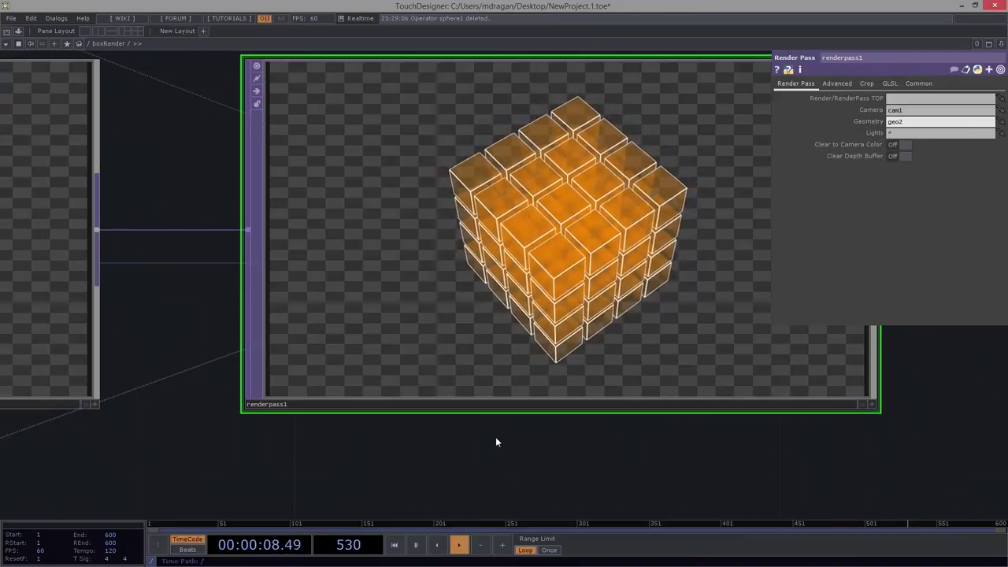
# Examine how renderpass1 draws the wireframe boxes over the transparent orange boxes from render1.
pyautogui.moveTo(556, 414); pyautogui.dragTo(537, 415)
pyautogui.scroll(2, 502, 270)
pyautogui.scroll(-5, 544, 317)
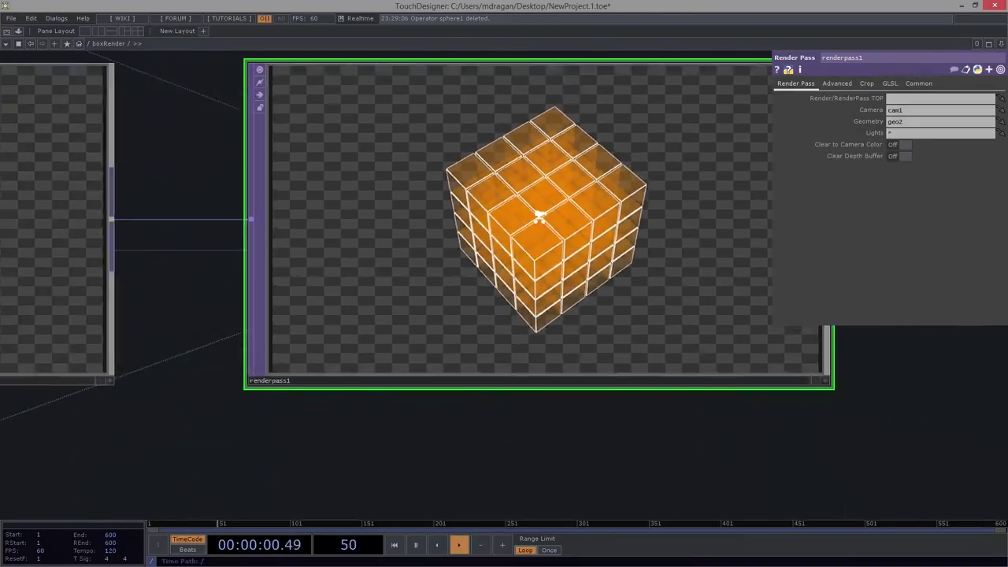
pyautogui.scroll(5, 541, 308)
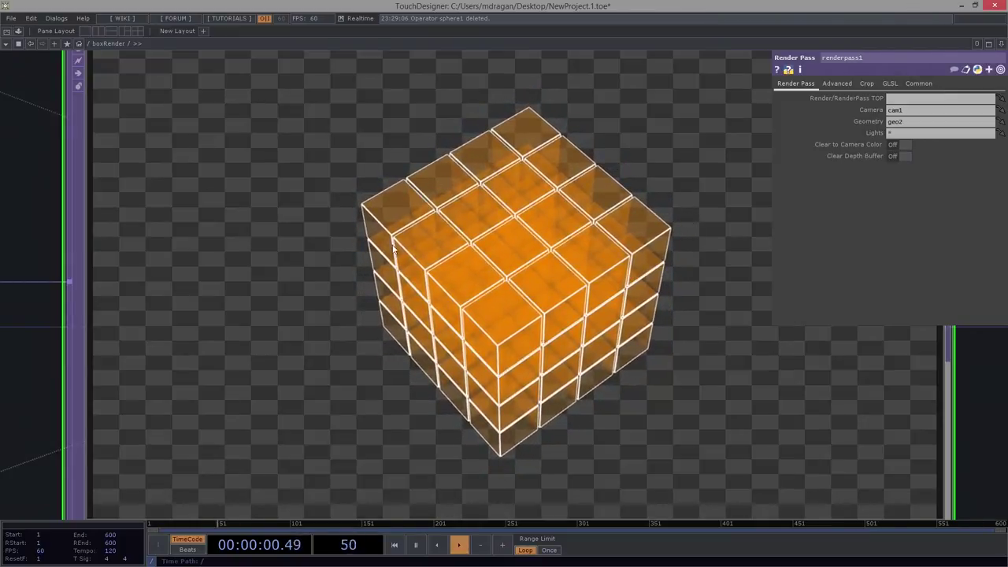
pyautogui.scroll(-3, 454, 247)
pyautogui.scroll(2, 456, 244)
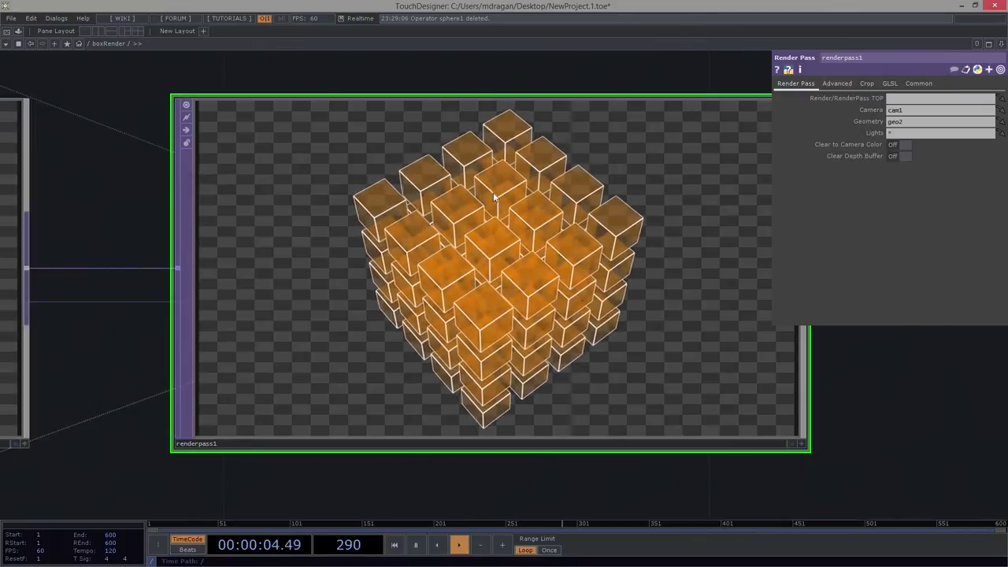
pyautogui.scroll(-3, 494, 197)
pyautogui.scroll(3, 429, 256)
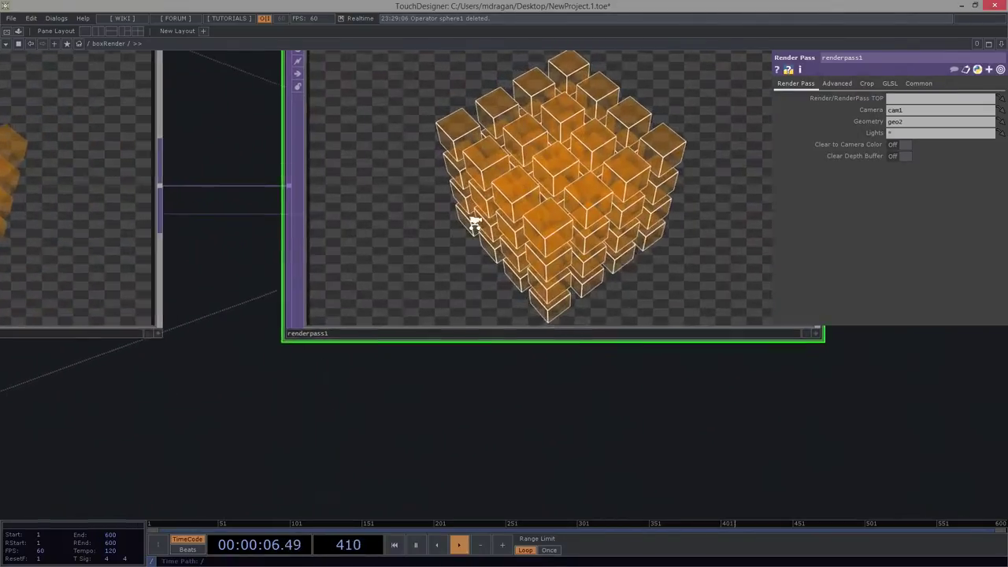
pyautogui.scroll(-3, 276, 489)
# Review the wireframe settings of constant2 and check the box edges in renderpass1.
pyautogui.moveTo(314, 465); pyautogui.dragTo(748, 277)
pyautogui.moveTo(363, 459); pyautogui.dragTo(610, 322)
pyautogui.scroll(-3, 389, 287)
pyautogui.scroll(4, 197, 330)
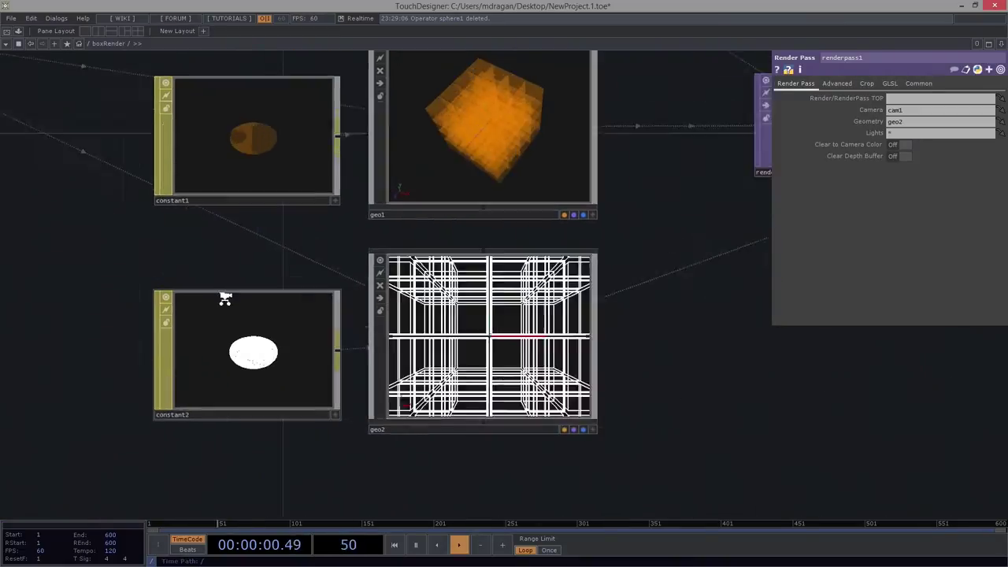
pyautogui.click(225, 300)
pyautogui.moveTo(693, 387); pyautogui.dragTo(275, 452)
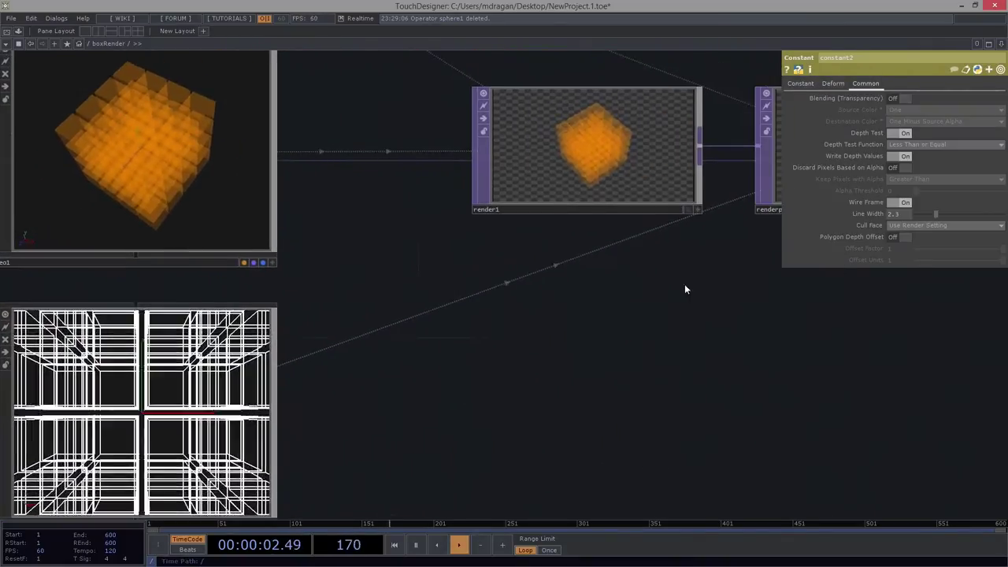
pyautogui.moveTo(684, 283); pyautogui.dragTo(387, 423)
pyautogui.scroll(3, 692, 185)
pyautogui.moveTo(597, 191); pyautogui.dragTo(651, 96)
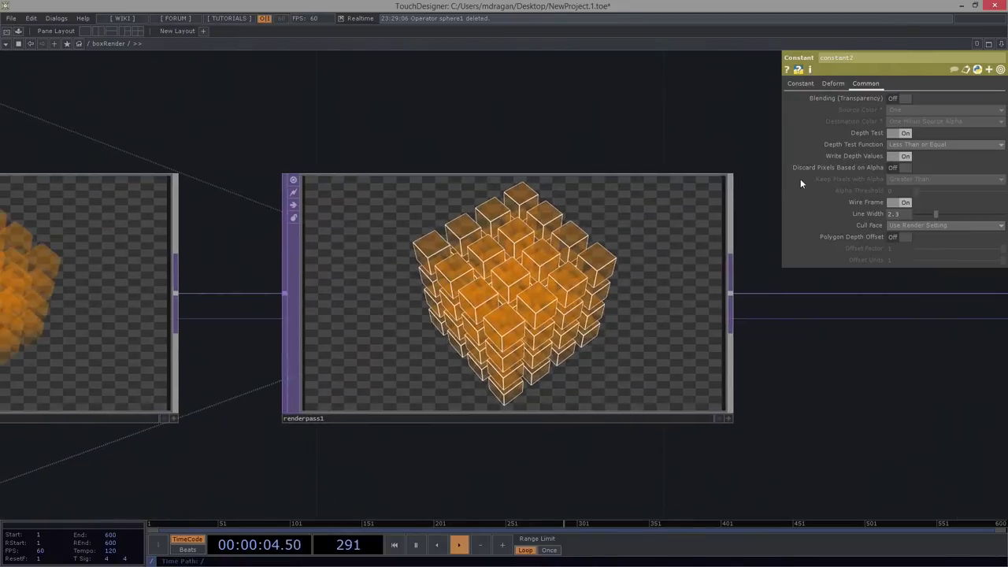
# Set the cull face option of renderpass1 to Back Faces and check the rendered box edges.
pyautogui.moveTo(401, 129); pyautogui.dragTo(549, 340, button='right')
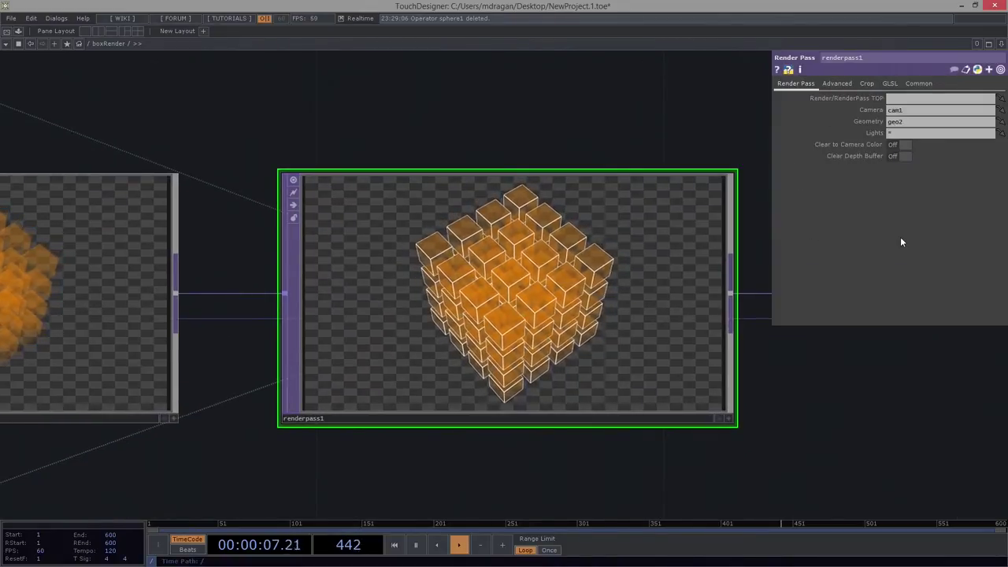
pyautogui.click(836, 83)
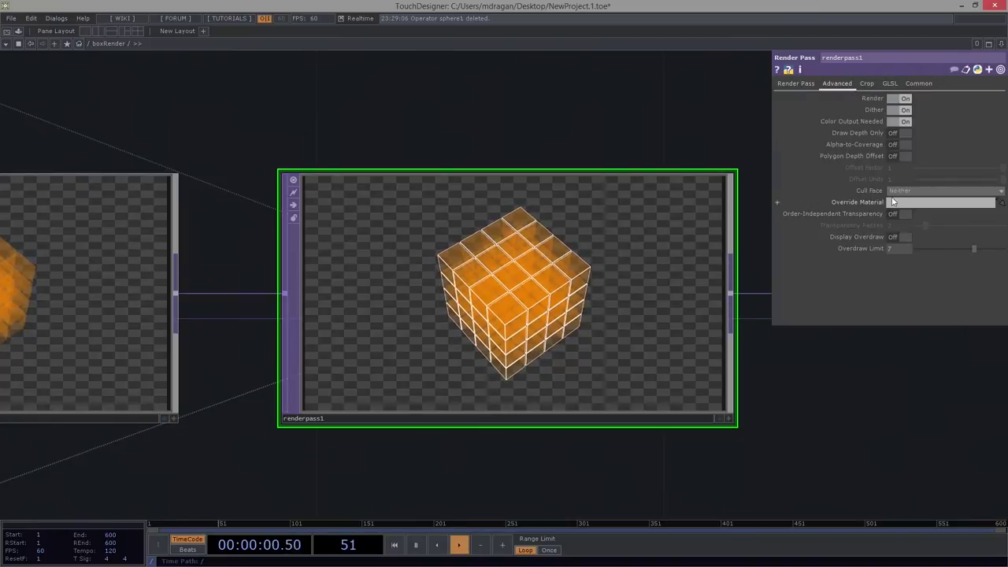
pyautogui.click(896, 191)
pyautogui.scroll(3, 561, 270)
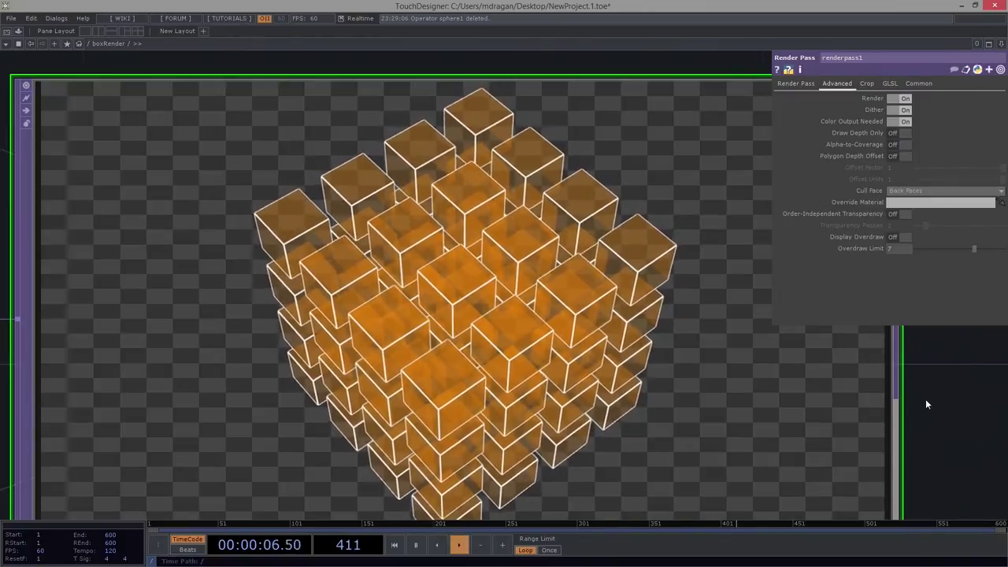
pyautogui.scroll(-2, 930, 397)
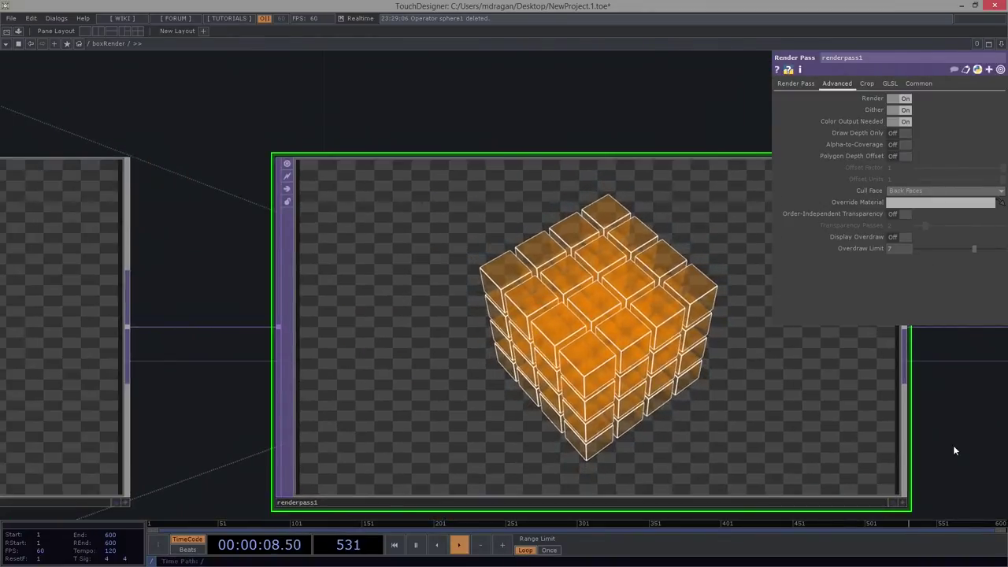
# Examine the wireframe edges drawn over the transparent orange boxes in renderpass1 and compare them with render1 during the animation.
pyautogui.moveTo(953, 446); pyautogui.dragTo(926, 426)
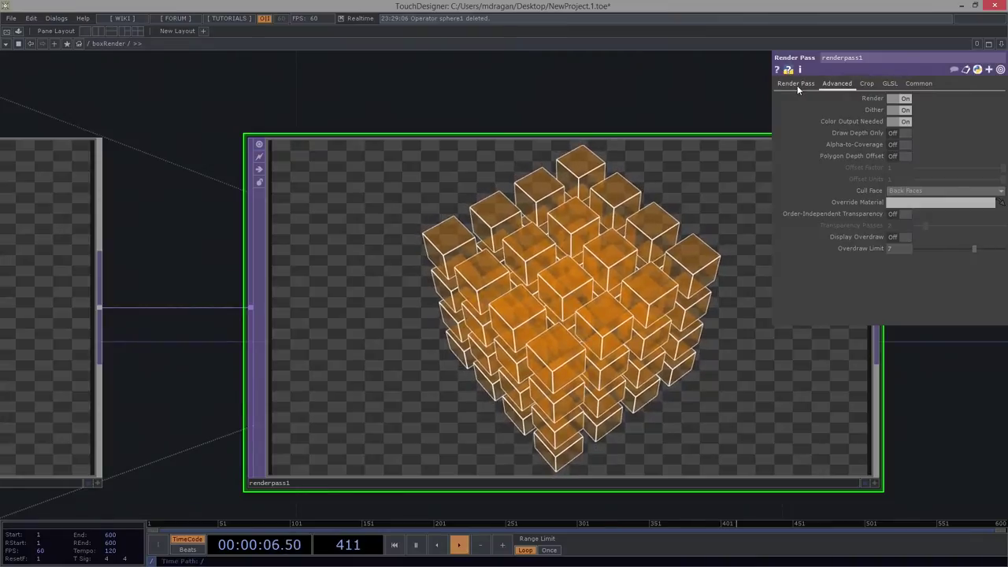
pyautogui.scroll(-2, 580, 254)
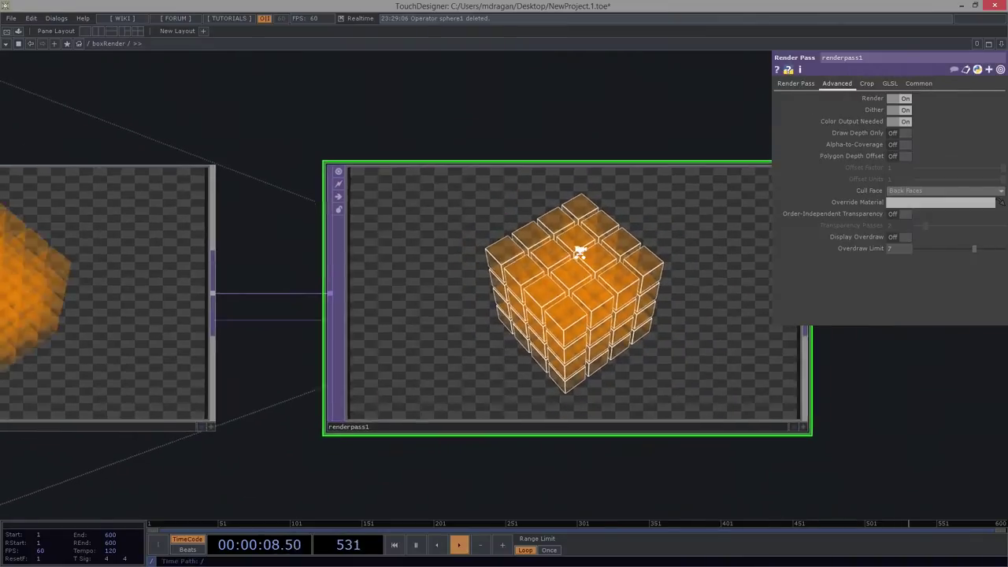
pyautogui.scroll(6, 580, 256)
pyautogui.scroll(-4, 584, 277)
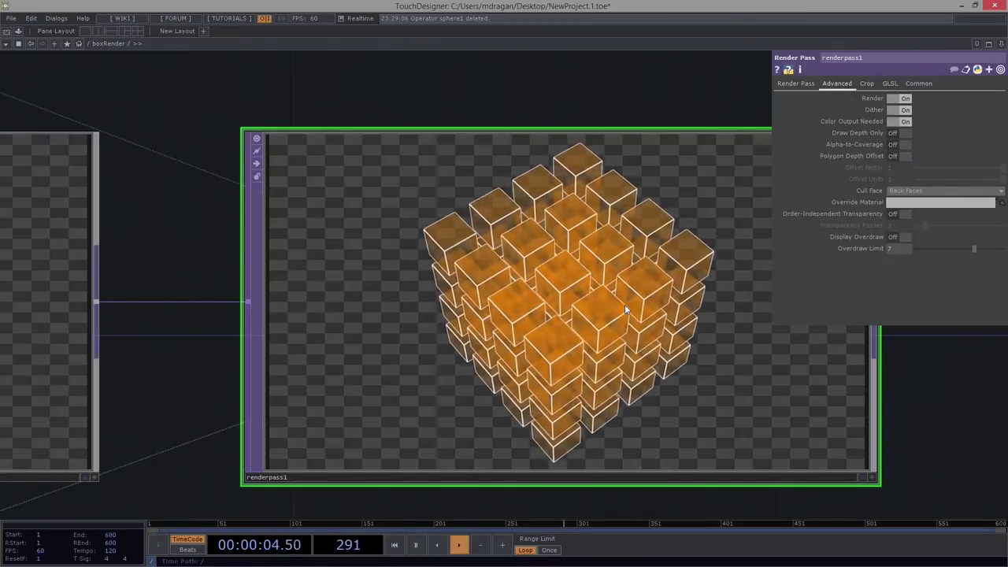
pyautogui.scroll(-2, 624, 304)
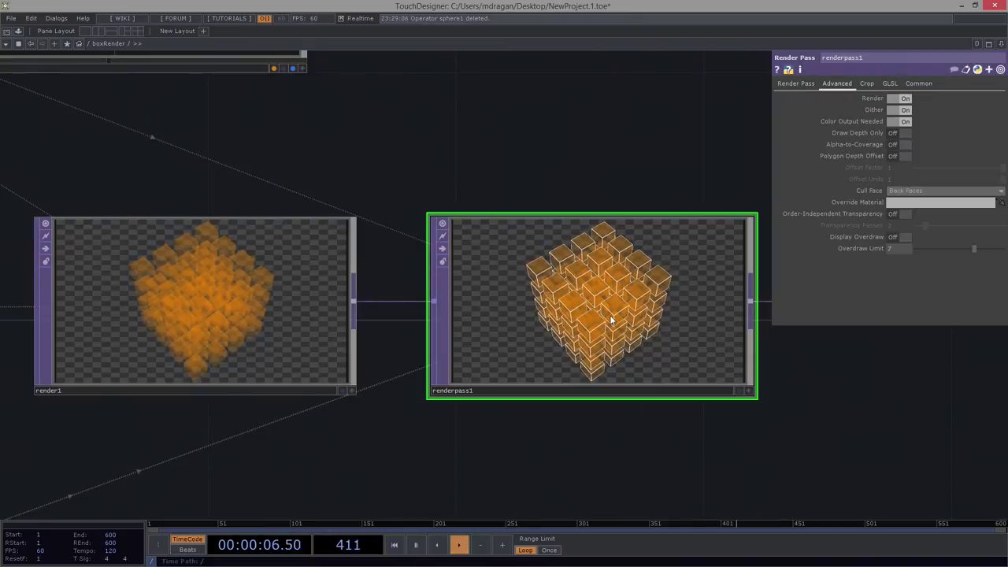
pyautogui.scroll(3, 628, 257)
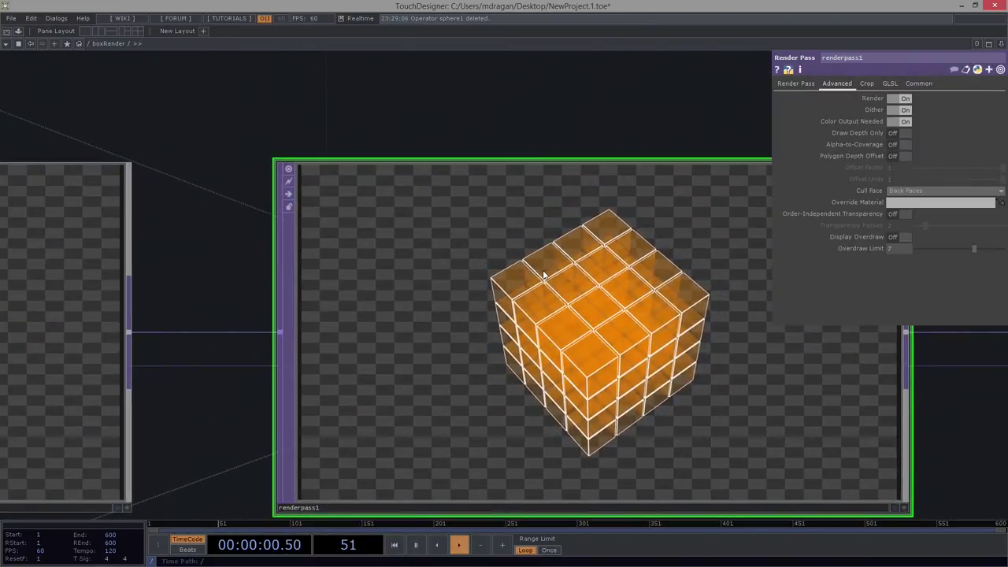
pyautogui.scroll(-5, 543, 275)
pyautogui.scroll(4, 509, 297)
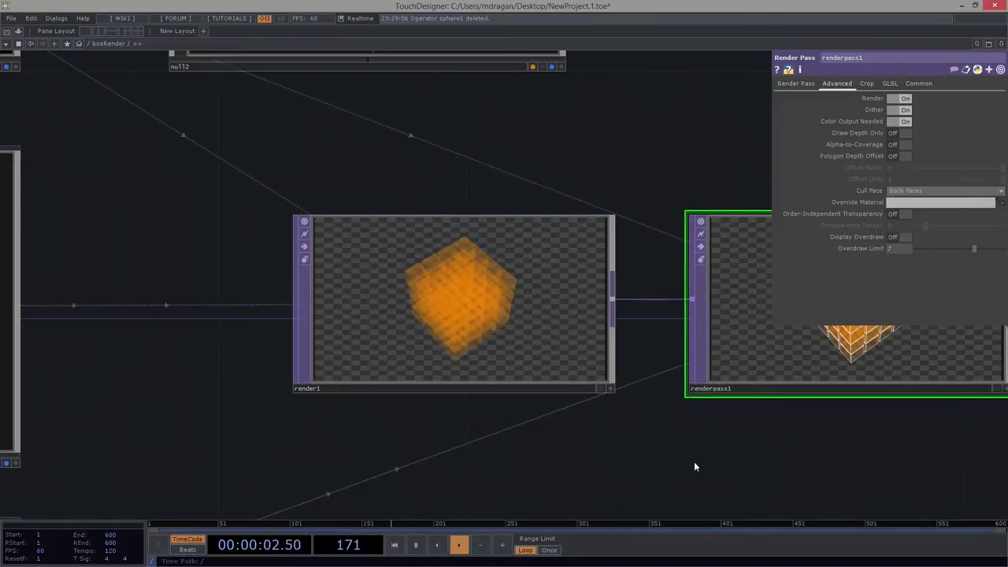
pyautogui.moveTo(694, 467); pyautogui.dragTo(474, 459)
pyautogui.scroll(3, 576, 344)
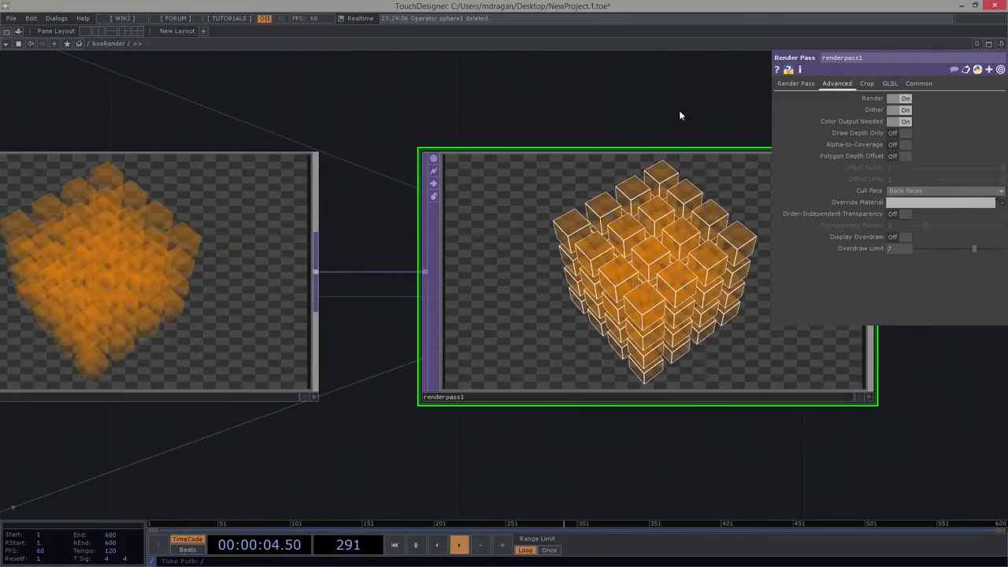
pyautogui.moveTo(679, 114); pyautogui.dragTo(534, 117)
pyautogui.scroll(3, 463, 208)
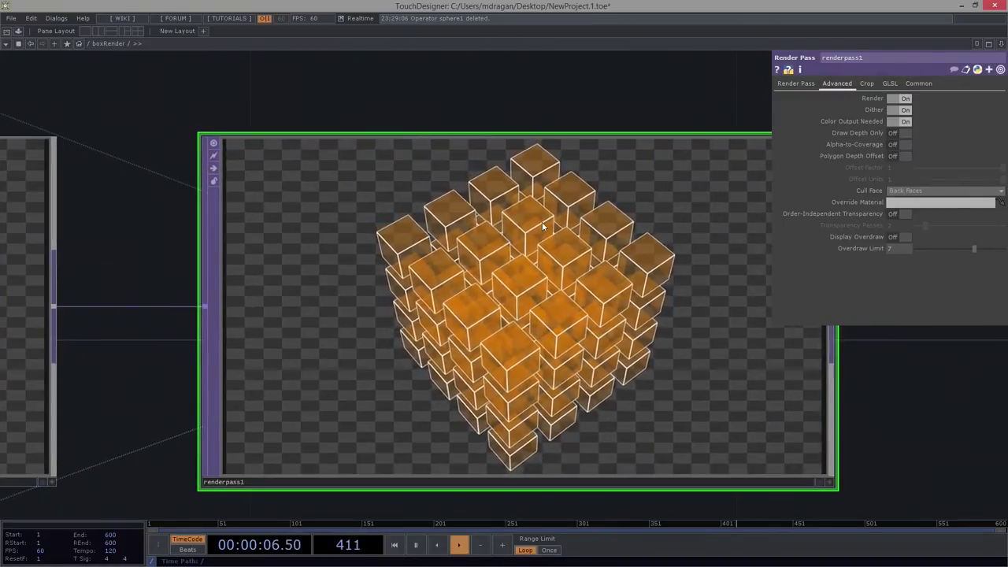
pyautogui.scroll(-5, 541, 226)
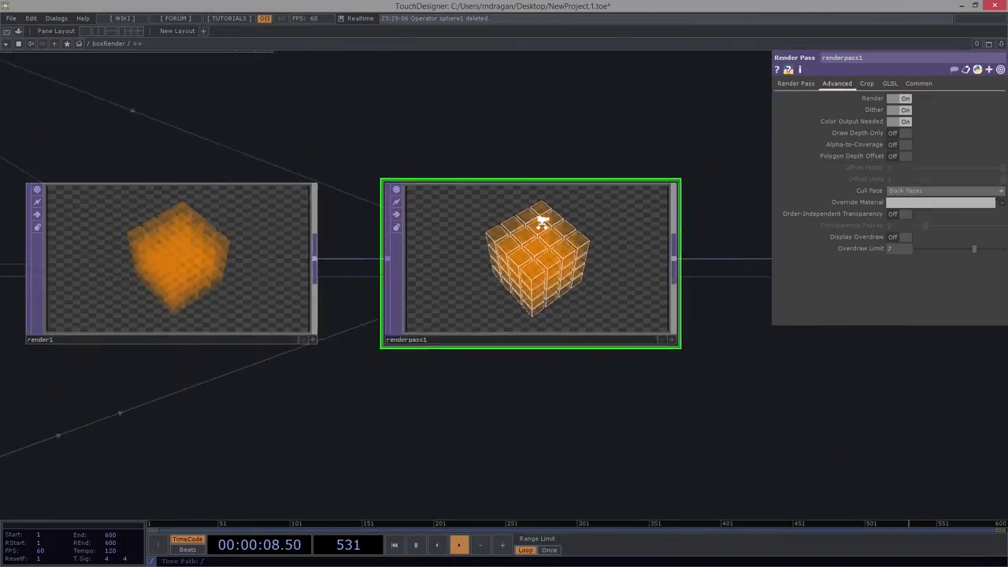
# Swap the rendered geometries, setting render1 to geo2 and renderpass1 to geo1, and check the combined image.
pyautogui.moveTo(431, 419); pyautogui.dragTo(580, 444)
pyautogui.click(439, 215)
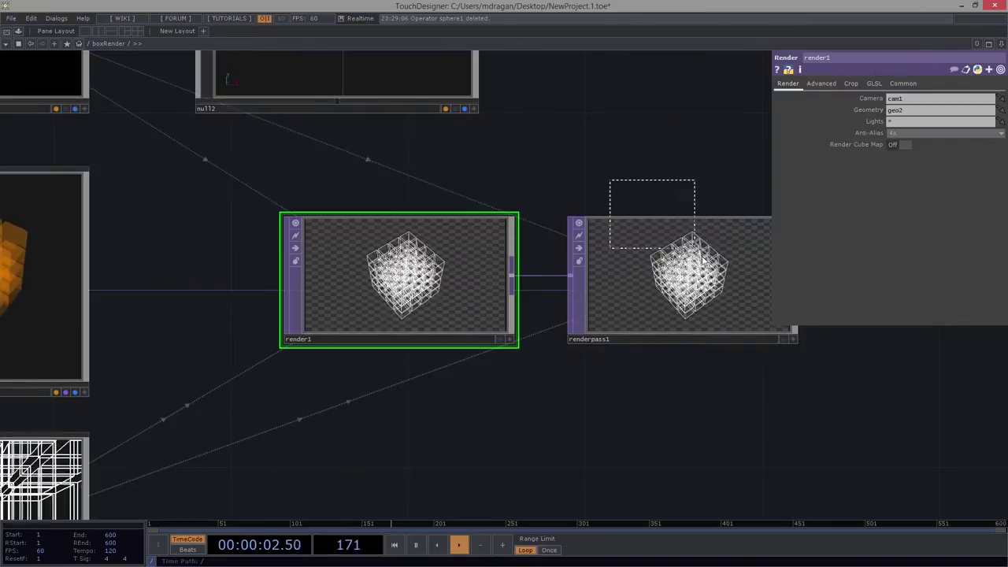
pyautogui.moveTo(694, 248); pyautogui.dragTo(696, 250)
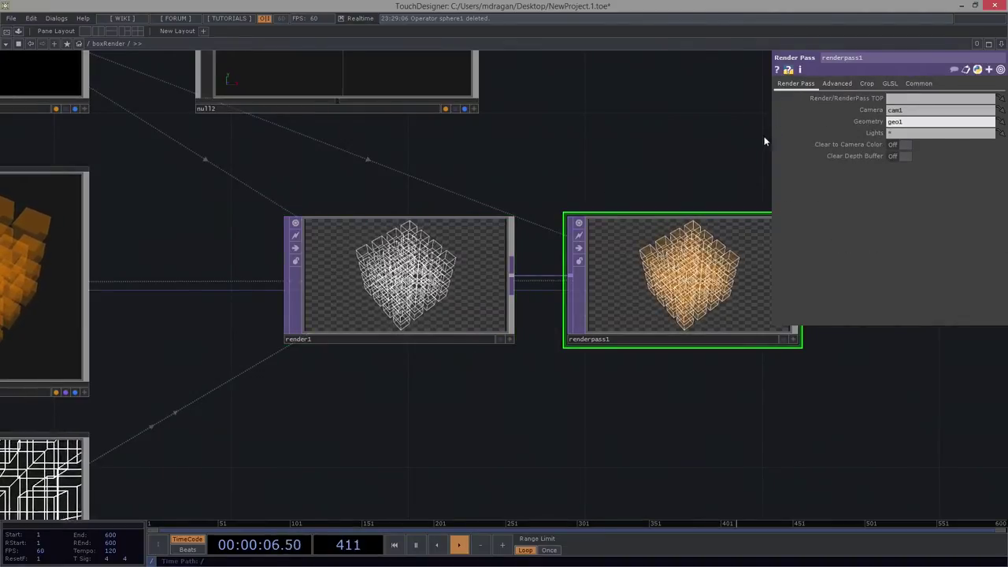
pyautogui.moveTo(483, 150); pyautogui.dragTo(276, 140)
pyautogui.scroll(5, 390, 264)
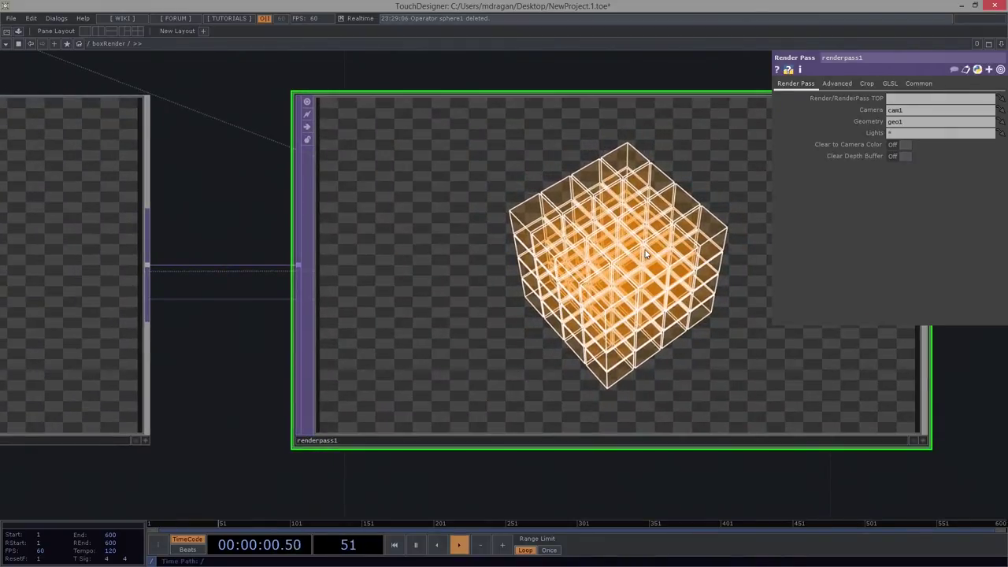
pyautogui.scroll(-5, 644, 250)
pyautogui.scroll(5, 622, 227)
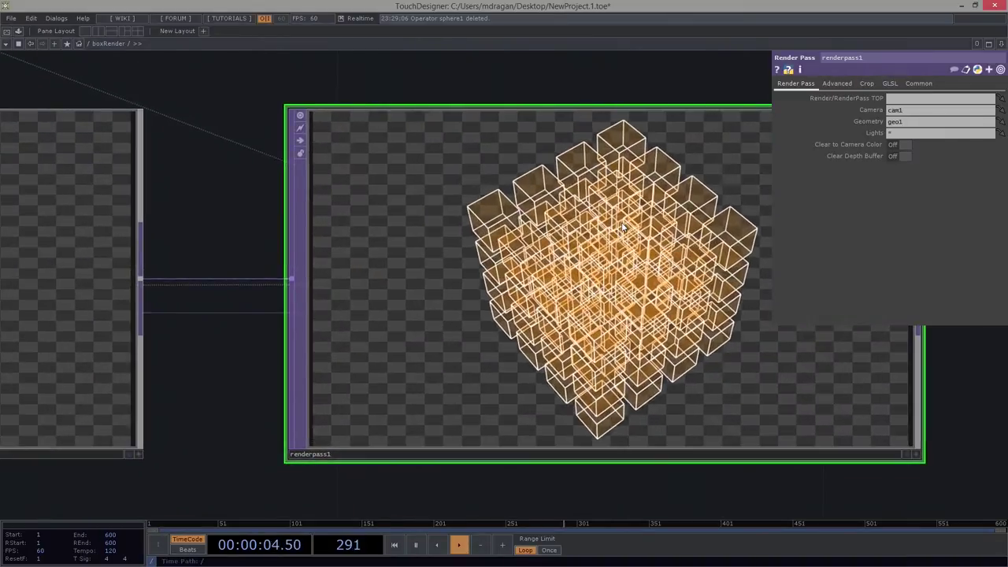
pyautogui.scroll(-5, 622, 227)
pyautogui.scroll(3, 472, 372)
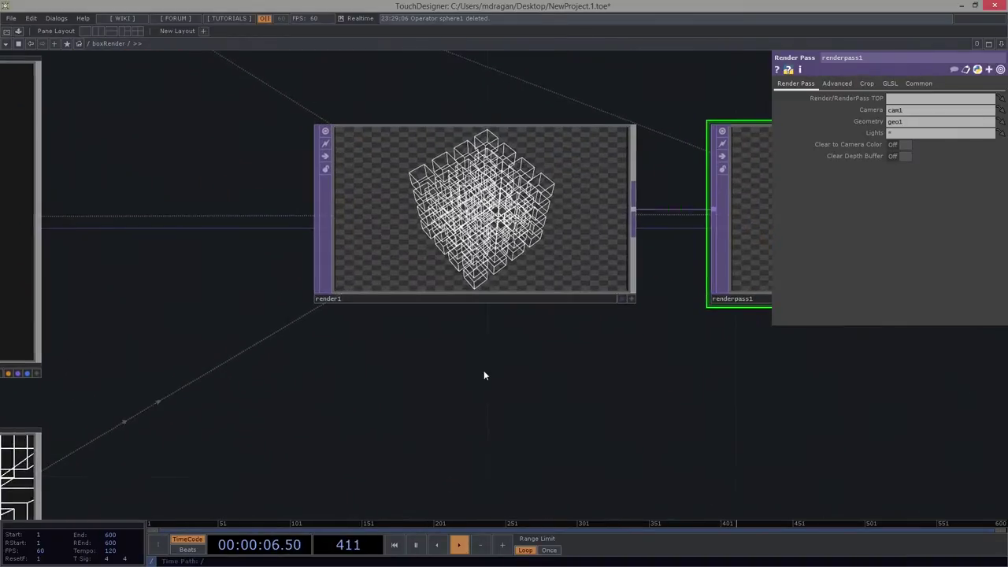
# Set the cull face option of the constant2 wireframe material to Back Faces and check render1.
pyautogui.scroll(-5, 666, 383)
pyautogui.click(217, 472)
pyautogui.scroll(2, 221, 418)
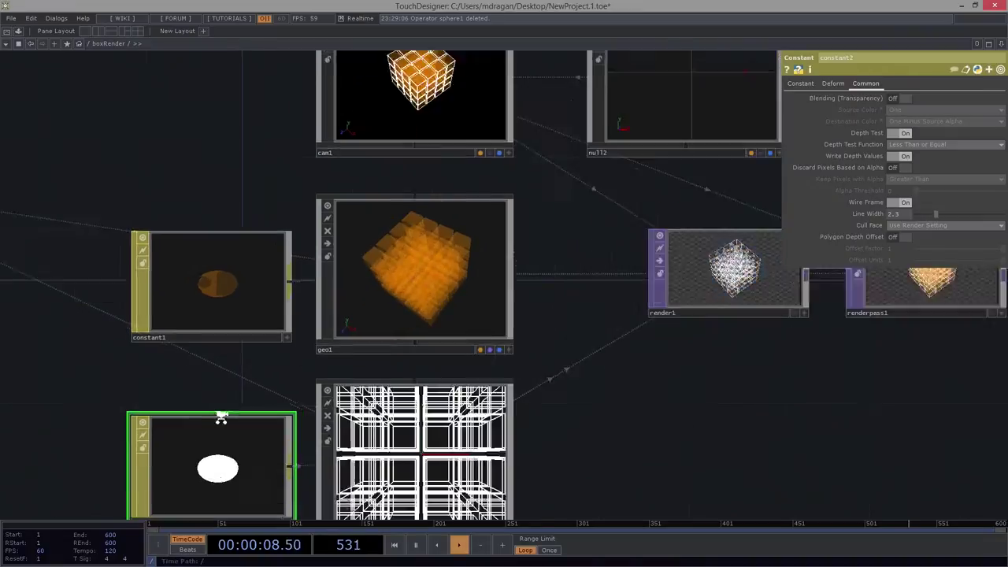
pyautogui.moveTo(826, 399); pyautogui.dragTo(371, 459)
pyautogui.scroll(1, 483, 284)
pyautogui.scroll(2, 532, 235)
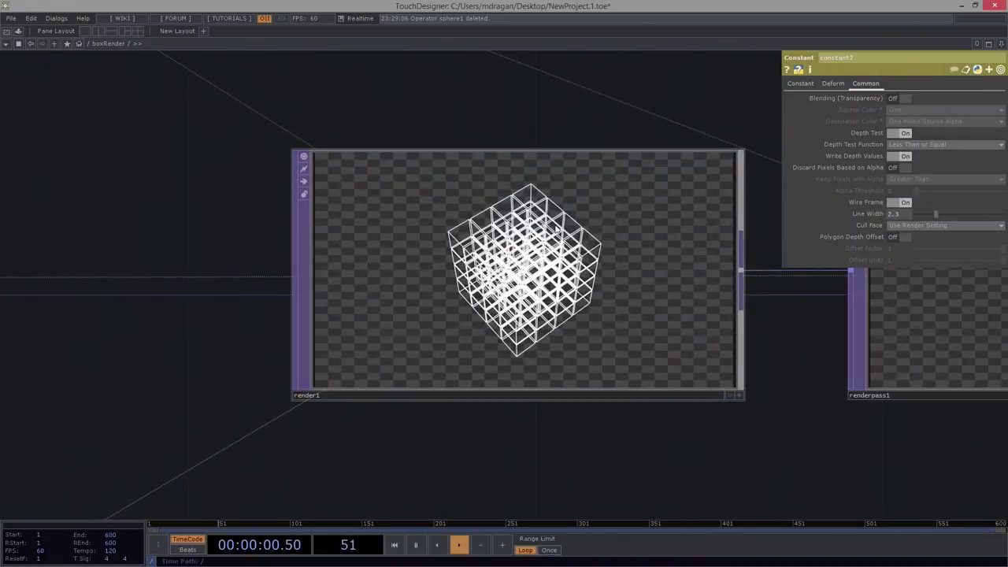
pyautogui.scroll(-4, 294, 448)
pyautogui.scroll(4, 554, 307)
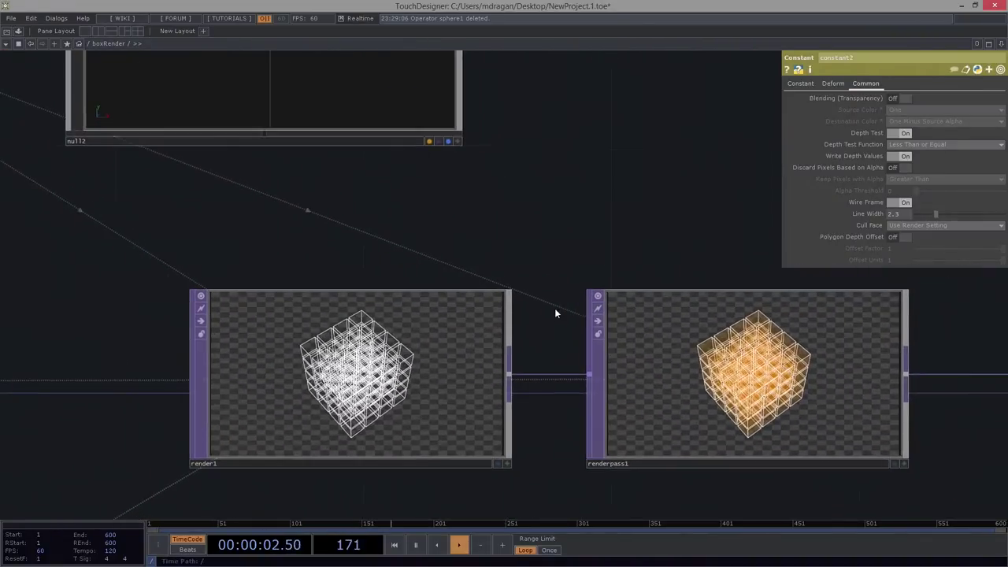
pyautogui.moveTo(547, 215); pyautogui.dragTo(656, 64)
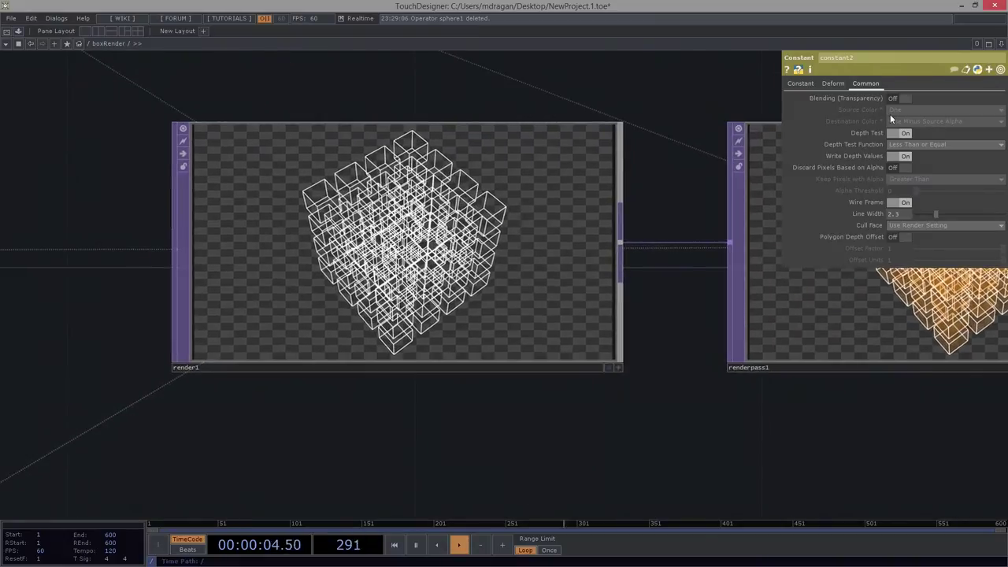
pyautogui.click(909, 224)
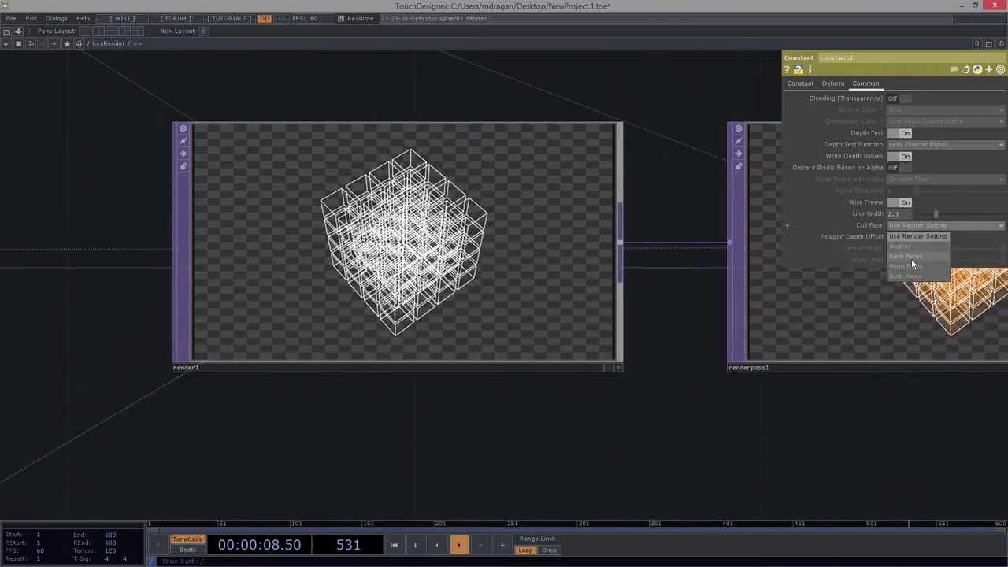
pyautogui.click(911, 258)
pyautogui.scroll(1, 713, 377)
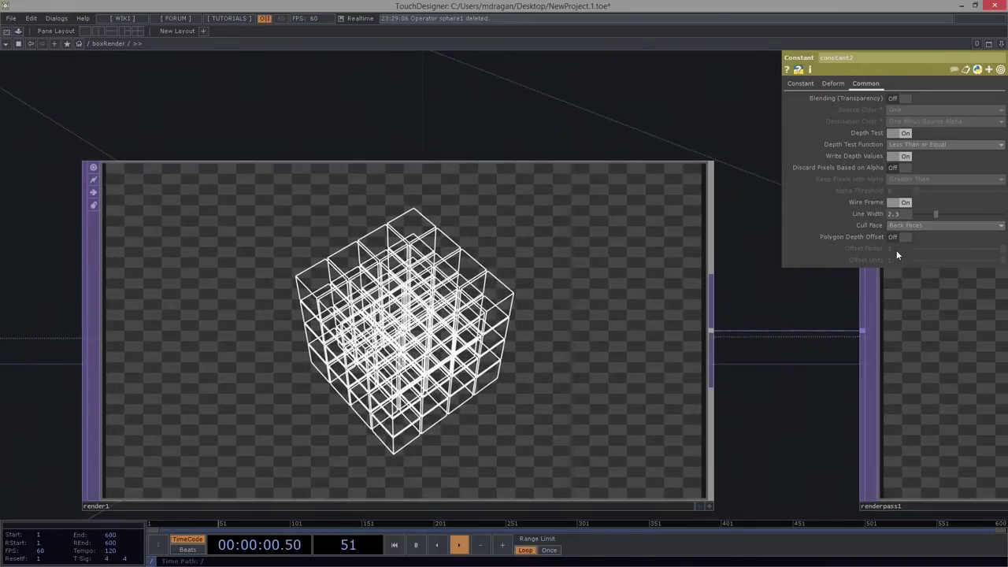
# Compare constant2's Use Render Setting and Back Faces cull options on the white wireframe in render1.
pyautogui.click(907, 225)
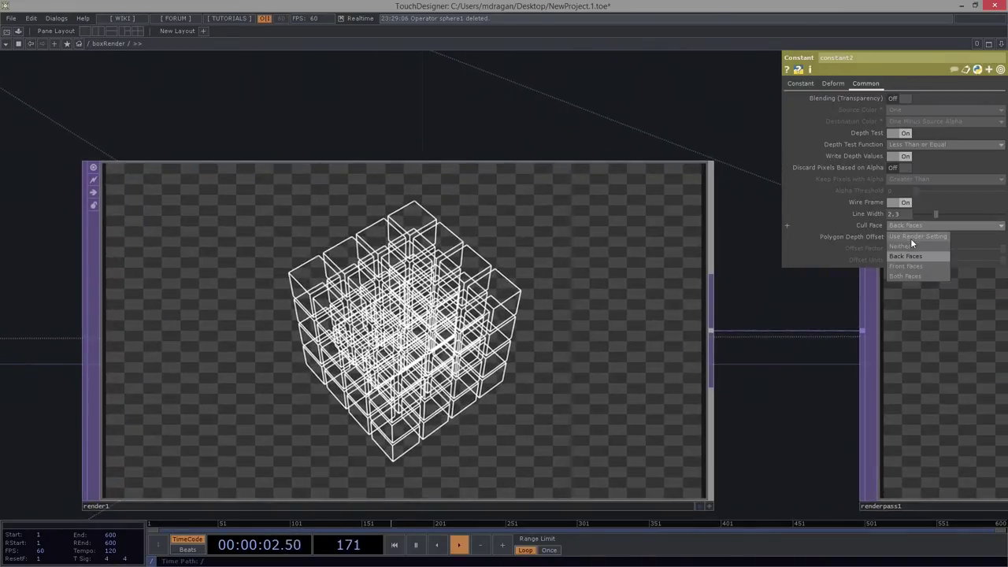
pyautogui.click(911, 240)
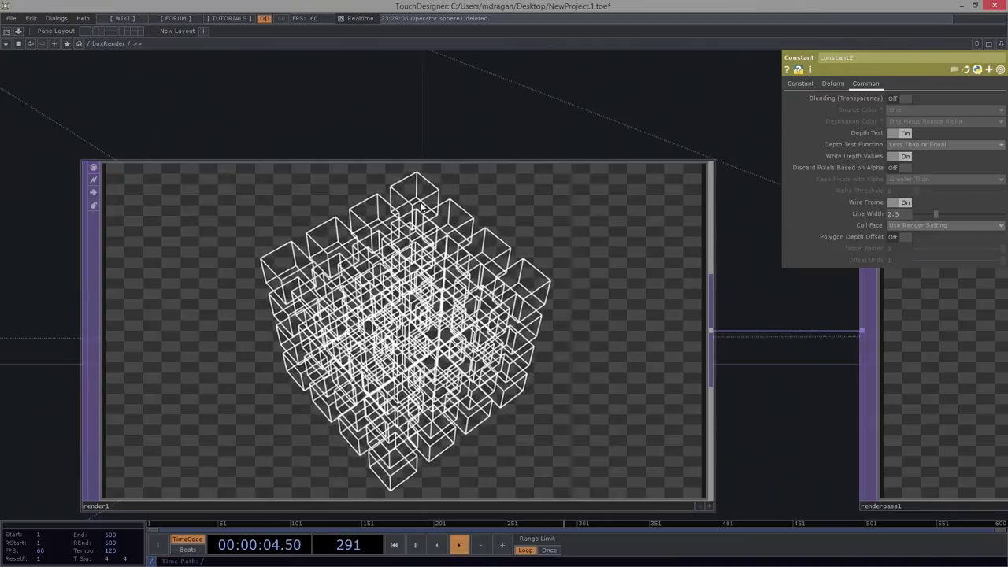
pyautogui.click(911, 226)
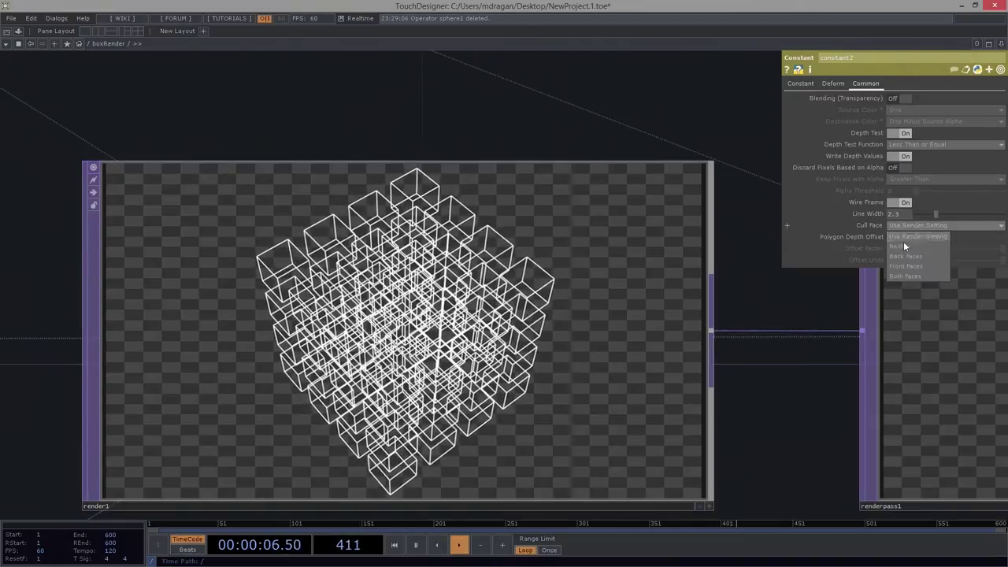
pyautogui.click(906, 257)
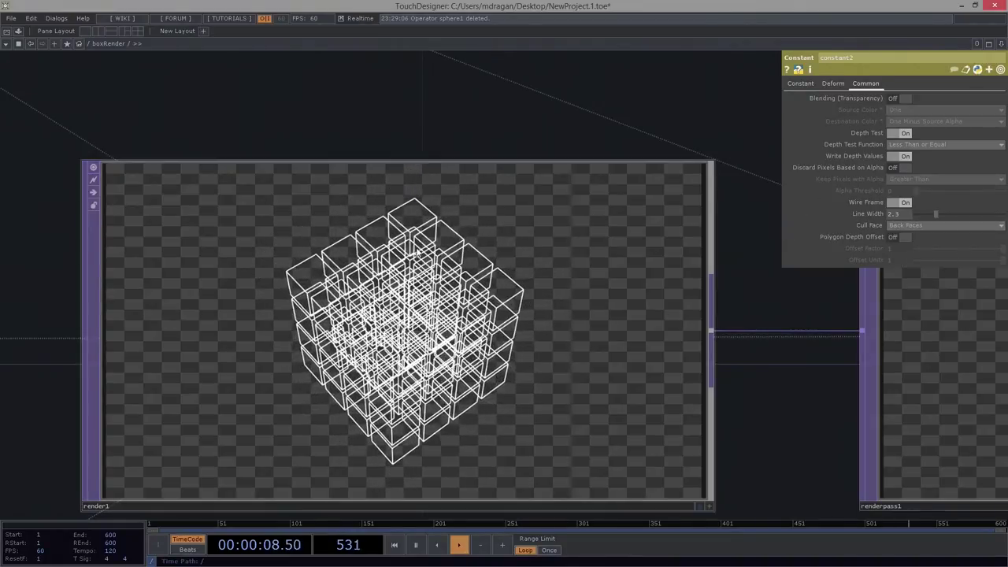
# Compare constant2's cull face options Use Render Setting and Back Faces in the layered renderpass1 image.
pyautogui.moveTo(791, 419); pyautogui.dragTo(760, 373)
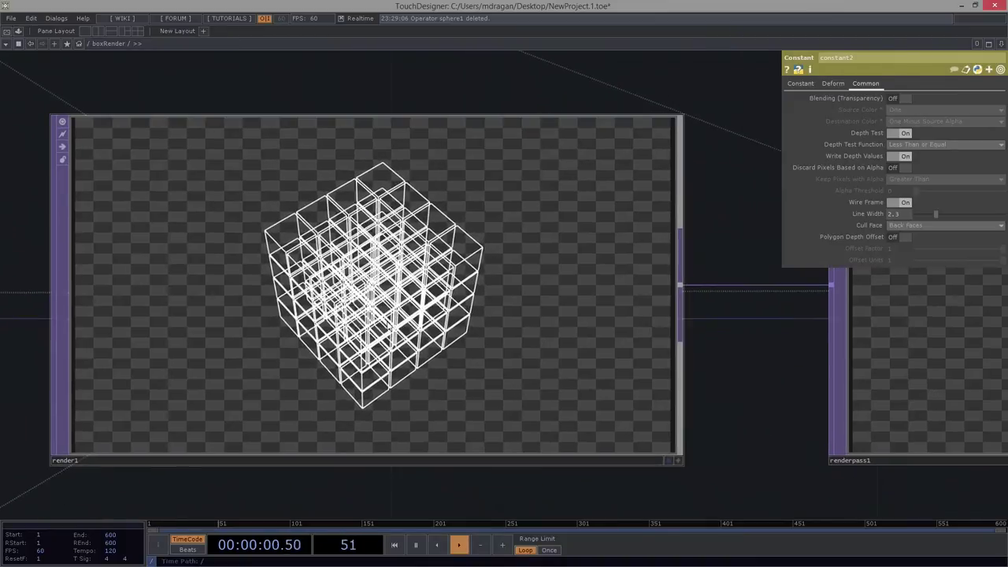
pyautogui.moveTo(928, 338); pyautogui.dragTo(116, 287)
pyautogui.moveTo(354, 217)
pyautogui.mouseDown(button='middle')
pyautogui.moveTo(491, 220)
pyautogui.moveTo(350, 219)
pyautogui.mouseUp(button='middle')
pyautogui.click(908, 225)
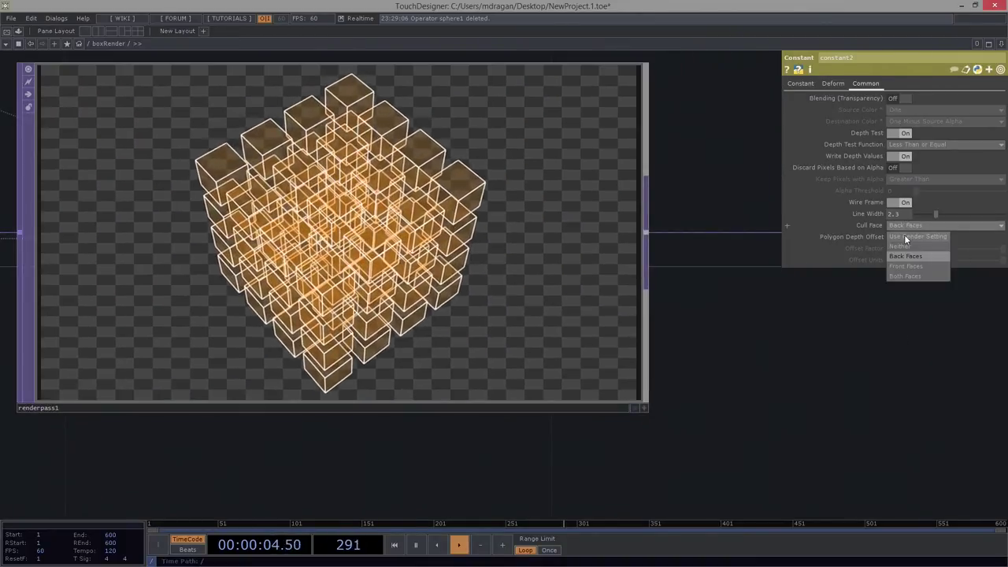
pyautogui.click(908, 237)
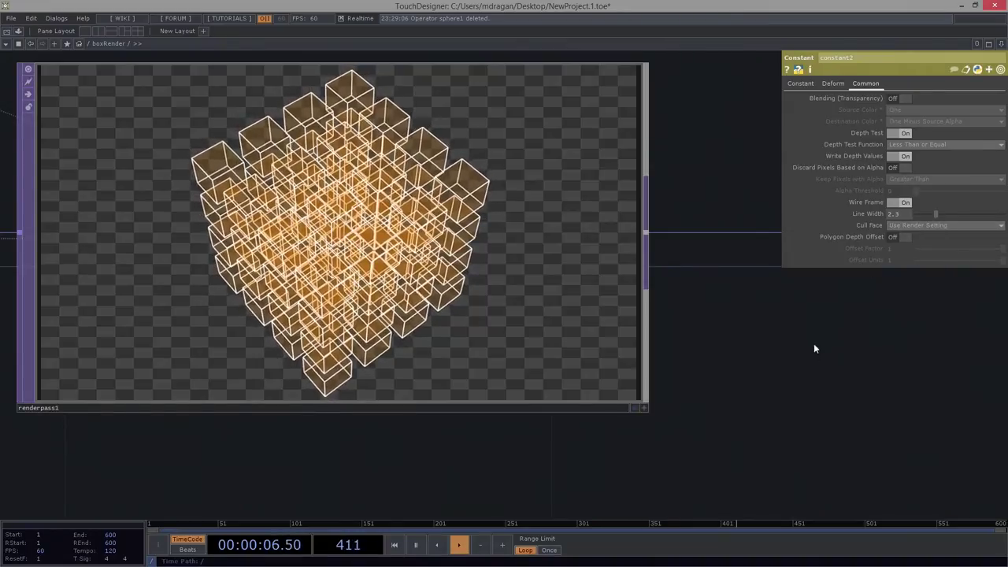
pyautogui.click(901, 225)
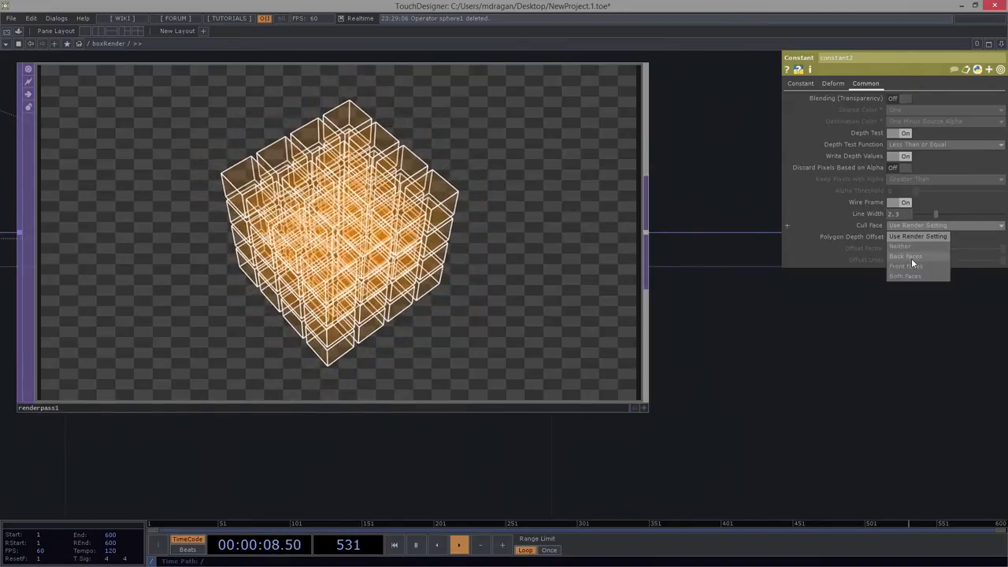
pyautogui.click(909, 257)
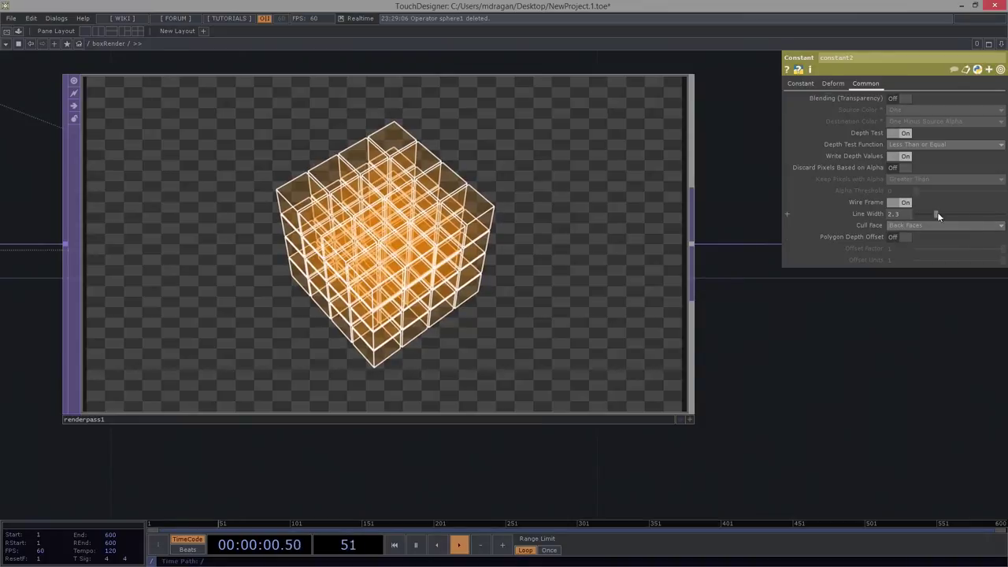
# Toggle the depth test of constant2 to compare both states in renderpass1, leaving it off.
pyautogui.click(908, 135)
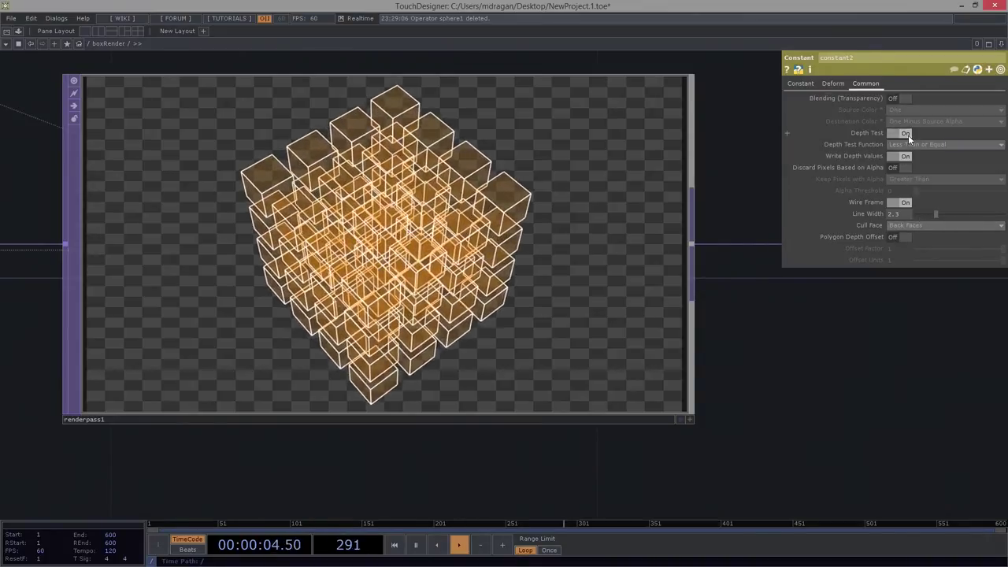
pyautogui.click(908, 134)
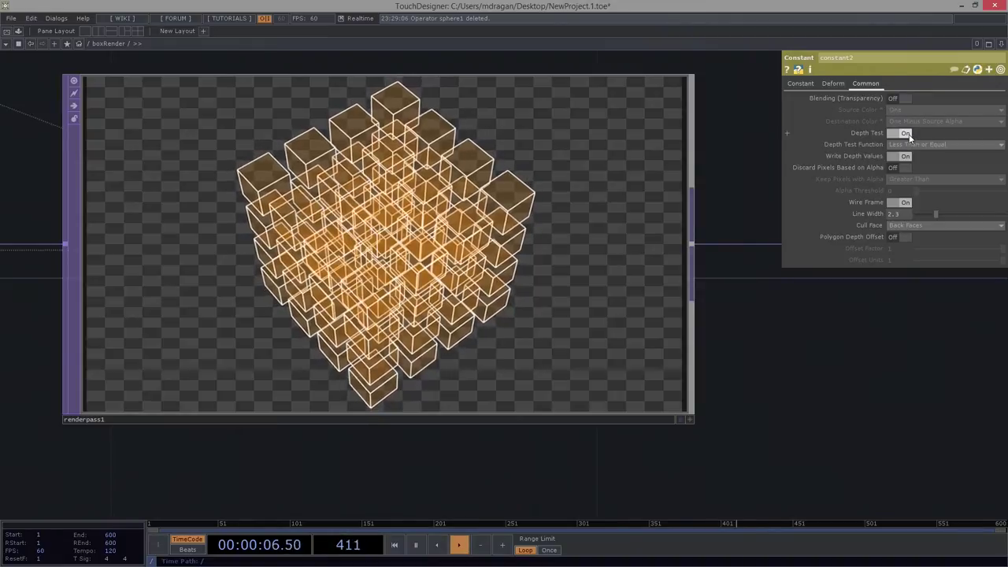
pyautogui.click(908, 134)
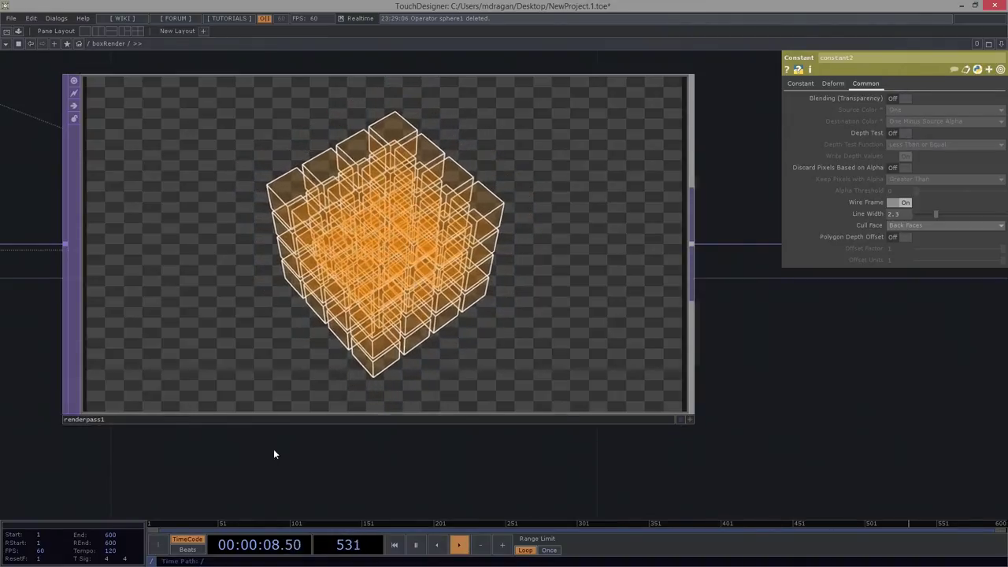
# Examine geo2, render1 and renderpass1 for the effect of the disabled depth test on the wireframe.
pyautogui.moveTo(261, 470); pyautogui.dragTo(404, 471)
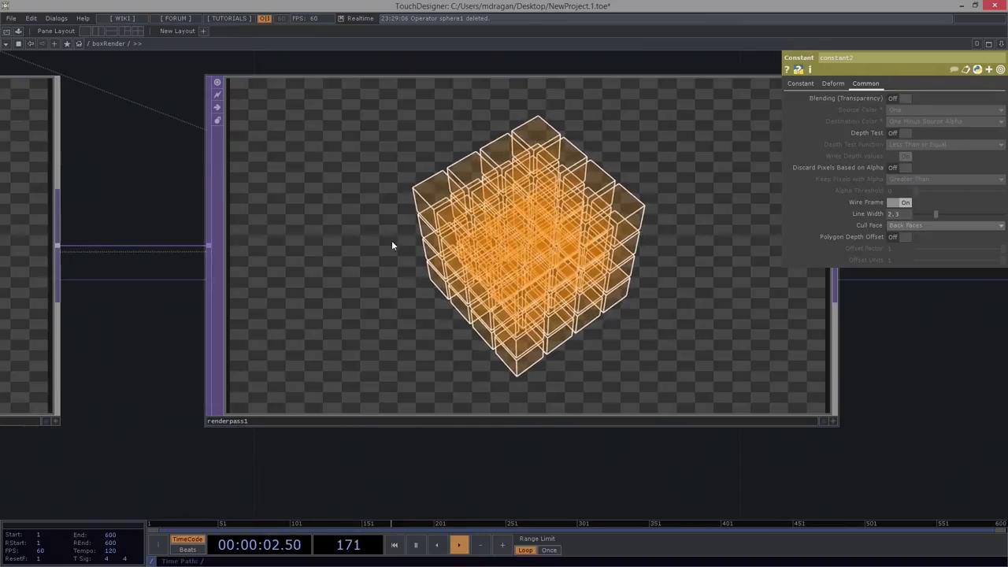
pyautogui.scroll(-5, 391, 240)
pyautogui.moveTo(298, 388); pyautogui.dragTo(554, 381)
pyautogui.scroll(5, 344, 254)
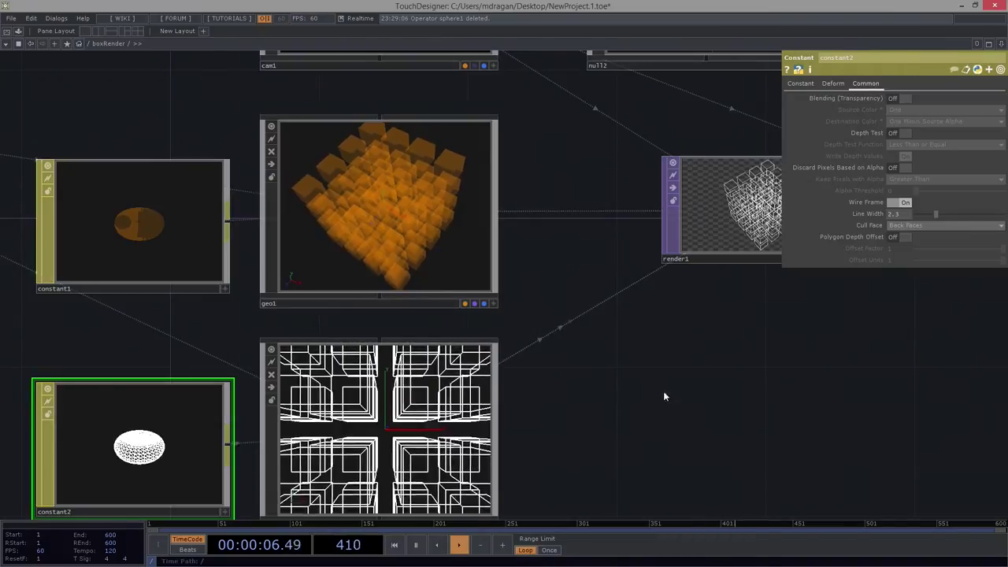
pyautogui.moveTo(663, 392); pyautogui.dragTo(392, 430)
pyautogui.scroll(5, 555, 299)
pyautogui.moveTo(666, 410); pyautogui.dragTo(337, 416)
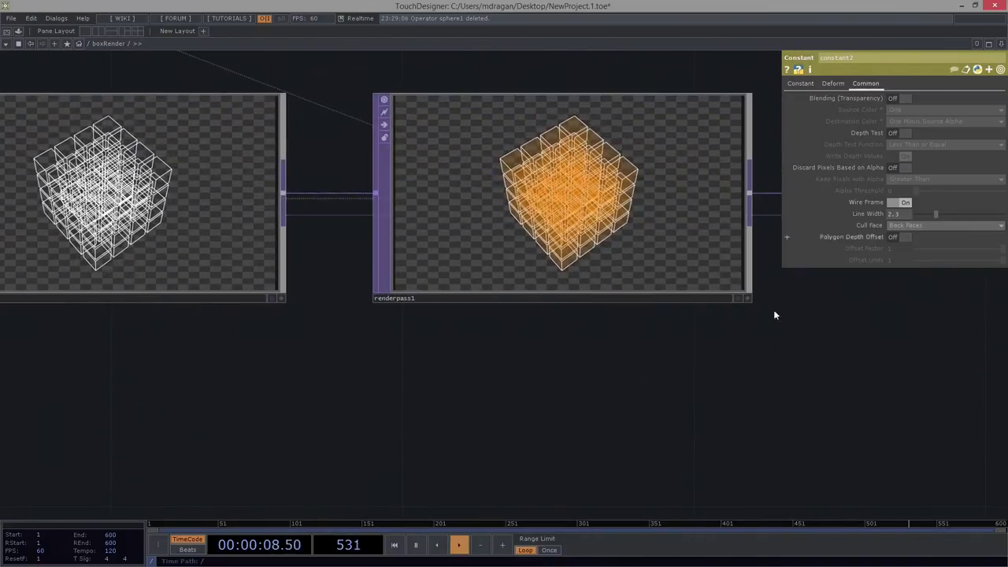
# Turn constant2's depth test back on and compare the wireframe in render1 with the layered image in renderpass1.
pyautogui.moveTo(773, 312); pyautogui.dragTo(772, 335)
pyautogui.scroll(3, 540, 172)
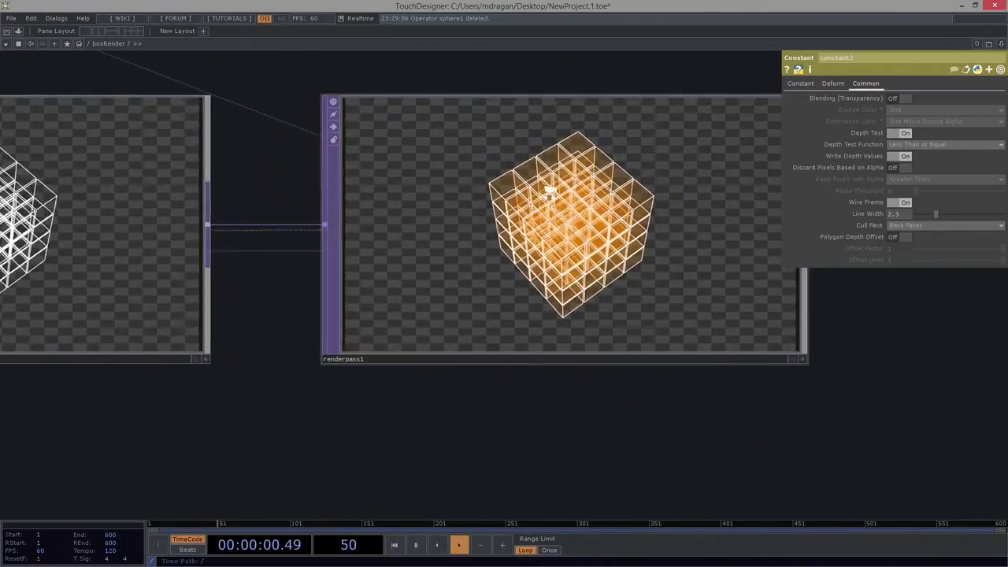
pyautogui.moveTo(266, 495); pyautogui.dragTo(600, 503)
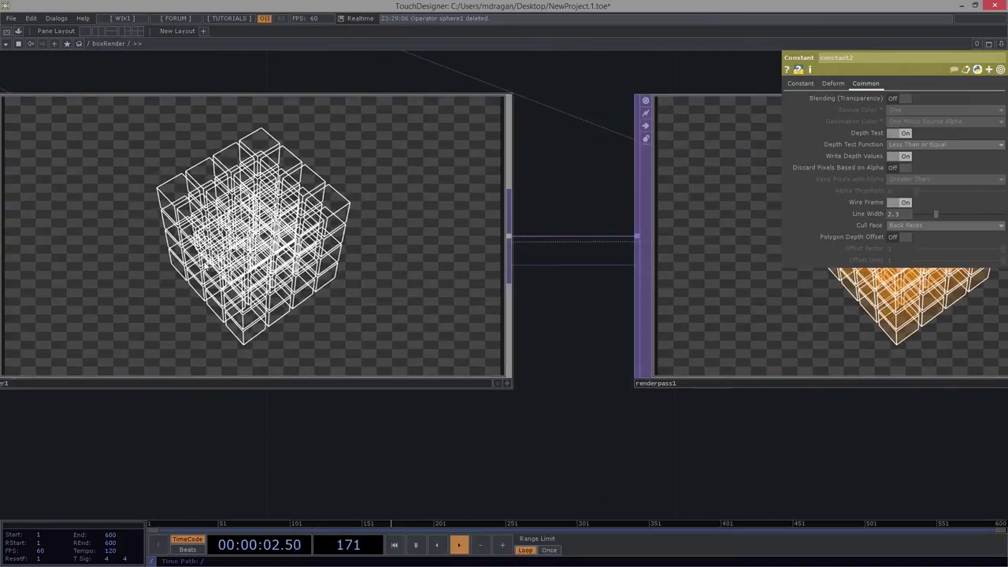
pyautogui.scroll(-3, 315, 183)
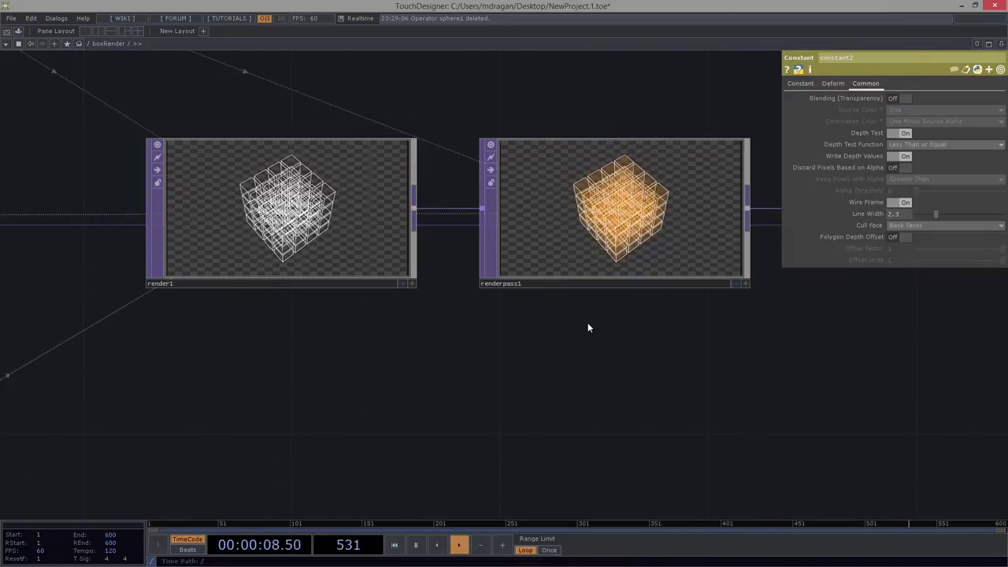
pyautogui.moveTo(590, 341); pyautogui.dragTo(405, 418)
pyautogui.scroll(4, 440, 326)
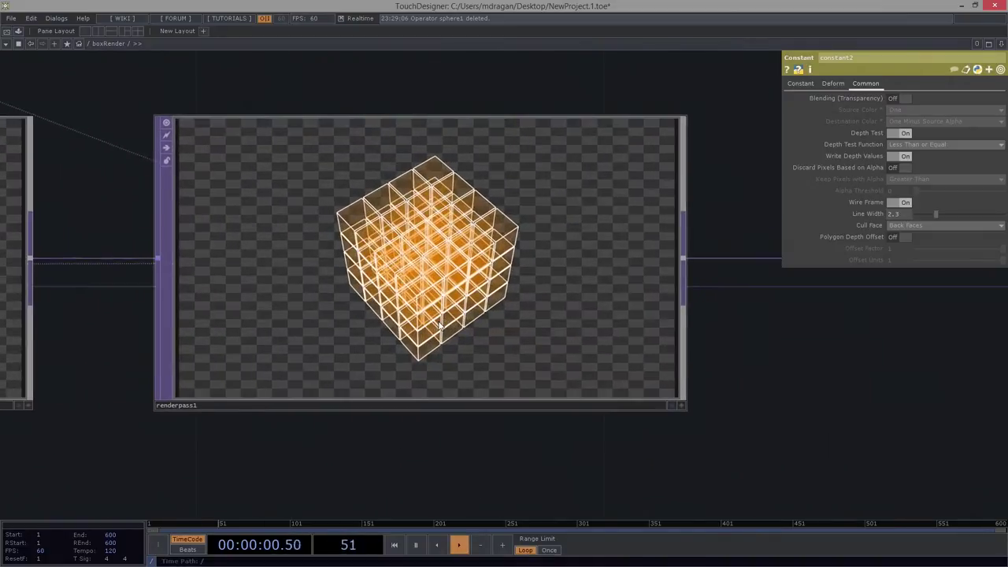
pyautogui.scroll(-8, 440, 326)
pyautogui.moveTo(227, 365); pyautogui.dragTo(329, 367)
pyautogui.scroll(4, 328, 367)
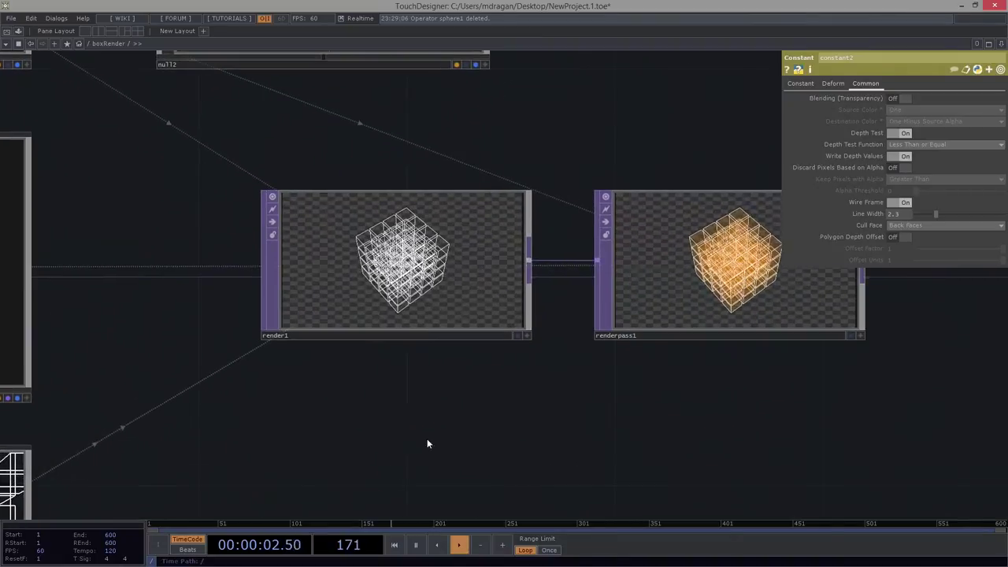
# Swap the layer order by assigning geo1 as render1's geometry and geo2 as renderpass1's geometry.
pyautogui.click(441, 310)
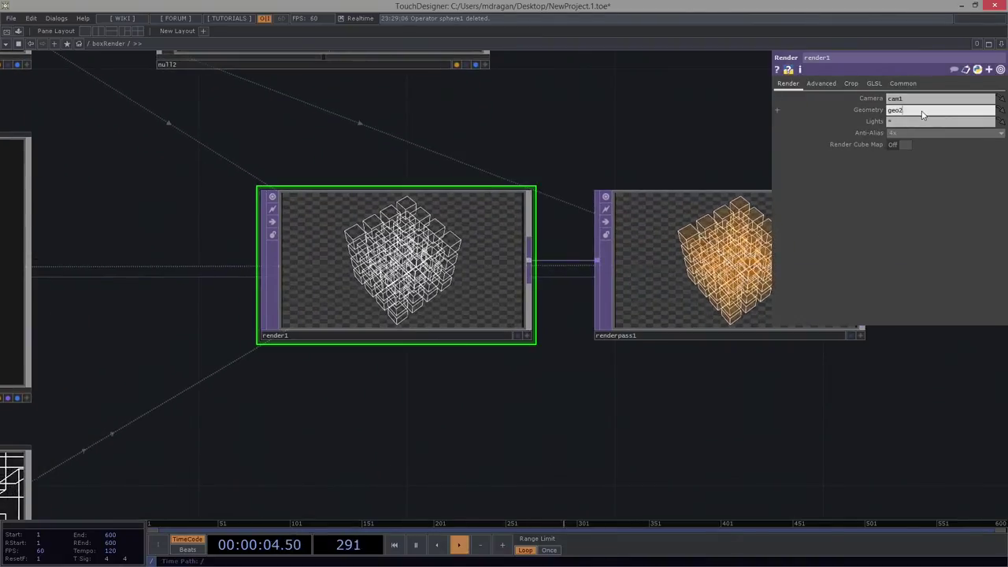
pyautogui.click(665, 207)
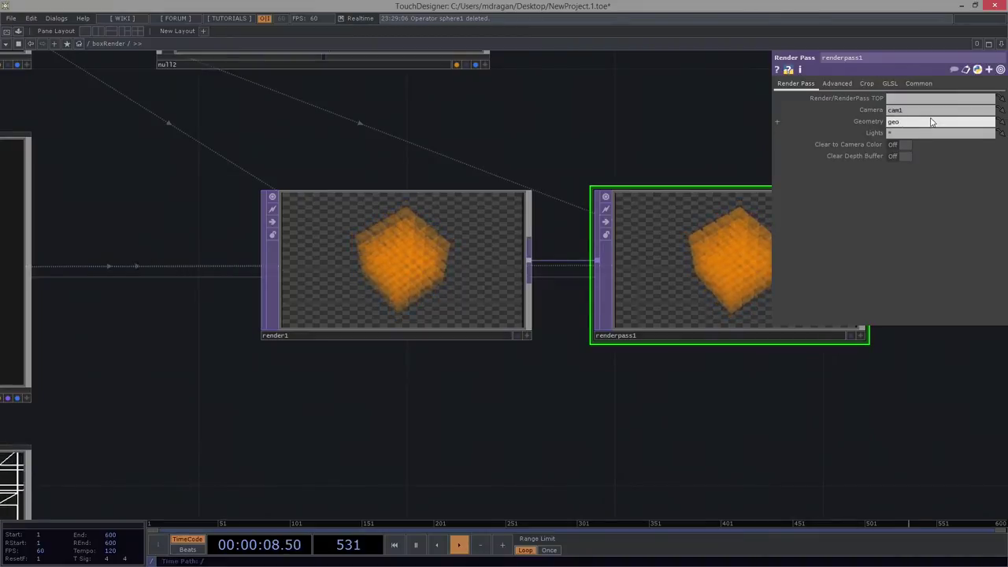
pyautogui.scroll(8, 551, 330)
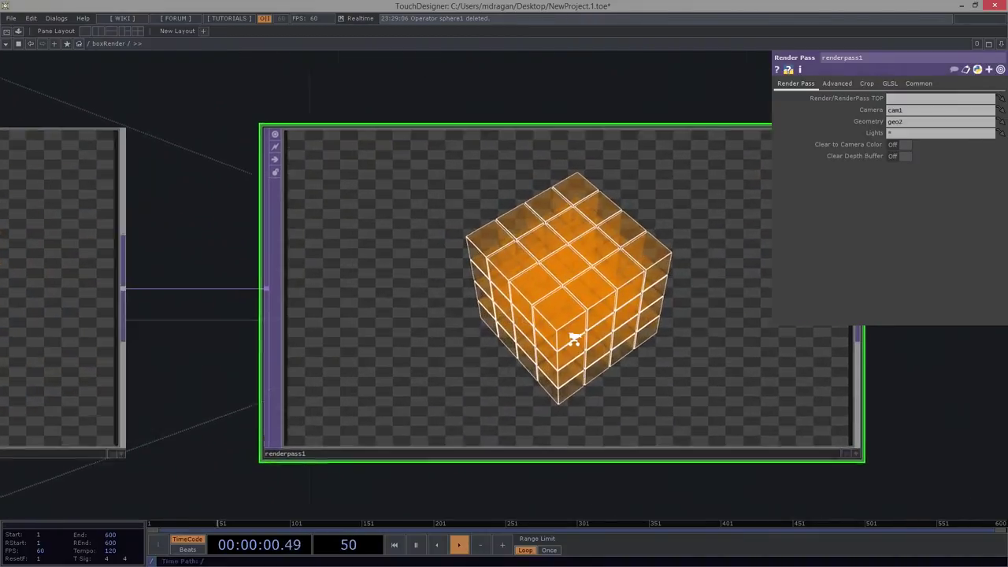
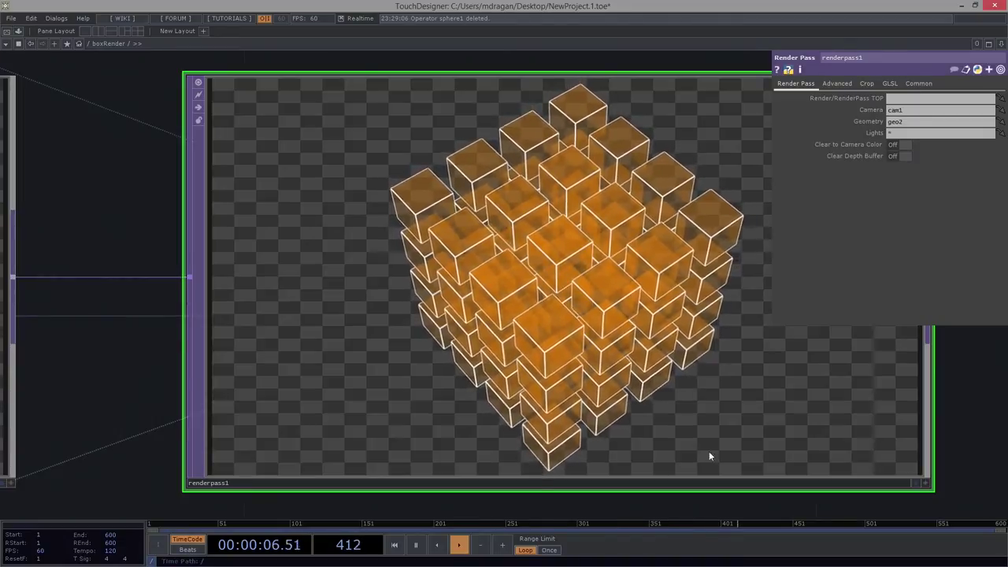
# Examine how the white wireframe sits on the transparent orange boxes in renderpass1 as the cube expands and contracts.
pyautogui.scroll(-5, 472, 378)
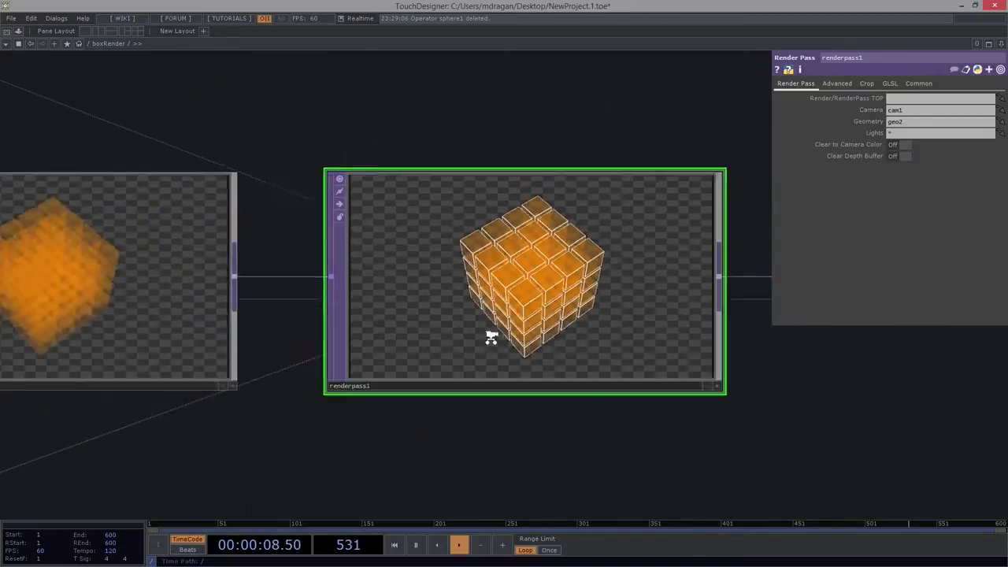
pyautogui.moveTo(506, 341); pyautogui.dragTo(626, 299)
pyautogui.moveTo(755, 288); pyautogui.dragTo(378, 309)
pyautogui.scroll(3, 417, 276)
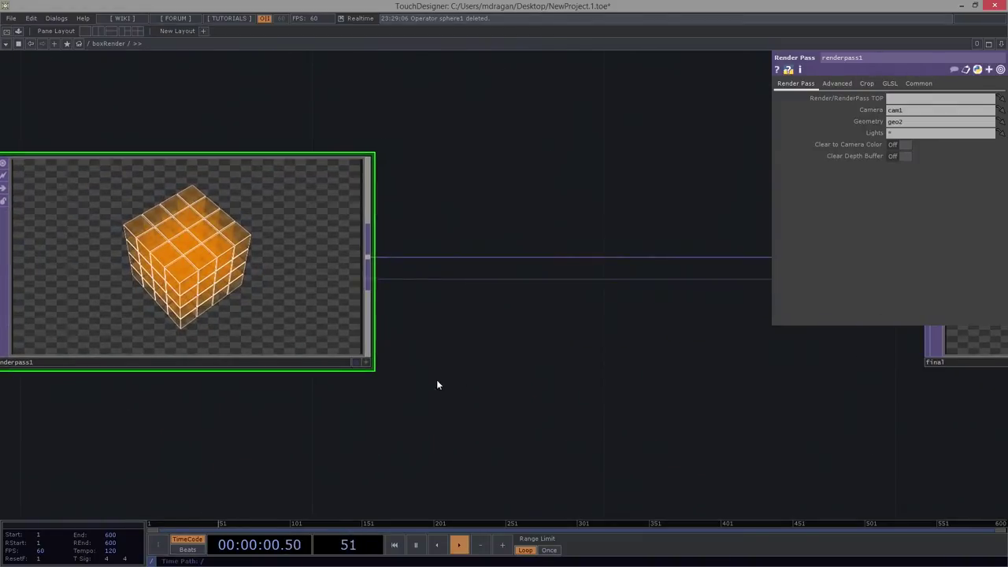
pyautogui.moveTo(611, 363); pyautogui.dragTo(750, 370)
pyautogui.scroll(3, 438, 330)
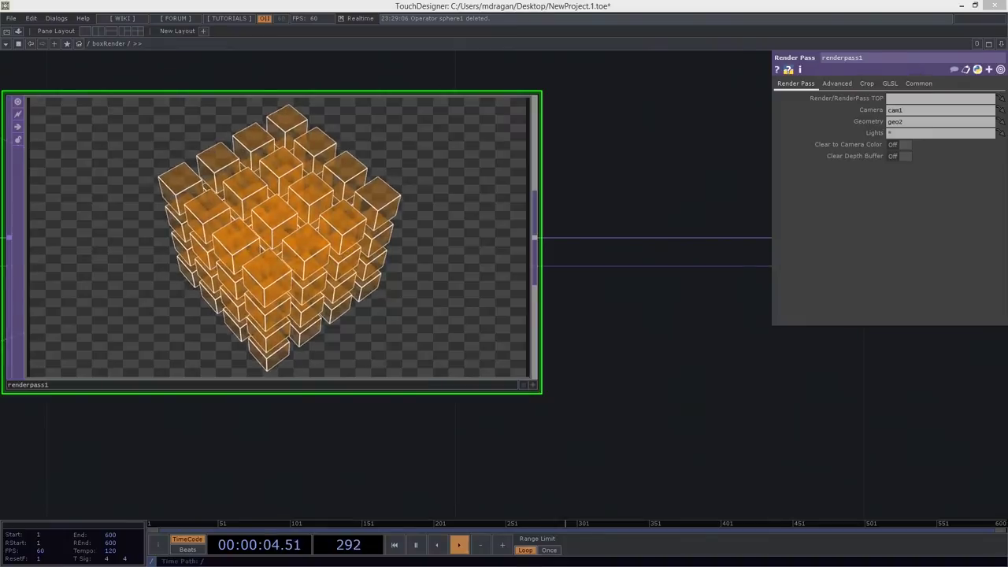
pyautogui.moveTo(316, 293); pyautogui.dragTo(449, 268)
pyautogui.scroll(-3, 449, 268)
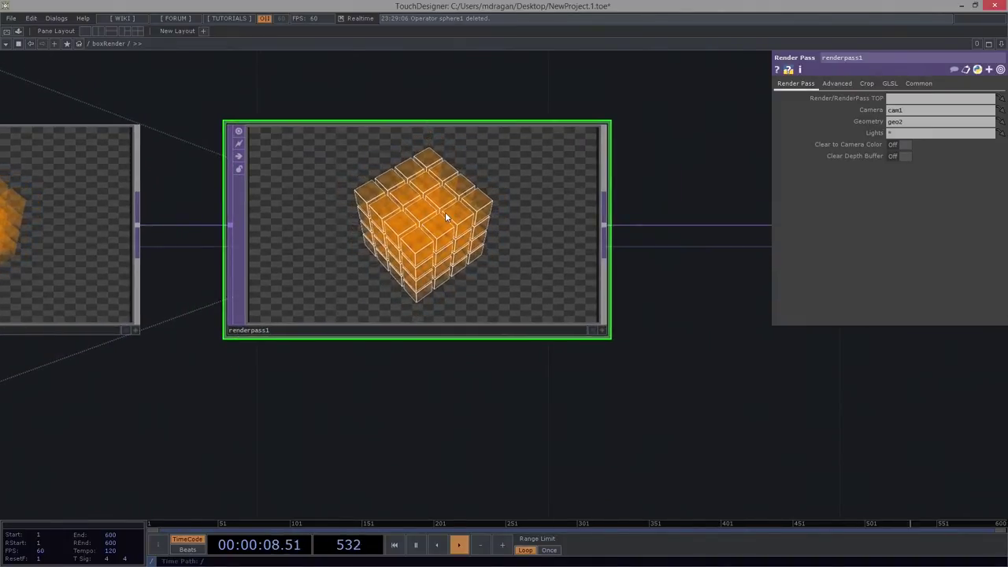
pyautogui.scroll(-5, 504, 186)
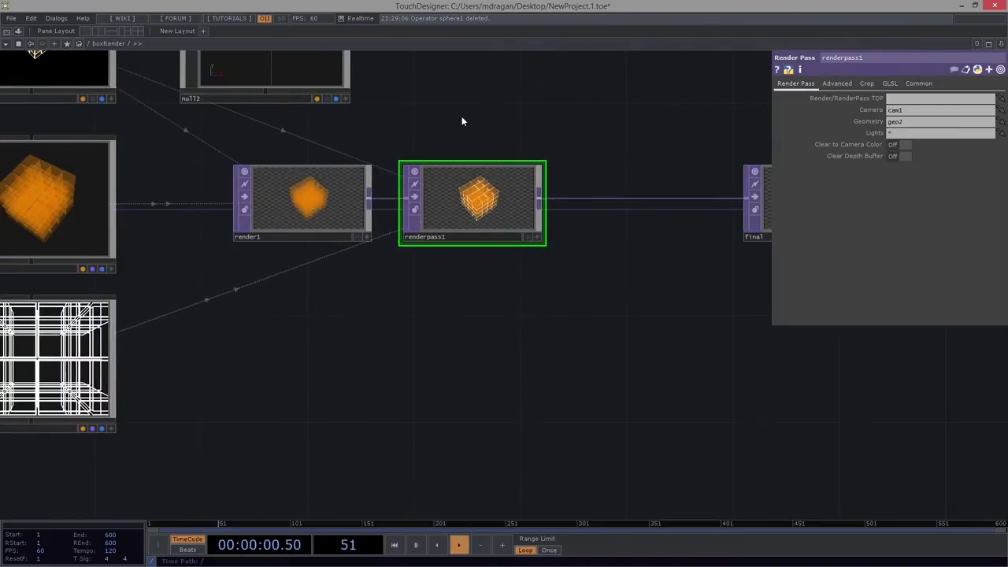
# Display the final output as the background of the network.
pyautogui.moveTo(461, 118); pyautogui.dragTo(564, 180)
pyautogui.moveTo(623, 142); pyautogui.dragTo(505, 237)
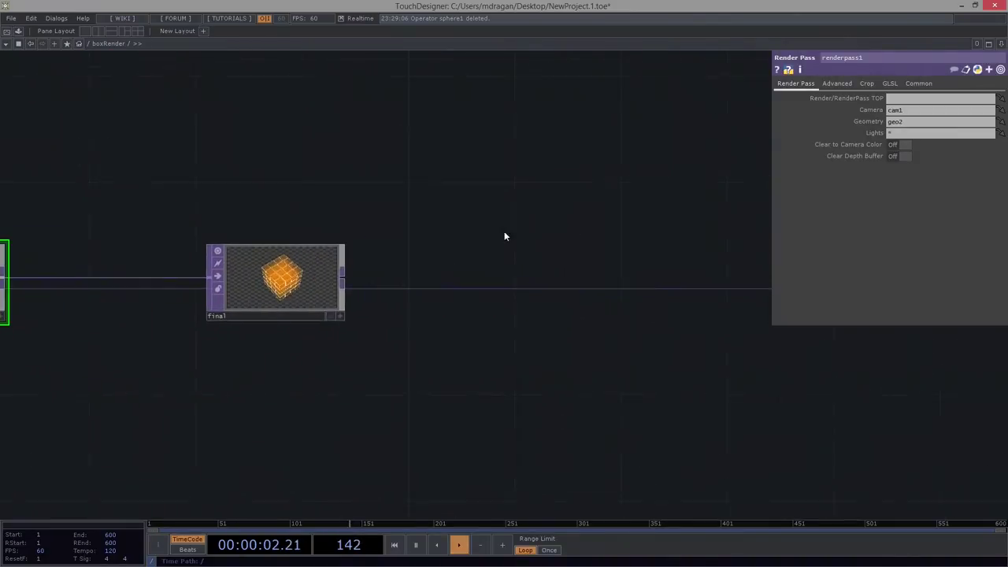
pyautogui.click(333, 315)
pyautogui.moveTo(402, 360); pyautogui.dragTo(839, 390)
pyautogui.scroll(-2, 283, 224)
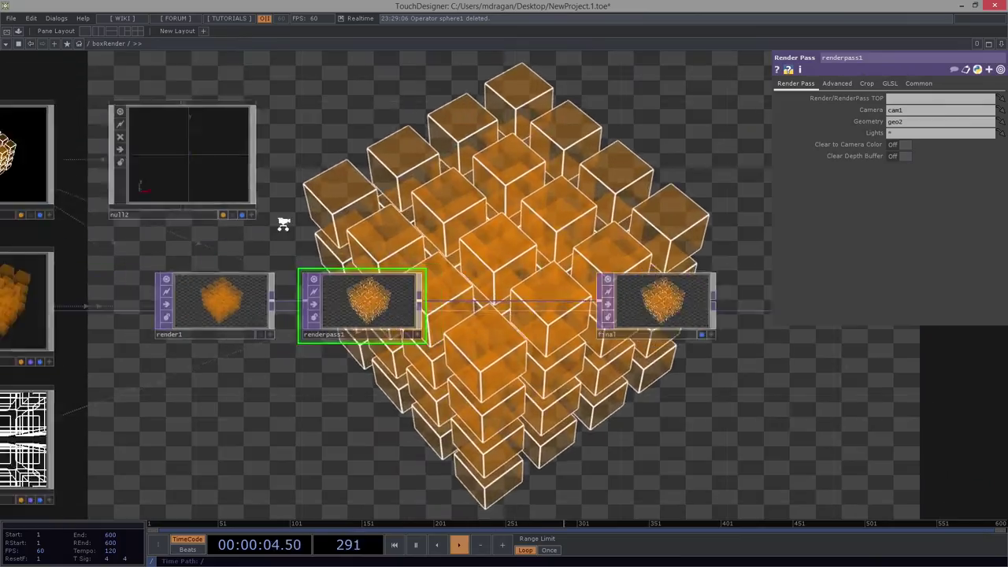
# Reposition cam1 by setting its X translation to 11.91 and its Y translation to 18.
pyautogui.scroll(-2, 283, 224)
pyautogui.moveTo(284, 223); pyautogui.dragTo(608, 242)
pyautogui.scroll(4, 381, 207)
pyautogui.moveTo(370, 86); pyautogui.dragTo(381, 140, button='right')
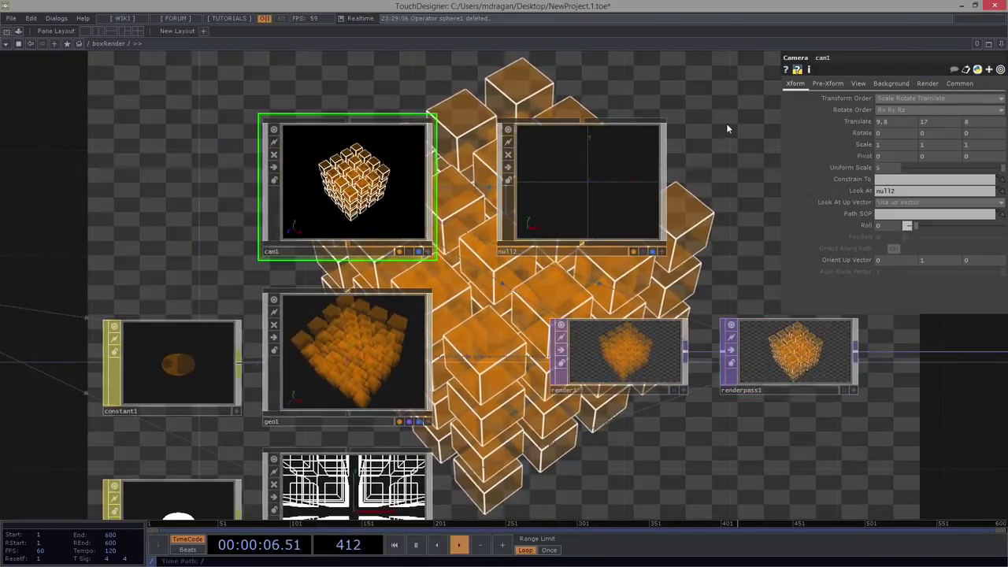
pyautogui.moveTo(725, 126); pyautogui.dragTo(510, 128)
pyautogui.moveTo(890, 123); pyautogui.dragTo(883, 103, button='middle')
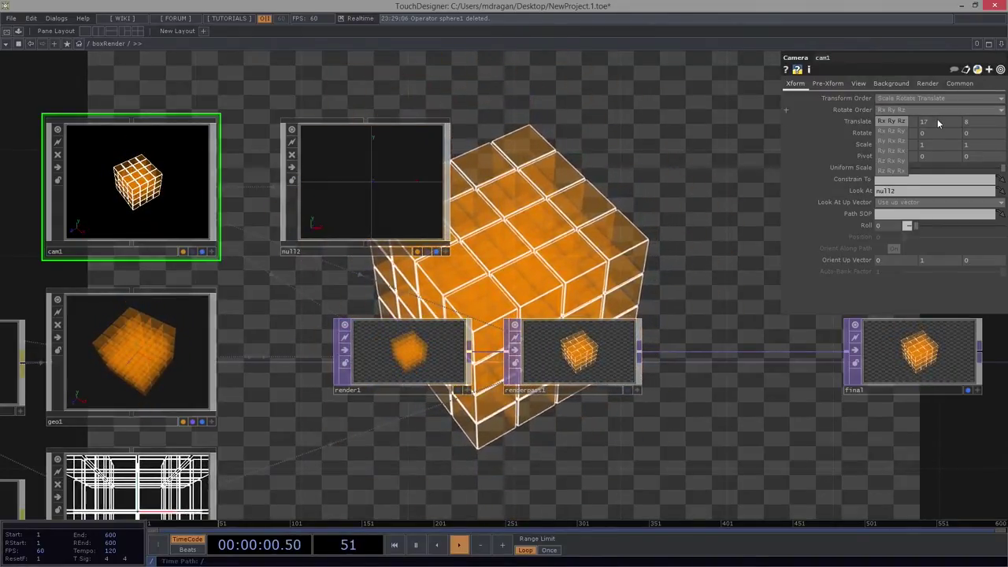
pyautogui.moveTo(948, 116); pyautogui.dragTo(938, 102, button='middle')
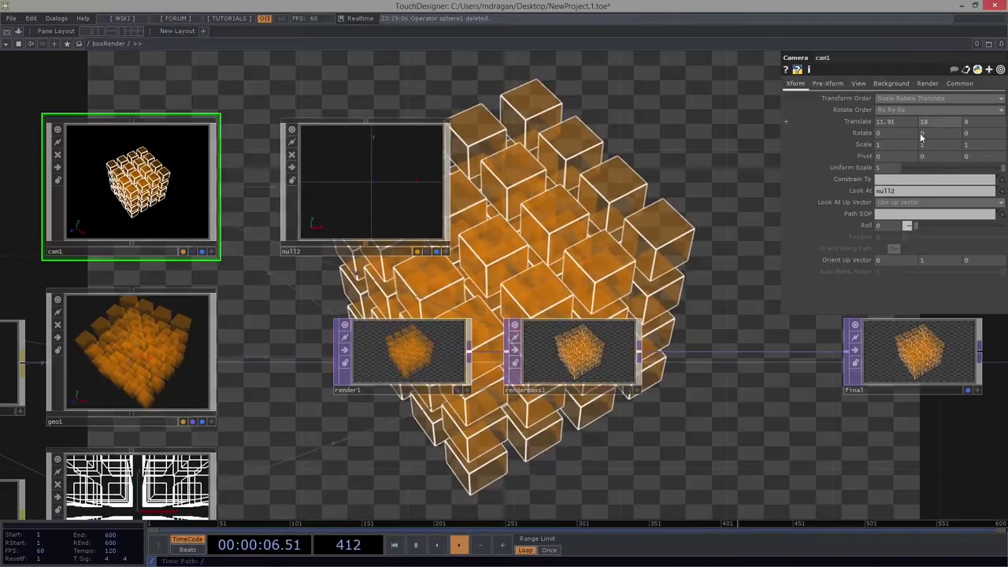
# Examine the network from the instance sources through the geometry to the final output against the animated background.
pyautogui.moveTo(685, 179); pyautogui.dragTo(490, 174)
pyautogui.scroll(-3, 489, 173)
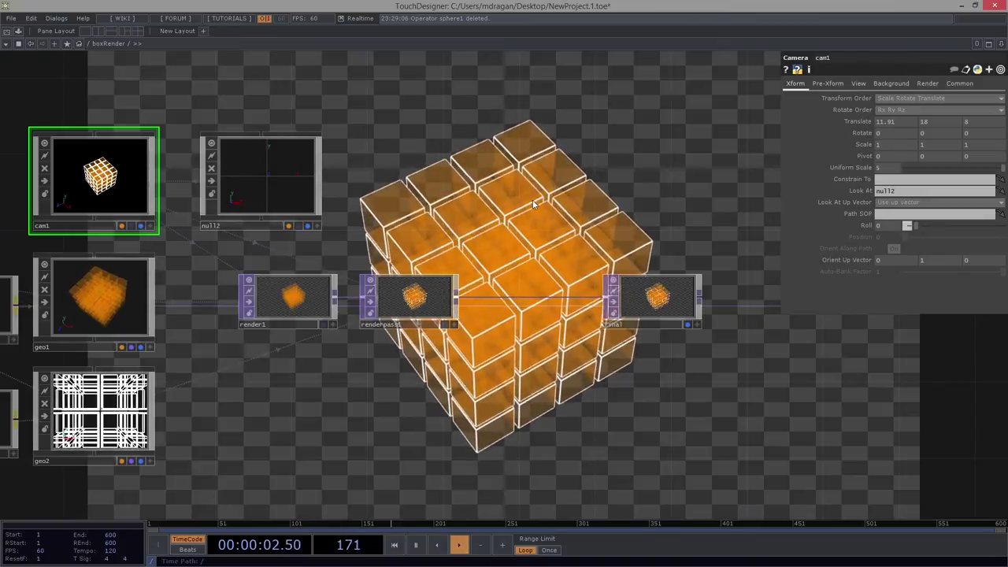
pyautogui.moveTo(529, 206); pyautogui.dragTo(627, 179)
pyautogui.moveTo(512, 227); pyautogui.dragTo(440, 294)
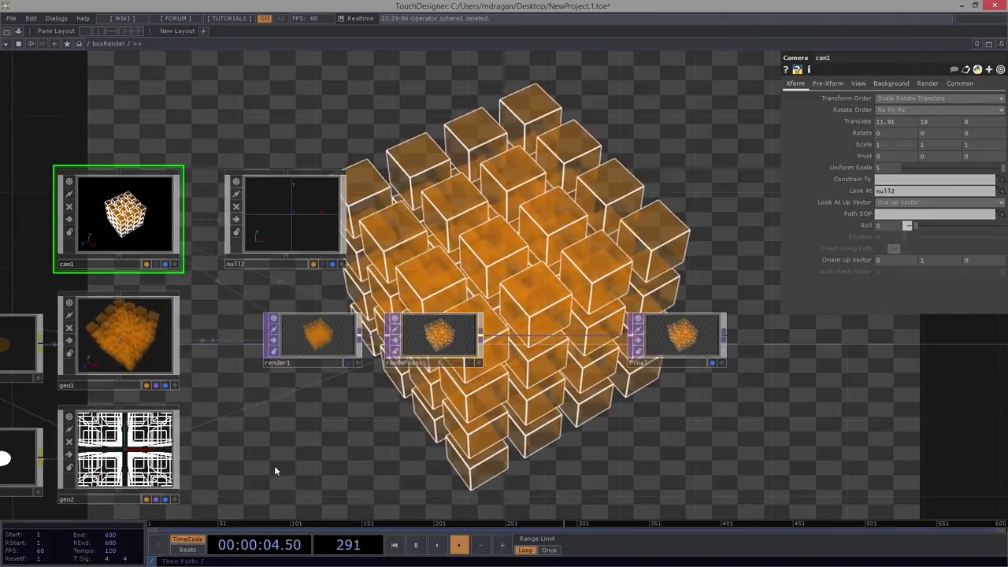
pyautogui.moveTo(274, 466); pyautogui.dragTo(597, 441)
pyautogui.moveTo(87, 387); pyautogui.dragTo(495, 352)
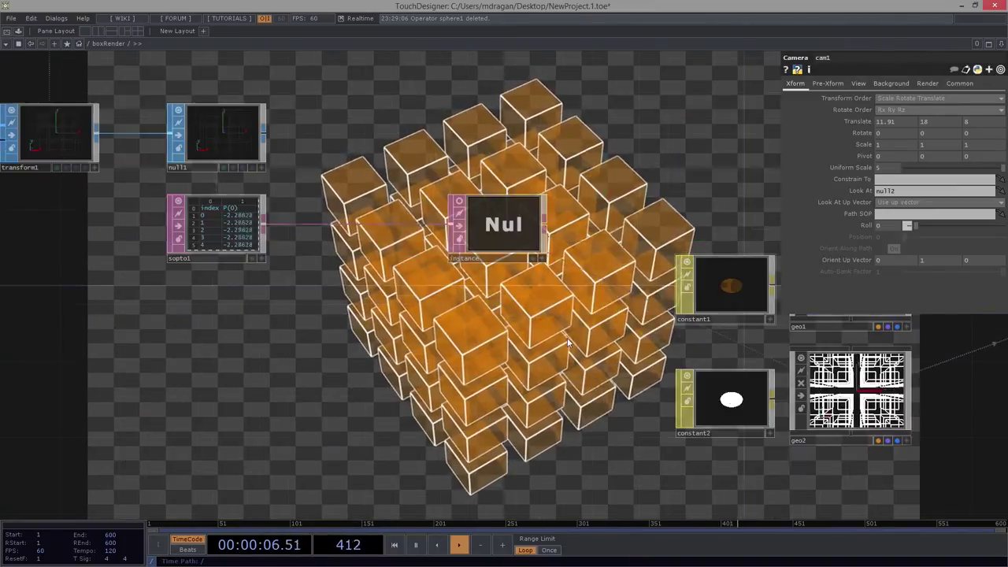
pyautogui.moveTo(572, 340); pyautogui.dragTo(0, 337)
pyautogui.moveTo(842, 336); pyautogui.dragTo(553, 327)
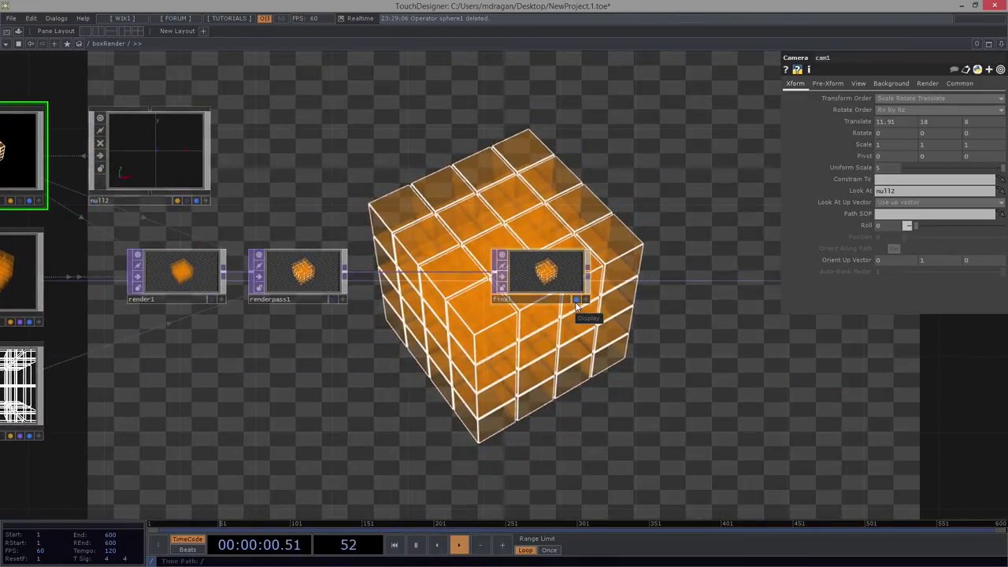
# Turn off the background display of final and inspect the layered image in renderpass1.
pyautogui.click(577, 300)
pyautogui.moveTo(363, 290); pyautogui.dragTo(553, 282)
pyautogui.scroll(10, 518, 344)
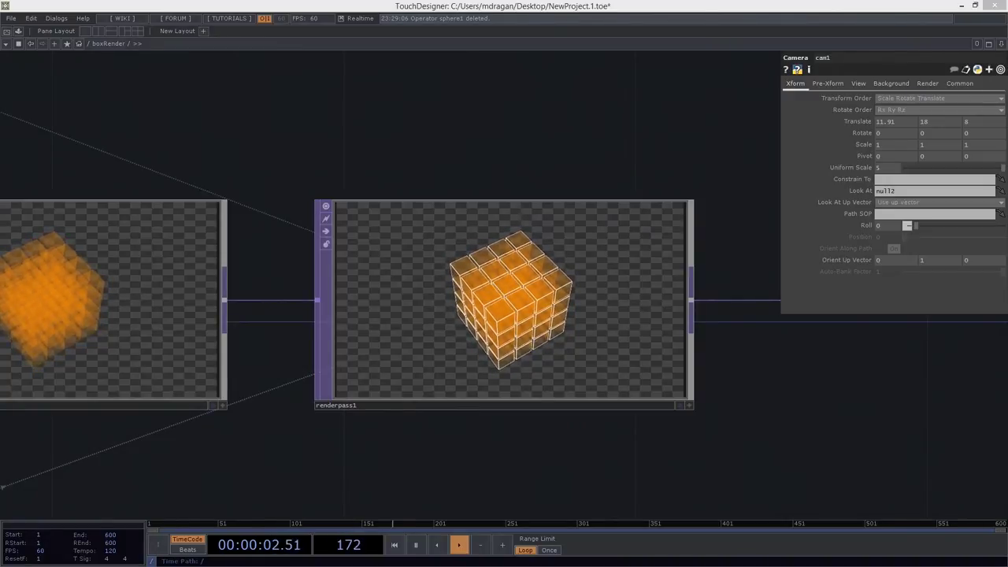
pyautogui.moveTo(576, 119); pyautogui.dragTo(654, 129)
pyautogui.scroll(-6, 658, 130)
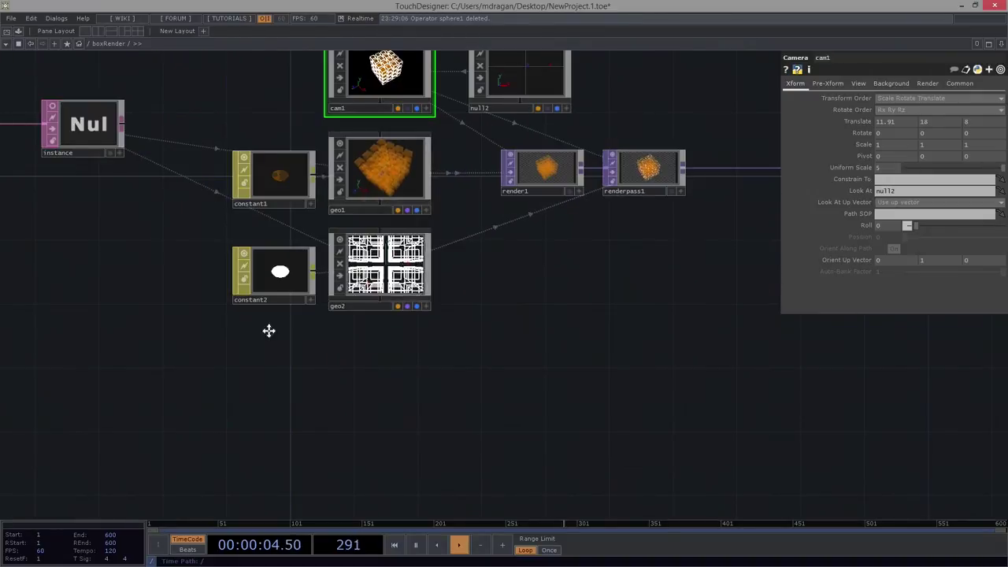
# Add a Noise TOP and place it well below box1 with free space around it.
pyautogui.moveTo(268, 331); pyautogui.dragTo(798, 564)
pyautogui.moveTo(537, 241); pyautogui.dragTo(673, 232)
pyautogui.scroll(3, 252, 324)
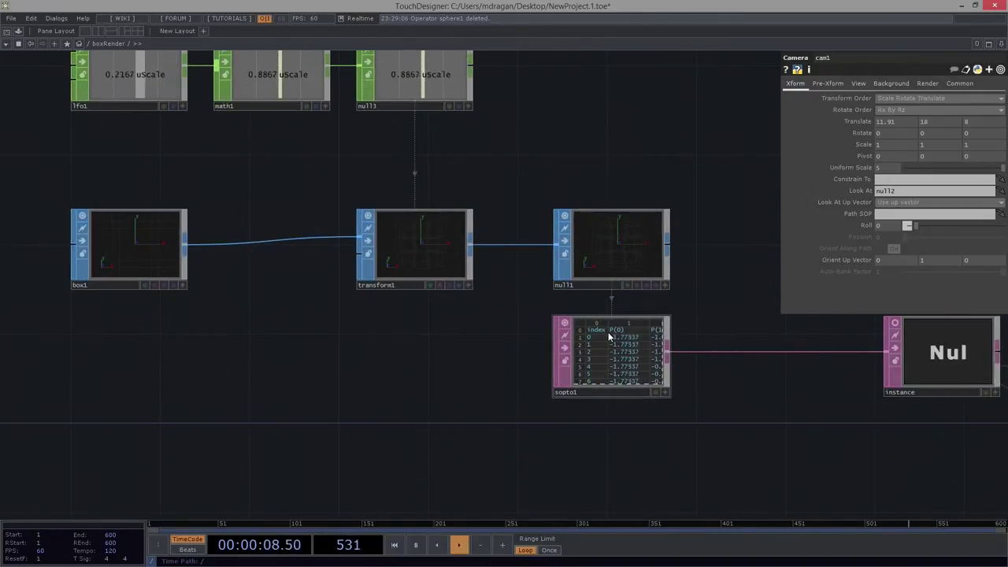
pyautogui.moveTo(495, 394); pyautogui.dragTo(497, 291)
pyautogui.press('Tab')
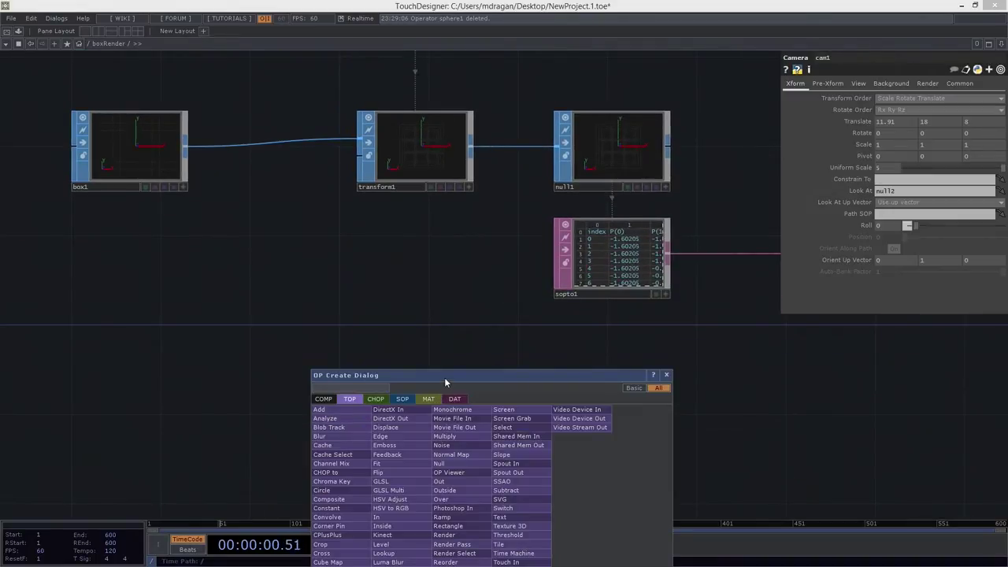
pyautogui.moveTo(442, 370); pyautogui.dragTo(348, 213)
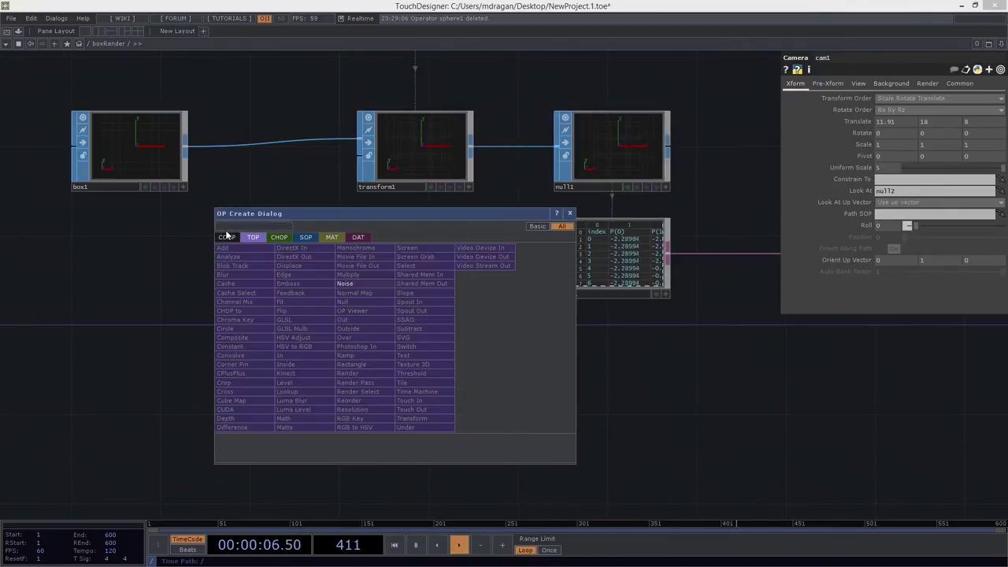
pyautogui.click(346, 284)
pyautogui.click(164, 365)
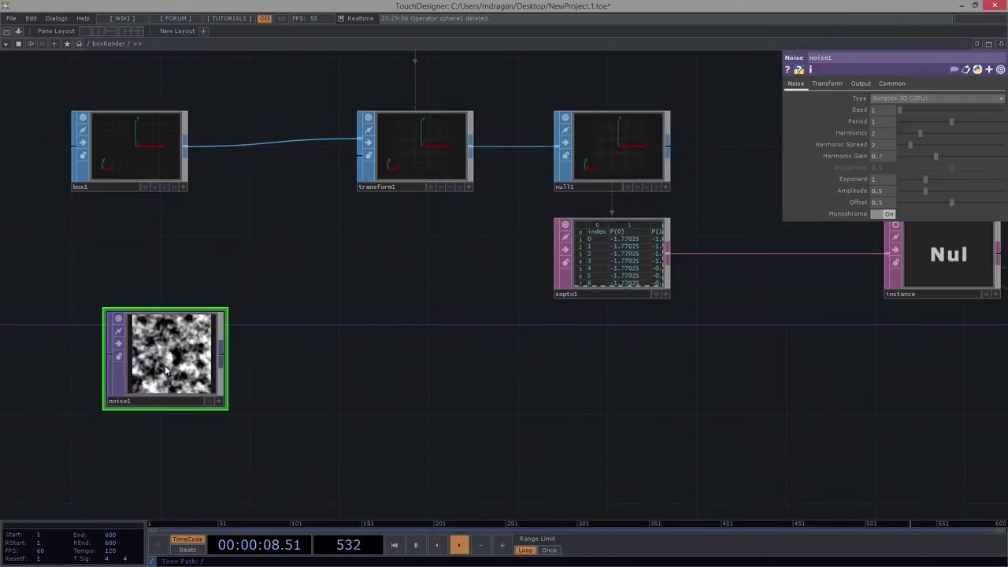
pyautogui.moveTo(164, 365); pyautogui.dragTo(130, 384)
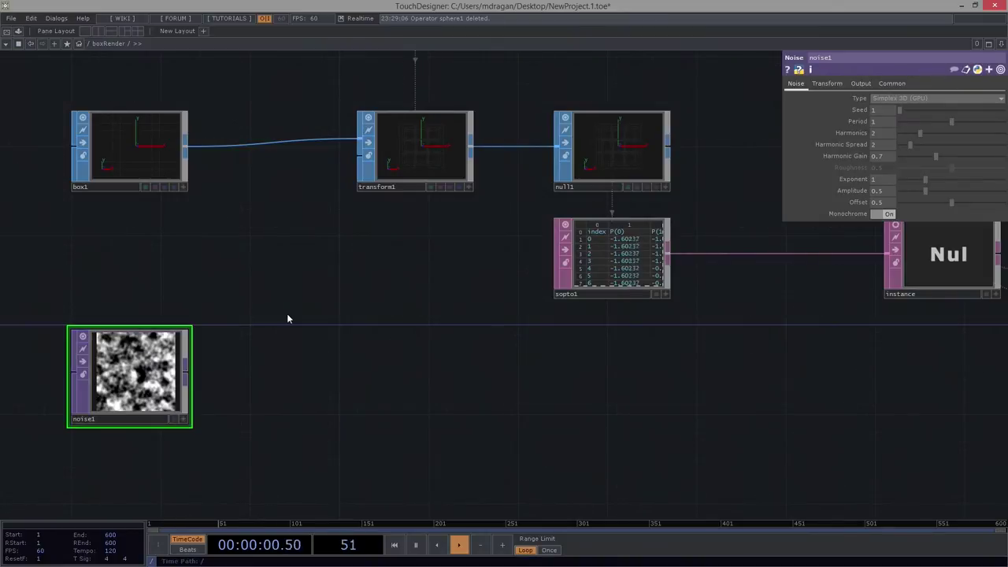
pyautogui.moveTo(436, 383); pyautogui.dragTo(449, 292)
pyautogui.moveTo(151, 276); pyautogui.dragTo(151, 373)
# Check the operator information of transform1.
pyautogui.moveTo(488, 141); pyautogui.dragTo(462, 298)
pyautogui.scroll(3, 462, 298)
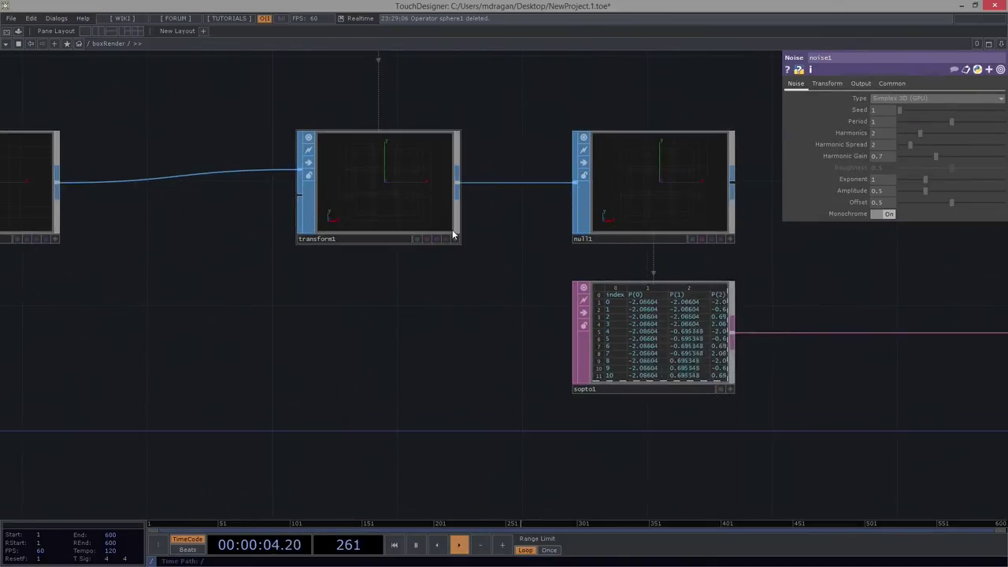
pyautogui.middleClick(432, 182)
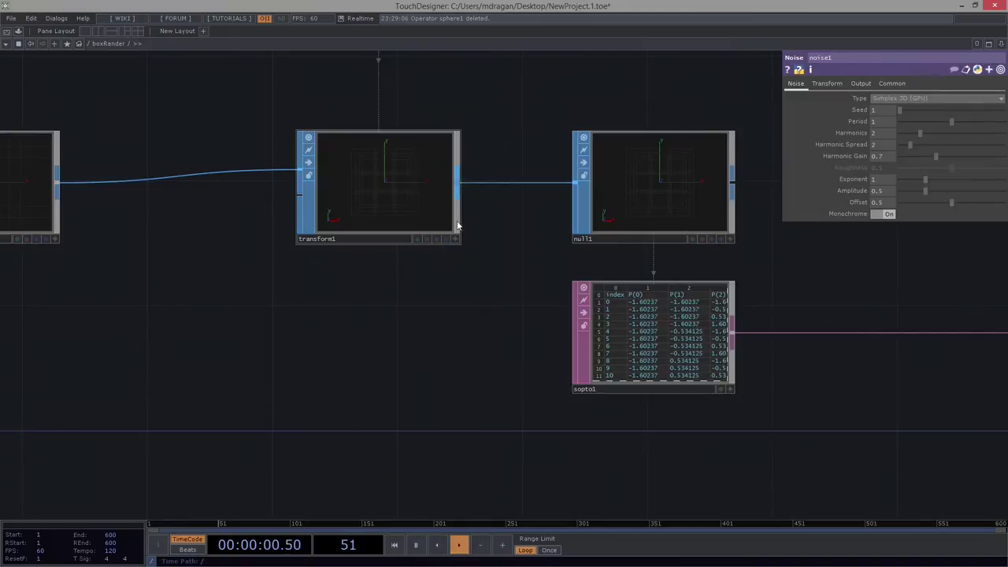
# Undo the last move of geo2 and check its place beside constant2 in the network.
pyautogui.scroll(-5, 94, 299)
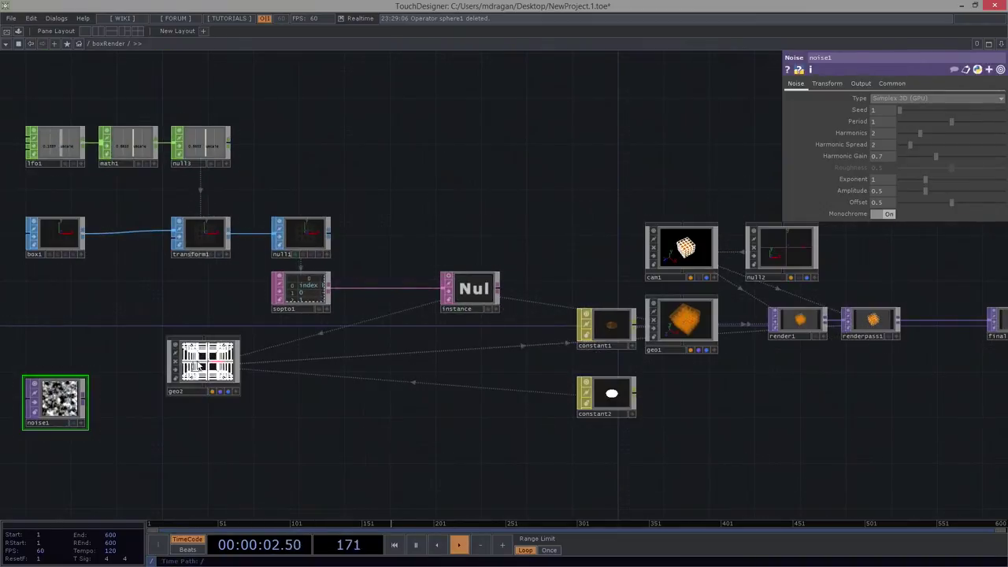
pyautogui.hotkey('ctrl', 'z')
pyautogui.scroll(5, 495, 294)
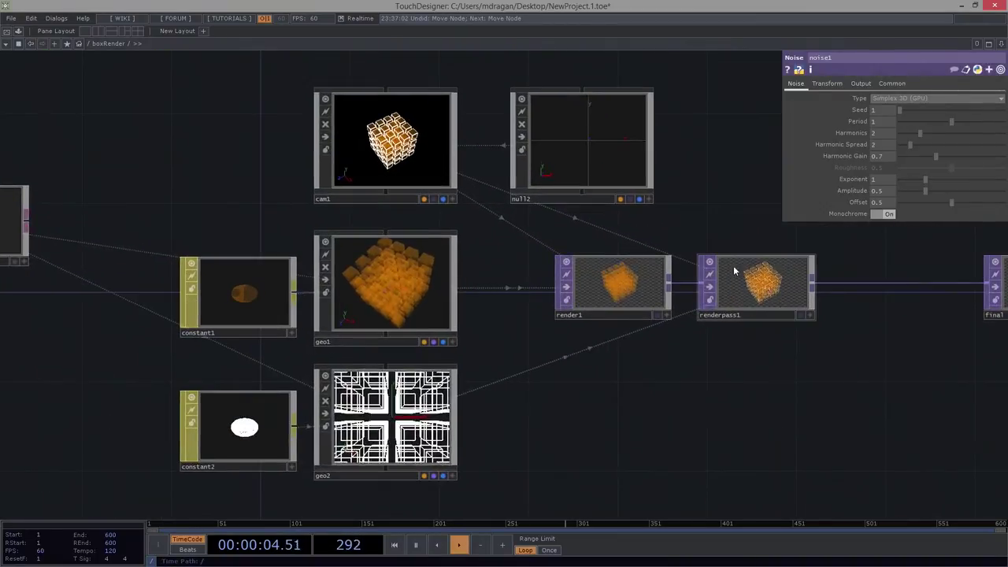
pyautogui.scroll(2, 734, 271)
pyautogui.scroll(-5, 752, 291)
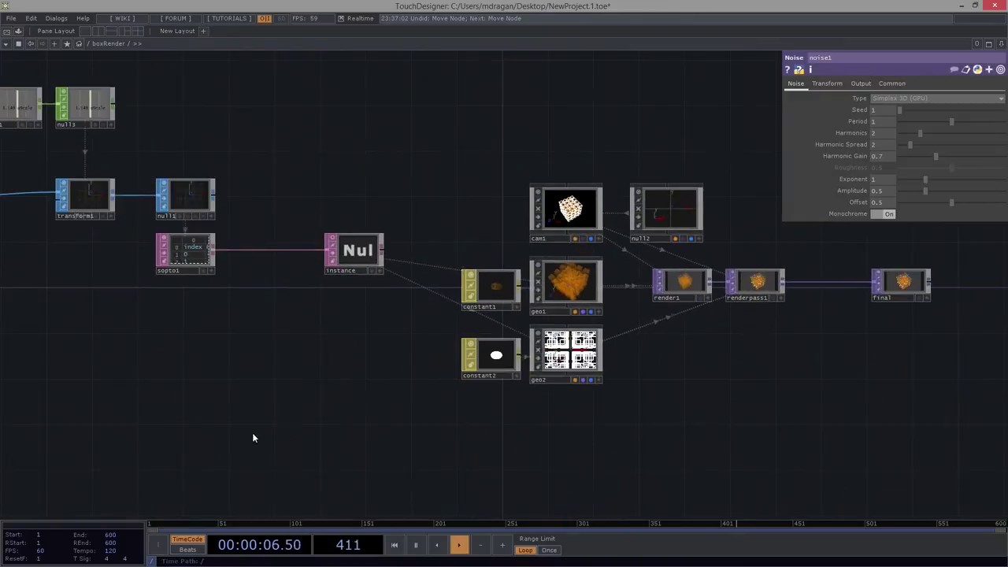
# Set the resolution of noise1 to 1 by 64.
pyautogui.moveTo(172, 367); pyautogui.dragTo(425, 336)
pyautogui.scroll(3, 333, 334)
pyautogui.moveTo(253, 313); pyautogui.dragTo(333, 302)
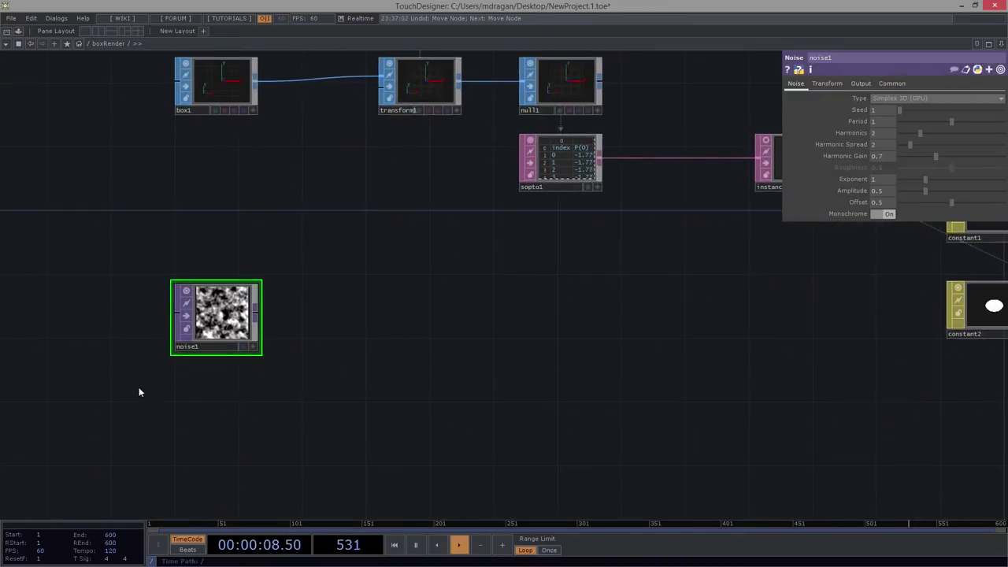
pyautogui.scroll(2, 274, 276)
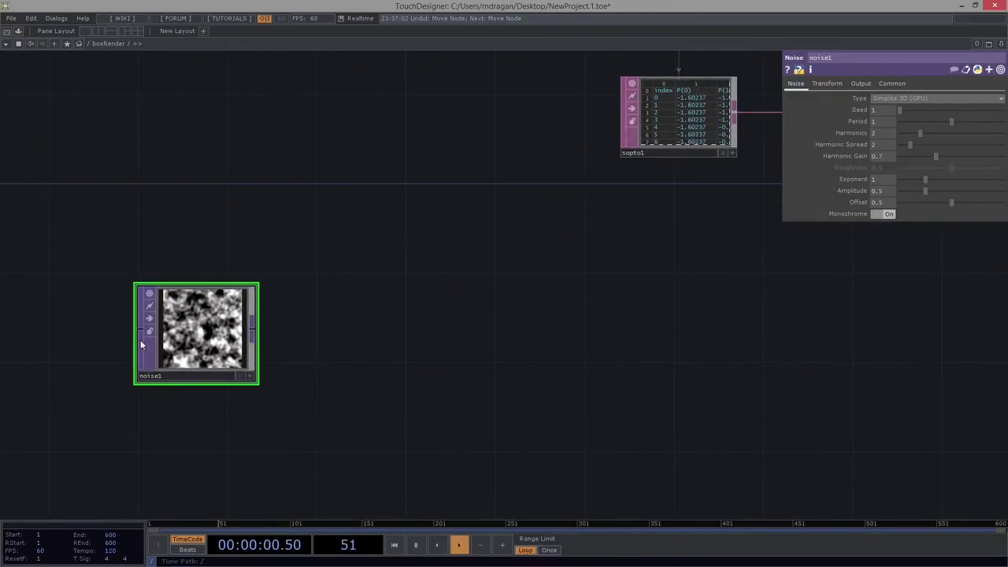
pyautogui.click(897, 84)
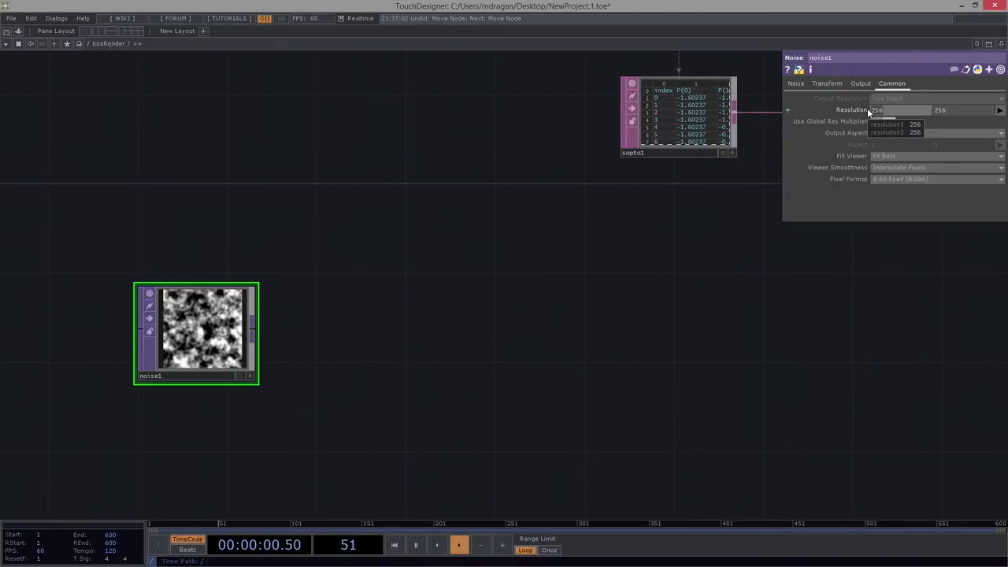
pyautogui.write('1')
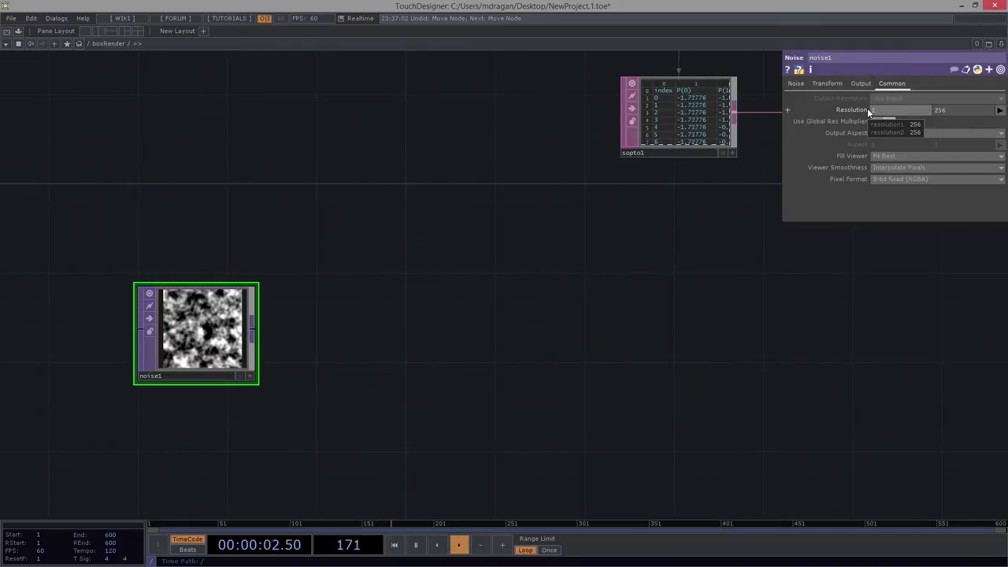
pyautogui.write('1')
pyautogui.press('Return')
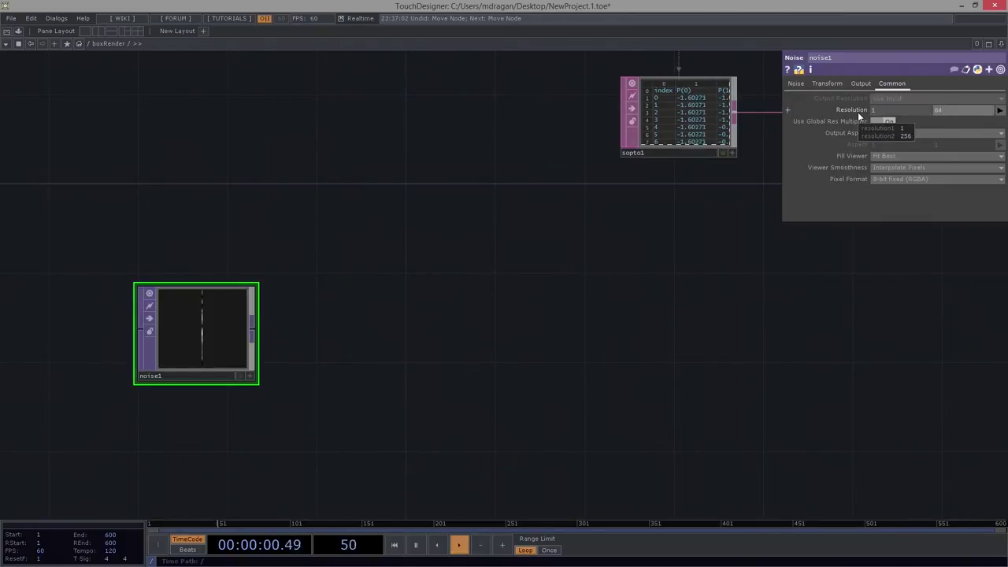
# Narrow the noise1 node, move it closer to sopto1 and check its operator information.
pyautogui.moveTo(259, 382); pyautogui.dragTo(209, 383)
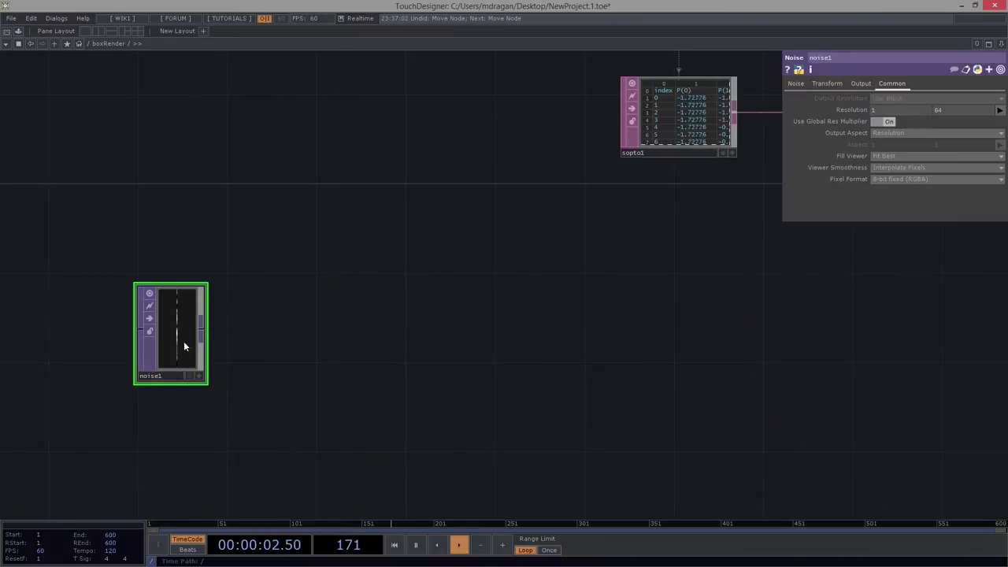
pyautogui.moveTo(184, 346); pyautogui.dragTo(379, 355)
pyautogui.middleClick(373, 357)
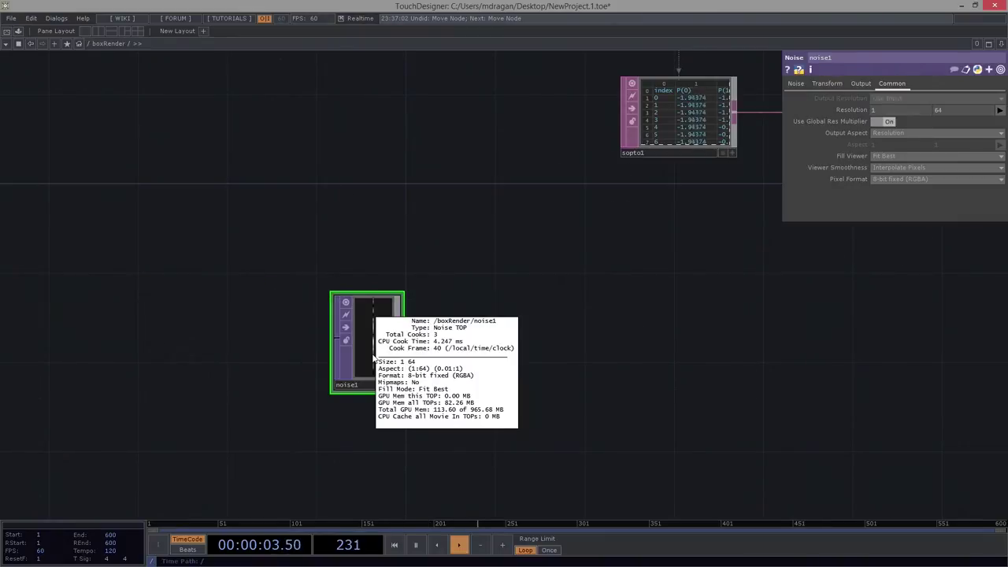
pyautogui.click(535, 272)
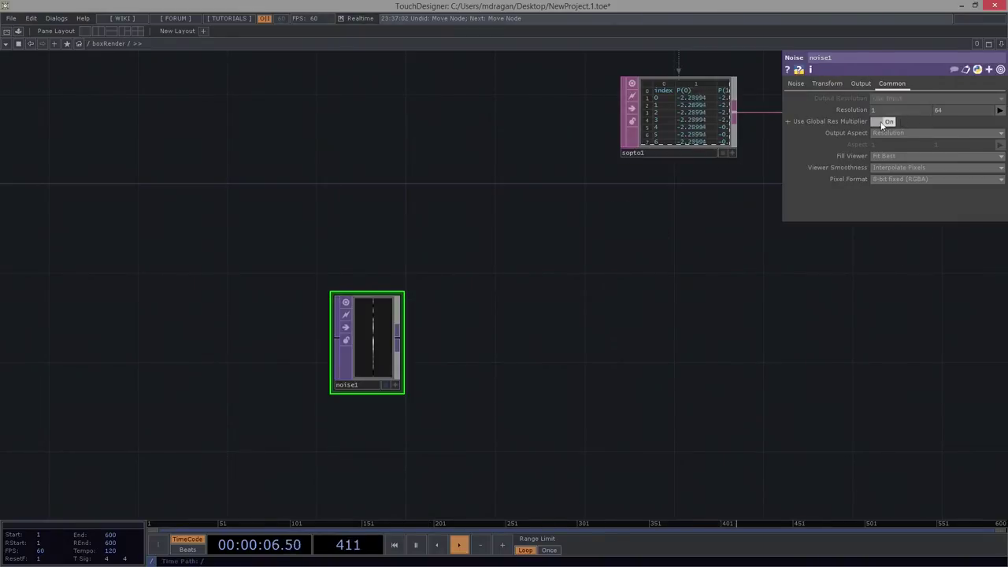
# Attach a TOP to CHOP to the output of noise1 and place it beside that node.
pyautogui.moveTo(507, 384); pyautogui.dragTo(362, 476)
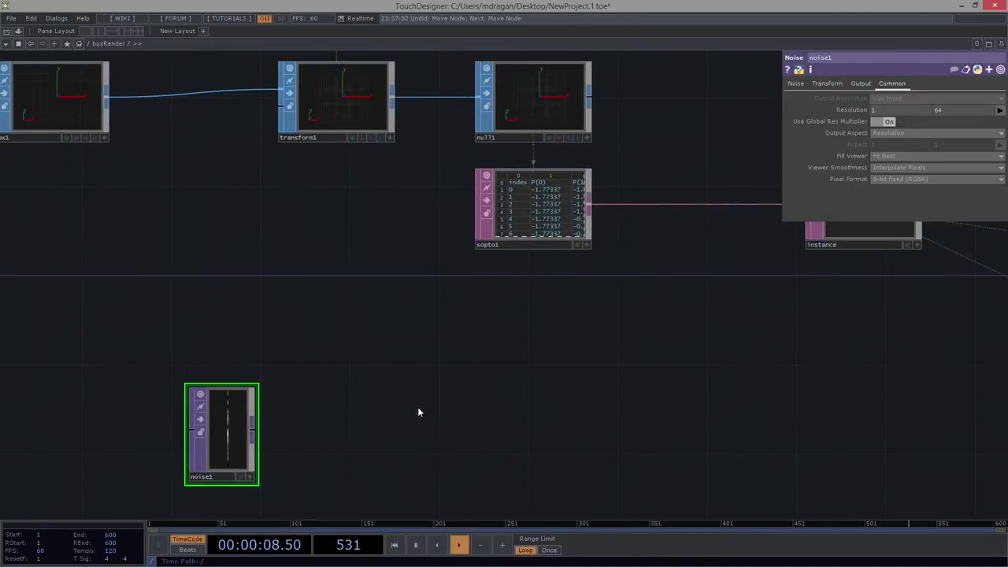
pyautogui.moveTo(216, 430); pyautogui.dragTo(235, 430)
pyautogui.scroll(3, 245, 430)
pyautogui.moveTo(452, 450); pyautogui.dragTo(474, 392)
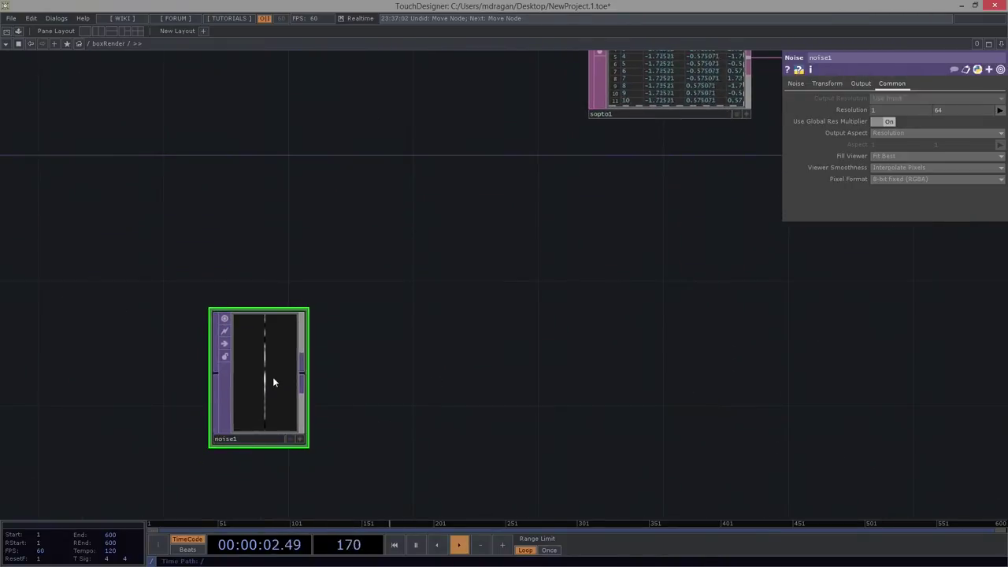
pyautogui.click(302, 376)
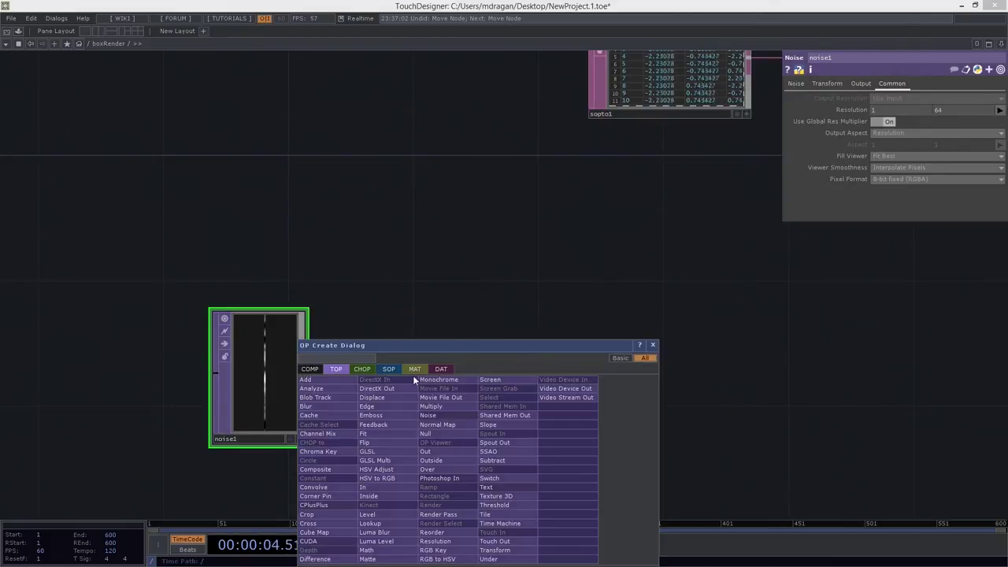
pyautogui.click(441, 369)
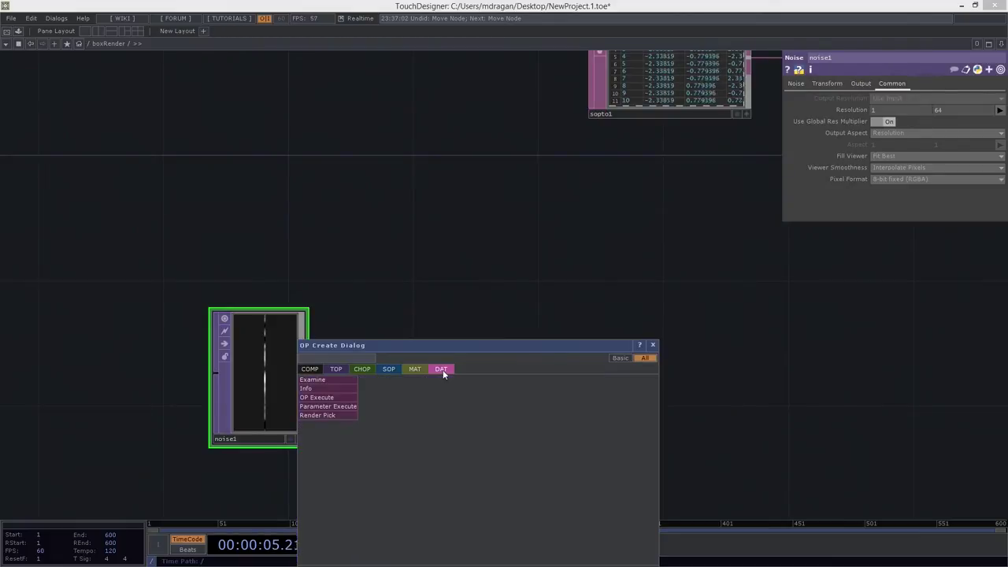
pyautogui.click(362, 370)
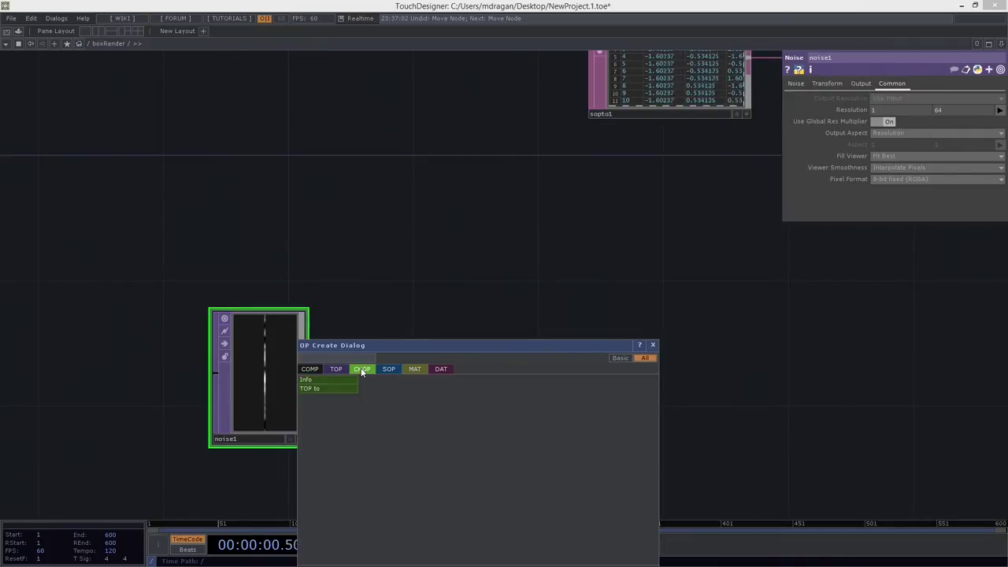
pyautogui.click(345, 389)
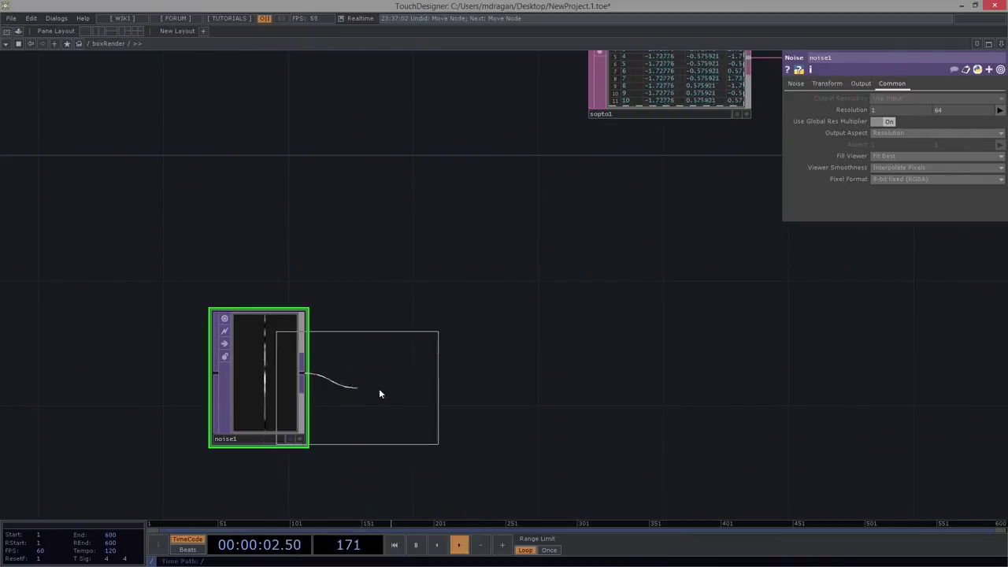
pyautogui.click(478, 386)
pyautogui.moveTo(465, 387); pyautogui.dragTo(459, 394)
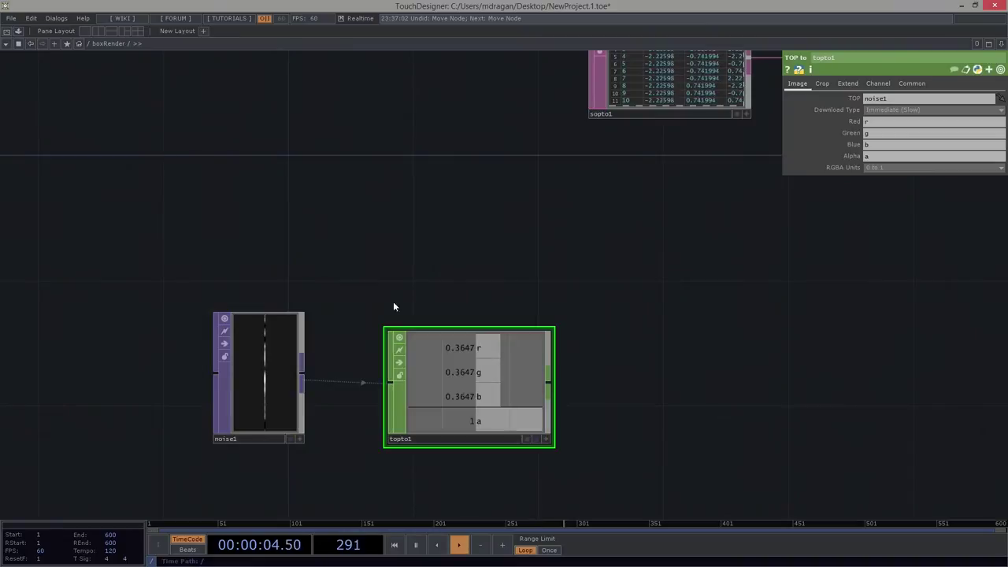
# Set the download type of topto1 to Next Frame (Fast).
pyautogui.moveTo(400, 269); pyautogui.dragTo(653, 522)
pyautogui.moveTo(637, 434); pyautogui.dragTo(677, 409)
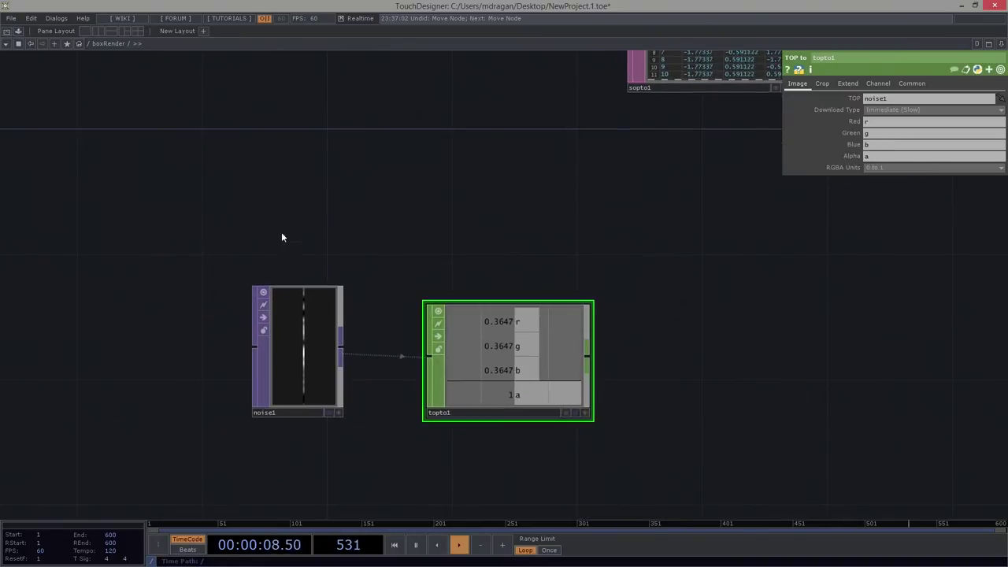
pyautogui.moveTo(227, 259); pyautogui.dragTo(359, 452, button='right')
pyautogui.moveTo(401, 247); pyautogui.dragTo(587, 407, button='right')
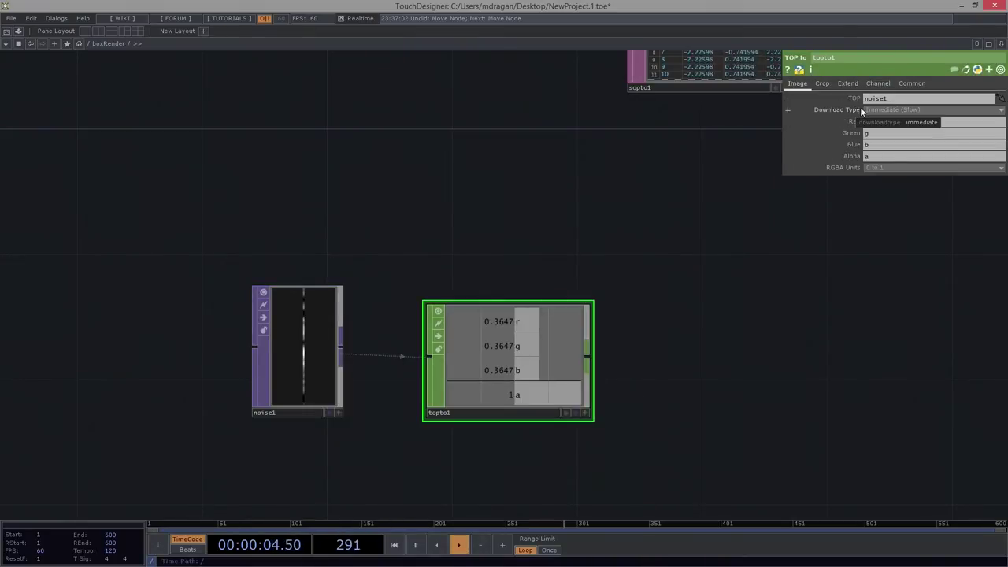
pyautogui.click(886, 111)
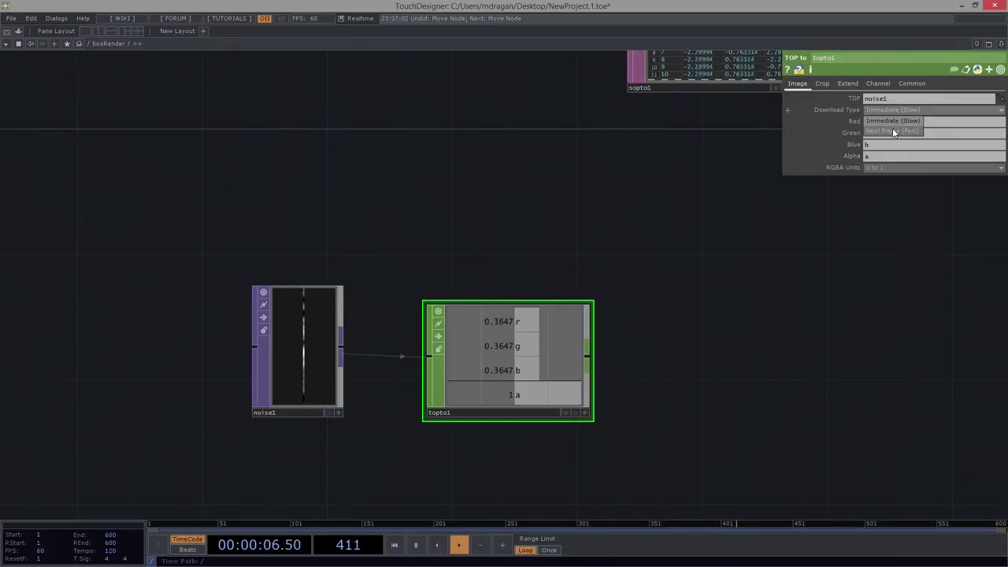
pyautogui.click(892, 130)
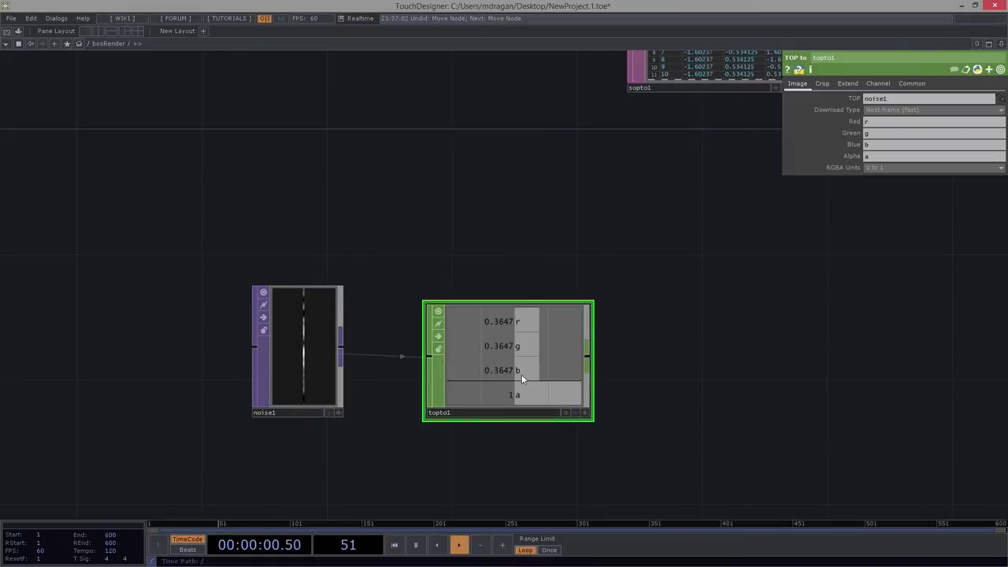
# Set the crop mode of topto1 to Column (V).
pyautogui.scroll(2, 520, 375)
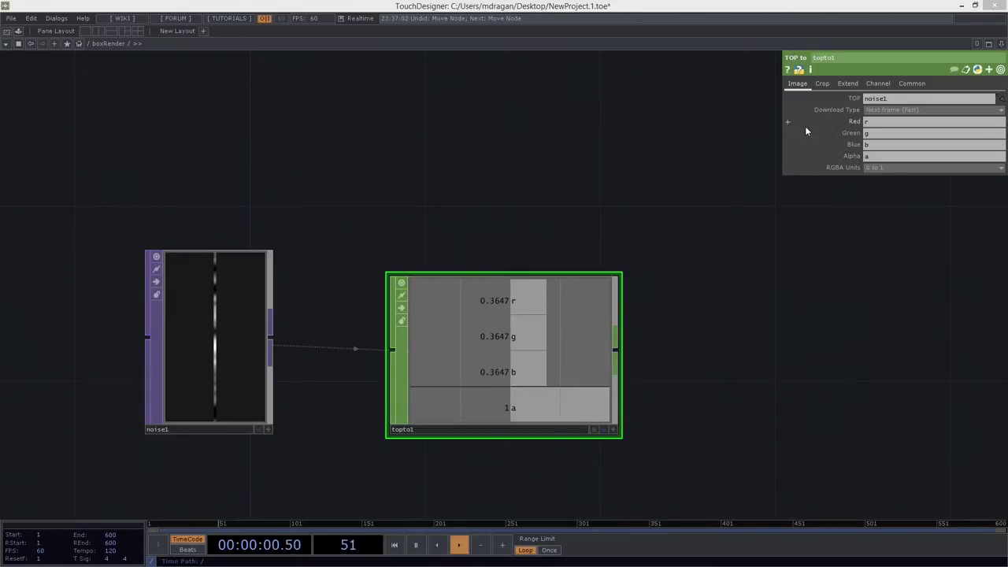
pyautogui.click(820, 84)
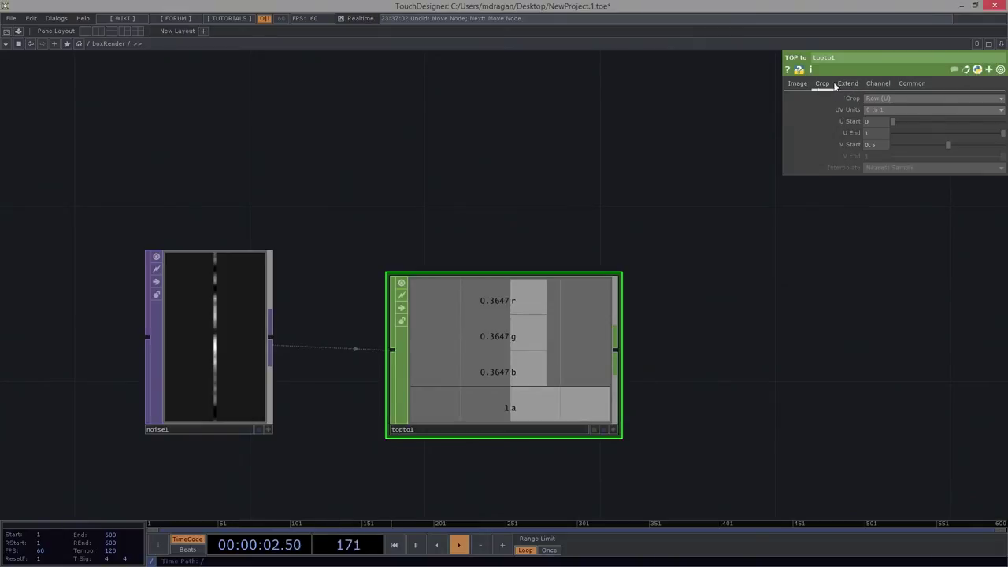
pyautogui.moveTo(461, 153); pyautogui.dragTo(644, 428)
pyautogui.click(884, 98)
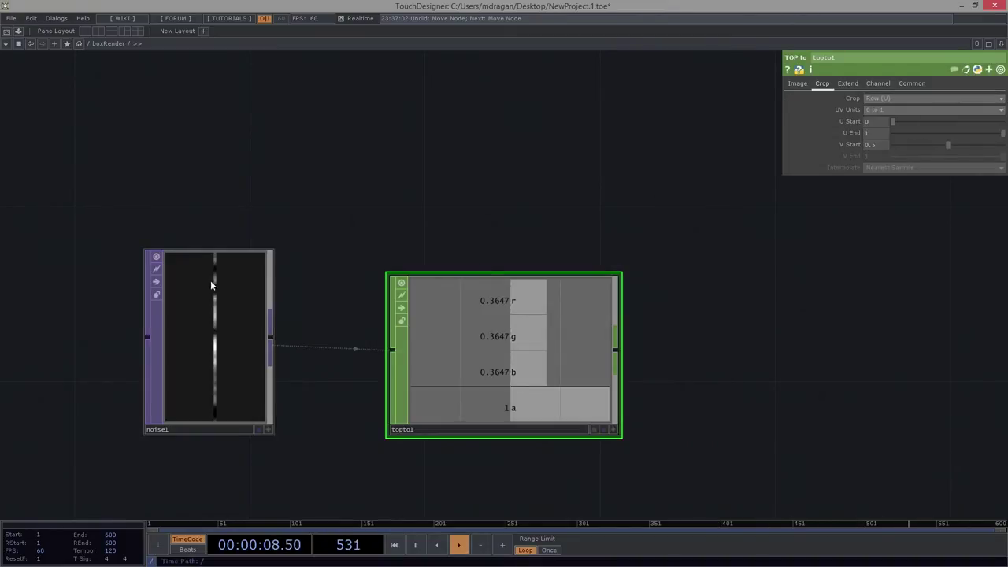
pyautogui.click(888, 98)
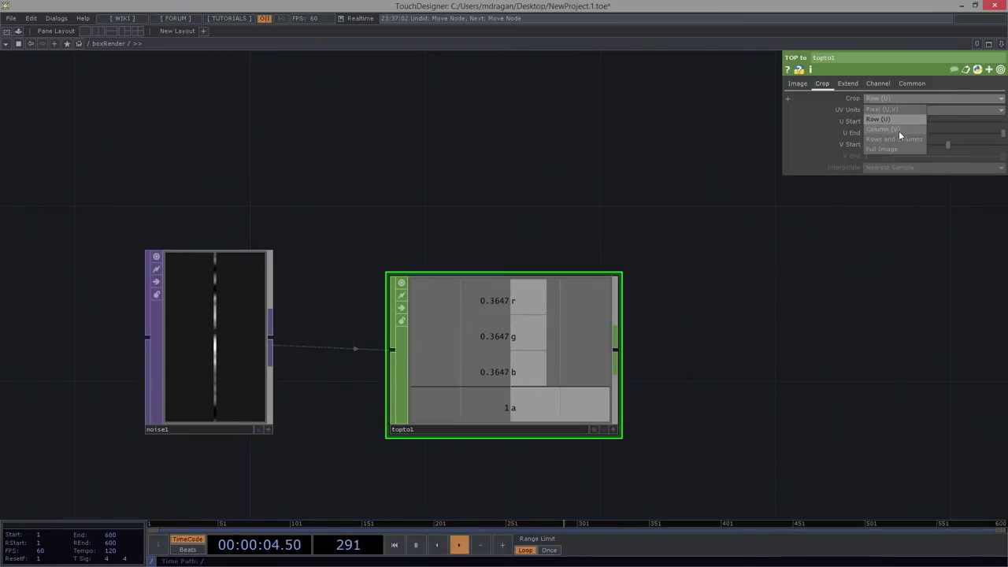
pyautogui.click(898, 129)
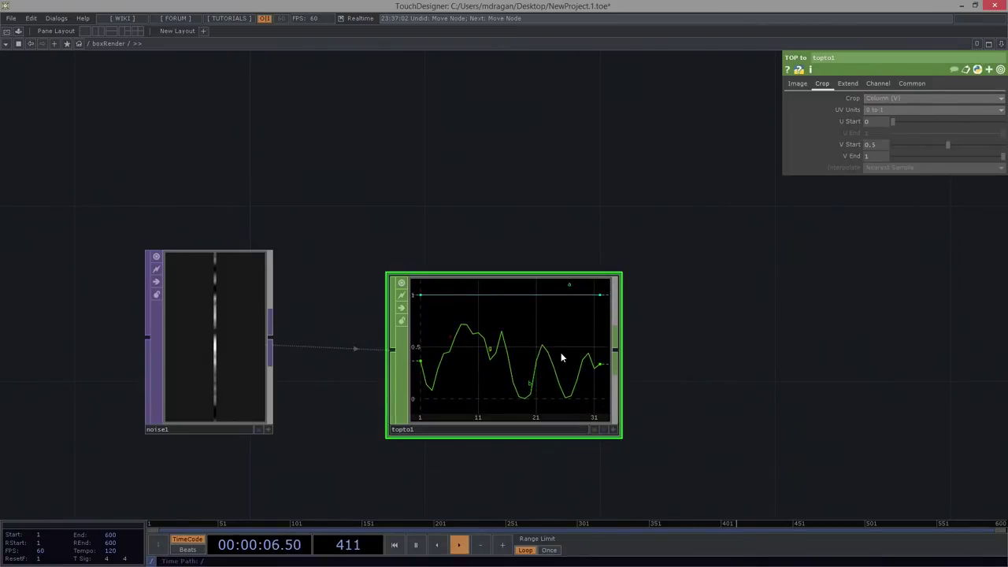
# Set the V Start of topto1 to 0, check its operator information and move the node closer to noise1.
pyautogui.middleClick(556, 307)
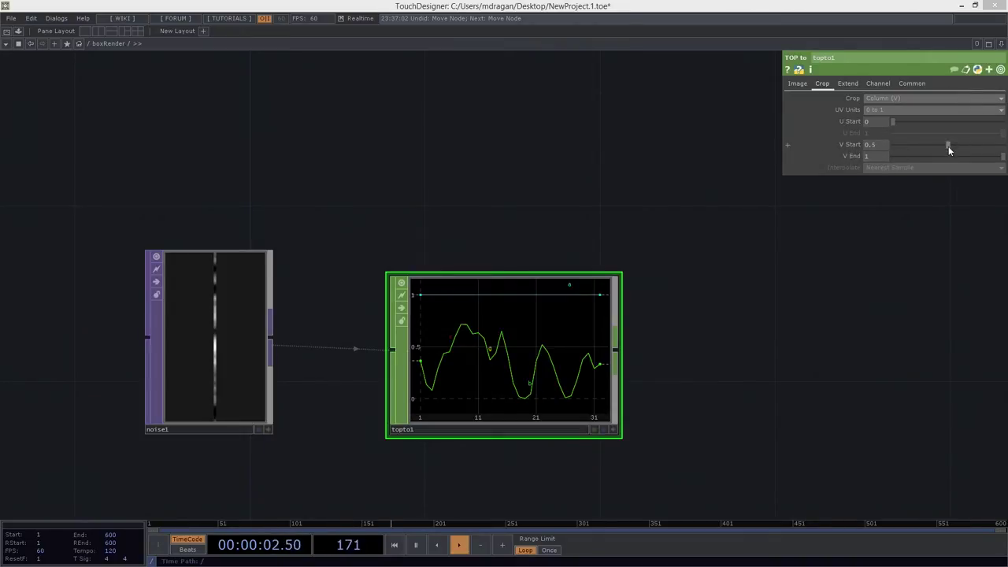
pyautogui.moveTo(948, 146); pyautogui.dragTo(850, 152)
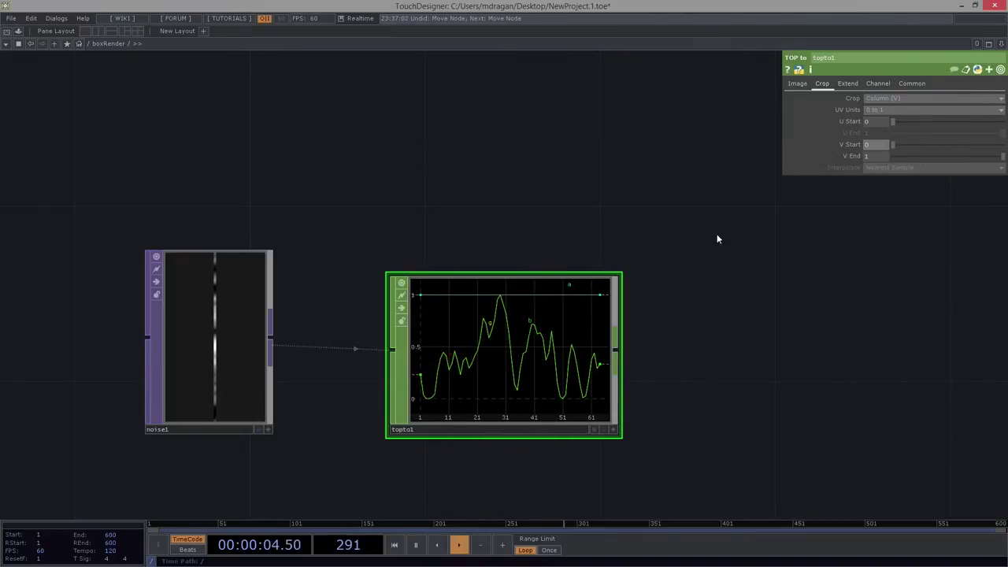
pyautogui.middleClick(518, 315)
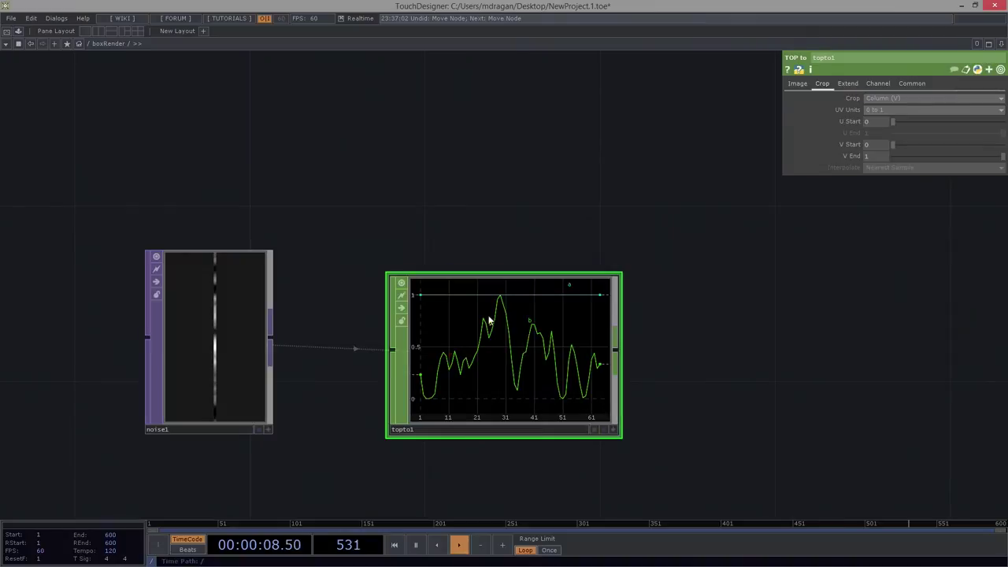
pyautogui.moveTo(528, 359); pyautogui.dragTo(469, 356)
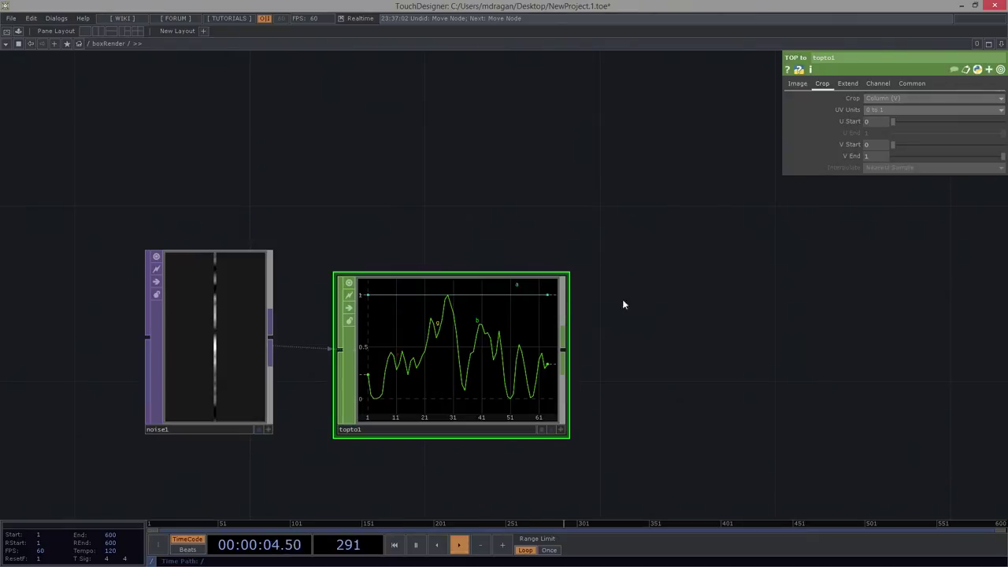
# Attach a CHOP to DAT to the output of topto1 and inspect the sample values in its table.
pyautogui.moveTo(602, 334); pyautogui.dragTo(593, 295)
pyautogui.rightClick(555, 314)
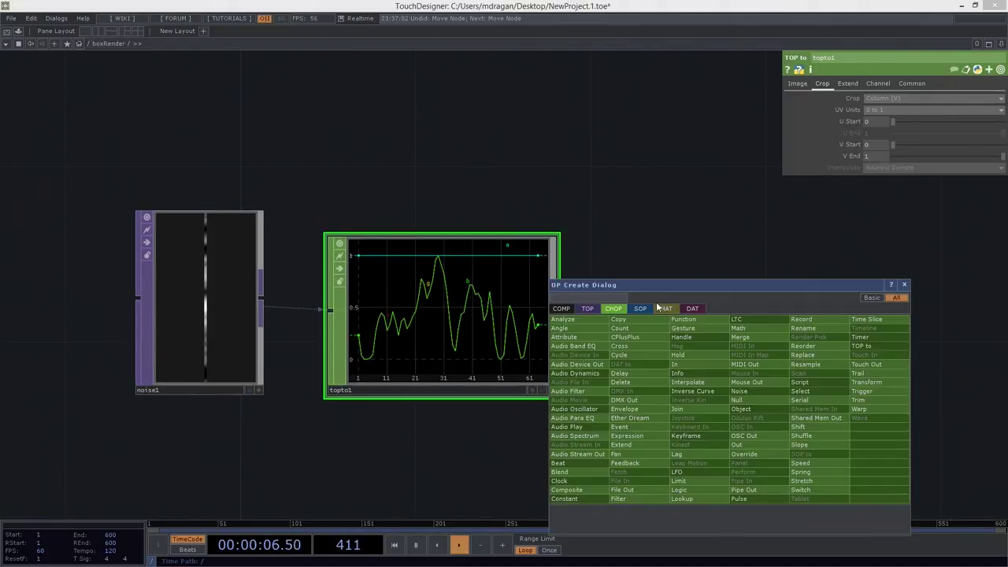
pyautogui.click(691, 309)
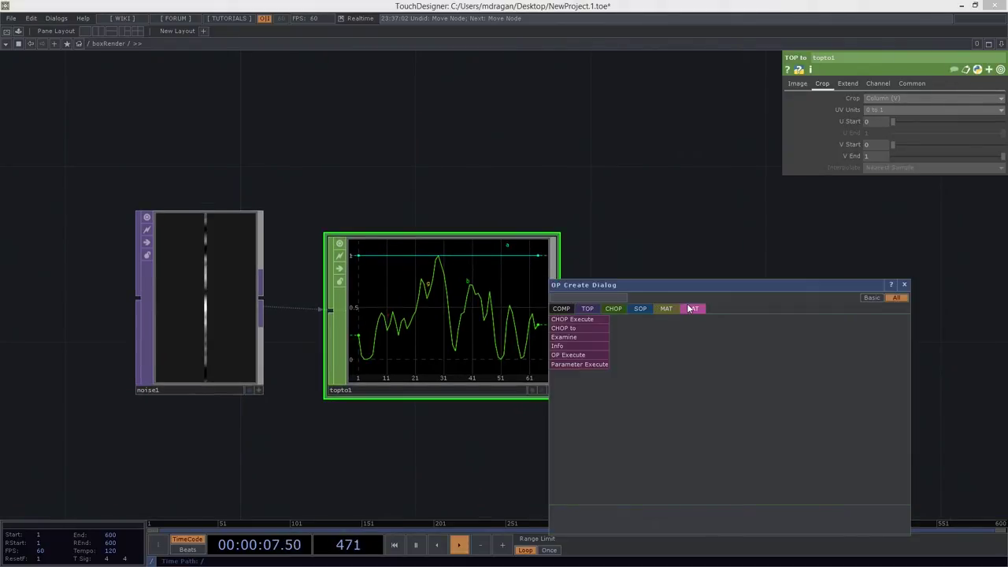
pyautogui.click(580, 328)
pyautogui.click(695, 318)
pyautogui.scroll(5, 778, 260)
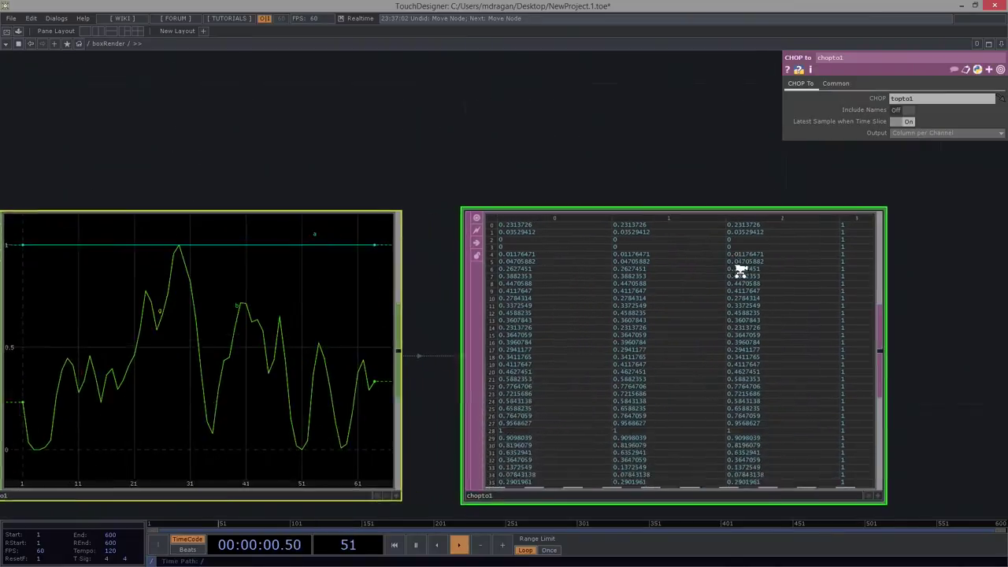
pyautogui.moveTo(929, 331); pyautogui.dragTo(896, 302, button='middle')
pyautogui.click(751, 403)
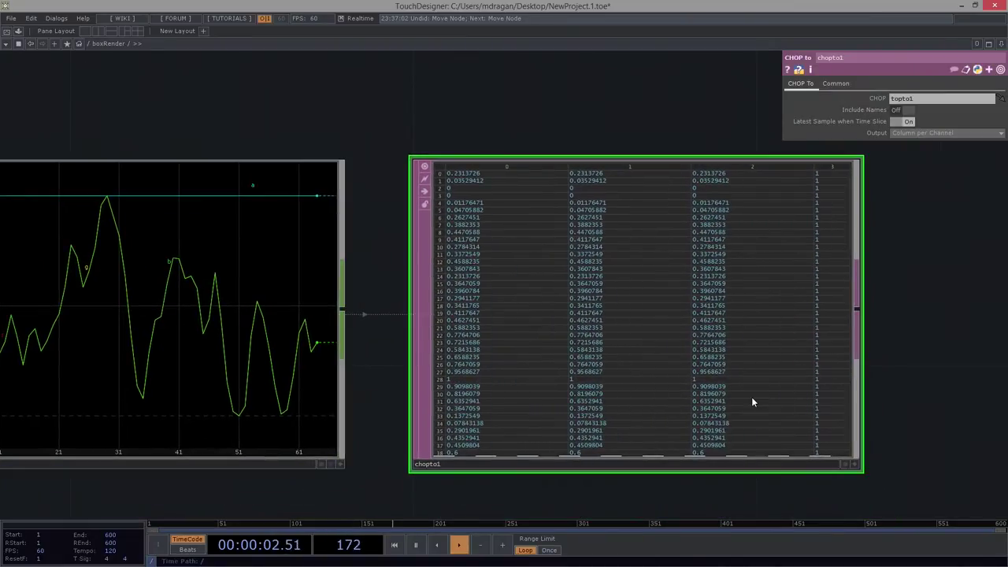
# Add a Table DAT to the network directly above chopto1.
pyautogui.scroll(-5, 921, 378)
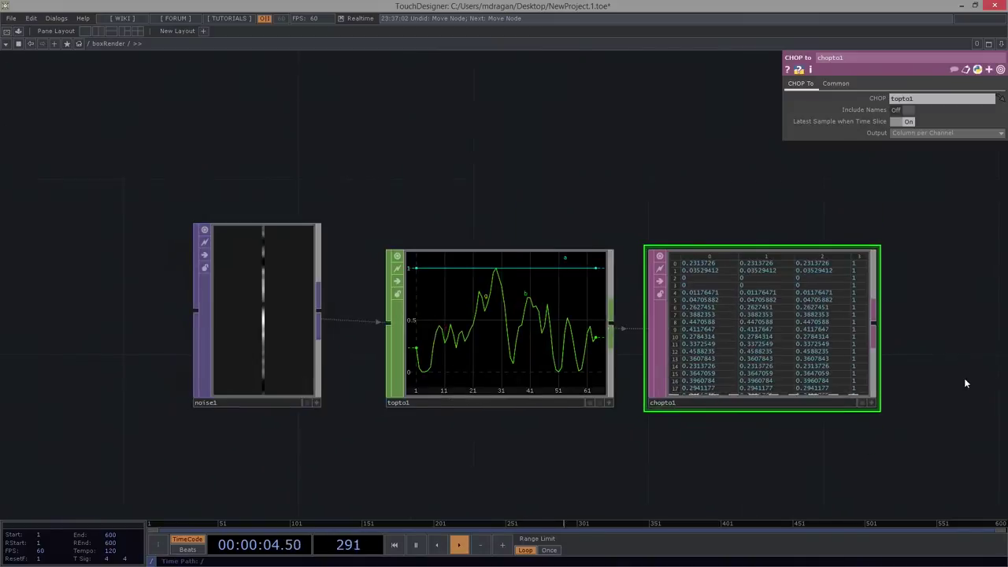
pyautogui.moveTo(963, 378); pyautogui.dragTo(664, 397)
pyautogui.press('Tab')
pyautogui.moveTo(581, 399); pyautogui.dragTo(649, 257)
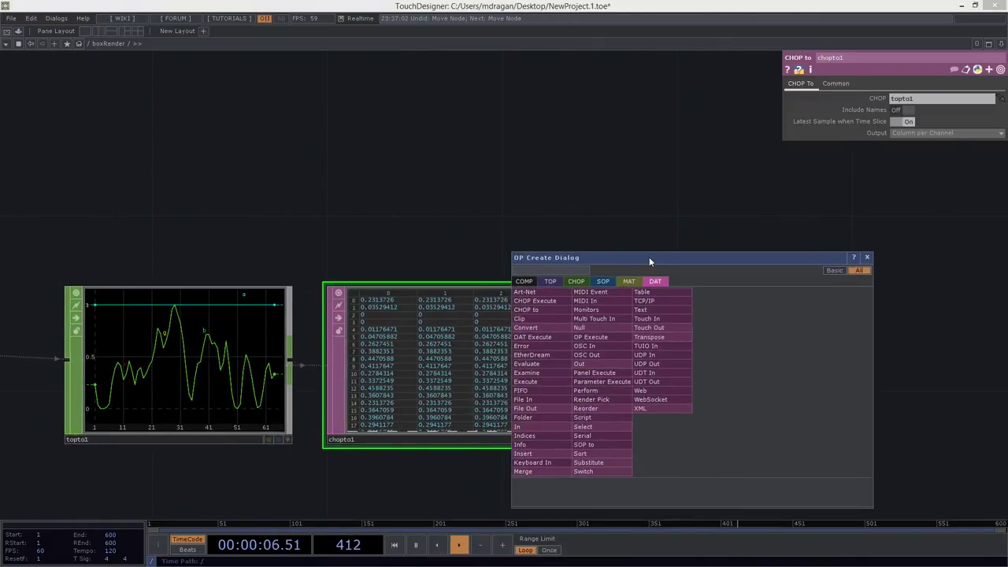
pyautogui.click(641, 291)
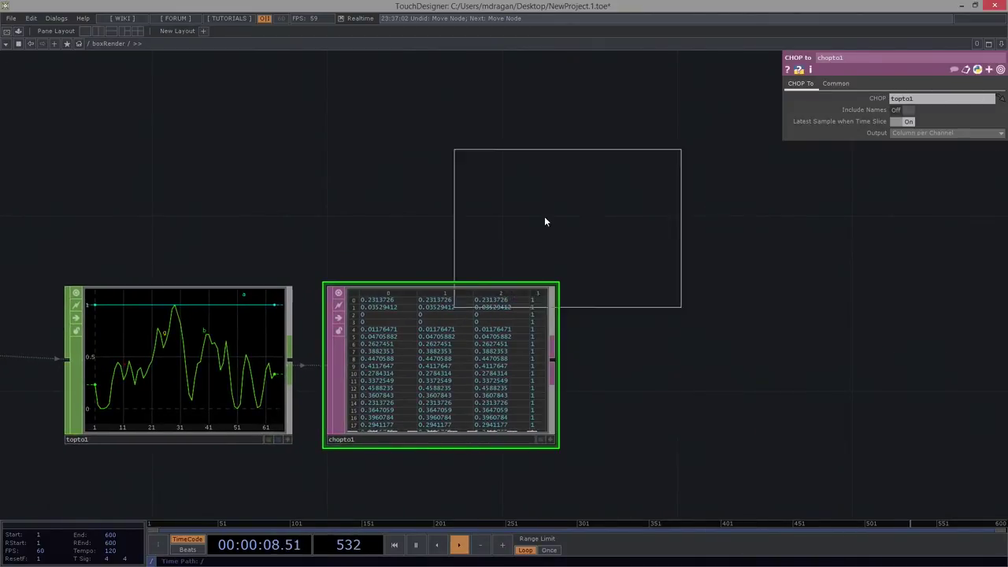
pyautogui.click(439, 159)
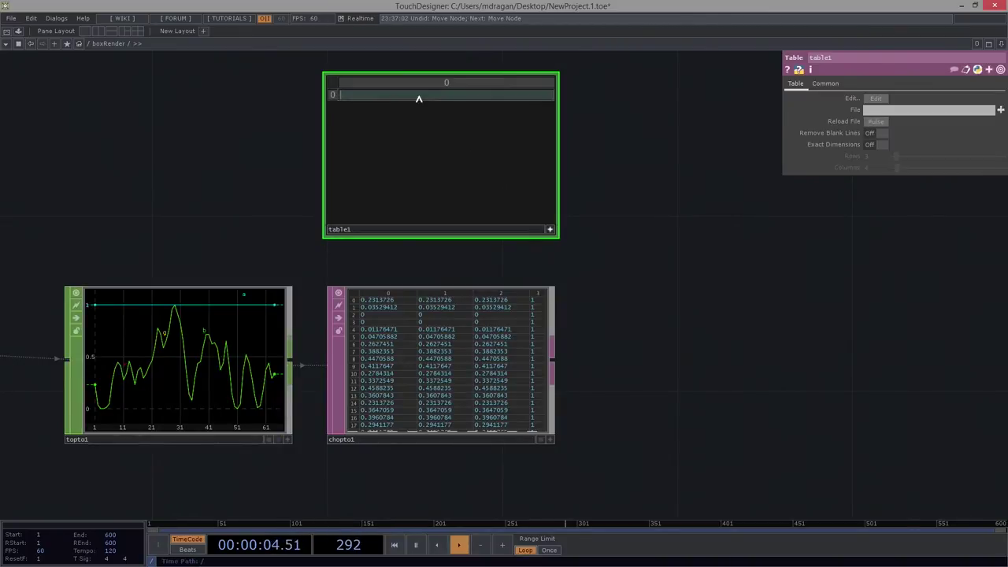
# Check the channel name settings of topto1 and turn on Include Names for chopto1.
pyautogui.scroll(3, 354, 307)
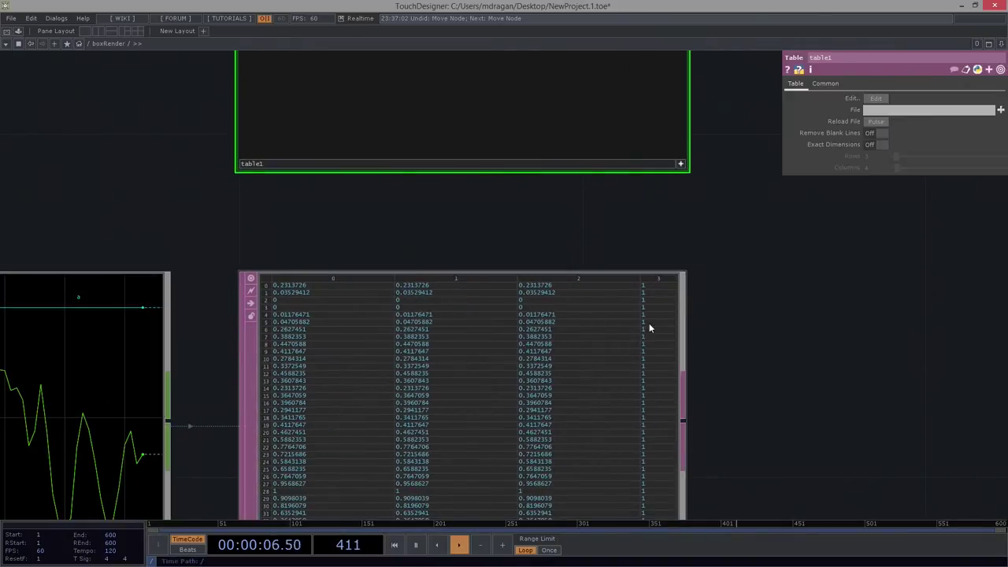
pyautogui.moveTo(278, 204); pyautogui.dragTo(670, 197)
pyautogui.click(383, 277)
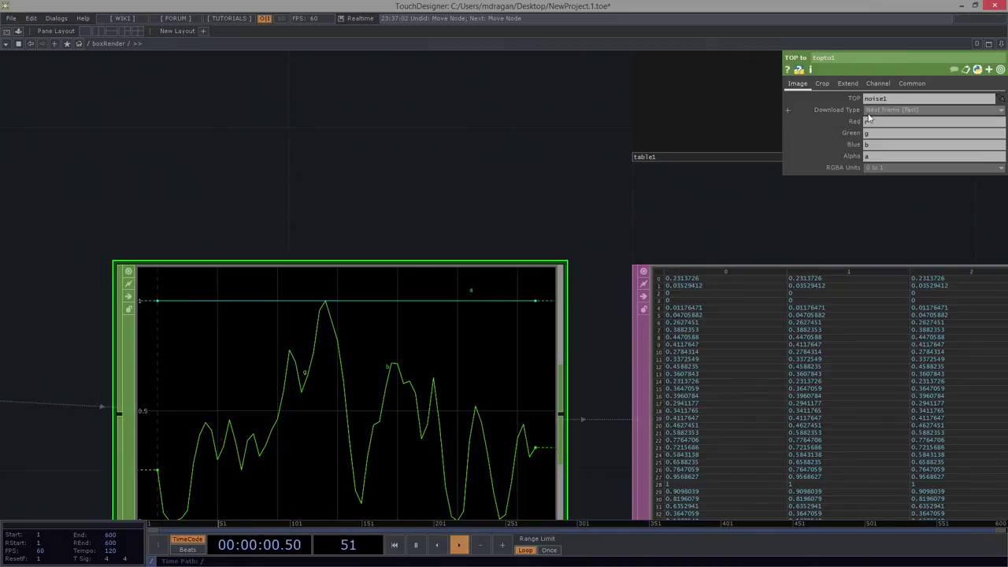
pyautogui.moveTo(761, 200); pyautogui.dragTo(283, 186)
pyautogui.scroll(-3, 292, 181)
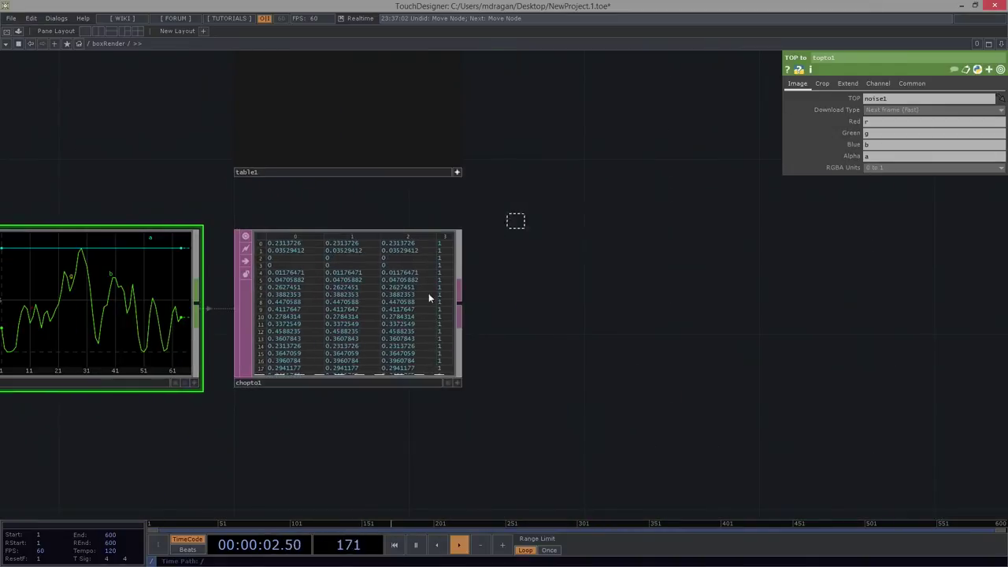
pyautogui.click(409, 294)
pyautogui.moveTo(895, 316); pyautogui.dragTo(991, 329)
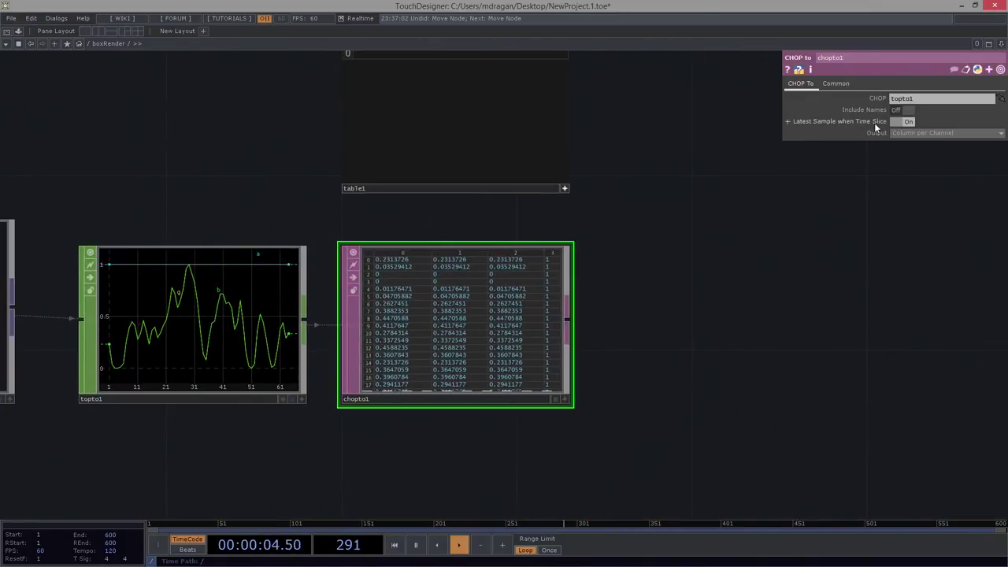
# Delete the empty table1 above chopto1.
pyautogui.click(565, 191)
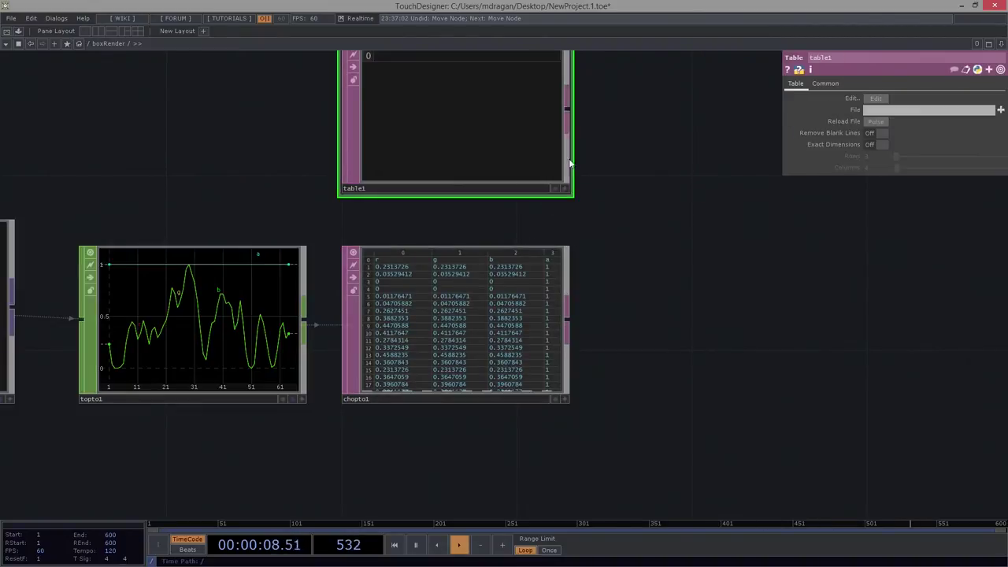
pyautogui.press('Delete')
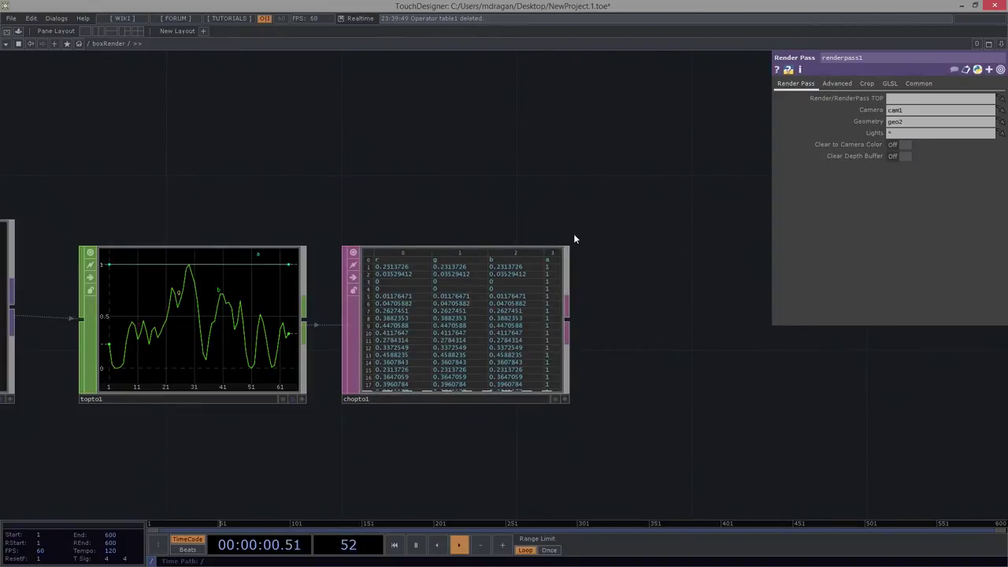
# Start inserting a DAT operator into the connection between sopto1 and the instance null.
pyautogui.scroll(3, 574, 236)
pyautogui.moveTo(574, 249); pyautogui.dragTo(342, 201)
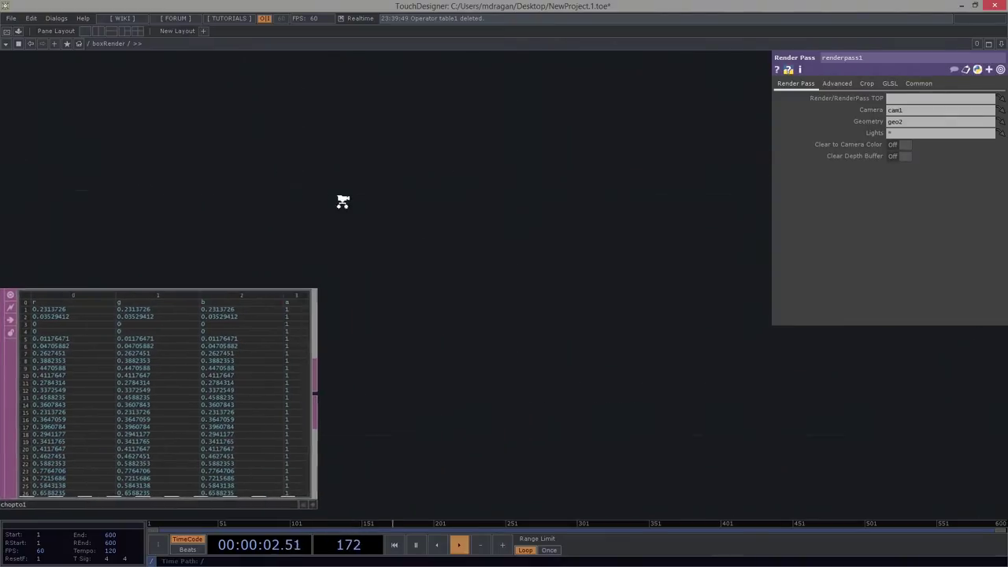
pyautogui.scroll(-4, 420, 260)
pyautogui.scroll(5, 329, 291)
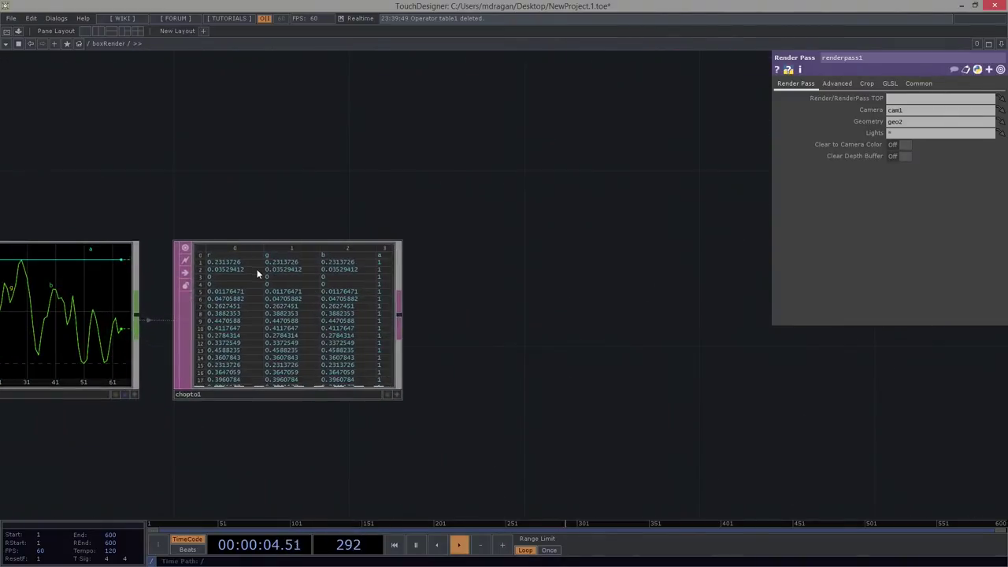
pyautogui.scroll(-4, 630, 169)
pyautogui.moveTo(641, 170); pyautogui.dragTo(359, 283)
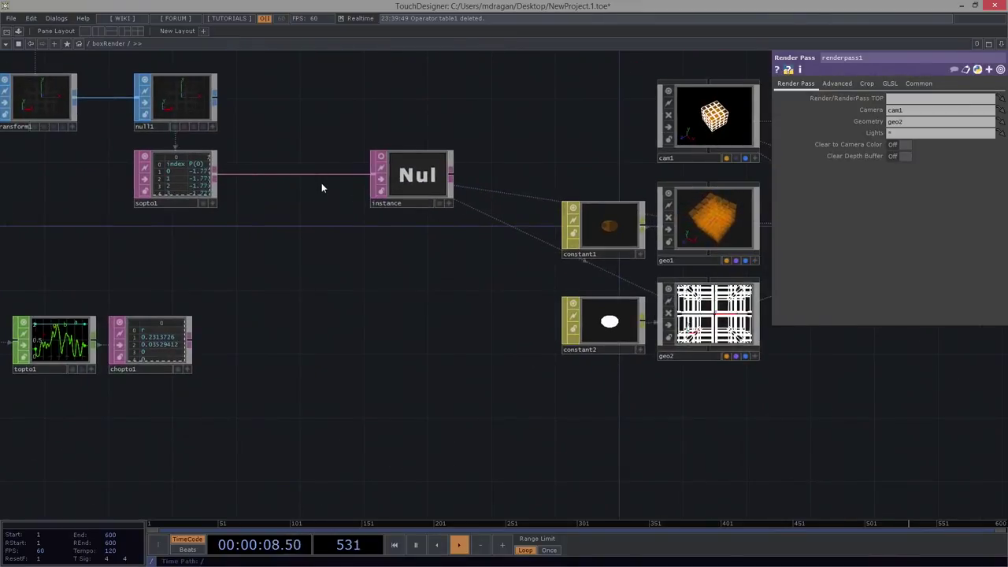
pyautogui.click(364, 161)
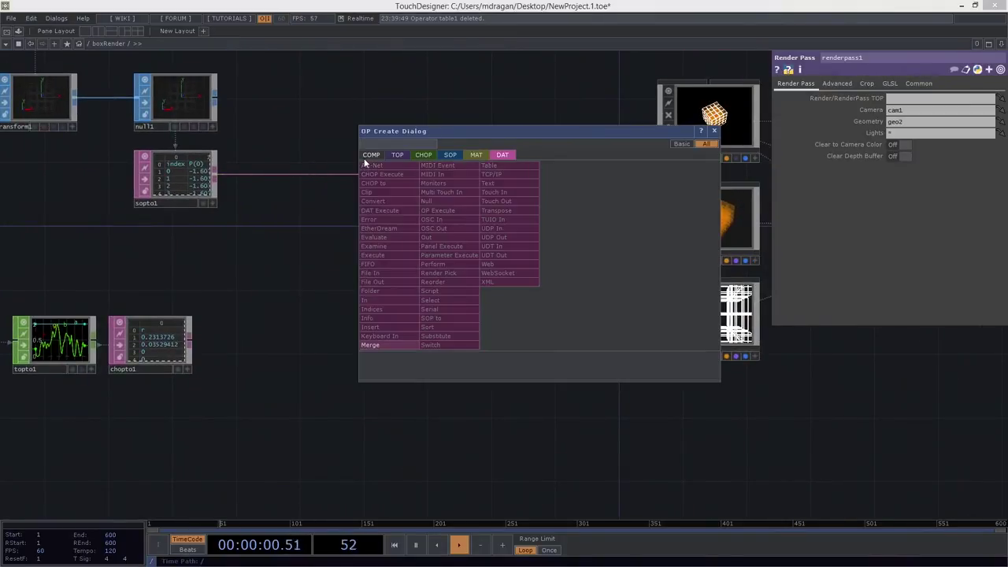
# Insert a Merge DAT between sopto1 and the instance Null, and shift the instance node to make room.
pyautogui.click(393, 345)
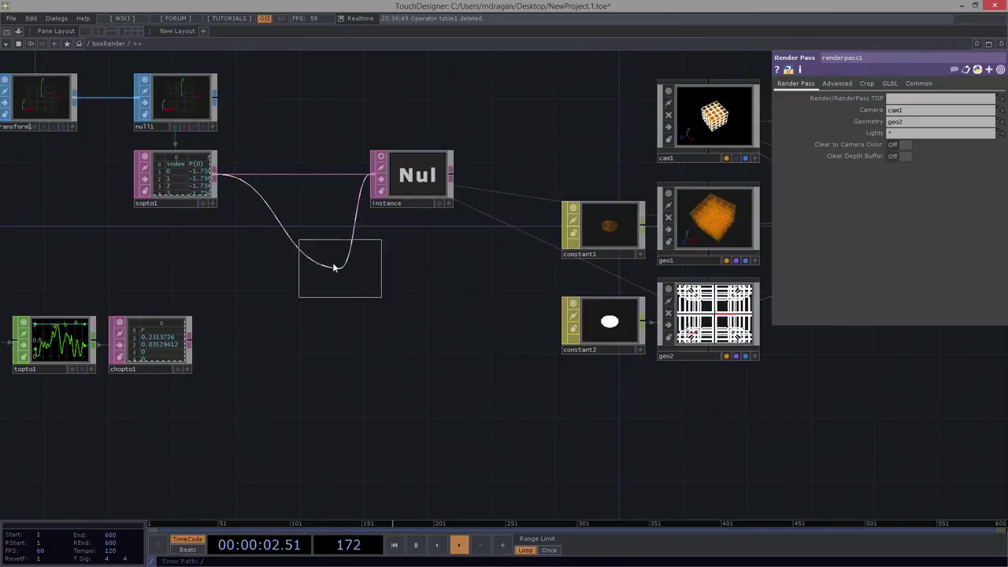
pyautogui.click(314, 242)
pyautogui.moveTo(416, 204); pyautogui.dragTo(441, 239)
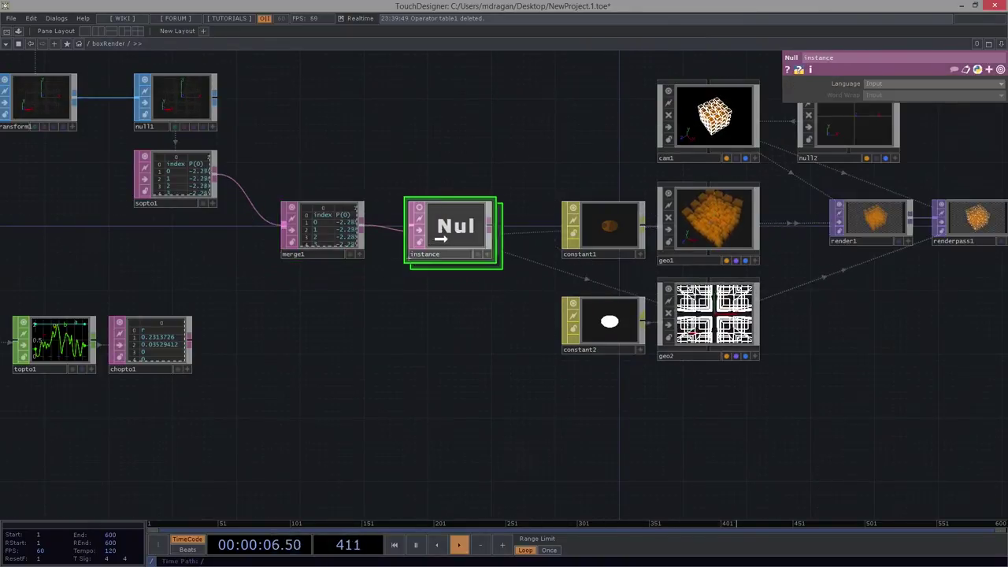
# Wire chopto1 into merge1 as a second input and line chopto1 up beneath sopto1.
pyautogui.moveTo(148, 288); pyautogui.dragTo(229, 286)
pyautogui.scroll(3, 229, 286)
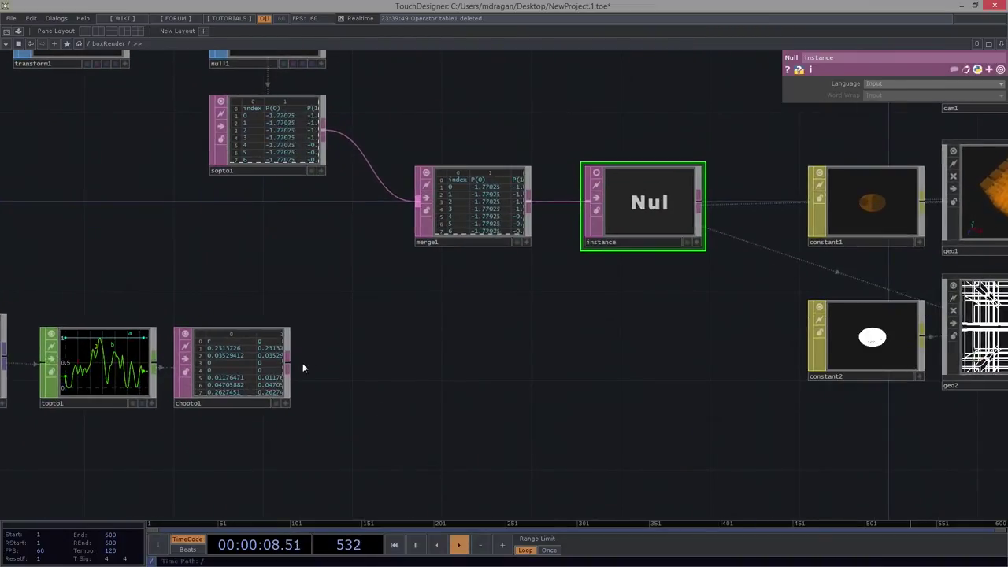
pyautogui.moveTo(287, 369); pyautogui.dragTo(310, 360)
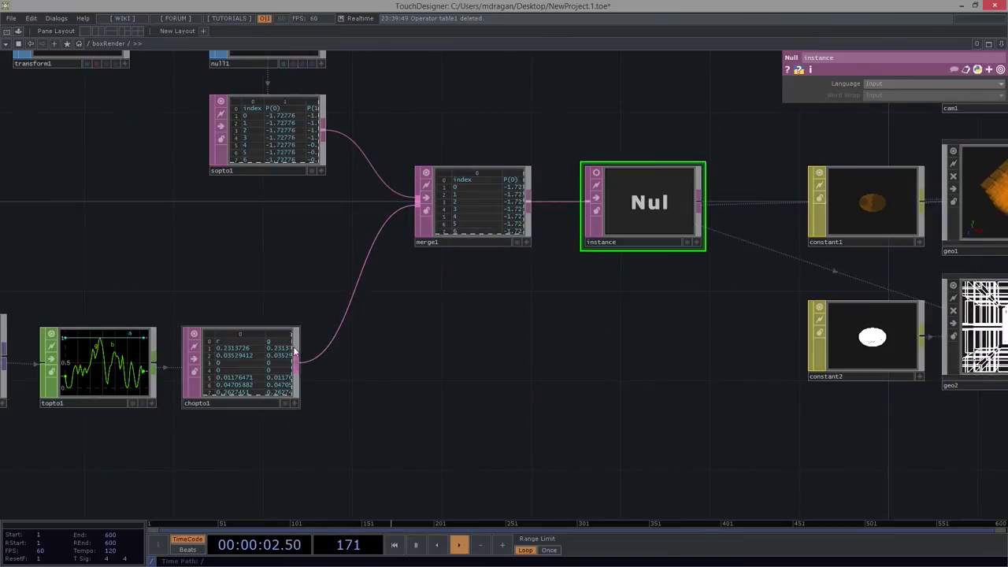
pyautogui.moveTo(294, 351)
pyautogui.mouseDown()
pyautogui.moveTo(306, 345)
pyautogui.moveTo(289, 346)
pyautogui.mouseUp()
# Examine the merge1 table from first to last row to see how the two inputs are combined.
pyautogui.scroll(5, 275, 231)
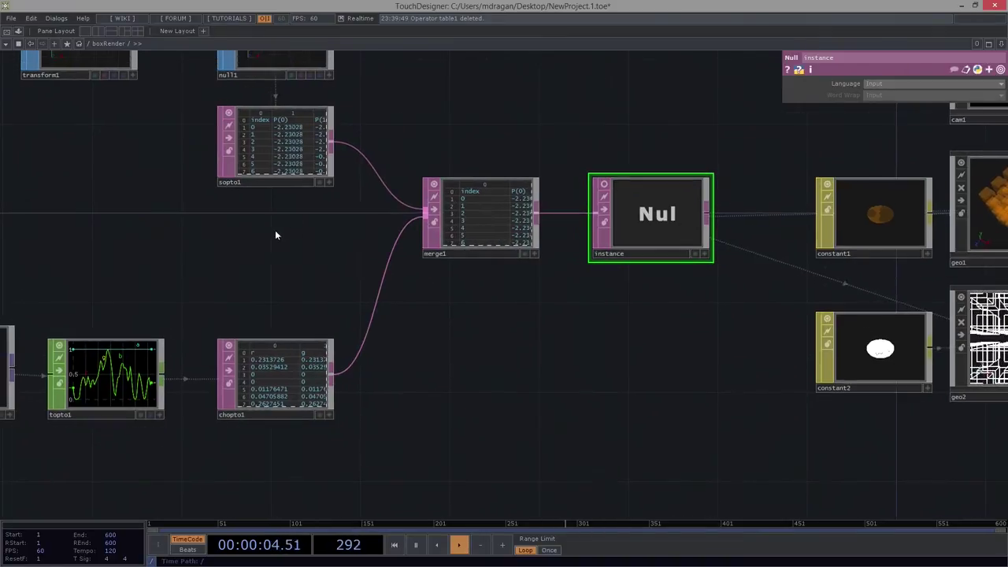
pyautogui.scroll(3, 454, 240)
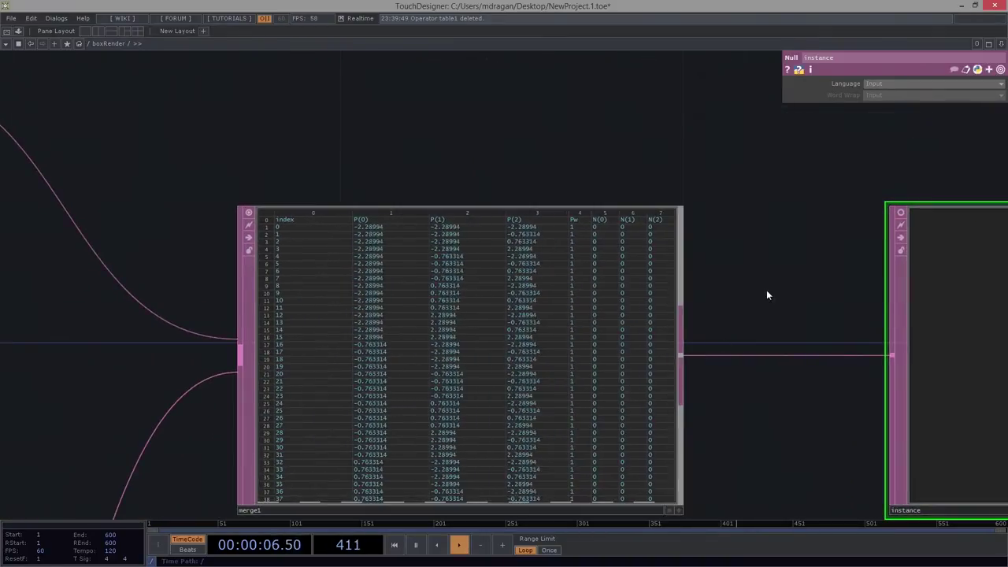
pyautogui.scroll(4, 653, 203)
pyautogui.scroll(-3, 771, 251)
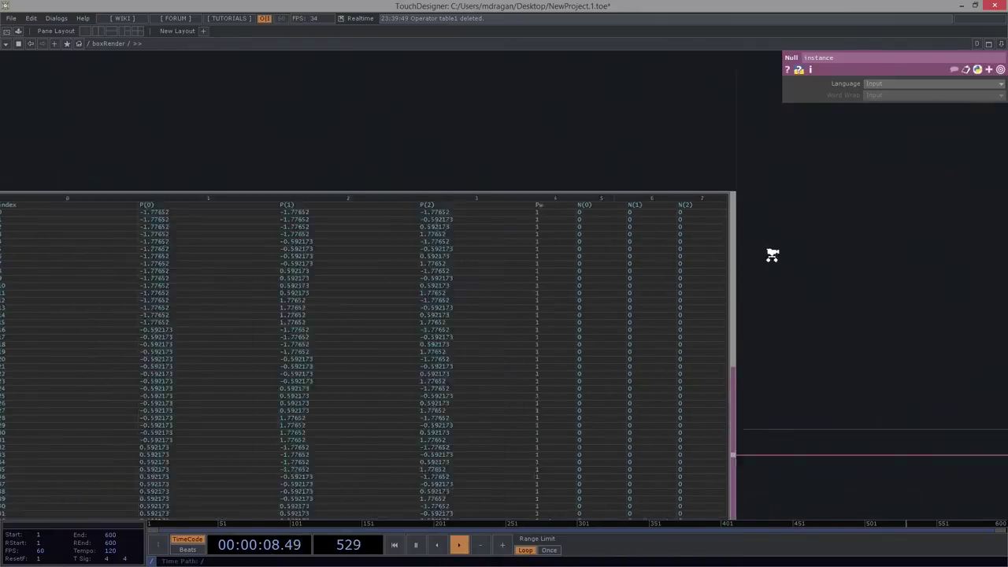
pyautogui.moveTo(791, 295); pyautogui.dragTo(799, 97)
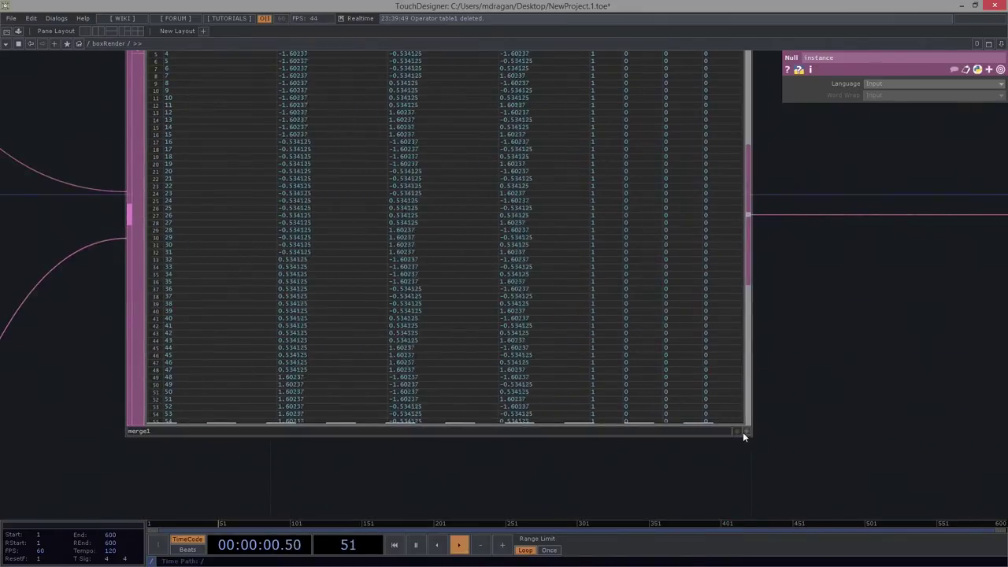
pyautogui.click(744, 431)
pyautogui.moveTo(748, 185); pyautogui.dragTo(751, 455)
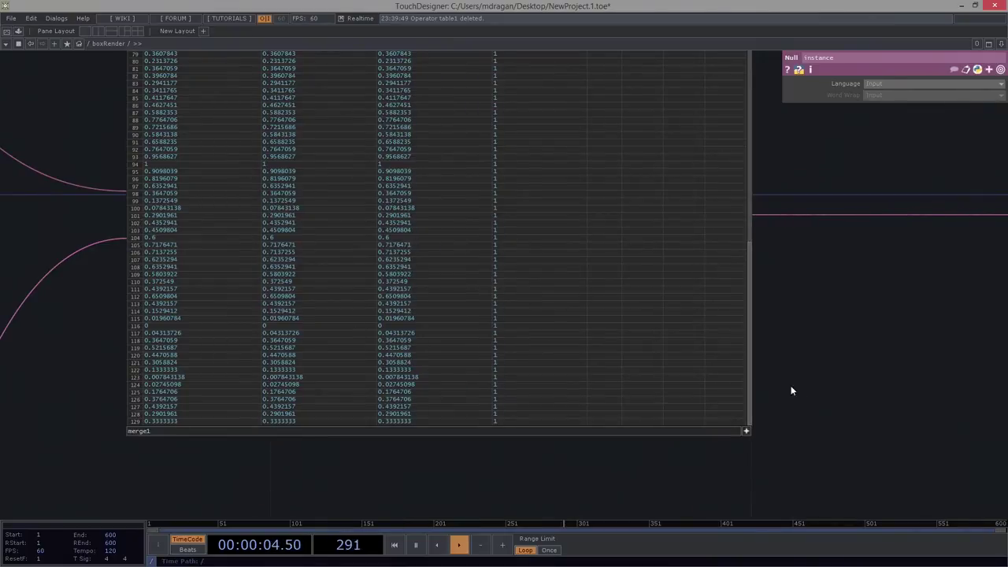
pyautogui.moveTo(747, 392); pyautogui.dragTo(699, 356)
pyautogui.click(747, 430)
# Set merge1 to combine its inputs with Append Columns and look through the merged table.
pyautogui.scroll(-3, 699, 356)
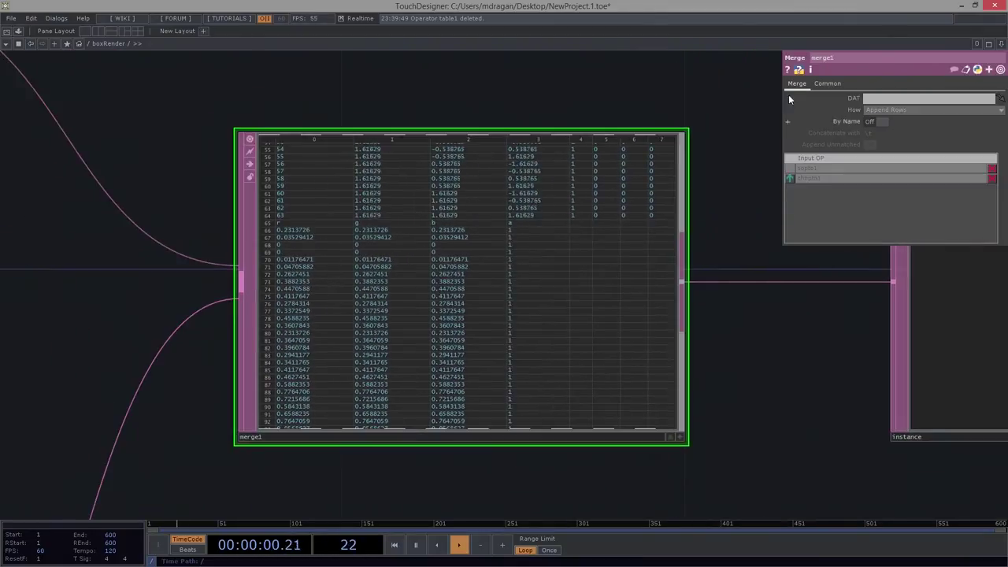
pyautogui.click(888, 109)
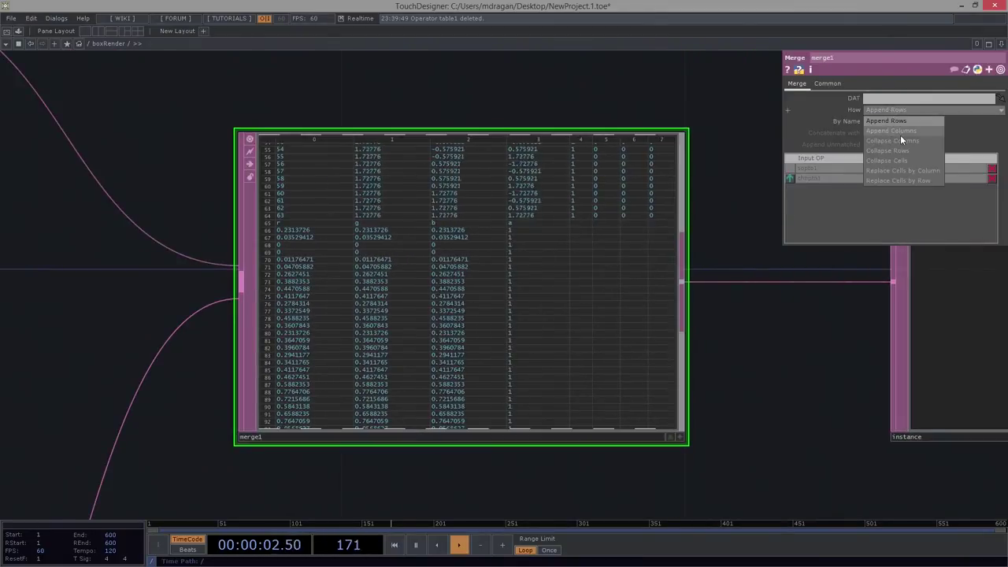
pyautogui.click(896, 131)
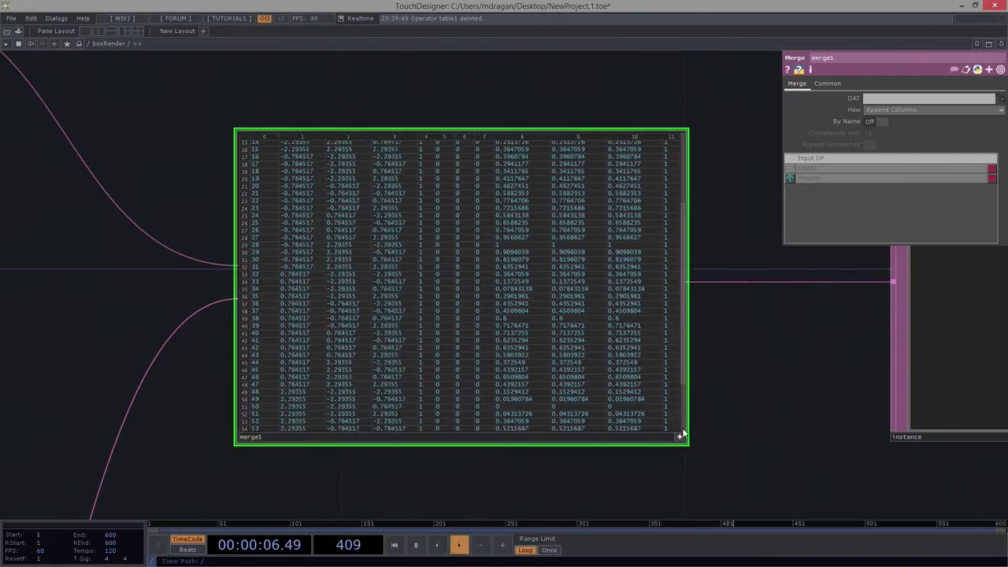
pyautogui.moveTo(681, 397); pyautogui.dragTo(688, 250)
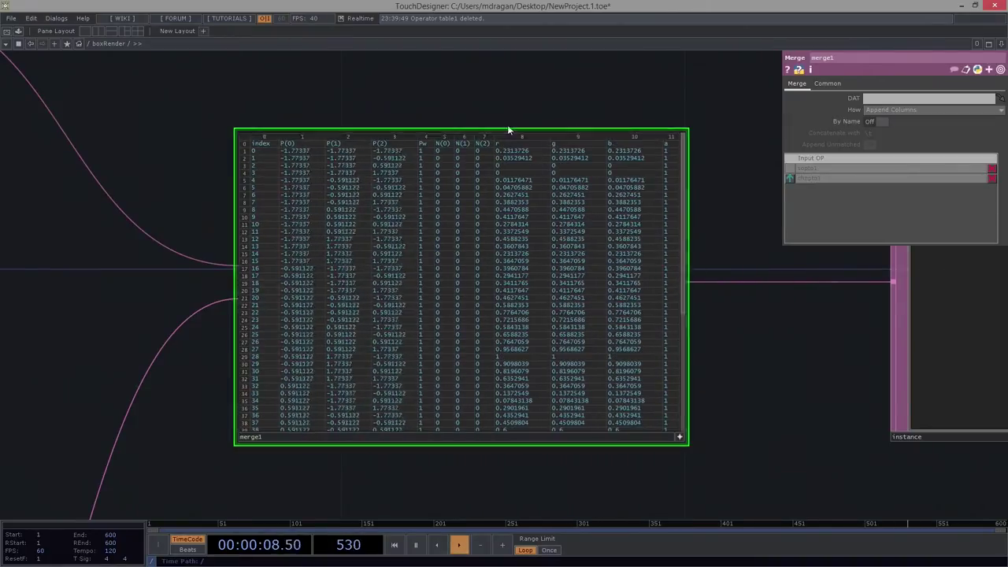
pyautogui.moveTo(644, 153); pyautogui.dragTo(712, 293)
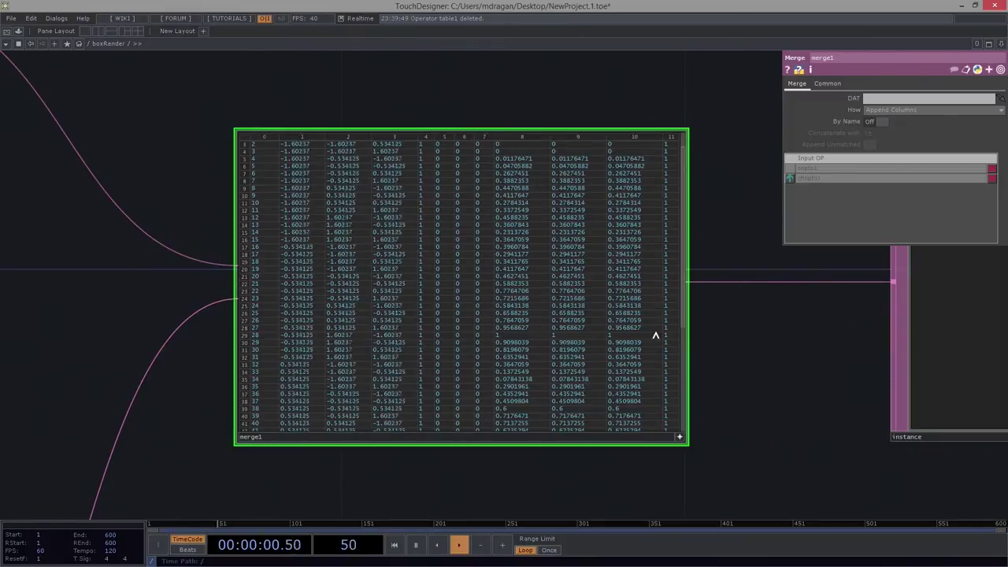
pyautogui.scroll(1, 655, 337)
pyautogui.click(681, 436)
# Assign the r column to the instance color R of geo1.
pyautogui.scroll(-5, 741, 423)
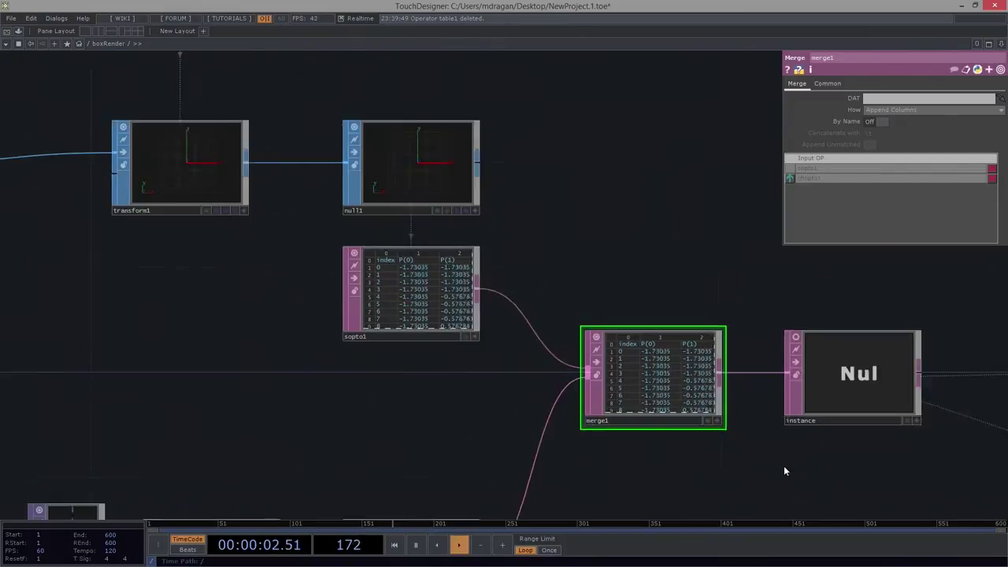
pyautogui.moveTo(994, 396); pyautogui.dragTo(837, 410)
pyautogui.moveTo(775, 302); pyautogui.dragTo(370, 142)
pyautogui.scroll(3, 792, 372)
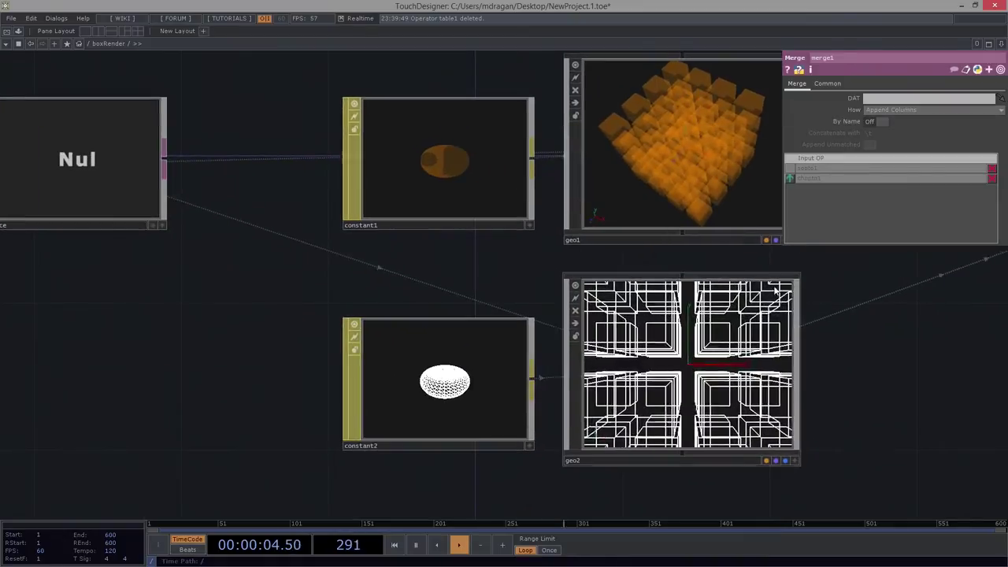
pyautogui.click(624, 153)
pyautogui.moveTo(956, 502); pyautogui.dragTo(616, 548)
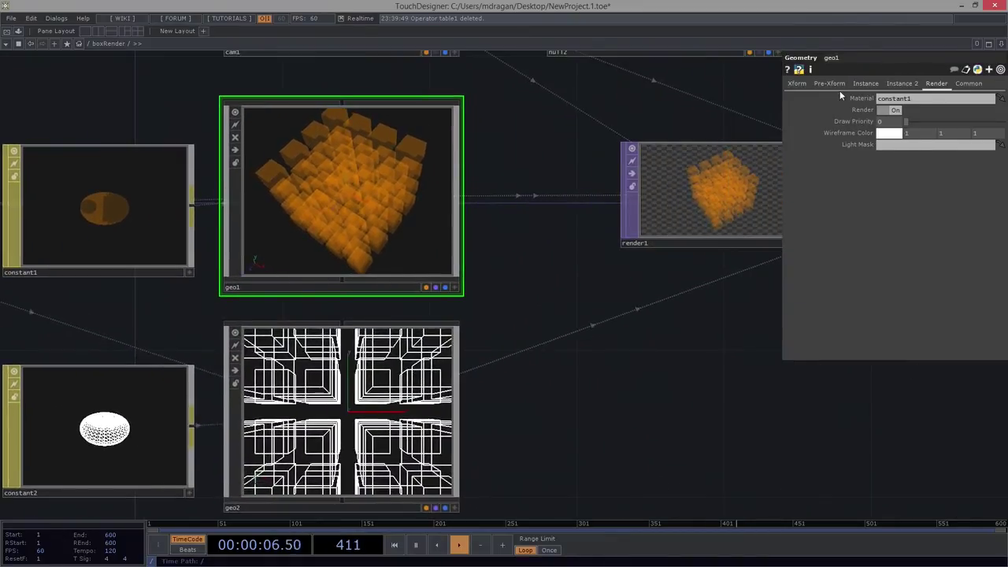
pyautogui.click(866, 84)
pyautogui.click(901, 85)
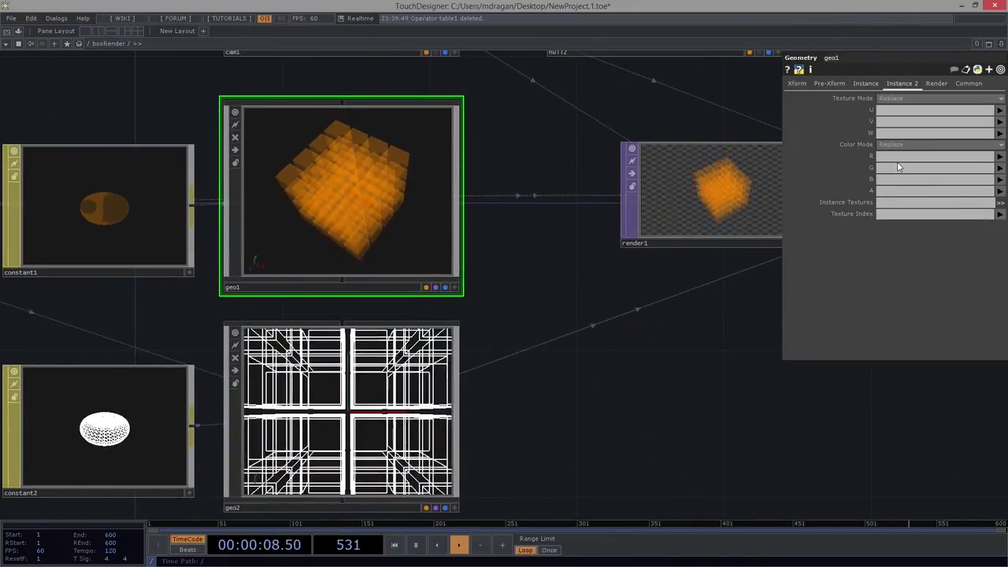
pyautogui.click(999, 158)
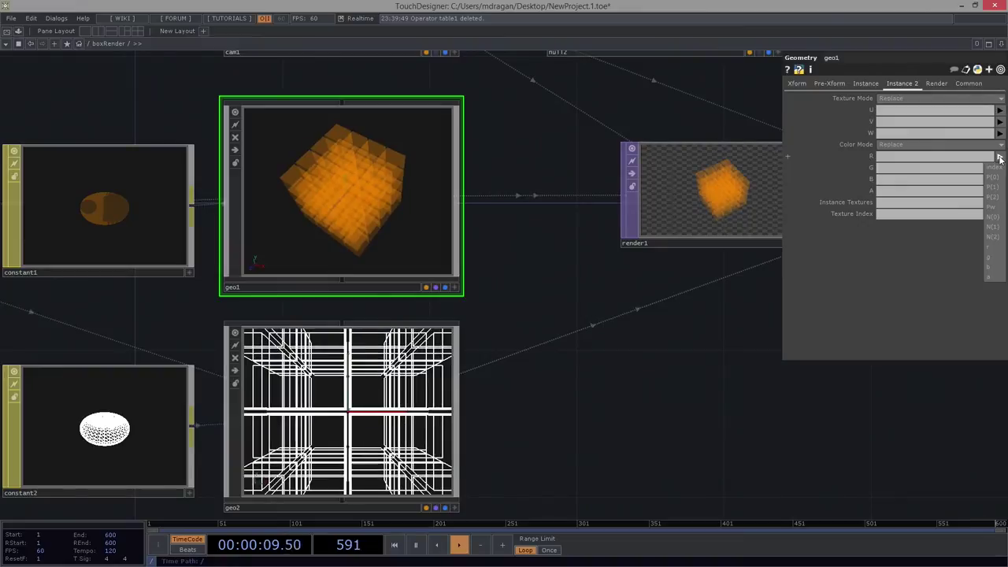
pyautogui.click(1000, 248)
# Assign the g, b and a columns to the instance color G, B and A of geo1.
pyautogui.click(916, 167)
pyautogui.write('g')
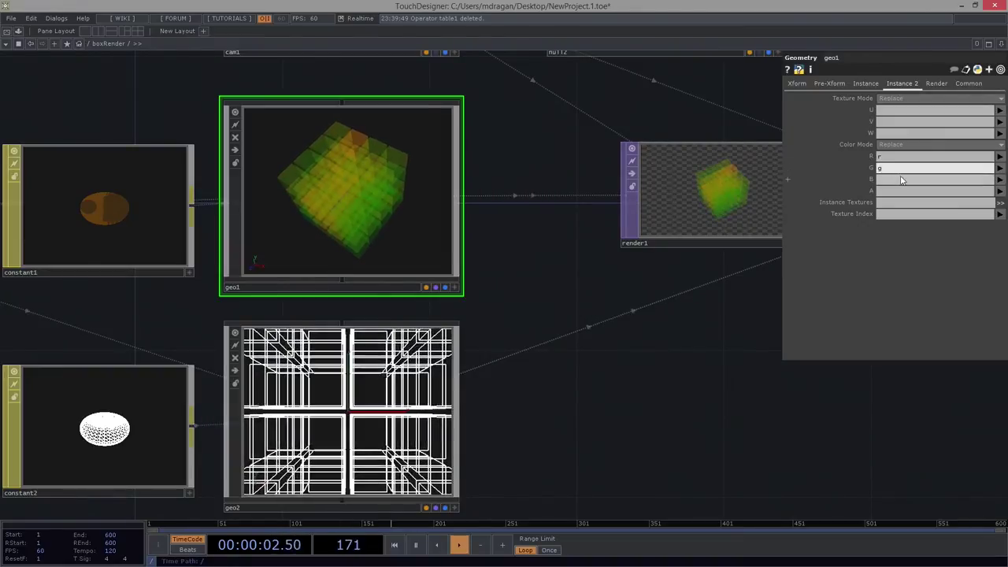
pyautogui.click(900, 180)
pyautogui.write('b')
pyautogui.click(895, 192)
pyautogui.write('a')
pyautogui.click(753, 392)
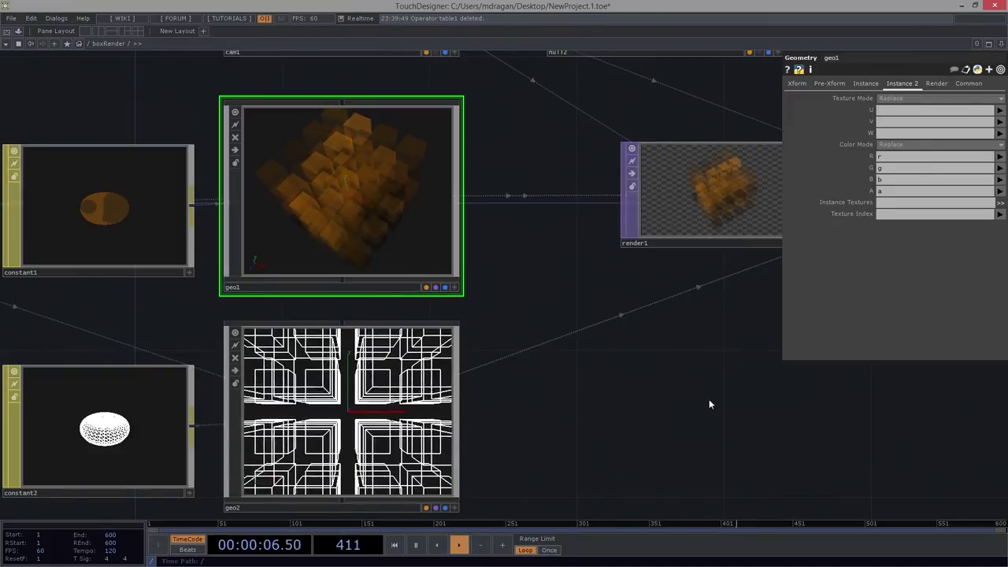
# Change the color of the constant1 material to white by reducing its saturation to 0.
pyautogui.moveTo(709, 403); pyautogui.dragTo(532, 453)
pyautogui.moveTo(587, 309); pyautogui.dragTo(474, 327)
pyautogui.scroll(7, 679, 261)
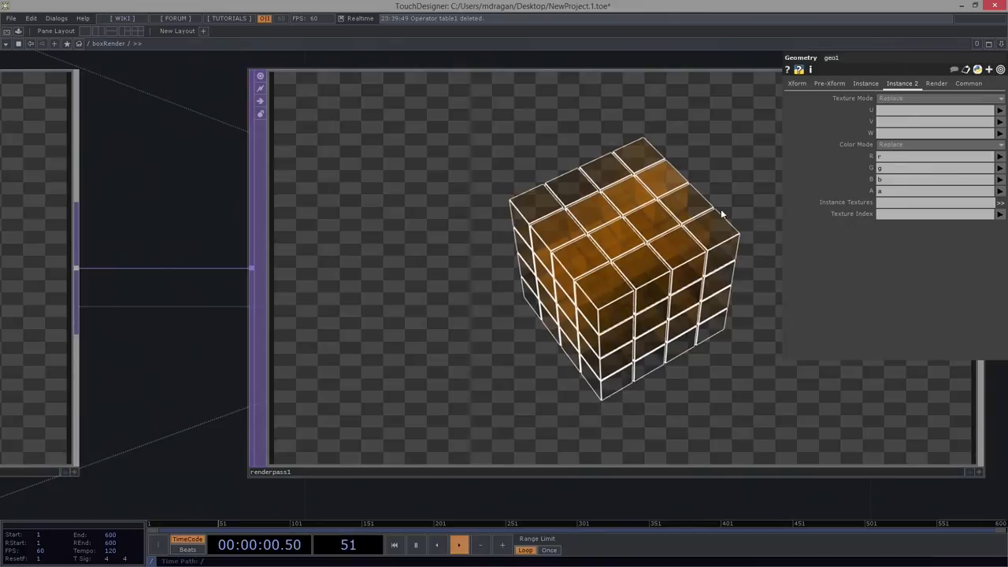
pyautogui.scroll(-7, 658, 353)
pyautogui.moveTo(388, 417); pyautogui.dragTo(933, 354)
pyautogui.click(359, 301)
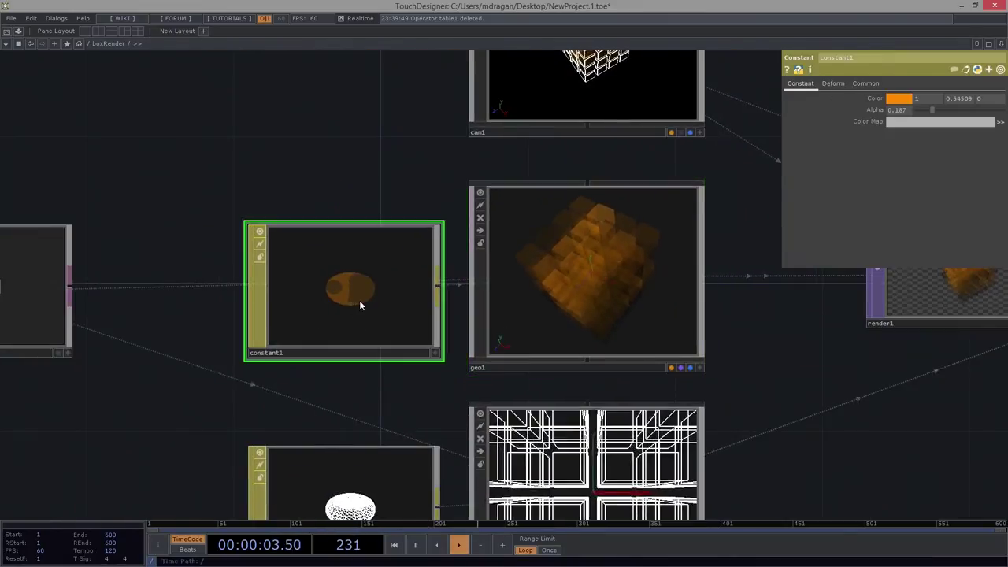
pyautogui.click(895, 99)
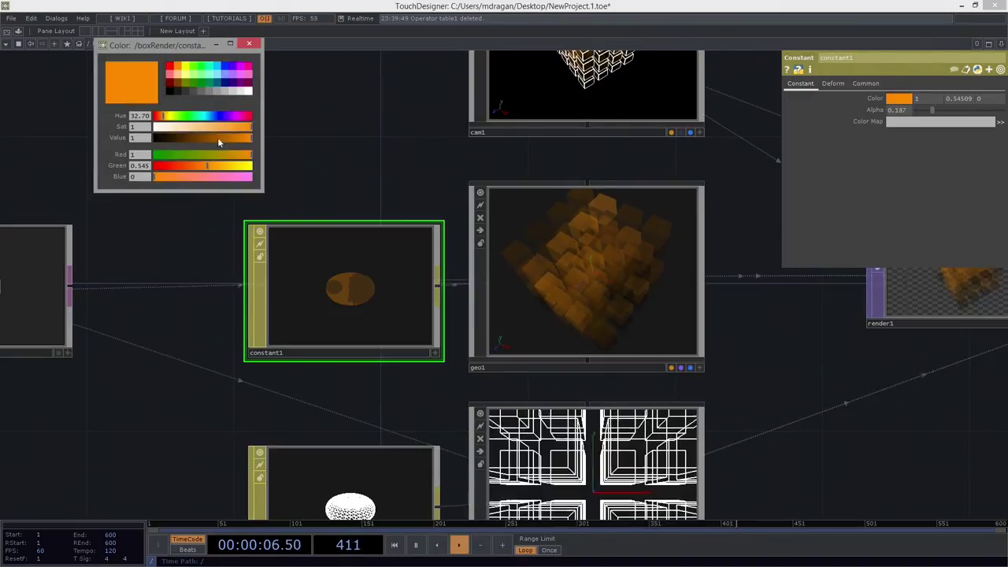
pyautogui.moveTo(212, 126); pyautogui.dragTo(34, 137)
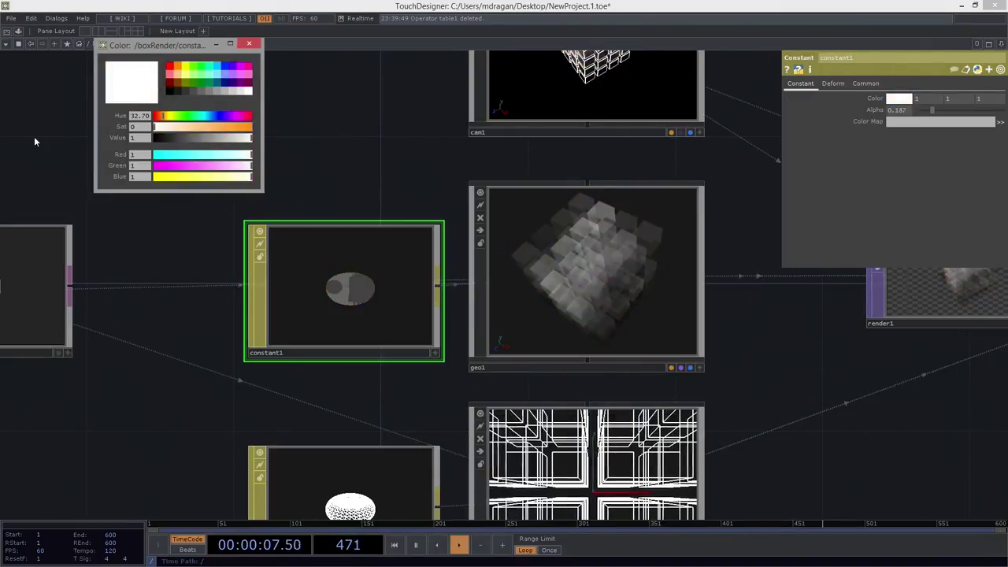
pyautogui.click(248, 44)
# Turn Monochrome off on the noise1 TOP so it generates colored noise.
pyautogui.moveTo(819, 351); pyautogui.dragTo(66, 330)
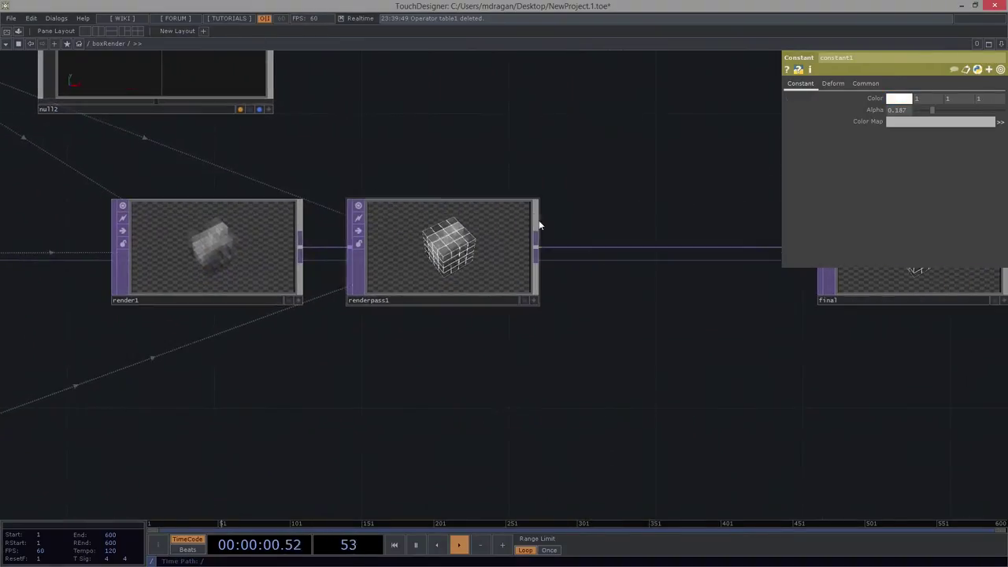
pyautogui.scroll(7, 567, 252)
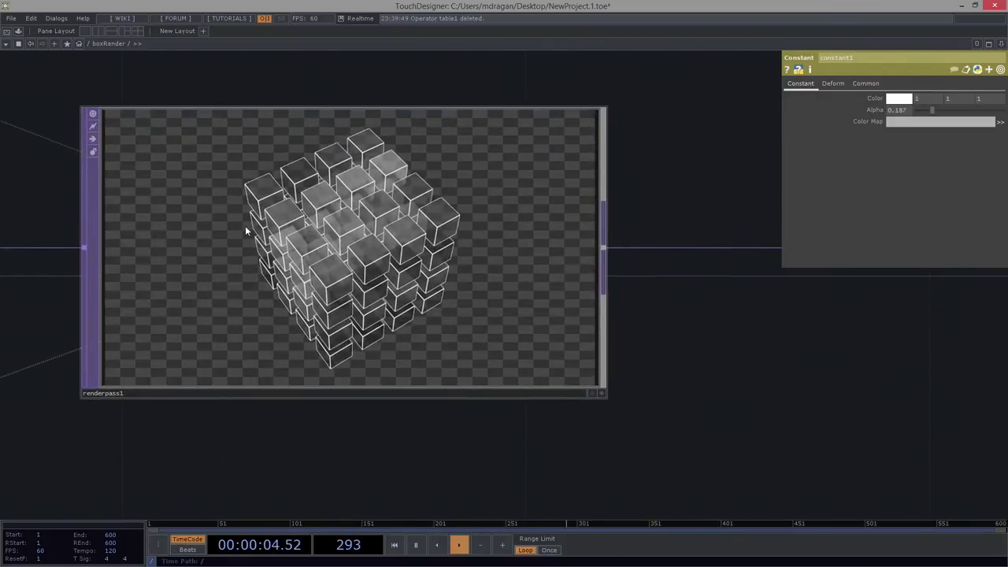
pyautogui.scroll(-2, 245, 228)
pyautogui.moveTo(682, 291); pyautogui.dragTo(713, 284)
pyautogui.scroll(2, 675, 330)
pyautogui.scroll(-5, 674, 331)
pyautogui.moveTo(205, 352); pyautogui.dragTo(822, 335)
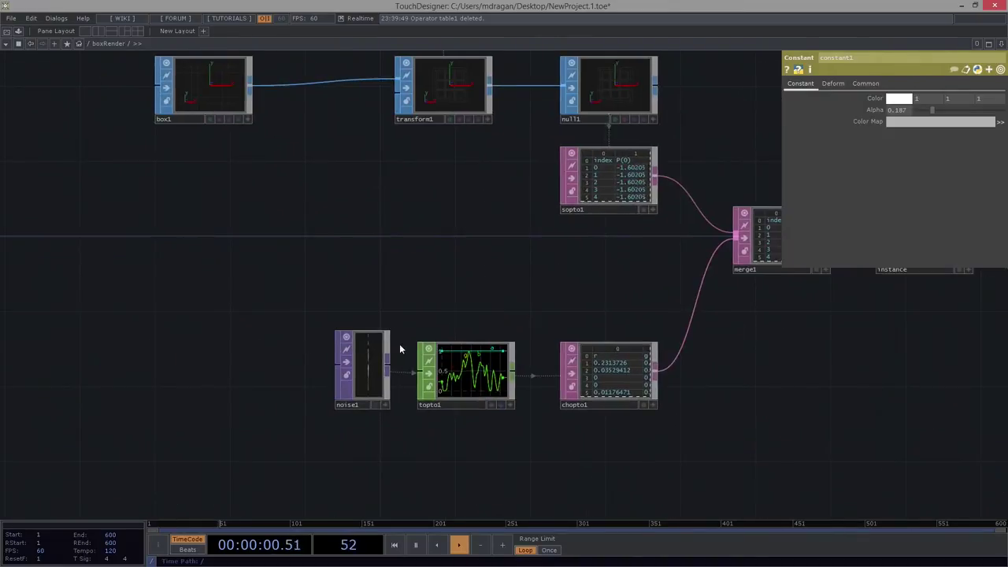
pyautogui.scroll(3, 399, 348)
pyautogui.click(316, 370)
pyautogui.scroll(2, 310, 398)
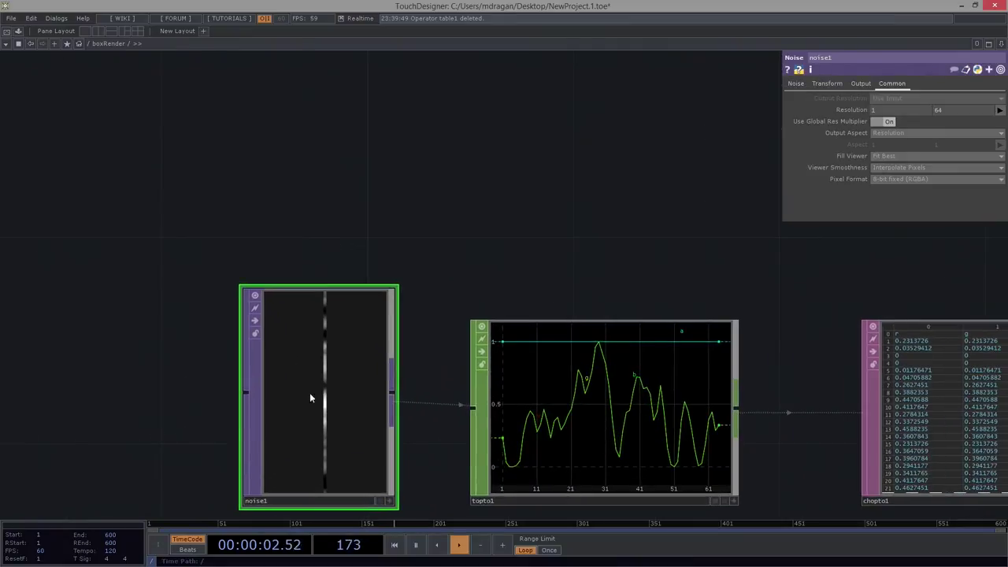
pyautogui.moveTo(610, 238); pyautogui.dragTo(609, 157)
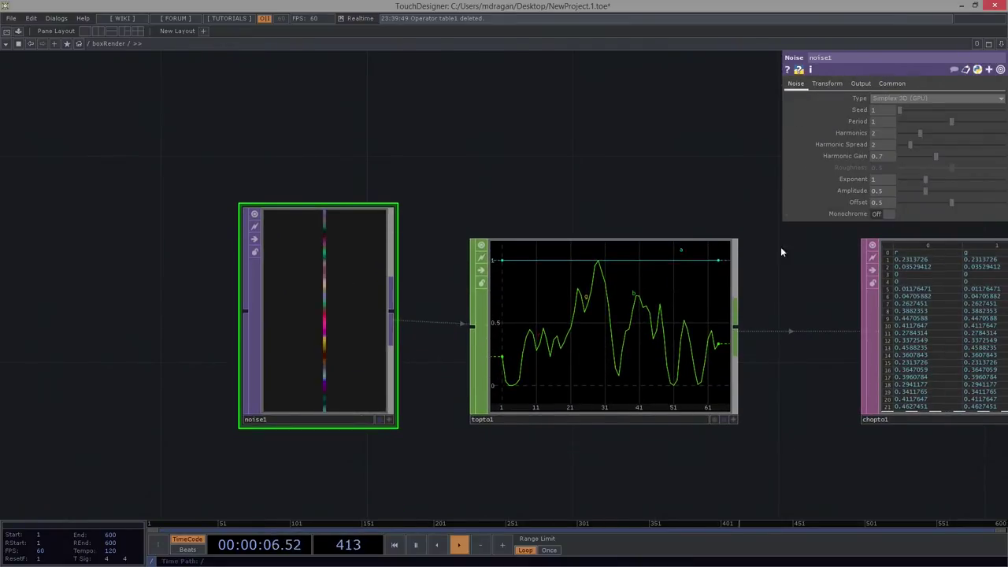
# Turn off the node viewers of topto1 and chopto1.
pyautogui.click(481, 245)
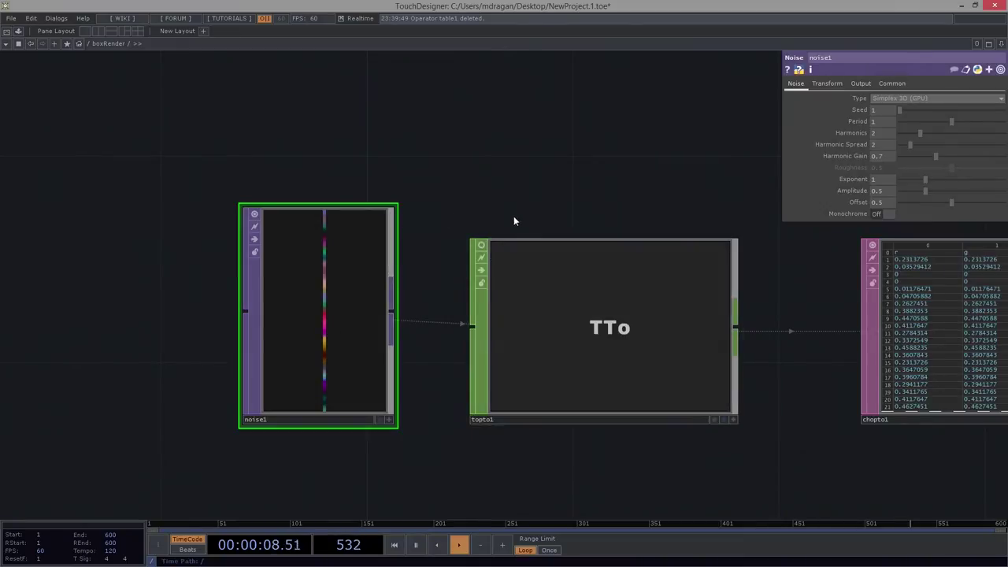
pyautogui.moveTo(819, 303); pyautogui.dragTo(787, 308)
pyautogui.click(451, 249)
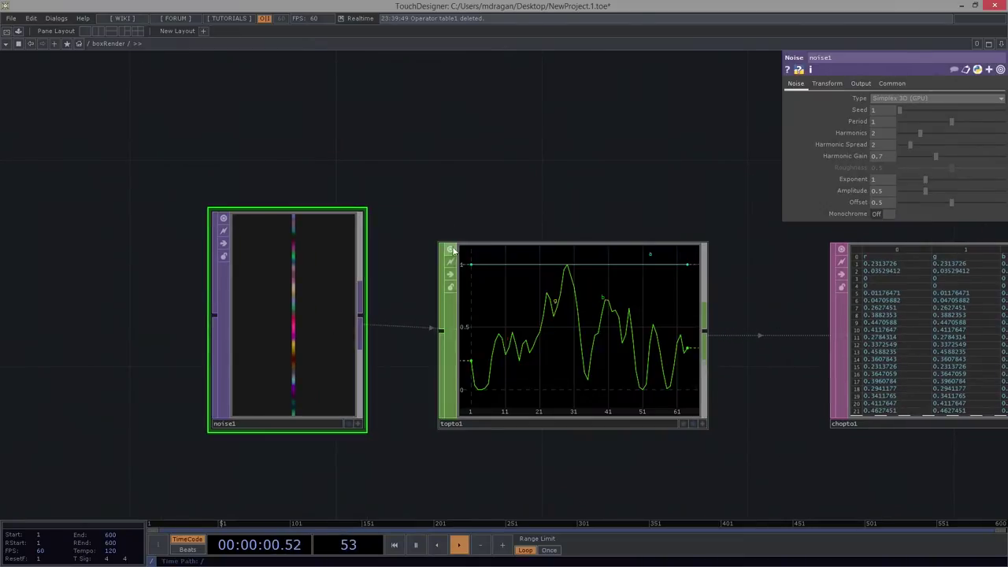
pyautogui.click(449, 251)
pyautogui.moveTo(618, 200); pyautogui.dragTo(361, 202)
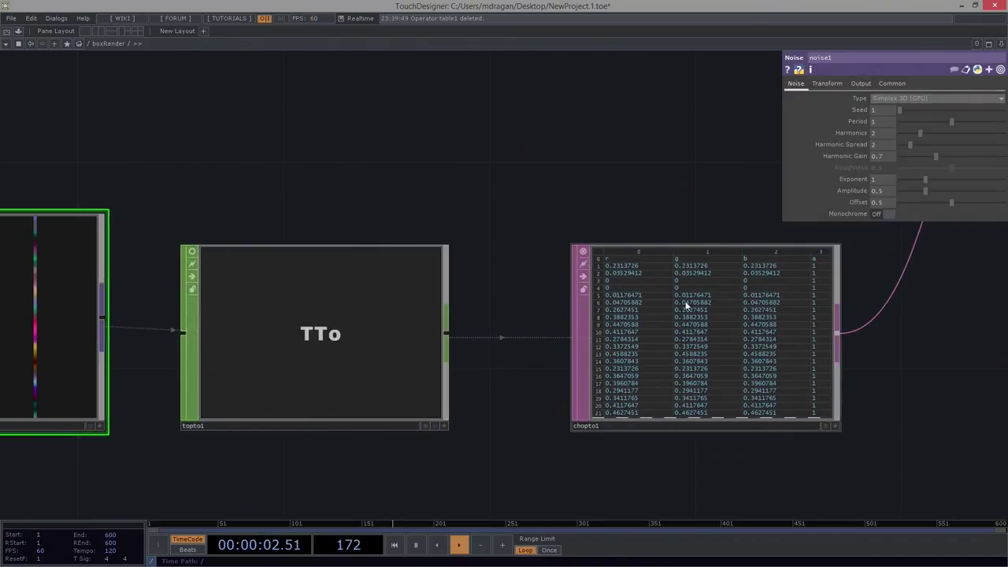
pyautogui.click(584, 253)
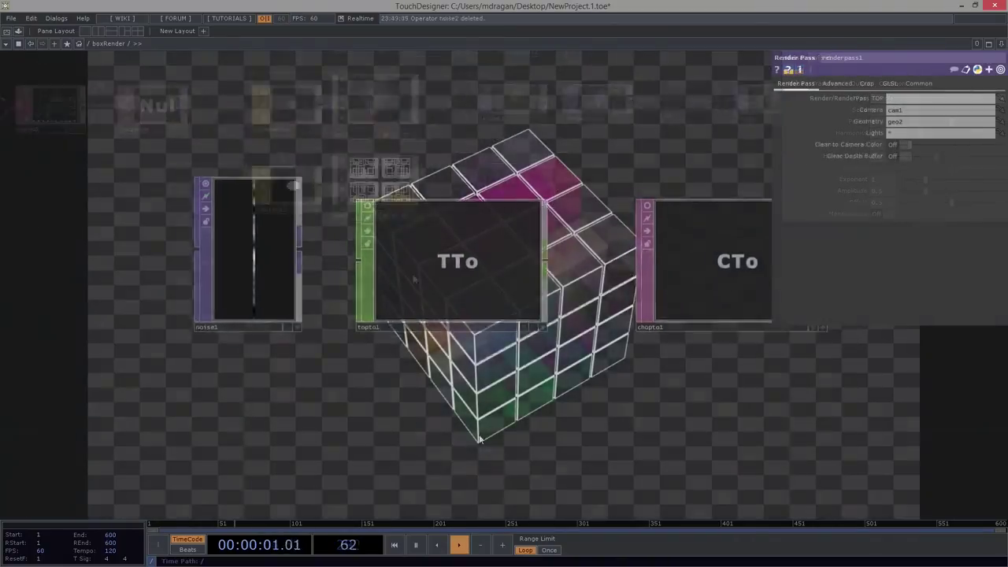
# Animate the noise1 TOP by setting its Z translation to the expression absTime.seconds.
pyautogui.click(300, 285)
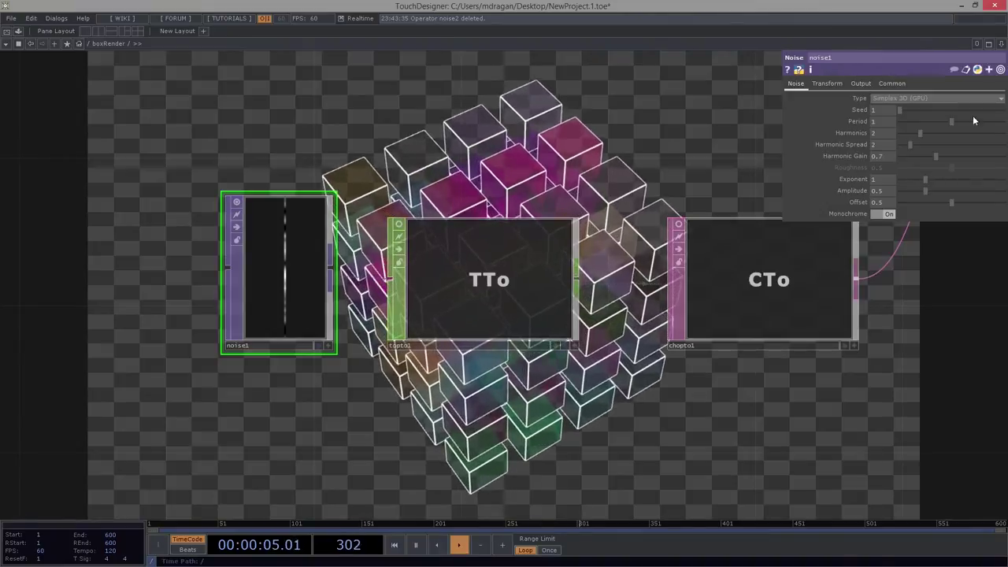
pyautogui.click(827, 83)
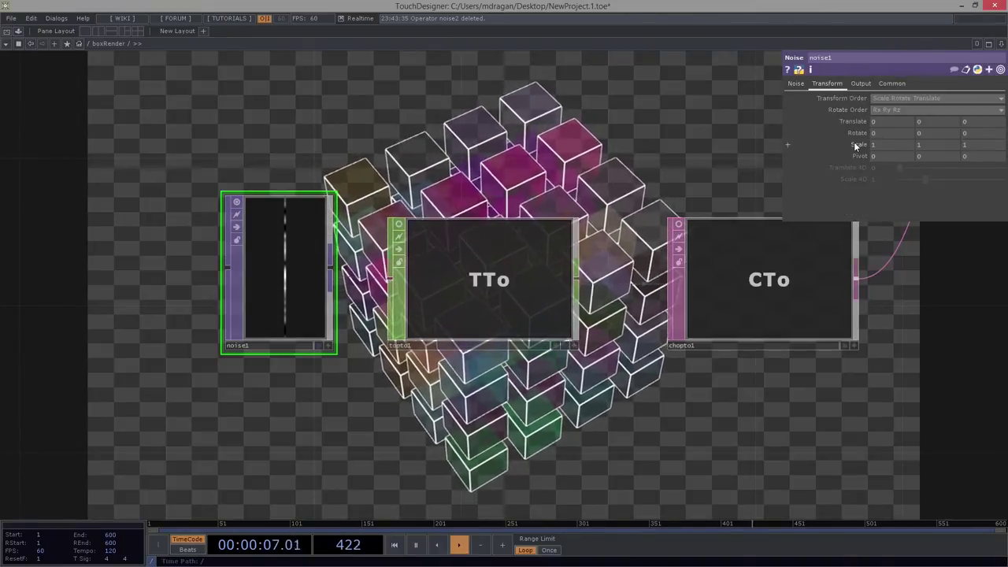
pyautogui.click(855, 123)
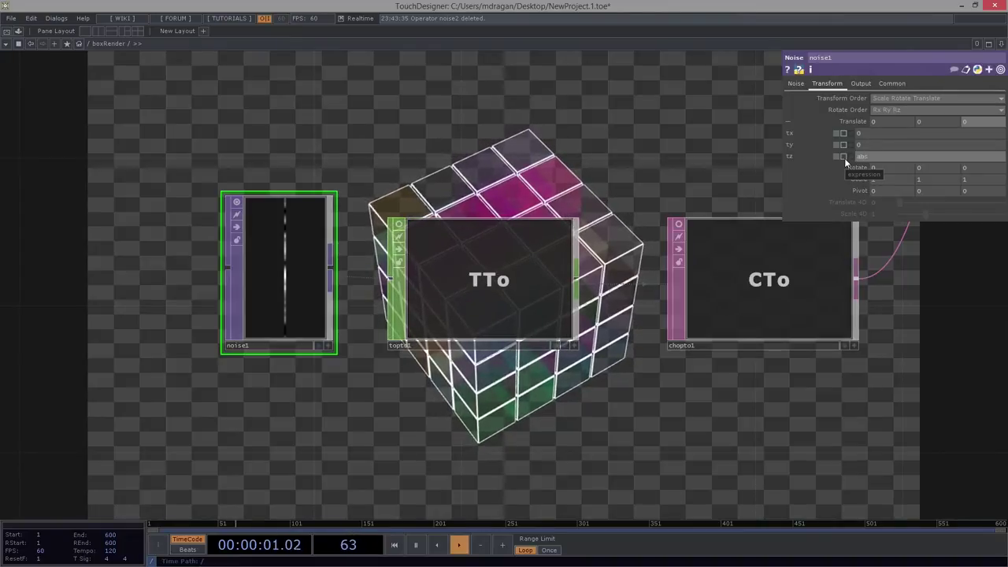
pyautogui.write('Te')
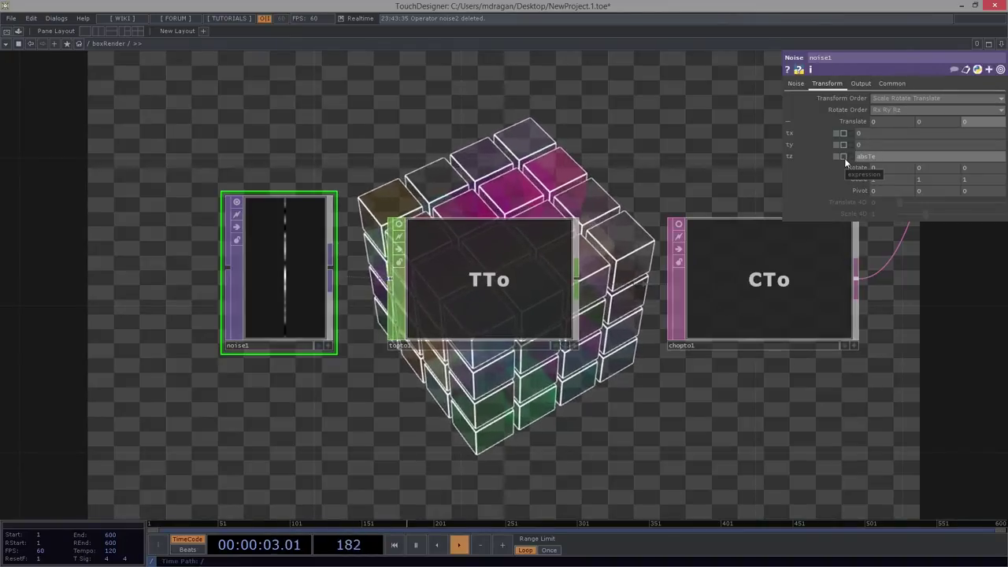
pyautogui.press('BackSpace')
pyautogui.write('ime.f')
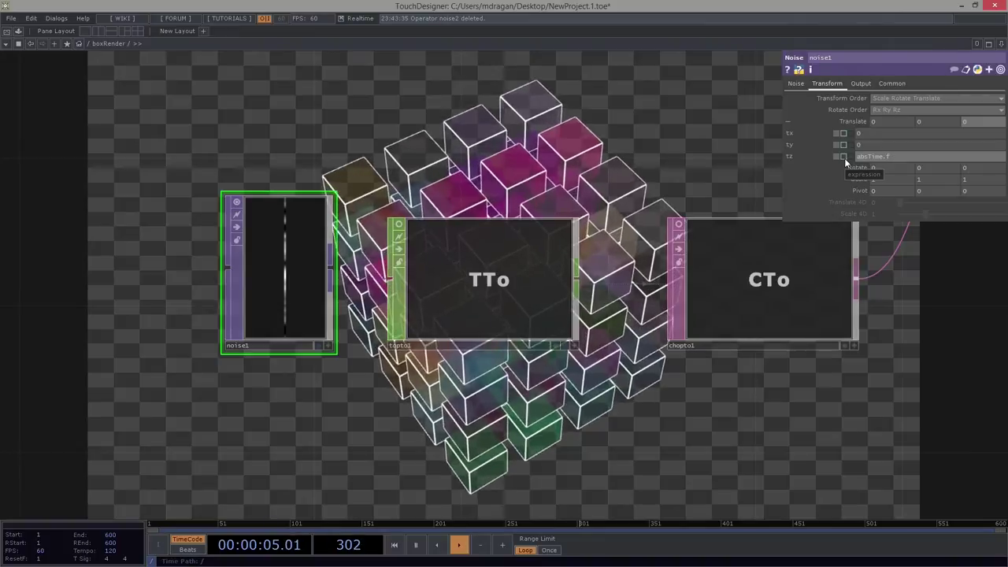
pyautogui.press('BackSpace')
pyautogui.write('seconds')
pyautogui.press('Return')
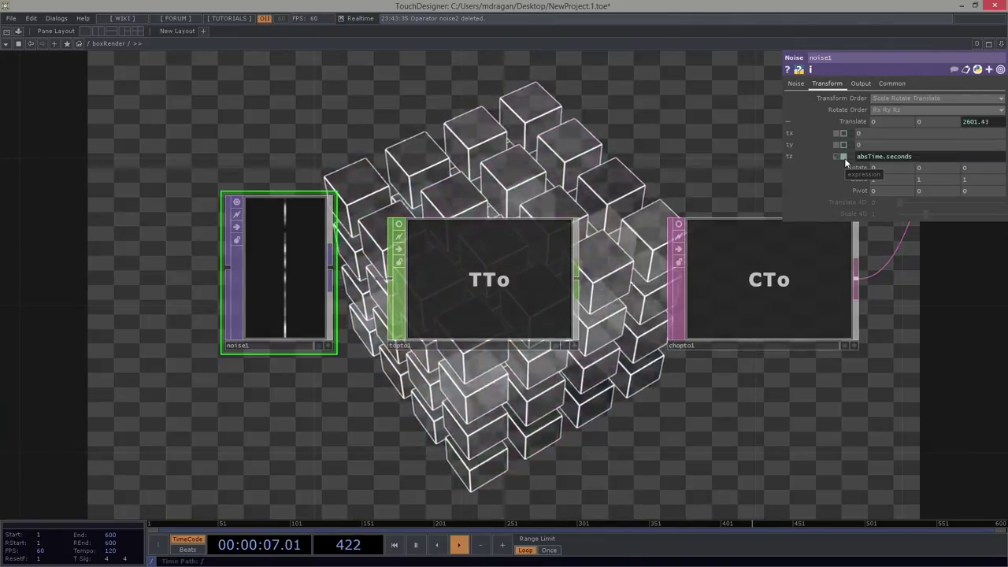
# Turn Monochrome off on the noise1 TOP so the animated noise is colored.
pyautogui.click(795, 83)
pyautogui.click(882, 214)
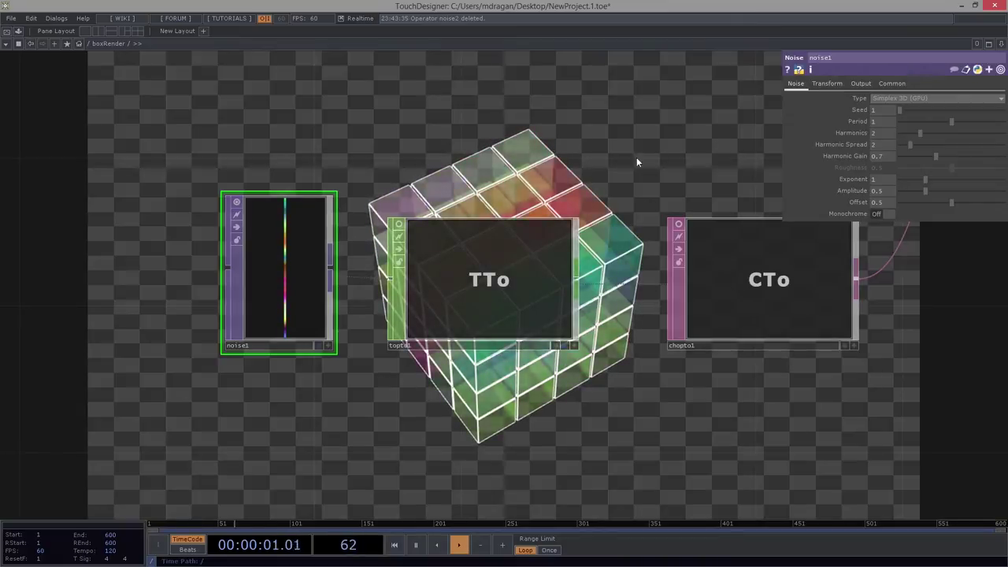
pyautogui.moveTo(564, 136); pyautogui.dragTo(611, 244)
pyautogui.scroll(-3, 479, 195)
pyautogui.scroll(3, 480, 269)
pyautogui.moveTo(546, 248); pyautogui.dragTo(630, 191)
pyautogui.moveTo(569, 275); pyautogui.dragTo(525, 275)
pyautogui.scroll(3, 474, 290)
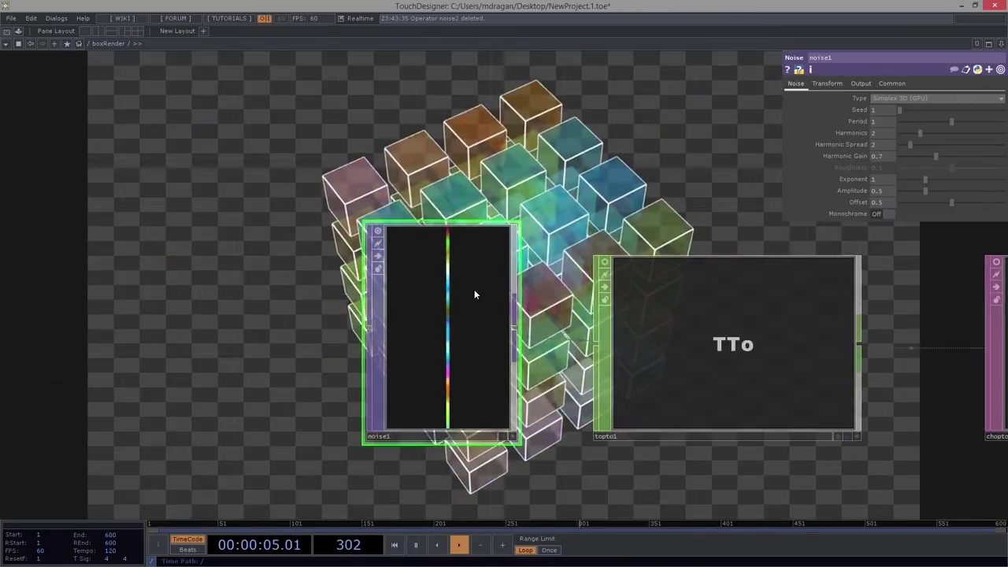
# Follow the network from noise1 to the final TOP and examine the changing box colors in the render up close.
pyautogui.scroll(-3, 474, 290)
pyautogui.moveTo(572, 198); pyautogui.dragTo(1, 187)
pyautogui.moveTo(827, 410); pyautogui.dragTo(351, 404)
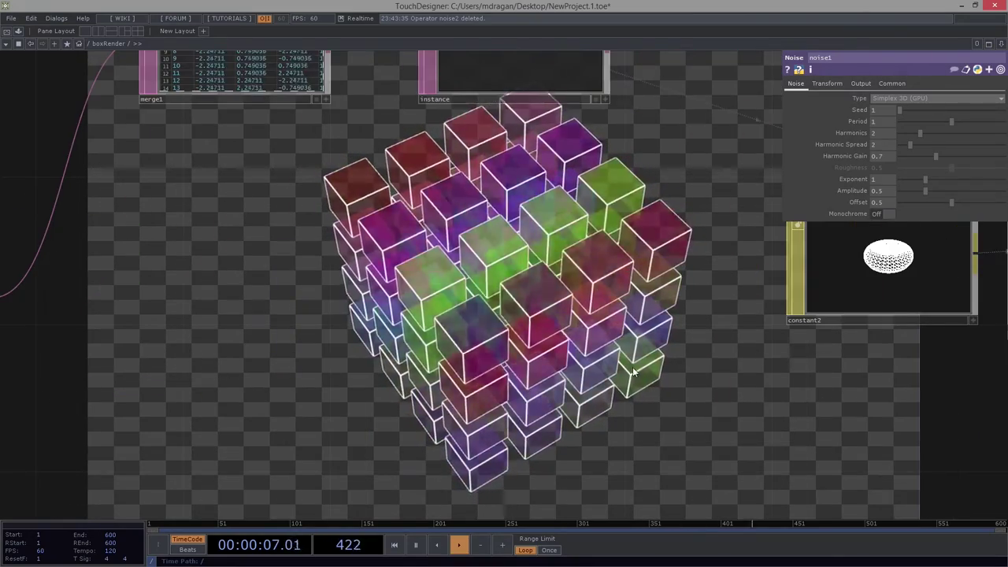
pyautogui.moveTo(791, 417); pyautogui.dragTo(2, 306)
pyautogui.scroll(-3, 177, 297)
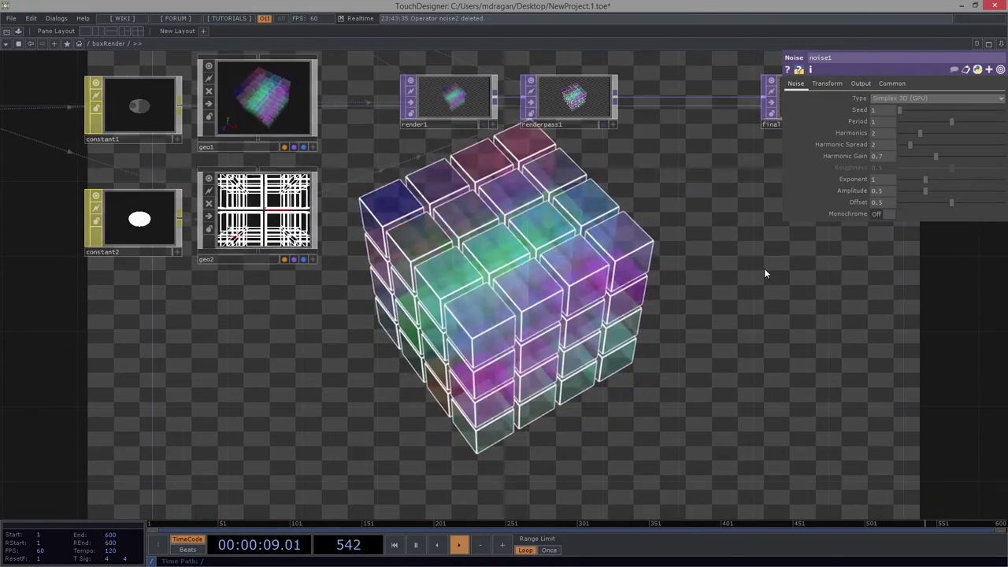
pyautogui.moveTo(732, 78); pyautogui.dragTo(686, 276)
pyautogui.scroll(5, 791, 353)
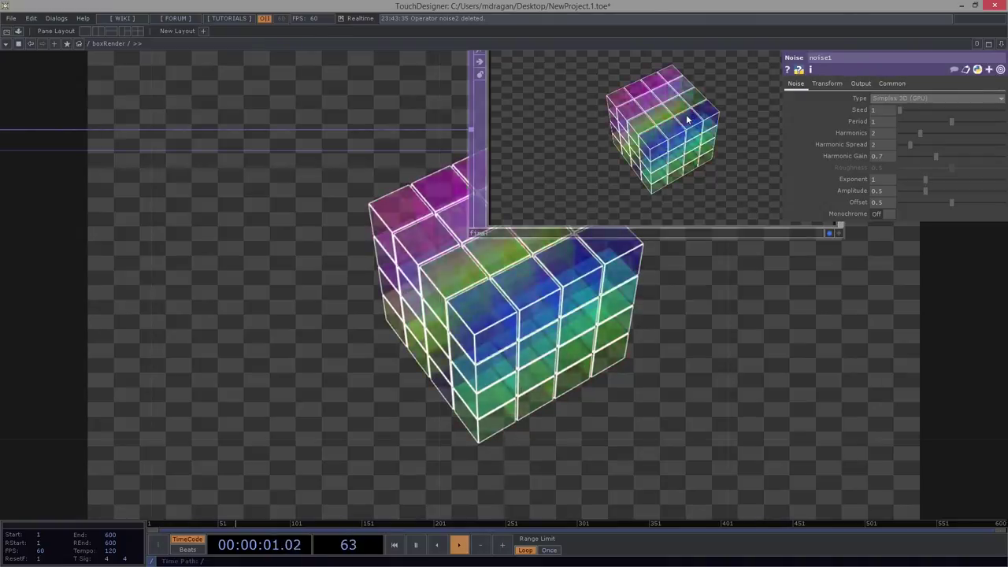
pyautogui.scroll(3, 686, 115)
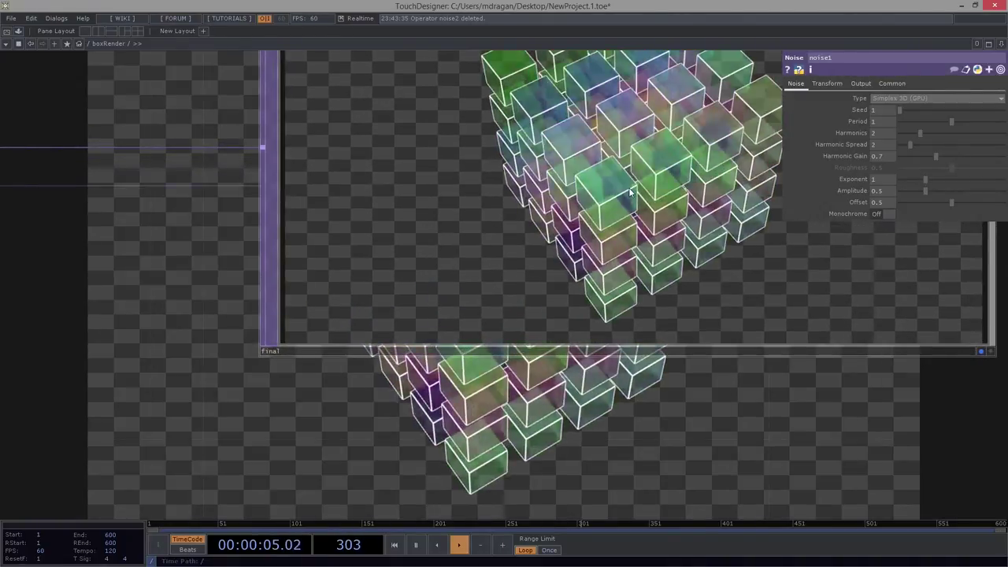
pyautogui.scroll(-1, 658, 174)
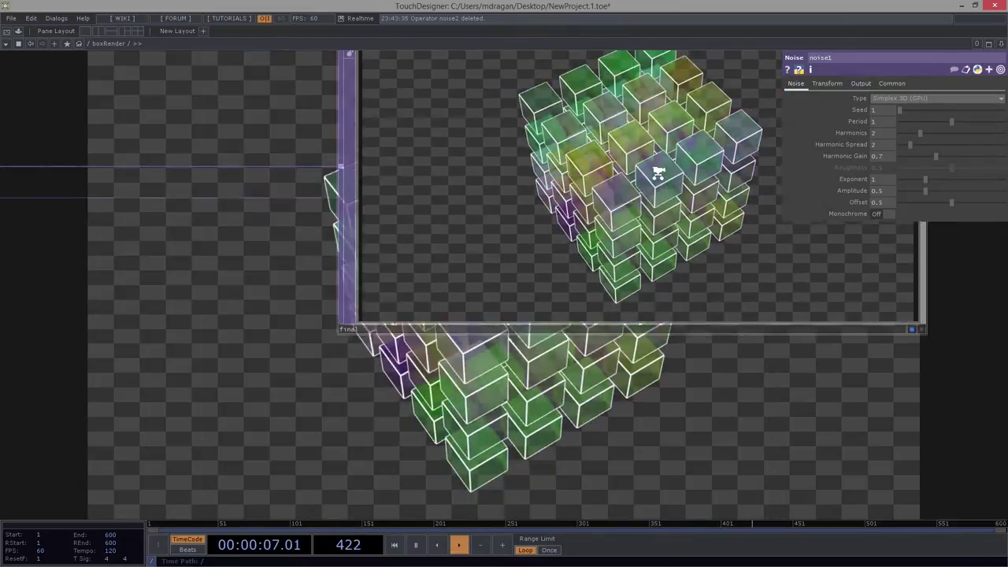
pyautogui.scroll(-1, 658, 173)
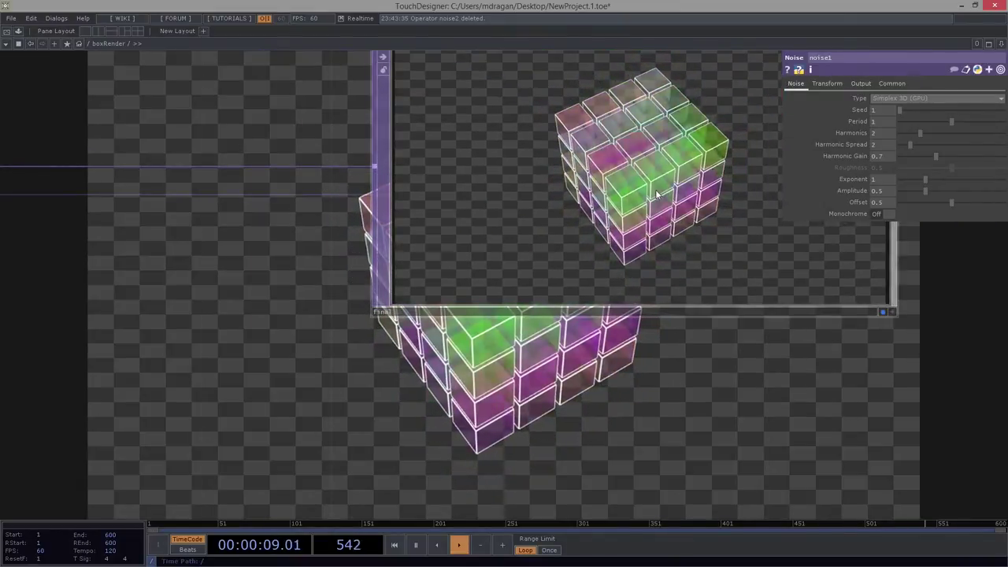
pyautogui.moveTo(333, 392); pyautogui.dragTo(863, 353)
pyautogui.scroll(-5, 858, 355)
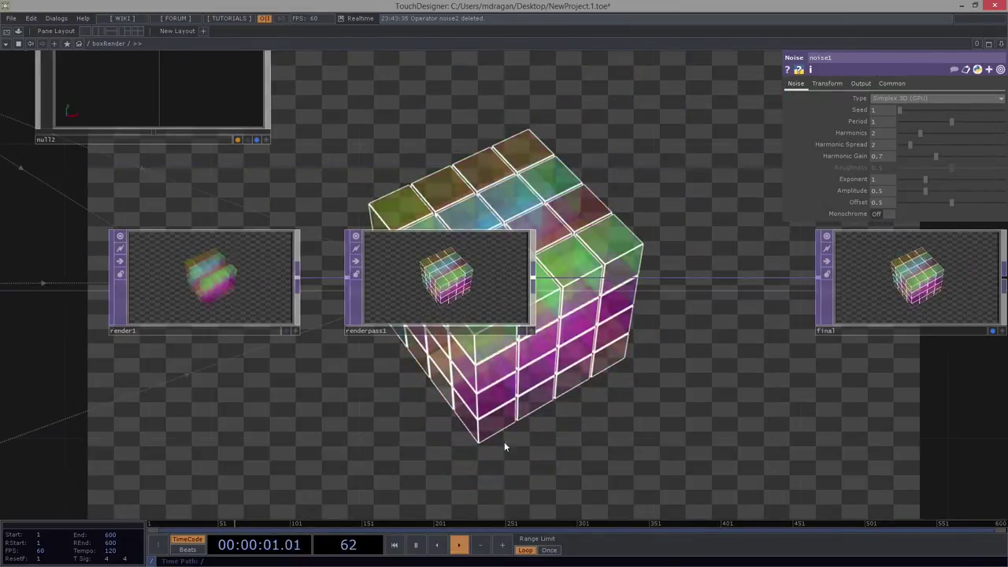
pyautogui.moveTo(689, 357); pyautogui.dragTo(416, 352)
pyautogui.scroll(3, 724, 181)
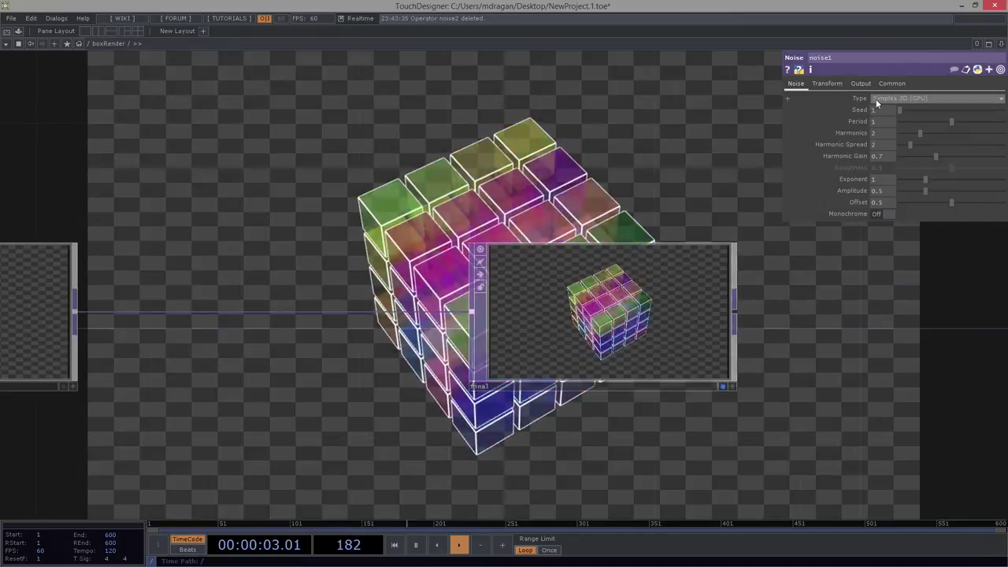
# Set noise1's harmonics to 4, harmonic spread to 3.7, harmonic gain to 0.24, exponent to 0.14, amplitude to 1.33 and offset to 0.533.
pyautogui.moveTo(899, 109); pyautogui.dragTo(840, 122)
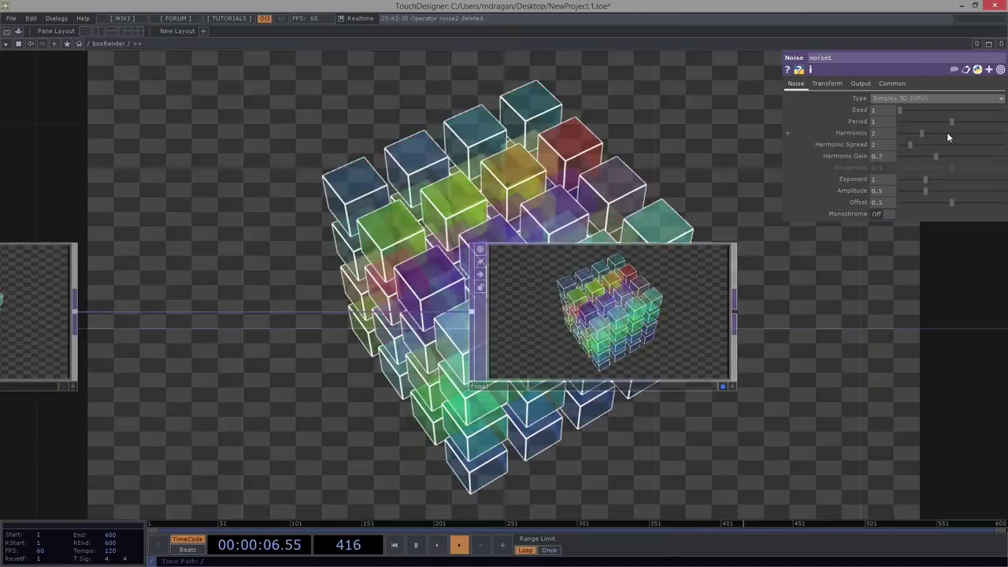
pyautogui.moveTo(953, 133); pyautogui.dragTo(968, 191)
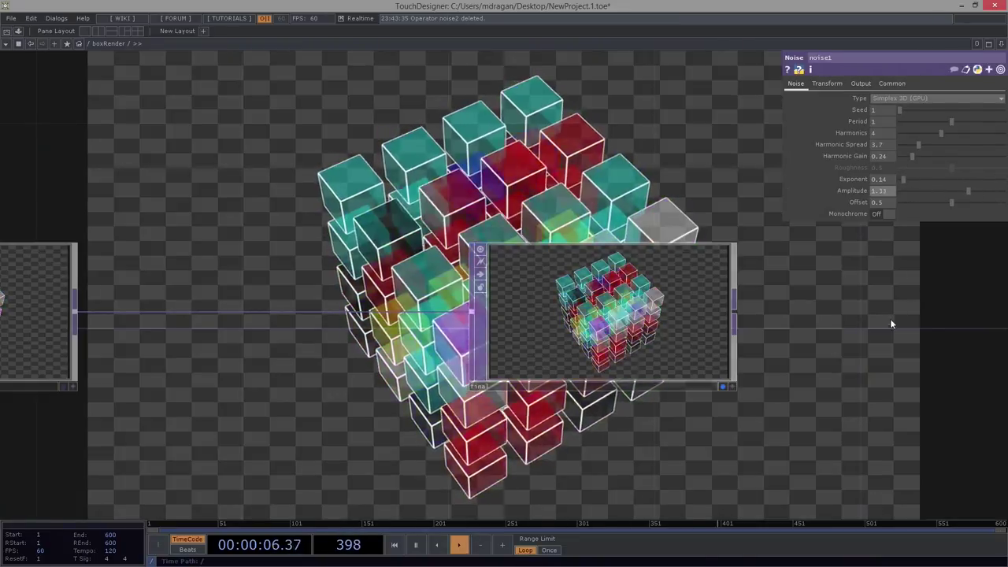
pyautogui.moveTo(856, 373); pyautogui.dragTo(603, 320)
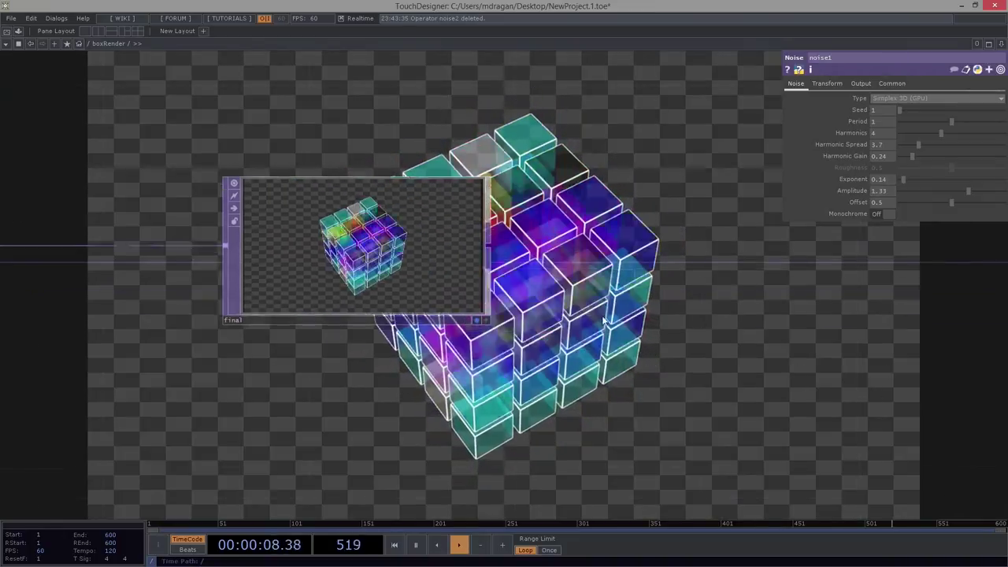
pyautogui.moveTo(935, 207); pyautogui.dragTo(957, 205)
# Compare the box colors in the render nodes with the color pattern of the noise1 TOP.
pyautogui.moveTo(577, 395); pyautogui.dragTo(449, 296)
pyautogui.scroll(-2, 449, 296)
pyautogui.moveTo(114, 347); pyautogui.dragTo(547, 338)
pyautogui.scroll(-3, 546, 338)
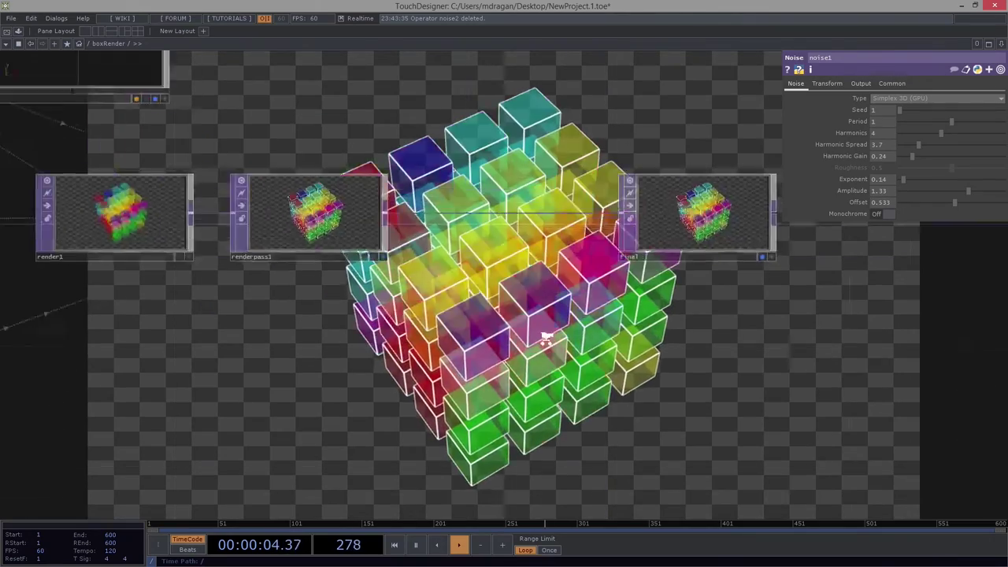
pyautogui.moveTo(293, 403); pyautogui.dragTo(678, 364)
pyautogui.moveTo(608, 402); pyautogui.dragTo(984, 385)
pyautogui.scroll(5, 218, 385)
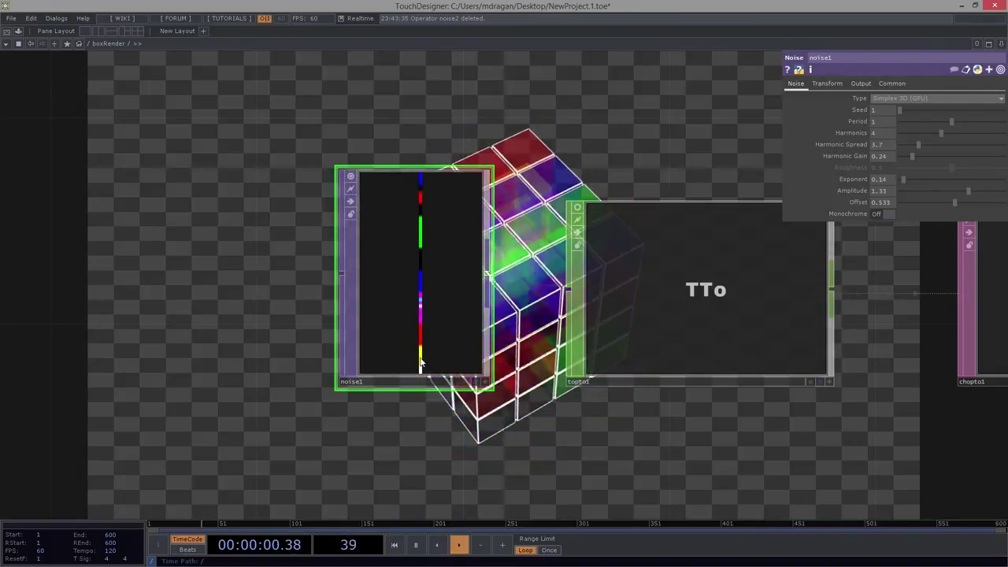
# Turn off the display of the final TOP in the network background.
pyautogui.moveTo(563, 434); pyautogui.dragTo(307, 433)
pyautogui.scroll(-4, 378, 320)
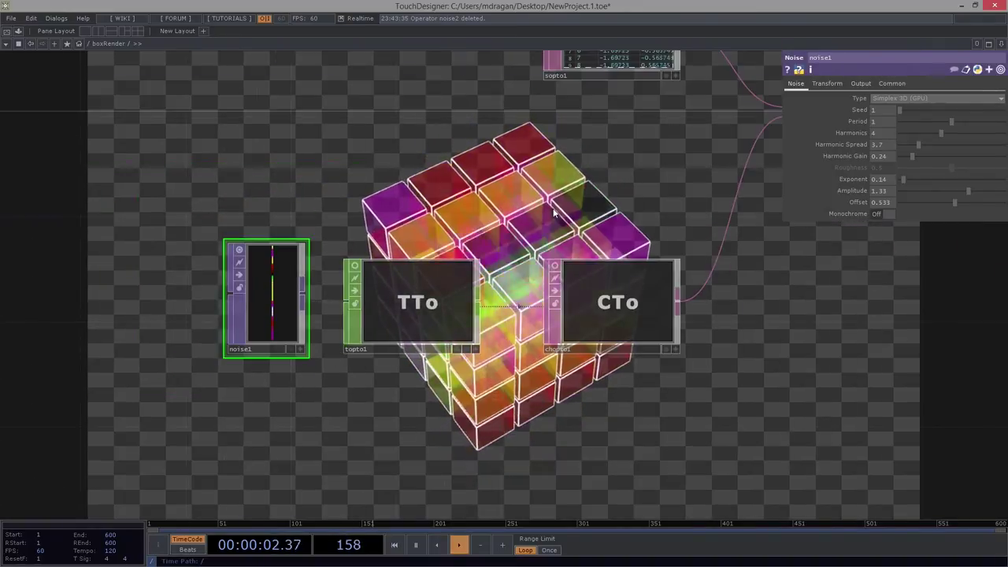
pyautogui.moveTo(831, 385); pyautogui.dragTo(171, 394)
pyautogui.moveTo(811, 417); pyautogui.dragTo(22, 407)
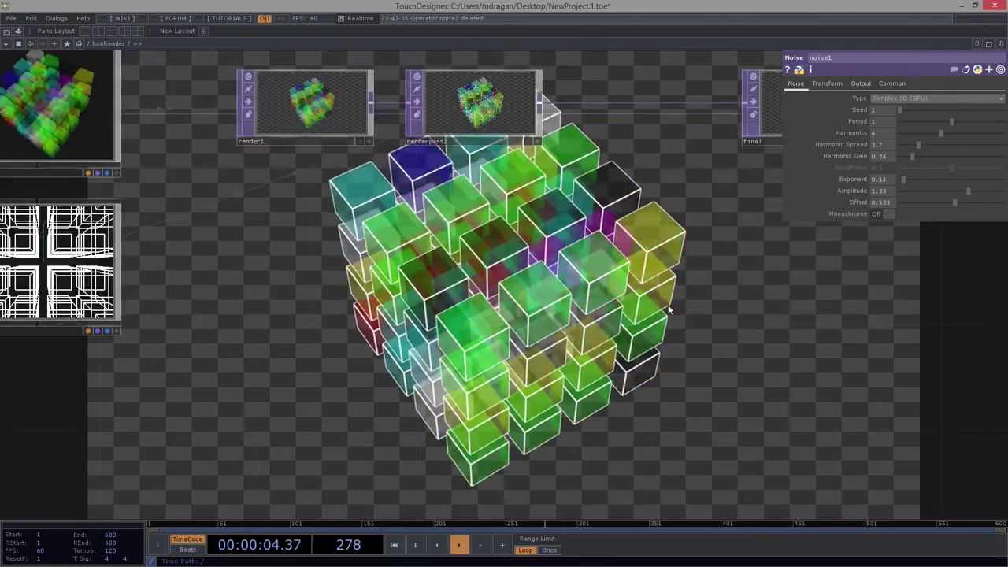
pyautogui.moveTo(668, 309); pyautogui.dragTo(542, 340)
pyautogui.scroll(-2, 543, 340)
pyautogui.scroll(7, 602, 249)
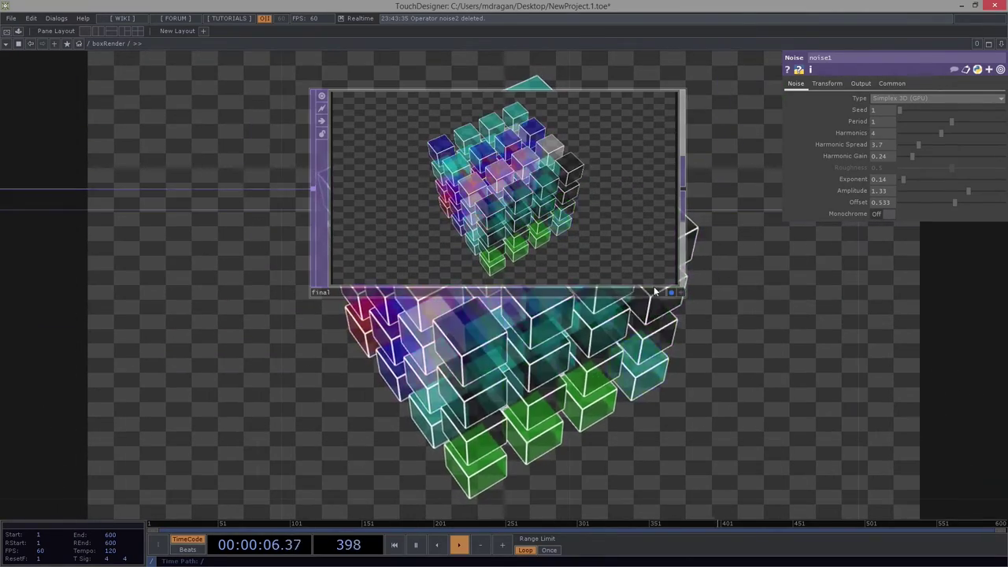
pyautogui.scroll(-5, 893, 402)
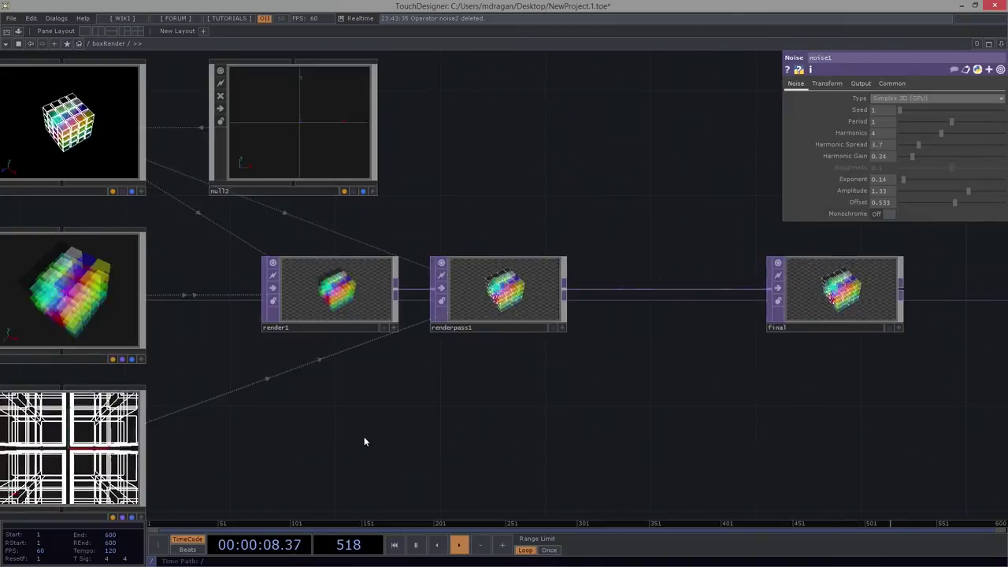
# Show topto1's node viewer temporarily to inspect the channels converted from noise1, and turn it off again.
pyautogui.moveTo(347, 441); pyautogui.dragTo(832, 364)
pyautogui.moveTo(208, 390); pyautogui.dragTo(719, 228)
pyautogui.moveTo(491, 387); pyautogui.dragTo(970, 393)
pyautogui.scroll(5, 340, 217)
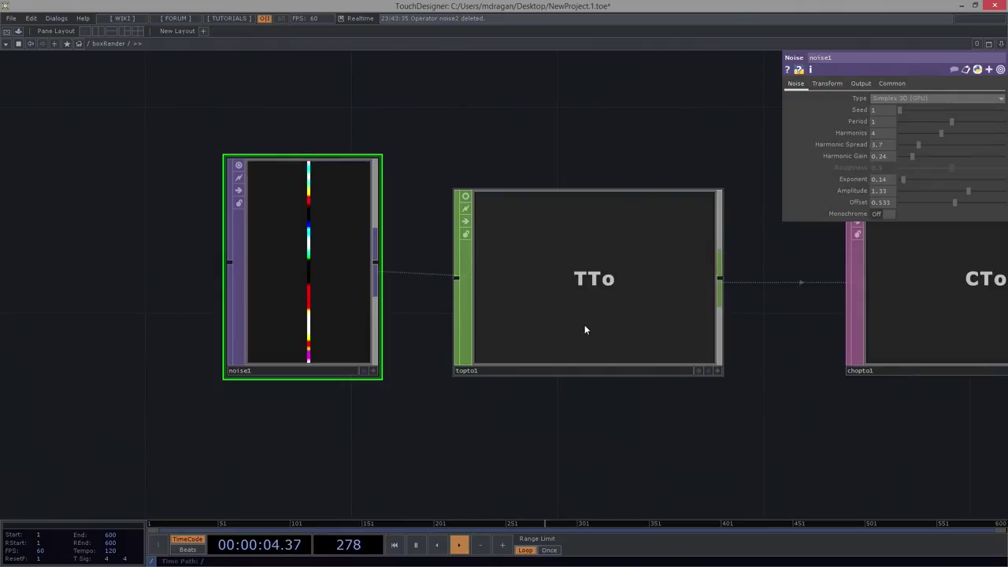
pyautogui.scroll(-3, 584, 323)
pyautogui.moveTo(582, 359); pyautogui.dragTo(433, 277)
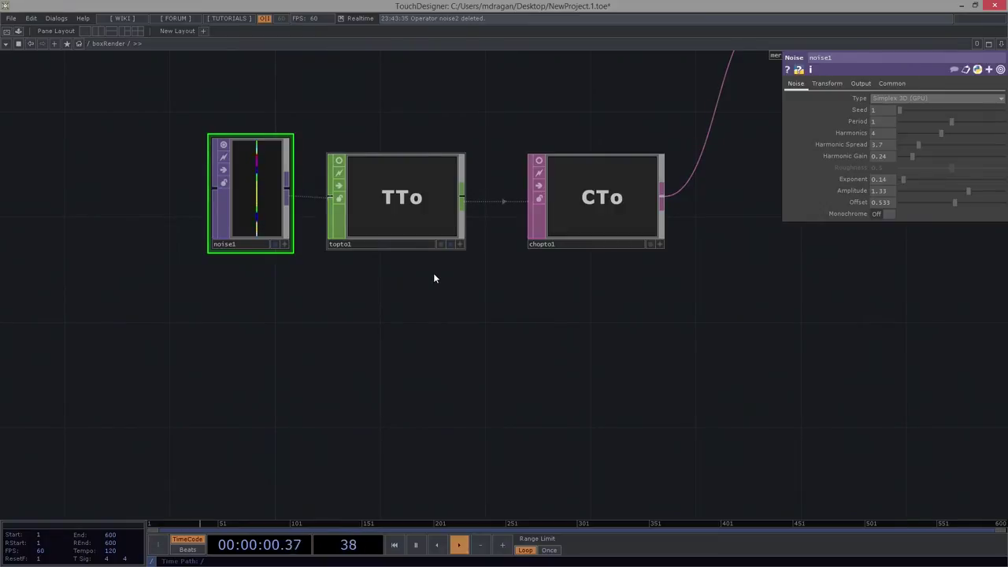
pyautogui.click(340, 164)
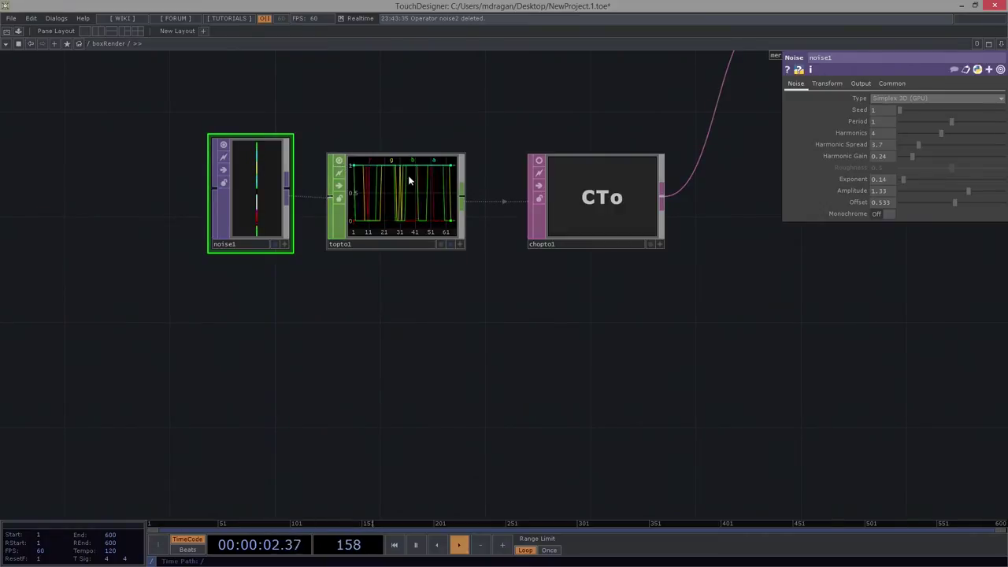
pyautogui.scroll(5, 409, 175)
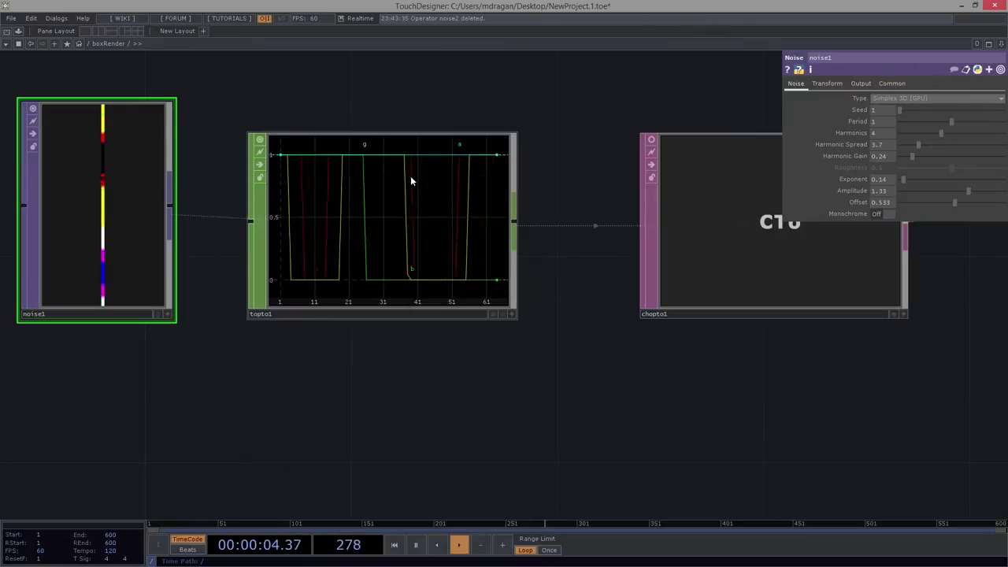
pyautogui.click(260, 140)
# Review the parameters of topto1 and chopto1.
pyautogui.click(441, 149)
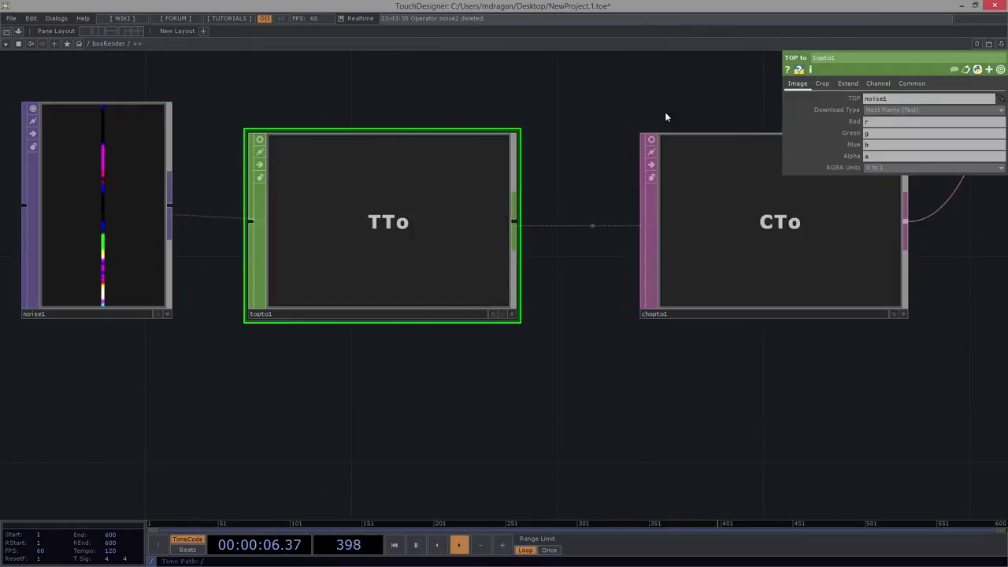
pyautogui.click(725, 203)
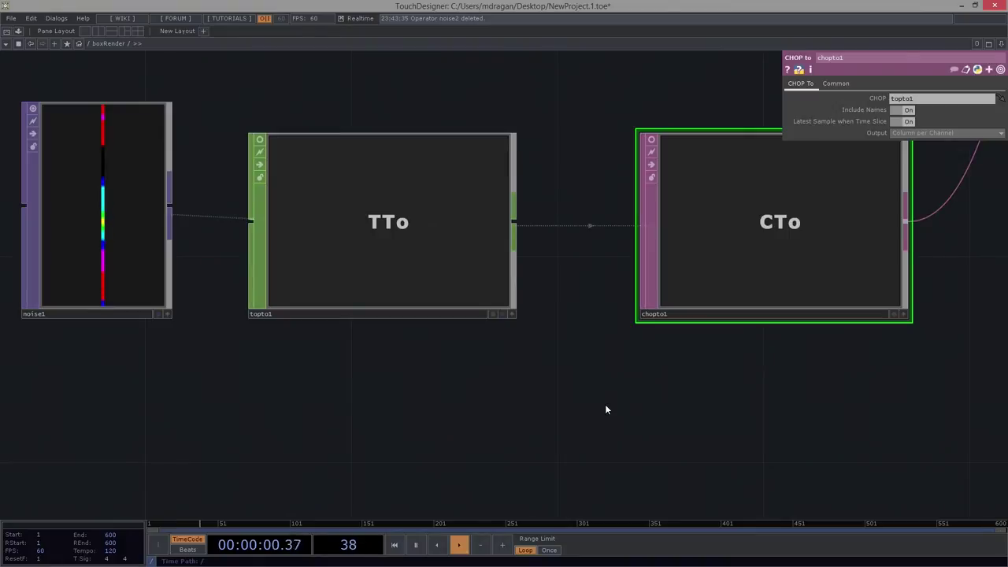
pyautogui.press('h')
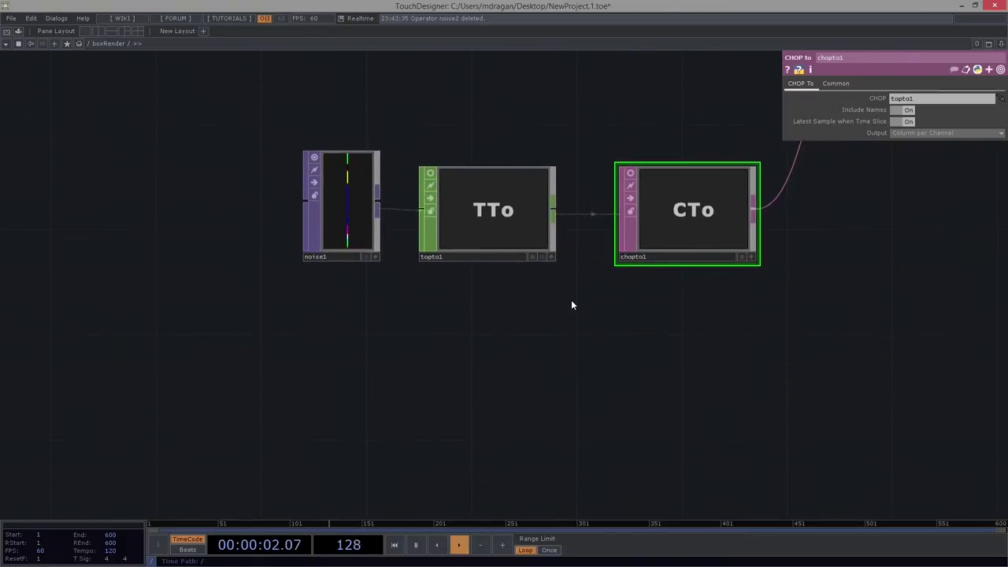
# Open the noiseTOP Class wiki page for noise1 in the web browser and make its window narrower.
pyautogui.click(329, 193)
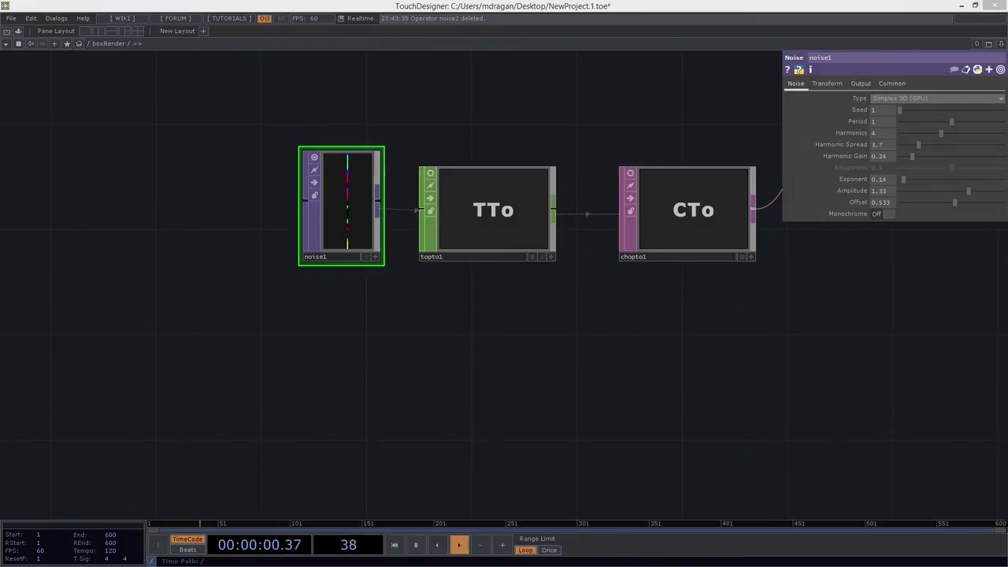
pyautogui.moveTo(1007, 354); pyautogui.dragTo(607, 87)
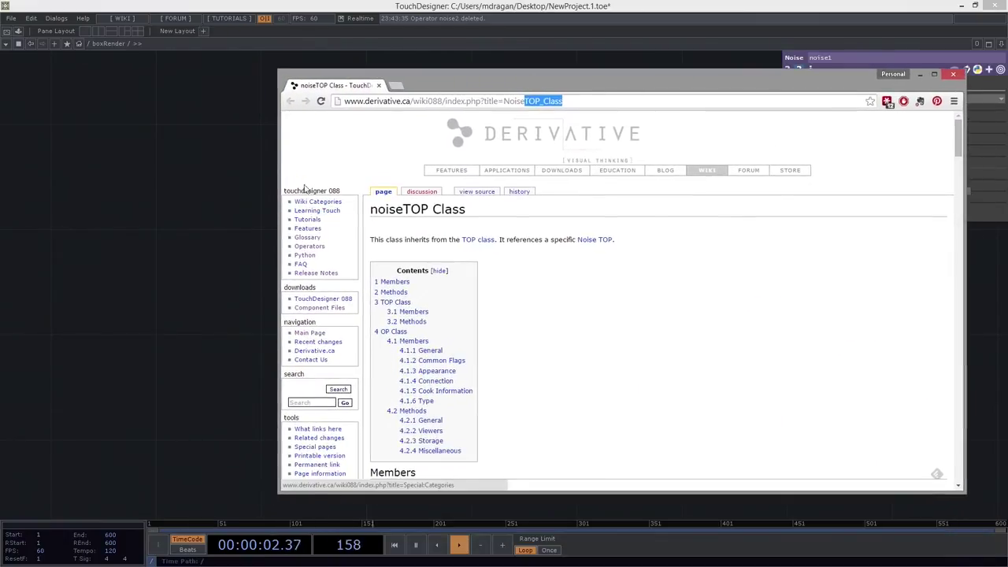
pyautogui.moveTo(278, 177); pyautogui.dragTo(370, 171)
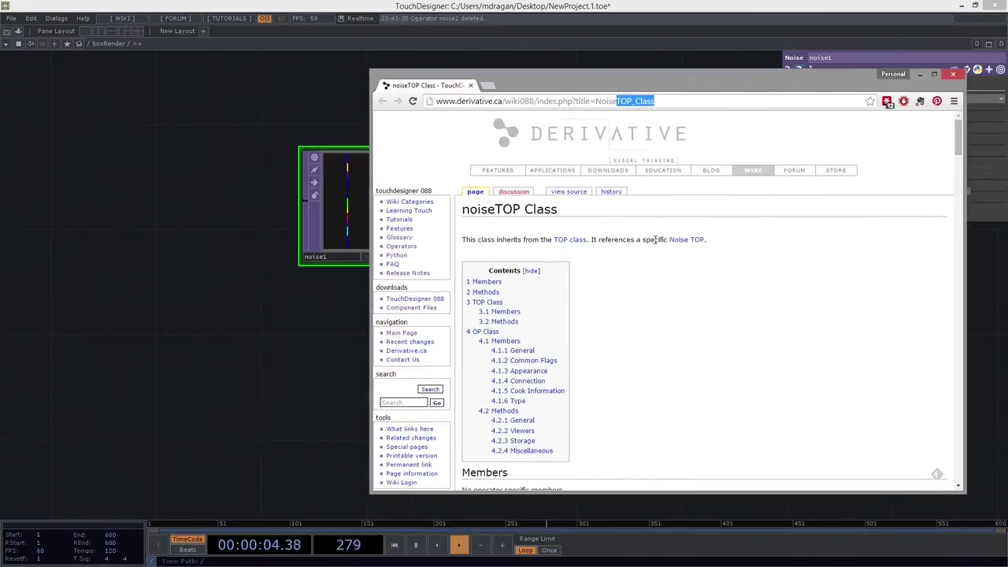
# Read the TOP Class members and the sample() method on the noiseTOP Class wiki page, and move the browser window aside.
pyautogui.click(672, 69)
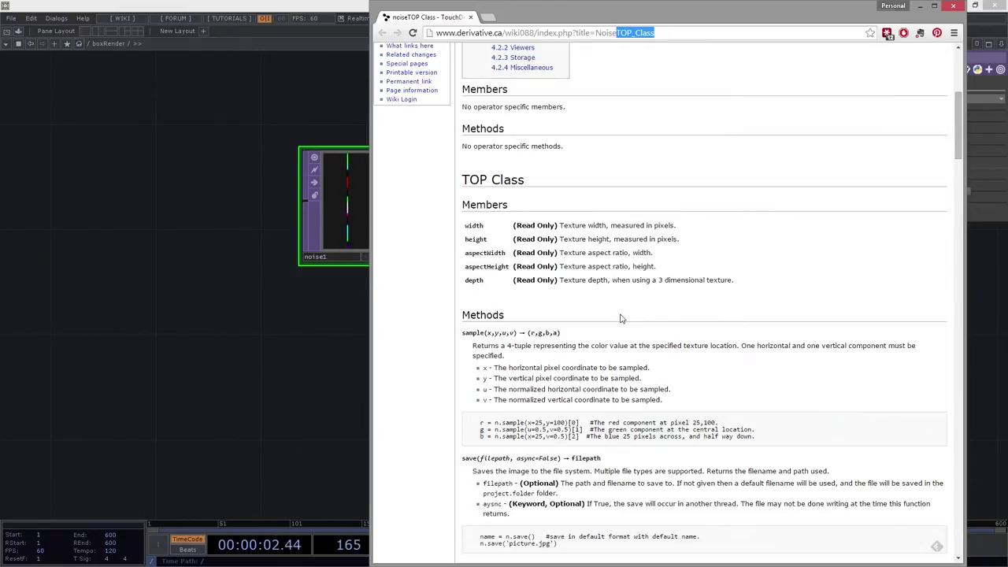
pyautogui.scroll(-2, 621, 318)
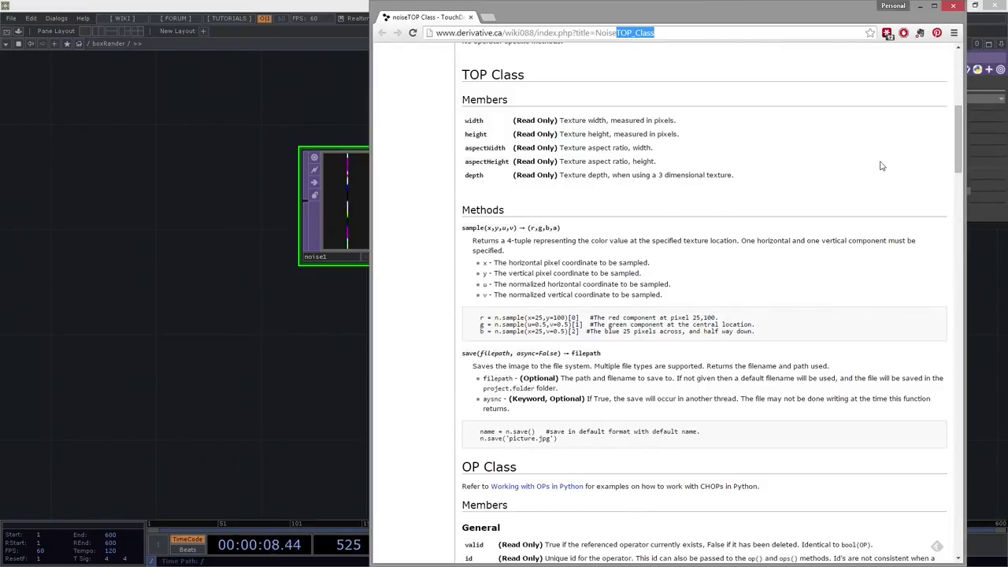
pyautogui.moveTo(728, 12); pyautogui.dragTo(1007, 59)
# Add a Constant TOP in the empty area below noise1 and set its resolution to 1 by 1.
pyautogui.press('Tab')
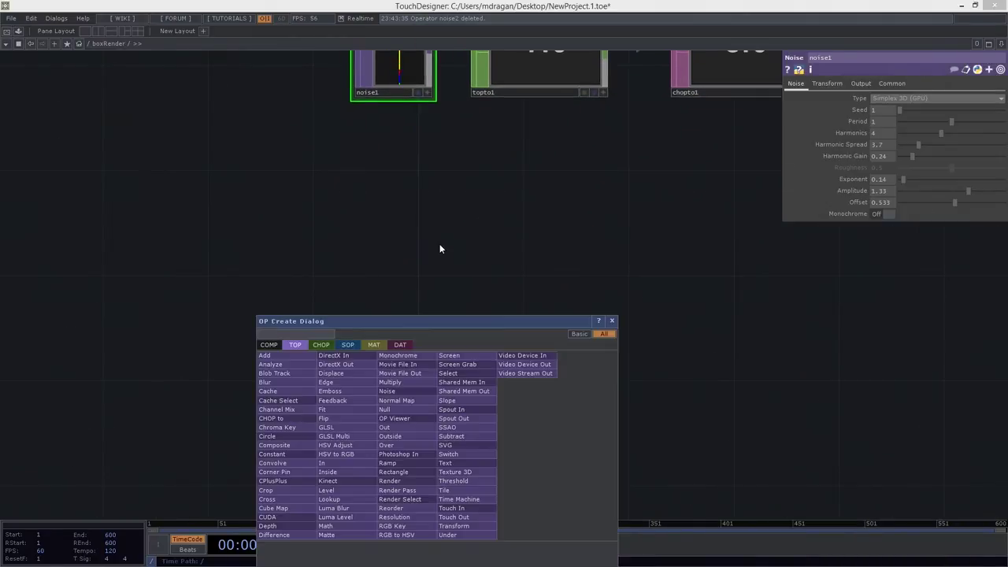
pyautogui.click(293, 454)
pyautogui.click(317, 297)
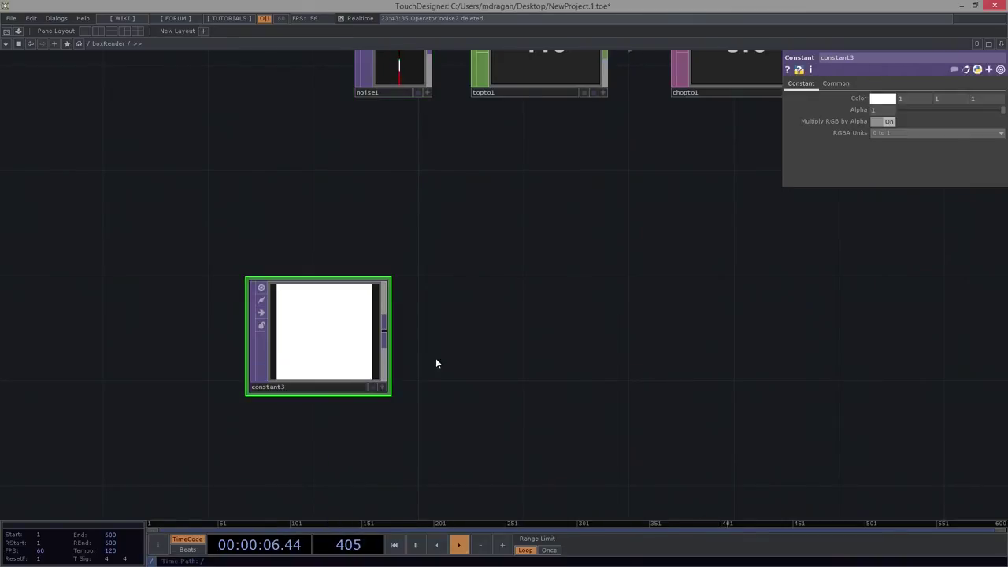
pyautogui.click(846, 85)
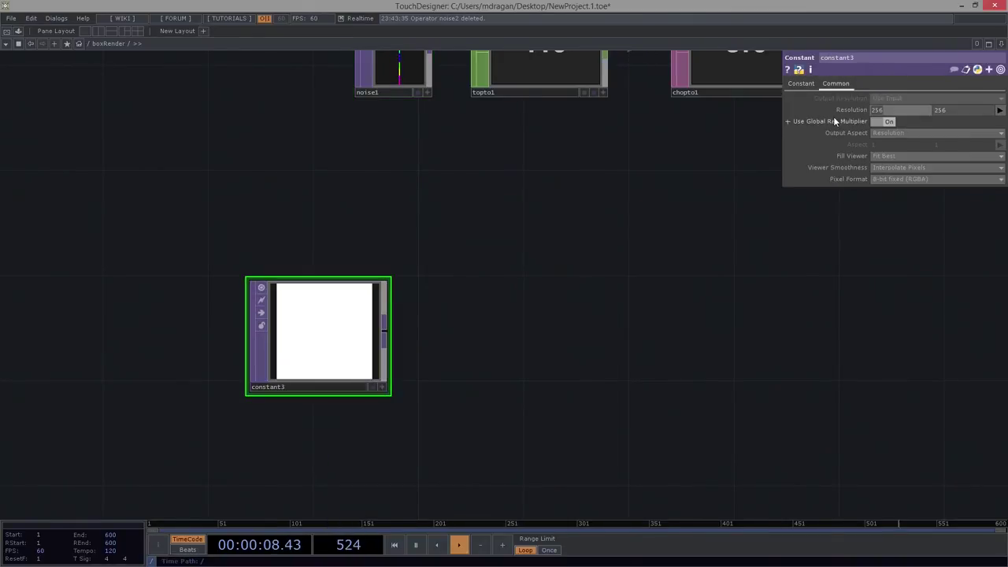
pyautogui.press('Return')
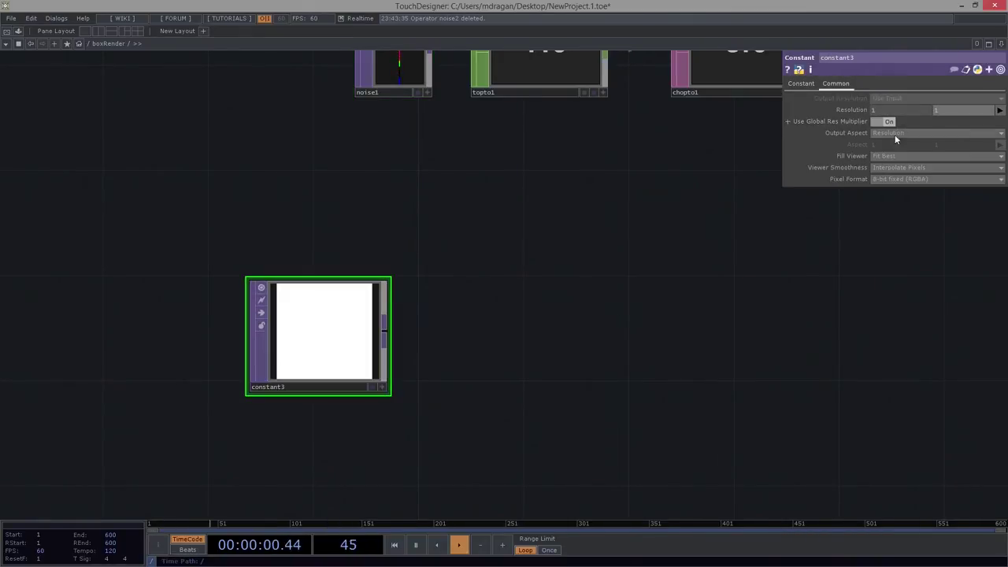
pyautogui.click(343, 361)
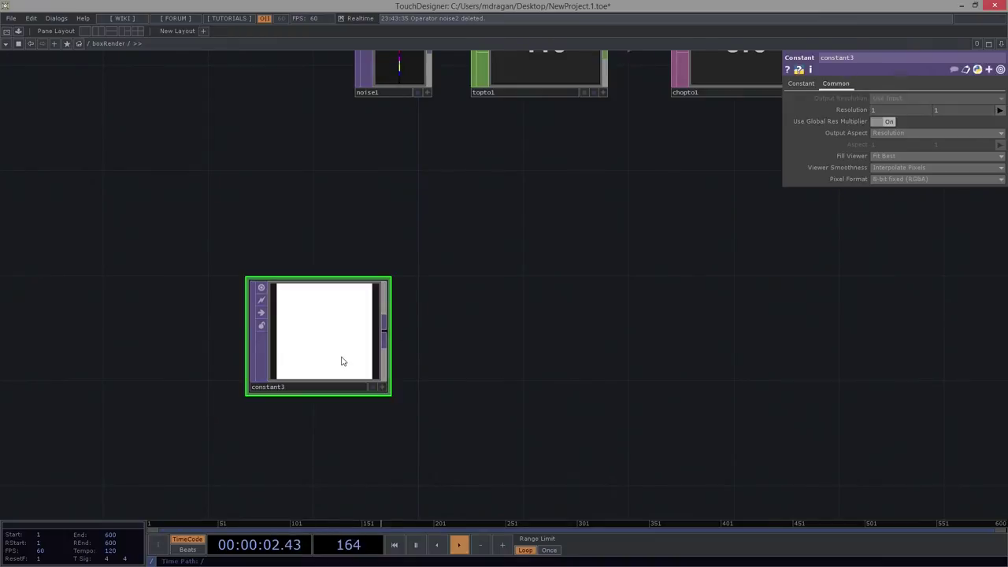
# Add an Evaluate DAT to the network beside constant3.
pyautogui.press('Tab')
pyautogui.press('Tab')
pyautogui.press('Tab')
pyautogui.press('Tab')
pyautogui.press('Tab')
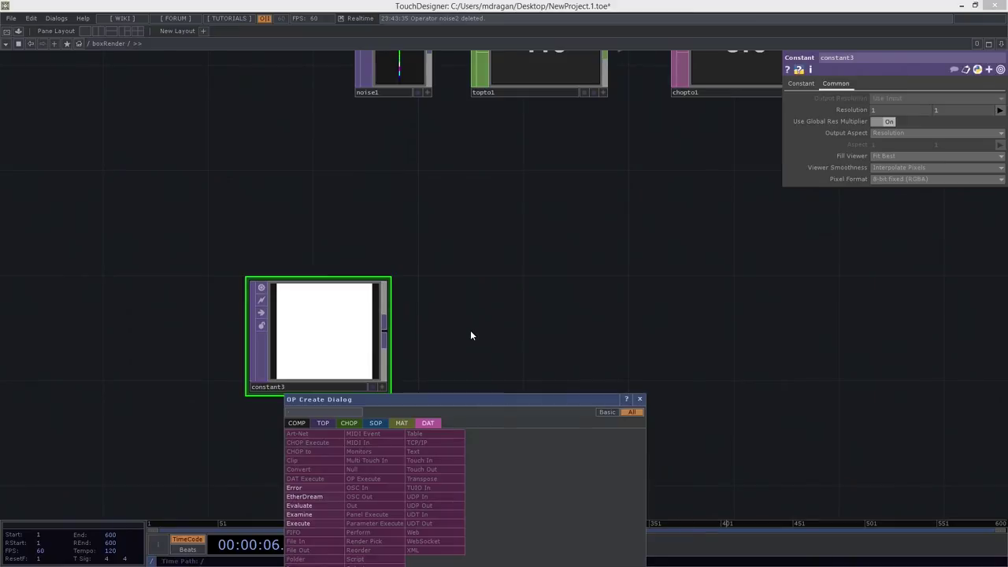
pyautogui.click(325, 505)
pyautogui.click(528, 337)
pyautogui.moveTo(474, 389); pyautogui.dragTo(581, 330)
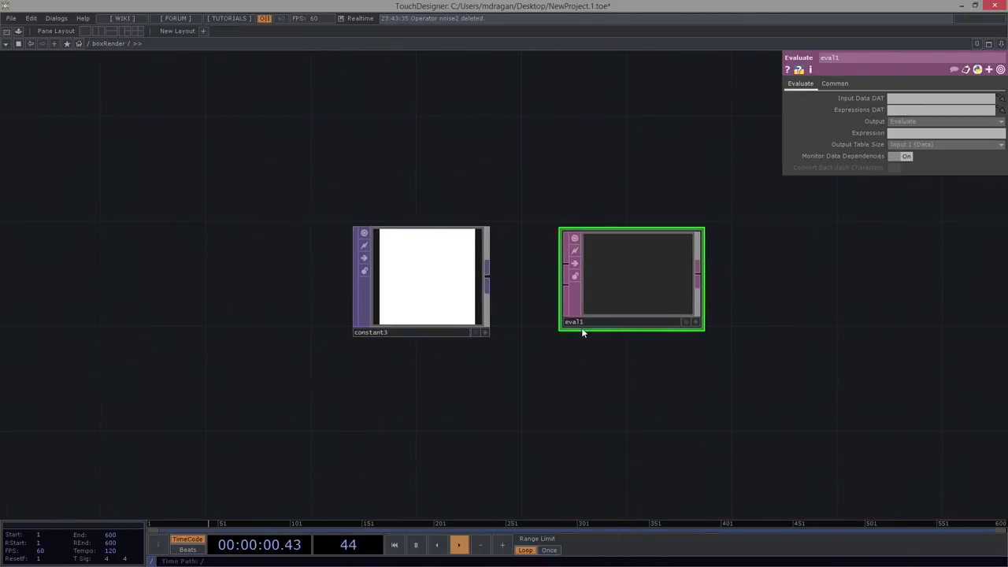
pyautogui.scroll(3, 581, 329)
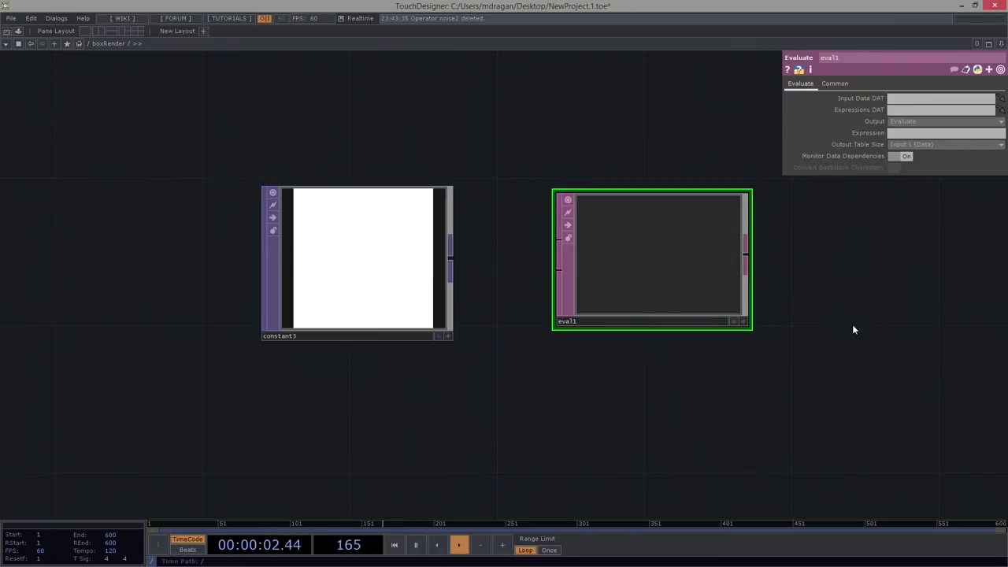
# Set eval1's expression to op('constant3').sample(x=0, y=0) and widen the parameter display to fit it.
pyautogui.click(903, 134)
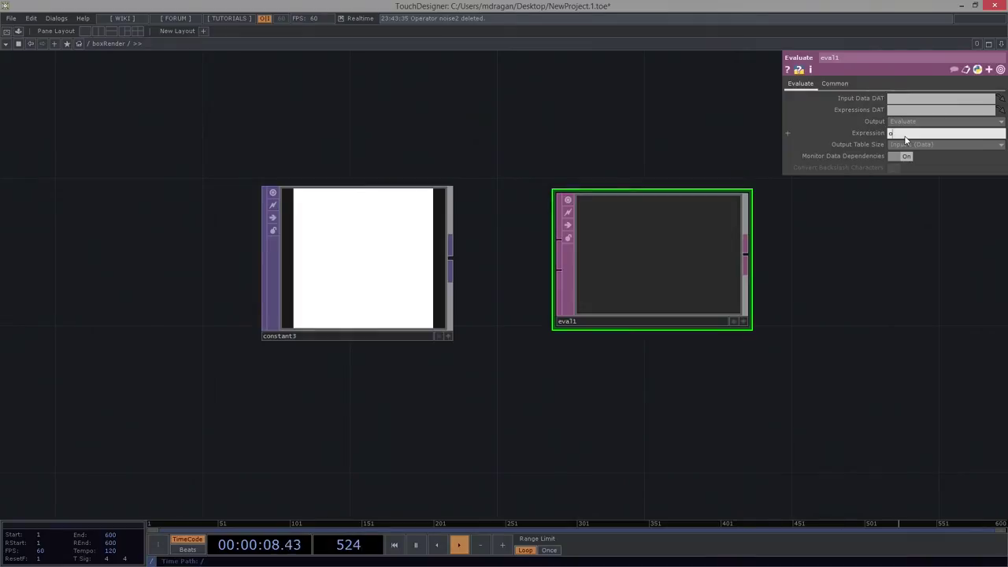
pyautogui.write('op()')
pyautogui.write("'consta'")
pyautogui.write('nt1')
pyautogui.press('BackSpace')
pyautogui.write("3').sample(x=0, y0")
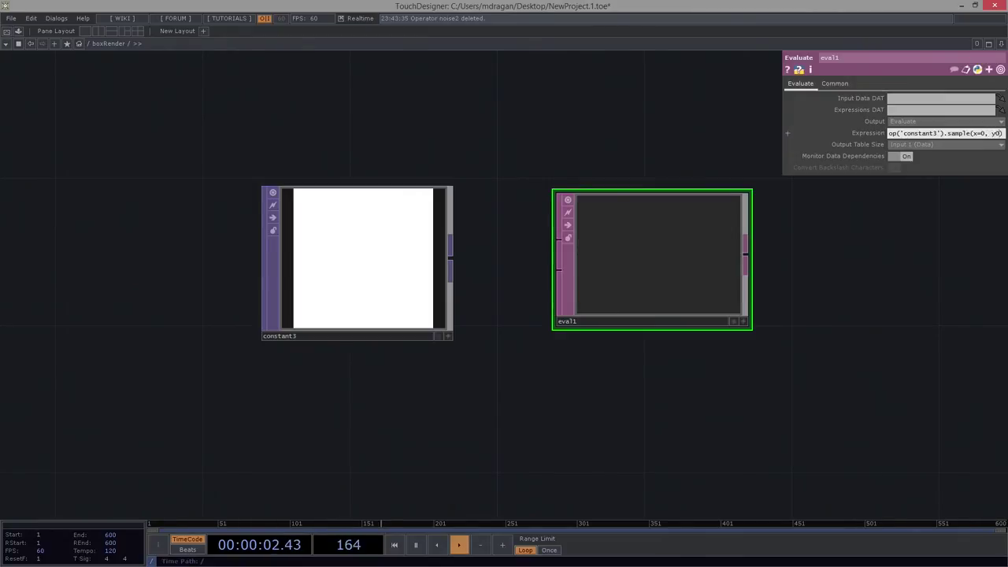
pyautogui.write('y=0')
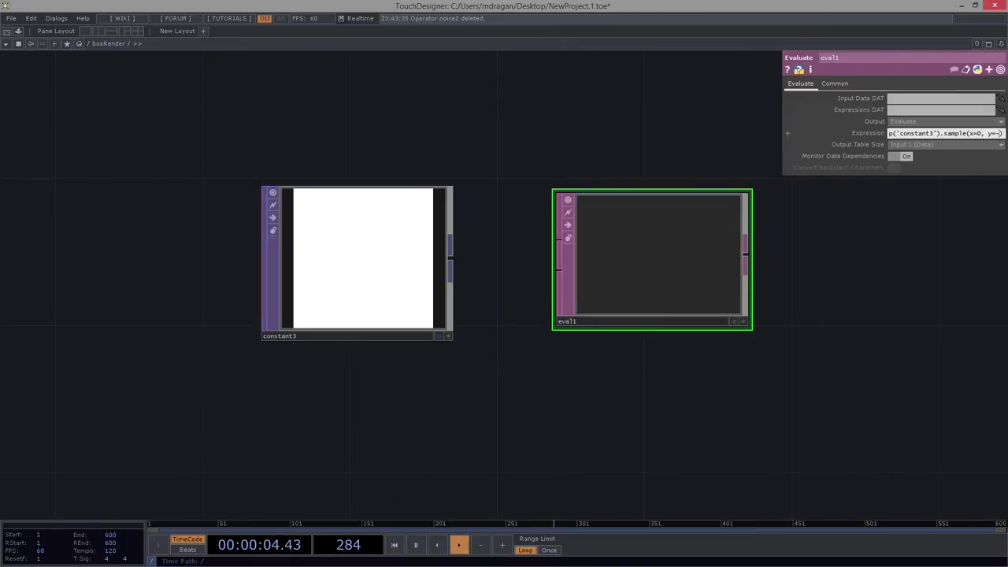
pyautogui.press('BackSpace')
pyautogui.write('0')
pyautogui.moveTo(781, 114); pyautogui.dragTo(609, 113)
# Append the index [0] to eval1's expression to isolate one color component, and remove the index again.
pyautogui.click(822, 133)
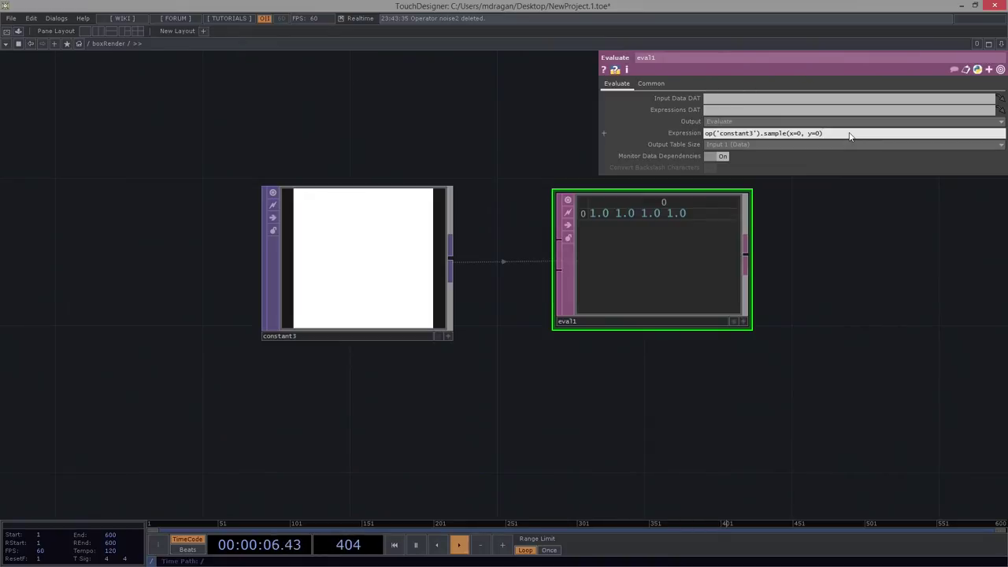
pyautogui.write('[]')
pyautogui.write('0')
pyautogui.press('Return')
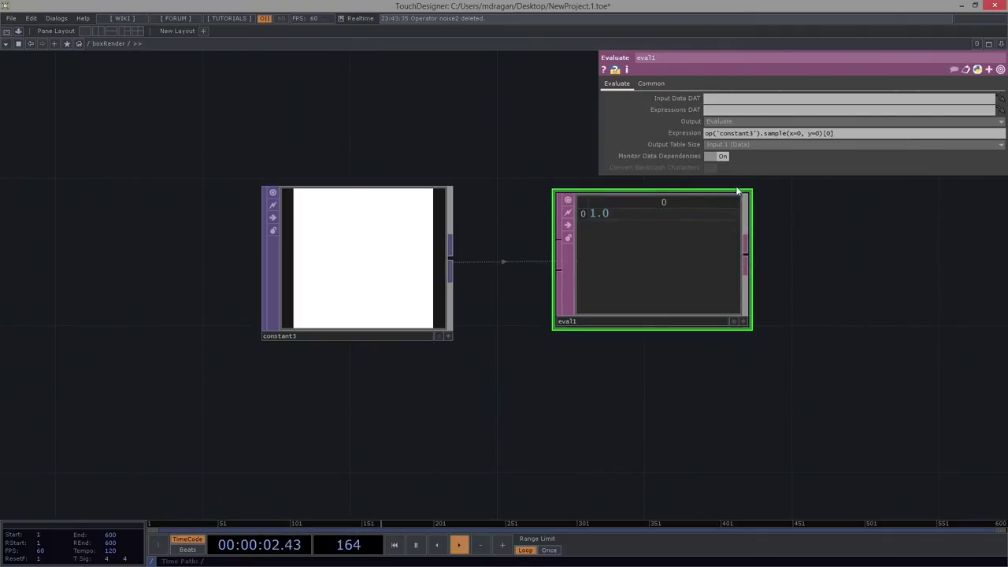
pyautogui.click(859, 135)
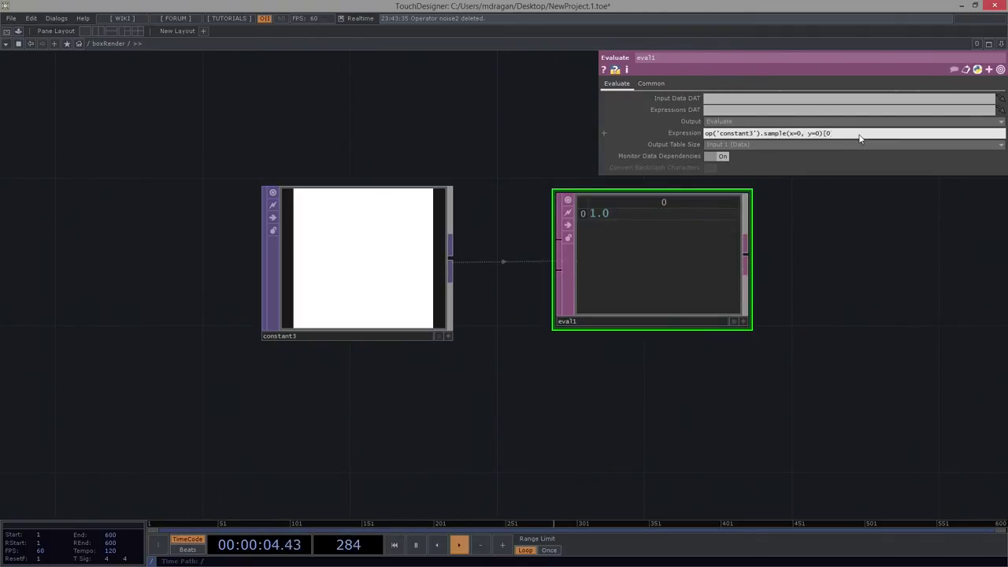
pyautogui.press('BackSpace')
pyautogui.press('BackSpace')
pyautogui.press('Return')
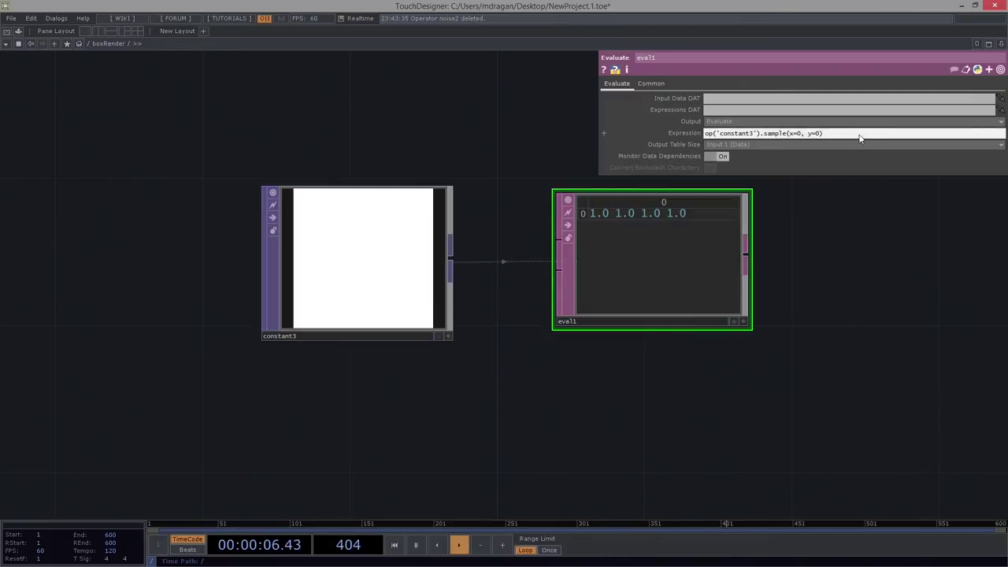
# Add a Convert DAT after eval1 and clear its Split Cells At delimiter.
pyautogui.rightClick(747, 260)
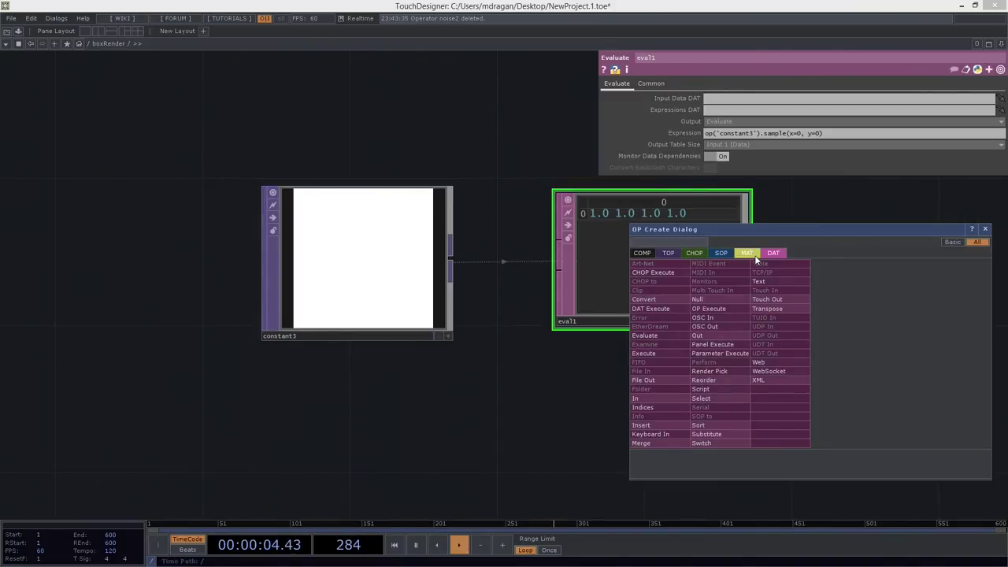
pyautogui.click(669, 300)
pyautogui.click(874, 262)
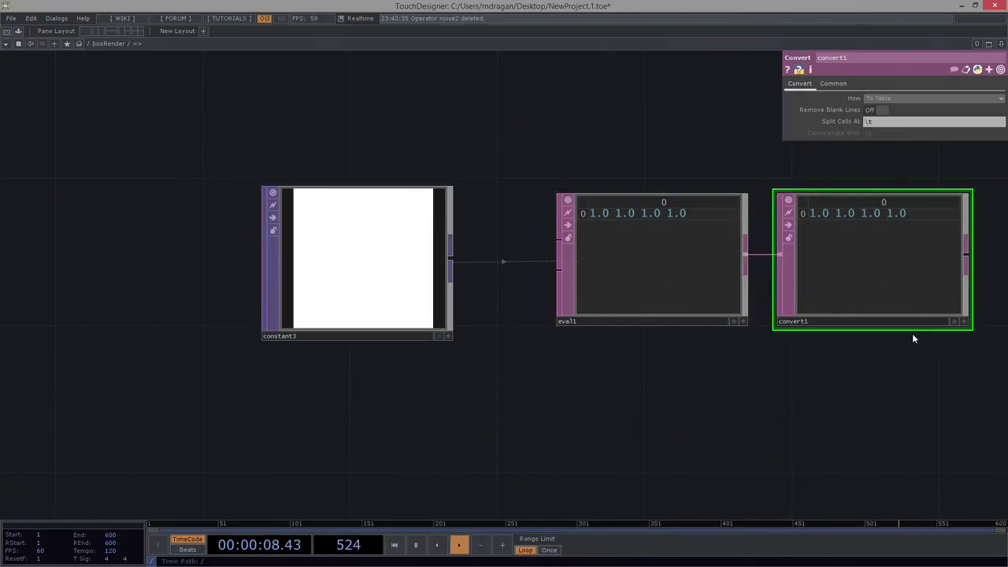
pyautogui.click(895, 122)
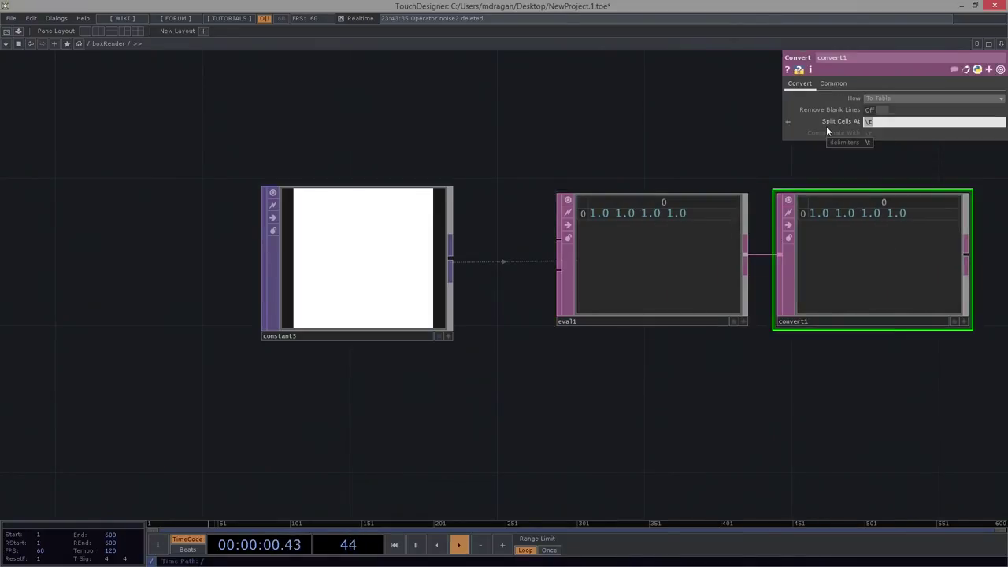
pyautogui.press('BackSpace')
pyautogui.click(888, 440)
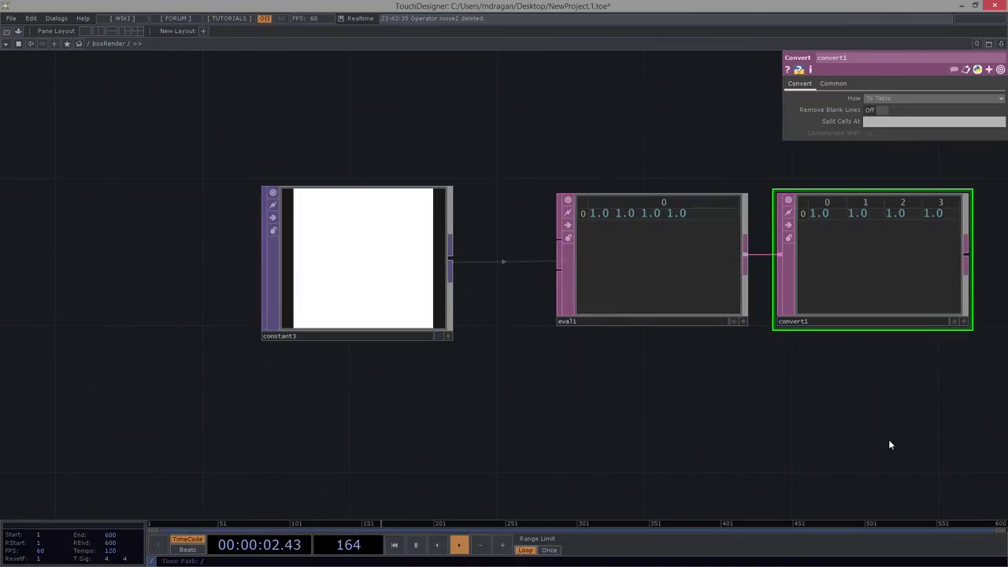
# Move eval1 slightly closer to constant3 and widen its parameter display to show the full expression.
pyautogui.moveTo(695, 289); pyautogui.dragTo(665, 288)
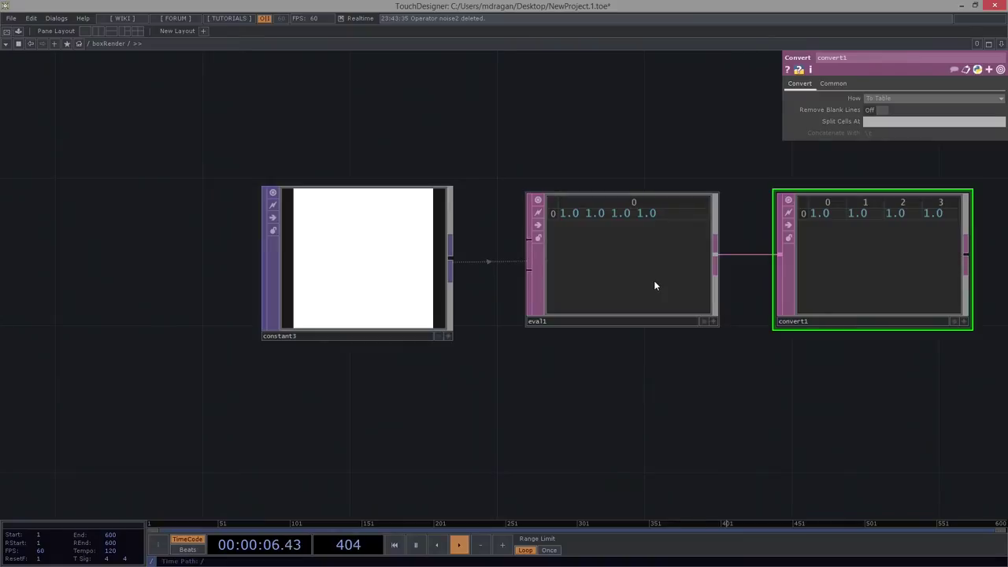
pyautogui.click(706, 289)
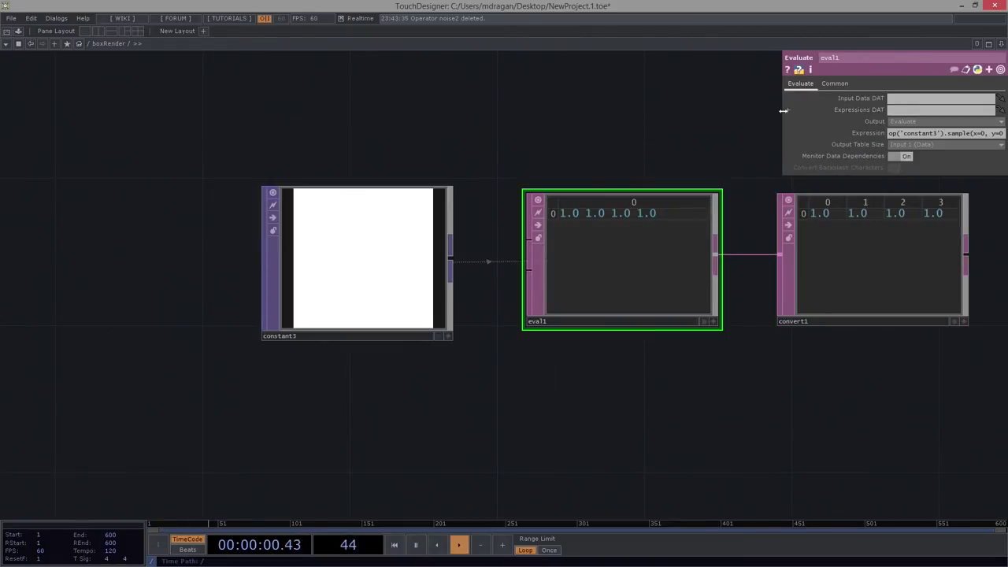
pyautogui.moveTo(783, 110); pyautogui.dragTo(677, 110)
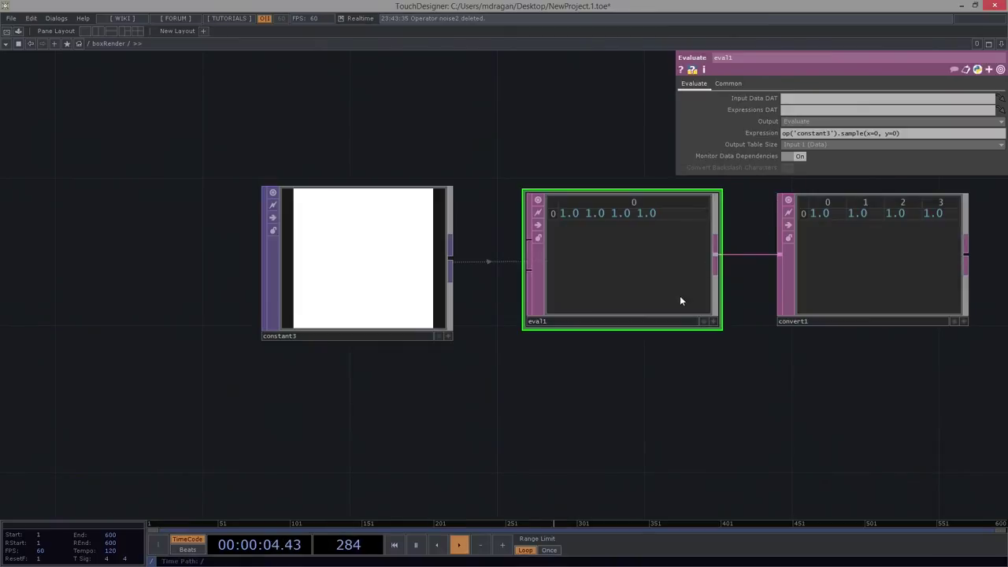
# Add a Table DAT to the network below eval1.
pyautogui.scroll(-3, 564, 366)
pyautogui.scroll(3, 564, 365)
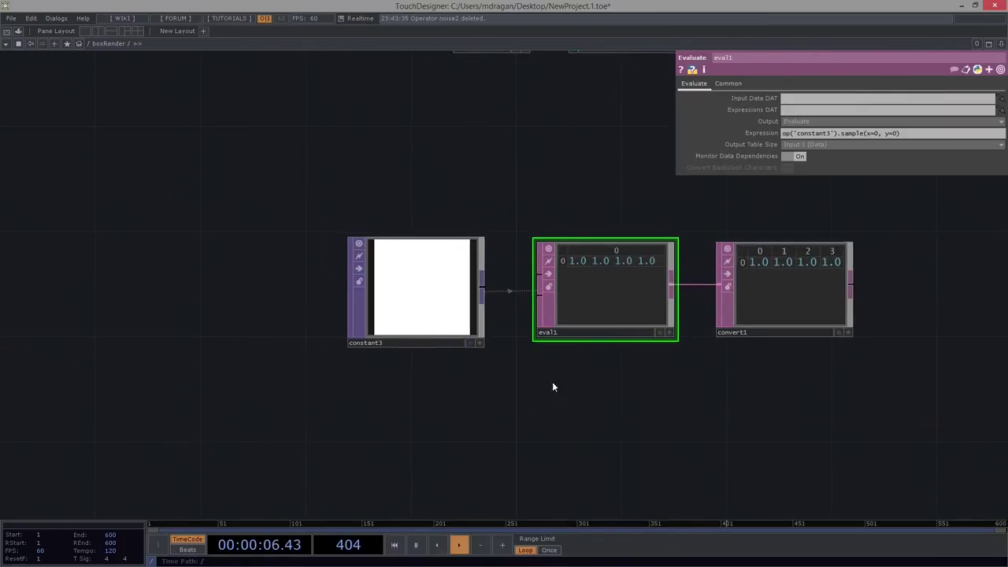
pyautogui.press('Tab')
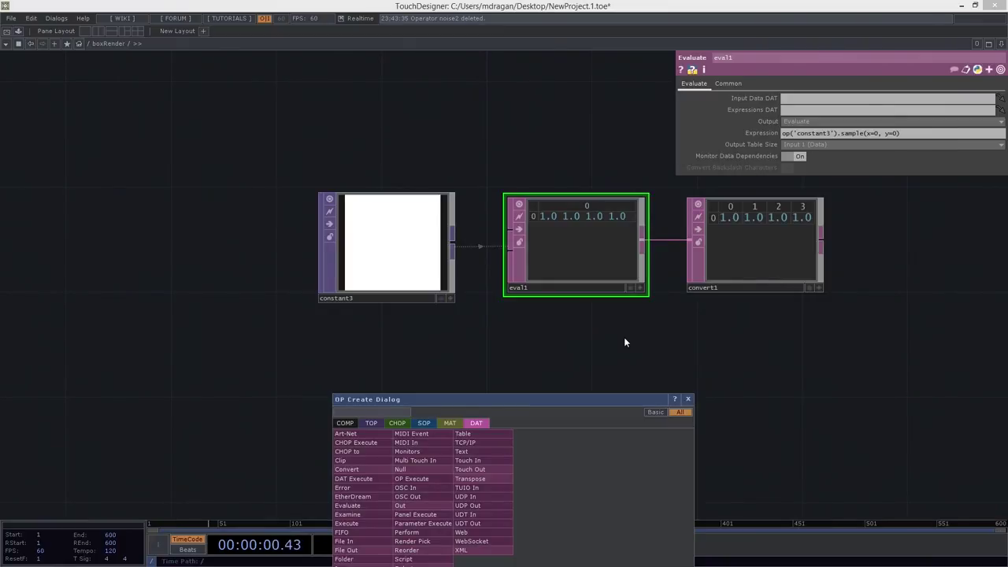
pyautogui.write('ta')
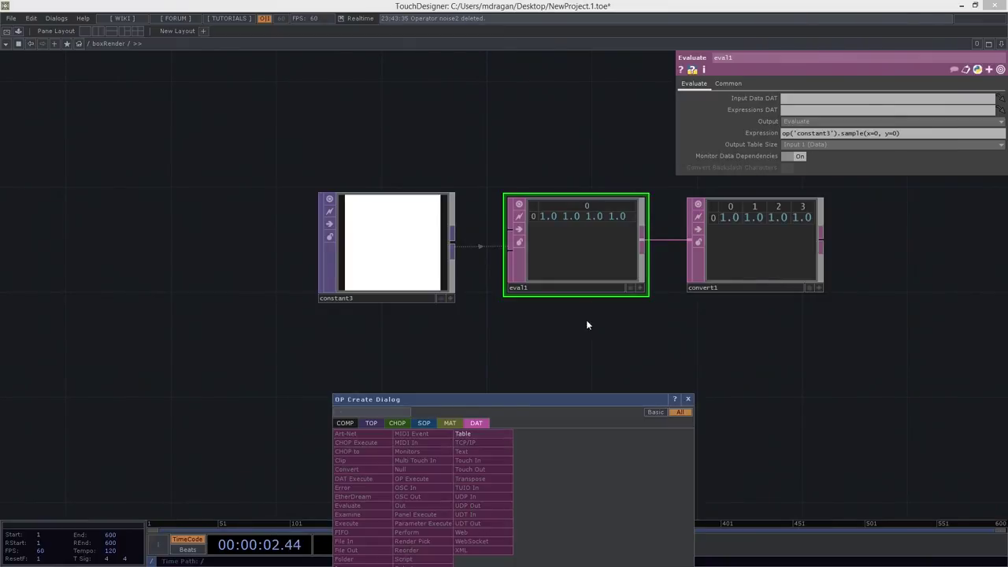
pyautogui.click(491, 436)
pyautogui.click(572, 386)
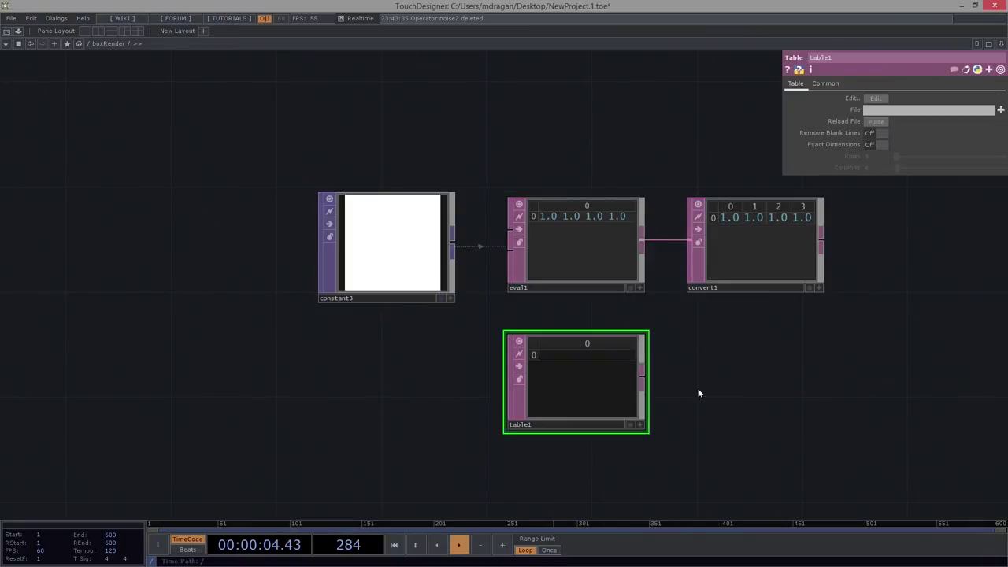
# Examine the rows of merge1's instance table through to its end by temporarily making its viewer active.
pyautogui.moveTo(687, 409); pyautogui.dragTo(665, 313)
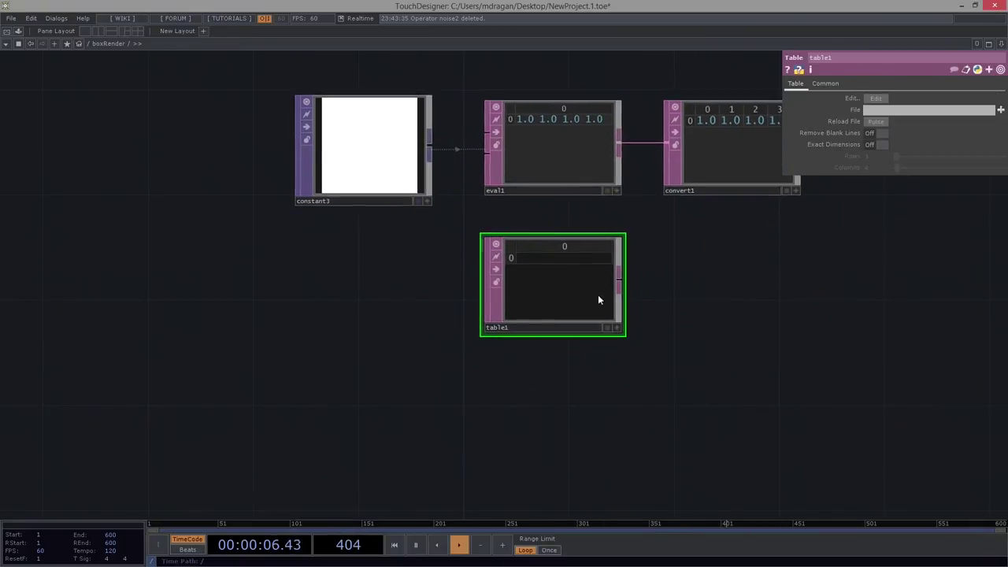
pyautogui.moveTo(693, 287); pyautogui.dragTo(523, 366, button='right')
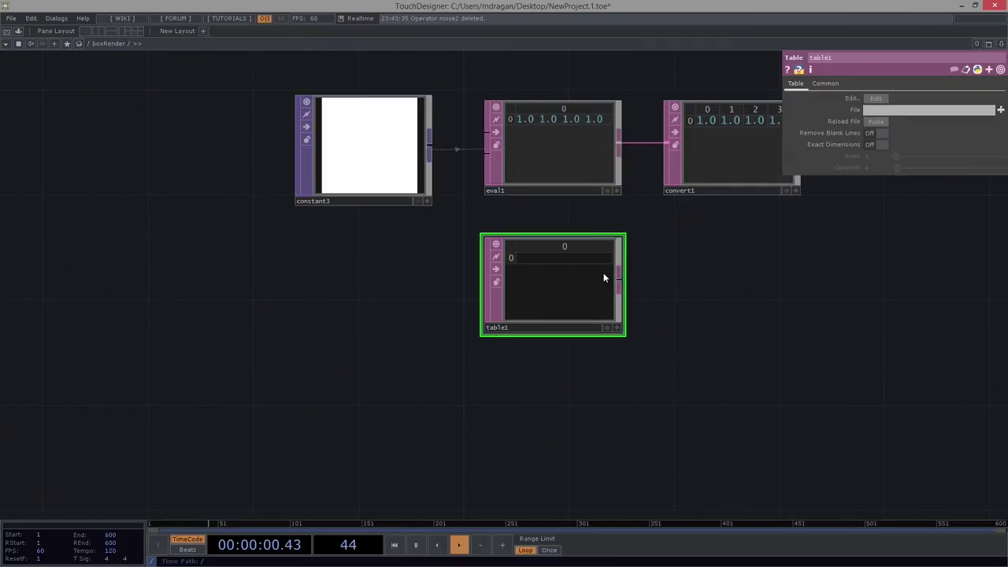
pyautogui.moveTo(677, 376); pyautogui.dragTo(645, 523)
pyautogui.moveTo(624, 163); pyautogui.dragTo(596, 252)
pyautogui.scroll(-3, 596, 252)
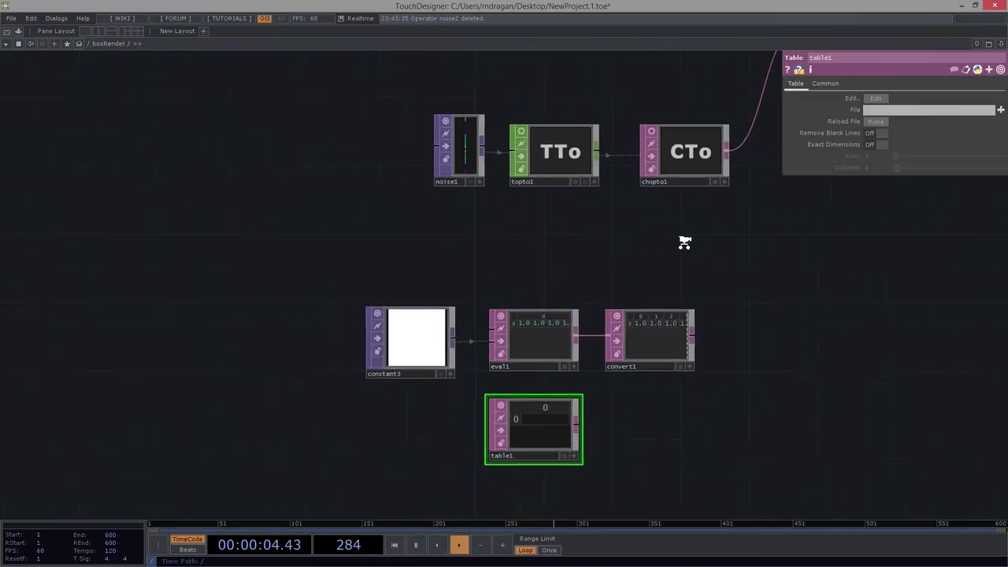
pyautogui.moveTo(786, 237); pyautogui.dragTo(344, 336)
pyautogui.scroll(-2, 344, 336)
pyautogui.scroll(5, 413, 158)
pyautogui.scroll(2, 434, 201)
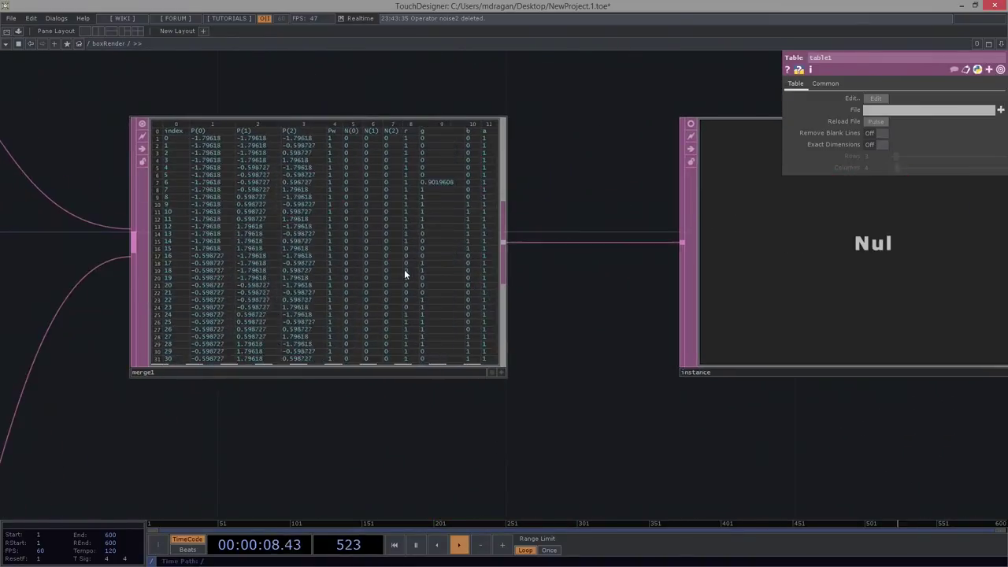
pyautogui.click(502, 372)
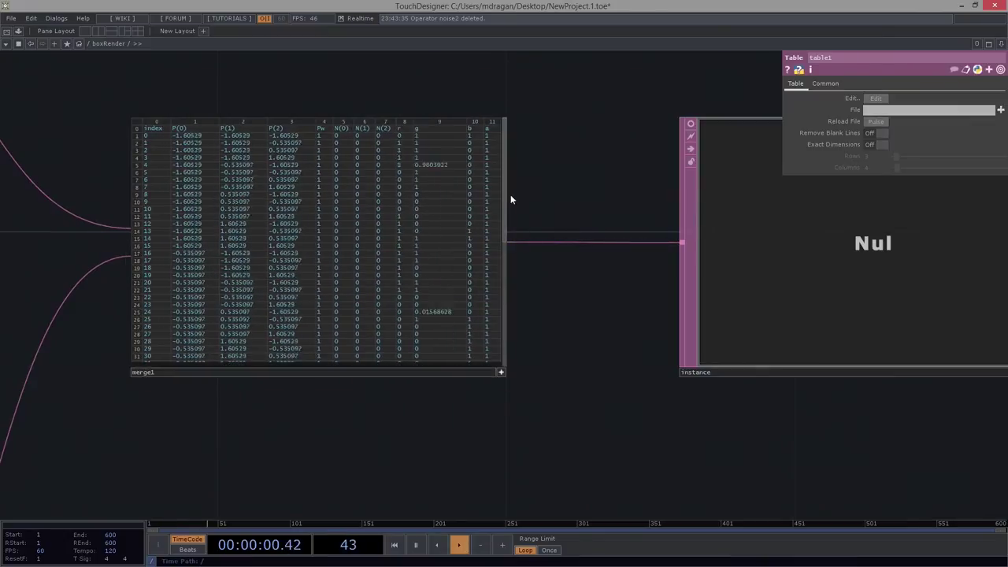
pyautogui.moveTo(502, 201); pyautogui.dragTo(504, 364)
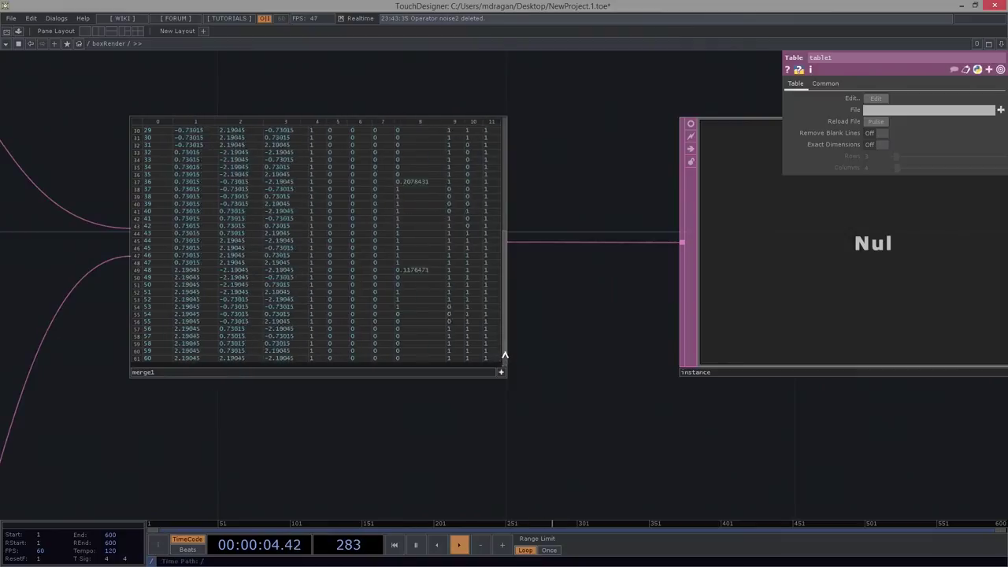
pyautogui.click(501, 374)
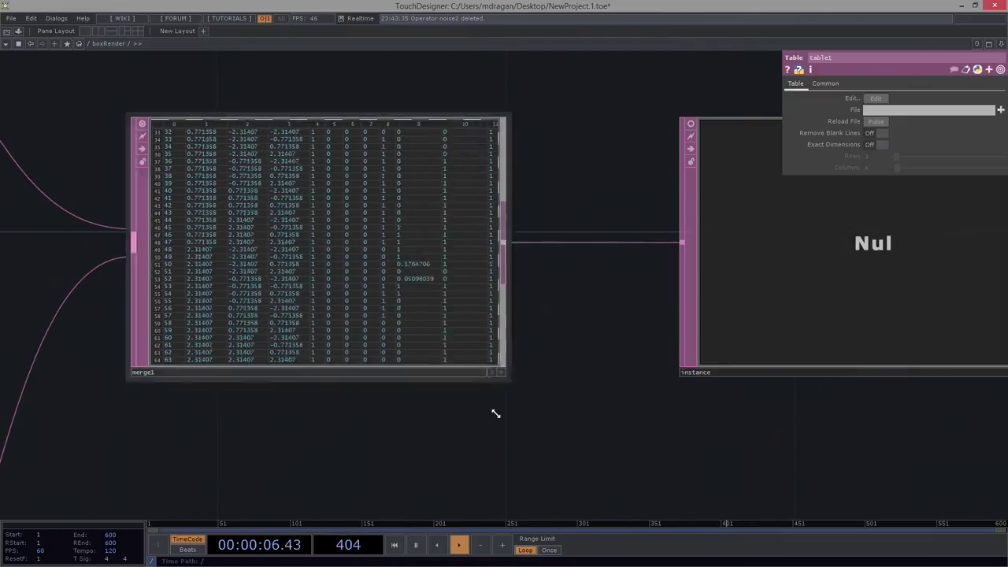
# Examine merge1's instance table back up to its header row by temporarily making its viewer active.
pyautogui.scroll(-5, 478, 438)
pyautogui.moveTo(475, 441); pyautogui.dragTo(512, 383)
pyautogui.scroll(3, 512, 383)
pyautogui.click(551, 306)
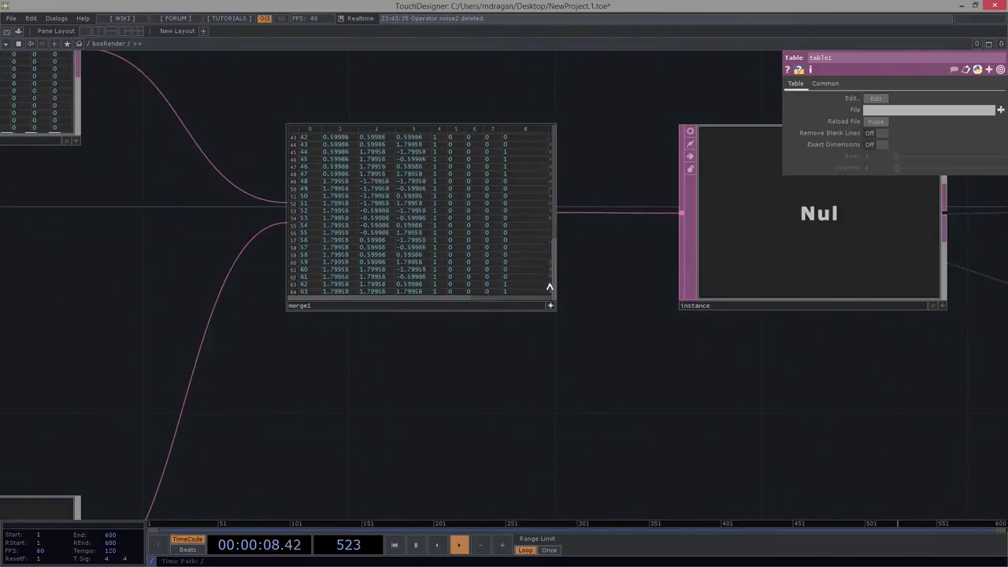
pyautogui.moveTo(554, 275); pyautogui.dragTo(555, 154)
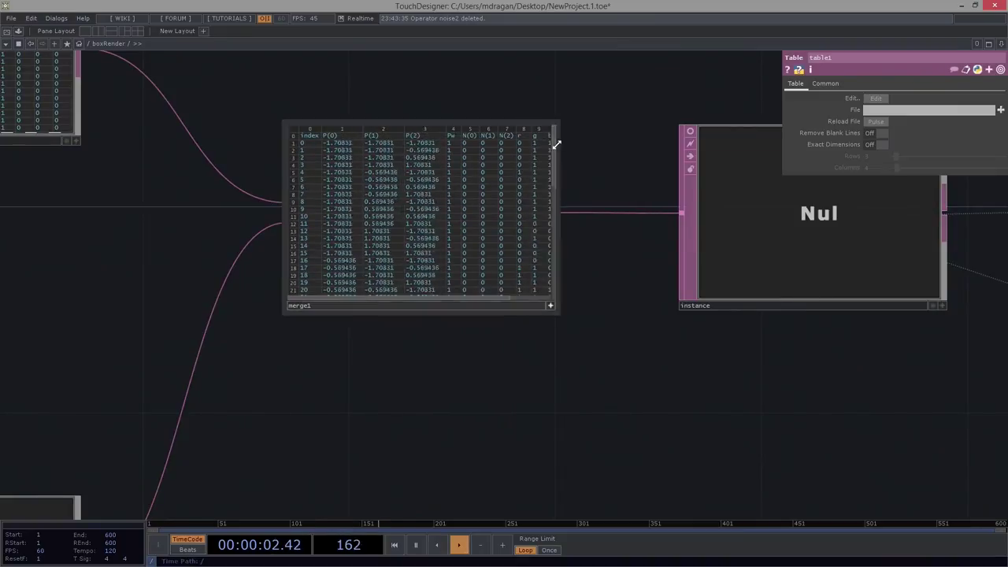
pyautogui.click(550, 306)
pyautogui.moveTo(619, 267); pyautogui.dragTo(663, 224)
pyautogui.scroll(-5, 661, 224)
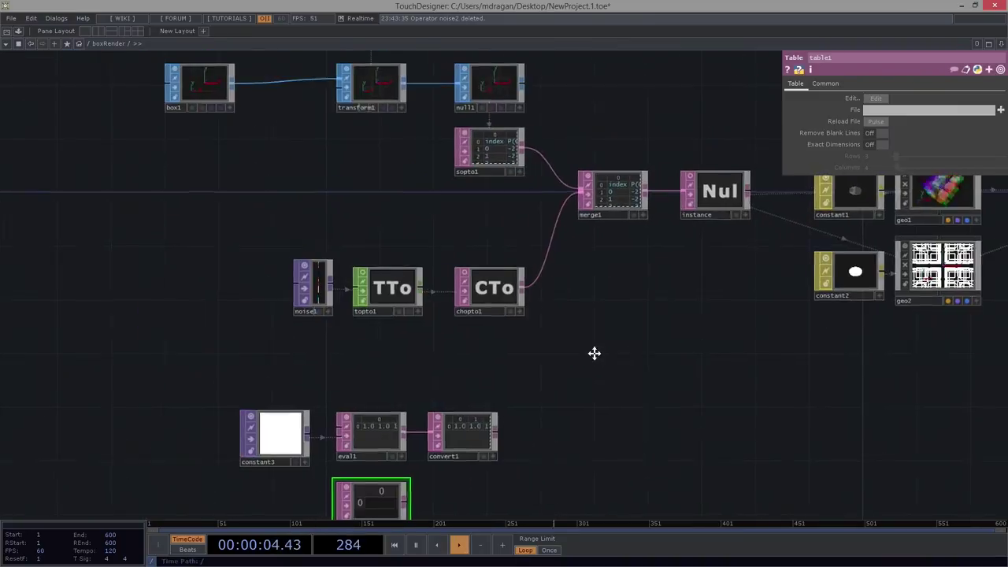
# Turn on Exact Dimensions for table1 so its row and column counts can be specified.
pyautogui.scroll(4, 313, 396)
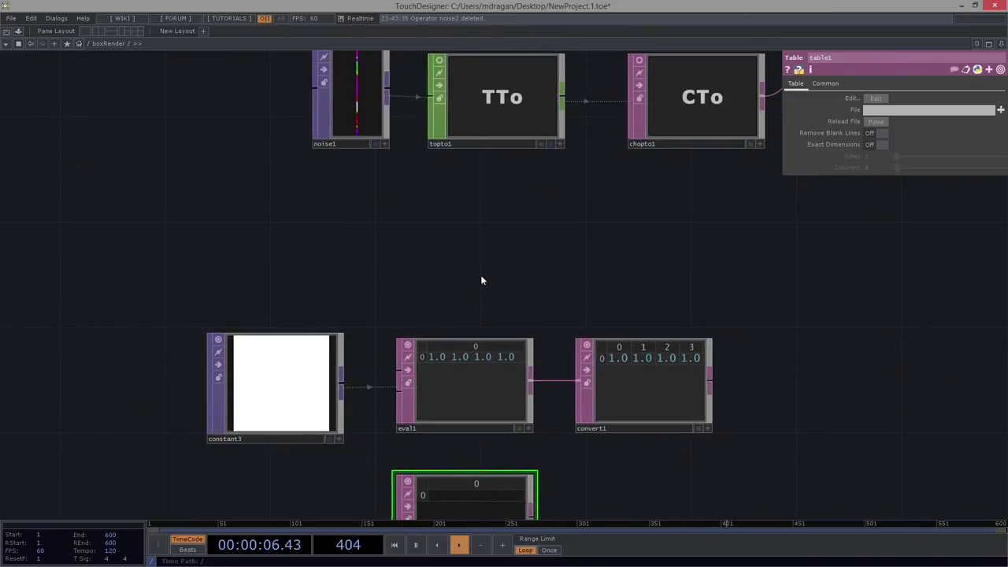
pyautogui.moveTo(421, 265); pyautogui.dragTo(400, 234)
pyautogui.scroll(-3, 400, 234)
pyautogui.moveTo(540, 407); pyautogui.dragTo(546, 361)
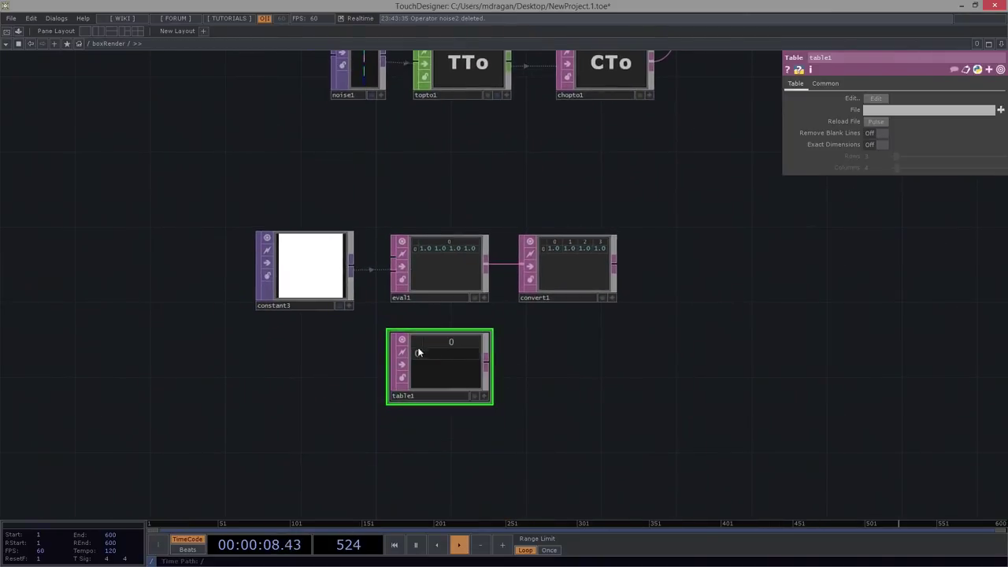
pyautogui.scroll(2, 445, 377)
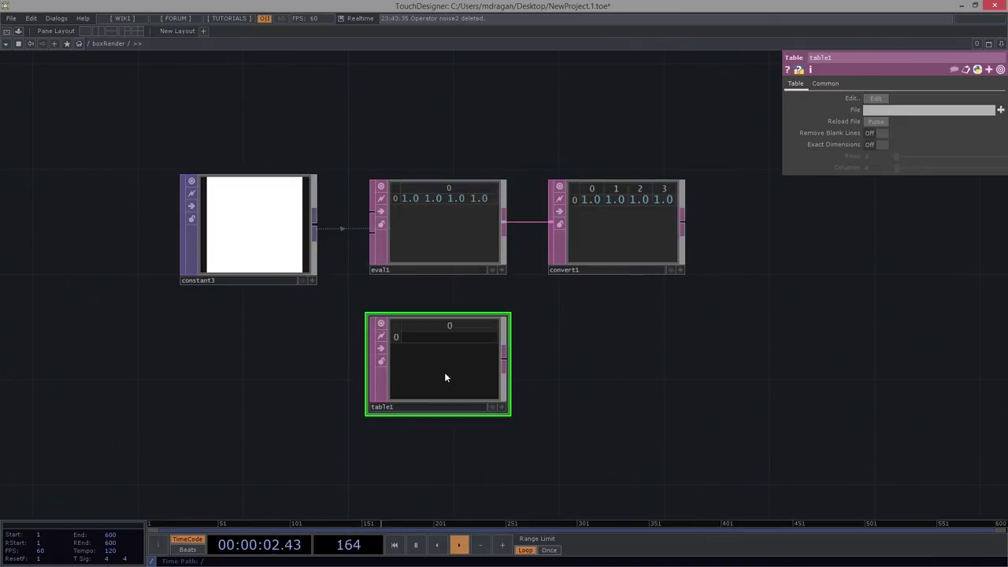
pyautogui.click(881, 146)
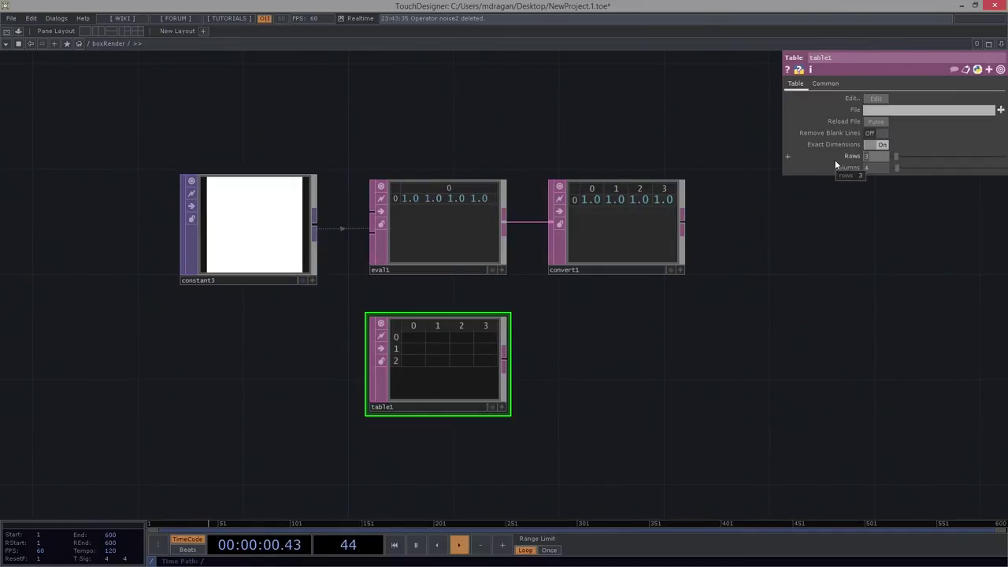
# Set table1 to 1 row and 64 columns.
pyautogui.press('Return')
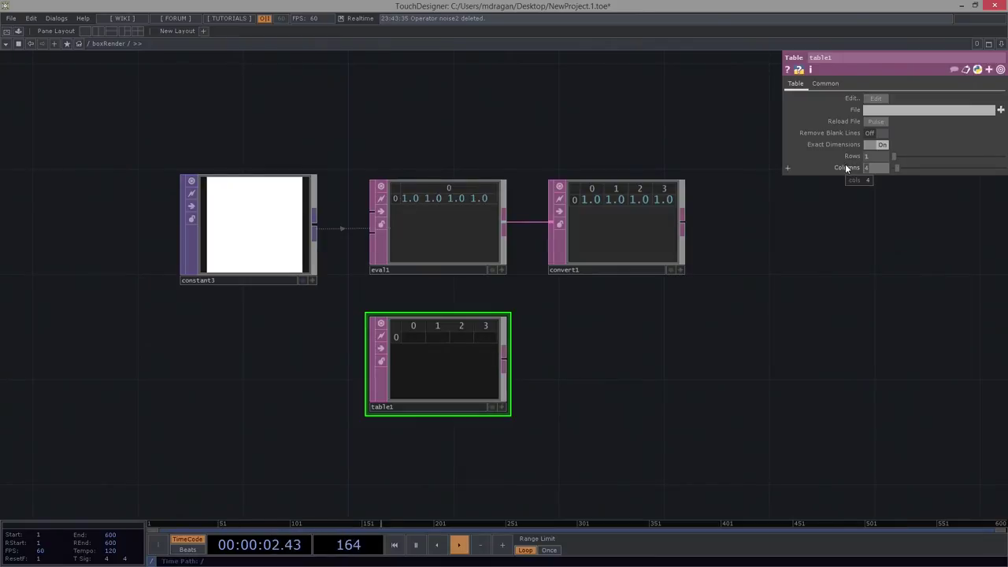
pyautogui.write('64')
pyautogui.press('Return')
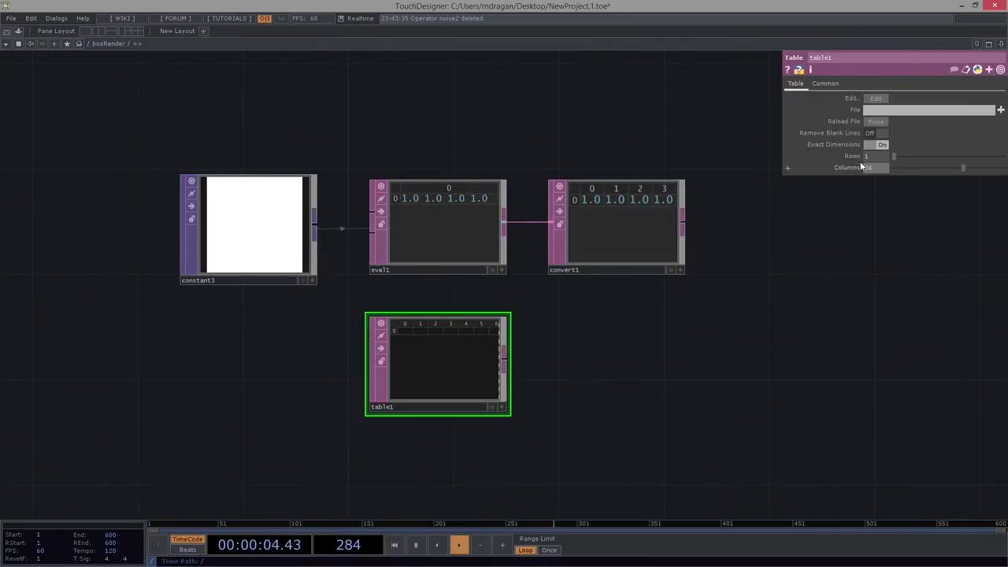
# Set table1's dimensions to 64 rows and 1 column.
pyautogui.write('64')
pyautogui.press('Tab')
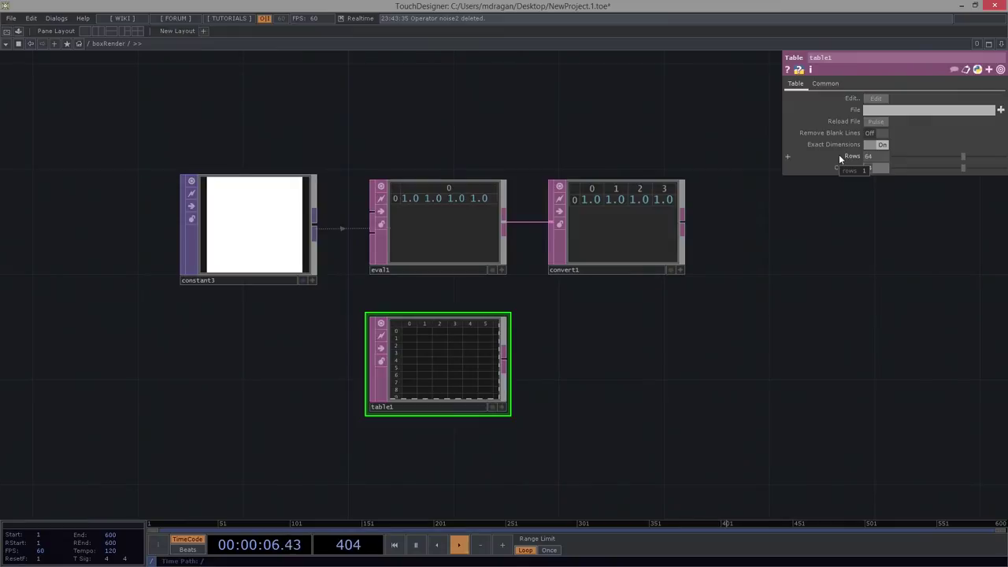
pyautogui.write('1')
pyautogui.press('Return')
# Add an Evaluate DAT beside table1, on the side beneath convert1.
pyautogui.scroll(5, 580, 385)
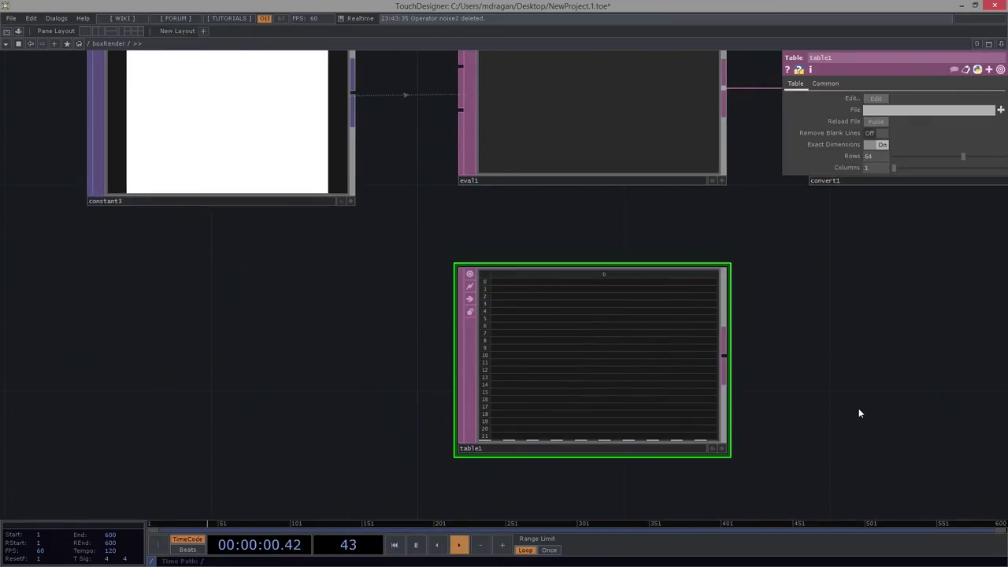
pyautogui.scroll(-5, 816, 380)
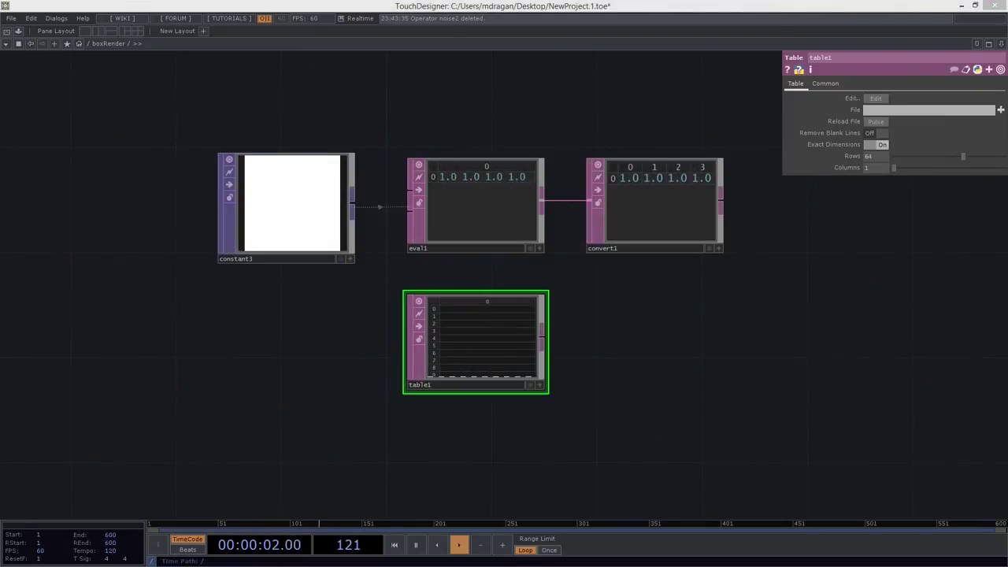
pyautogui.scroll(3, 560, 338)
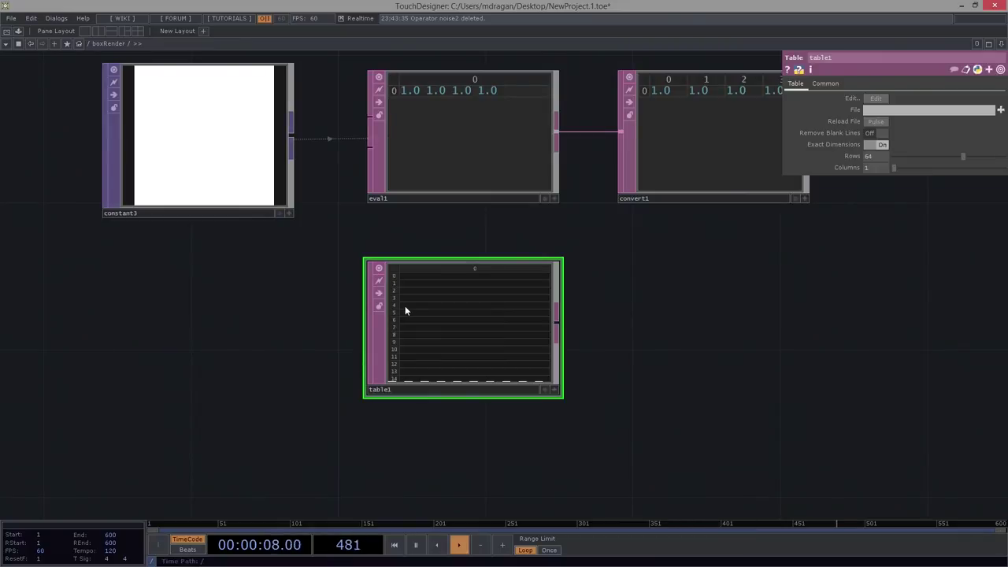
pyautogui.scroll(-4, 395, 304)
pyautogui.scroll(3, 407, 299)
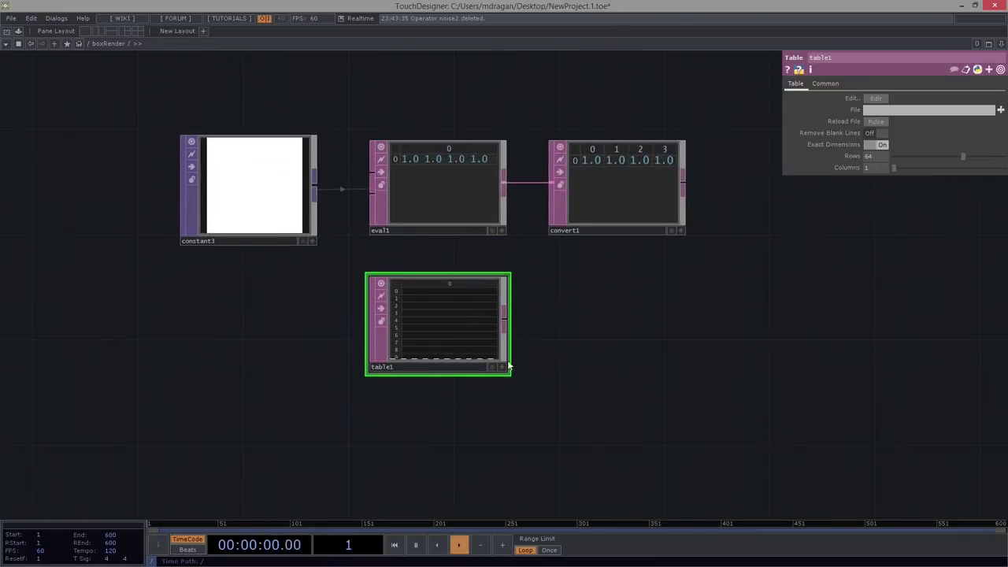
pyautogui.moveTo(575, 434); pyautogui.dragTo(552, 358)
pyautogui.press('Tab')
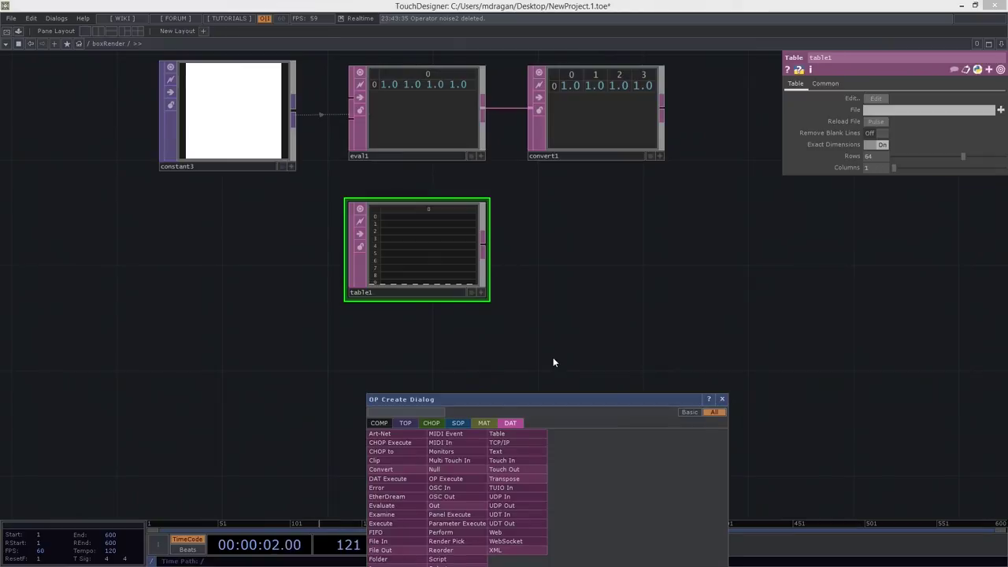
pyautogui.write('ev')
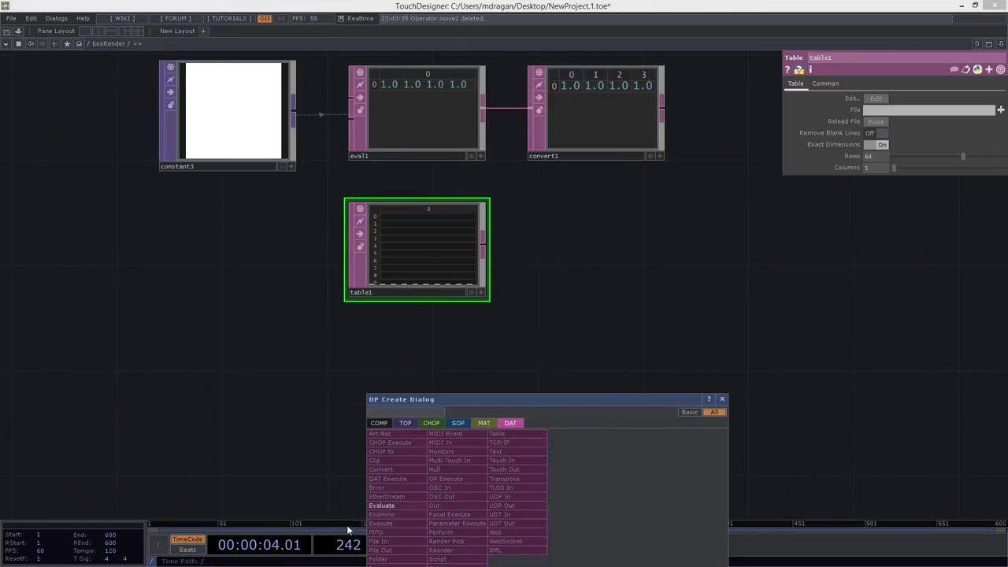
pyautogui.click(382, 505)
pyautogui.click(588, 252)
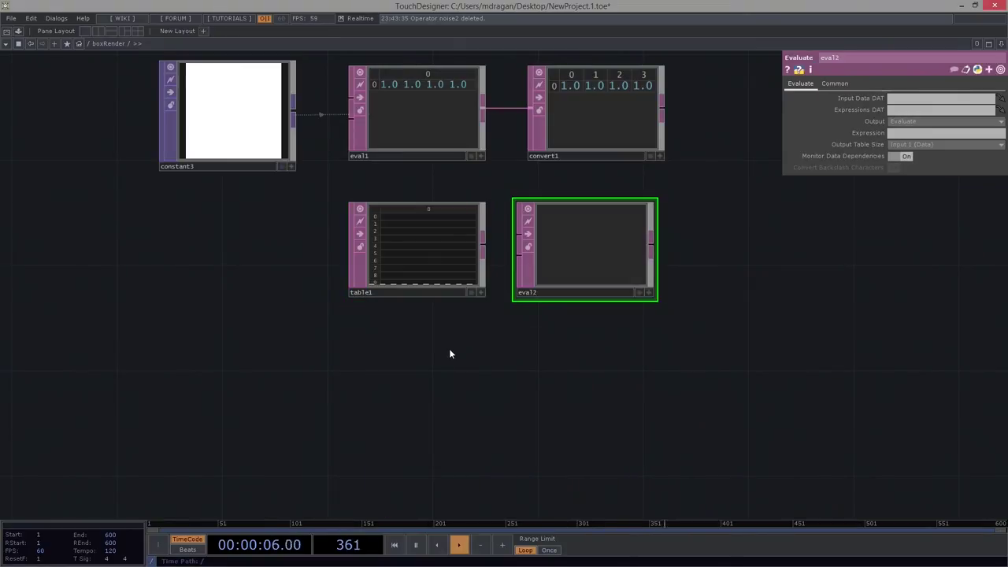
# Add a second Table DAT directly below table1, then shift eval2 diagonally away and wire table1 into its first input.
pyautogui.press('Tab')
pyautogui.click(408, 432)
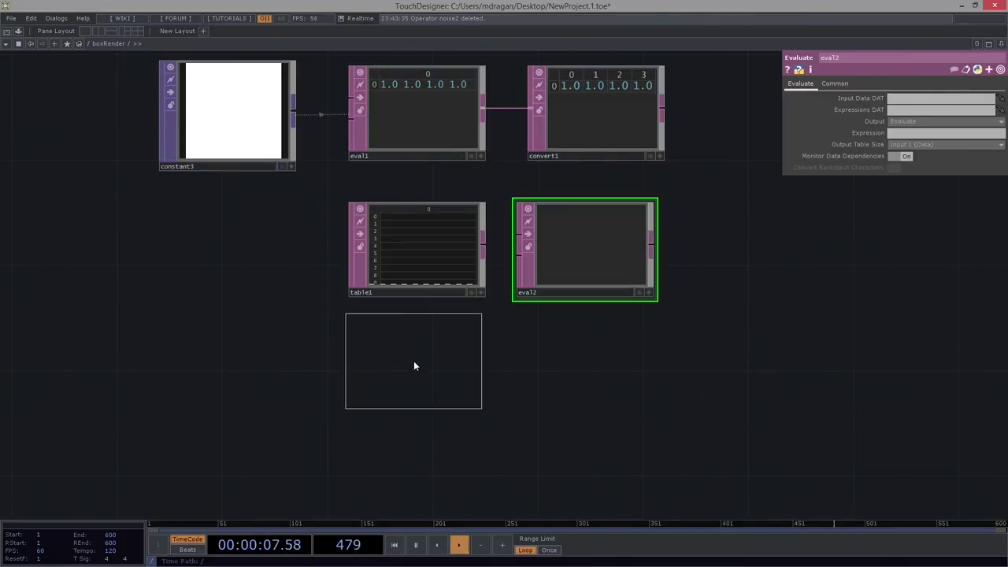
pyautogui.click(415, 365)
pyautogui.moveTo(572, 254); pyautogui.dragTo(616, 316)
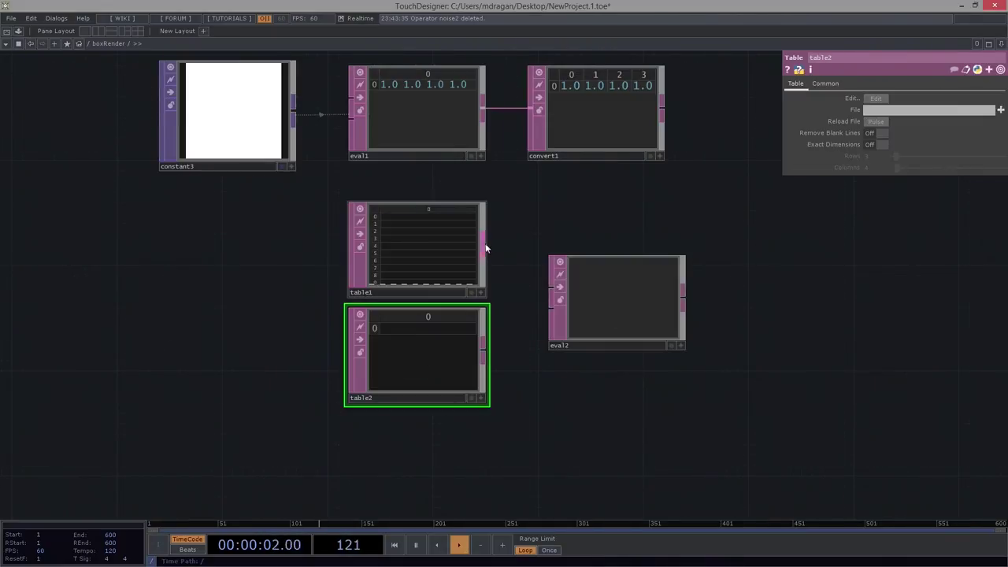
pyautogui.moveTo(484, 247); pyautogui.dragTo(556, 288)
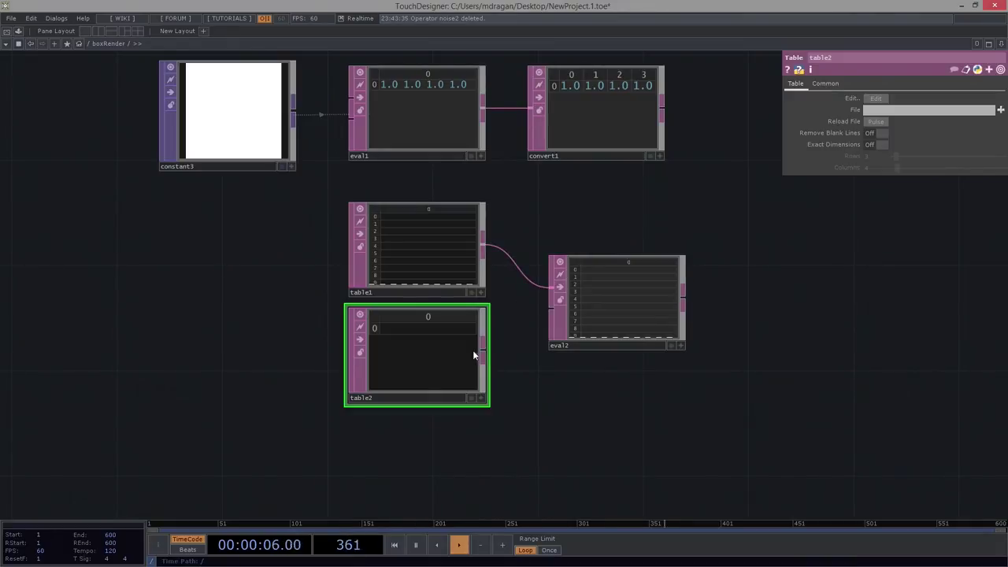
# Enter the expression me.inputRow in table2's only cell.
pyautogui.click(480, 397)
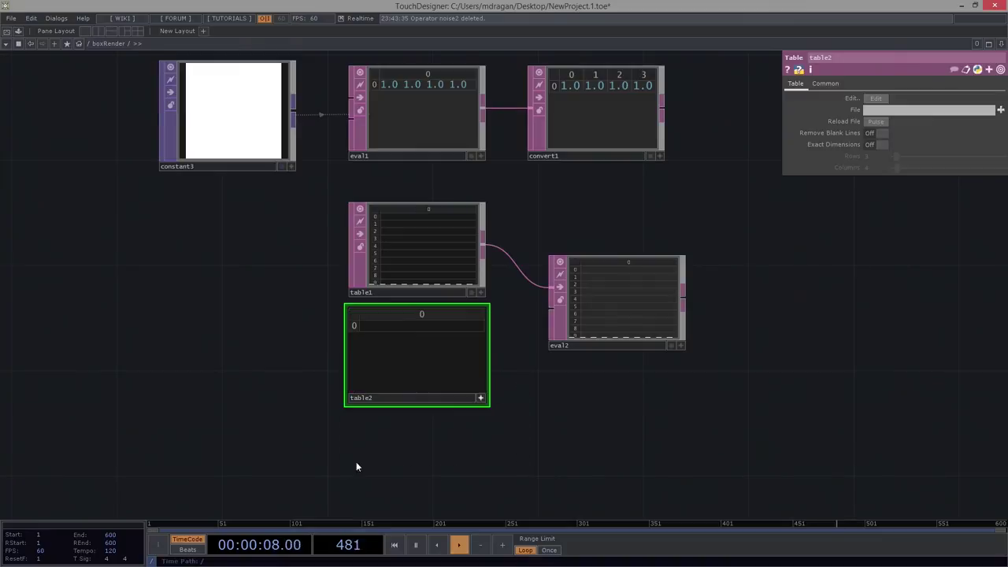
pyautogui.click(432, 328)
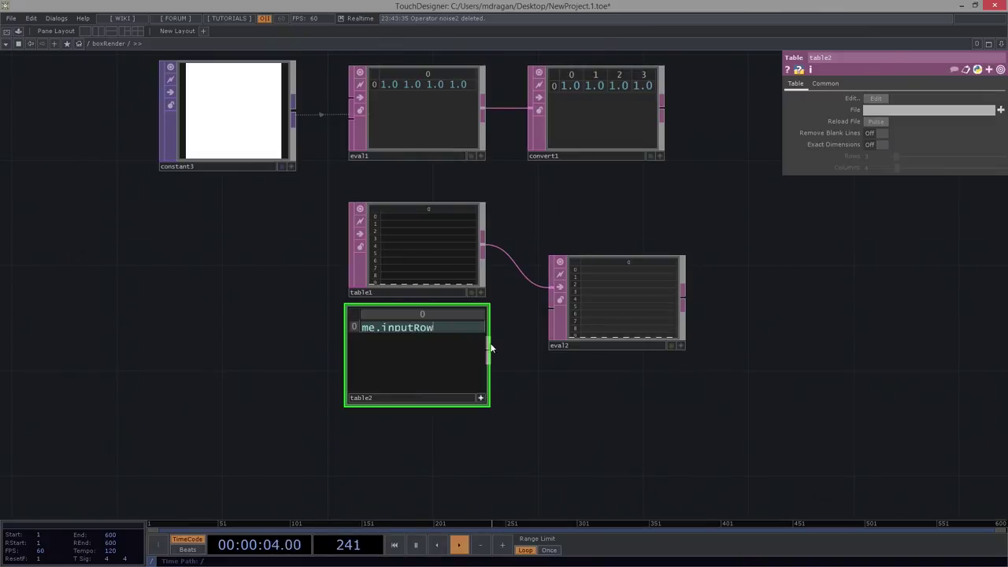
pyautogui.press('Return')
pyautogui.click(480, 398)
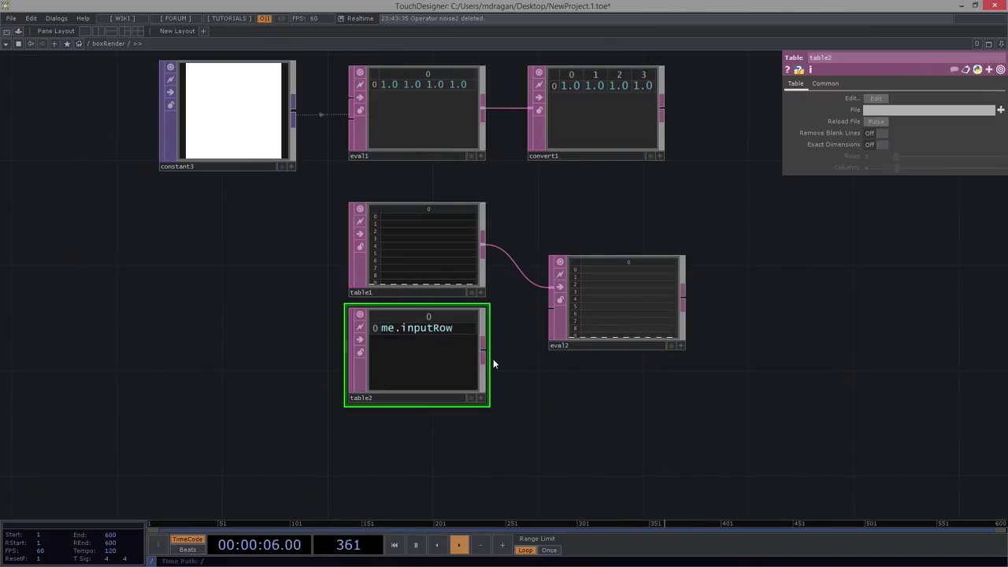
# Wire table2 into eval2's second input as the source of its expressions.
pyautogui.moveTo(483, 347); pyautogui.dragTo(557, 331)
pyautogui.scroll(4, 592, 281)
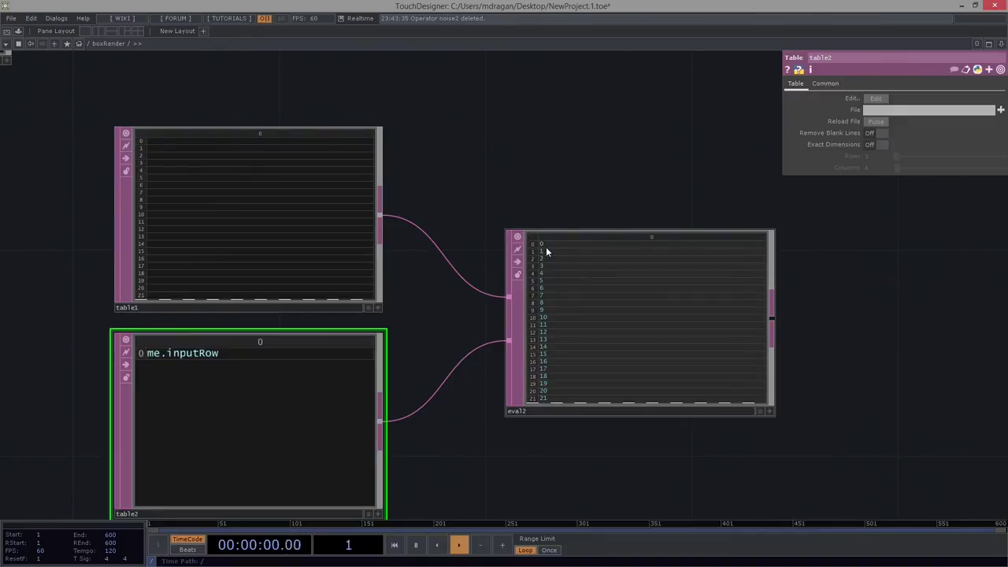
pyautogui.scroll(-4, 512, 260)
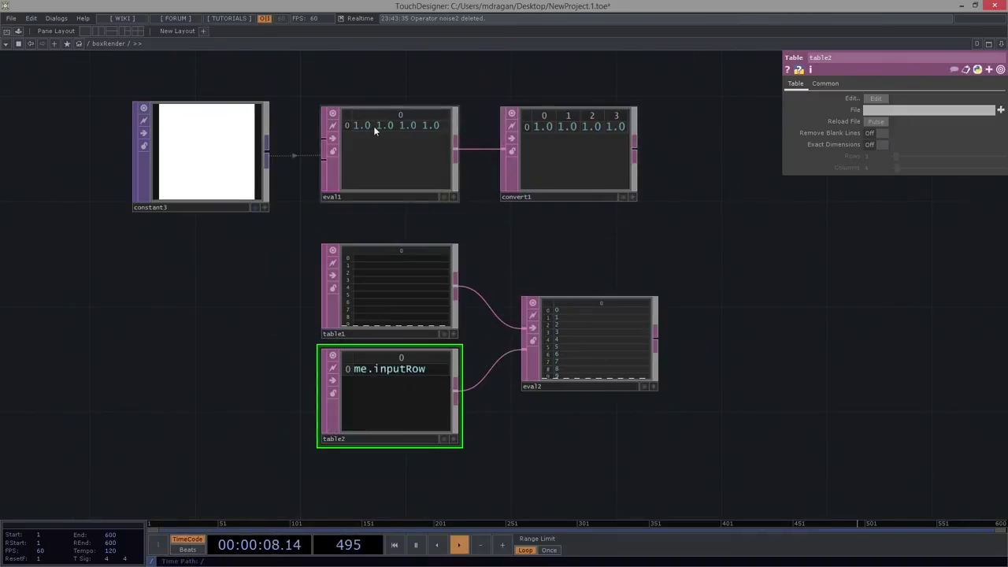
# Review constant3's resolution settings and eval1's sample expression alongside the rows evaluated in eval2.
pyautogui.moveTo(247, 285); pyautogui.dragTo(247, 261)
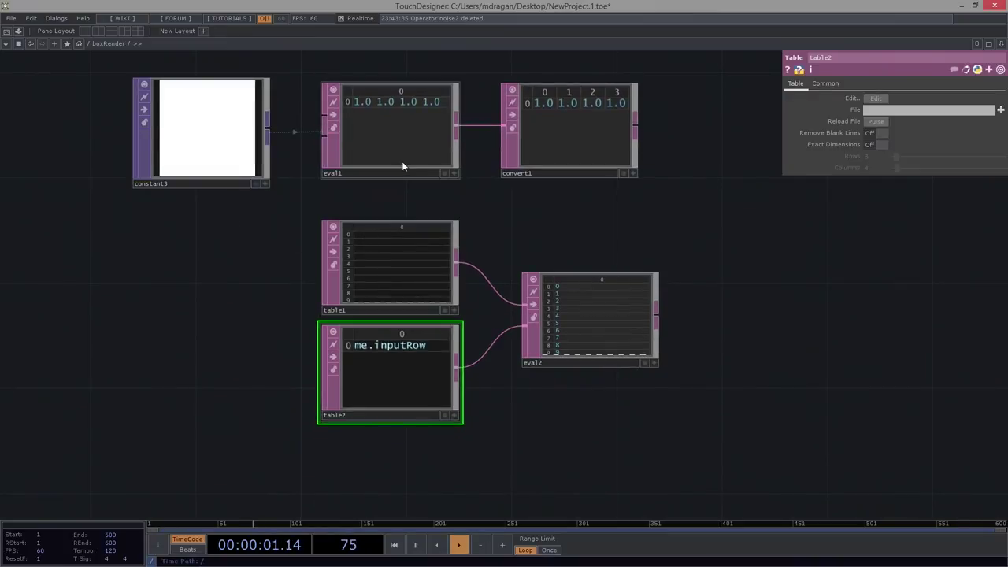
pyautogui.click(198, 150)
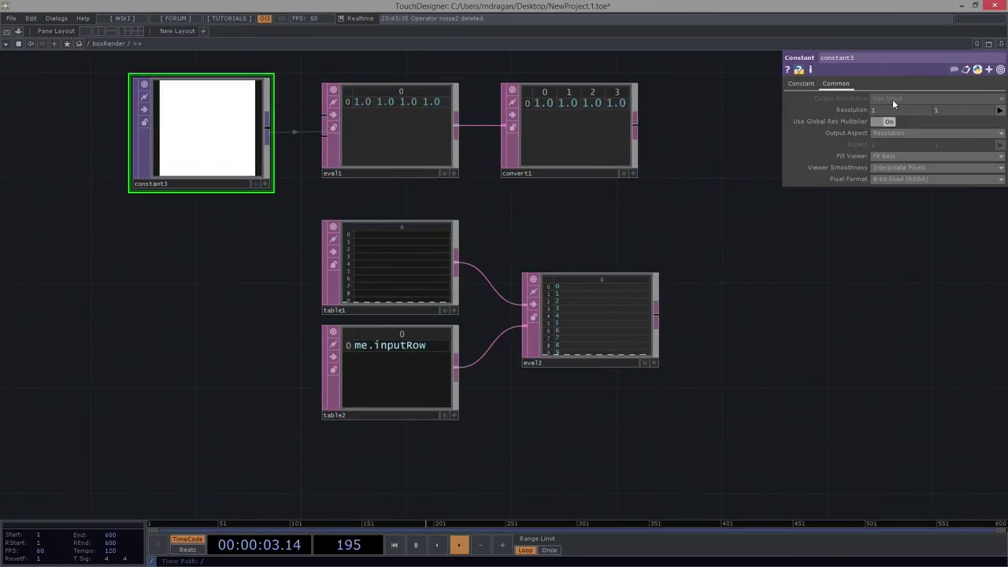
pyautogui.press('Tab')
pyautogui.press('Escape')
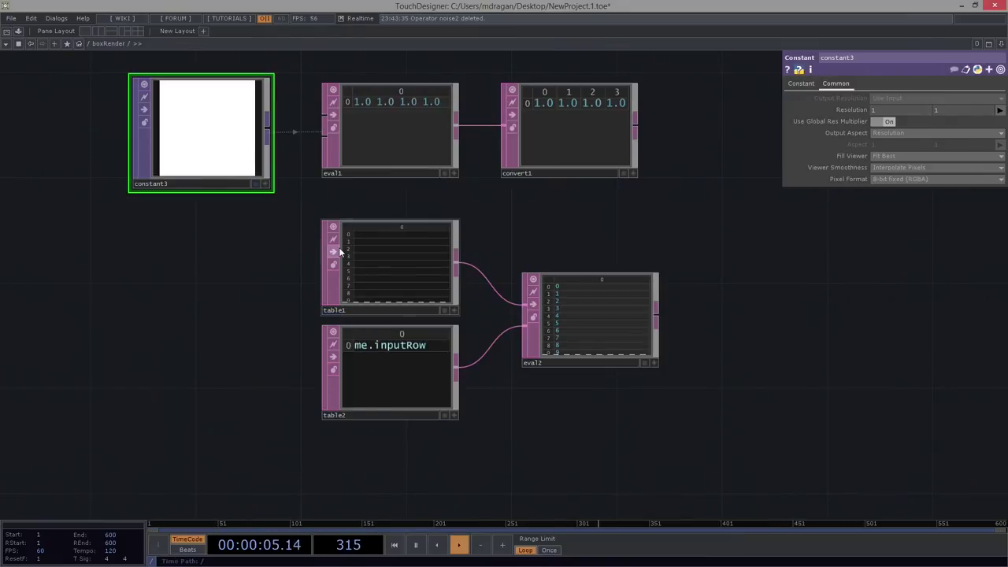
pyautogui.click(437, 126)
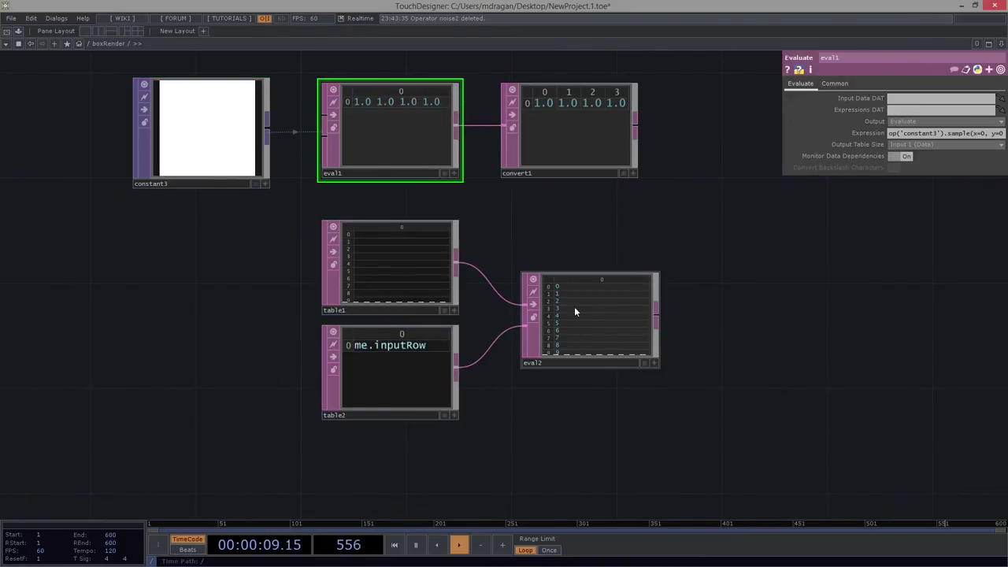
pyautogui.scroll(2, 626, 277)
pyautogui.scroll(-1, 603, 297)
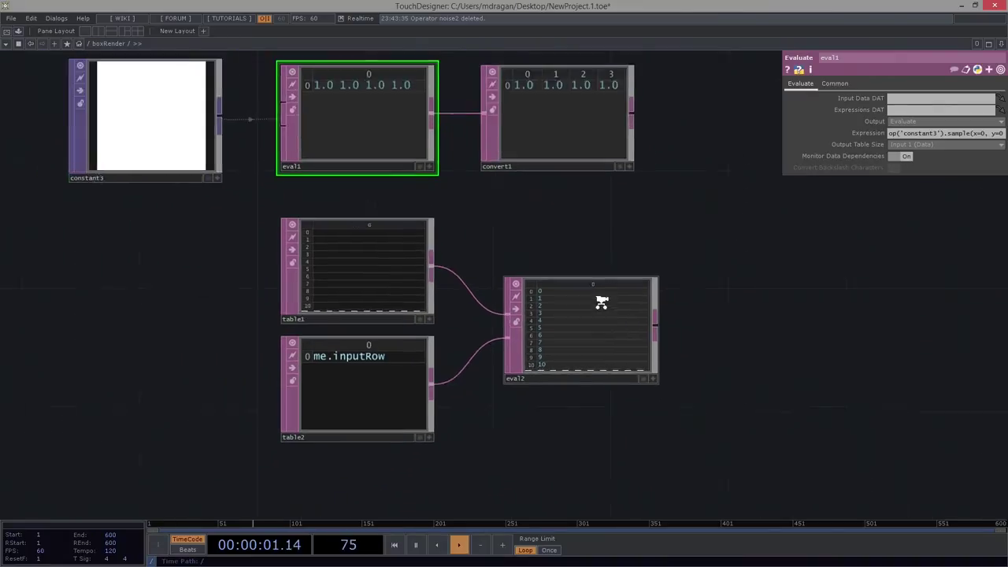
pyautogui.scroll(-1, 601, 303)
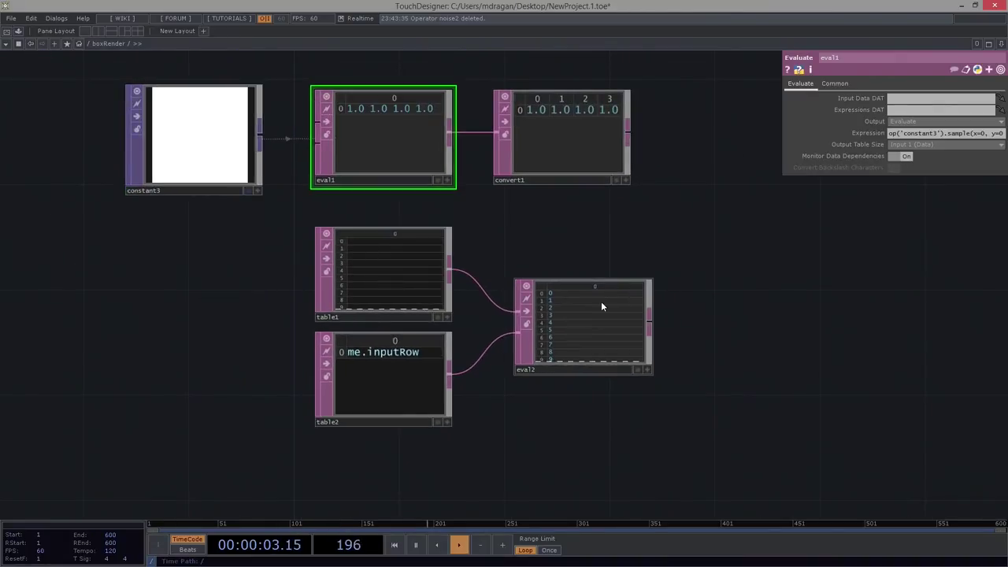
pyautogui.moveTo(520, 424); pyautogui.dragTo(516, 403)
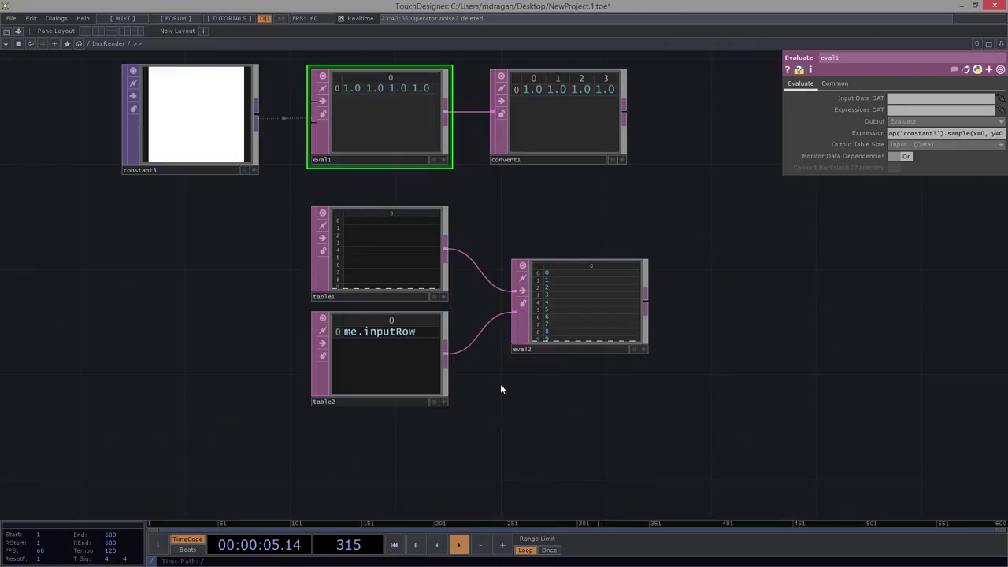
# Change the expression in table2's cell to me.inputRow + 1.
pyautogui.click(407, 384)
pyautogui.press('a')
pyautogui.click(428, 335)
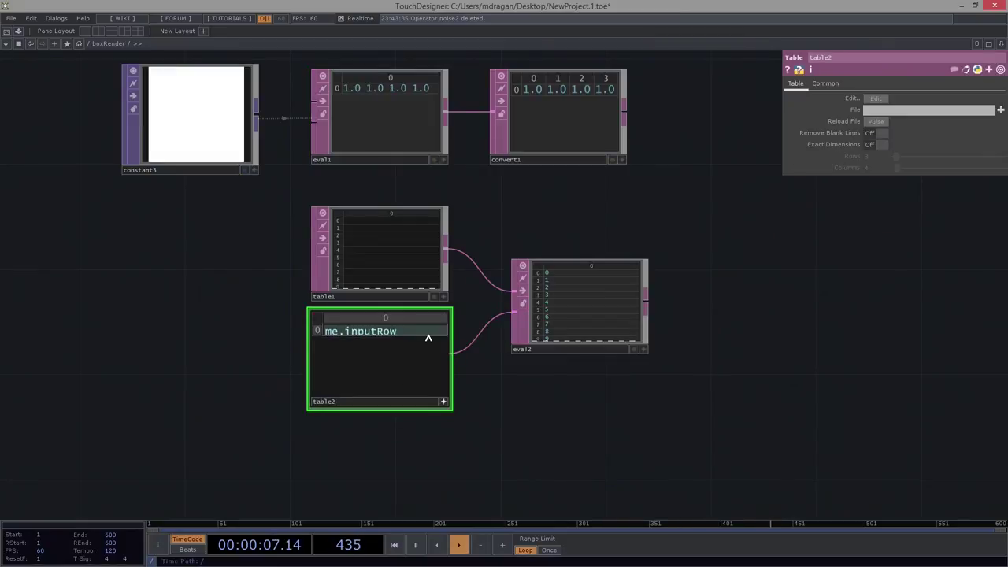
pyautogui.write('+ 1')
pyautogui.press('Return')
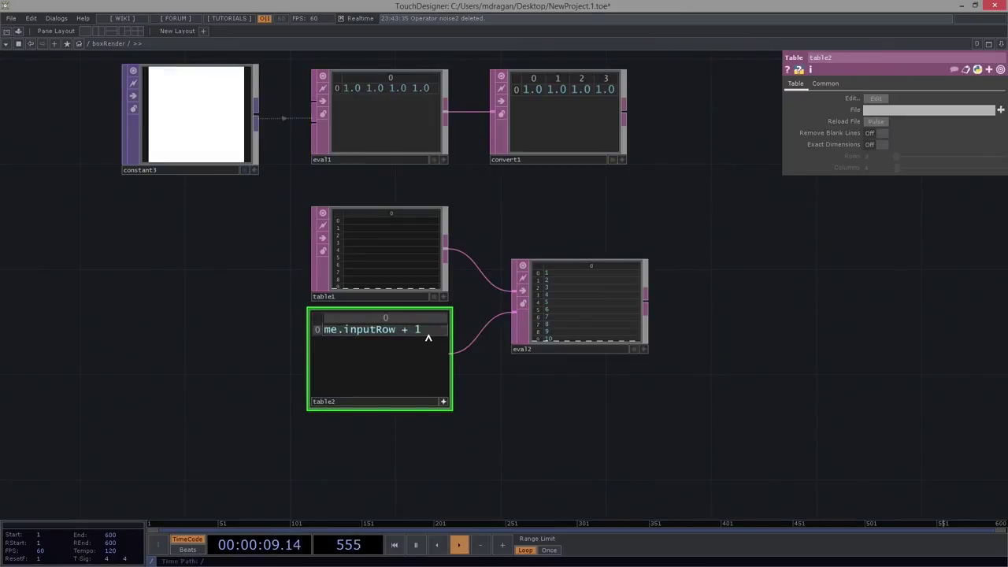
pyautogui.click(443, 402)
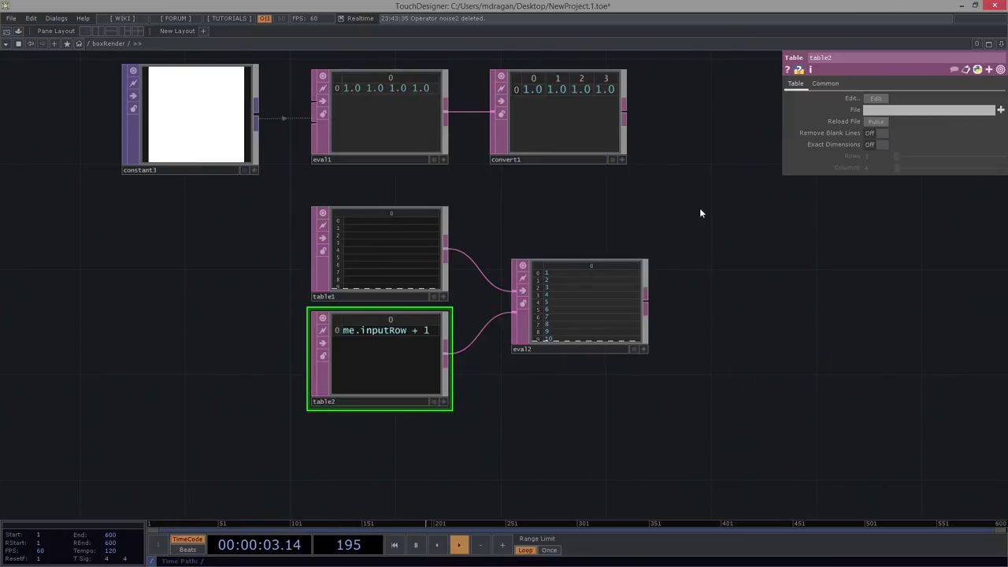
# Examine eval1's full sample expression in its parameters.
pyautogui.moveTo(696, 212); pyautogui.dragTo(695, 241)
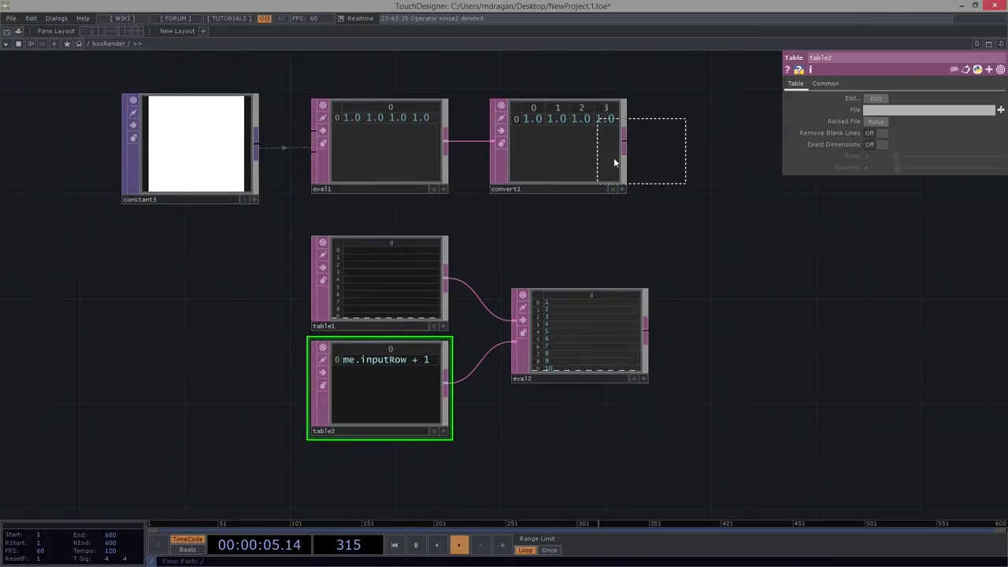
pyautogui.moveTo(614, 162); pyautogui.dragTo(615, 162)
pyautogui.click(386, 144)
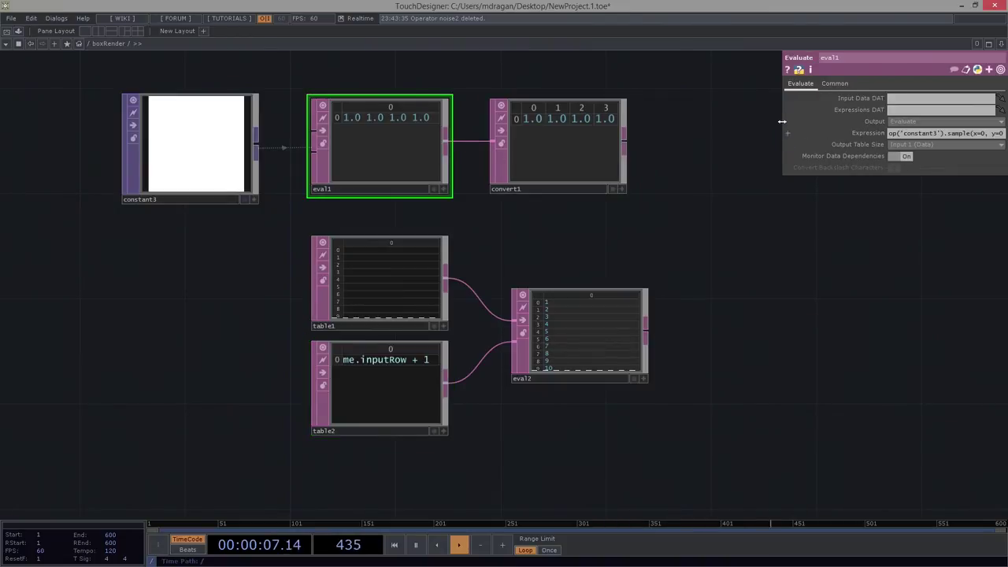
pyautogui.moveTo(781, 122); pyautogui.dragTo(673, 122)
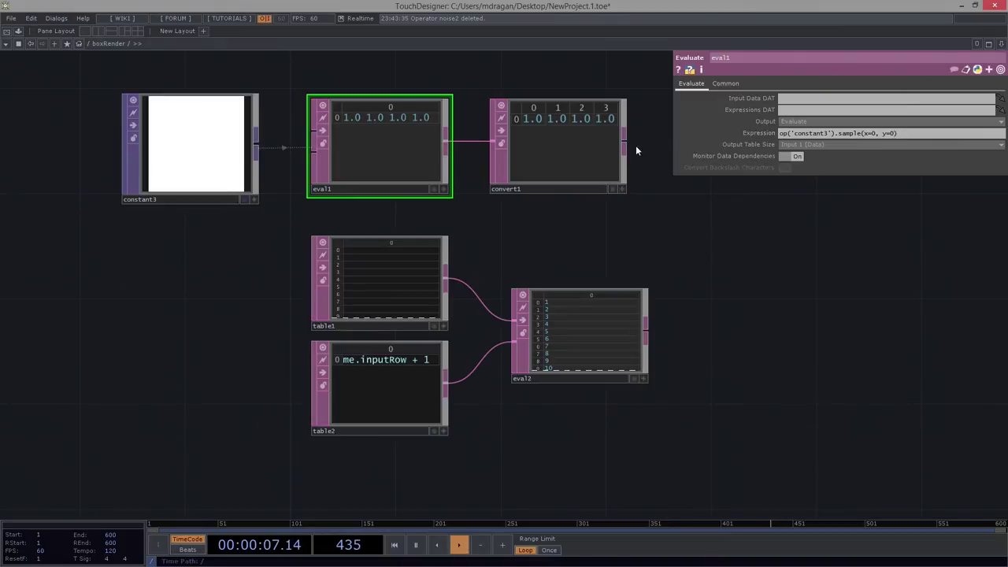
# Widen table2 and insert op('noise1') in front of me.inputRow + 1 in its cell.
pyautogui.click(410, 377)
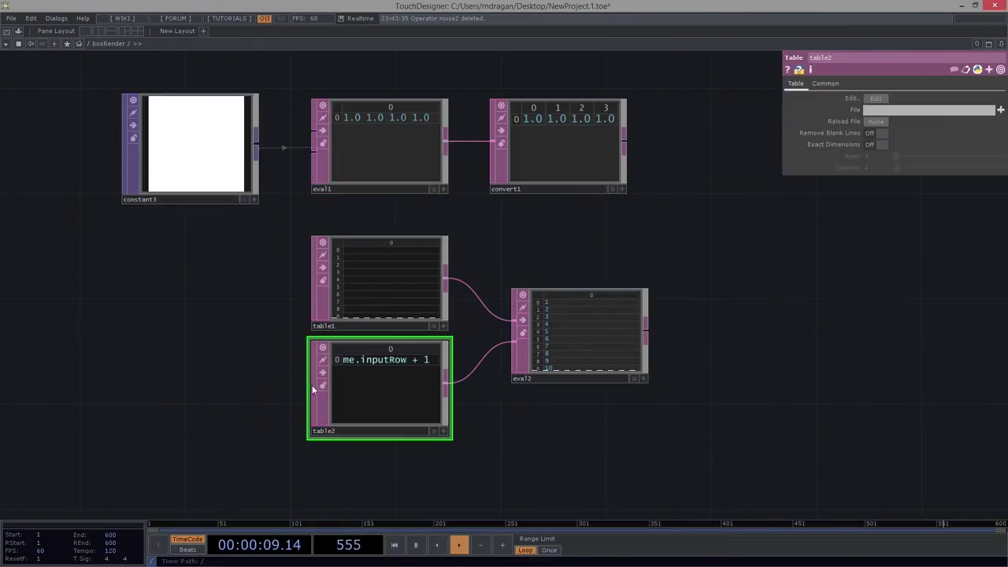
pyautogui.moveTo(307, 385); pyautogui.dragTo(199, 378)
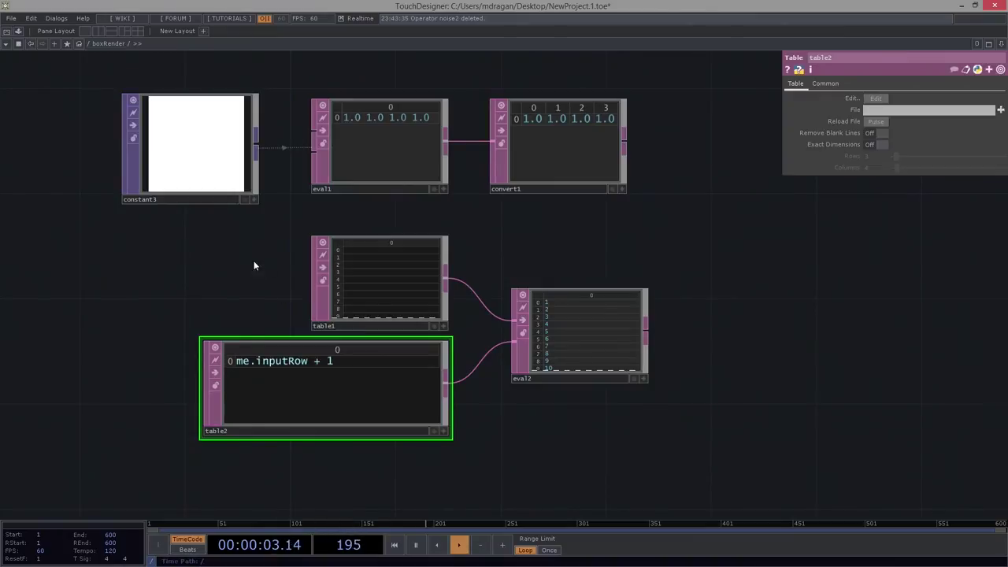
pyautogui.press('a')
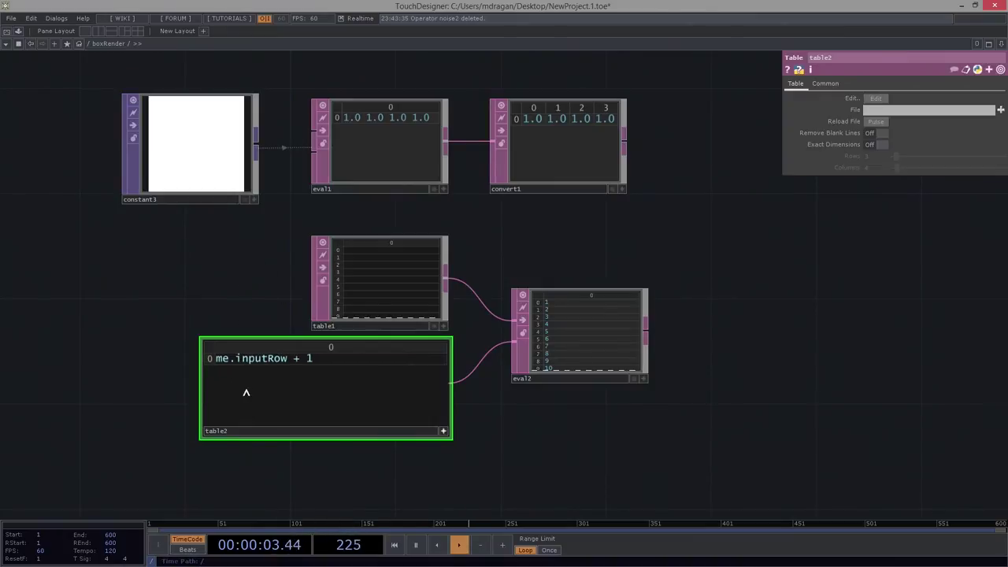
pyautogui.click(218, 362)
pyautogui.write('op()')
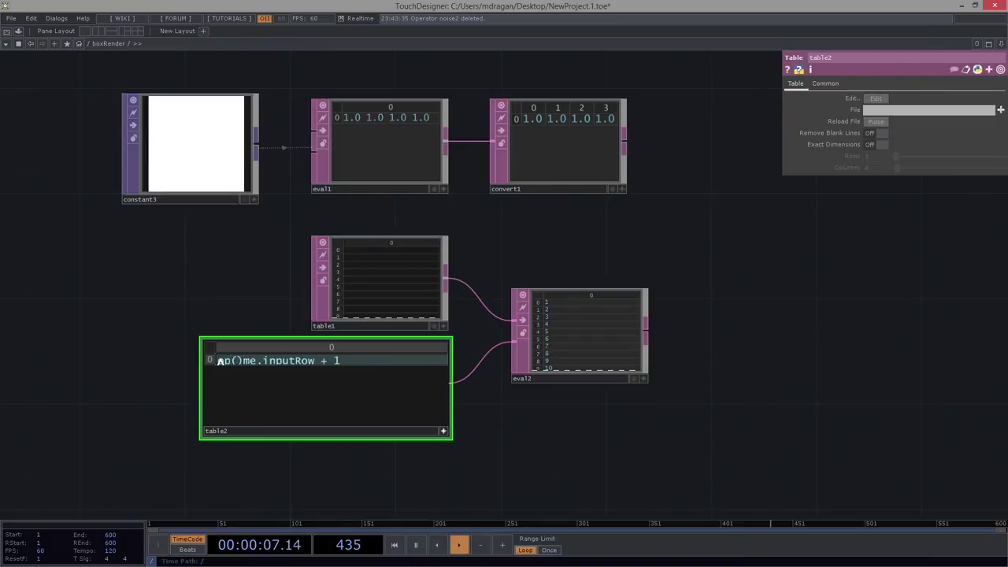
pyautogui.write("''")
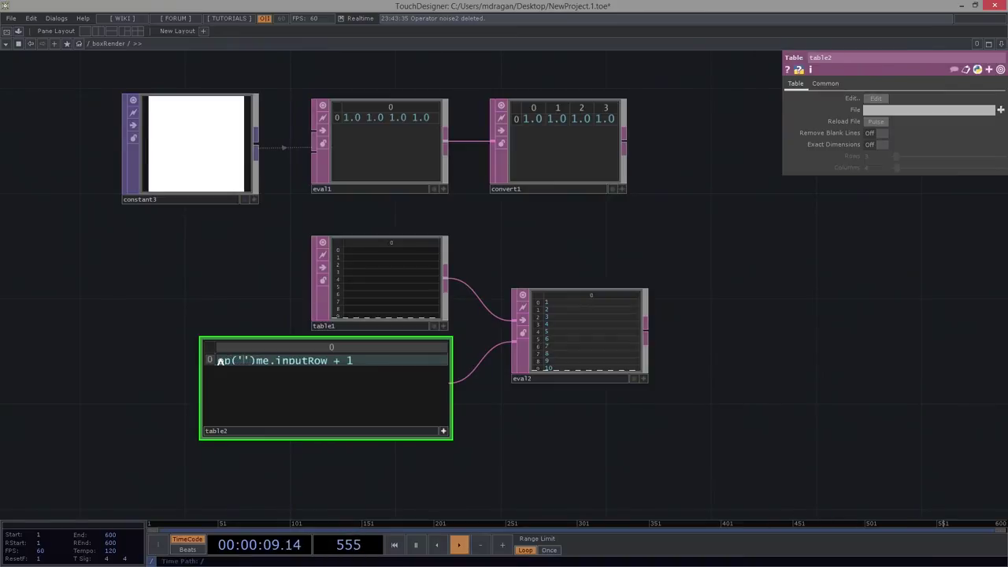
pyautogui.write('noise1')
pyautogui.press('Return')
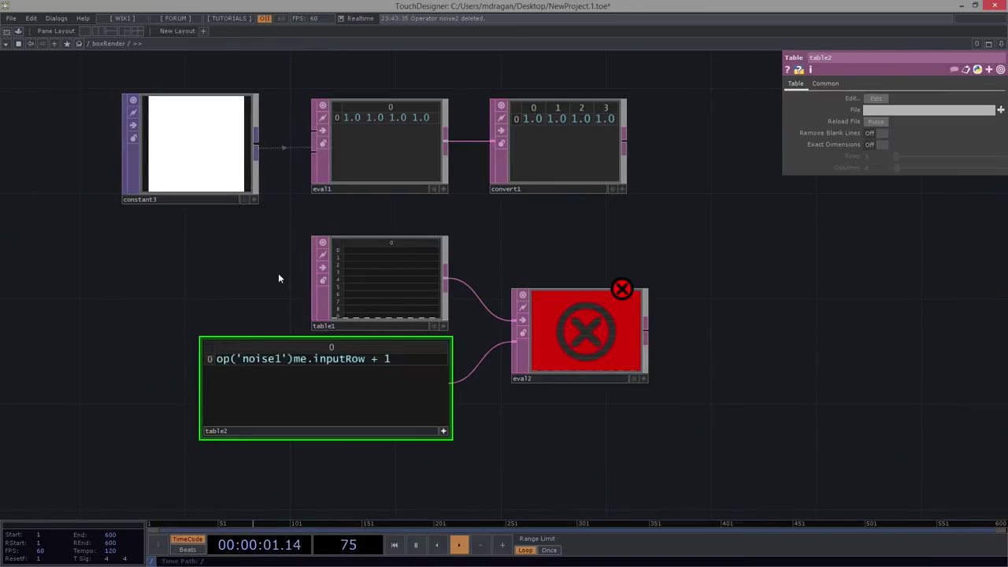
# Insert the .sample( method call directly after op('noise1') in table2's expression.
pyautogui.moveTo(278, 276); pyautogui.dragTo(271, 400)
pyautogui.moveTo(270, 130); pyautogui.dragTo(289, 204)
pyautogui.moveTo(285, 494); pyautogui.dragTo(304, 210)
pyautogui.scroll(4, 303, 307)
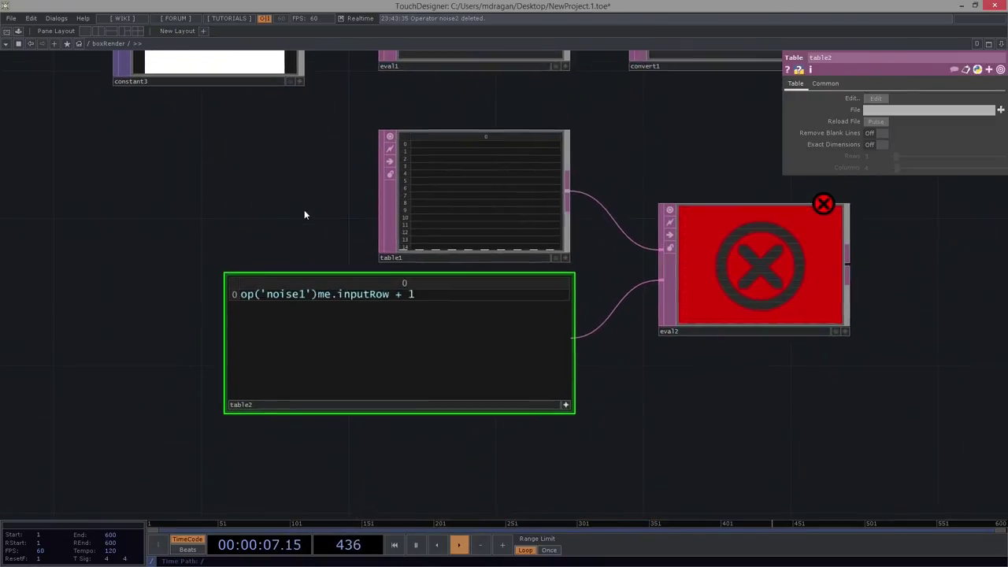
pyautogui.click(312, 296)
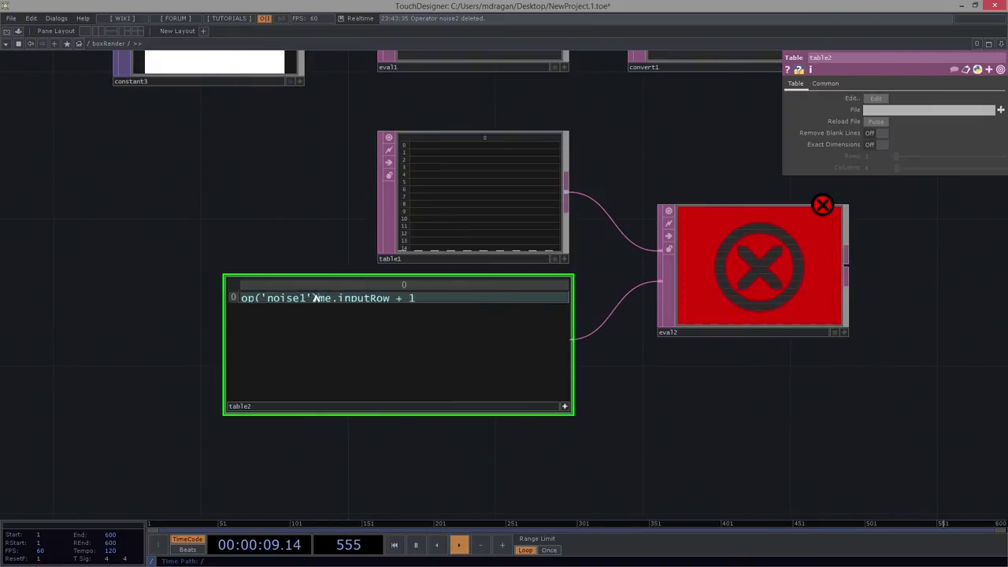
pyautogui.write('.sample(')
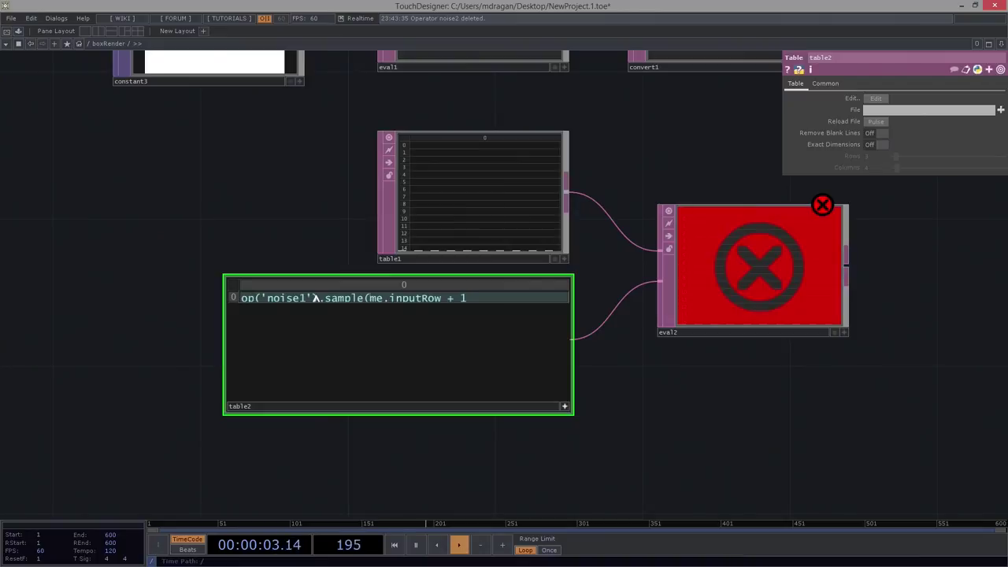
# Complete table2's expression with sample arguments so it reads op('noise1').sample(x = 1, y = me.inputRow + 1).
pyautogui.write('x =')
pyautogui.press('BackSpace')
pyautogui.press('BackSpace')
pyautogui.press('BackSpace')
pyautogui.press('BackSpace')
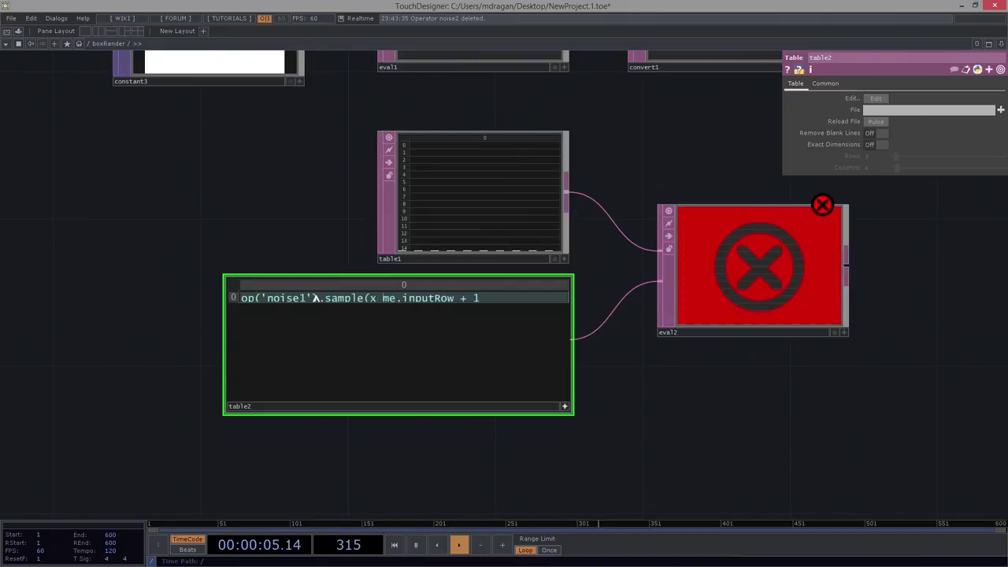
pyautogui.write('x = 1')
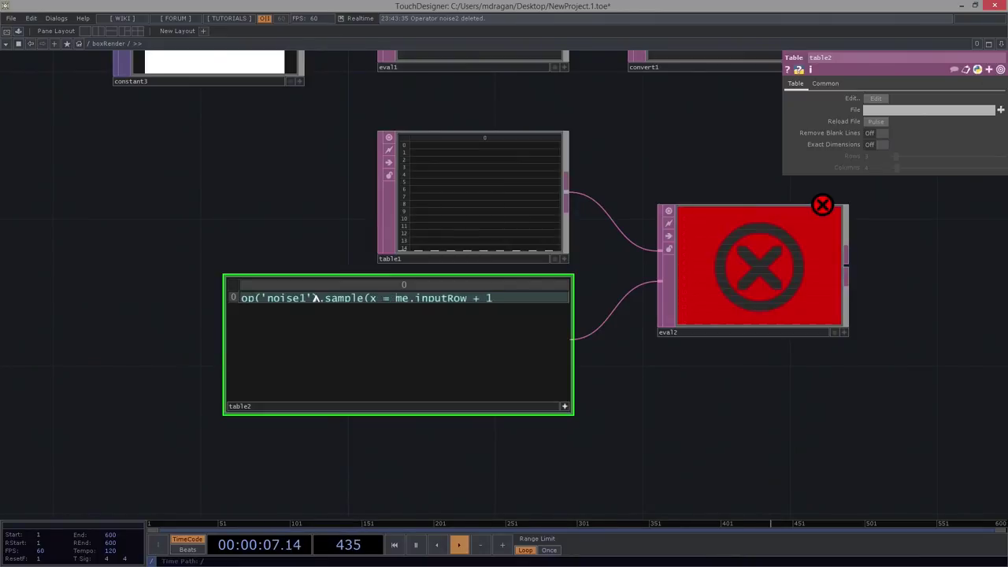
pyautogui.write('.')
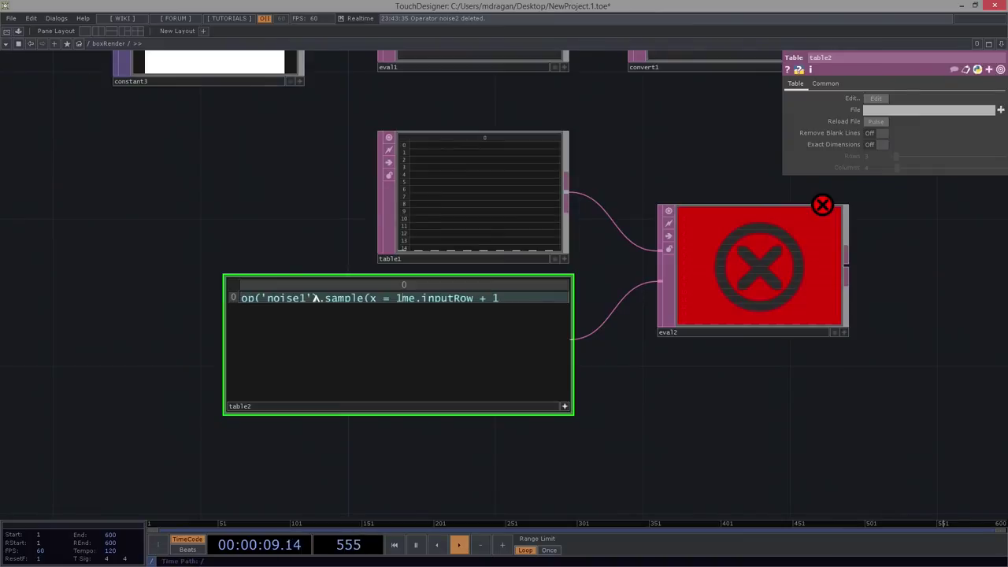
pyautogui.press('BackSpace')
pyautogui.write(', y =')
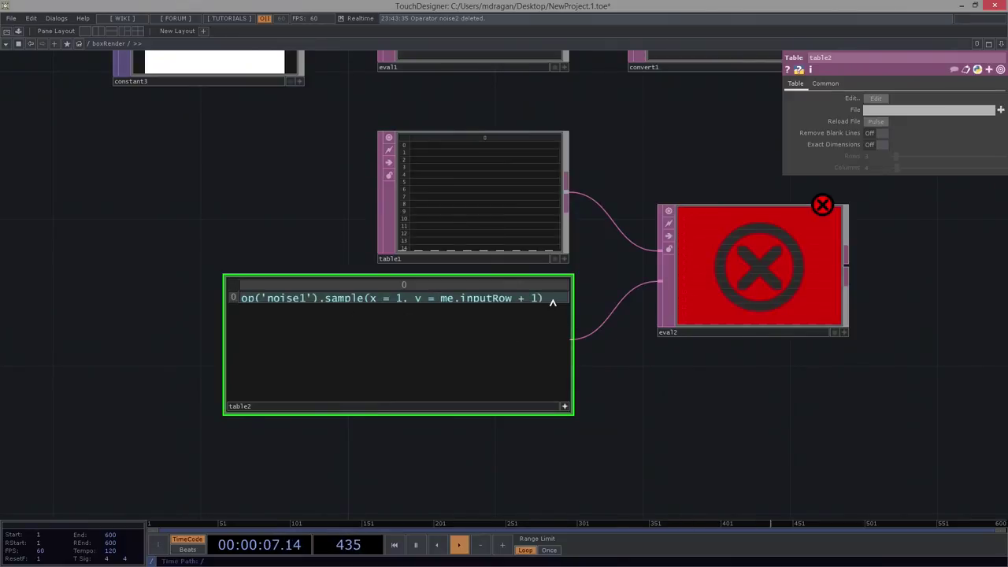
pyautogui.press('Return')
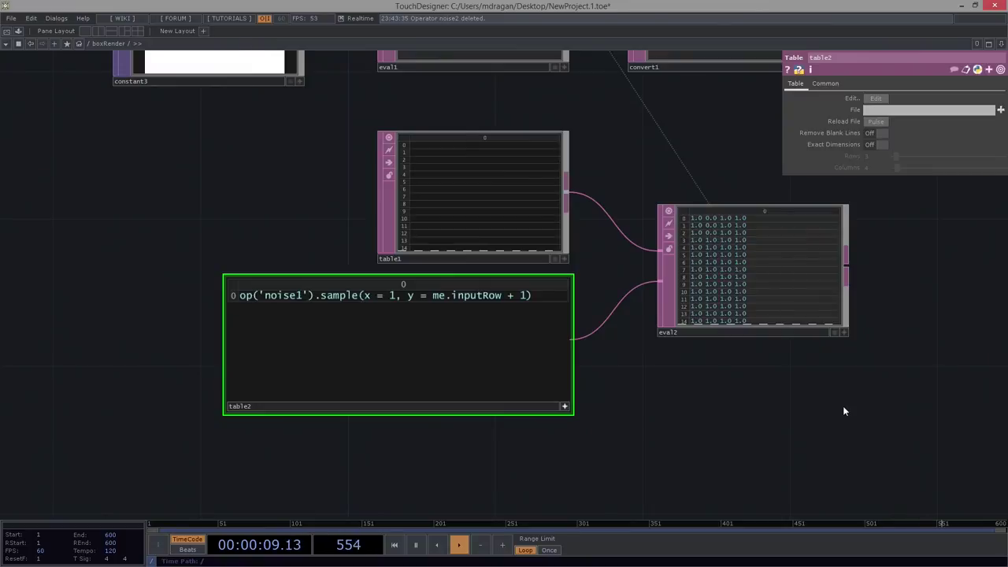
# Examine the noise1 pixel values sampled into eval2's rows.
pyautogui.moveTo(858, 295); pyautogui.dragTo(684, 307)
pyautogui.scroll(5, 631, 269)
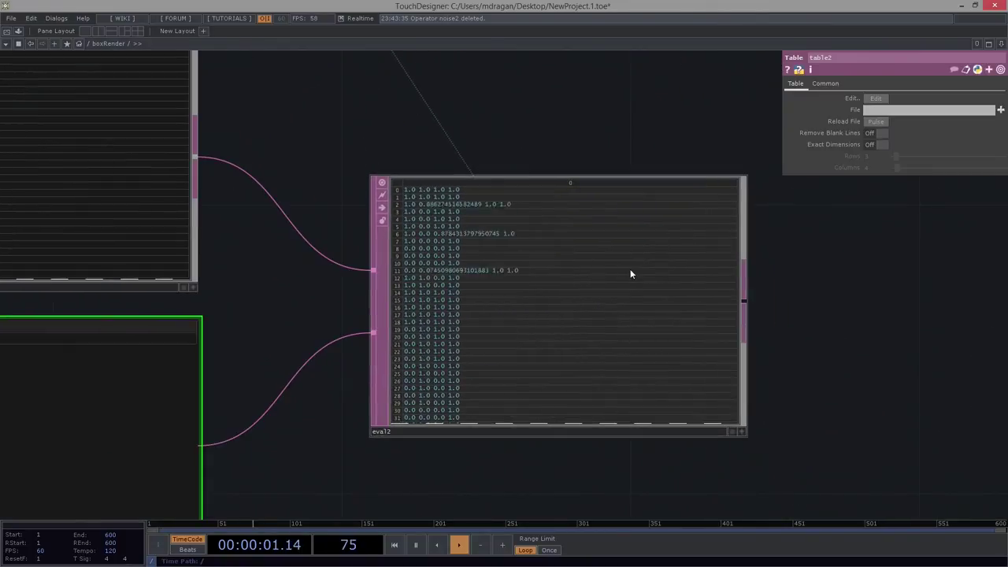
pyautogui.scroll(3, 498, 255)
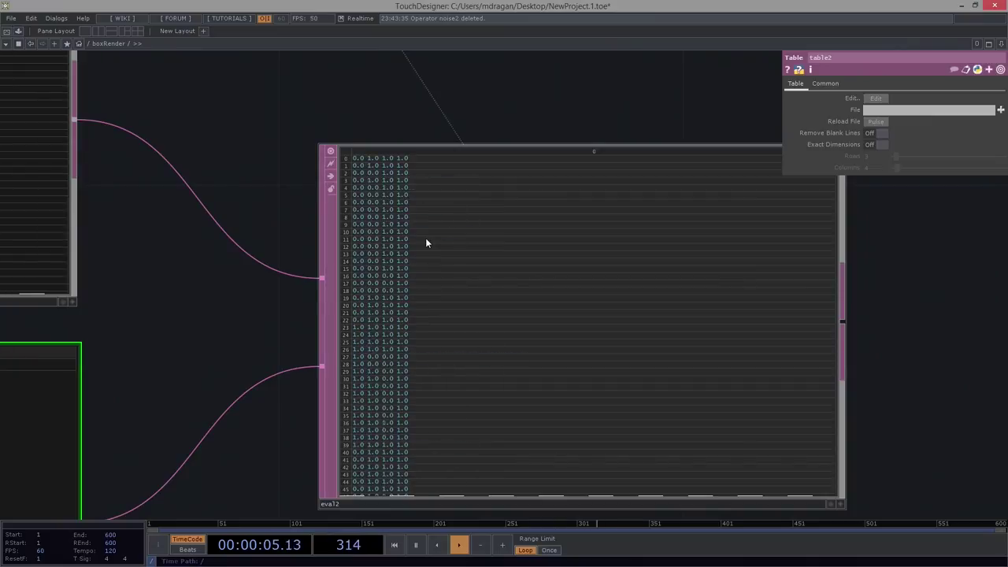
pyautogui.scroll(-4, 425, 243)
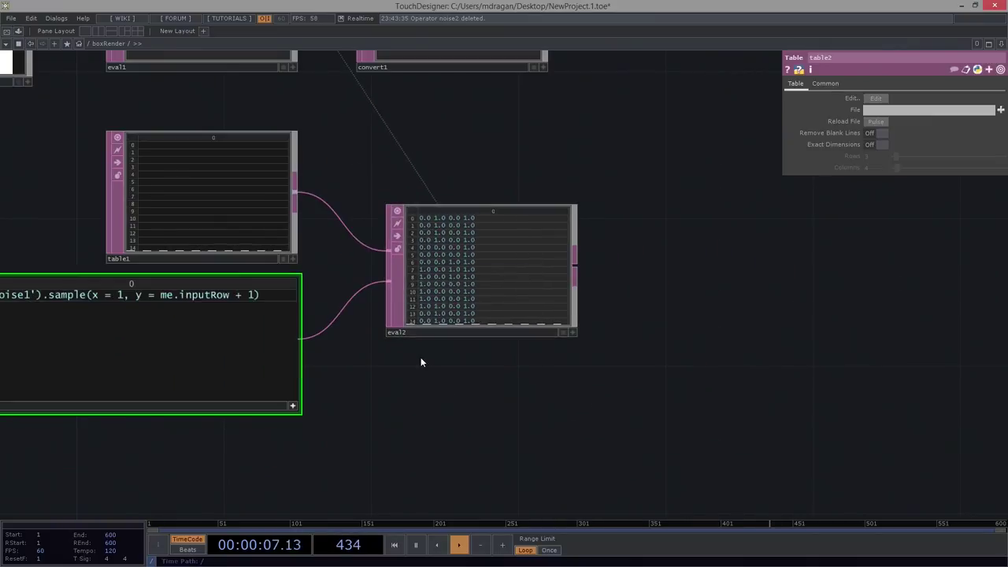
pyautogui.moveTo(385, 387); pyautogui.dragTo(657, 364)
pyautogui.moveTo(562, 387); pyautogui.dragTo(286, 402)
pyautogui.click(406, 414)
pyautogui.scroll(-3, 285, 402)
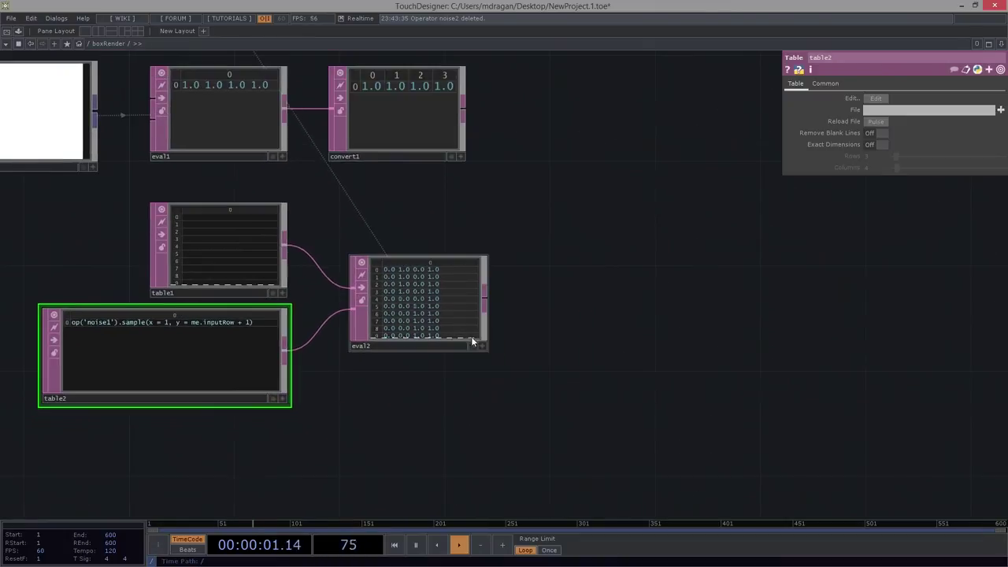
# Attach a Convert DAT to eval2's output and set its Split Cells At delimiter to a space.
pyautogui.rightClick(487, 297)
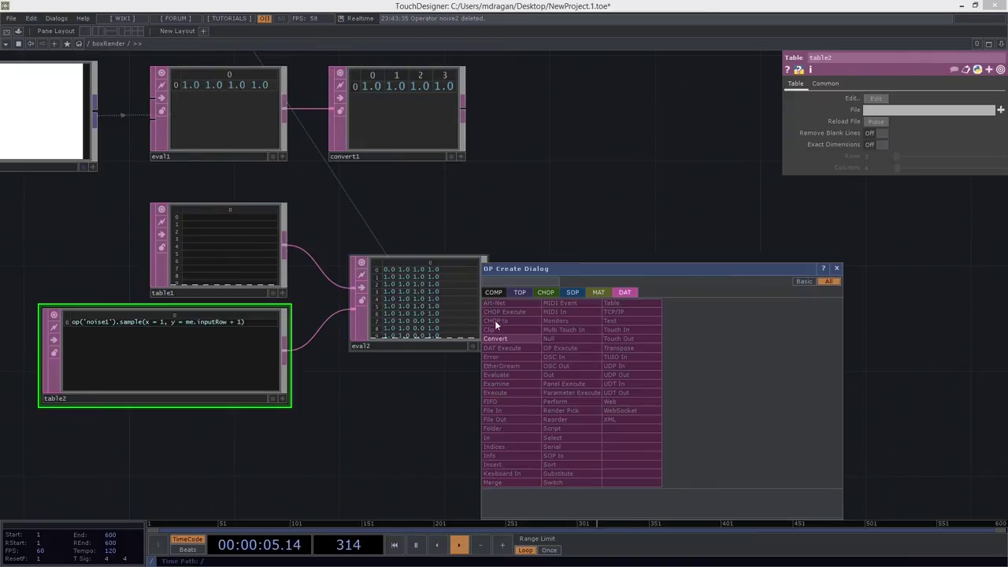
pyautogui.click(548, 339)
pyautogui.click(611, 311)
pyautogui.scroll(3, 610, 304)
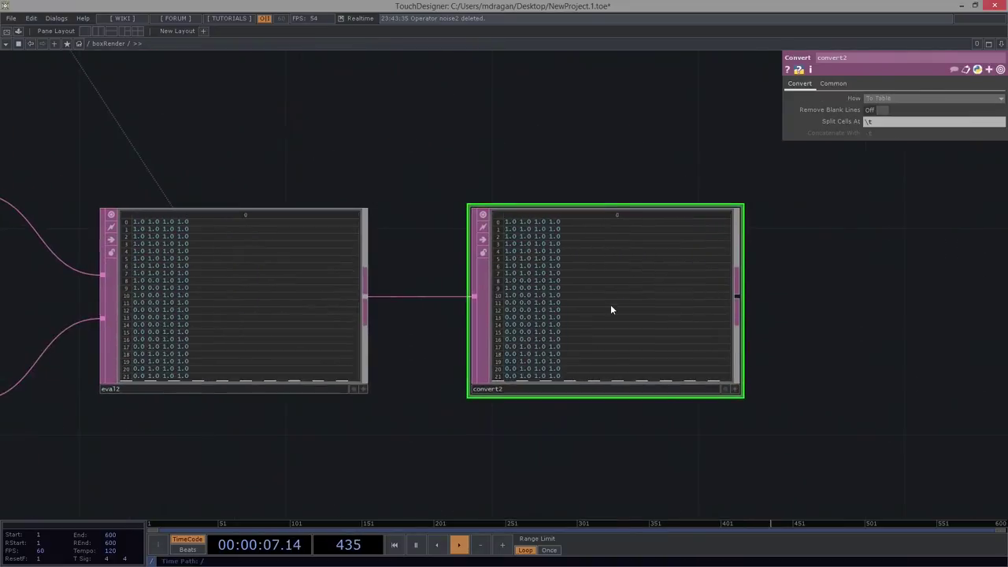
pyautogui.moveTo(900, 123); pyautogui.dragTo(808, 127)
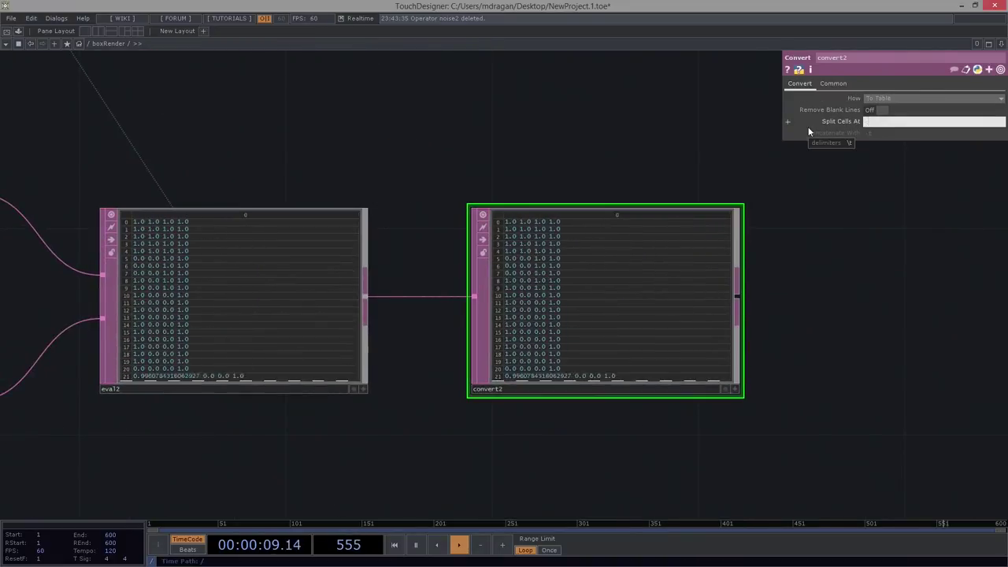
pyautogui.click(585, 136)
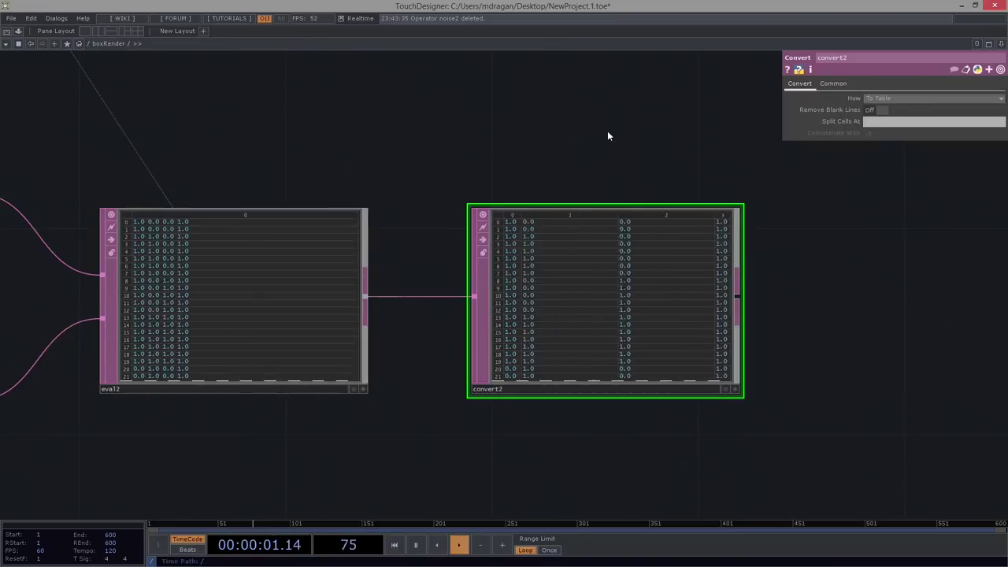
# Examine the r, g, b, a rows in chopto1's viewer for comparison with convert2.
pyautogui.scroll(-5, 551, 213)
pyautogui.moveTo(481, 226); pyautogui.dragTo(491, 298)
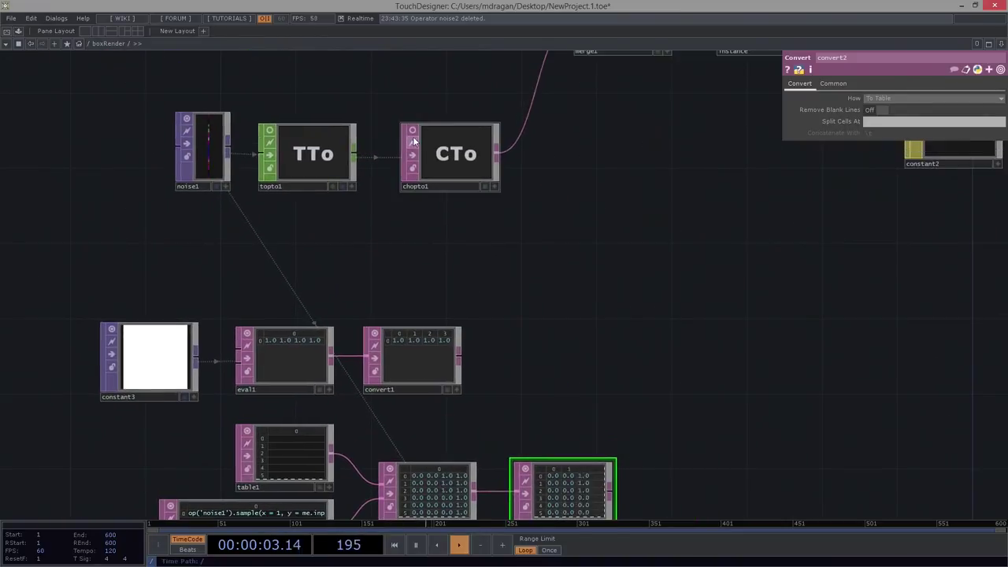
pyautogui.click(412, 130)
pyautogui.scroll(5, 439, 139)
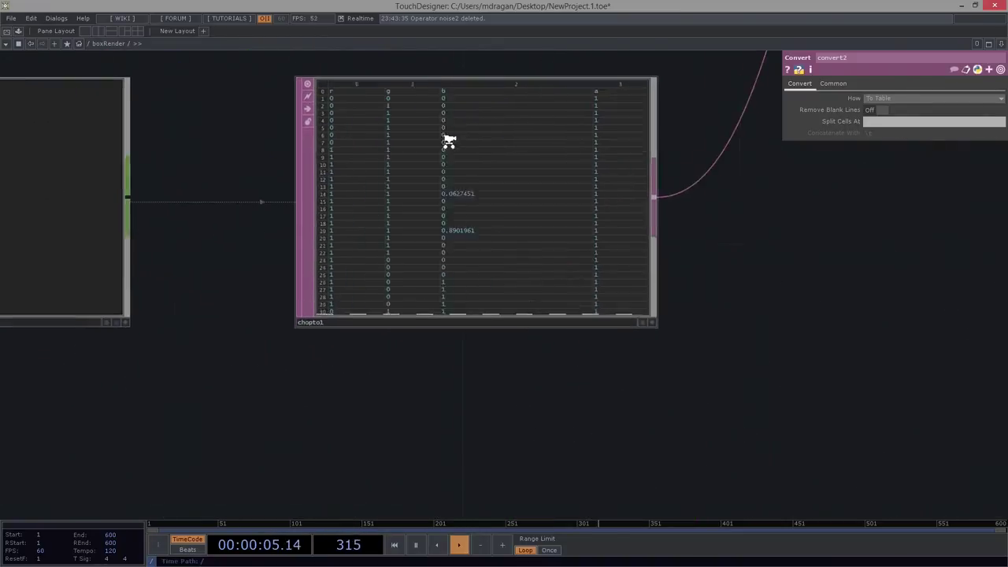
pyautogui.scroll(-5, 448, 141)
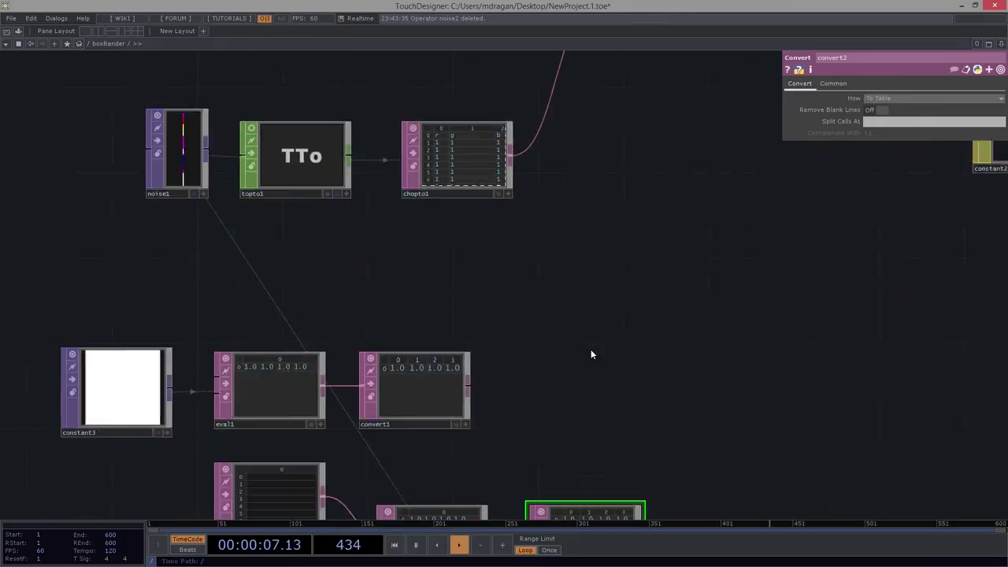
pyautogui.click(418, 131)
pyautogui.scroll(5, 478, 339)
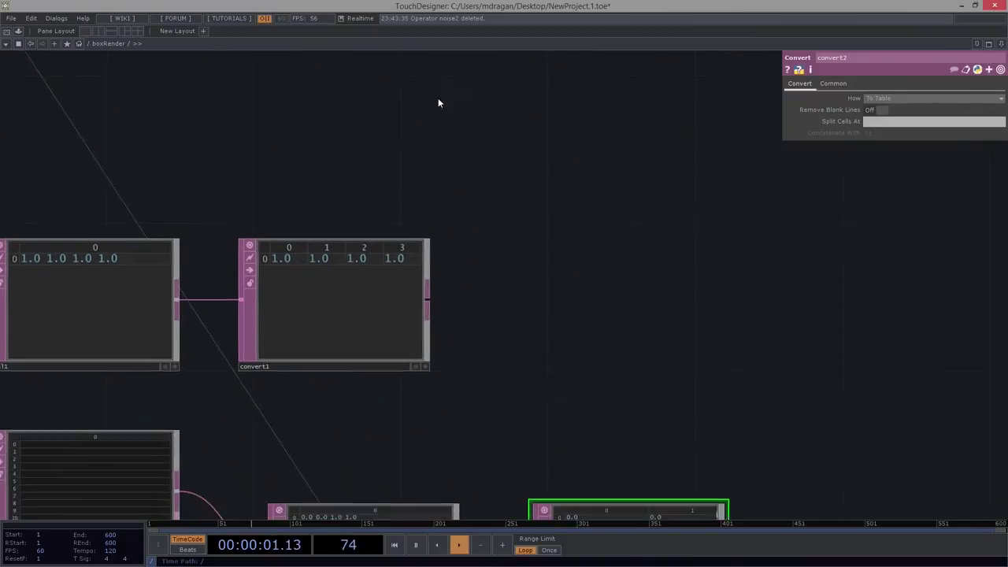
# Place a new Table DAT in the empty area above convert2.
pyautogui.moveTo(635, 294); pyautogui.dragTo(524, 76)
pyautogui.scroll(-5, 589, 248)
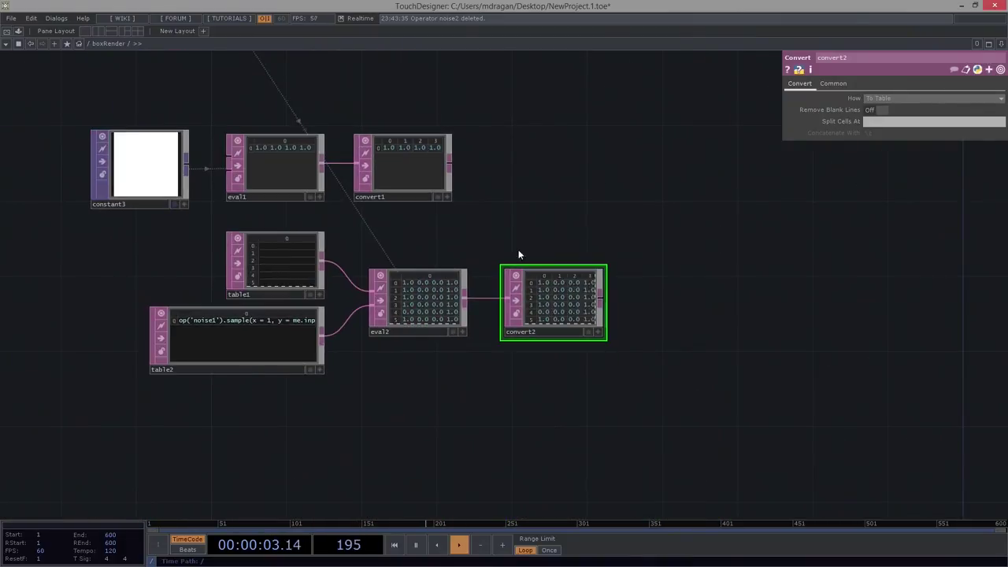
pyautogui.press('Tab')
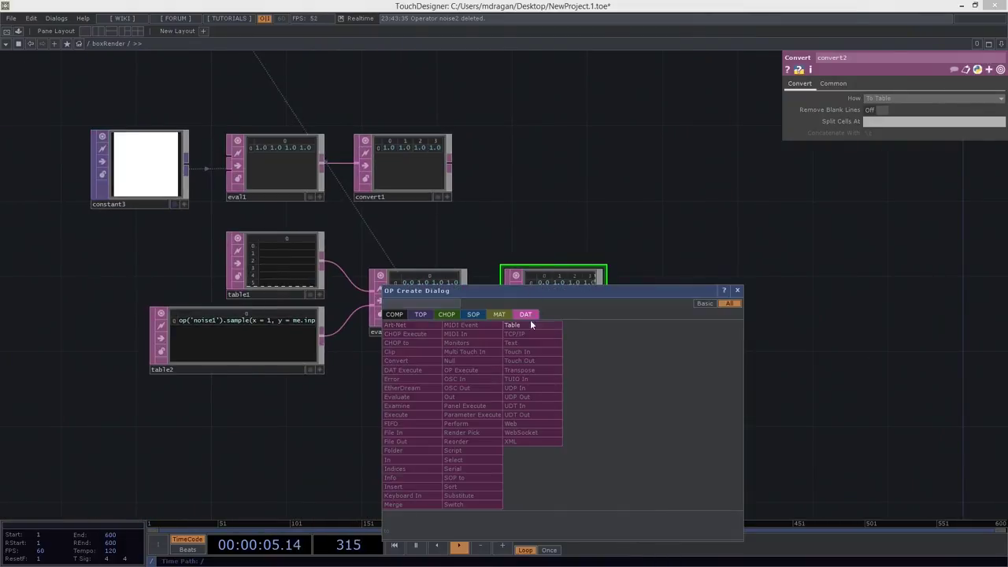
pyautogui.click(530, 325)
pyautogui.click(546, 198)
pyautogui.moveTo(555, 299)
pyautogui.mouseDown()
pyautogui.moveTo(765, 306)
pyautogui.moveTo(526, 299)
pyautogui.moveTo(549, 300)
pyautogui.mouseUp()
pyautogui.scroll(3, 571, 204)
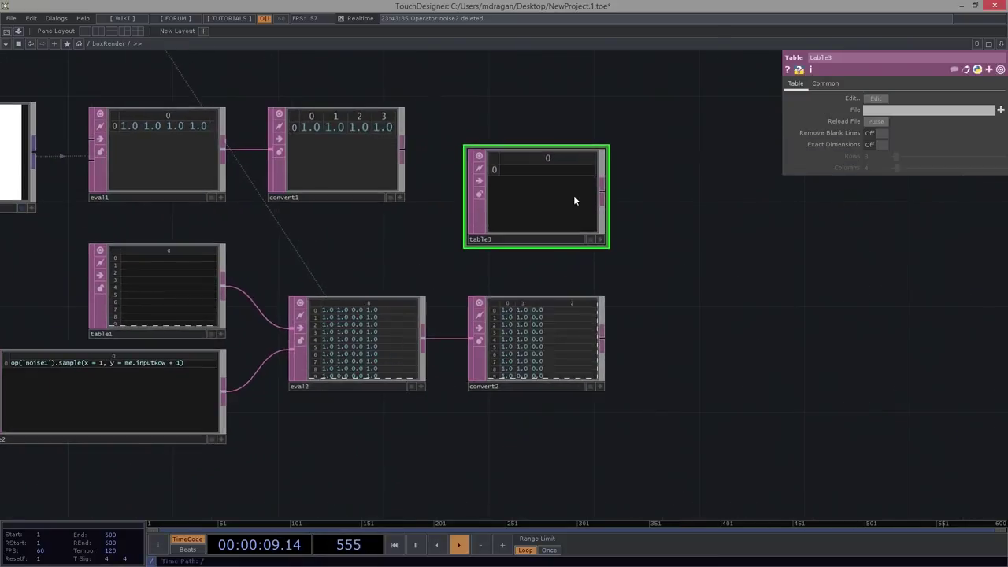
# Turn on Exact Dimensions for table3 and set its row count to 1.
pyautogui.click(874, 145)
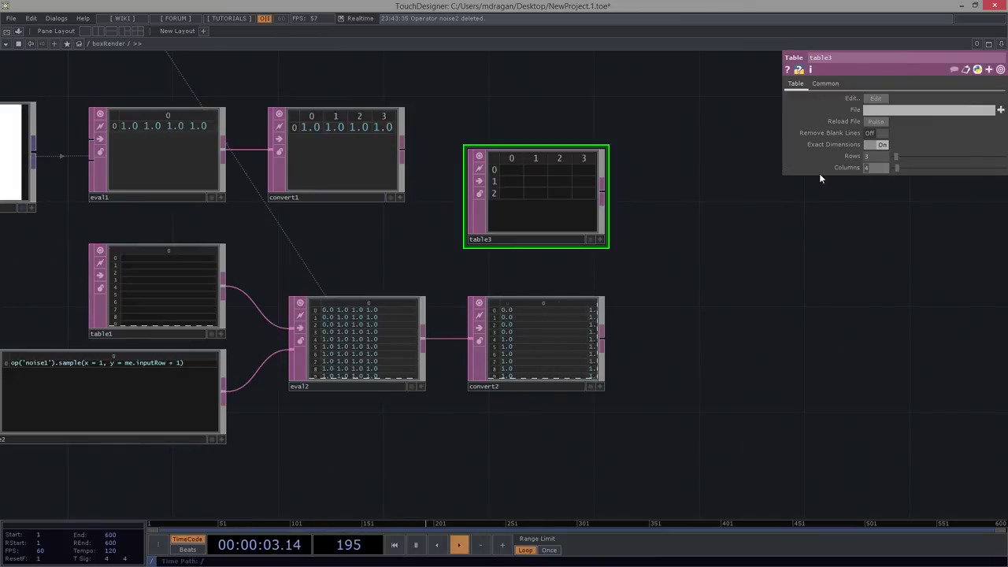
pyautogui.click(874, 156)
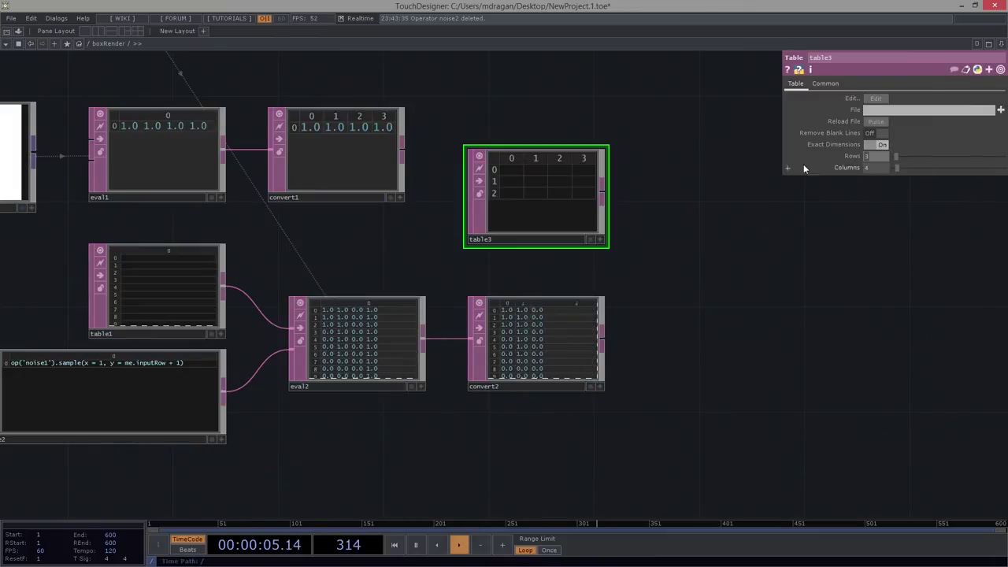
pyautogui.write('1')
pyautogui.press('Return')
pyautogui.scroll(3, 630, 183)
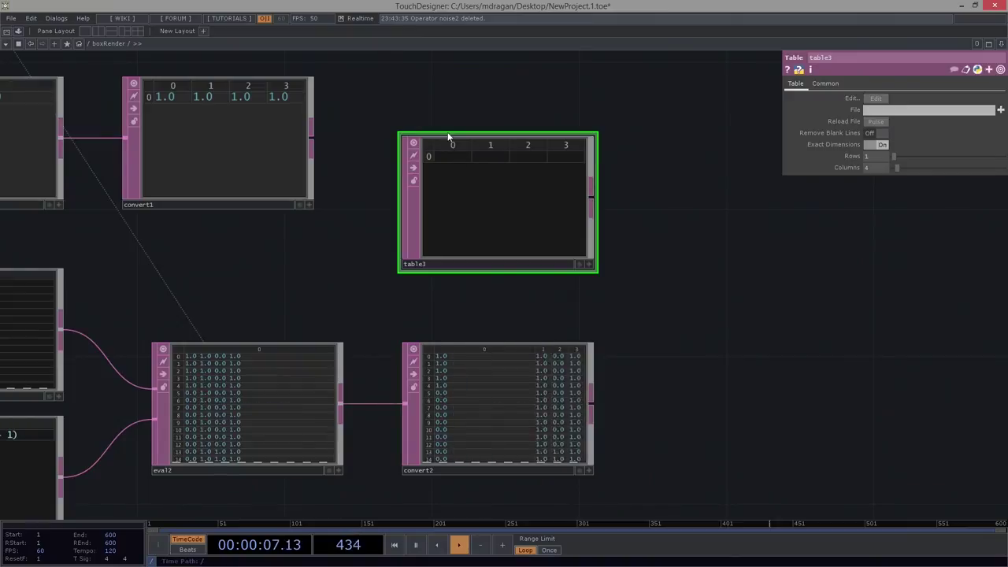
# Fill table3's single row with the channel names r, g, b and a, one per column.
pyautogui.hotkey('shift', 'a')
pyautogui.click(444, 156)
pyautogui.write('r')
pyautogui.press('Tab')
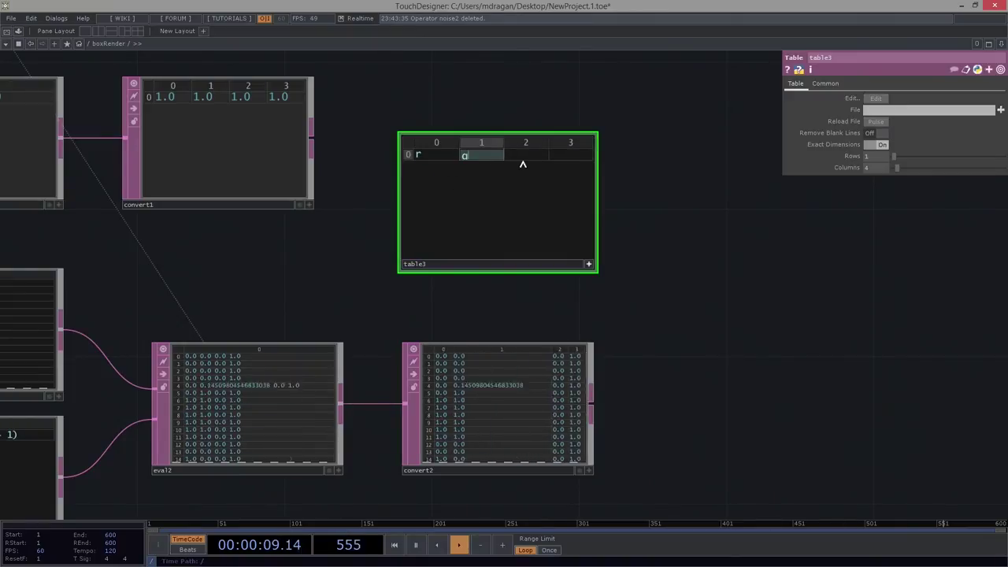
pyautogui.write('g')
pyautogui.press('Tab')
pyautogui.write('b')
pyautogui.press('Tab')
pyautogui.write('a')
# Place a Merge DAT beyond table3 and convert2, and wire both into it with table3 first.
pyautogui.moveTo(677, 252); pyautogui.dragTo(633, 253)
pyautogui.press('Tab')
pyautogui.write('me')
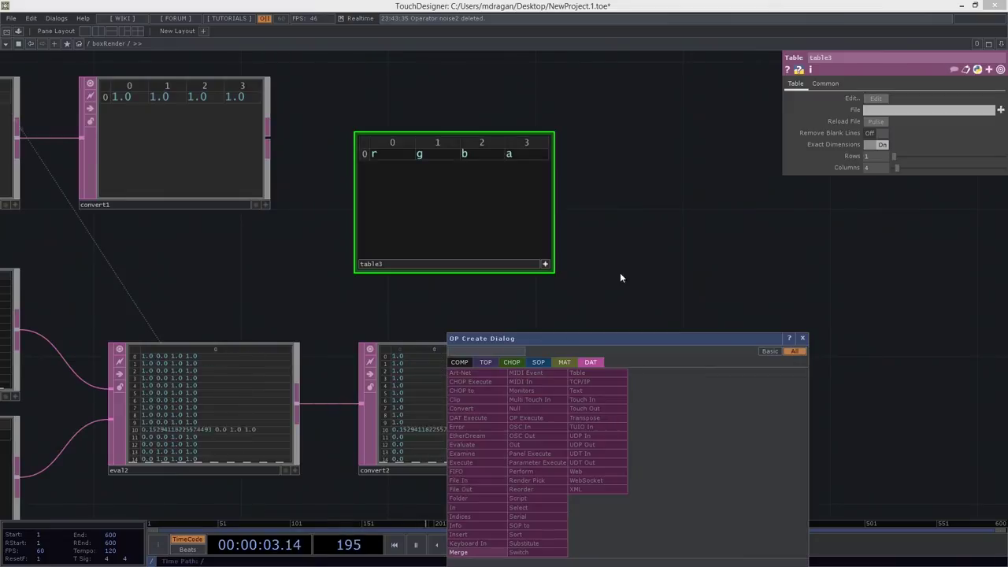
pyautogui.click(486, 554)
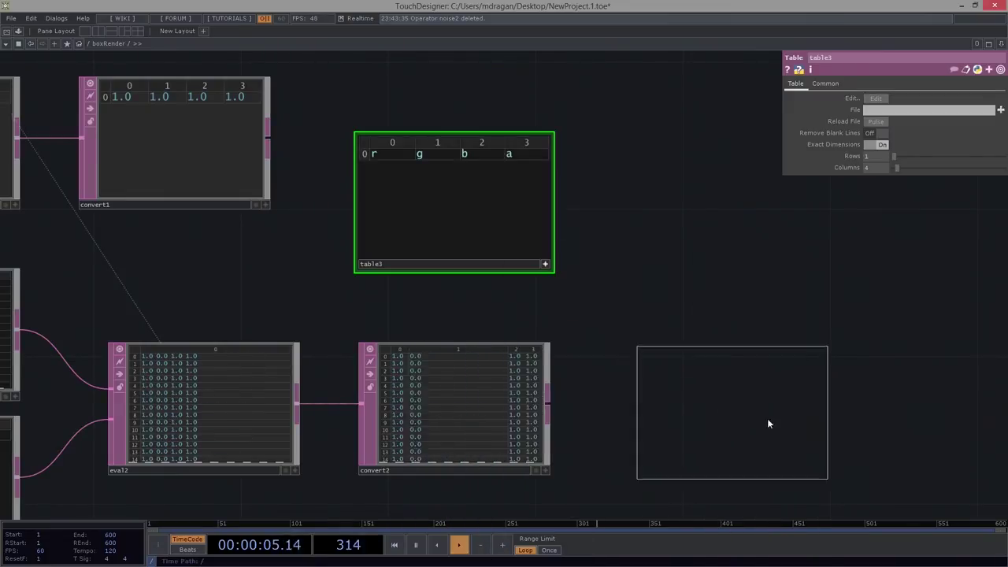
pyautogui.click(811, 354)
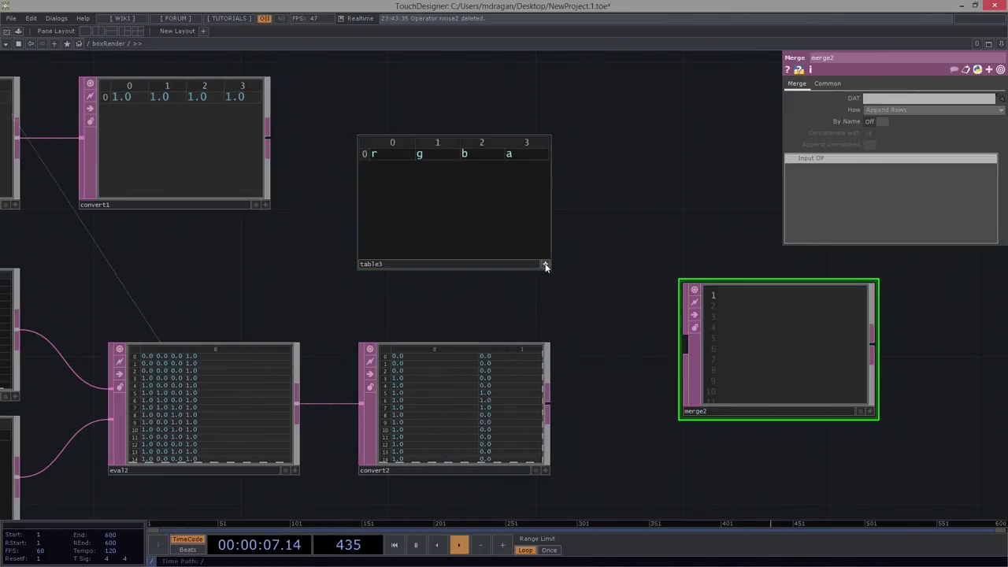
pyautogui.click(536, 232)
pyautogui.moveTo(549, 203); pyautogui.dragTo(684, 346)
# Insert a Null DAT on the wire between chopto1 and merge1, and feed it from merge2 instead of chopto1.
pyautogui.scroll(4, 706, 316)
pyautogui.scroll(-10, 706, 311)
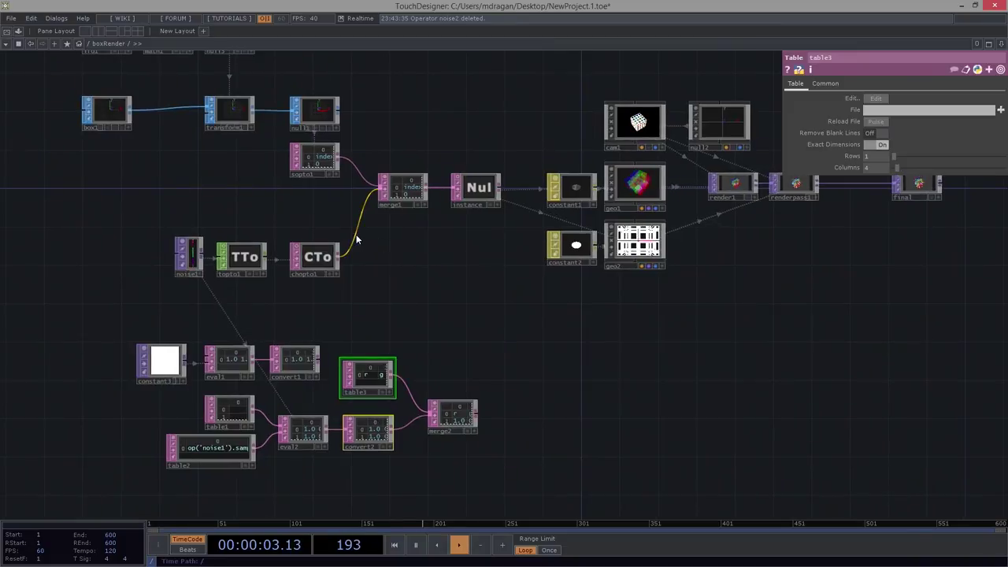
pyautogui.rightClick(359, 219)
pyautogui.click(377, 222)
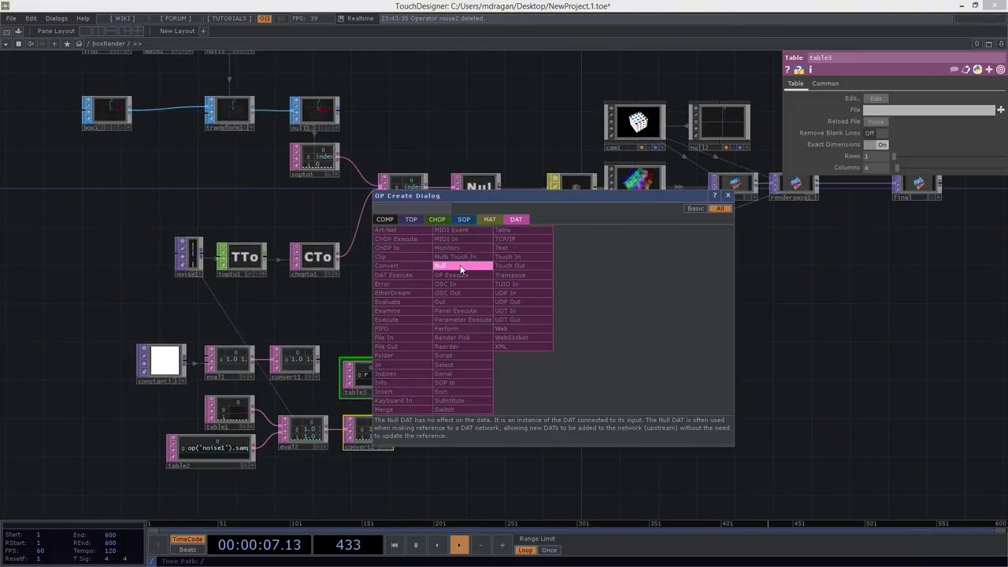
pyautogui.click(440, 265)
pyautogui.click(422, 262)
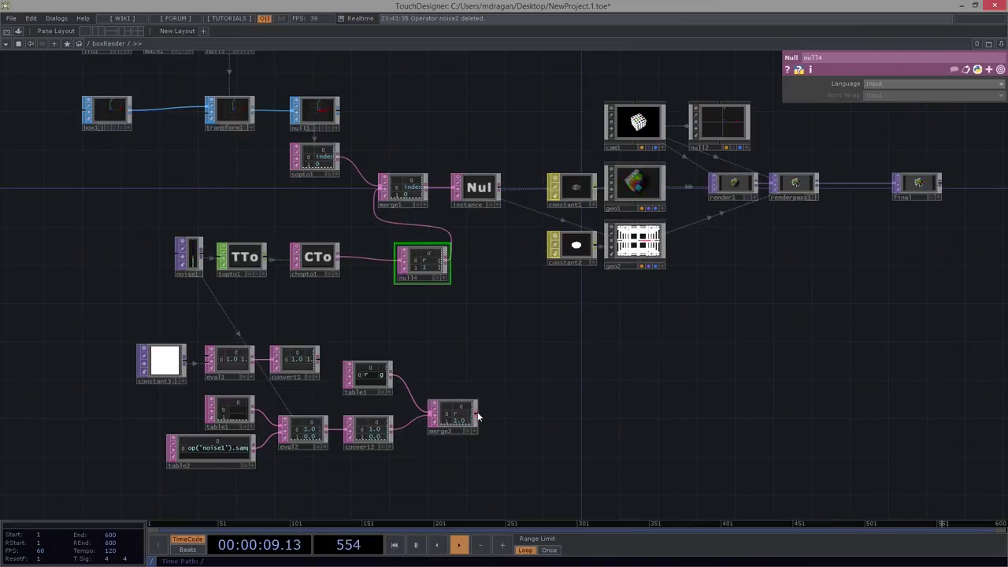
pyautogui.moveTo(474, 417); pyautogui.dragTo(397, 262)
# Examine the box colors in renderpass1's viewer with the sampled table driving the instances.
pyautogui.moveTo(716, 209); pyautogui.dragTo(465, 214)
pyautogui.scroll(6, 470, 203)
pyautogui.moveTo(745, 133); pyautogui.dragTo(559, 206)
pyautogui.scroll(4, 531, 261)
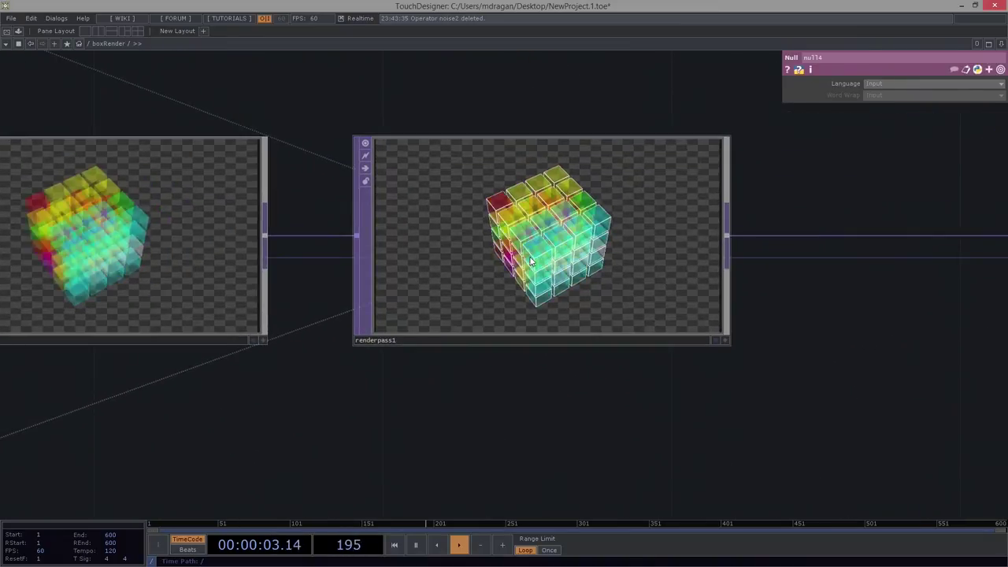
pyautogui.scroll(2, 559, 250)
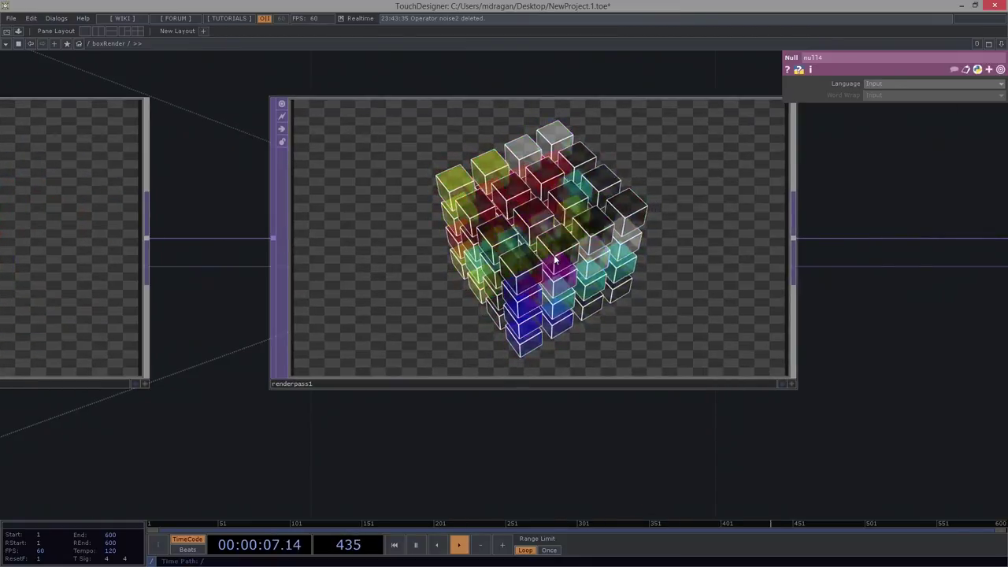
pyautogui.scroll(-10, 625, 248)
pyautogui.moveTo(497, 360); pyautogui.dragTo(676, 330)
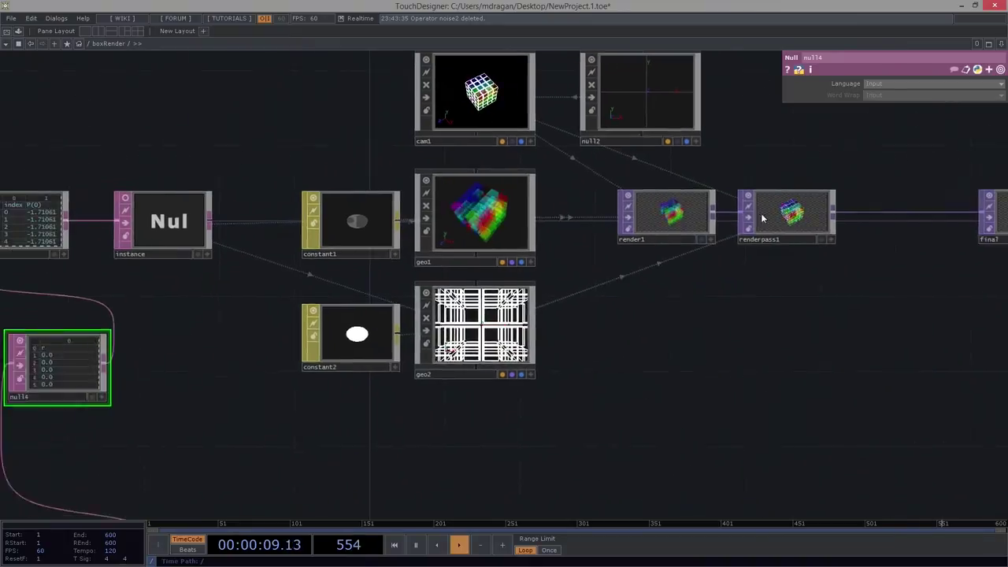
# Inspect topto1's parameters and operator info in the noise1 conversion chain.
pyautogui.scroll(-5, 467, 273)
pyautogui.moveTo(231, 324); pyautogui.dragTo(524, 269)
pyautogui.scroll(3, 523, 269)
pyautogui.scroll(3, 435, 266)
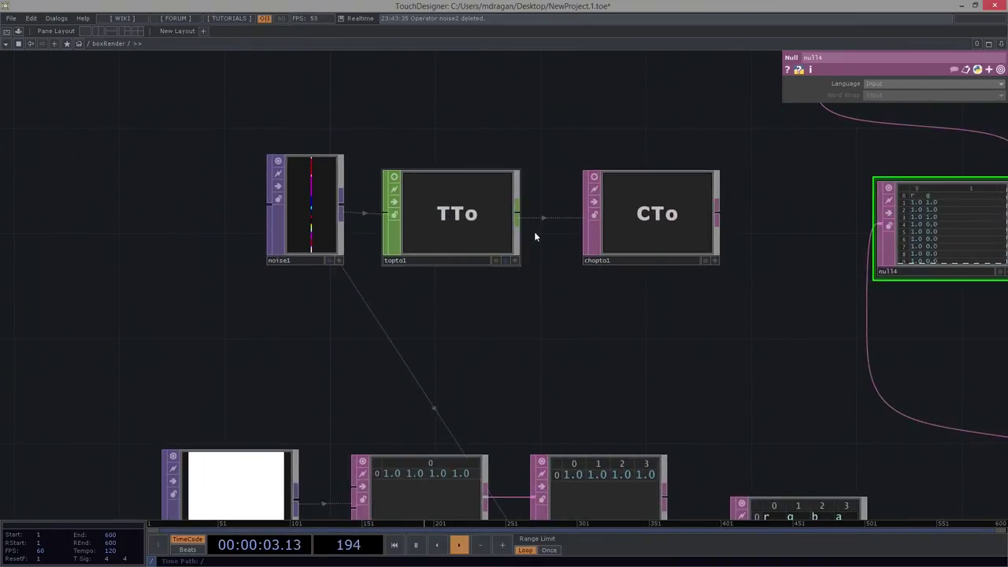
pyautogui.scroll(4, 429, 217)
pyautogui.click(441, 169)
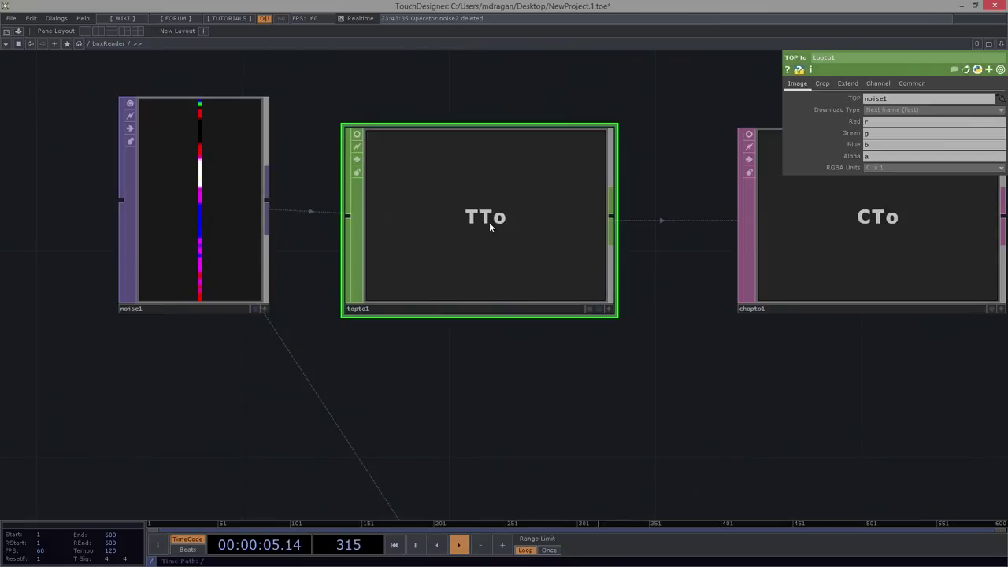
pyautogui.middleClick(489, 222)
pyautogui.scroll(-2, 580, 394)
pyautogui.scroll(-6, 580, 395)
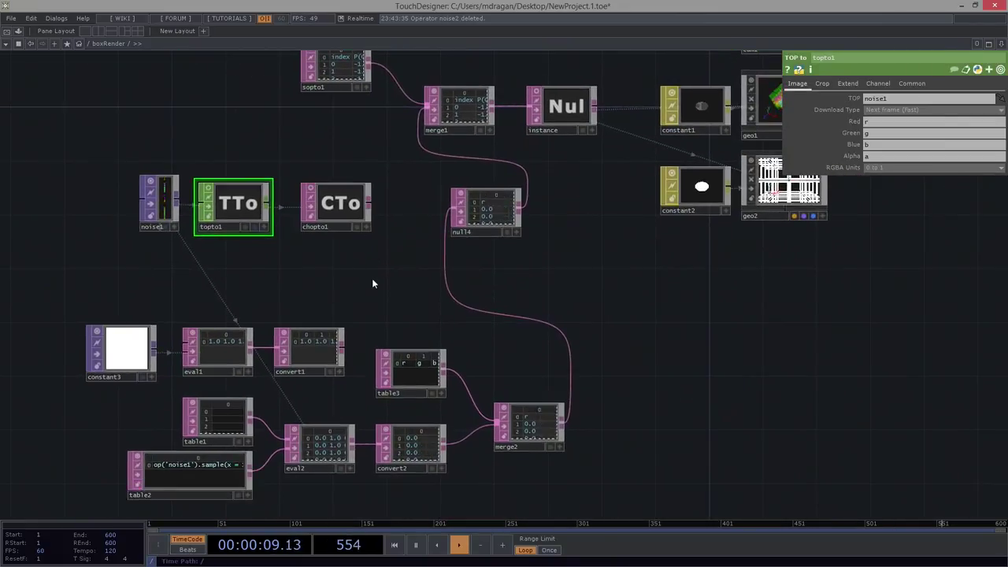
# Delete the single-pixel test operators constant3, eval1 and convert1.
pyautogui.moveTo(371, 333); pyautogui.dragTo(422, 308)
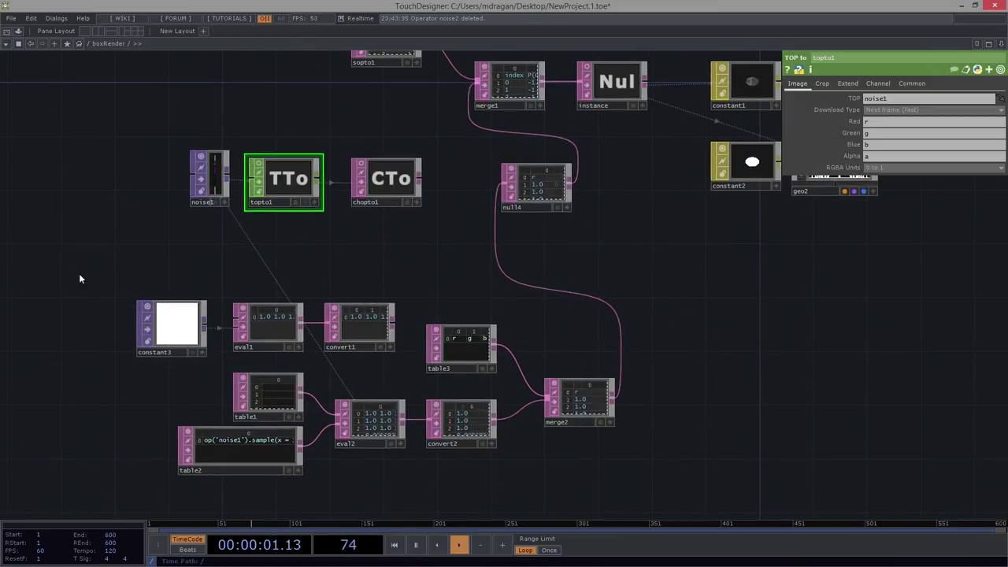
pyautogui.moveTo(102, 277); pyautogui.dragTo(343, 331, button='right')
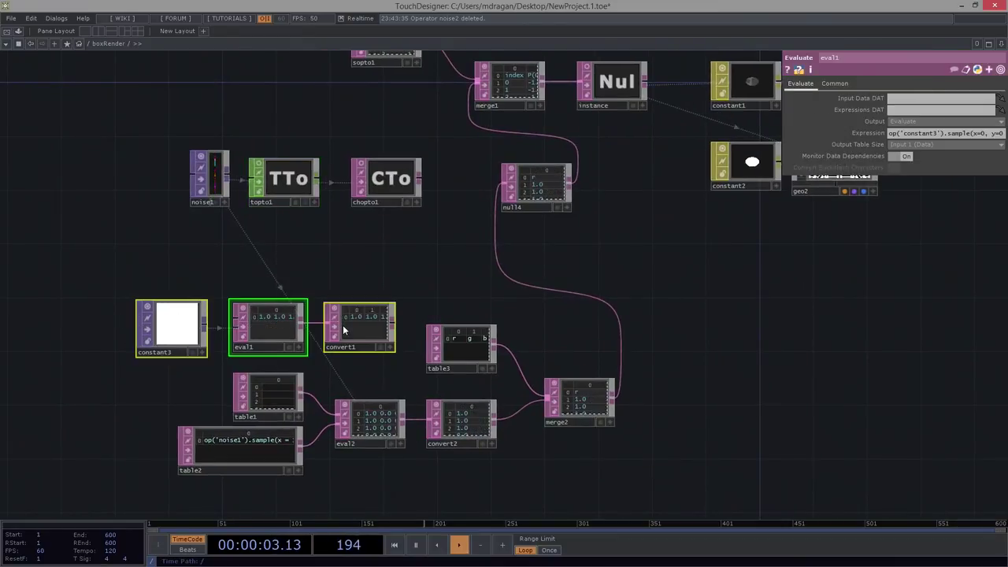
pyautogui.press('Delete')
pyautogui.moveTo(343, 334); pyautogui.dragTo(341, 288)
# Move table1, table2, table3, eval2, convert2 and merge2 together to just below the noise1, topto1 and chopto1 row.
pyautogui.moveTo(178, 287); pyautogui.dragTo(563, 425, button='right')
pyautogui.moveTo(446, 299); pyautogui.dragTo(448, 311)
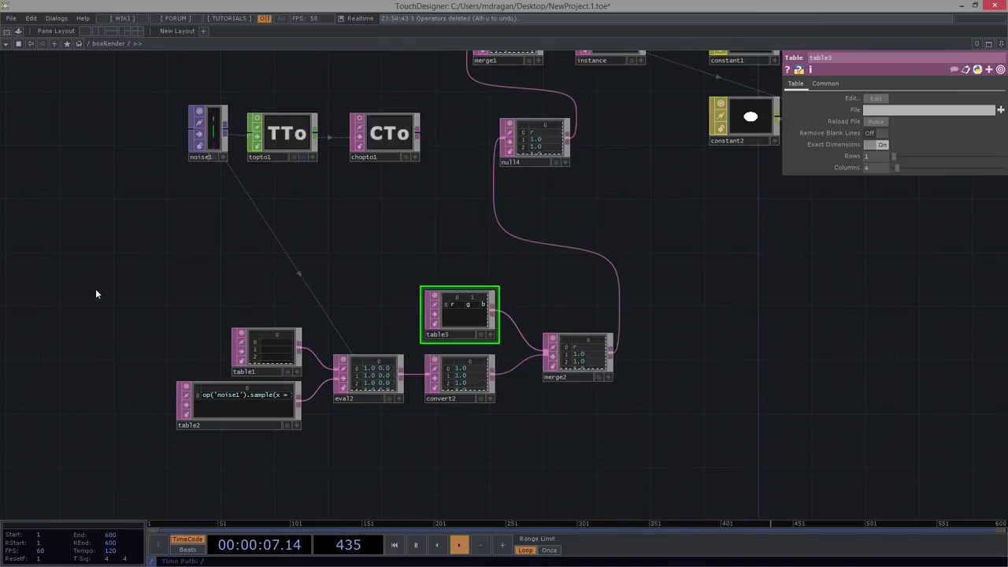
pyautogui.hotkey('ctrl', 'c')
pyautogui.hotkey('ctrl', 'v')
pyautogui.moveTo(405, 255); pyautogui.dragTo(384, 254)
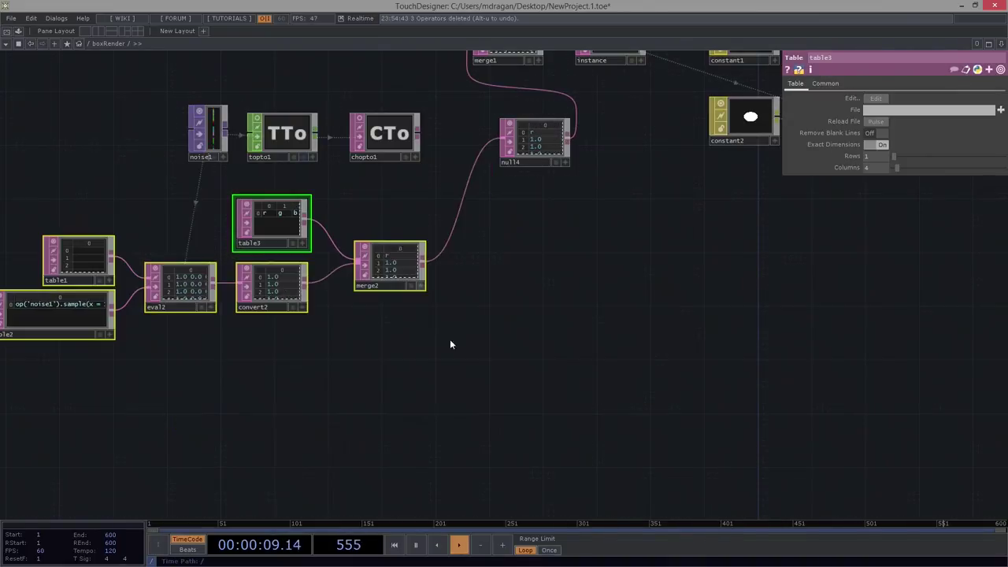
pyautogui.moveTo(393, 216); pyautogui.dragTo(478, 268)
pyautogui.scroll(2, 477, 268)
pyautogui.moveTo(470, 345); pyautogui.dragTo(482, 353)
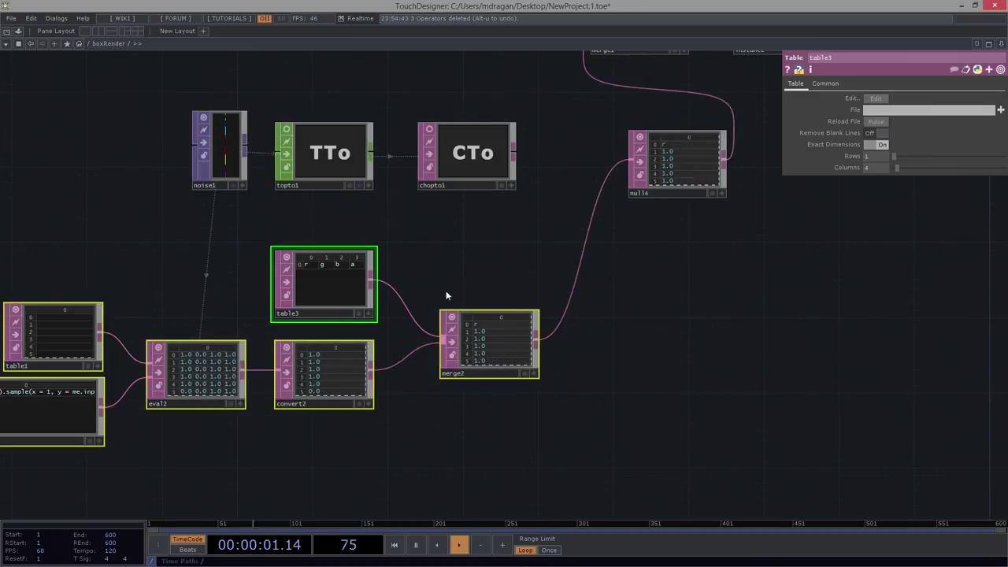
pyautogui.moveTo(534, 258); pyautogui.dragTo(636, 272)
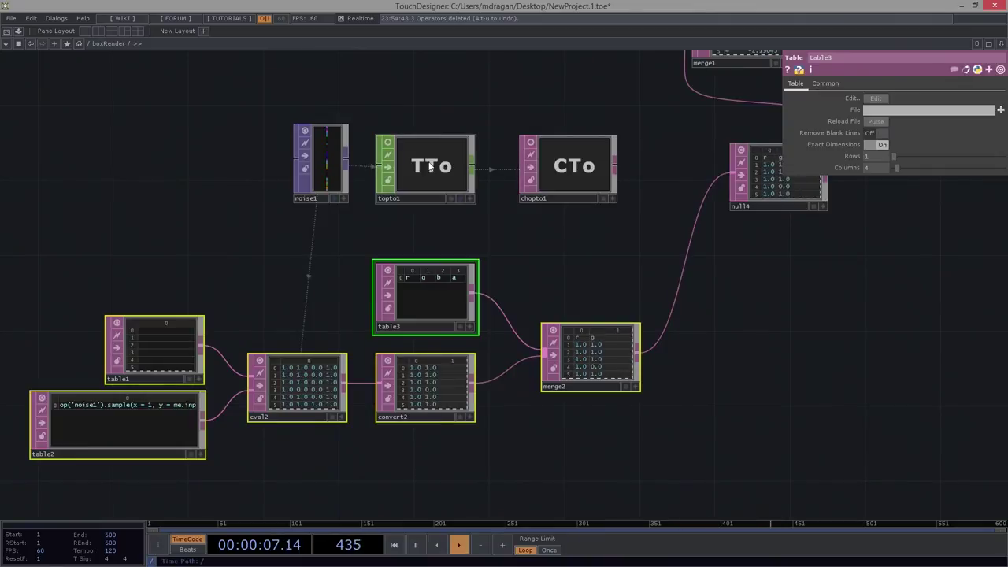
# Check topto1's cook time and channel ranges for comparison with the sampling chain.
pyautogui.scroll(3, 400, 165)
pyautogui.middleClick(474, 133)
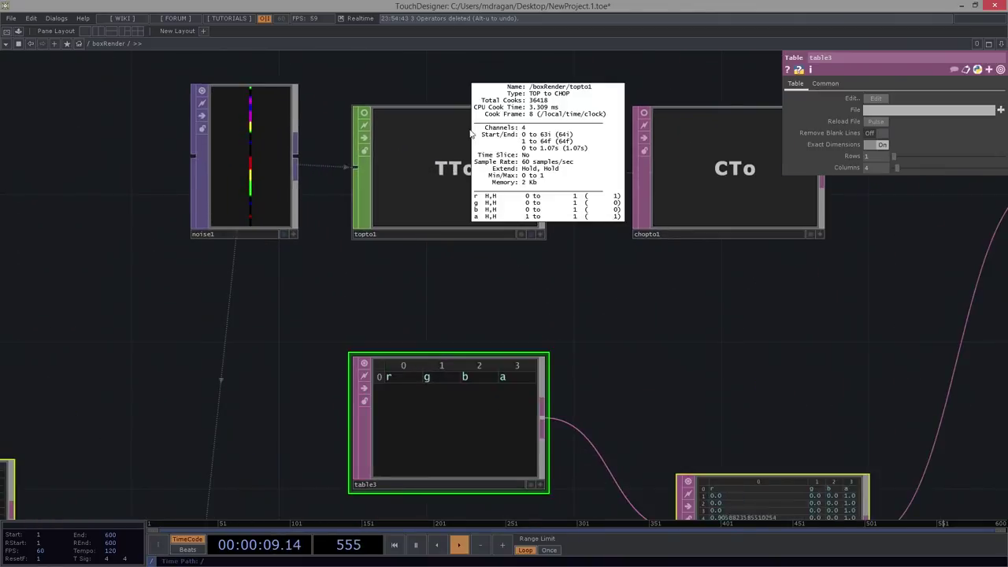
pyautogui.scroll(-3, 409, 280)
pyautogui.moveTo(621, 324); pyautogui.dragTo(574, 301)
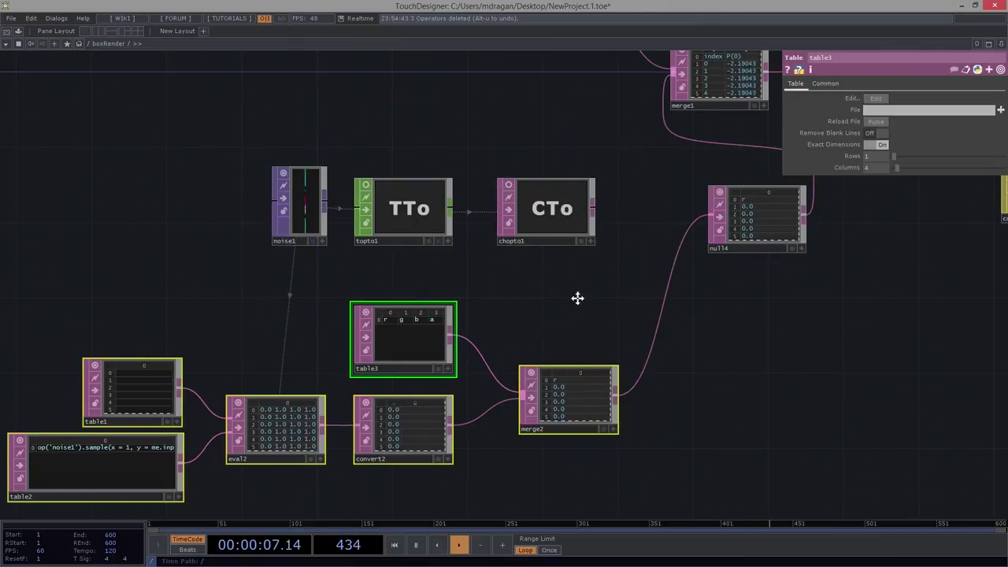
# Reconnect chopto1 in place of merge2 and delete the Null DAT so chopto1 feeds merge1 directly.
pyautogui.moveTo(577, 297); pyautogui.dragTo(449, 314)
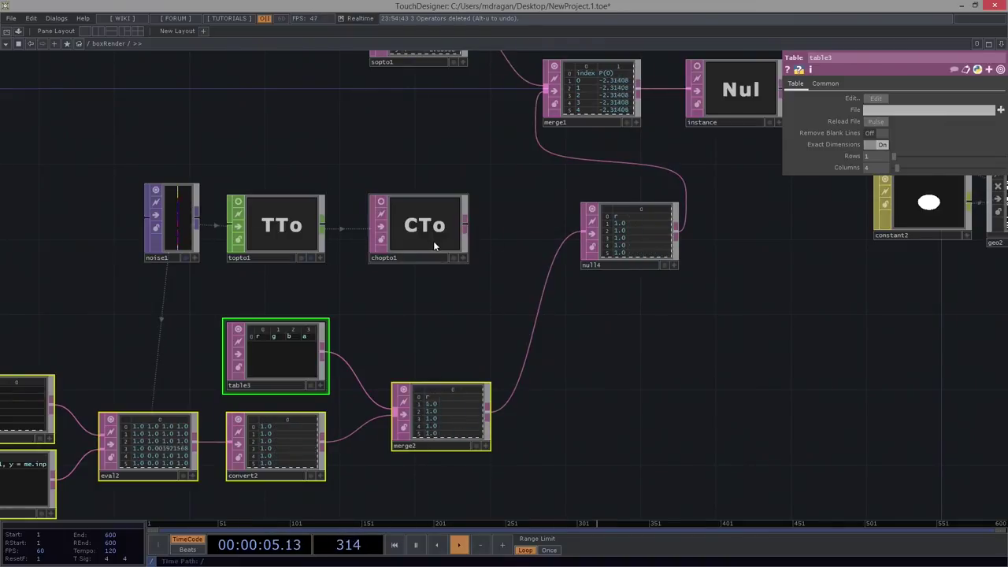
pyautogui.moveTo(465, 226); pyautogui.dragTo(585, 231)
pyautogui.moveTo(677, 338); pyautogui.dragTo(653, 258)
pyautogui.press('Delete')
pyautogui.scroll(-2, 606, 319)
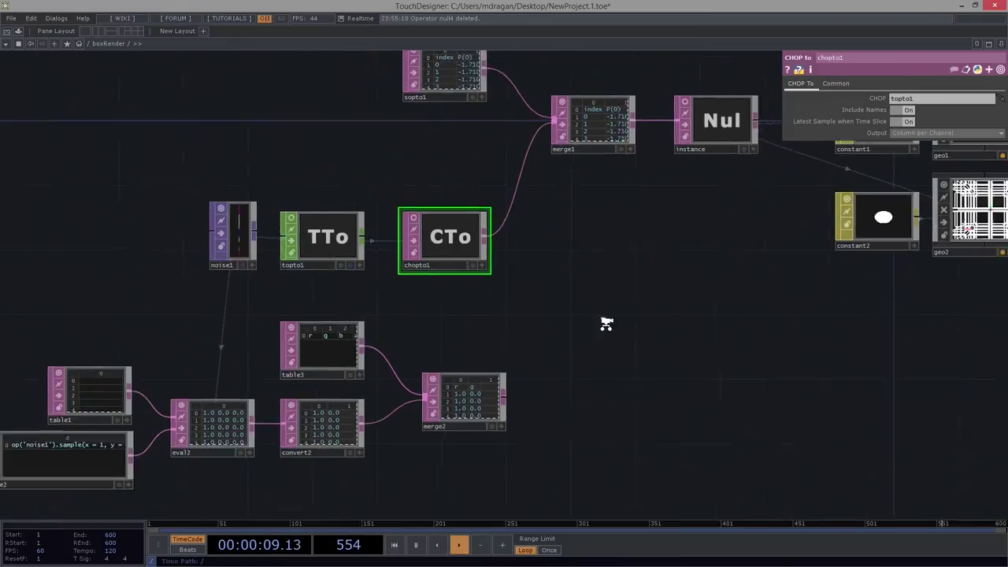
# Delete the whole pixel-sampling chain: table1, table2, table3, eval2, convert2 and merge2.
pyautogui.moveTo(603, 348); pyautogui.dragTo(659, 316)
pyautogui.moveTo(662, 311); pyautogui.dragTo(512, 394, button='right')
pyautogui.moveTo(713, 356); pyautogui.dragTo(800, 346)
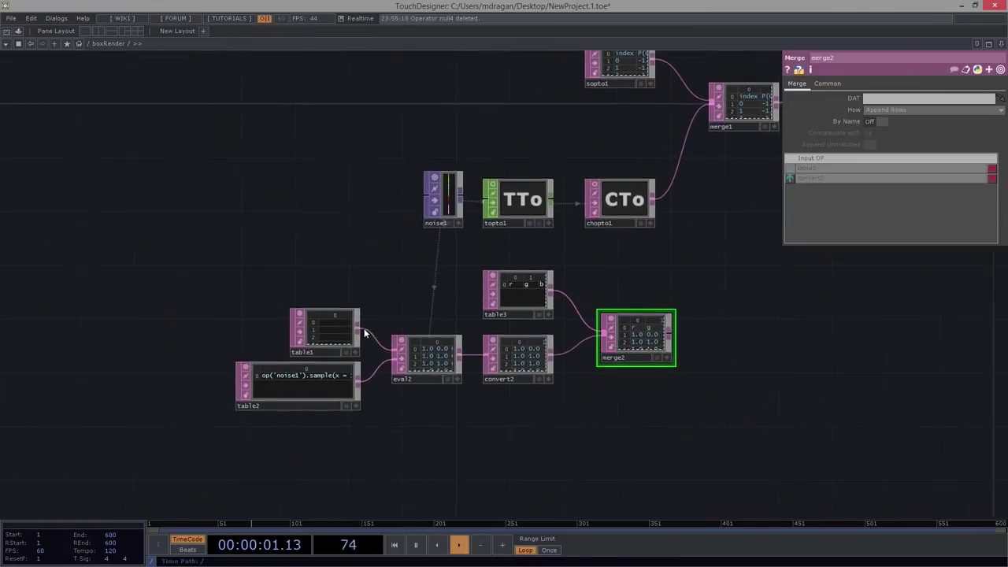
pyautogui.scroll(3, 361, 331)
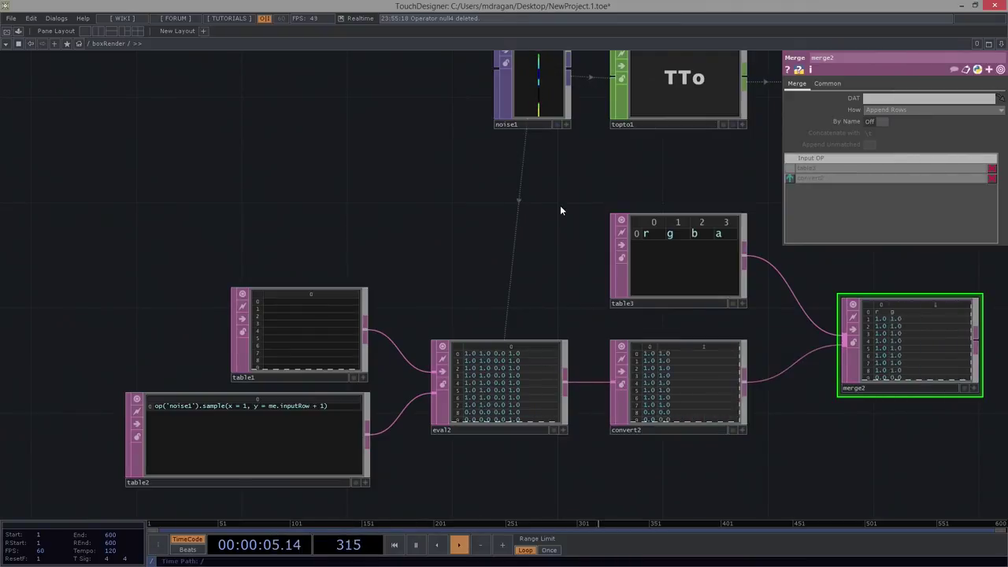
pyautogui.moveTo(526, 202); pyautogui.dragTo(369, 189)
pyautogui.moveTo(339, 321); pyautogui.dragTo(376, 286)
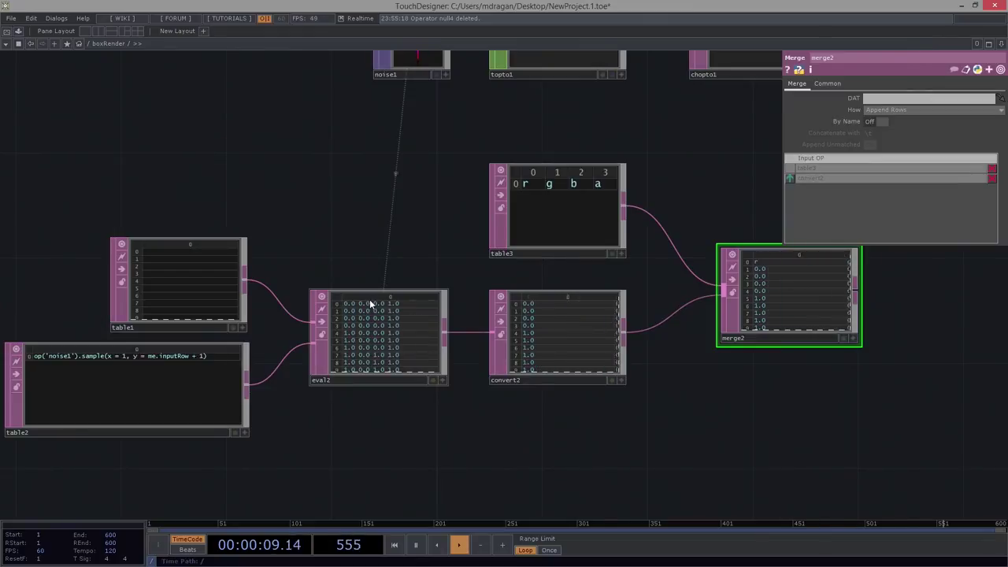
pyautogui.scroll(-3, 390, 297)
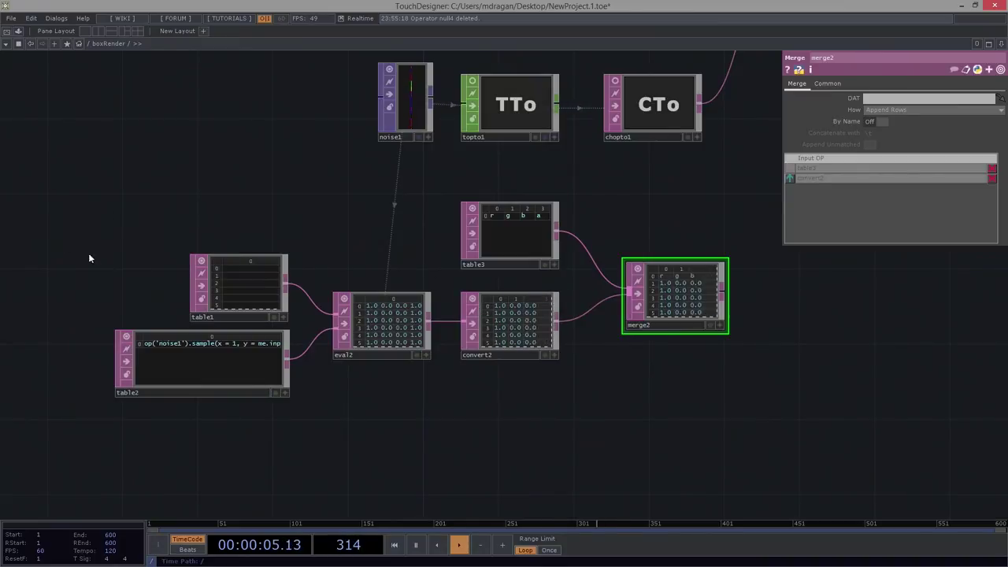
pyautogui.moveTo(44, 198); pyautogui.dragTo(759, 467)
pyautogui.press('Delete')
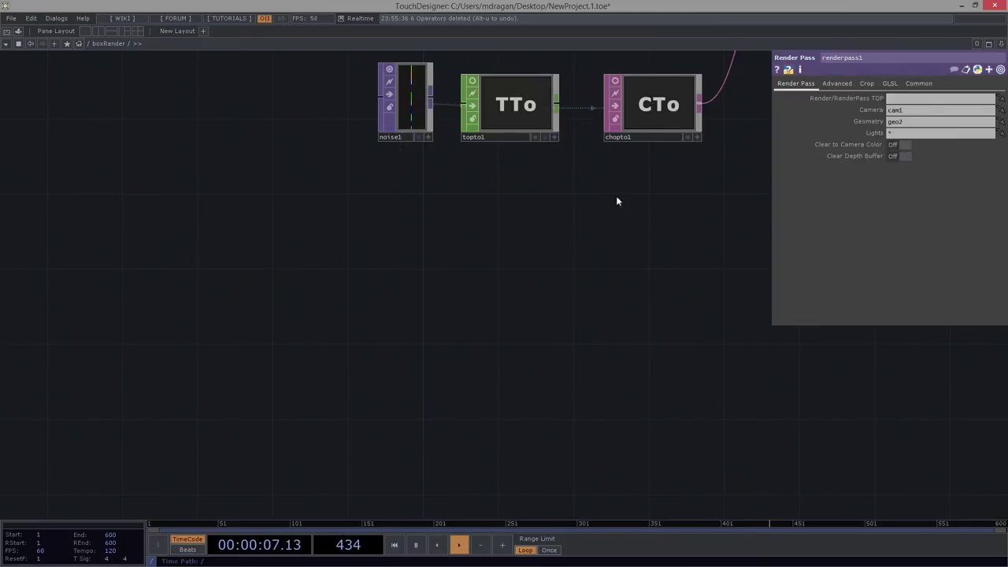
# Examine the rendered colored boxes in the viewer of the final TOP.
pyautogui.scroll(-4, 425, 394)
pyautogui.moveTo(752, 208); pyautogui.dragTo(260, 400)
pyautogui.moveTo(733, 300); pyautogui.dragTo(539, 303)
pyautogui.scroll(10, 538, 306)
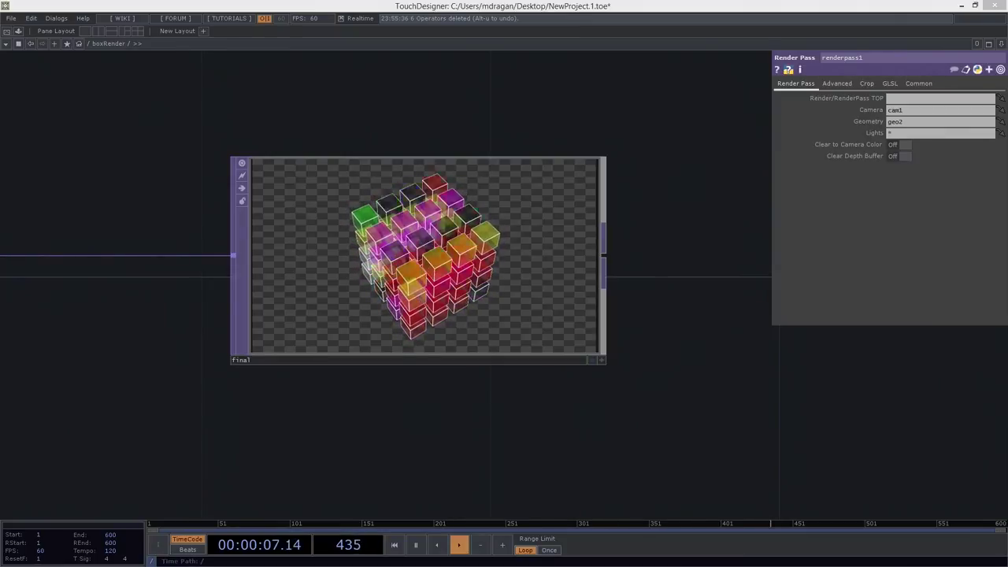
pyautogui.moveTo(510, 203); pyautogui.dragTo(585, 183)
pyautogui.scroll(3, 584, 186)
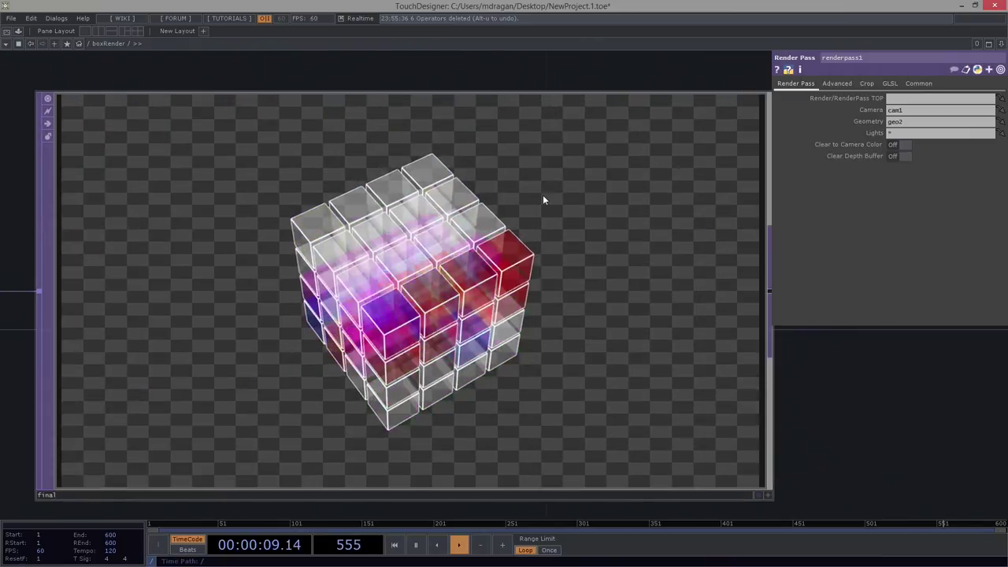
pyautogui.scroll(-7, 543, 194)
# Move noise1 farther away from topto1 to open a gap between the two operators.
pyautogui.moveTo(68, 376); pyautogui.dragTo(740, 368)
pyautogui.scroll(-5, 610, 360)
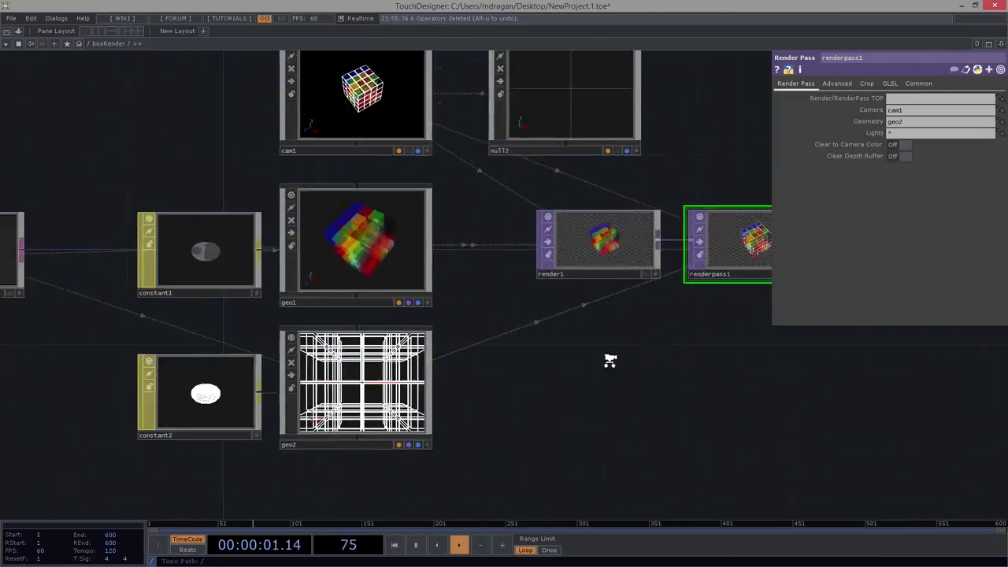
pyautogui.moveTo(150, 366); pyautogui.dragTo(769, 369)
pyautogui.moveTo(400, 288); pyautogui.dragTo(477, 219)
pyautogui.scroll(3, 445, 353)
pyautogui.moveTo(399, 321); pyautogui.dragTo(175, 320)
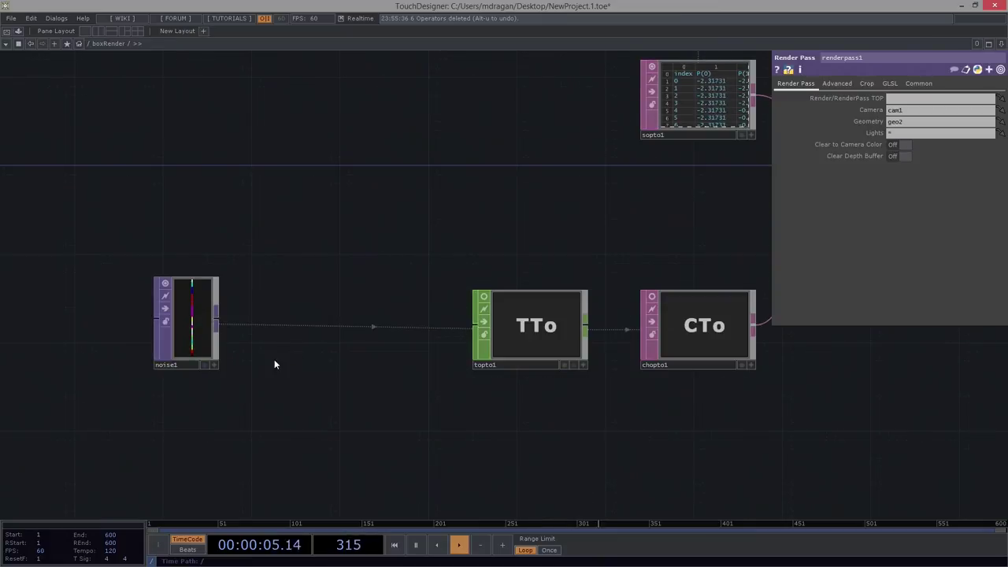
# Attach a Null TOP to noise1's output, make it topto1's source TOP, and position it just before topto1.
pyautogui.moveTo(274, 359); pyautogui.dragTo(365, 343, button='middle')
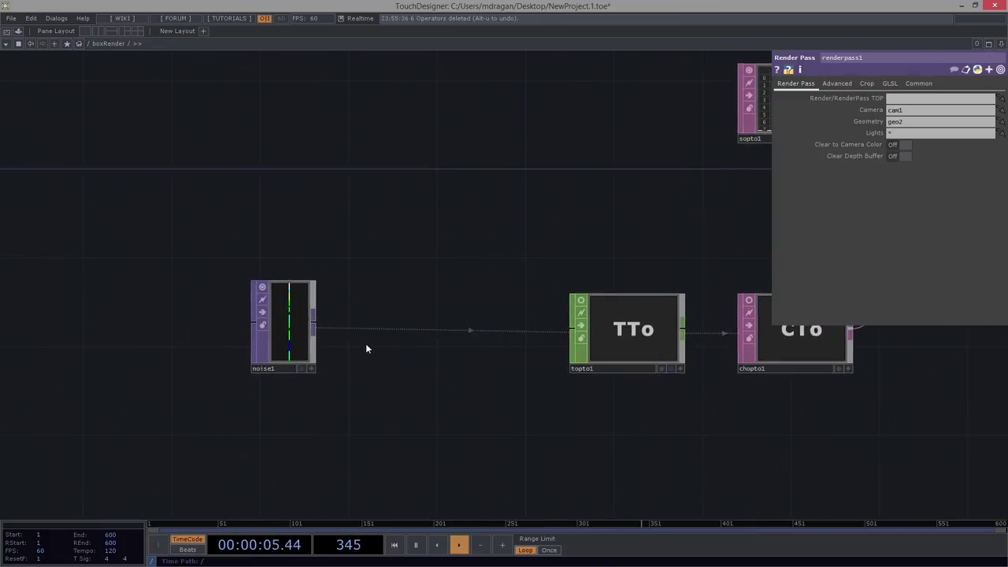
pyautogui.rightClick(312, 326)
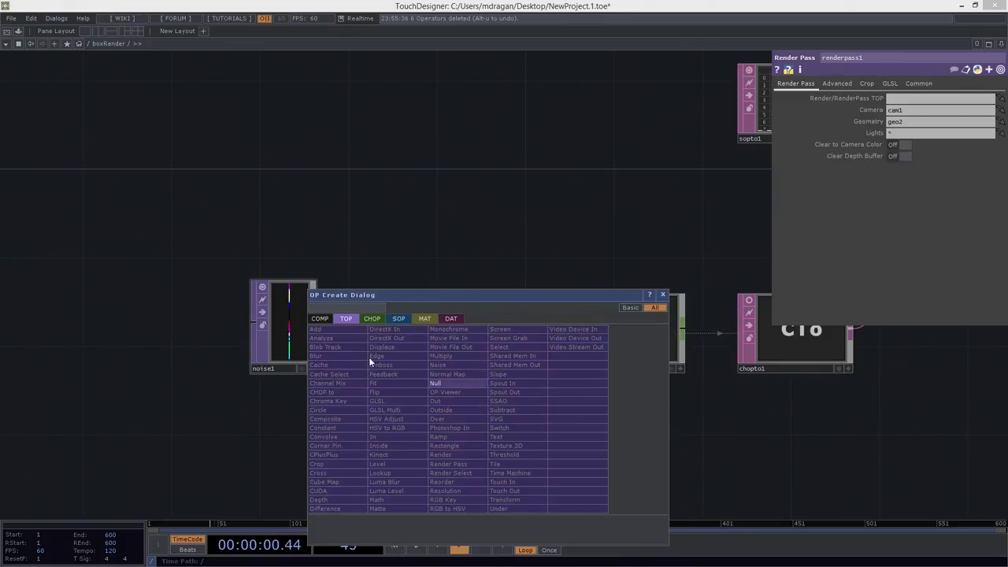
pyautogui.click(457, 384)
pyautogui.click(466, 327)
pyautogui.moveTo(455, 321); pyautogui.dragTo(614, 333)
pyautogui.moveTo(445, 320); pyautogui.dragTo(470, 327)
pyautogui.moveTo(308, 211); pyautogui.dragTo(392, 211)
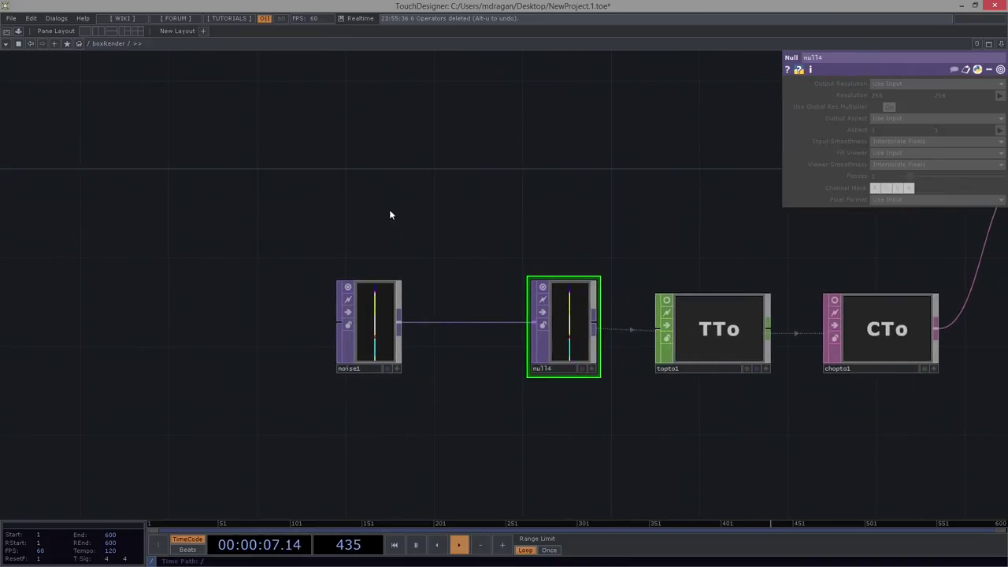
# Add a Ramp TOP above noise1 and set its resolution to 1 by 64.
pyautogui.press('Tab')
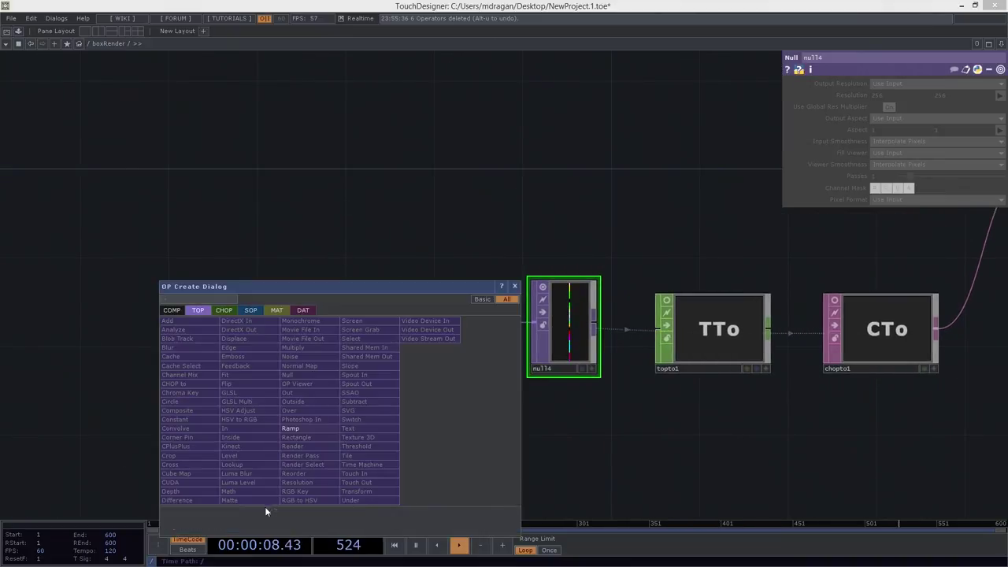
pyautogui.click(299, 430)
pyautogui.click(323, 180)
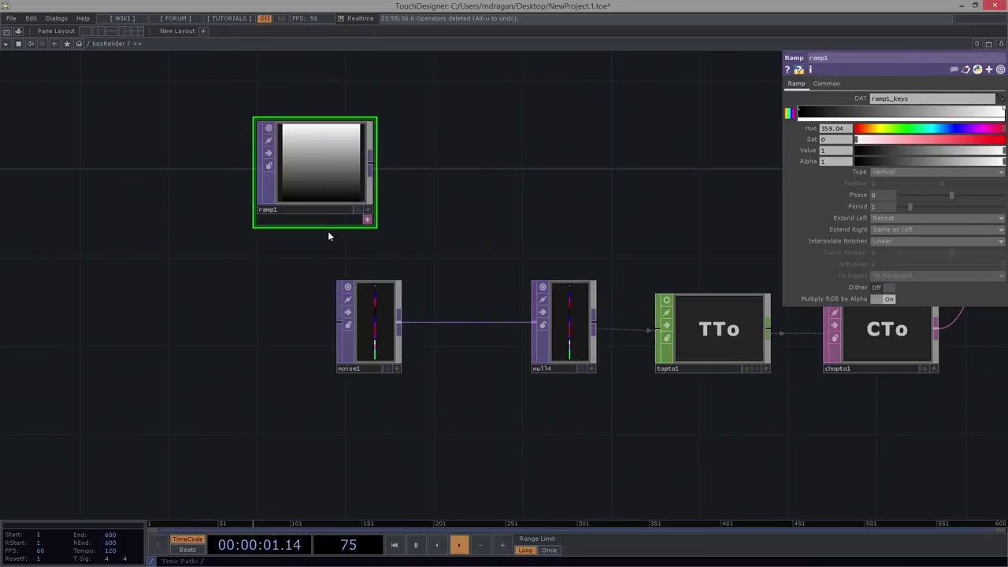
pyautogui.click(826, 84)
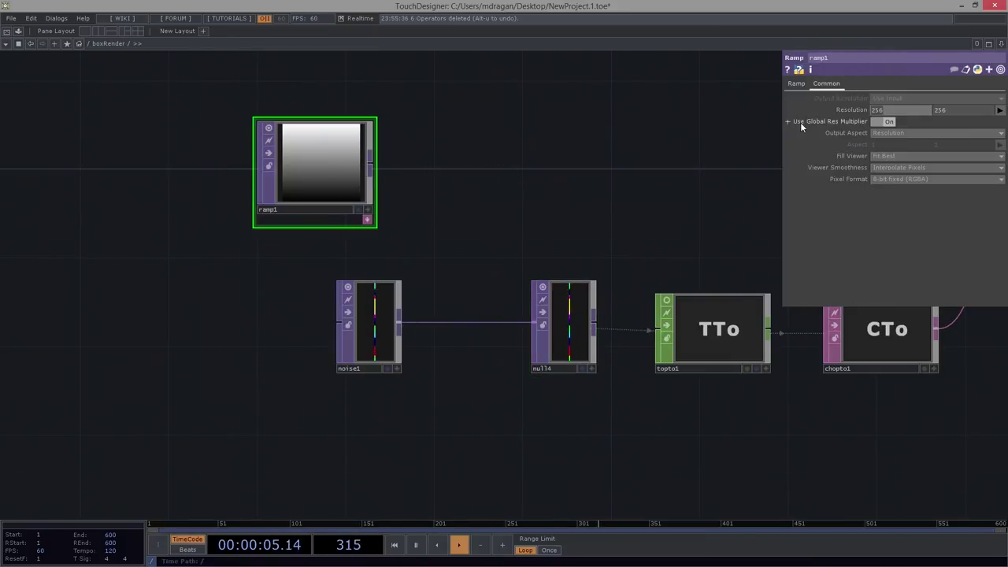
pyautogui.write('1')
pyautogui.click(628, 101)
pyautogui.moveTo(968, 110); pyautogui.dragTo(827, 123)
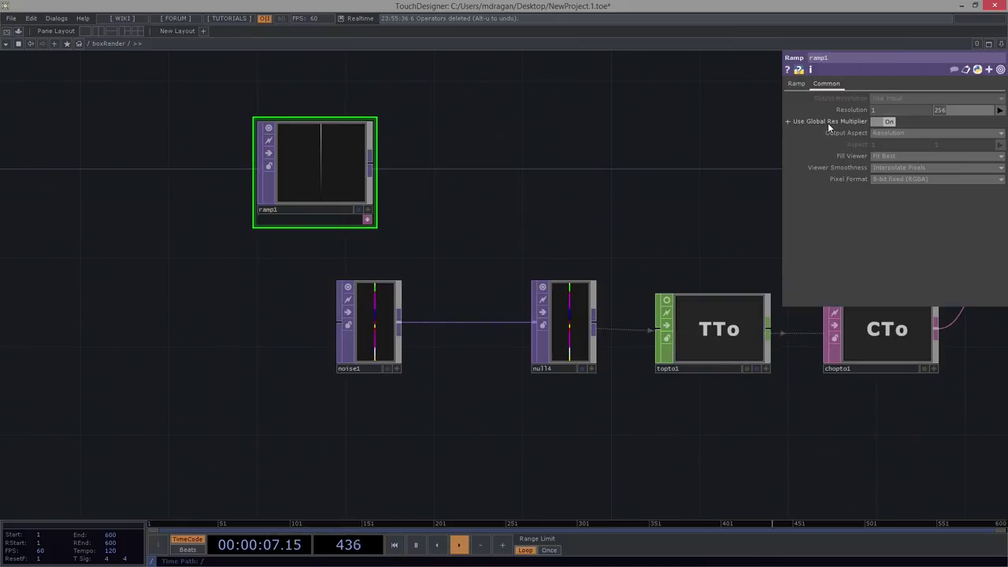
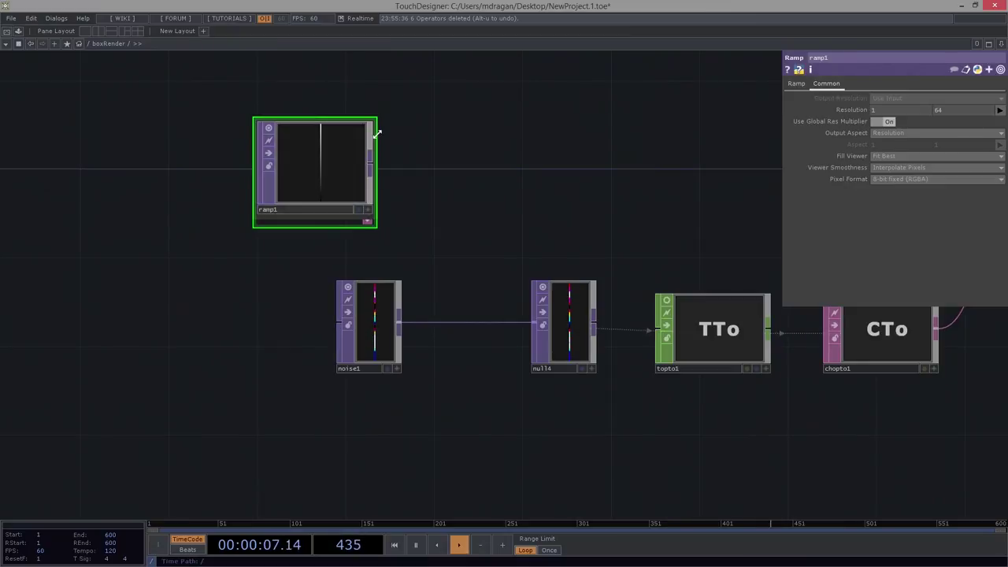
# Shrink ramp1's tile to match noise1's width, align it above noise1, and connect its output to null4 in place of noise1.
pyautogui.moveTo(373, 129); pyautogui.dragTo(379, 218)
pyautogui.click(534, 322)
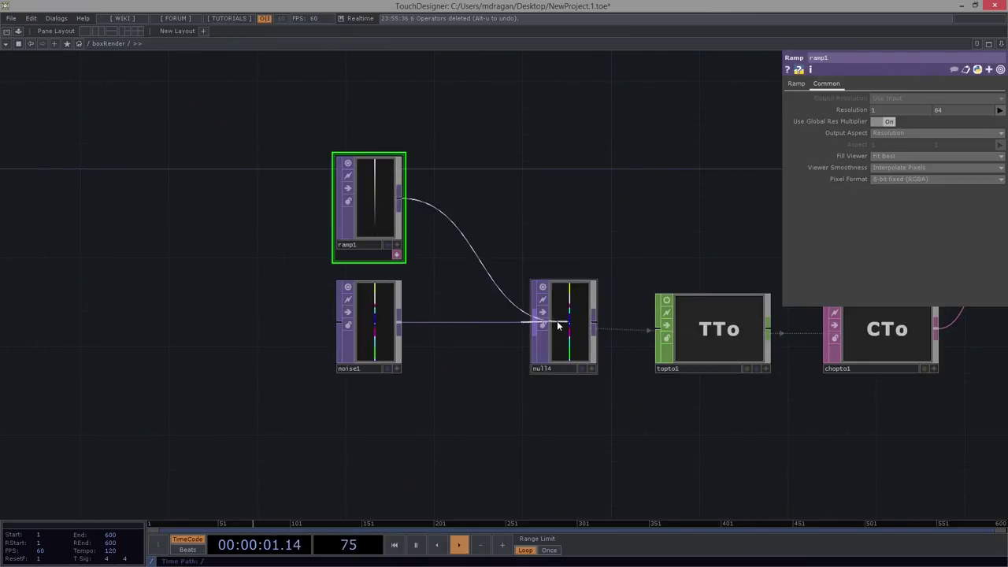
pyautogui.scroll(2, 508, 254)
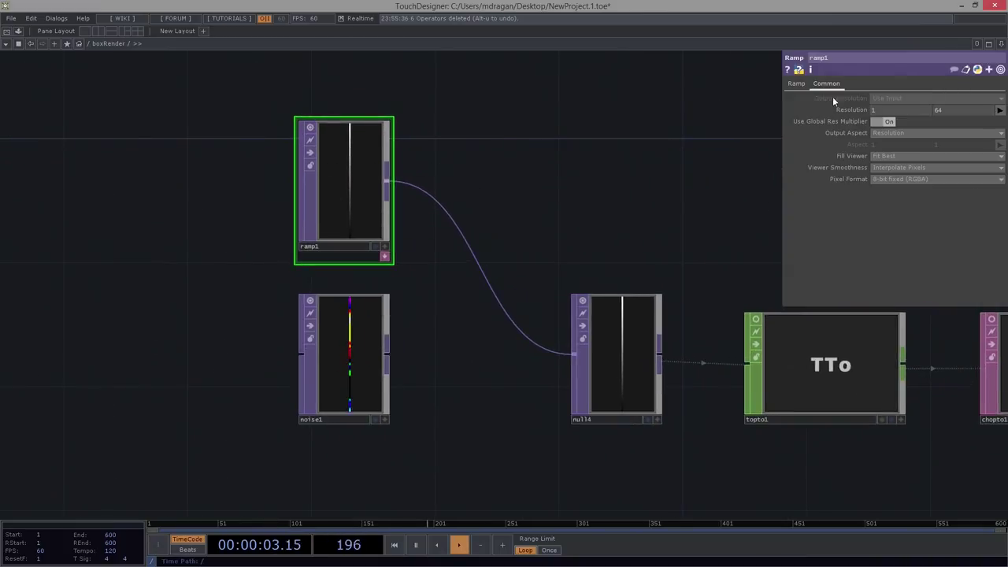
# Try out different Period and Phase values on ramp1.
pyautogui.click(796, 84)
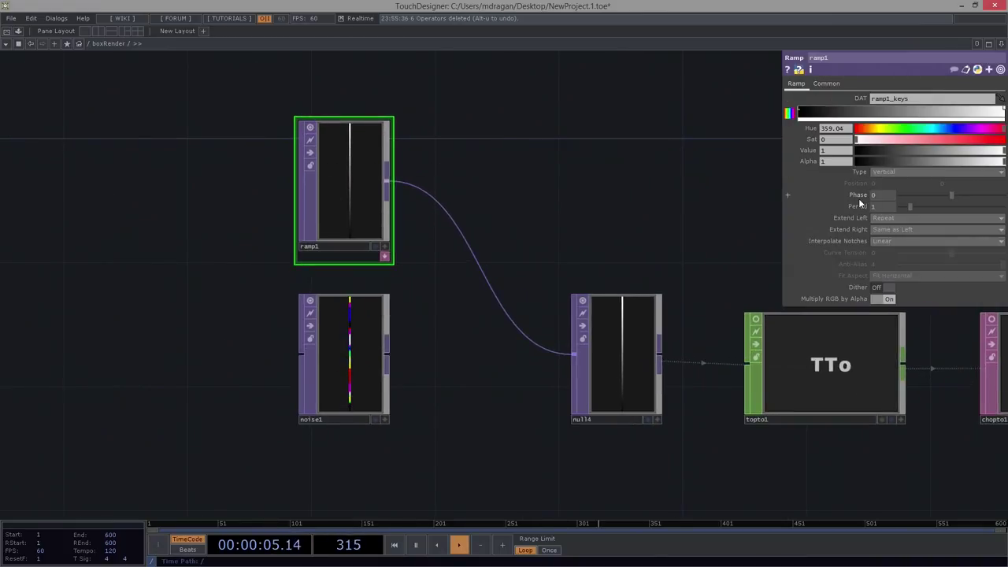
pyautogui.click(862, 198)
pyautogui.click(865, 198)
pyautogui.moveTo(922, 210); pyautogui.dragTo(886, 218)
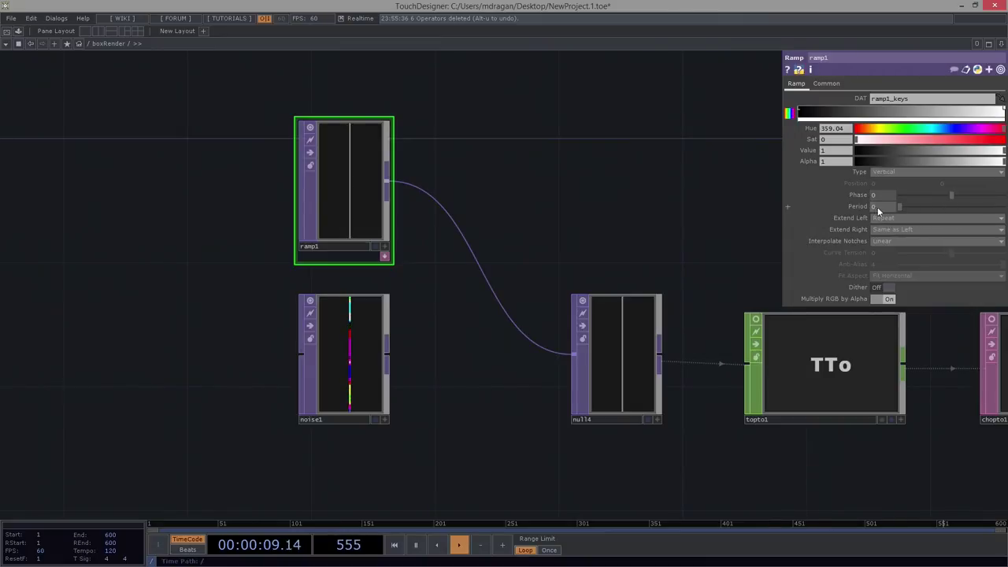
pyautogui.moveTo(951, 196); pyautogui.dragTo(928, 203)
# Drive ramp1's Phase with the expression absTime.seconds.
pyautogui.click(851, 197)
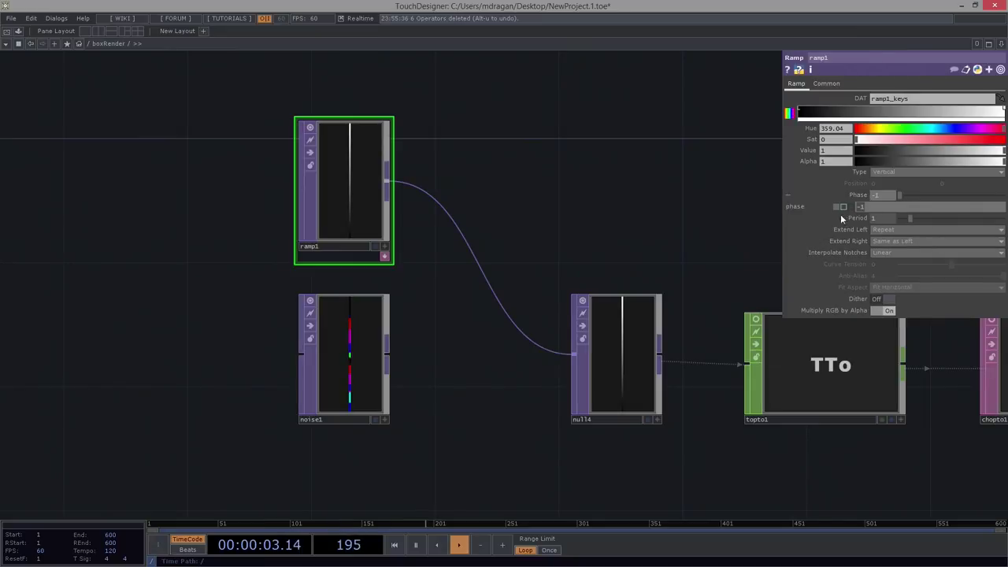
pyautogui.write('absTime.seconds')
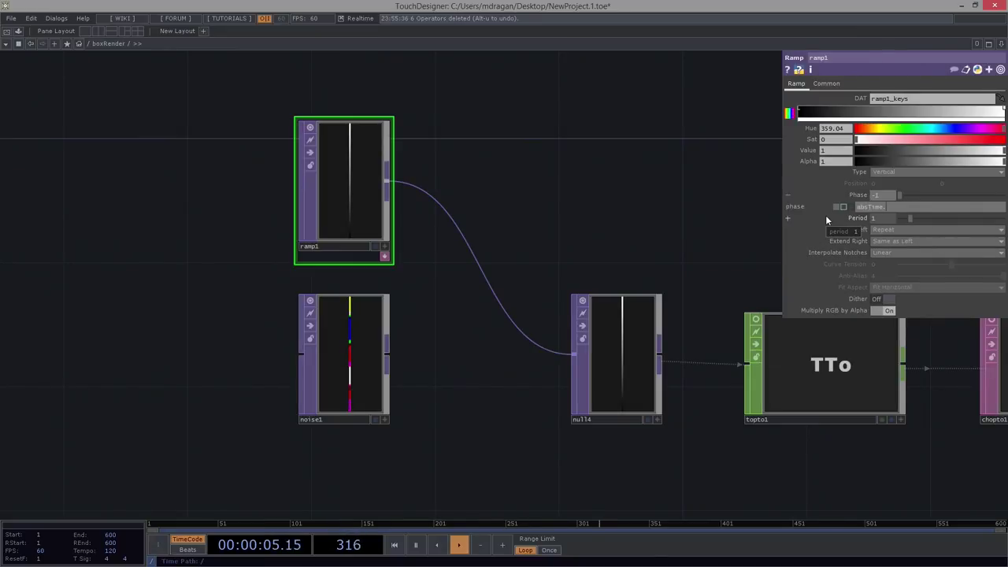
pyautogui.press('Return')
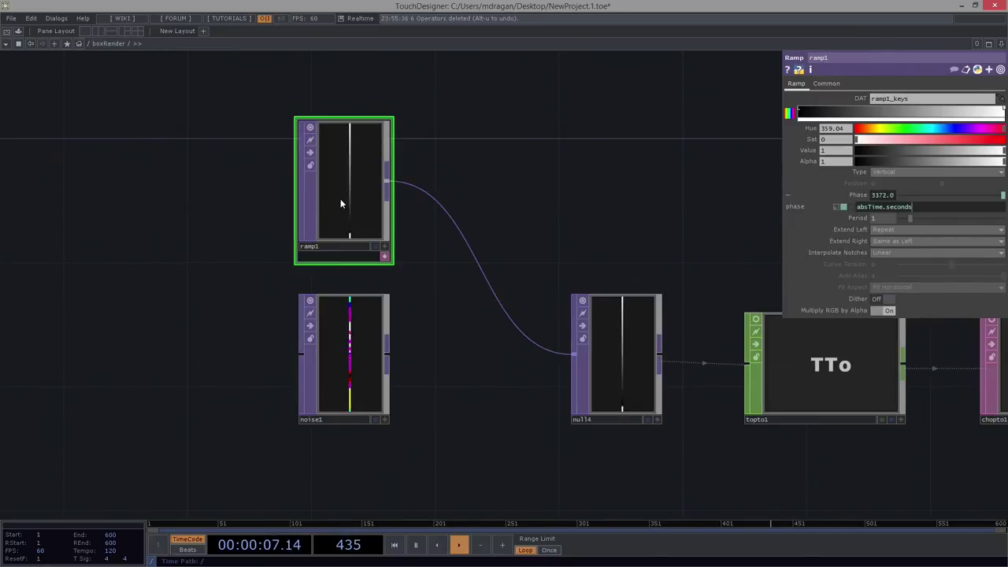
# Examine how the scrolling ramp colors the boxes in the final TOP's viewer.
pyautogui.moveTo(662, 267); pyautogui.dragTo(617, 265)
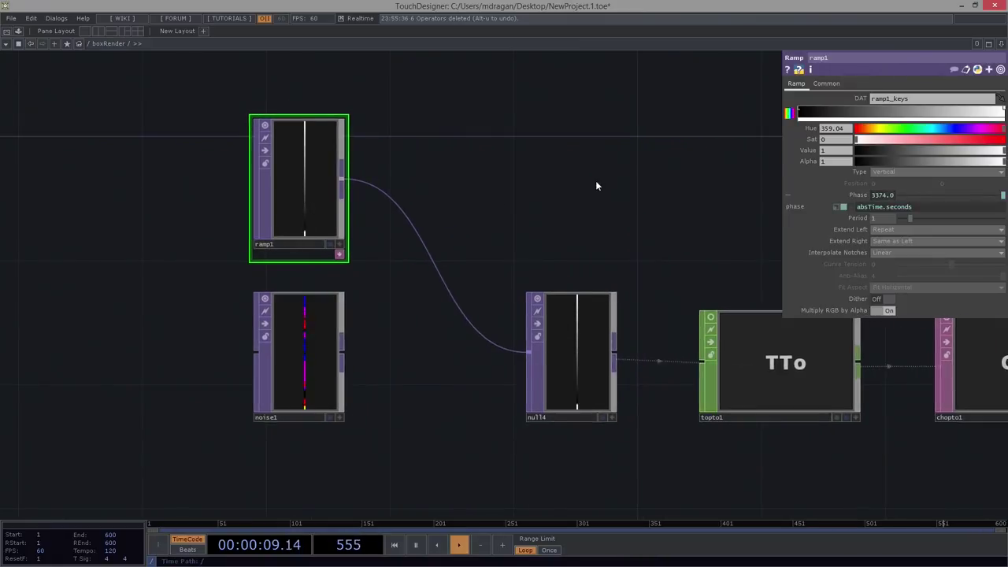
pyautogui.moveTo(557, 142); pyautogui.dragTo(377, 143)
pyautogui.scroll(-5, 339, 144)
pyautogui.moveTo(755, 347); pyautogui.dragTo(435, 385)
pyautogui.moveTo(569, 410); pyautogui.dragTo(228, 464)
pyautogui.scroll(5, 407, 322)
pyautogui.moveTo(621, 322); pyautogui.dragTo(187, 429)
pyautogui.moveTo(648, 246); pyautogui.dragTo(419, 319)
pyautogui.scroll(3, 419, 319)
pyautogui.moveTo(442, 116); pyautogui.dragTo(691, 16)
pyautogui.scroll(3, 498, 252)
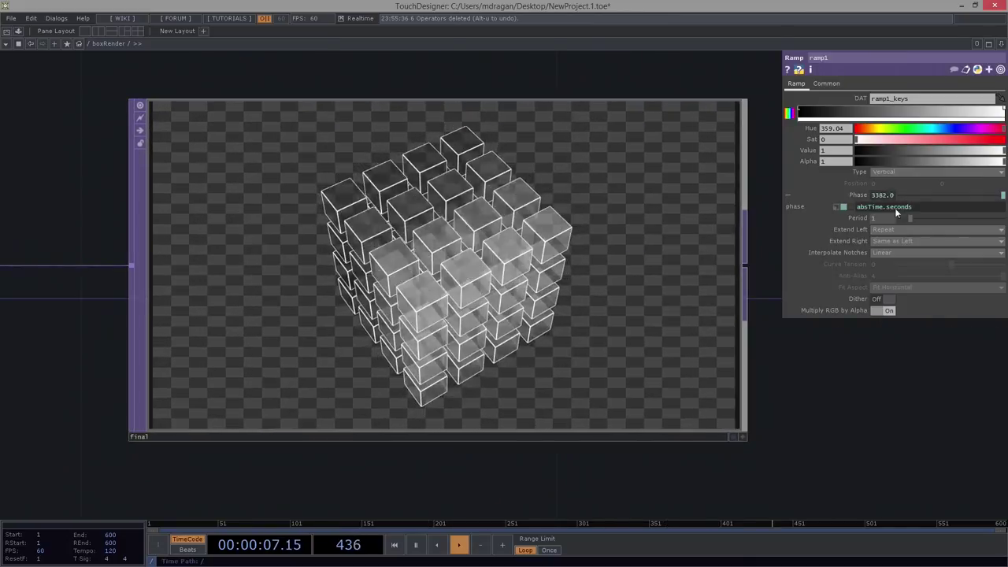
# Try the Horizontal, Radial and Circular ramp types on ramp1 and return the type to Vertical.
pyautogui.click(902, 171)
pyautogui.click(886, 194)
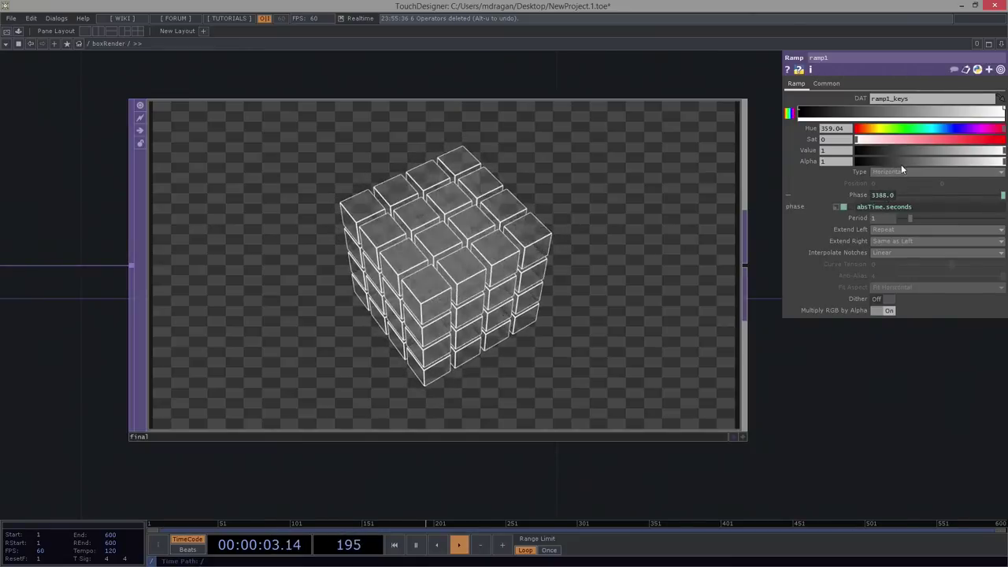
pyautogui.click(892, 203)
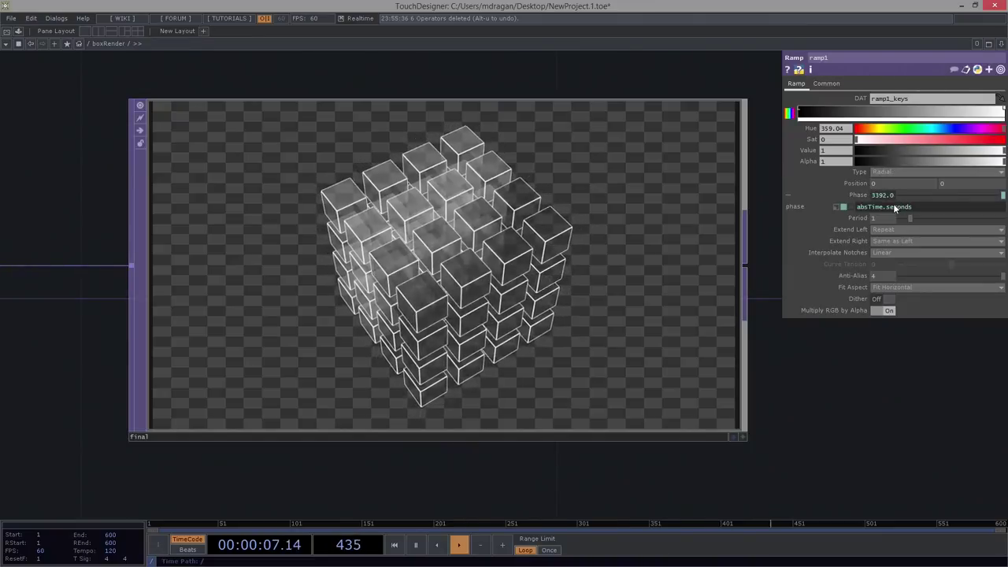
pyautogui.click(899, 170)
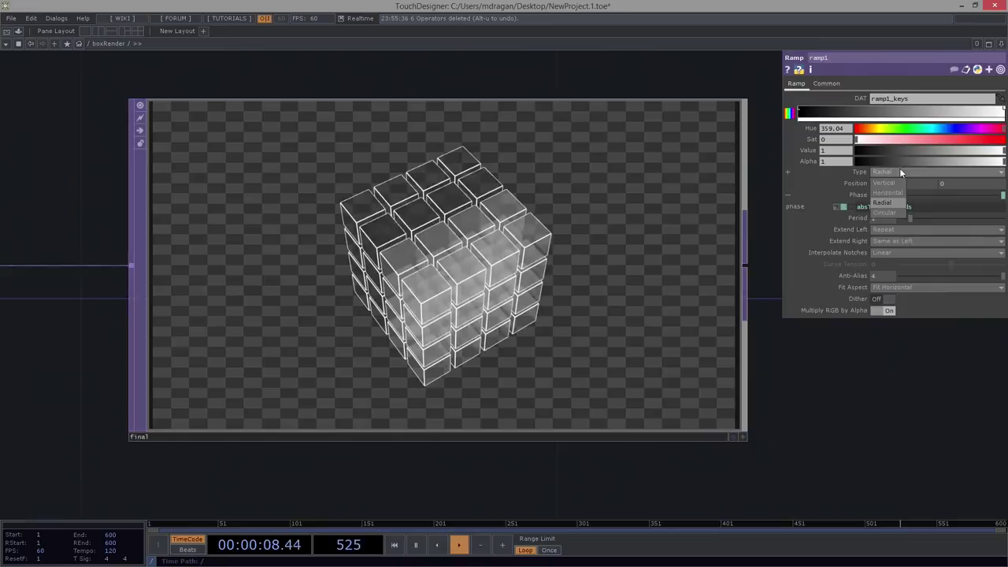
pyautogui.click(884, 212)
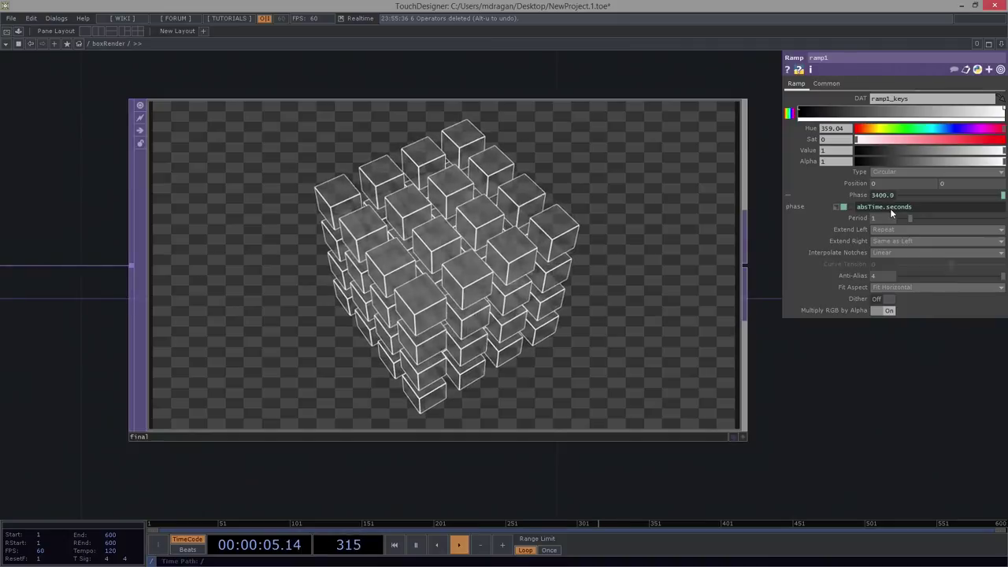
pyautogui.click(894, 172)
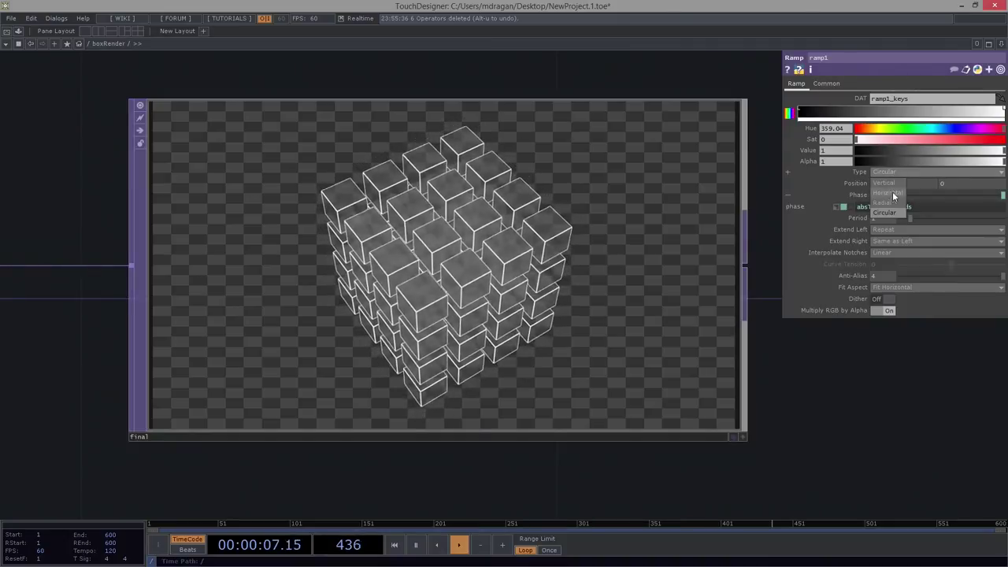
pyautogui.click(892, 182)
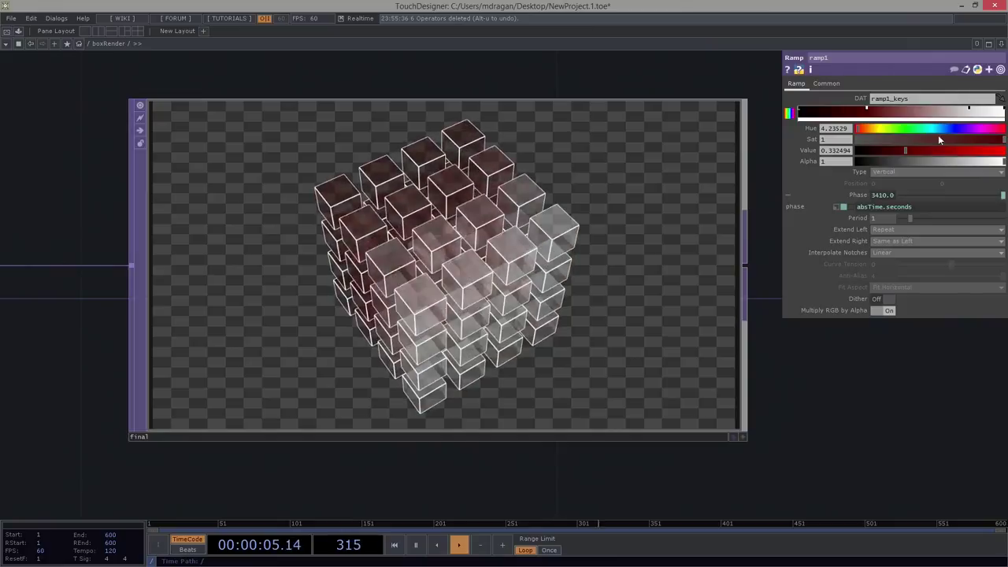
# Move ramp1's light gray color key to about two thirds of the gradient and make it violet with Hue 260 and Sat 1.
pyautogui.moveTo(969, 110); pyautogui.dragTo(931, 110)
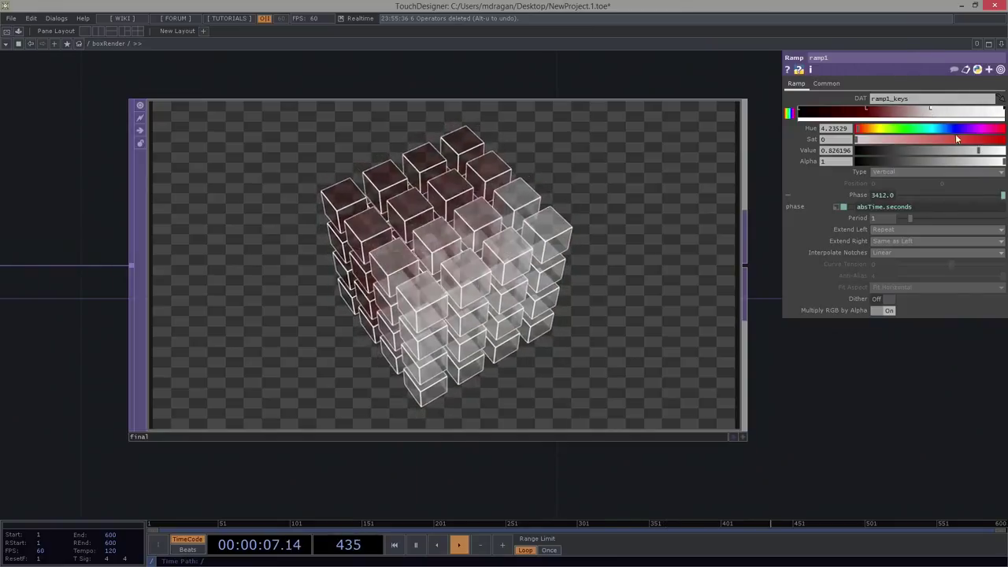
pyautogui.click(962, 128)
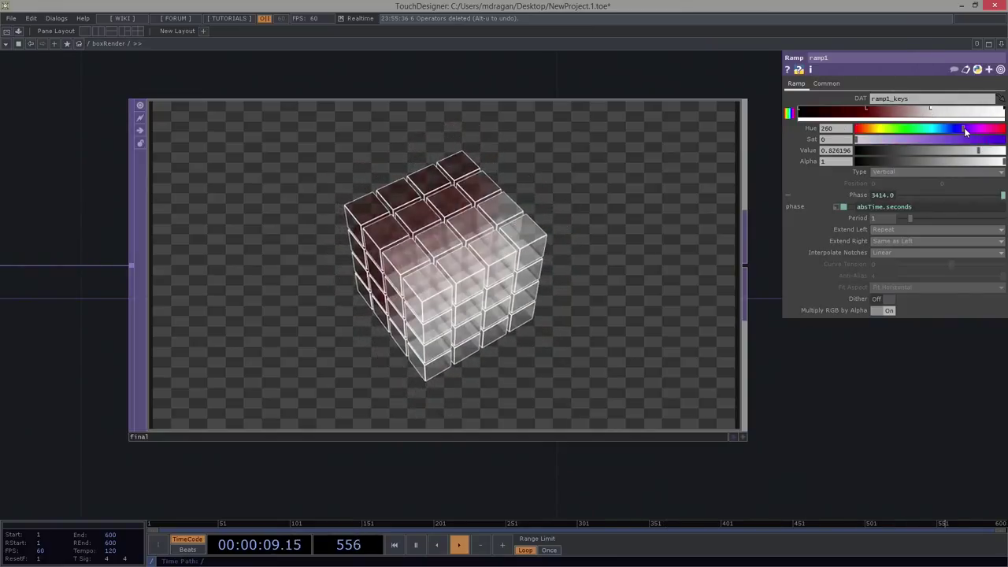
pyautogui.moveTo(863, 139); pyautogui.dragTo(1006, 142)
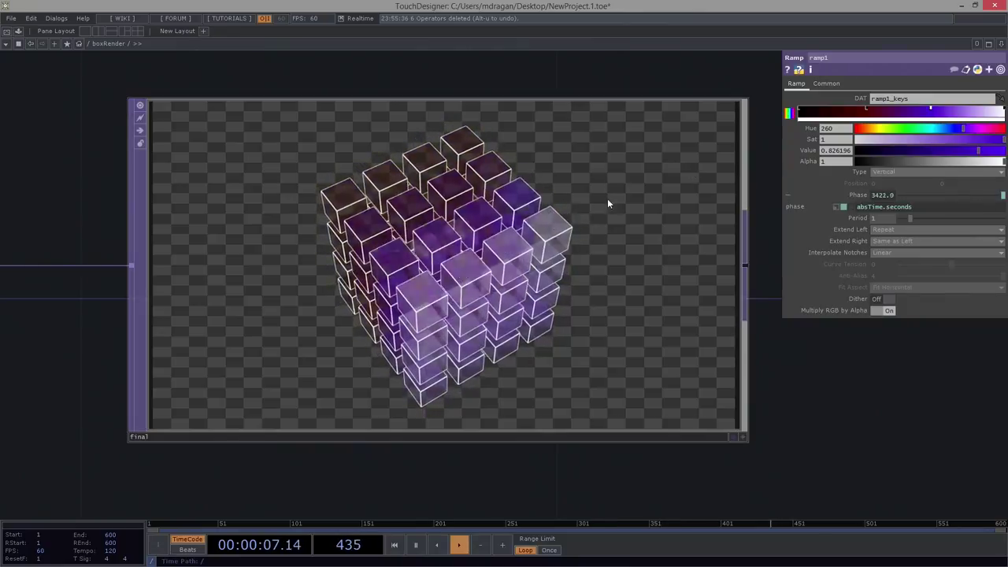
# Add a Composite TOP next to ramp1, above null4.
pyautogui.scroll(-5, 520, 227)
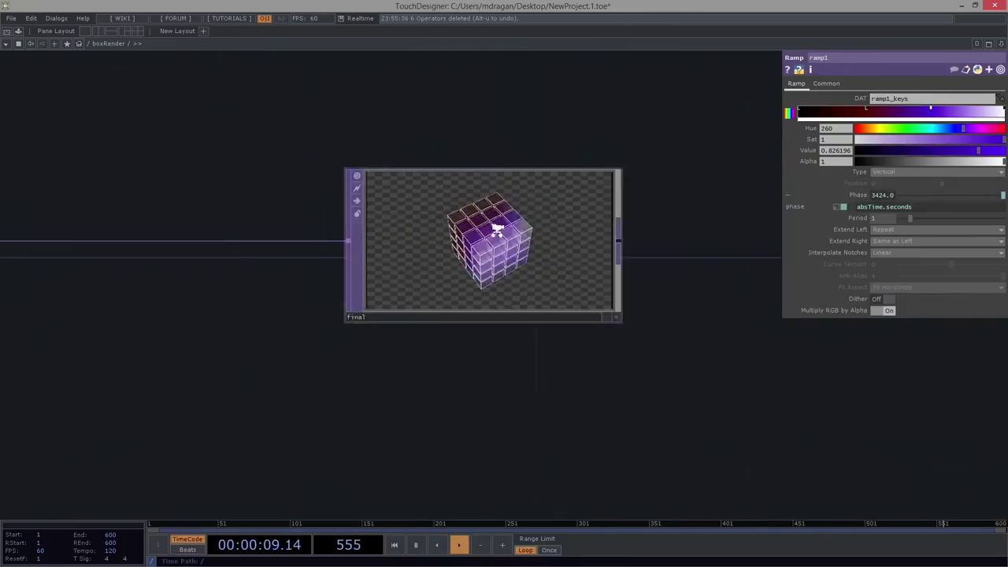
pyautogui.scroll(-6, 497, 229)
pyautogui.moveTo(505, 350); pyautogui.dragTo(803, 364)
pyautogui.scroll(-4, 425, 303)
pyautogui.moveTo(181, 389); pyautogui.dragTo(578, 389)
pyautogui.scroll(4, 360, 307)
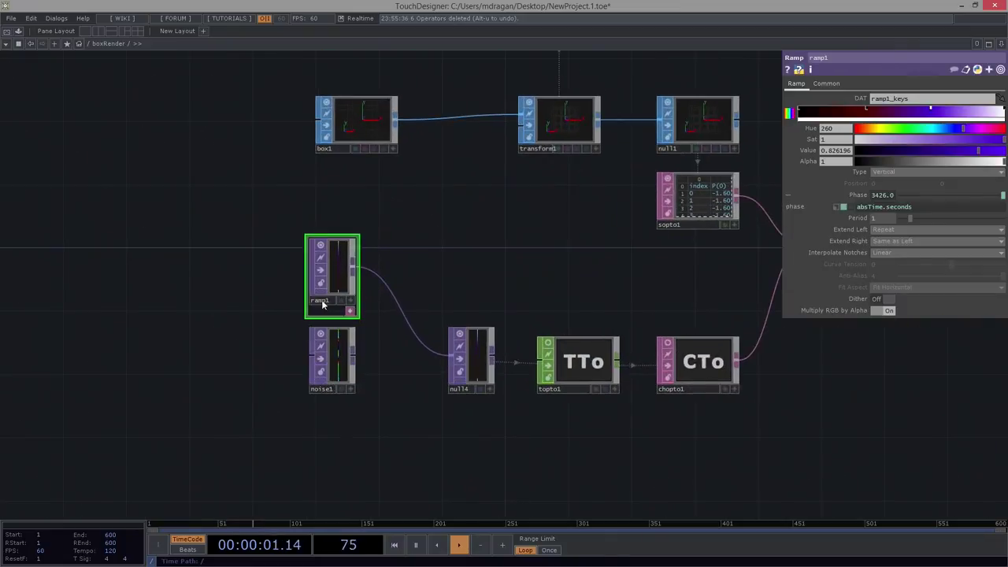
pyautogui.rightClick(423, 248)
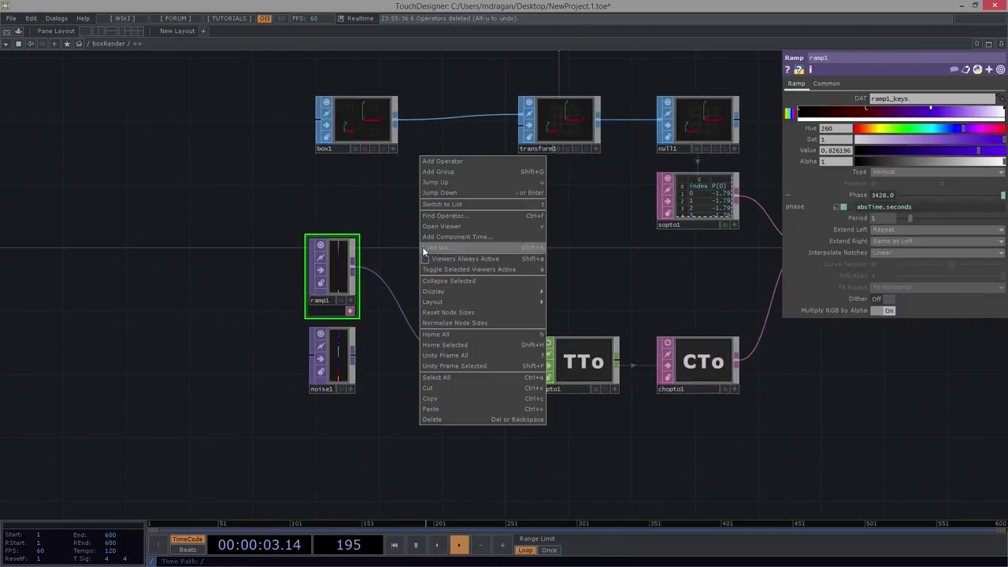
pyautogui.click(414, 249)
pyautogui.press('Tab')
pyautogui.write('comp')
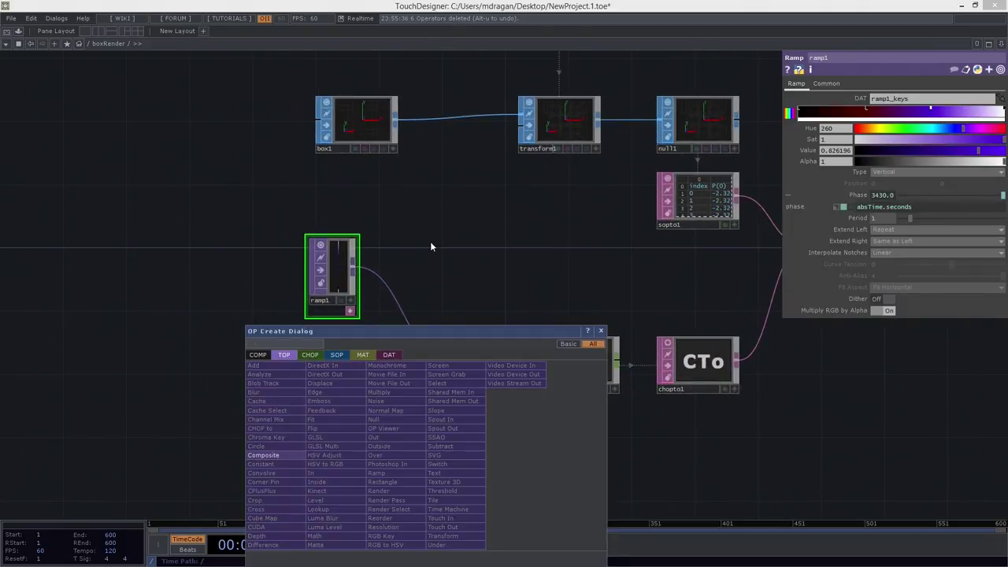
pyautogui.press('Return')
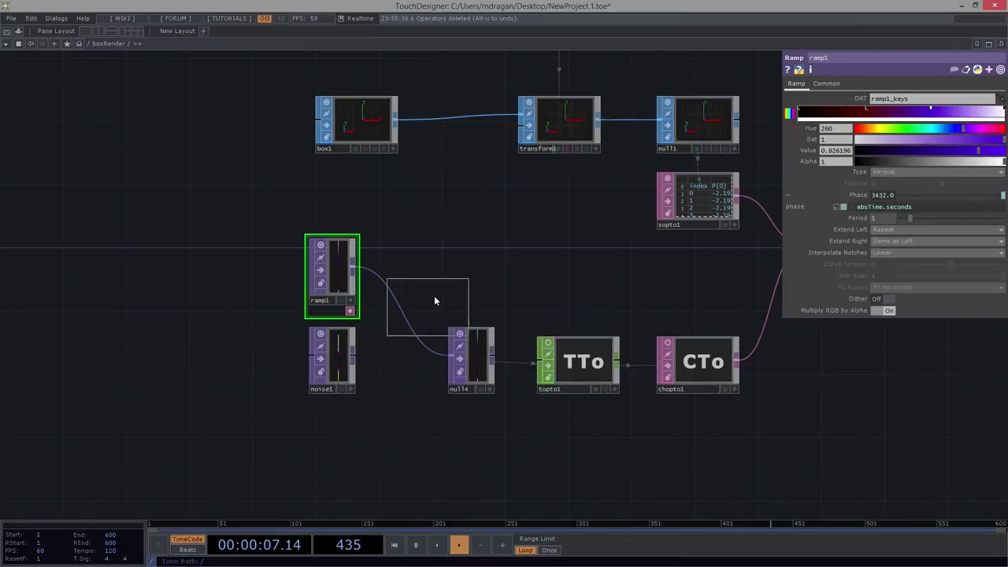
pyautogui.click(442, 250)
# Move ramp1 and noise1 farther from null4, feed both into comp1, and route comp1's output into null4.
pyautogui.click(366, 259)
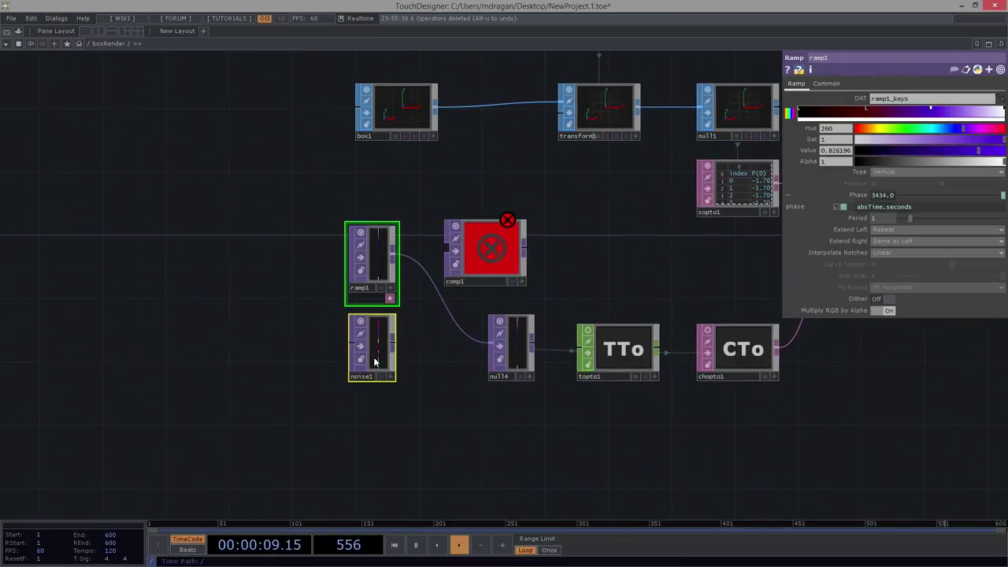
pyautogui.moveTo(366, 336); pyautogui.dragTo(265, 336)
pyautogui.moveTo(467, 268); pyautogui.dragTo(342, 313)
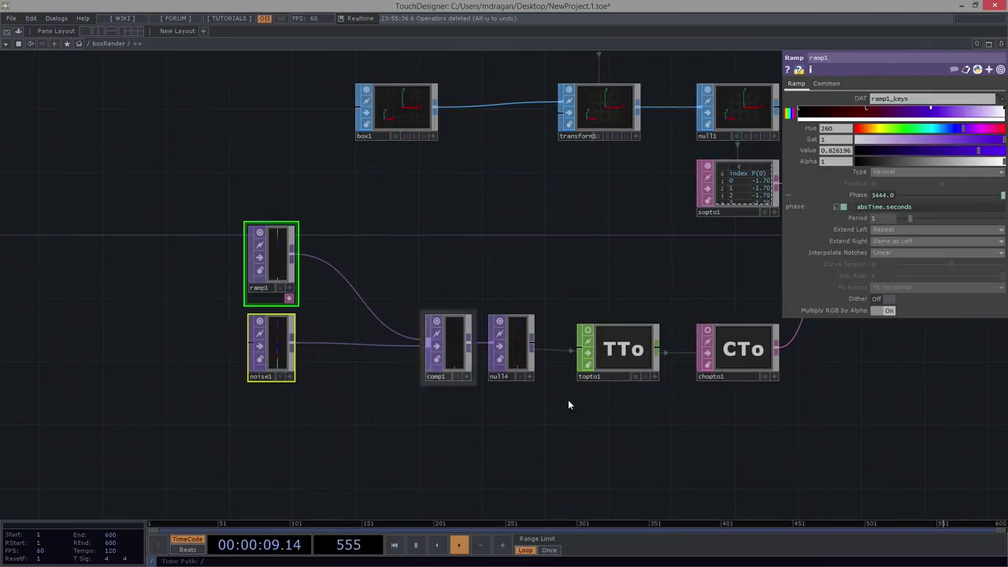
# Examine the boxes colored by the combined ramp and noise in the final TOP's viewer.
pyautogui.moveTo(931, 405); pyautogui.dragTo(63, 417)
pyautogui.scroll(-1, 558, 307)
pyautogui.moveTo(731, 281); pyautogui.dragTo(382, 310)
pyautogui.scroll(5, 397, 295)
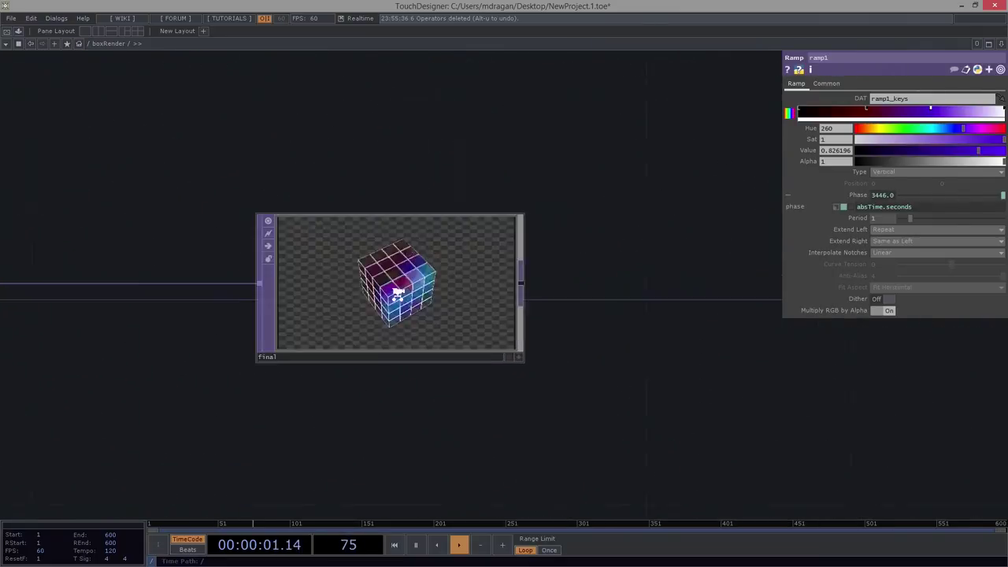
pyautogui.scroll(5, 398, 295)
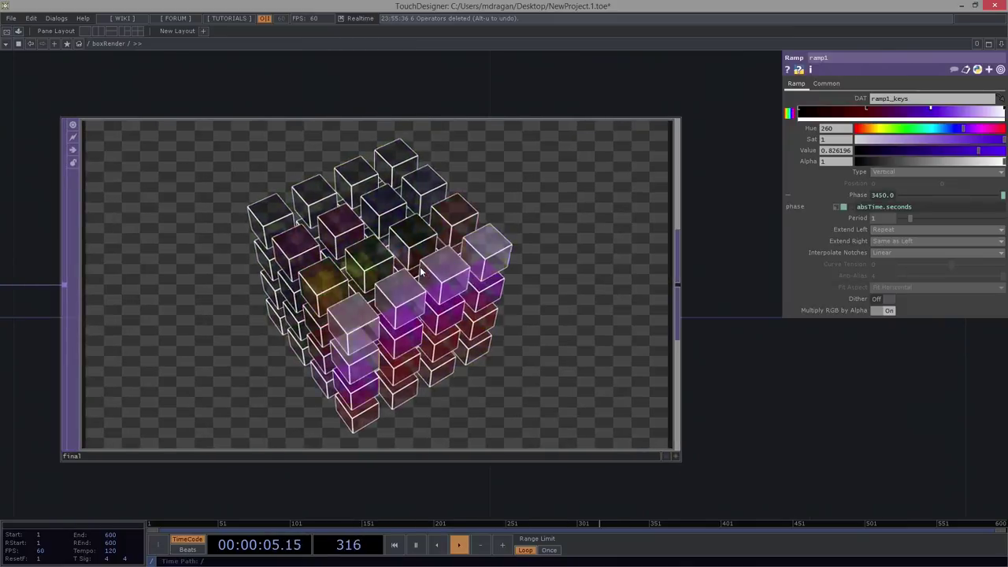
# Review the rendering chain from the cam1 camera through renderpass1 to the final TOP.
pyautogui.scroll(-6, 420, 270)
pyautogui.scroll(3, 260, 230)
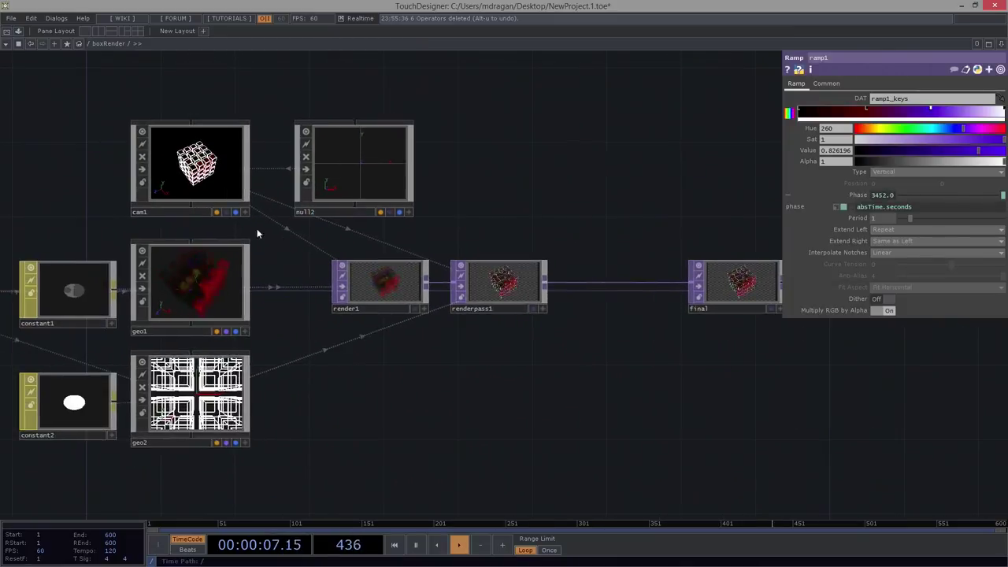
pyautogui.click(224, 189)
pyautogui.moveTo(575, 171); pyautogui.dragTo(289, 160)
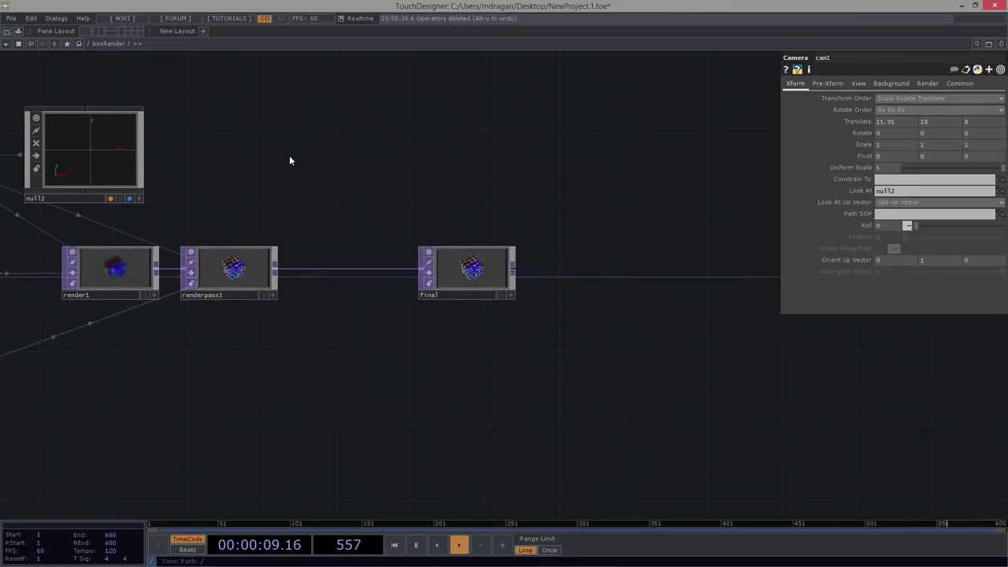
pyautogui.moveTo(489, 184); pyautogui.dragTo(224, 178)
pyautogui.scroll(4, 210, 248)
pyautogui.moveTo(422, 446); pyautogui.dragTo(925, 441)
pyautogui.scroll(-4, 440, 425)
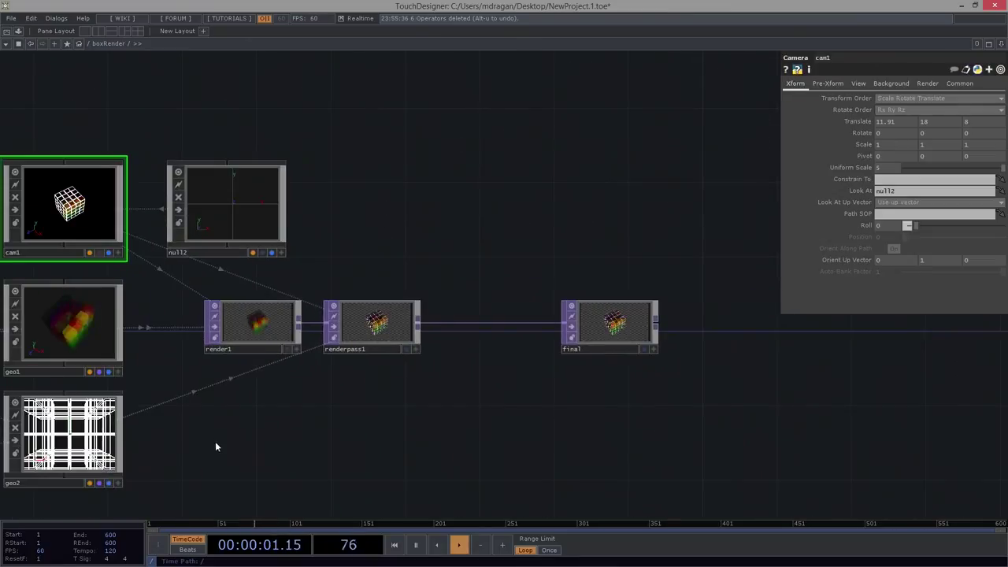
# Examine geo1's transform parameters and the box network inside it.
pyautogui.moveTo(130, 321); pyautogui.dragTo(406, 287)
pyautogui.click(358, 307)
pyautogui.moveTo(693, 284); pyautogui.dragTo(456, 289)
pyautogui.scroll(4, 457, 290)
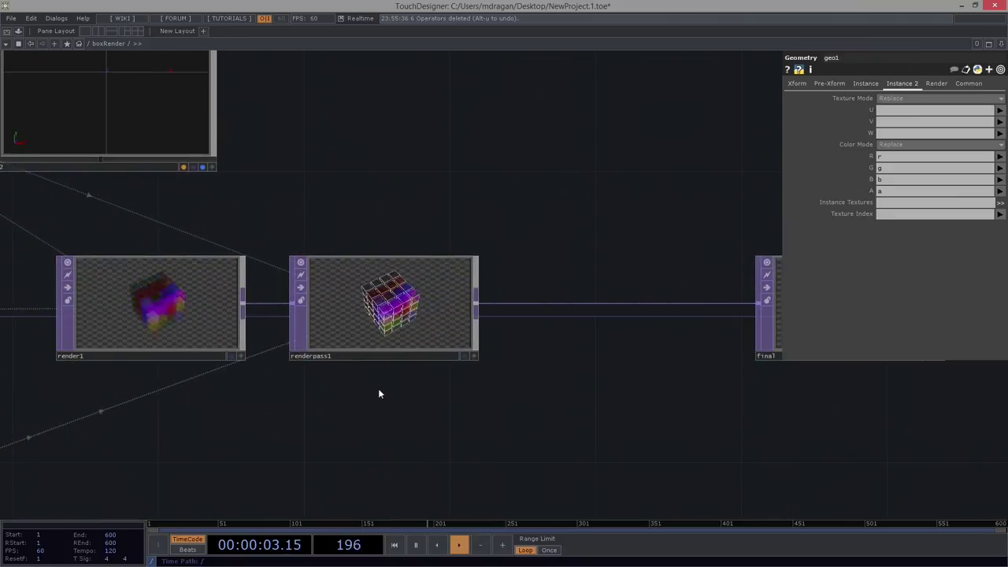
pyautogui.scroll(-4, 309, 409)
pyautogui.moveTo(271, 365); pyautogui.dragTo(581, 348)
pyautogui.scroll(4, 280, 370)
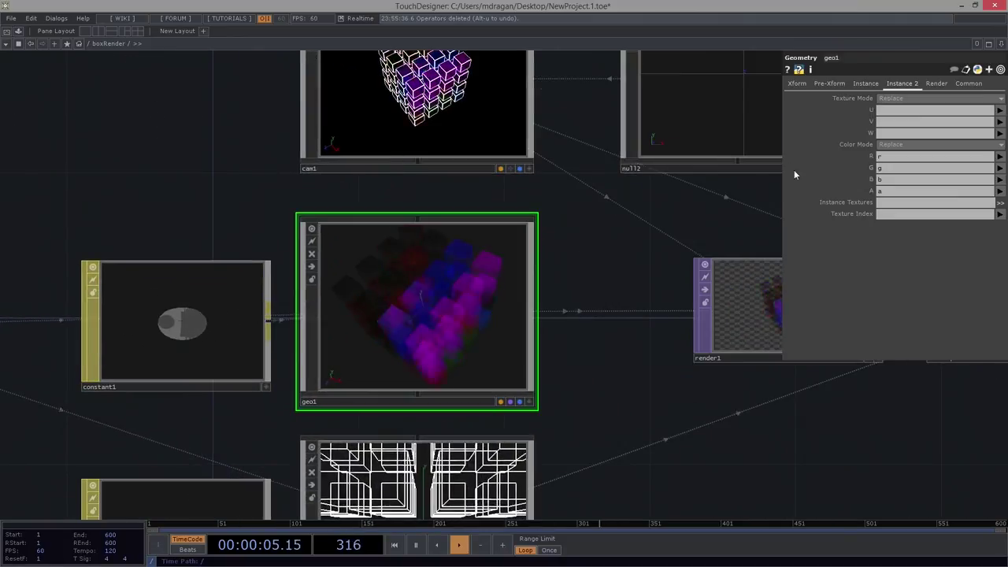
pyautogui.click(797, 83)
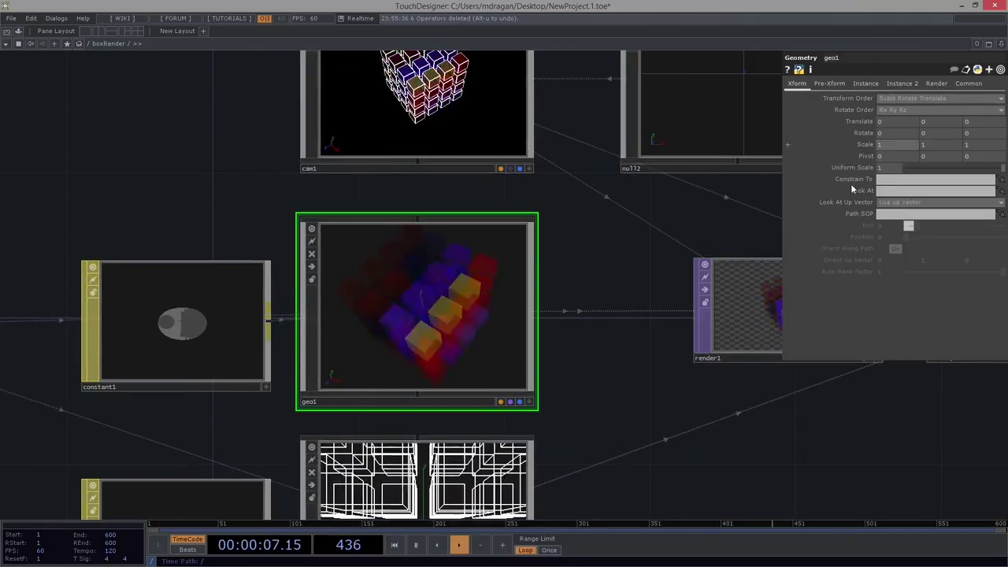
pyautogui.scroll(6, 408, 283)
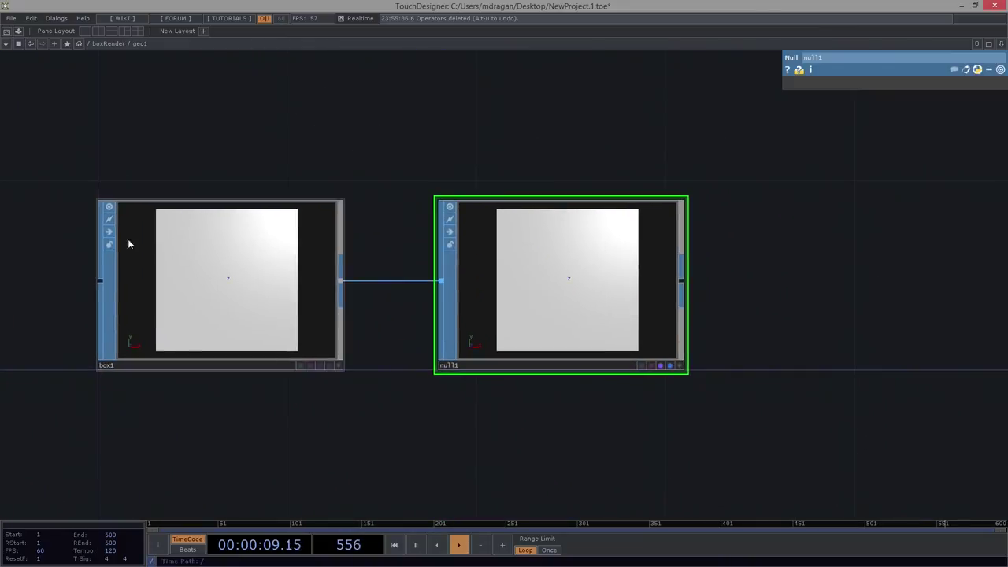
pyautogui.scroll(-6, 85, 258)
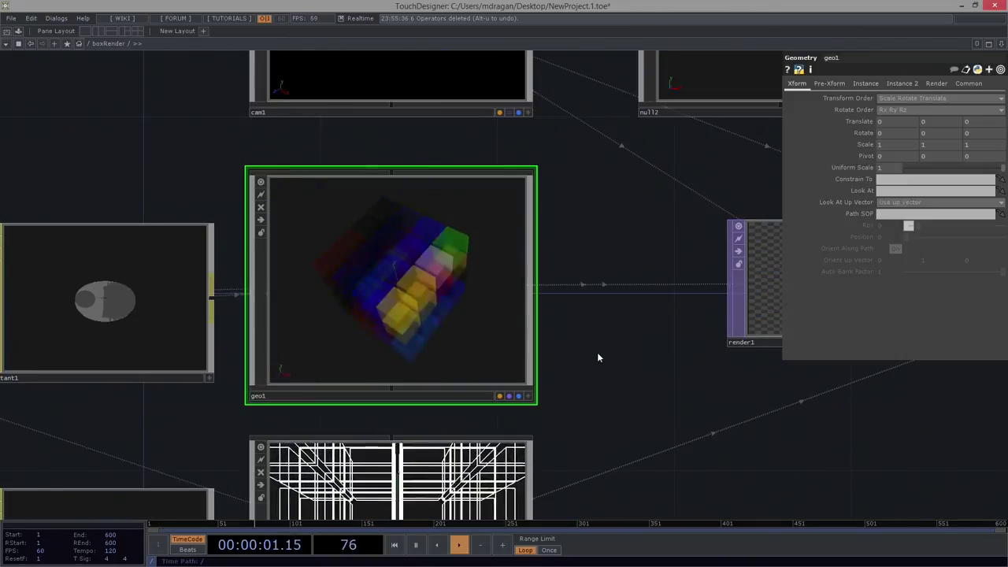
# Try rotating geo1 to 80 degrees about Z and compare its boxes with the outlines in renderpass1.
pyautogui.scroll(-1, 638, 359)
pyautogui.moveTo(649, 361); pyautogui.dragTo(272, 363)
pyautogui.scroll(-1, 501, 359)
pyautogui.scroll(5, 575, 366)
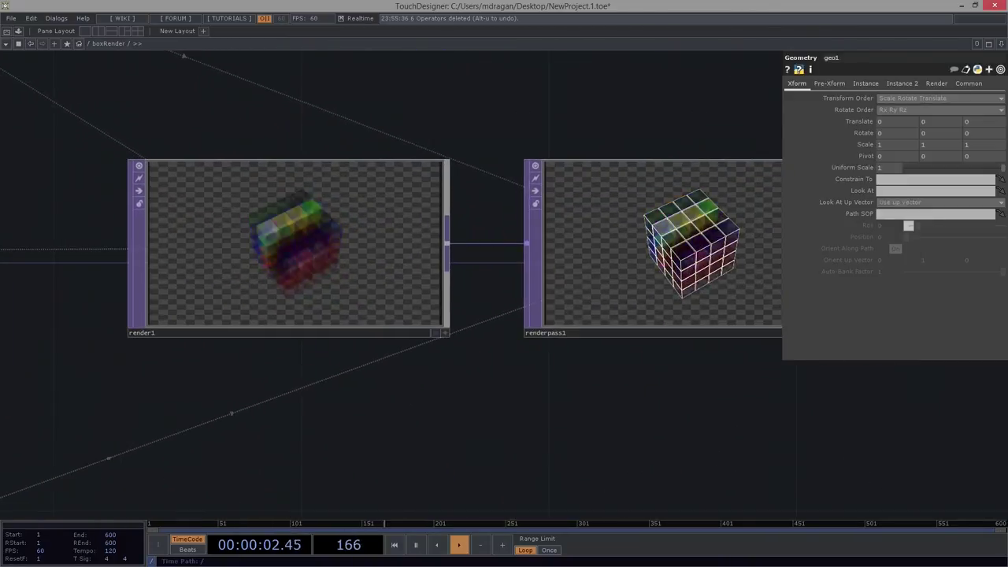
pyautogui.click(865, 134)
pyautogui.moveTo(885, 166); pyautogui.dragTo(880, 153, button='middle')
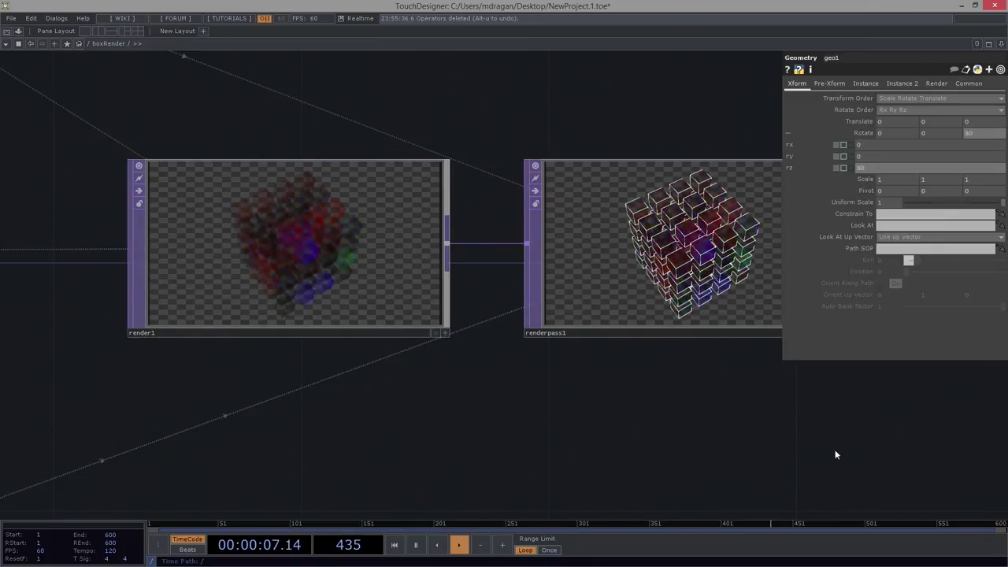
pyautogui.moveTo(835, 450); pyautogui.dragTo(742, 446)
pyautogui.scroll(4, 678, 259)
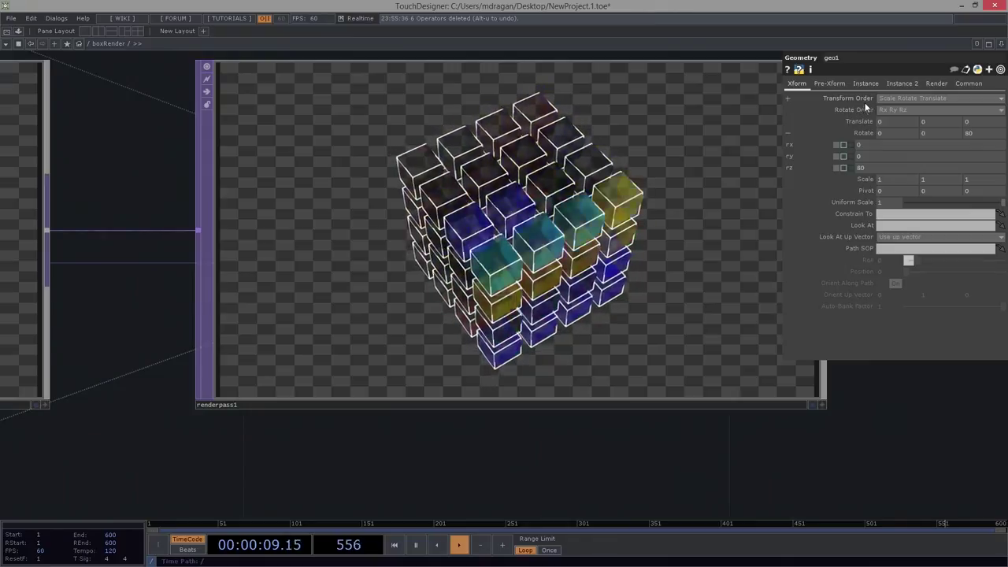
# Reset geo1's Z rotation to 0.
pyautogui.moveTo(871, 168); pyautogui.dragTo(874, 151, button='middle')
pyautogui.moveTo(872, 150); pyautogui.dragTo(816, 170)
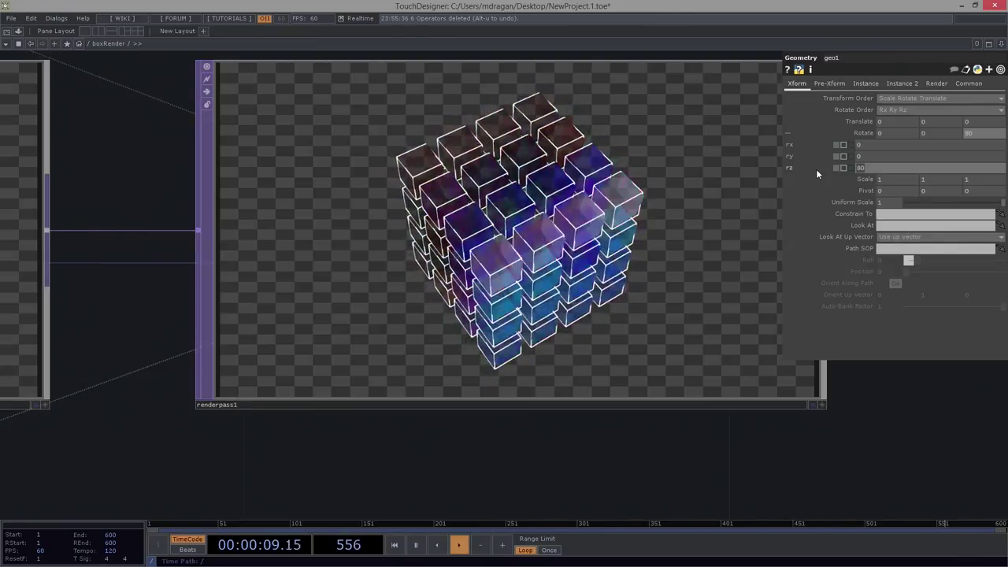
pyautogui.write('0')
pyautogui.press('Return')
# Bring up geo2's transform parameters and expand its Rotate parameter into separate rx, ry and rz fields.
pyautogui.scroll(-10, 648, 213)
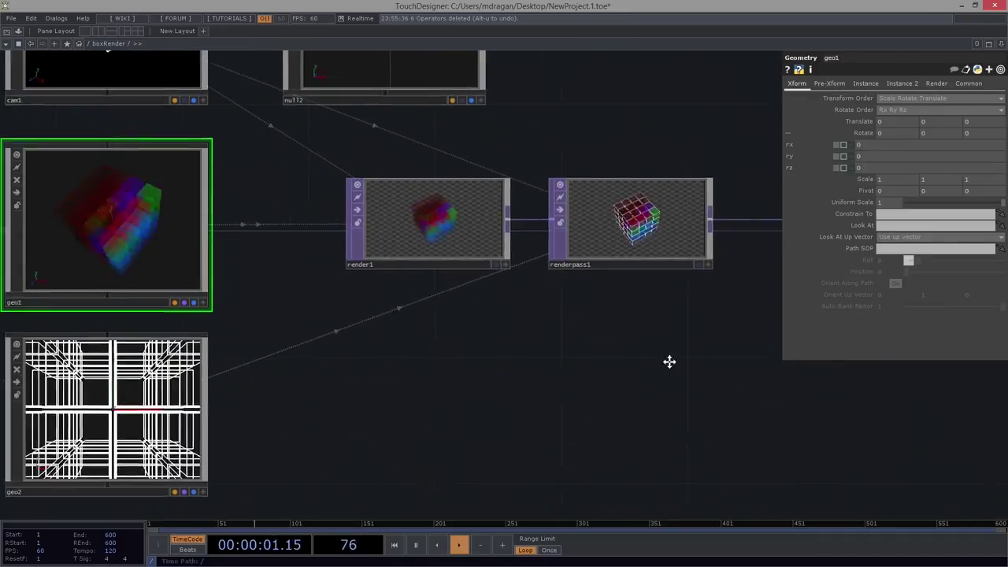
pyautogui.scroll(3, 511, 356)
pyautogui.click(252, 469)
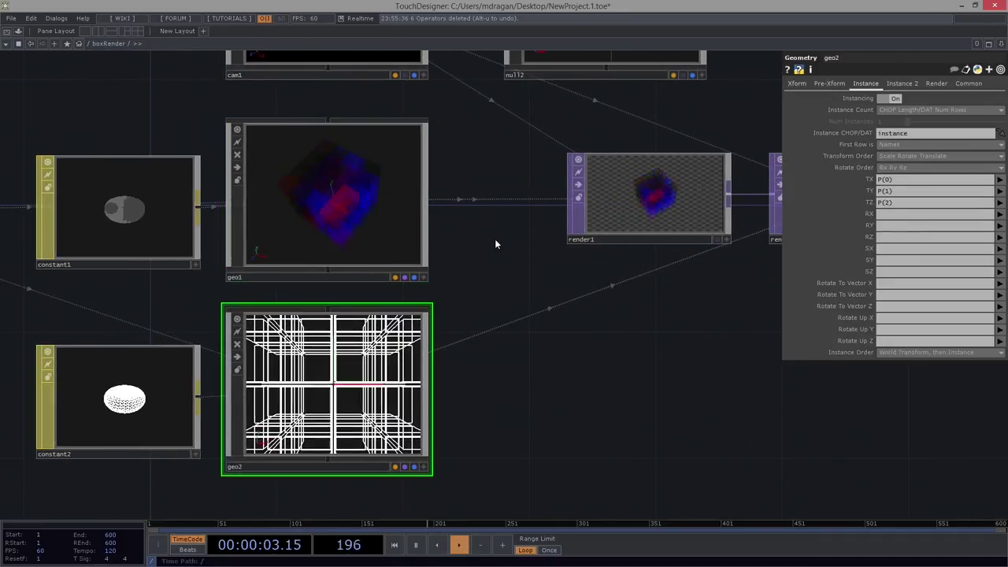
pyautogui.click(822, 83)
pyautogui.click(797, 84)
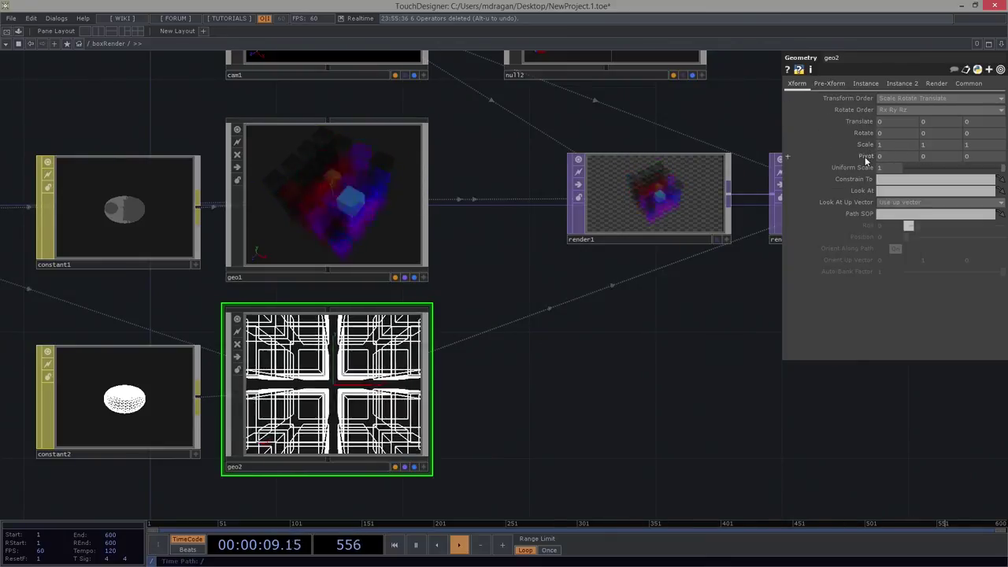
pyautogui.click(866, 144)
pyautogui.click(867, 146)
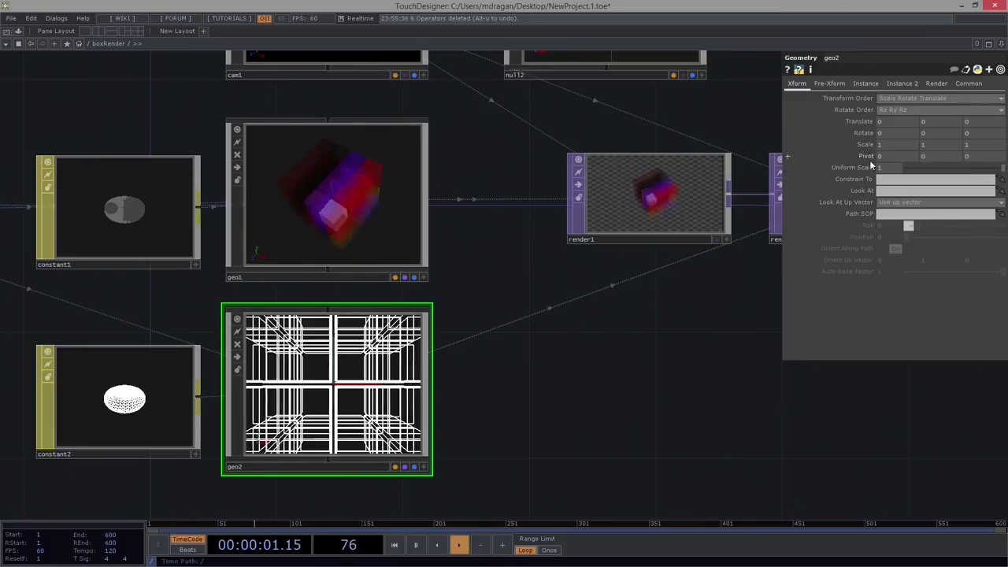
pyautogui.click(872, 157)
pyautogui.click(871, 156)
pyautogui.click(866, 134)
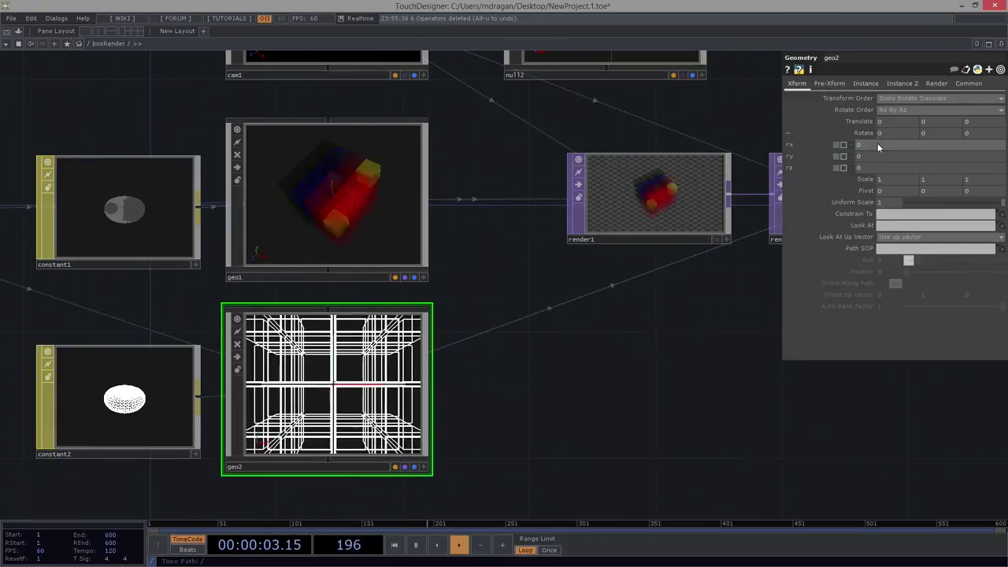
# Link geo2's X rotation to geo1 by setting rx to the expression op('geo1').par.rx.
pyautogui.write('op()')
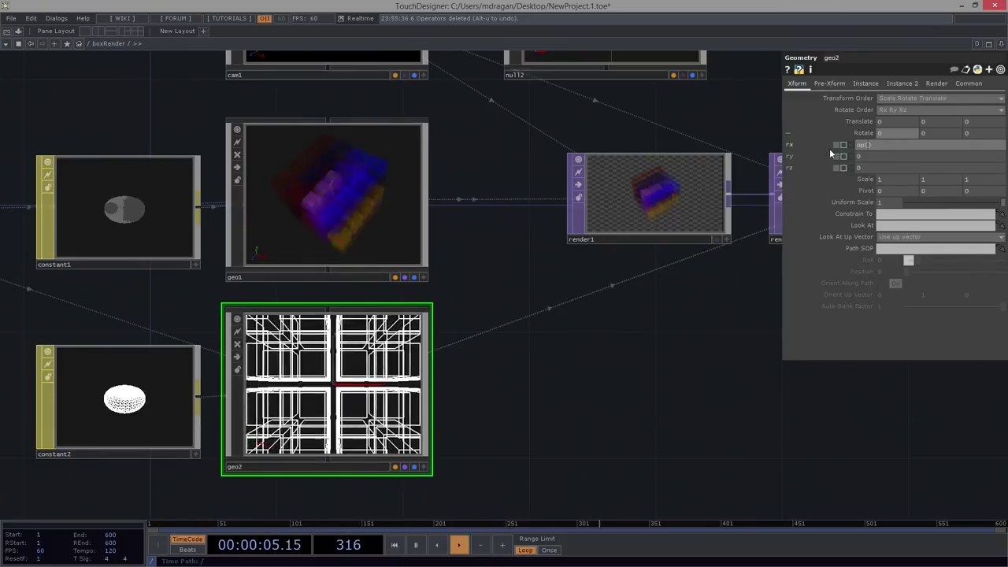
pyautogui.write("'geo1'")
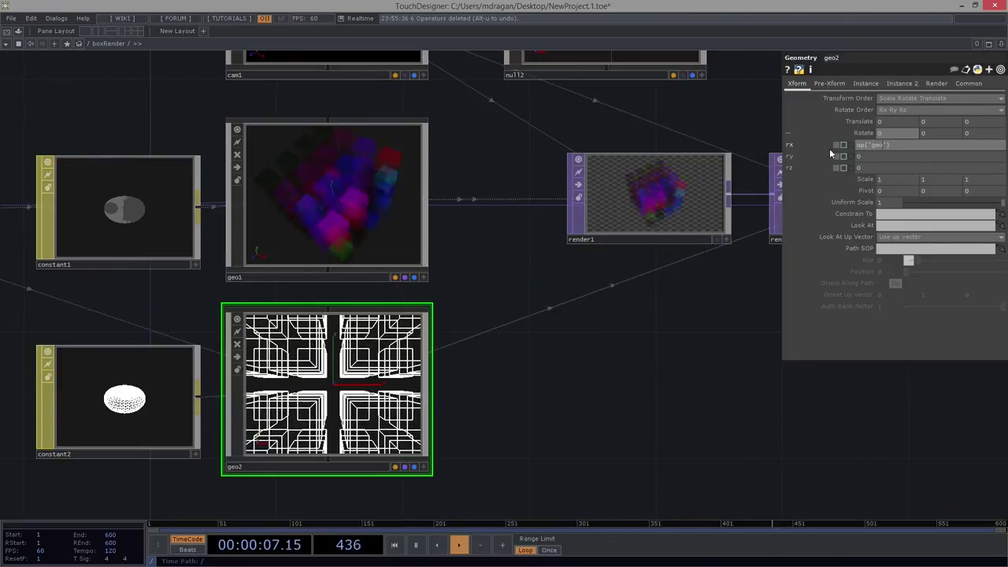
pyautogui.write('.')
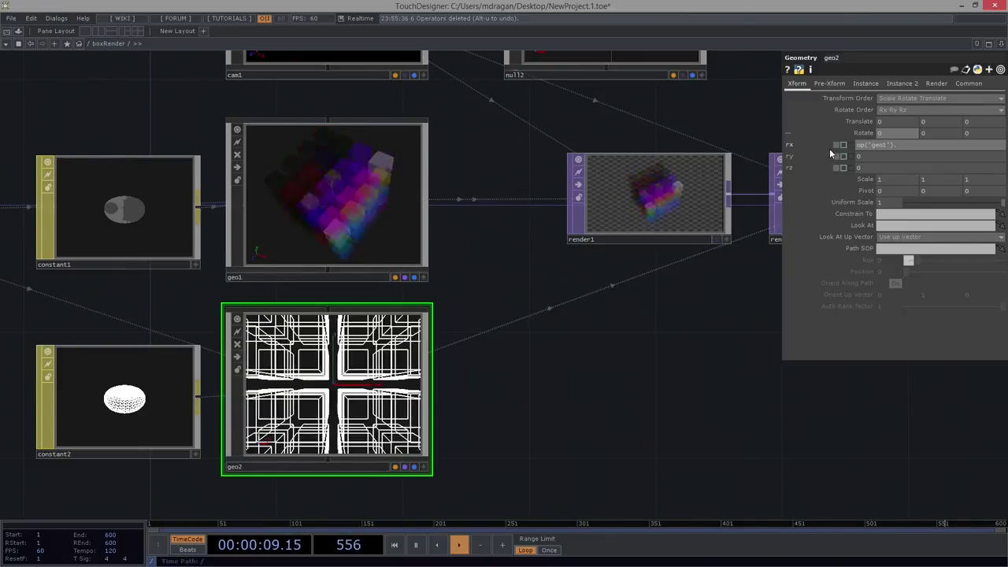
pyautogui.write('paprr')
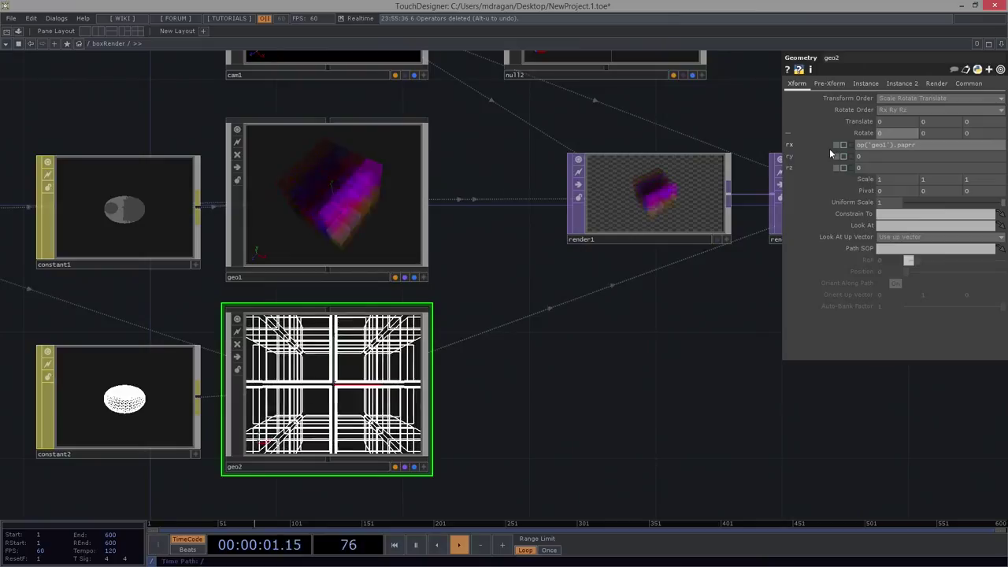
pyautogui.press('BackSpace')
pyautogui.write('r.rx')
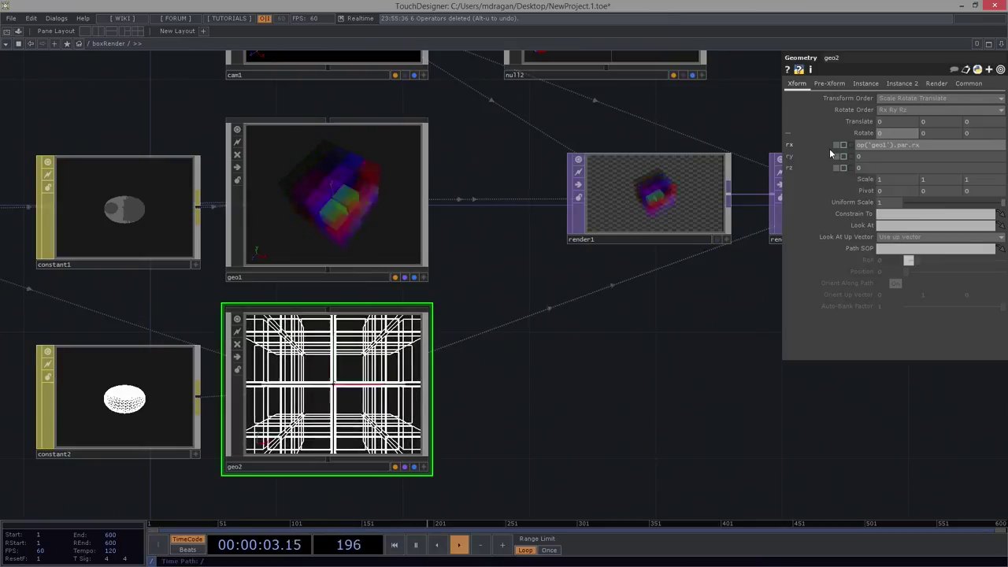
pyautogui.press('Return')
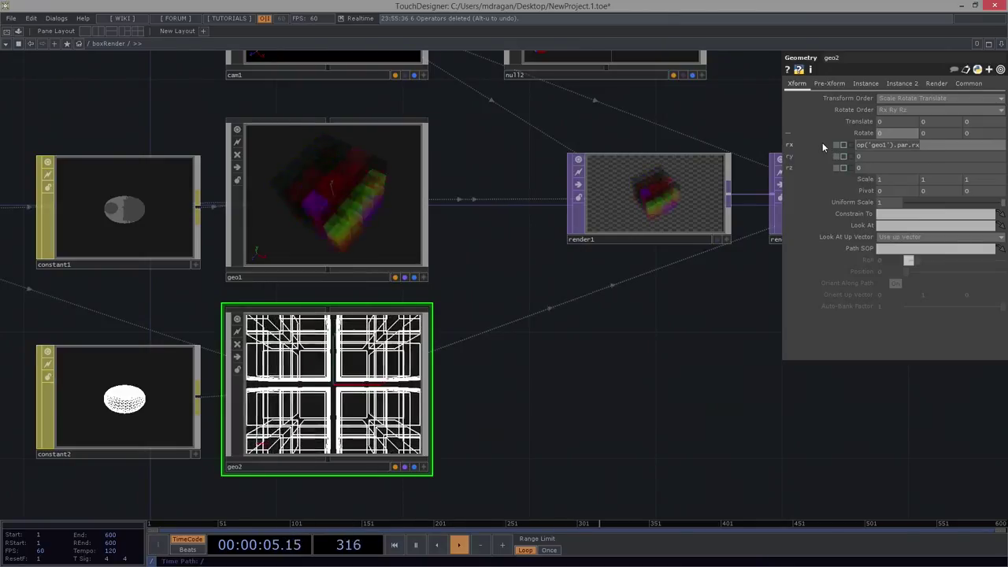
# Link geo2's Y and Z rotations to geo1's matching rotations, using op('geo1').par.ry for ry.
pyautogui.hotkey('ctrl', 'c')
pyautogui.click(891, 156)
pyautogui.hotkey('ctrl', 'v')
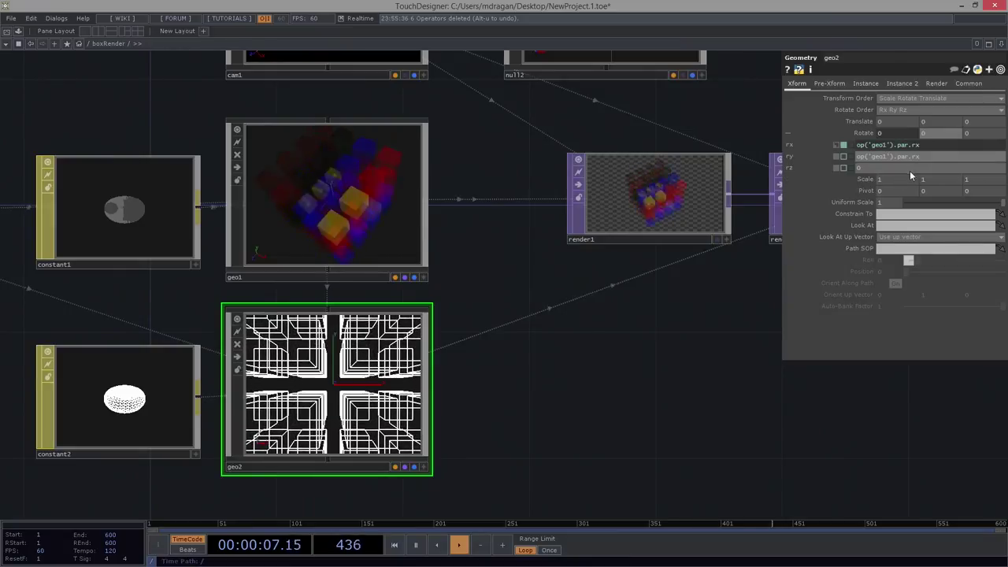
pyautogui.click(910, 170)
pyautogui.hotkey('ctrl', 'v')
pyautogui.click(943, 156)
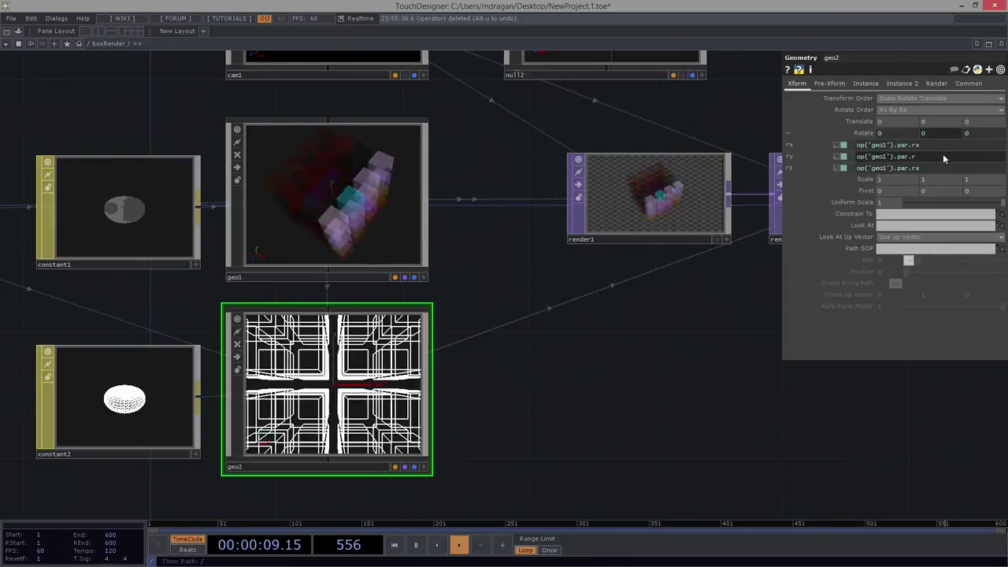
pyautogui.click(937, 169)
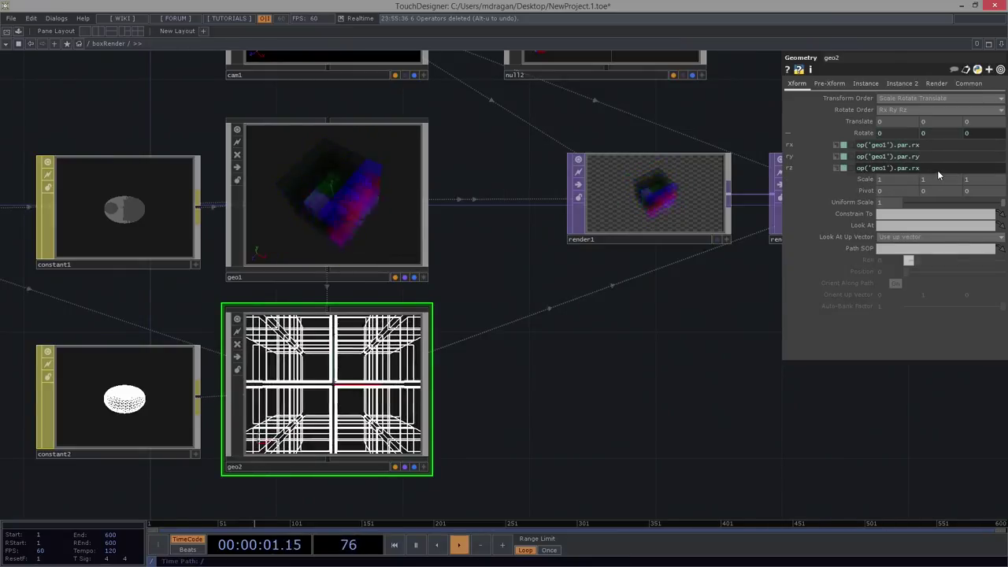
# Test the linked rotation by changing geo1's X rotation to -18 while viewing the final TOP.
pyautogui.click(314, 173)
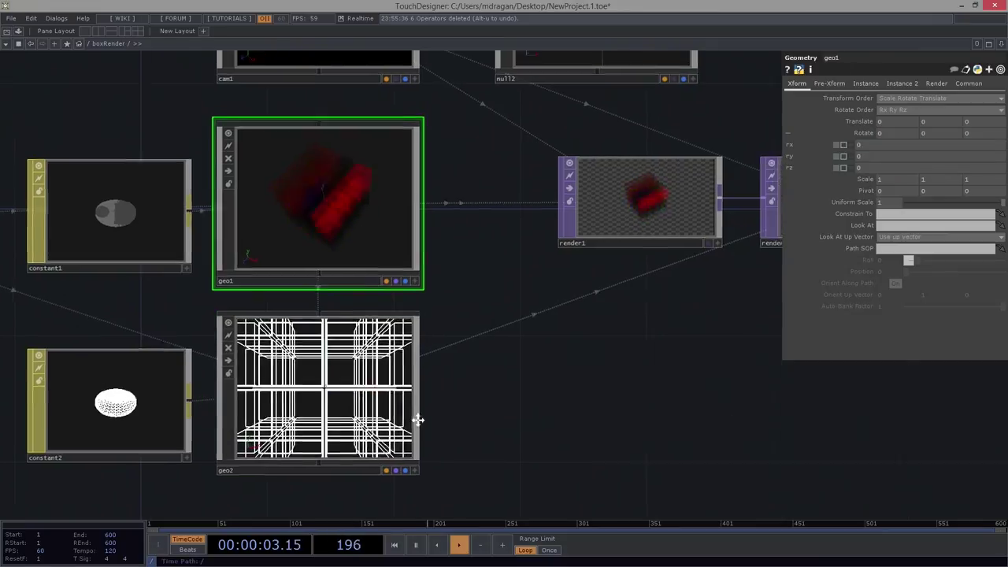
pyautogui.scroll(-4, 416, 415)
pyautogui.scroll(8, 664, 385)
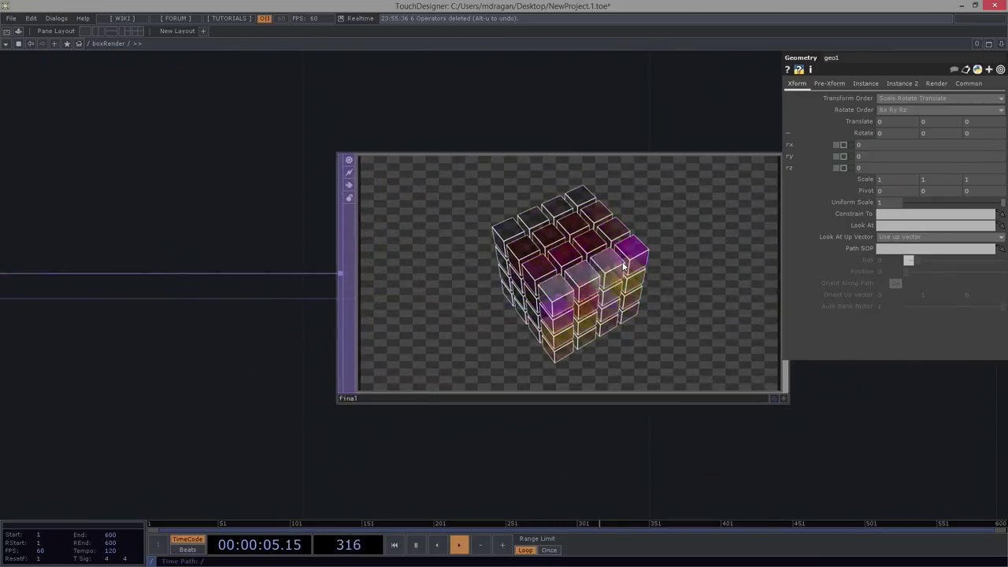
pyautogui.moveTo(873, 145); pyautogui.dragTo(871, 130, button='middle')
pyautogui.scroll(3, 872, 144)
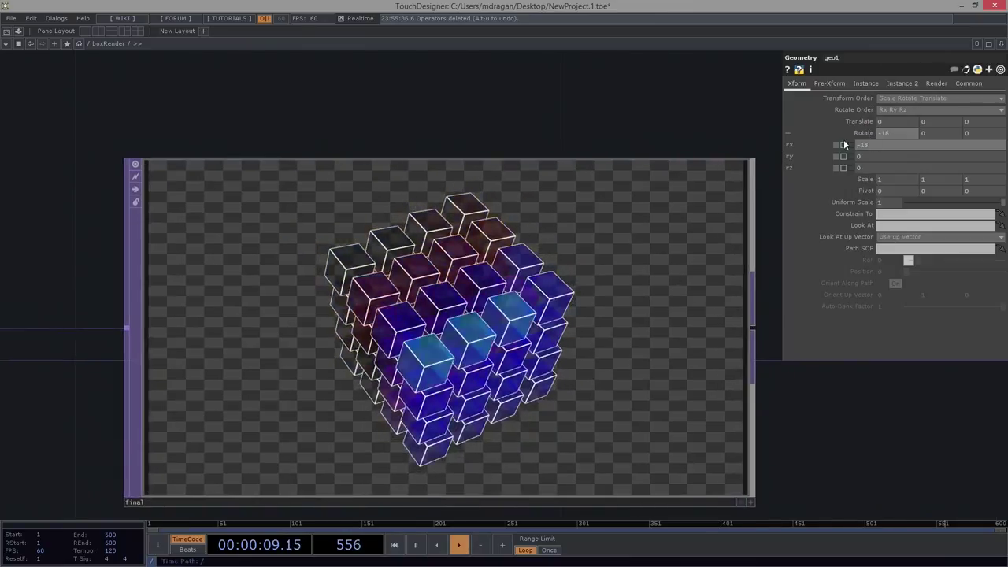
# Animate geo1's X rotation by setting rx to absTime.frame.
pyautogui.write('absT')
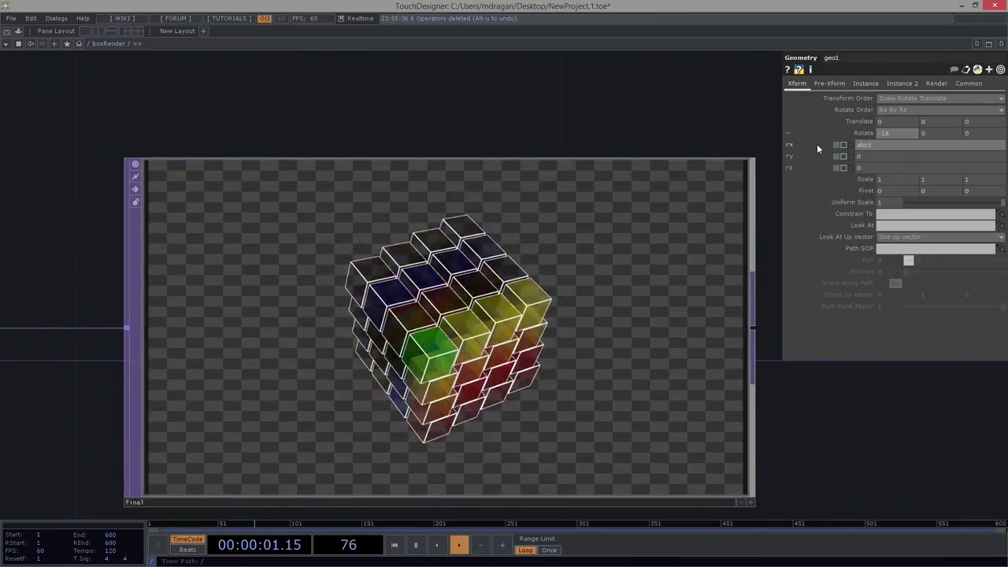
pyautogui.write('ime.frame')
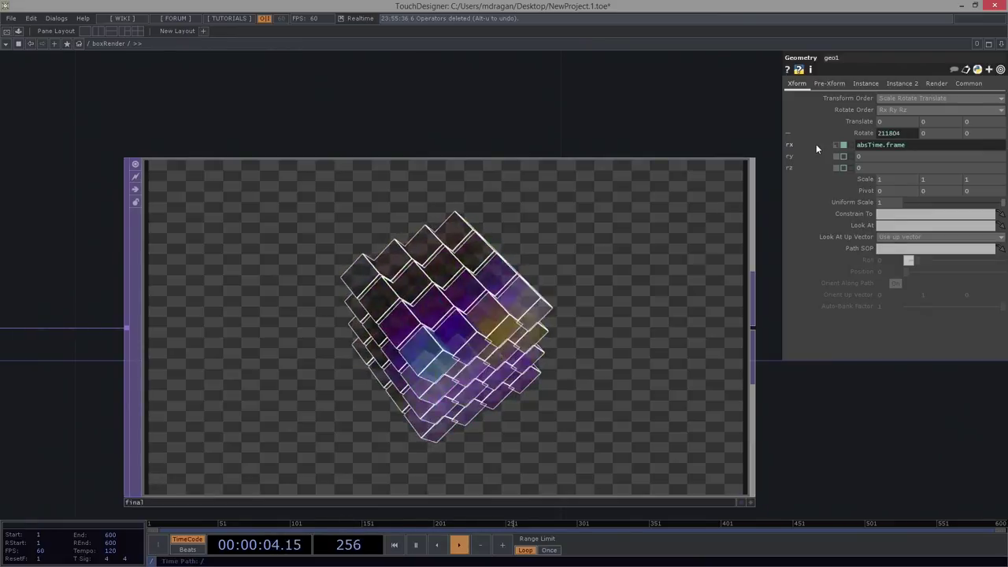
pyautogui.press('Return')
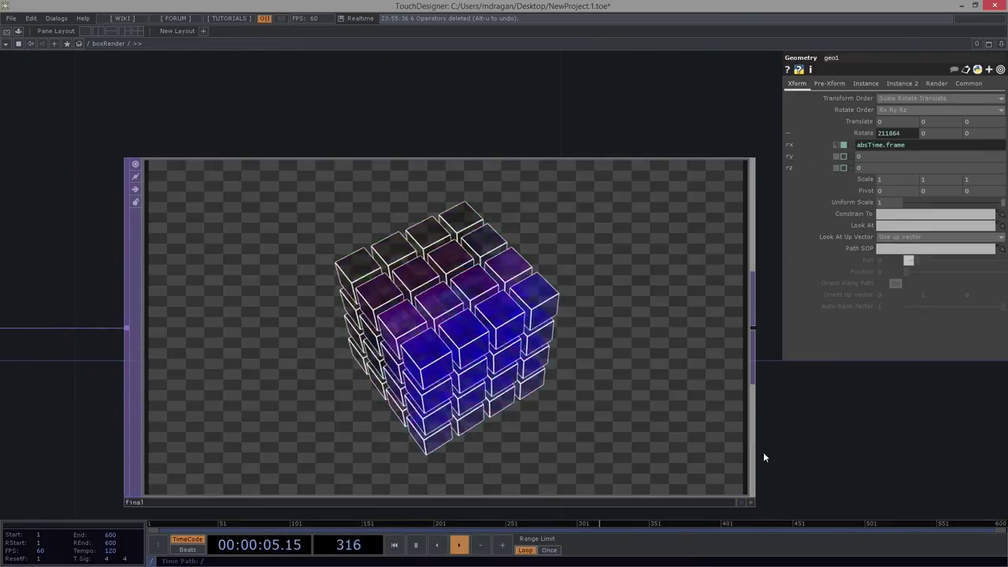
pyautogui.moveTo(861, 489); pyautogui.dragTo(858, 442)
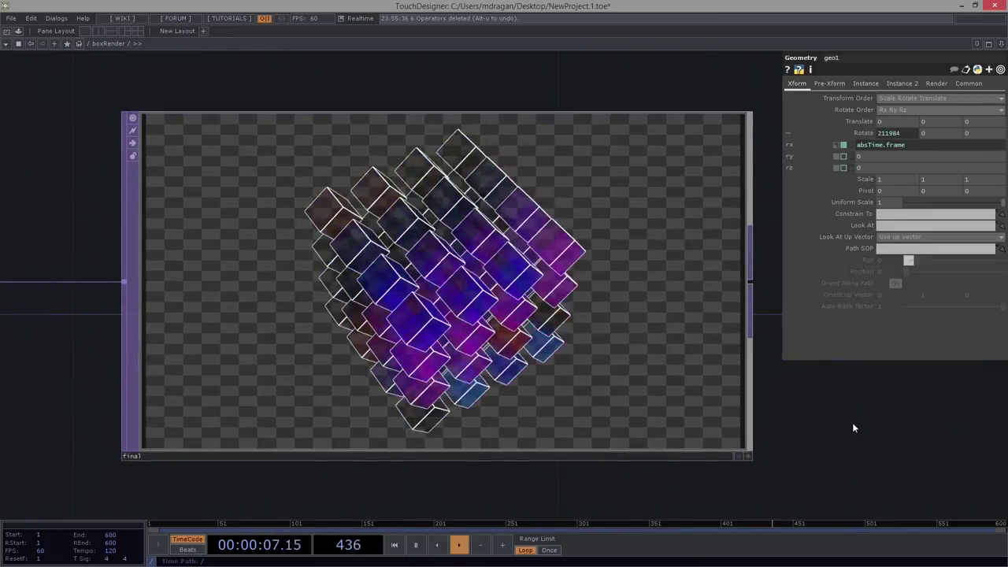
# Set geo1's ry and rz rotations to absTime.frame as well.
pyautogui.click(932, 144)
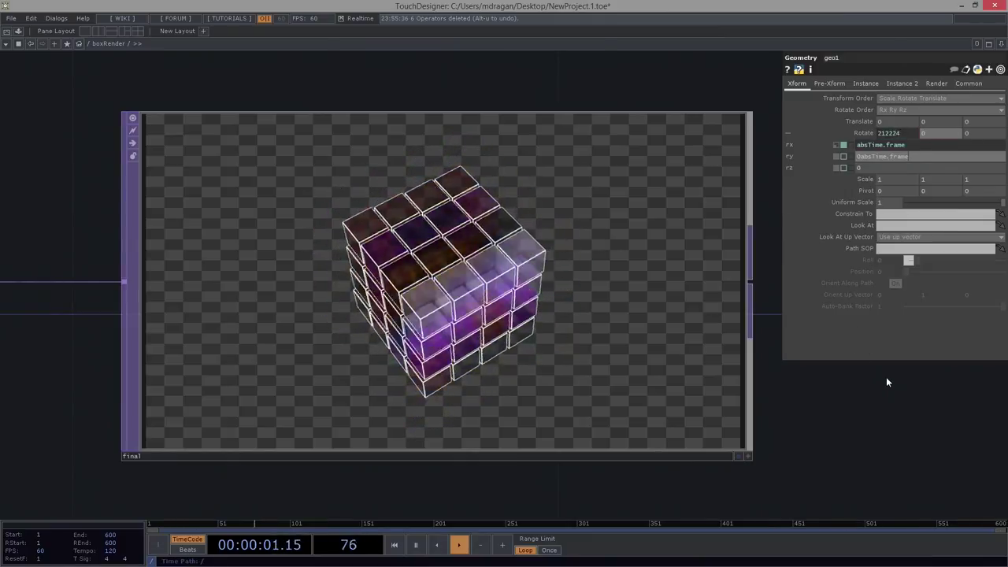
pyautogui.press('Return')
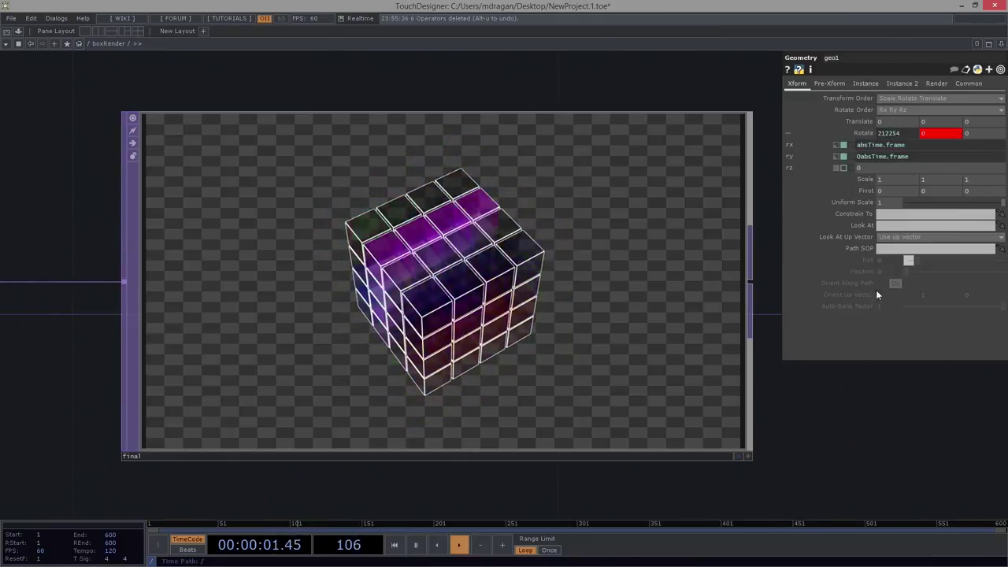
pyautogui.click(860, 156)
pyautogui.press('BackSpace')
pyautogui.press('Return')
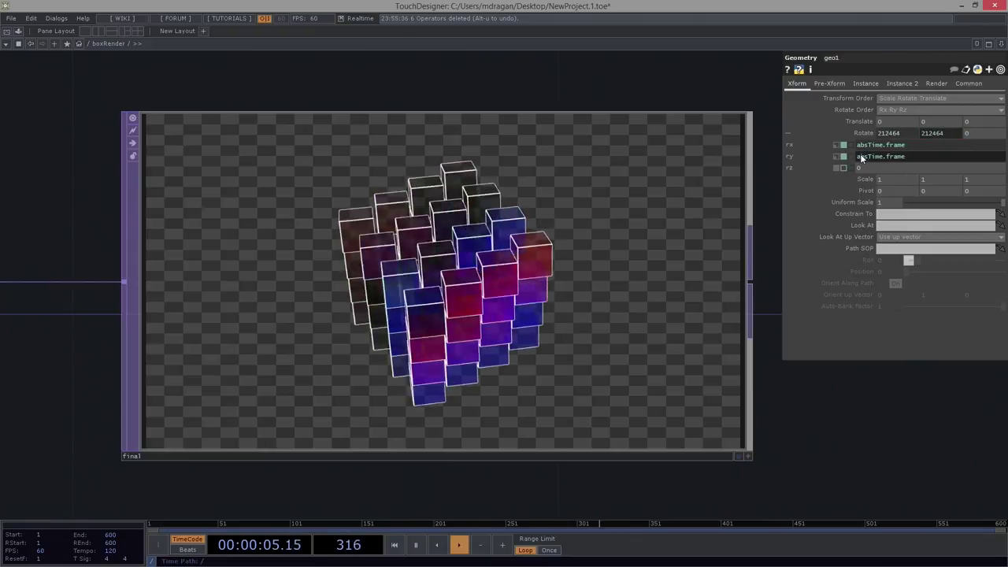
pyautogui.click(874, 169)
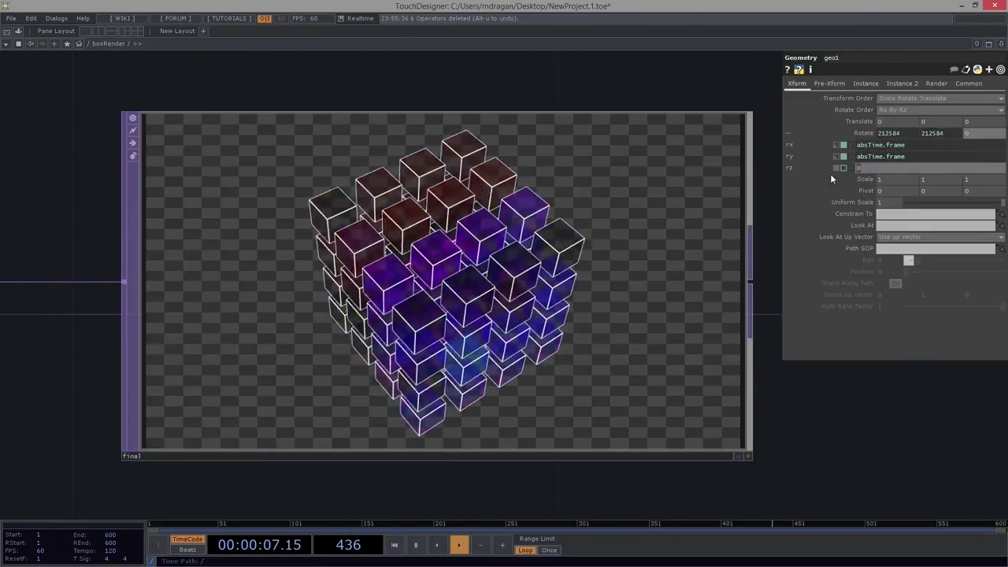
pyautogui.press('BackSpace')
pyautogui.hotkey('ctrl', 'v')
pyautogui.press('Return')
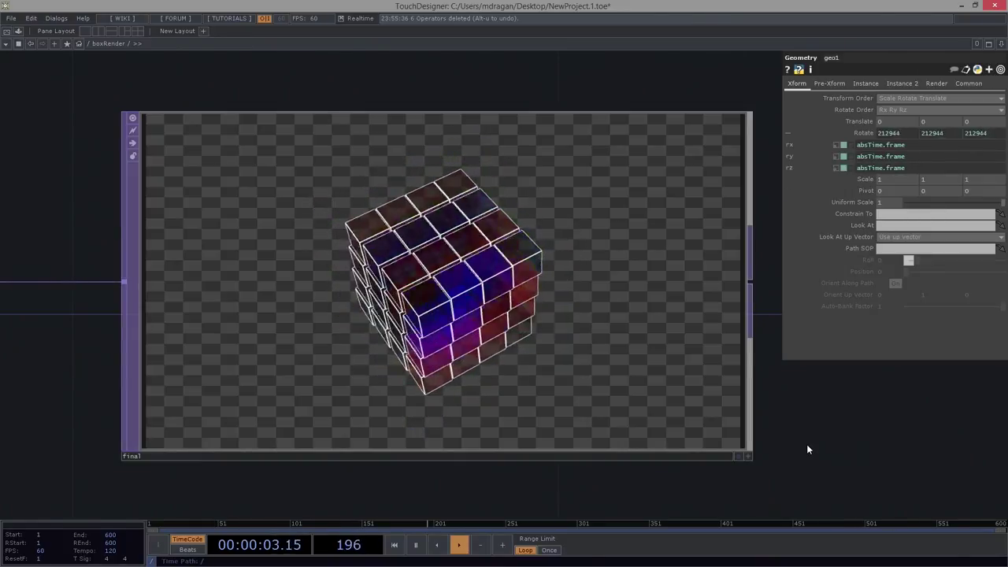
# Display cam1's transform parameters while keeping the final TOP's output enlarged in the network.
pyautogui.scroll(-3, 806, 446)
pyautogui.moveTo(462, 244); pyautogui.dragTo(671, 216)
pyautogui.scroll(-3, 672, 216)
pyautogui.moveTo(248, 98); pyautogui.dragTo(398, 102)
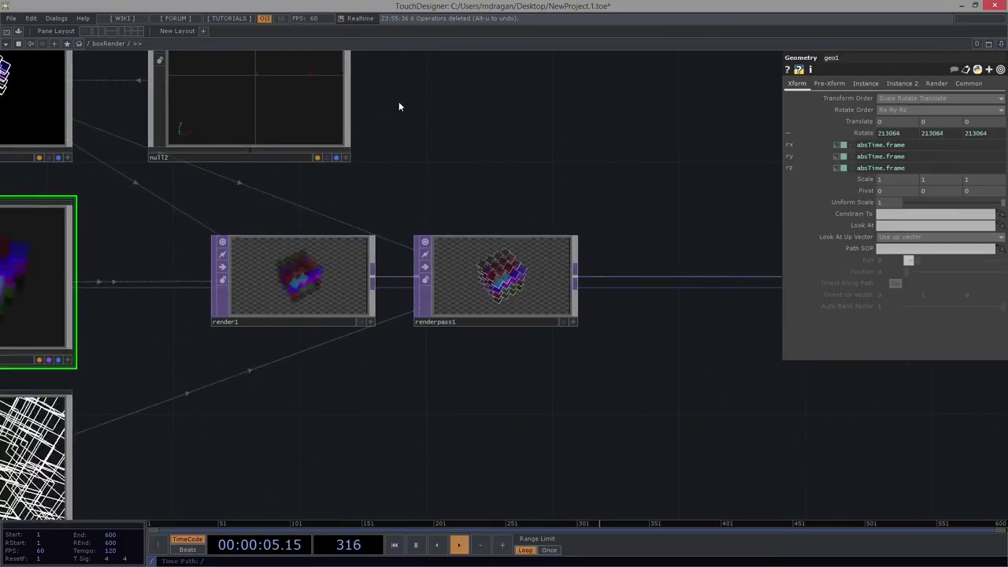
pyautogui.click(60, 113)
pyautogui.moveTo(555, 150); pyautogui.dragTo(559, 231)
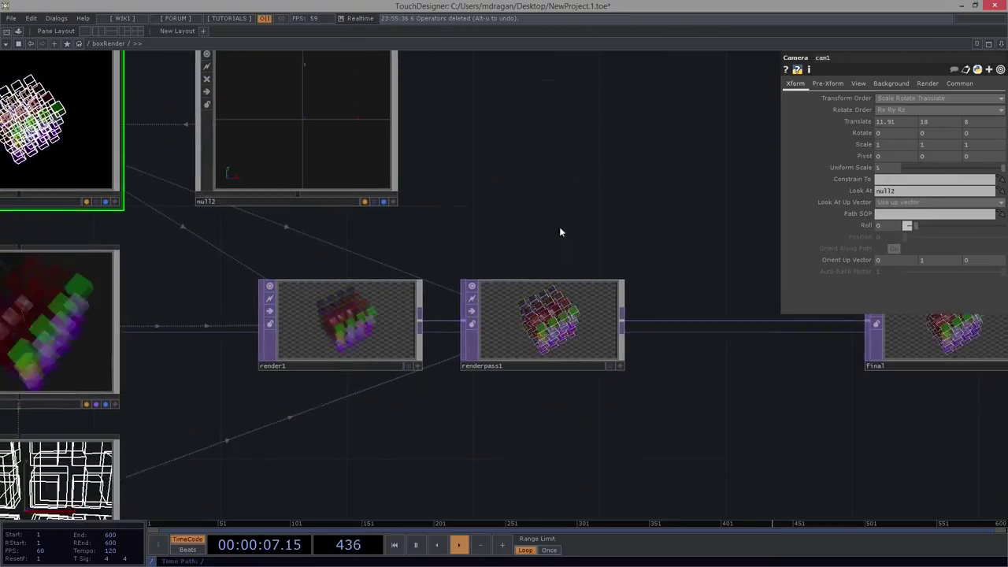
pyautogui.moveTo(529, 290); pyautogui.dragTo(661, 295, button='middle')
pyautogui.moveTo(558, 209); pyautogui.dragTo(36, 250)
pyautogui.moveTo(530, 213); pyautogui.dragTo(110, 135)
pyautogui.moveTo(323, 236); pyautogui.dragTo(450, 240, button='middle')
pyautogui.moveTo(514, 180); pyautogui.dragTo(542, 46)
# Move cam1 by setting its X translation to about -0.09 and its Y translation to 17.5.
pyautogui.moveTo(981, 121); pyautogui.dragTo(976, 103, button='middle')
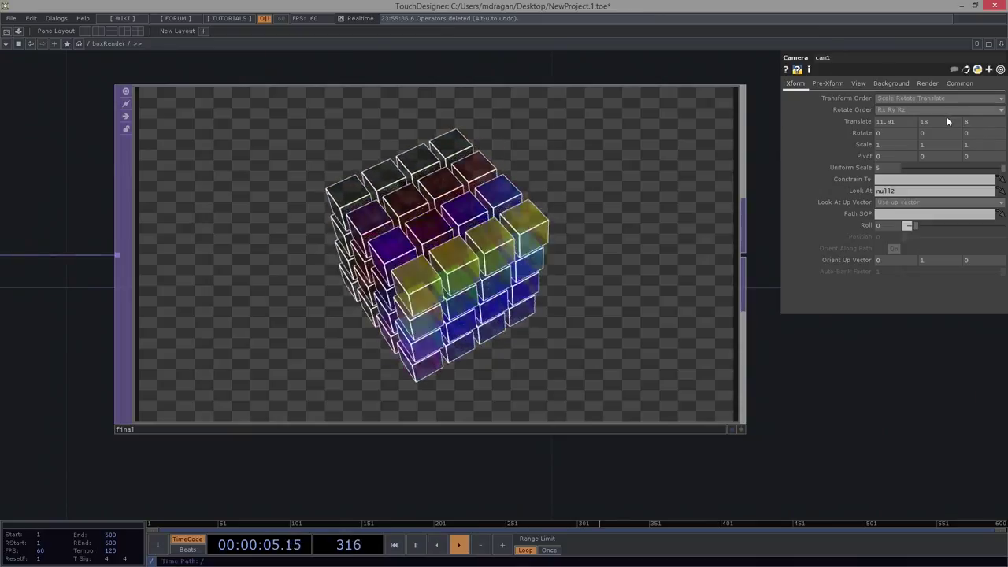
pyautogui.click(899, 112)
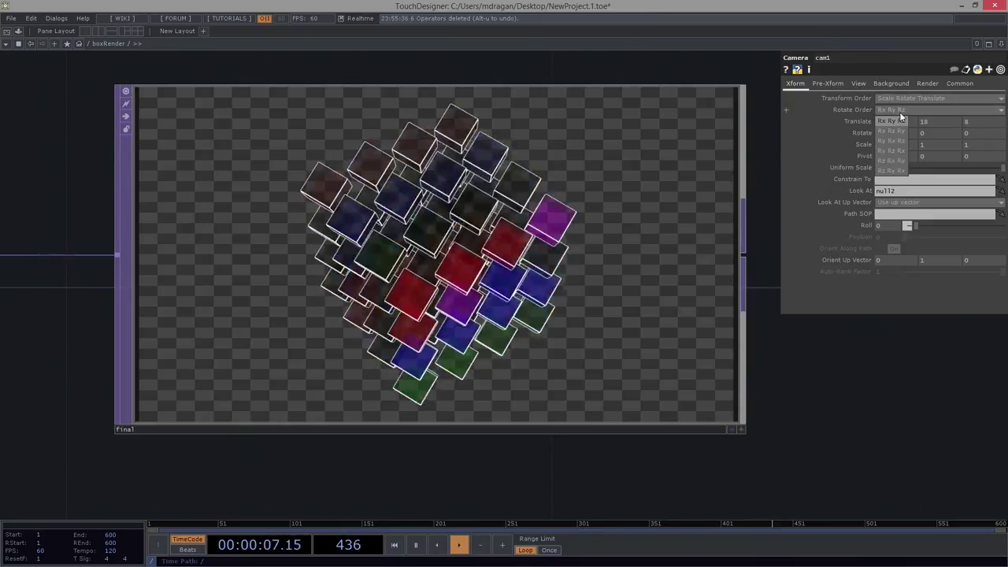
pyautogui.click(902, 114)
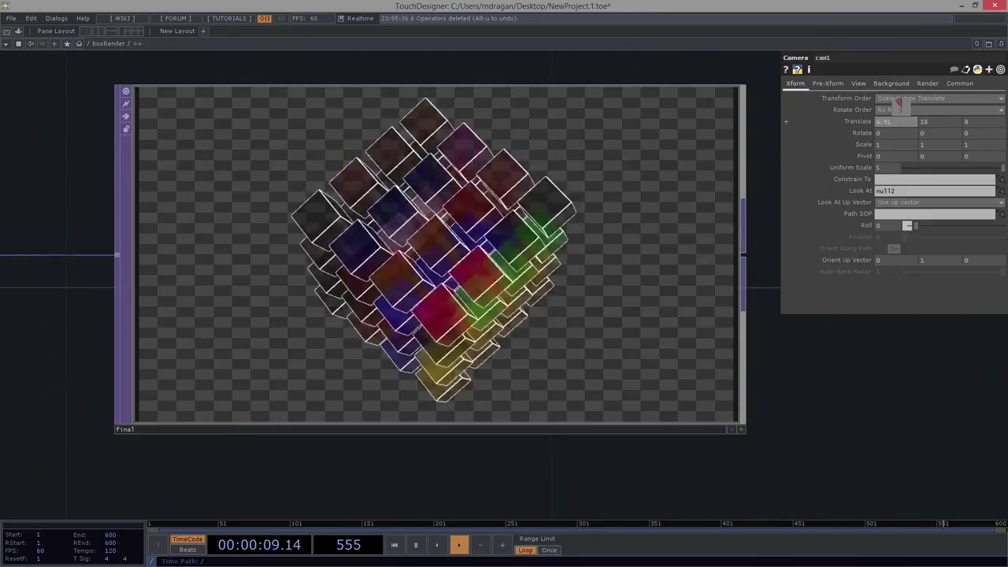
pyautogui.moveTo(899, 103); pyautogui.dragTo(893, 107, button='middle')
pyautogui.moveTo(953, 124); pyautogui.dragTo(951, 103, button='middle')
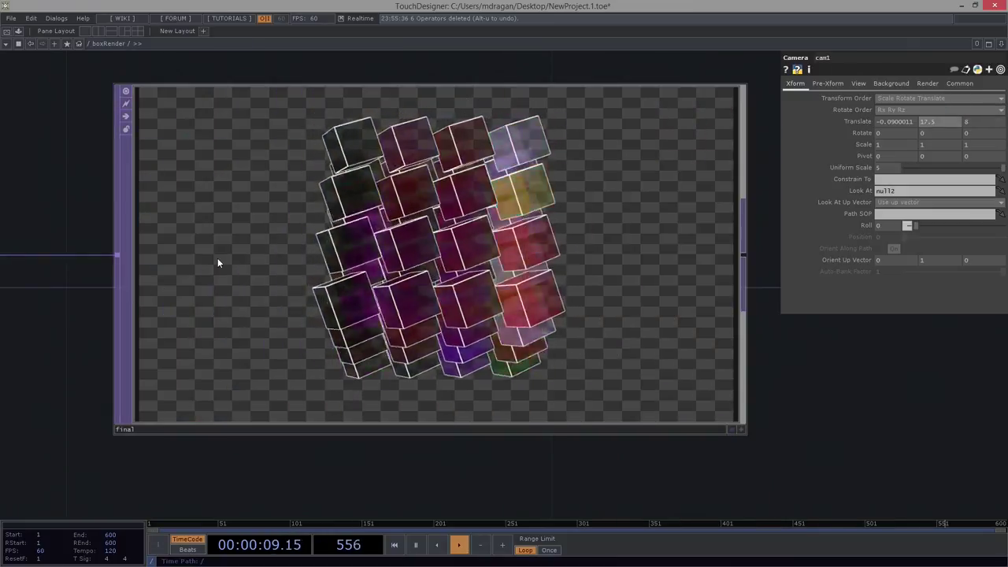
# Go up to the root network and examine the animated boxes in the boxRender container's viewer.
pyautogui.scroll(-6, 217, 260)
pyautogui.scroll(-10, 254, 286)
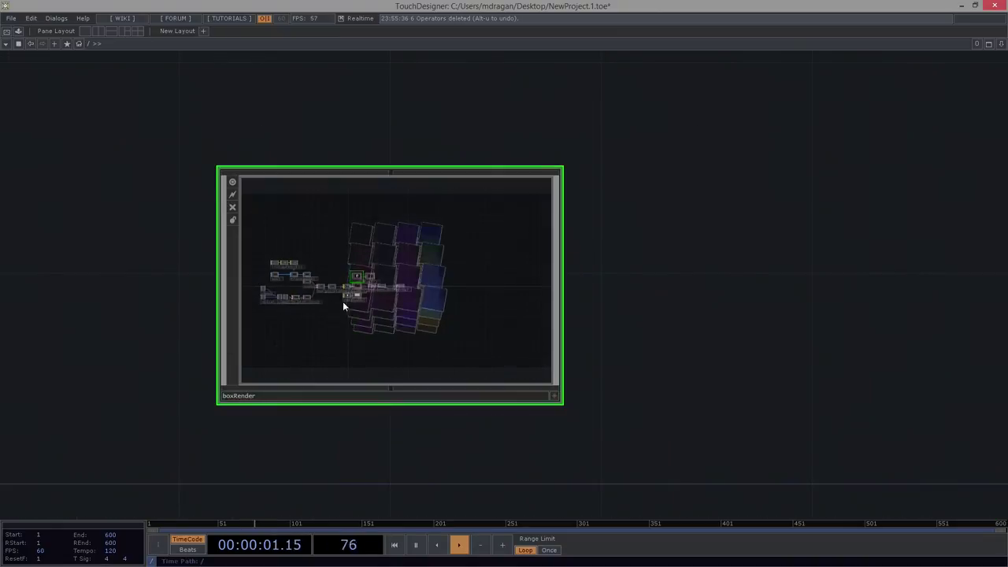
pyautogui.scroll(4, 365, 263)
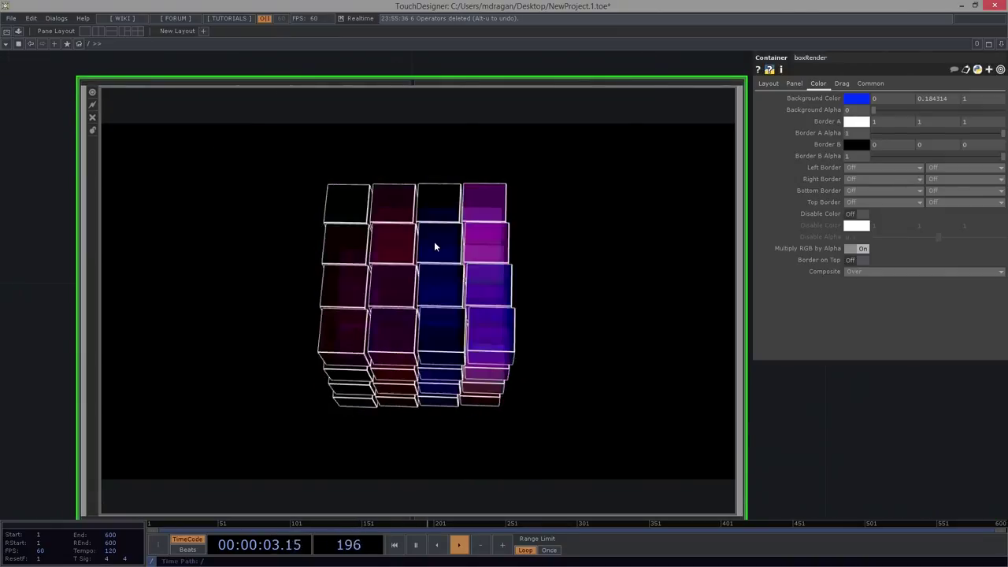